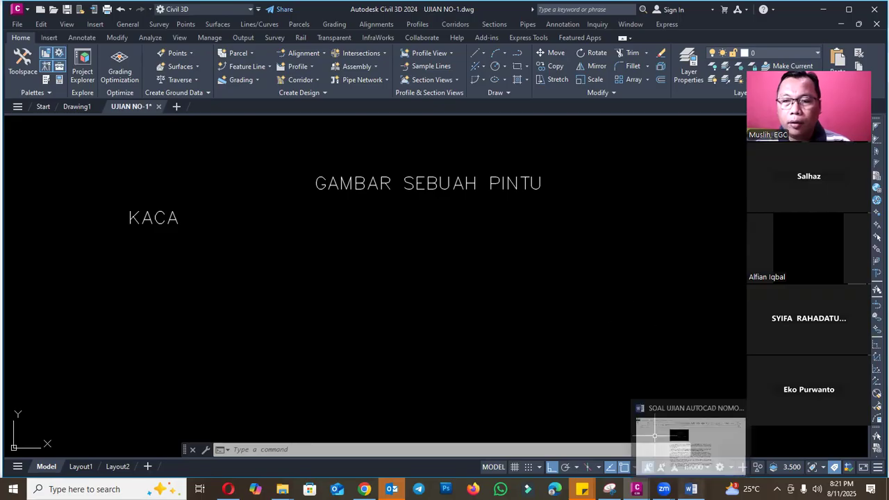
# - Switch to the Word exam document and read through the illustration and questions, examining question 1's requirements for the door
pyautogui.click(681, 434)
pyautogui.scroll(5, 540, 238)
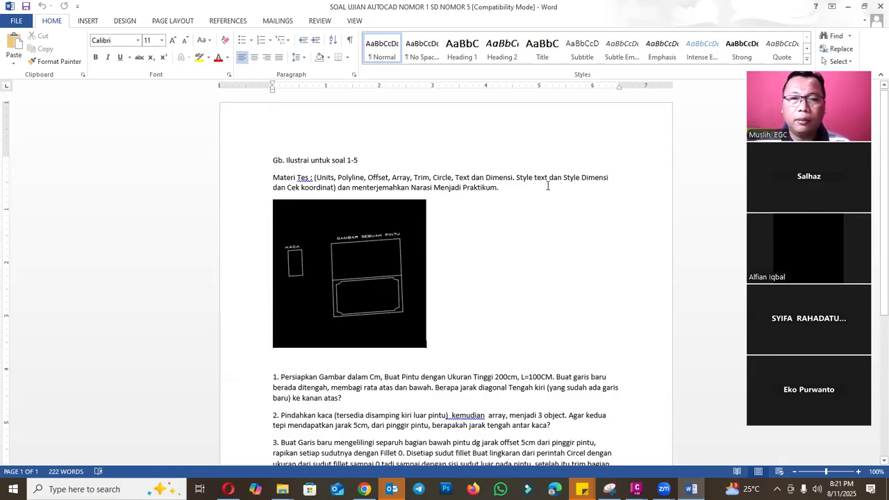
pyautogui.scroll(-3, 569, 200)
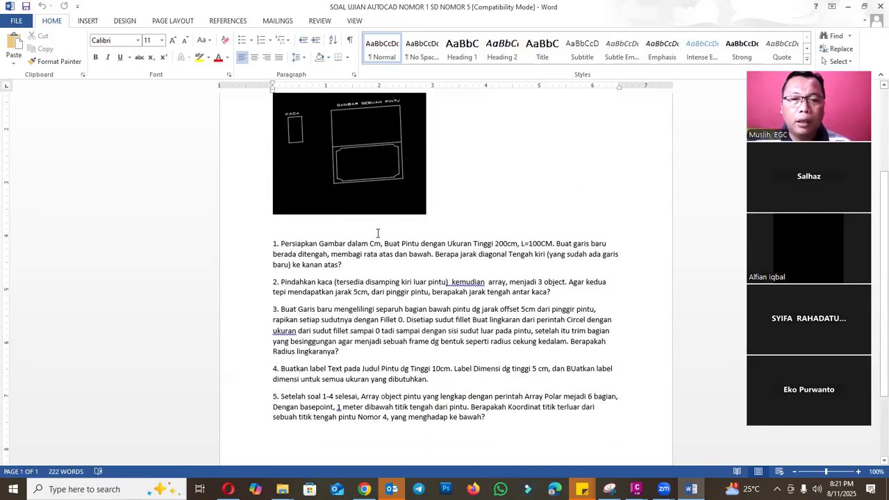
pyautogui.moveTo(359, 242); pyautogui.dragTo(319, 243)
pyautogui.moveTo(421, 243); pyautogui.dragTo(494, 244)
pyautogui.moveTo(348, 254); pyautogui.dragTo(361, 254)
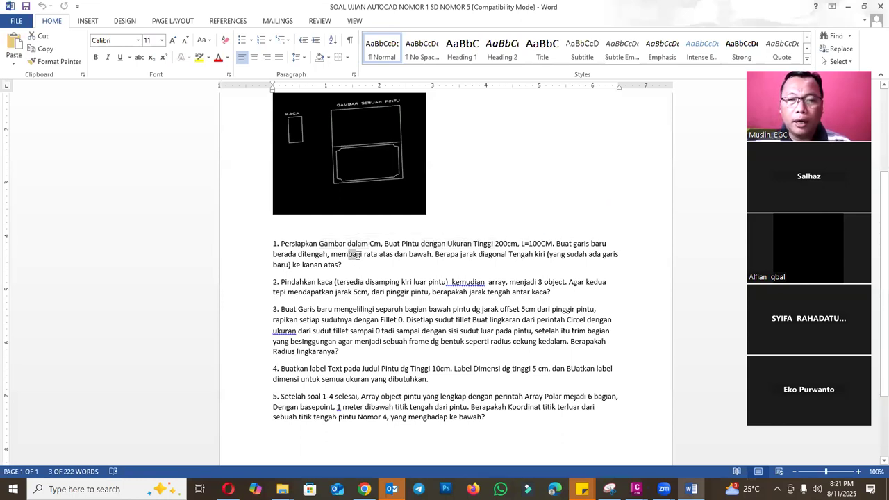
pyautogui.click(437, 254)
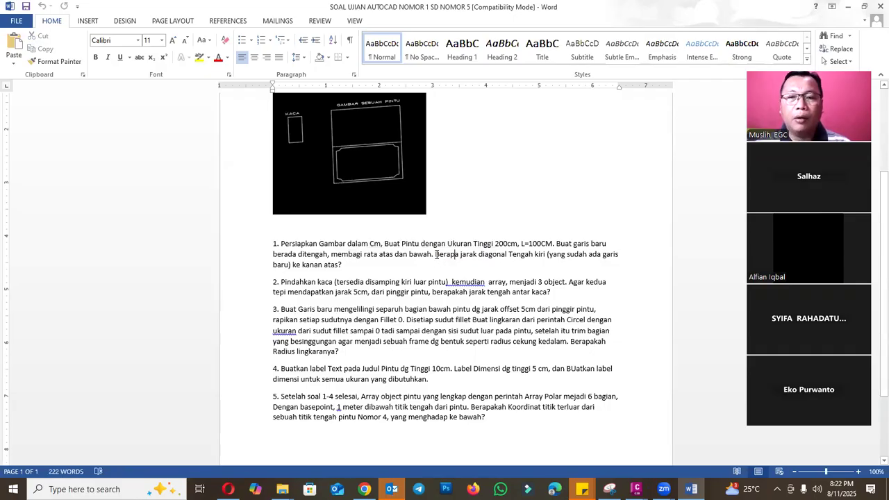
pyautogui.keyDown('ctrl'); pyautogui.scroll(5, 400, 260); pyautogui.keyUp('ctrl')
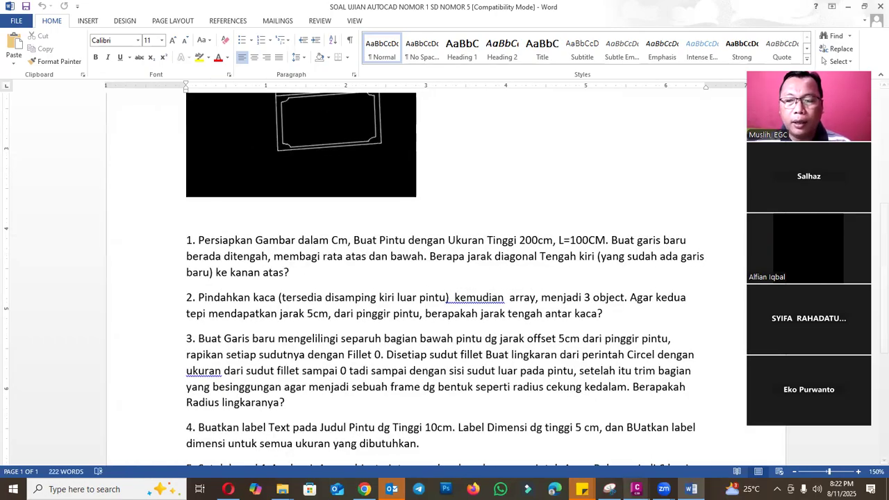
# - Switch to Civil 3D and check the insertion scale unit in the UJIAN NO-1 drawing's units settings
pyautogui.moveTo(636, 489)
pyautogui.click(685, 448)
pyautogui.scroll(-4, 375, 229)
pyautogui.moveTo(159, 110)
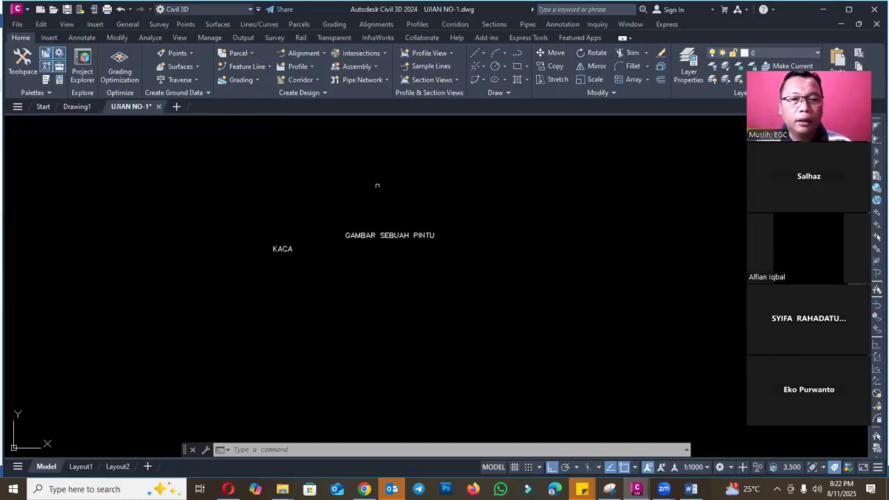
pyautogui.write('units')
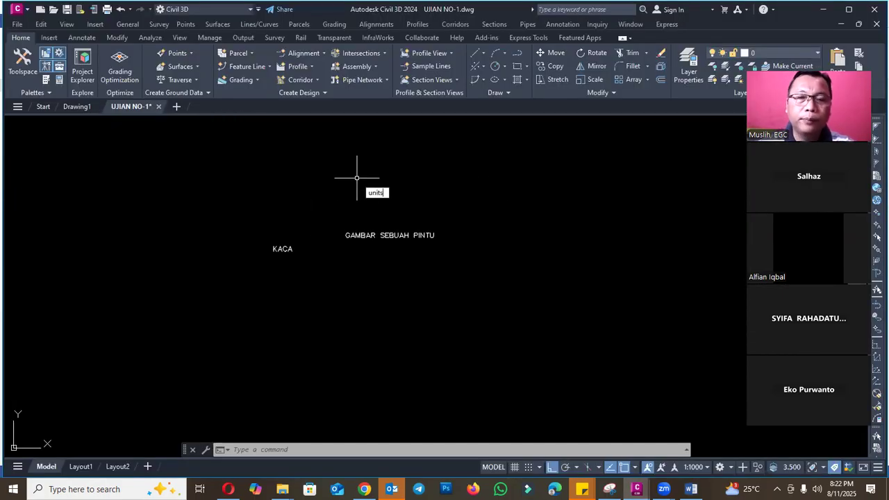
pyautogui.press('Return')
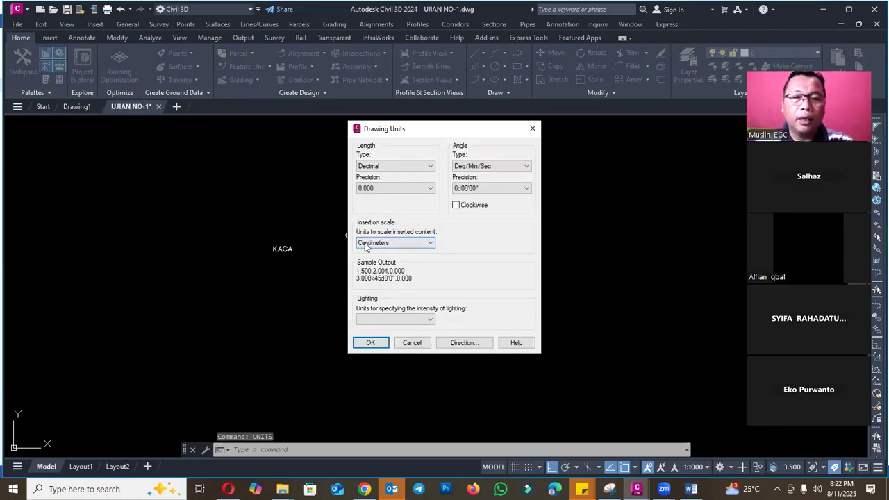
pyautogui.click(371, 342)
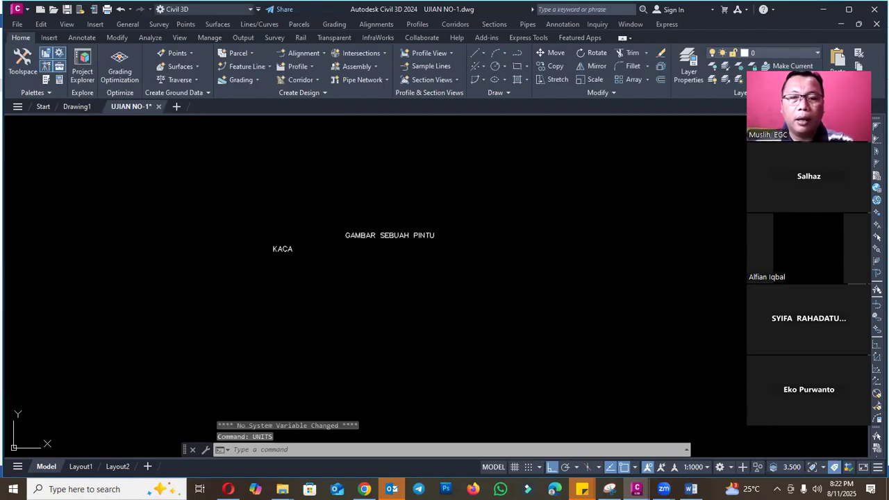
# - Recheck question 1 in the Word document and draw the door in Civil 3D as a closed polyline rectangle 200 cm high and 100 cm wide
pyautogui.click(691, 489)
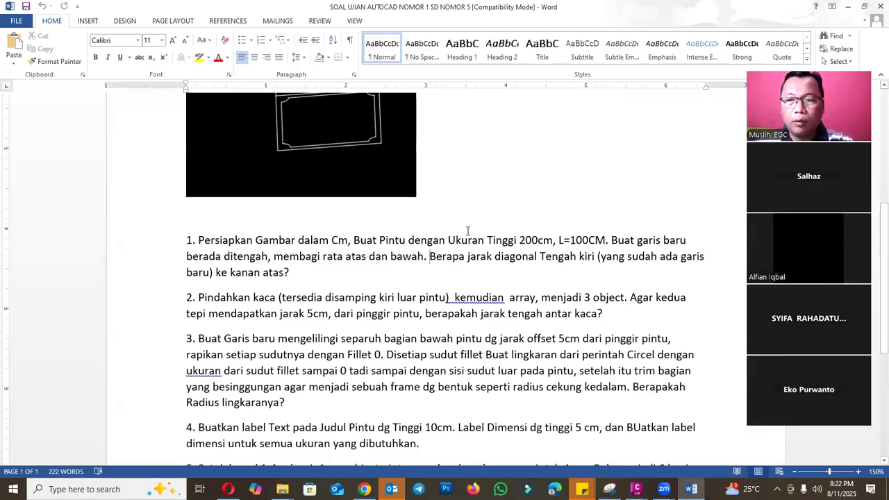
pyautogui.click(636, 489)
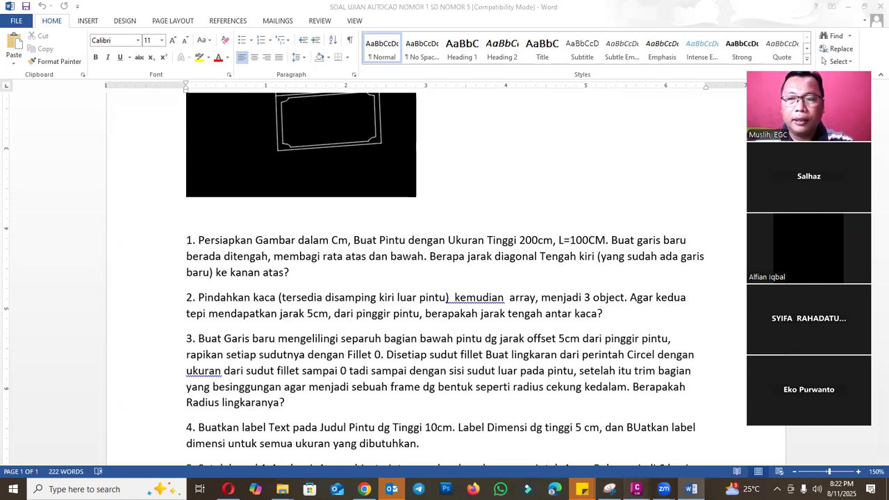
pyautogui.click(723, 458)
pyautogui.scroll(4, 386, 278)
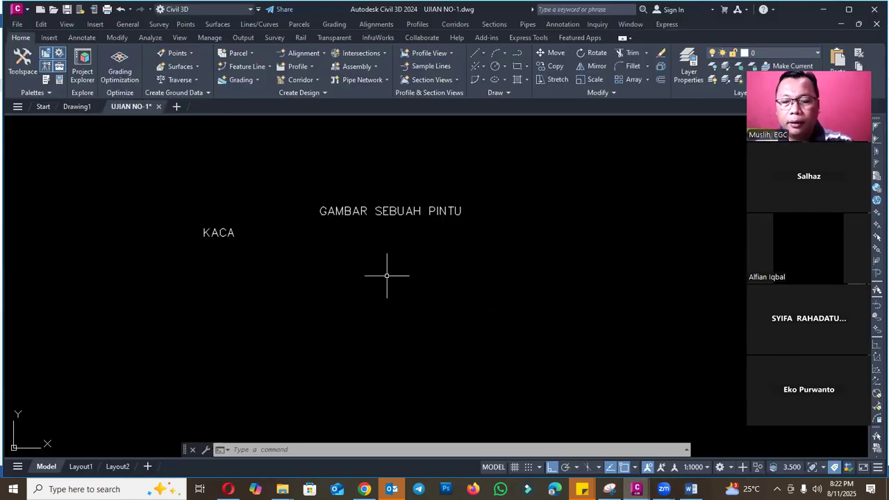
pyautogui.write('pl')
pyautogui.press('Return')
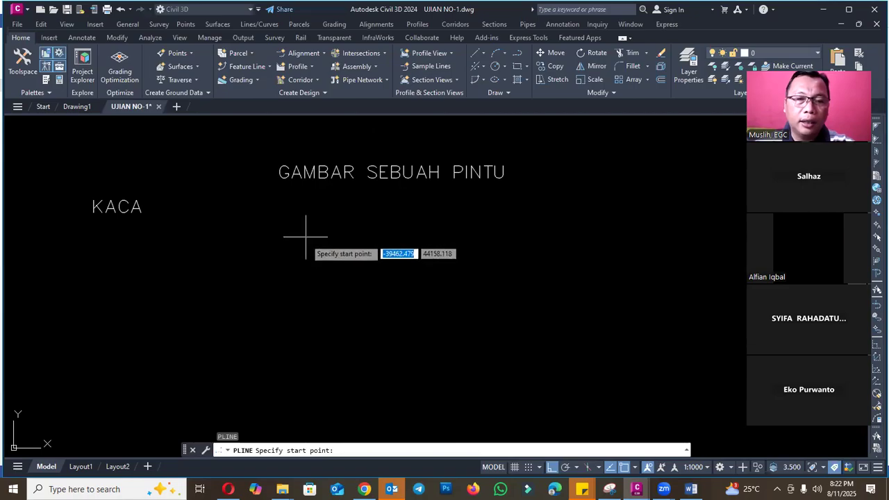
pyautogui.click(306, 365)
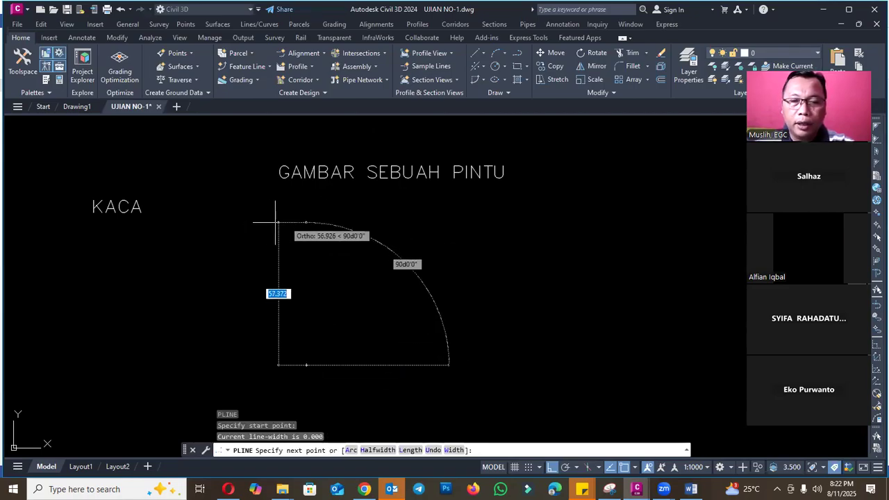
pyautogui.write('200')
pyautogui.press('Return')
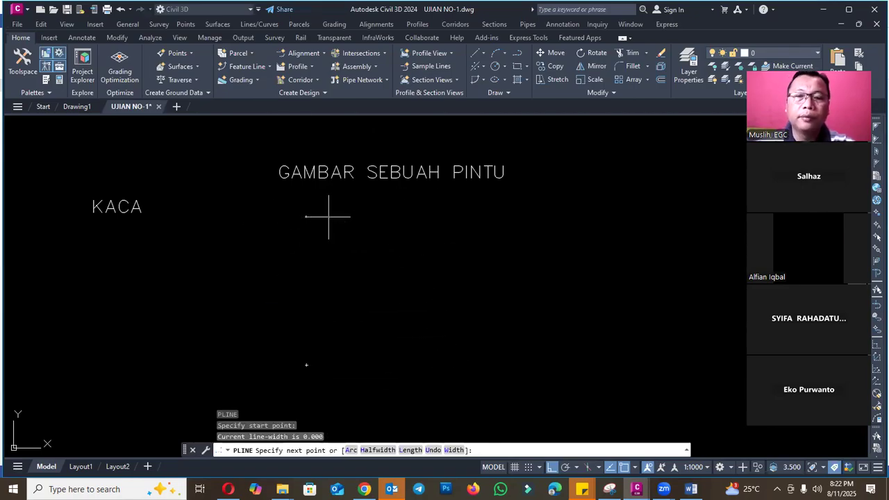
pyautogui.scroll(-4, 417, 221)
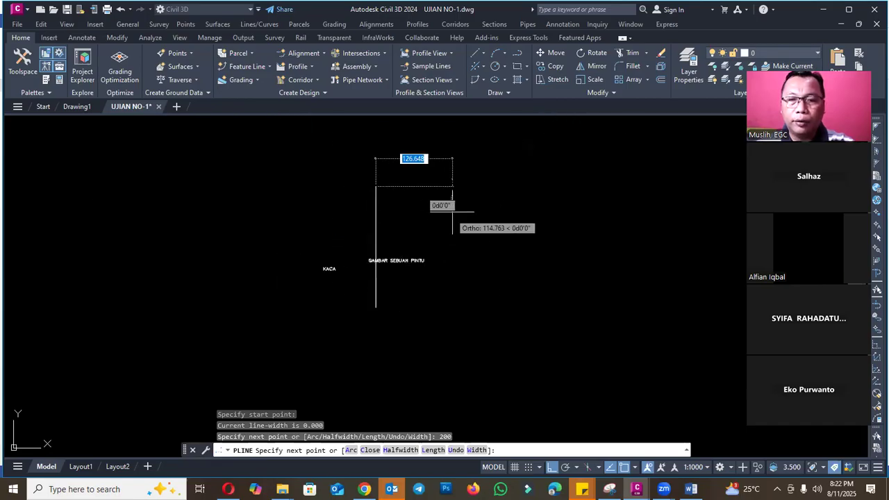
pyautogui.write('100')
pyautogui.press('Return')
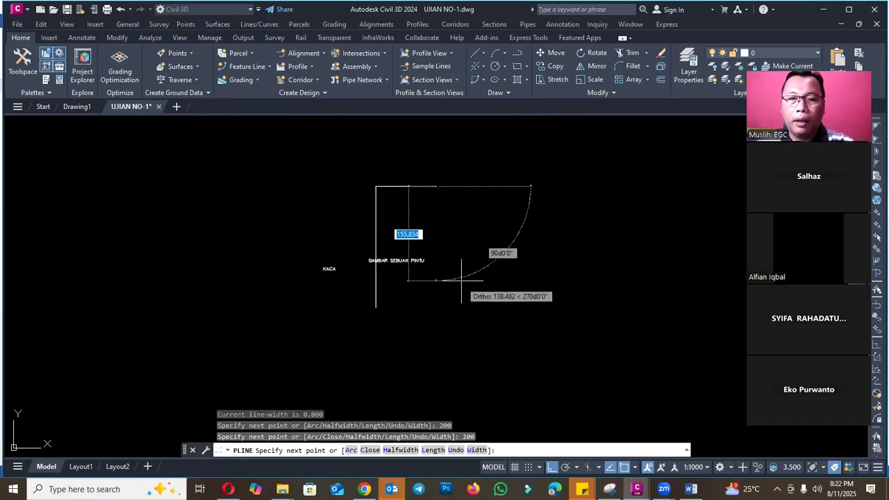
pyautogui.write('200')
pyautogui.press('Return')
pyautogui.write('c')
pyautogui.press('Return')
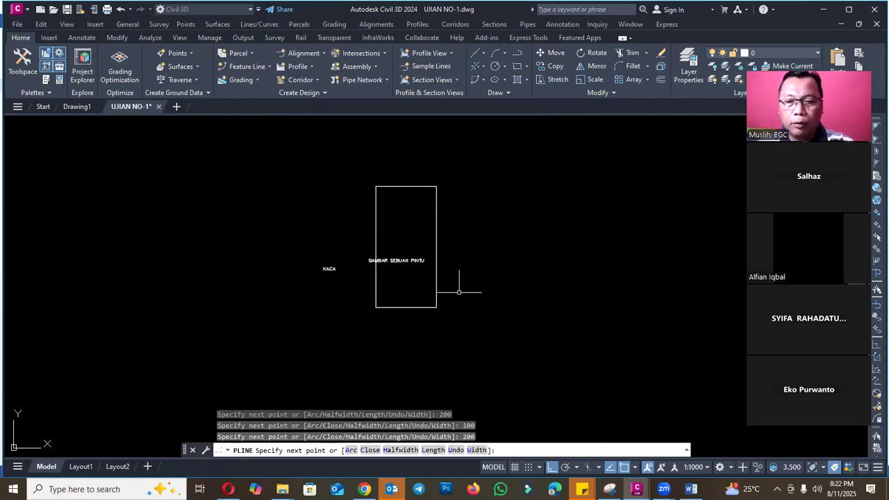
pyautogui.press('Escape')
# - Move the door rectangle straight down so its upper edge sits just below the title GAMBAR SEBUAH PINTU
pyautogui.write('m')
pyautogui.press('Return')
pyautogui.click(469, 210)
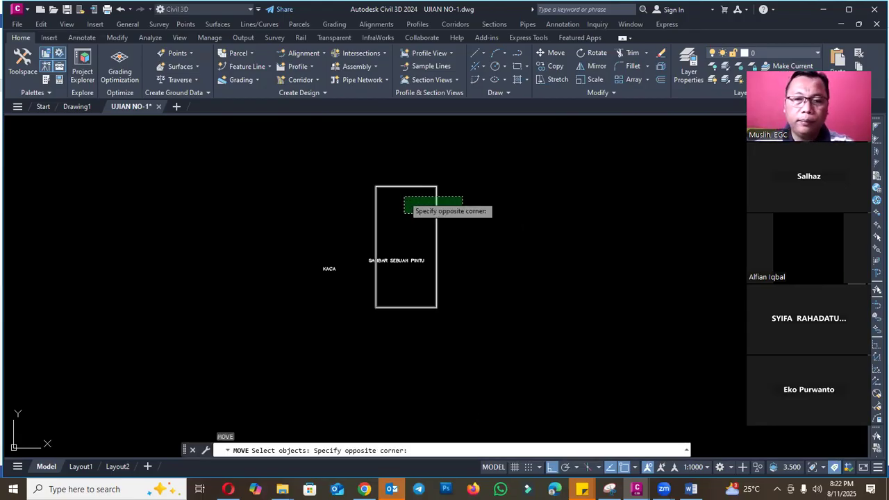
pyautogui.click(399, 189)
pyautogui.press('Return')
pyautogui.click(469, 189)
pyautogui.click(464, 275)
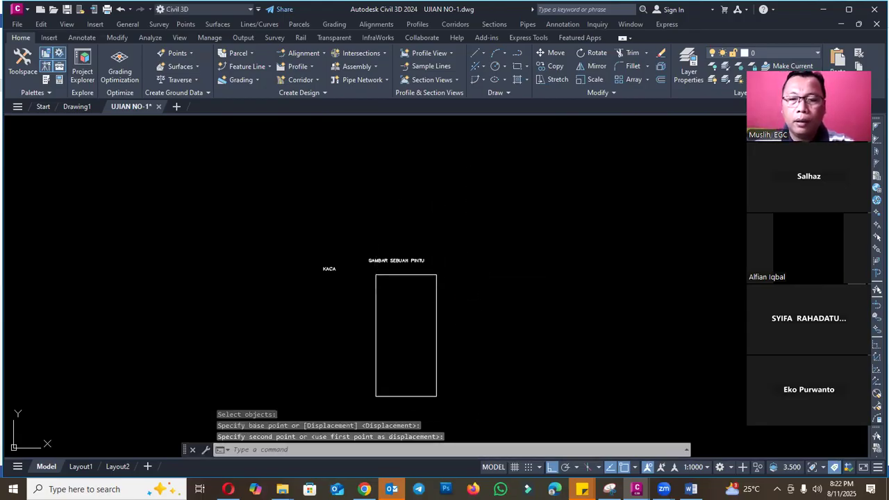
# - Move the door rectangle horizontally so it is centered beneath its title
pyautogui.press('Return')
pyautogui.click(455, 288)
pyautogui.click(433, 299)
pyautogui.press('Return')
pyautogui.scroll(2, 454, 299)
pyautogui.click(481, 299)
pyautogui.press('Escape')
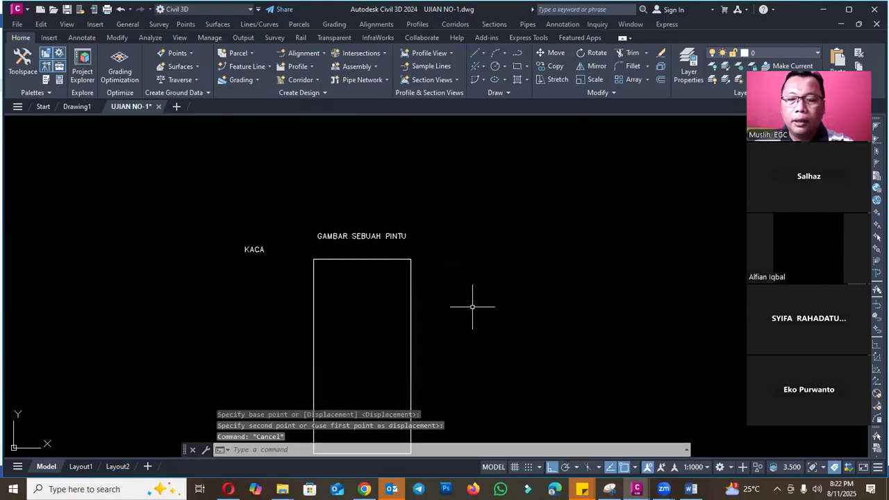
# - Recheck question 1 in the Word document and draw a horizontal polyline across the door's middle in Civil 3D
pyautogui.click(691, 489)
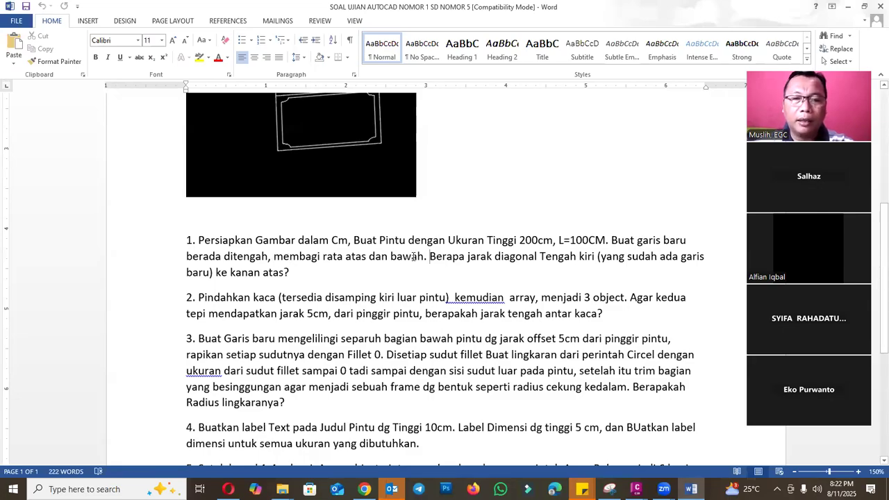
pyautogui.moveTo(636, 489)
pyautogui.click(697, 433)
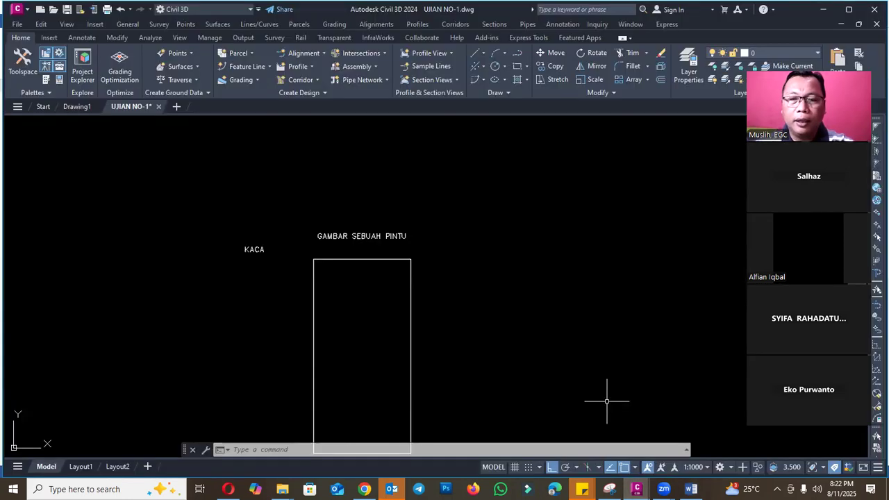
pyautogui.scroll(-1, 389, 314)
pyautogui.write('pl')
pyautogui.press('Return')
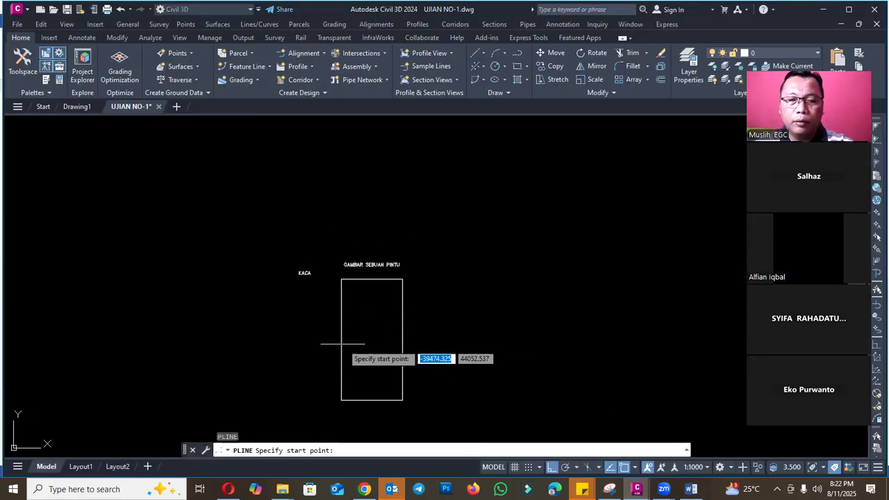
pyautogui.click(372, 339)
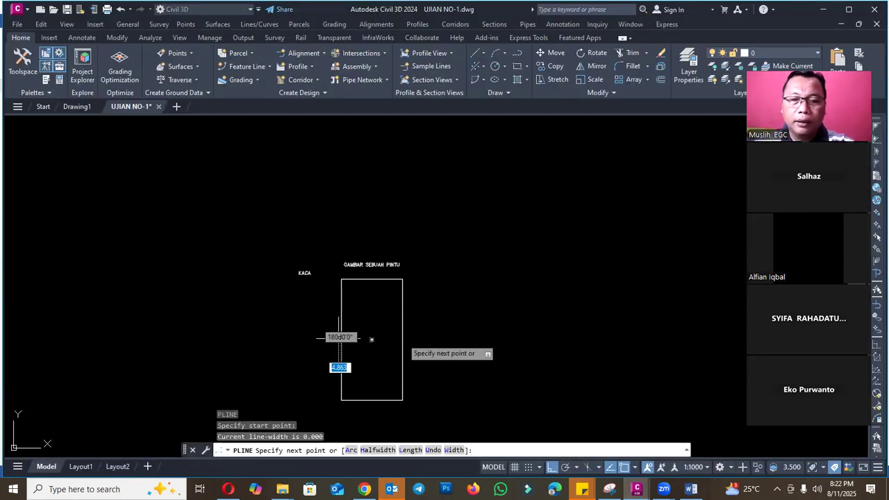
pyautogui.press('Escape')
pyautogui.scroll(5, 385, 344)
pyautogui.scroll(-2, 482, 250)
pyautogui.scroll(-4, 445, 240)
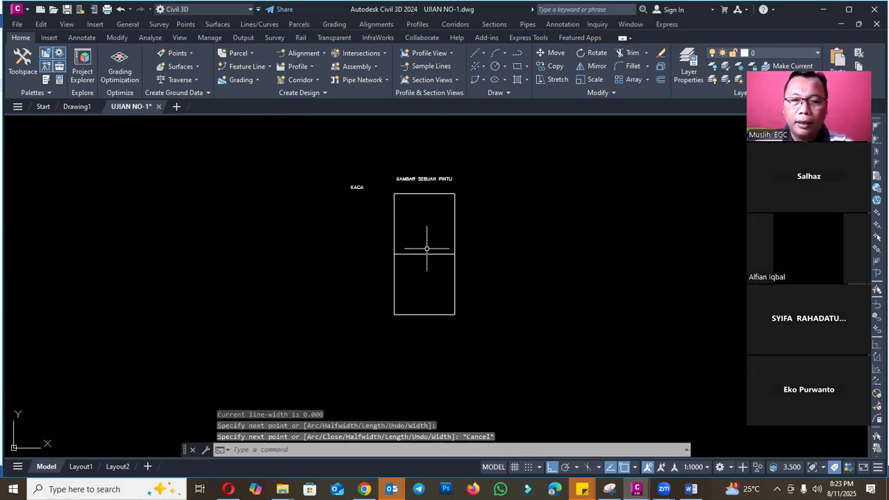
# - Erase the horizontal line across the middle of the door
pyautogui.scroll(2, 426, 248)
pyautogui.click(417, 256)
pyautogui.write('e')
pyautogui.press('Return')
pyautogui.press('F3')
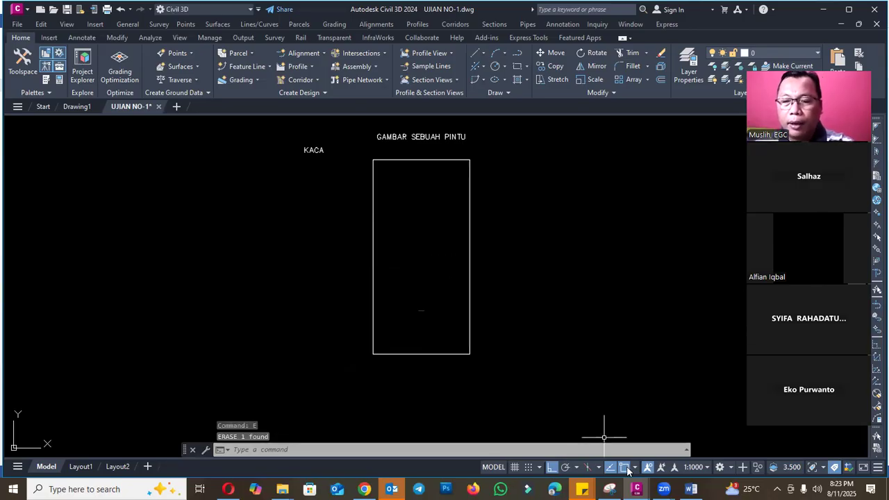
pyautogui.write('pl')
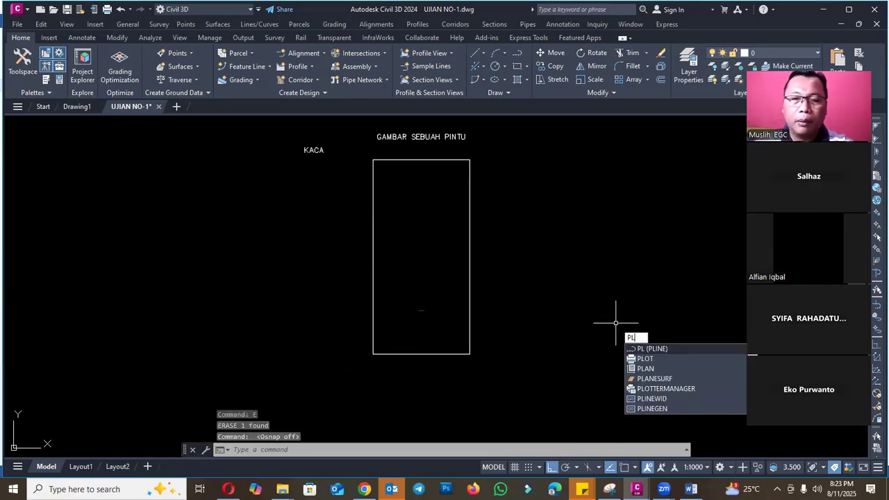
pyautogui.press('Return')
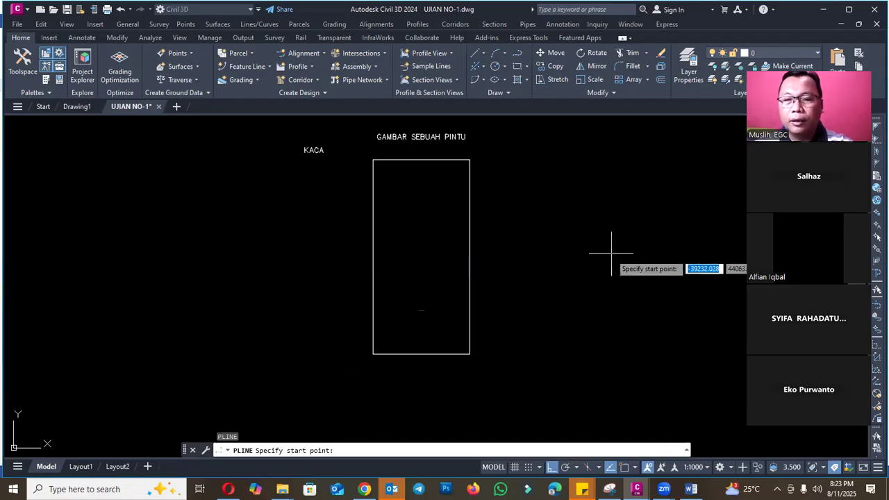
pyautogui.press('Escape')
pyautogui.press('F3')
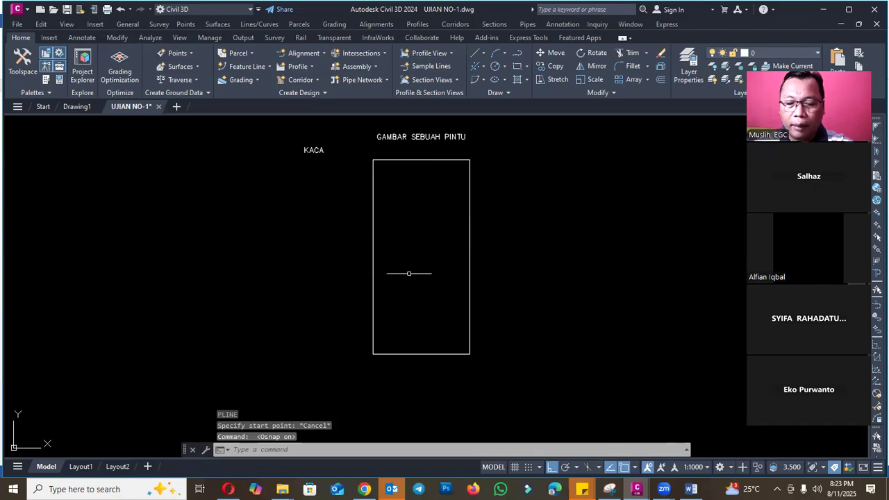
pyautogui.press('F3')
pyautogui.press('F3')
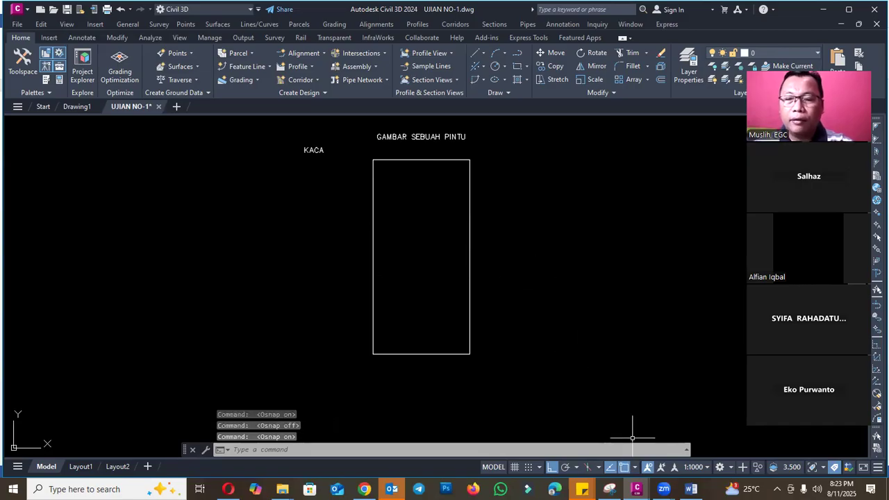
pyautogui.press('Escape')
# - Draw a polyline from the midpoint of the door's left side to the midpoint of its right side, splitting it into equal halves
pyautogui.scroll(2, 434, 269)
pyautogui.write('pl')
pyautogui.press('Return')
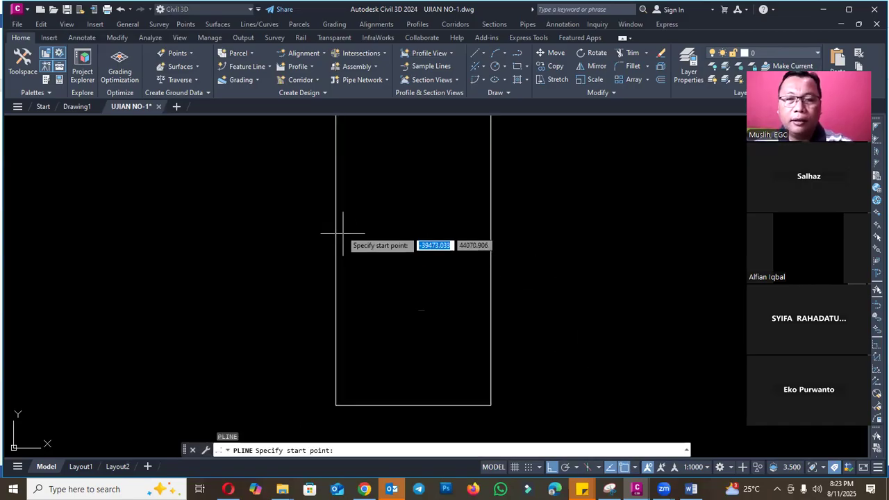
pyautogui.scroll(-2, 334, 240)
pyautogui.scroll(-2, 333, 239)
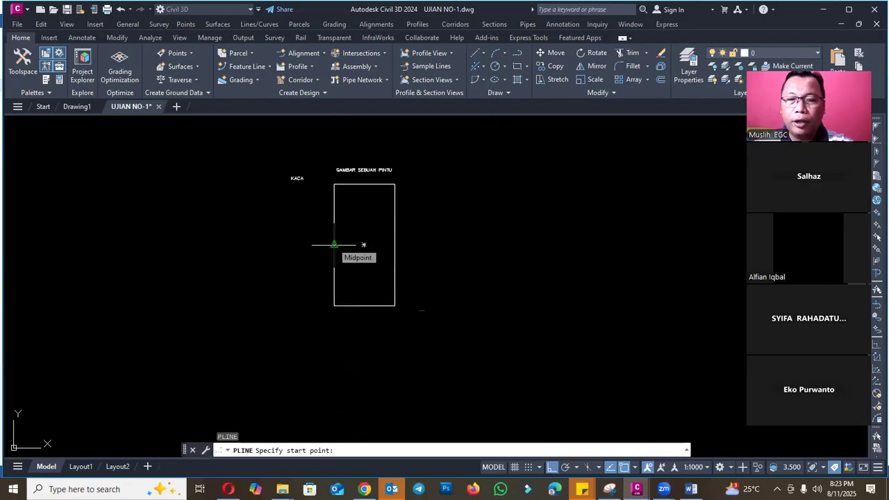
pyautogui.click(335, 244)
pyautogui.scroll(2, 351, 246)
pyautogui.click(422, 244)
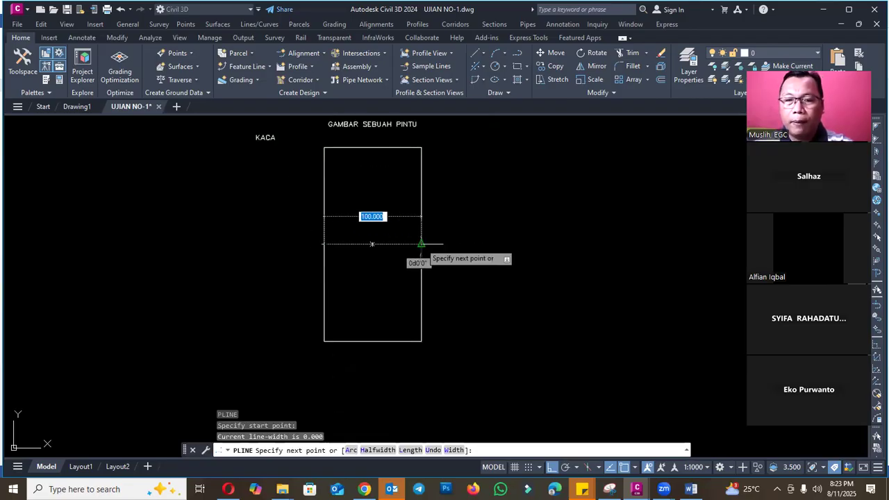
pyautogui.press('Escape')
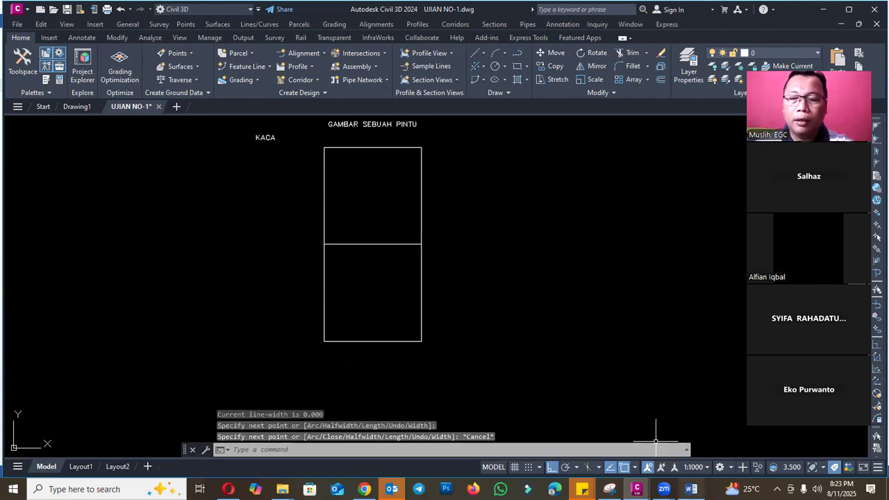
# - Recheck question 1 in the Word document and draw a diagonal polyline in Civil 3D from the midline's left end to the door's upper-right corner
pyautogui.click(691, 489)
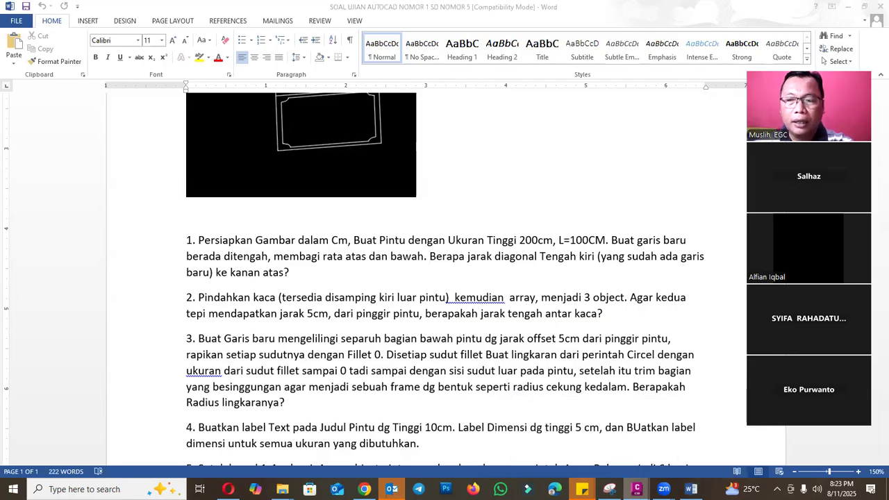
pyautogui.click(636, 489)
pyautogui.scroll(4, 378, 259)
pyautogui.scroll(-2, 304, 292)
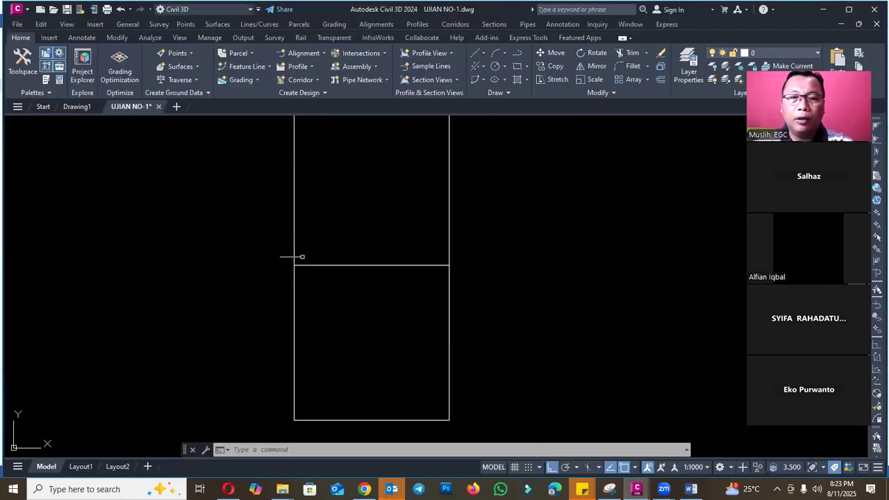
pyautogui.scroll(-5, 444, 294)
pyautogui.scroll(5, 434, 299)
pyautogui.write('pl')
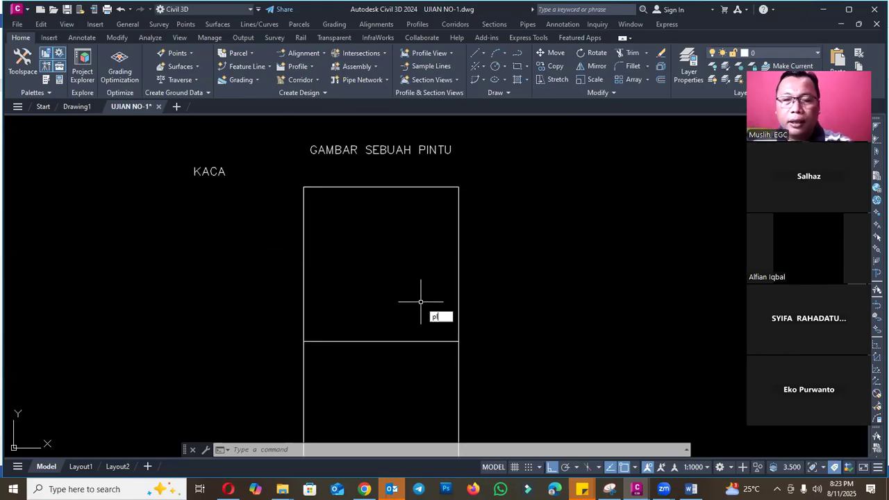
pyautogui.press('Return')
pyautogui.click(306, 340)
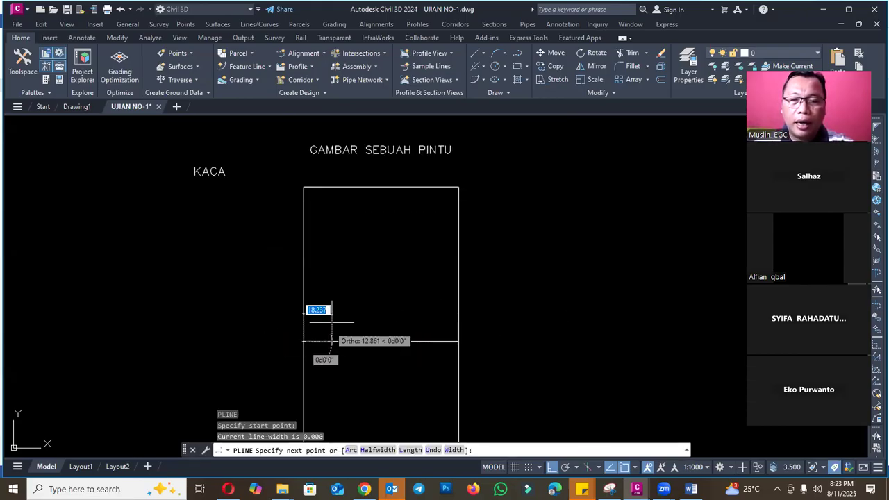
pyautogui.click(458, 188)
pyautogui.press('Escape')
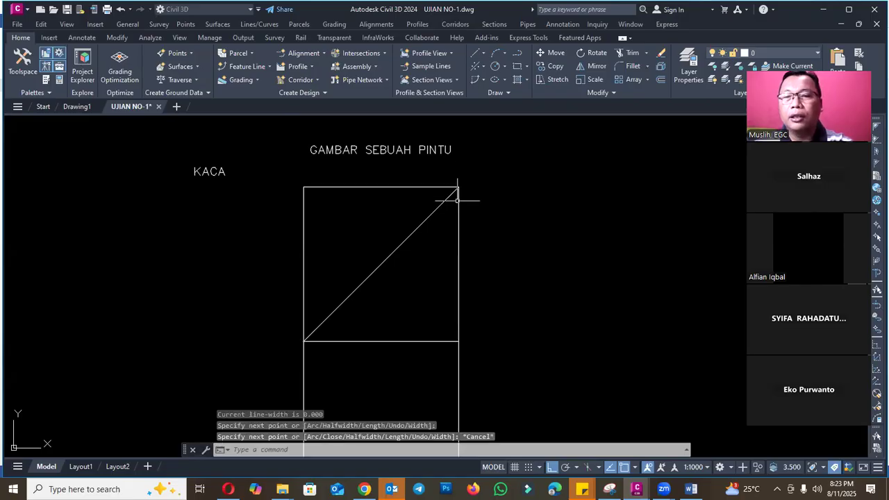
# - List the properties of the door's diagonal polyline to read its length
pyautogui.click(428, 218)
pyautogui.write('li')
pyautogui.press('Return')
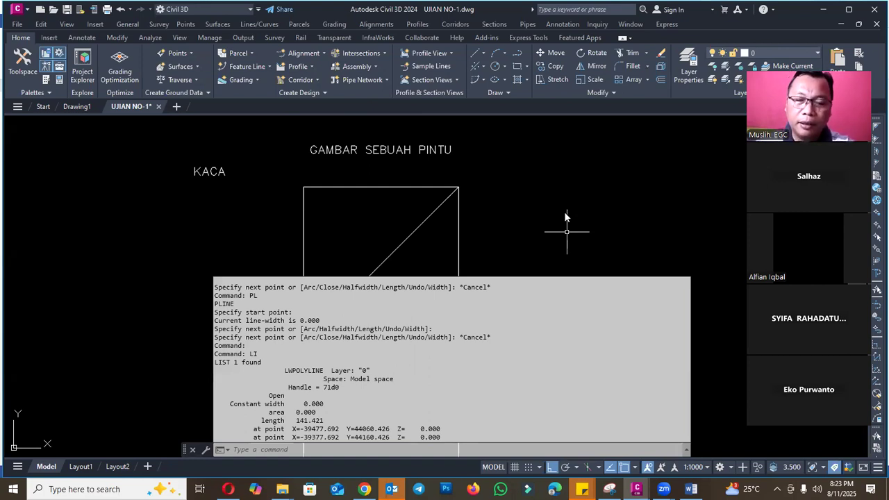
pyautogui.press('Escape')
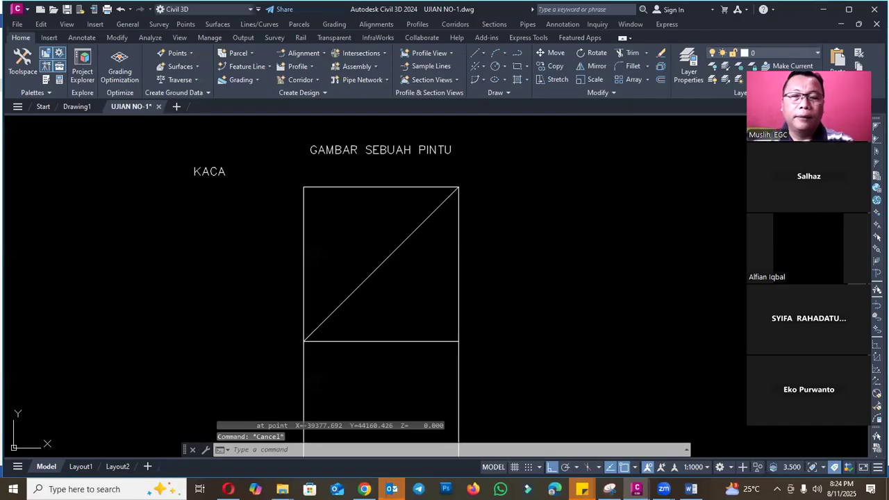
# - Read question 2 in the Word document about moving and arraying the glass, and return to the UJIAN NO-1 drawing in Civil 3D
pyautogui.click(692, 489)
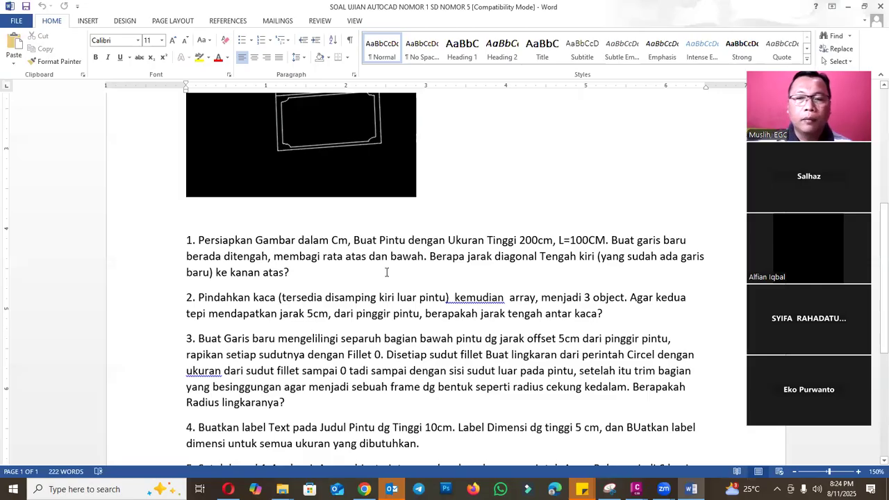
pyautogui.click(617, 319)
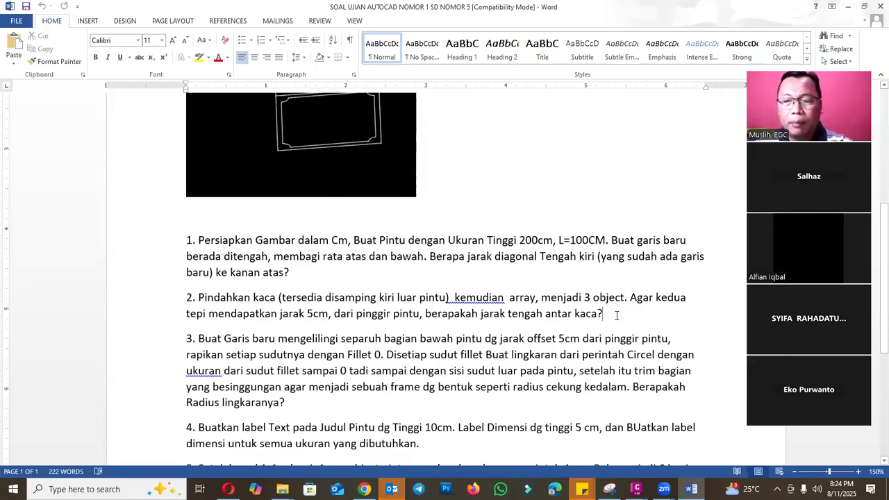
pyautogui.moveTo(636, 489)
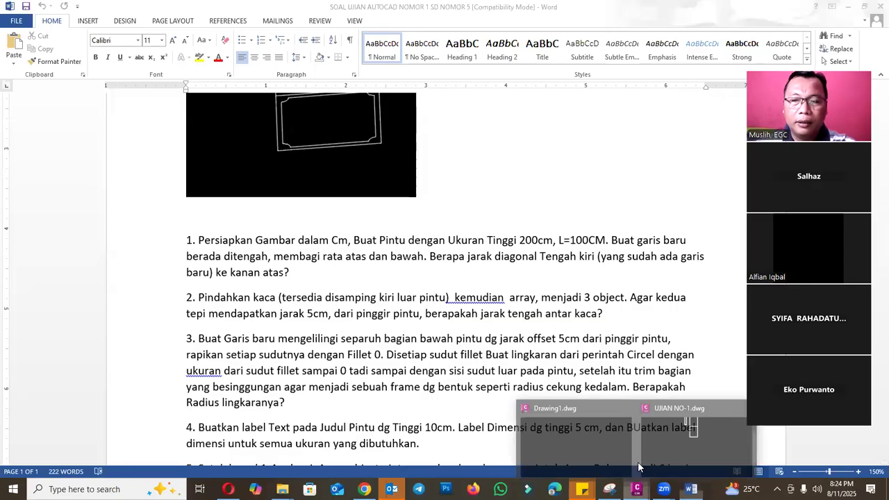
pyautogui.click(682, 436)
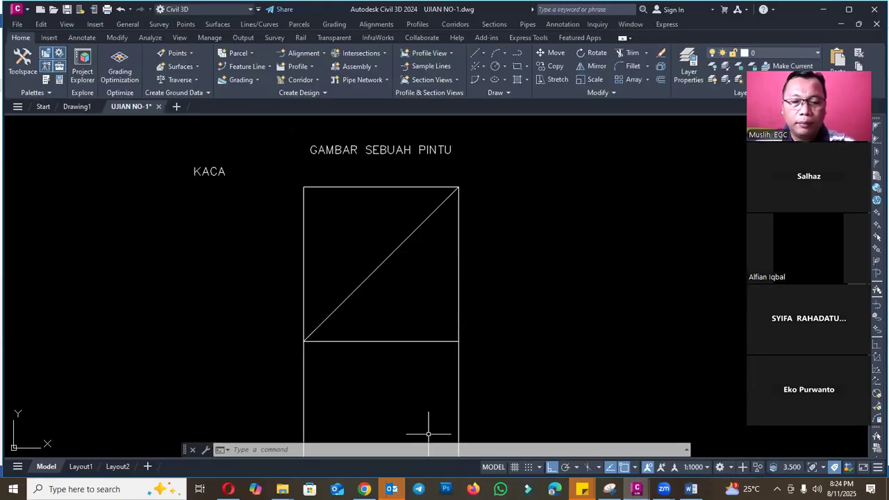
pyautogui.press('Escape')
pyautogui.press('Escape')
pyautogui.moveTo(364, 489)
pyautogui.click(367, 438)
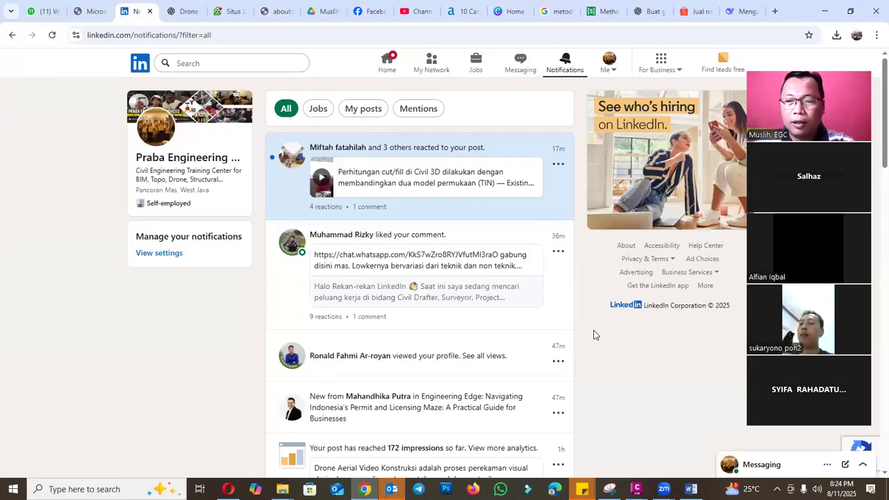
# - Reread question 2 in Word for the glass array requirements and switch back to the door drawing in Civil 3D
pyautogui.click(691, 489)
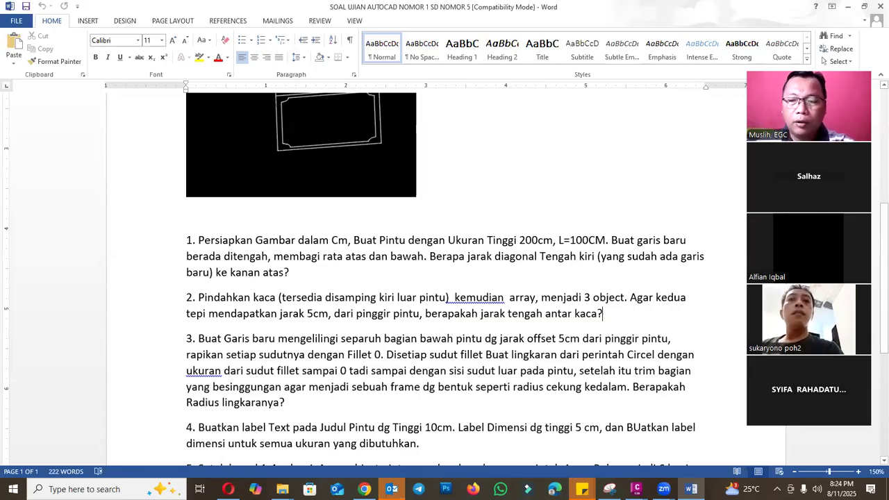
pyautogui.moveTo(637, 489)
pyautogui.click(694, 438)
pyautogui.scroll(-4, 350, 234)
pyautogui.press('Escape')
pyautogui.press('Escape')
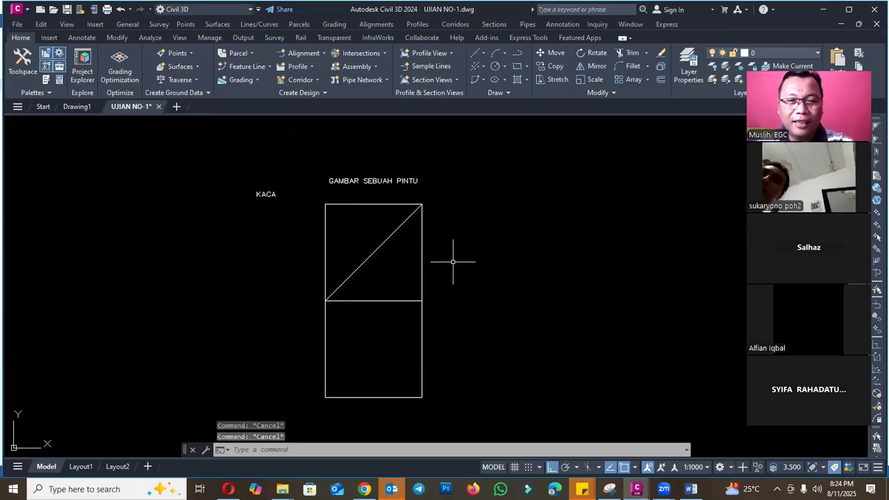
pyautogui.scroll(2, 292, 250)
pyautogui.write('di')
pyautogui.press('Return')
pyautogui.click(345, 175)
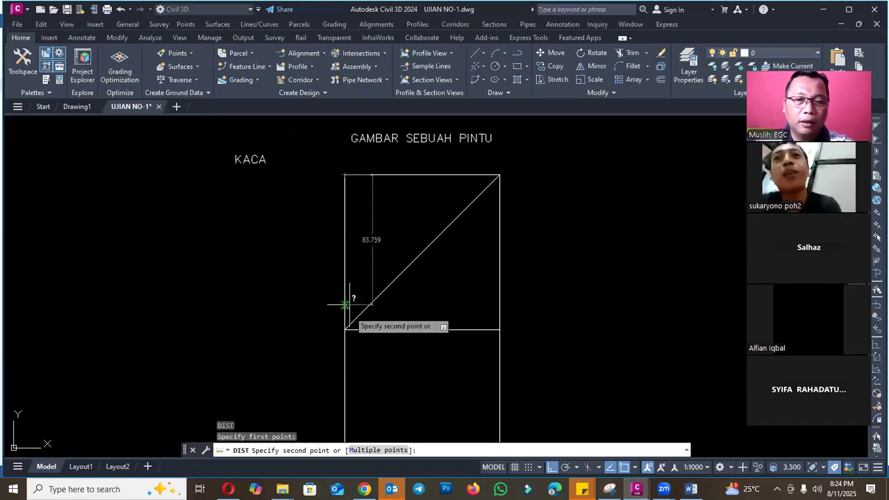
pyautogui.press('Escape')
# - Draw the glass as a closed polyline rectangle 20 cm wide and 70 cm high beneath the KACA label
pyautogui.write('p')
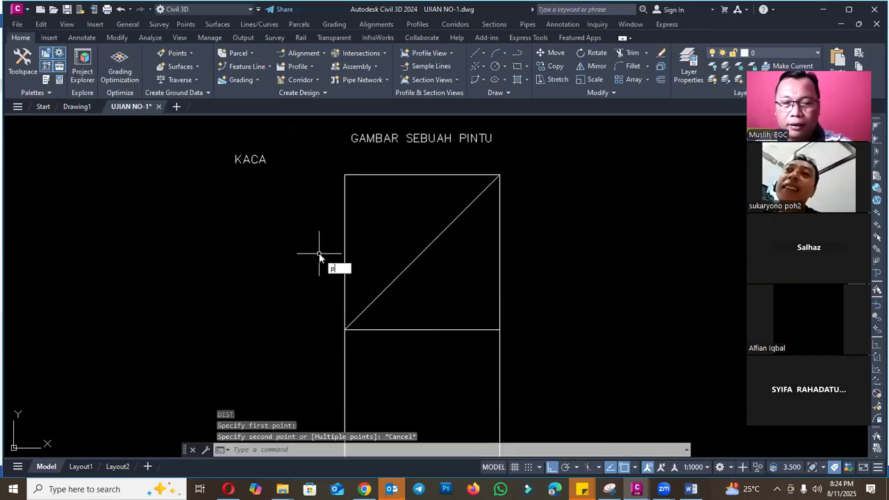
pyautogui.write('l')
pyautogui.press('Return')
pyautogui.click(251, 196)
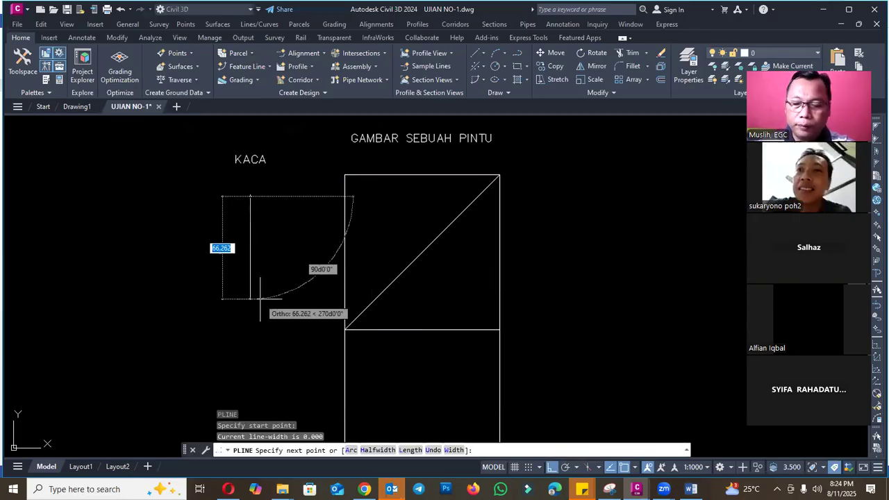
pyautogui.write('7')
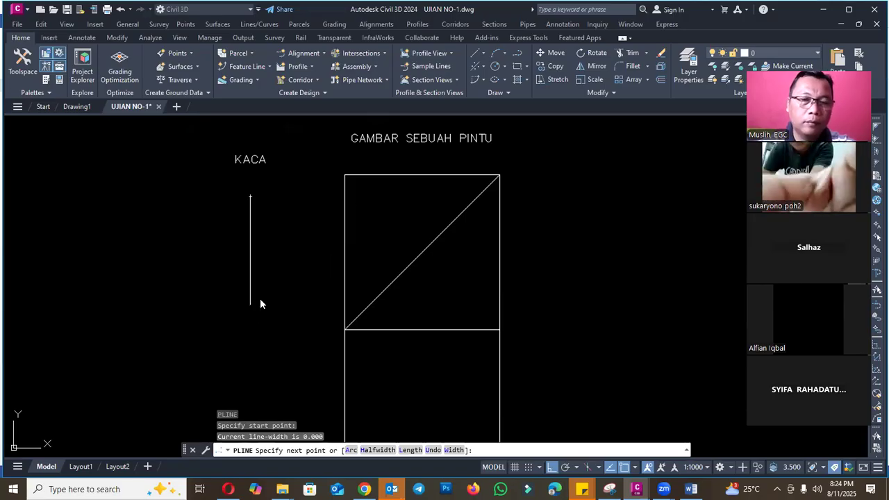
pyautogui.press('Return')
pyautogui.write('20')
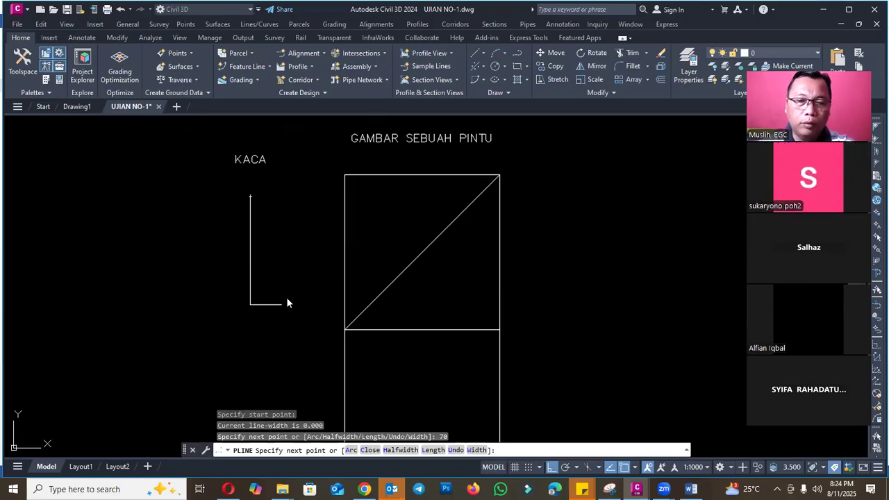
pyautogui.press('Return')
pyautogui.write('70')
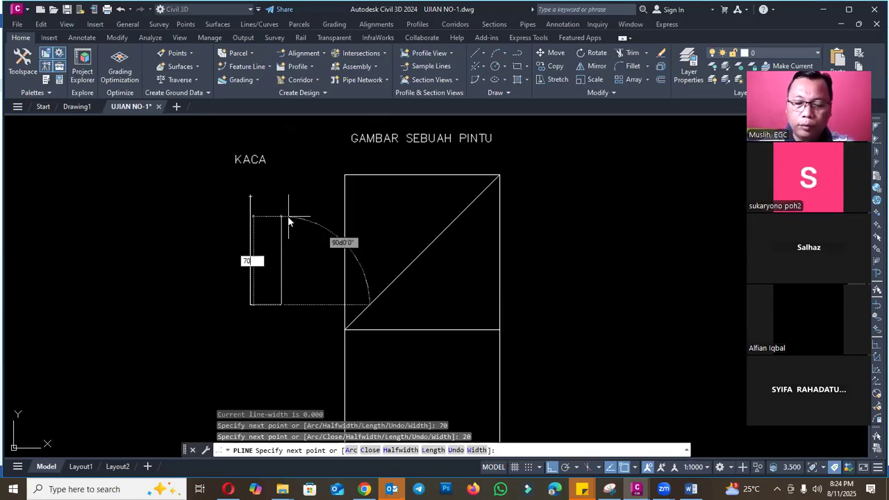
pyautogui.press('Return')
pyautogui.write('c')
pyautogui.press('Return')
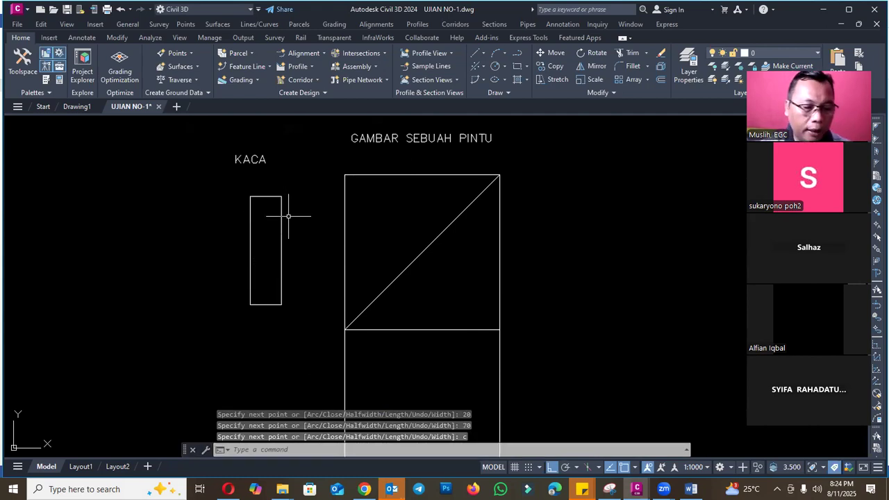
# - Check the required 5 cm edge distance in question 2 of the Word document and return to Civil 3D
pyautogui.click(692, 489)
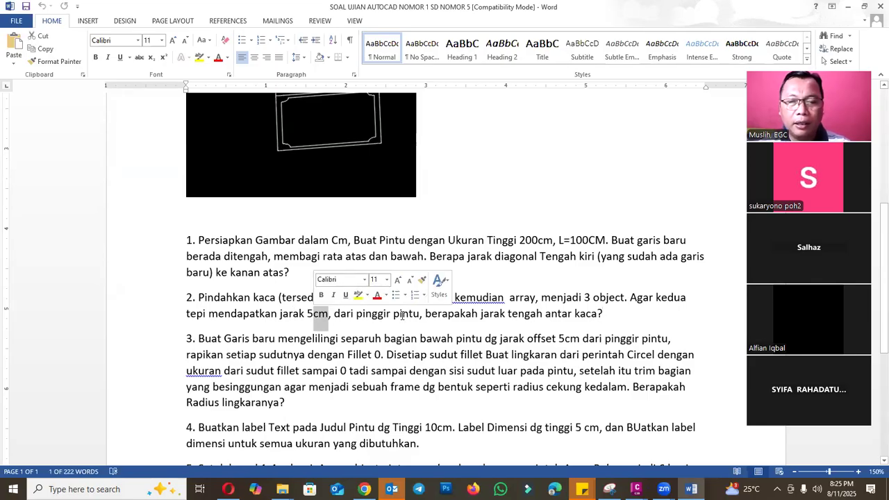
pyautogui.click(403, 315)
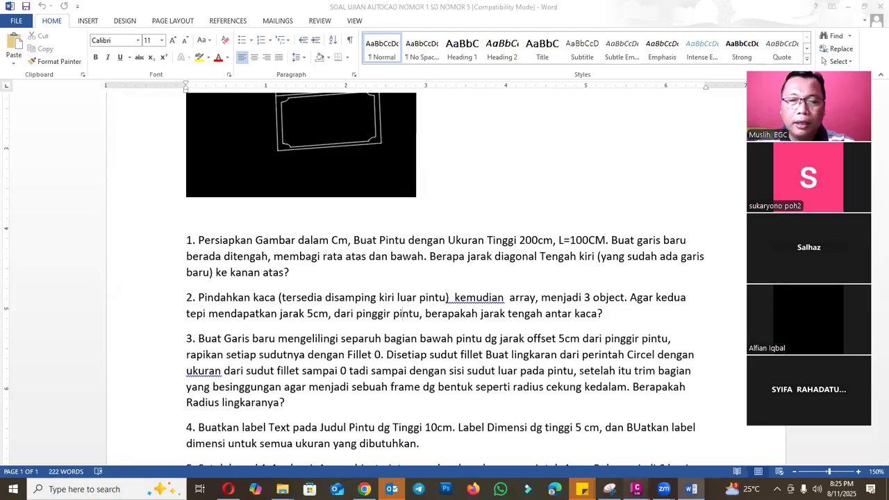
pyautogui.moveTo(639, 486)
pyautogui.click(684, 428)
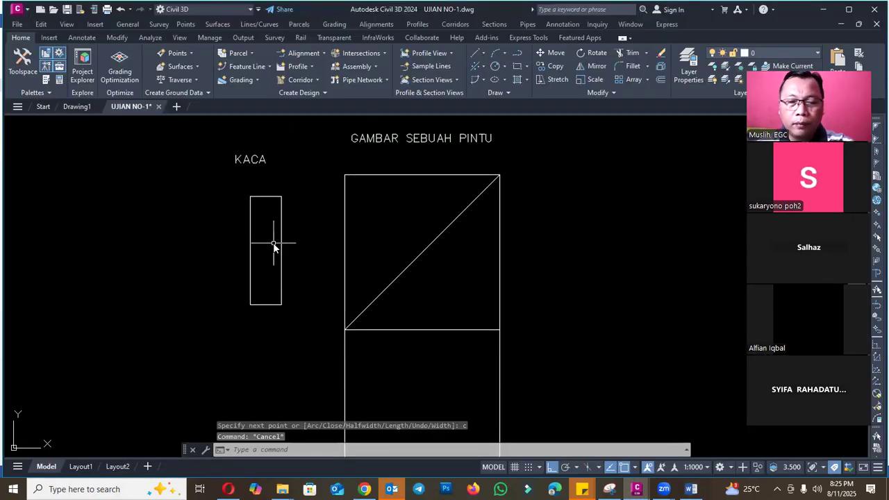
# - Move the glass rectangle horizontally into the door's upper half so its left side lies on the door's left side
pyautogui.write('m')
pyautogui.press('Return')
pyautogui.click(280, 247)
pyautogui.click(272, 239)
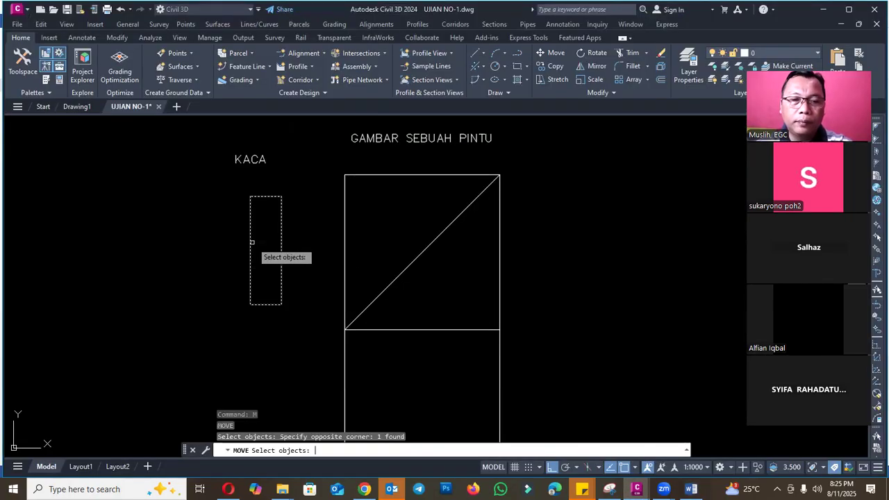
pyautogui.press('Return')
pyautogui.click(265, 250)
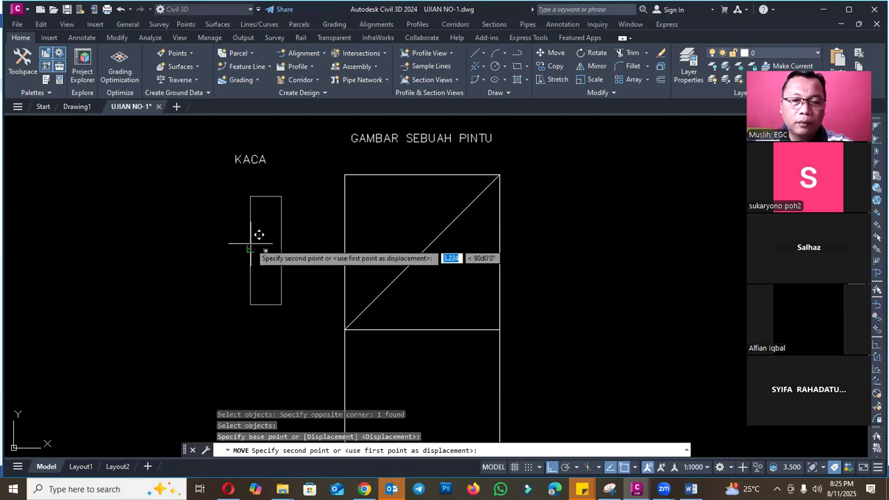
pyautogui.click(350, 245)
pyautogui.press('Escape')
# - Draw a polyline down the door's left side from the upper corner to the midline
pyautogui.write('pl')
pyautogui.press('Return')
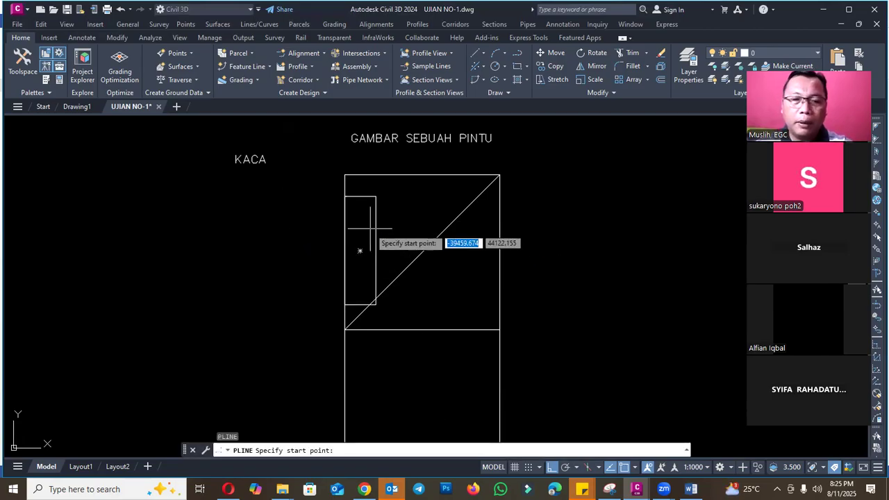
pyautogui.click(345, 175)
pyautogui.click(346, 329)
pyautogui.press('Escape')
# - Erase the diagonal polyline from the door's upper half
pyautogui.click(402, 267)
pyautogui.write('e')
pyautogui.press('Return')
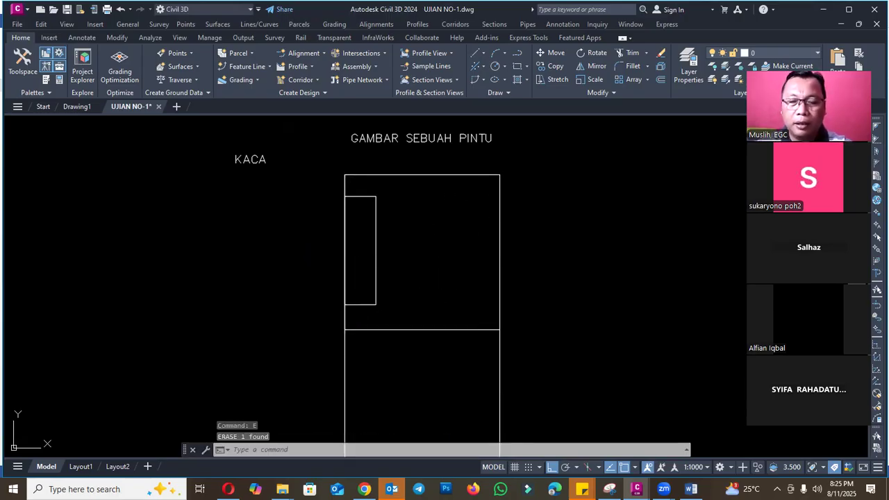
pyautogui.press('Escape')
# - Erase the helper polyline lying along the upper half of the door's left side
pyautogui.click(347, 184)
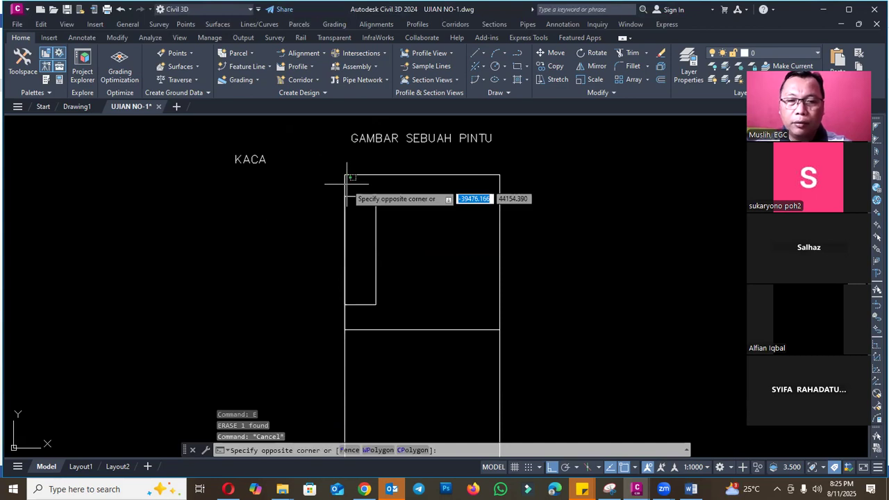
pyautogui.press('Escape')
pyautogui.click(345, 185)
pyautogui.write('e')
pyautogui.press('Return')
# - Move the glass rectangle back out of the door to beneath the KACA label
pyautogui.write('m')
pyautogui.press('Return')
pyautogui.click(373, 209)
pyautogui.press('Return')
pyautogui.click(359, 215)
pyautogui.click(259, 223)
pyautogui.write('m')
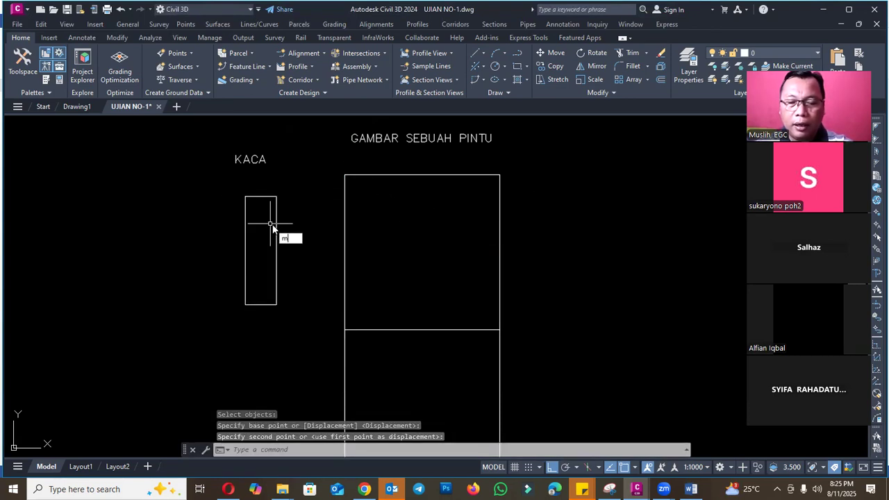
pyautogui.press('Return')
pyautogui.click(277, 226)
pyautogui.press('Return')
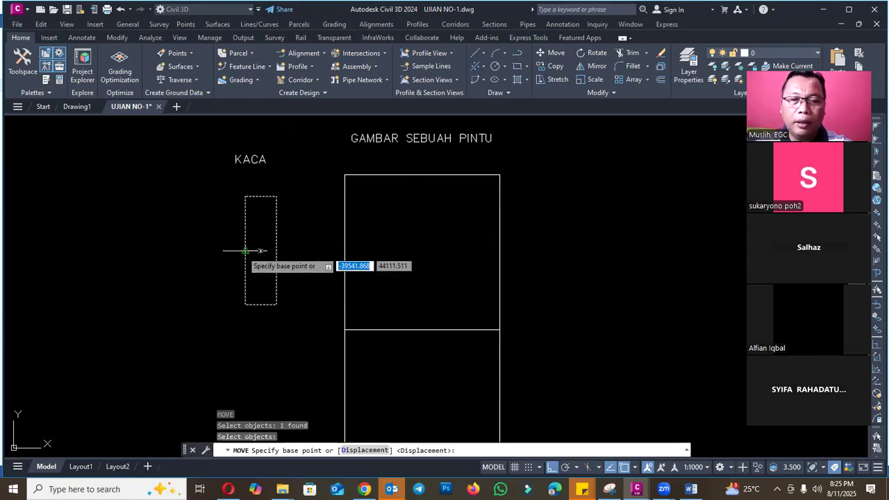
pyautogui.click(261, 251)
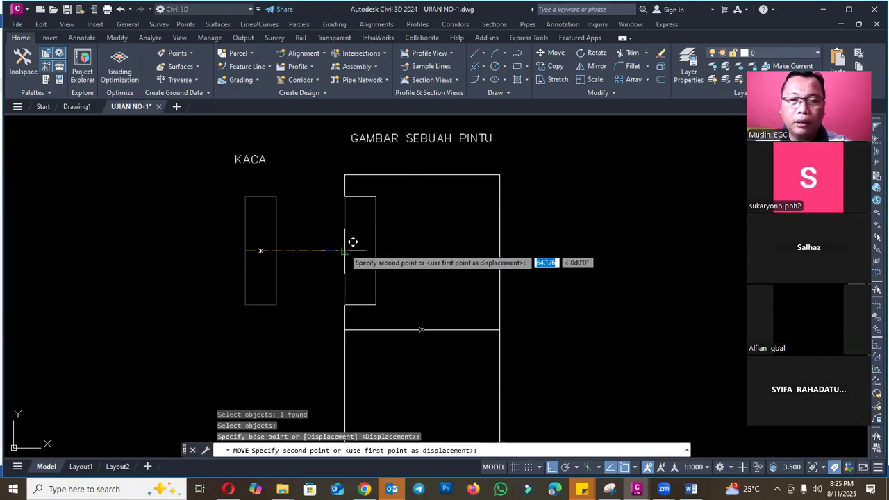
pyautogui.scroll(2, 353, 242)
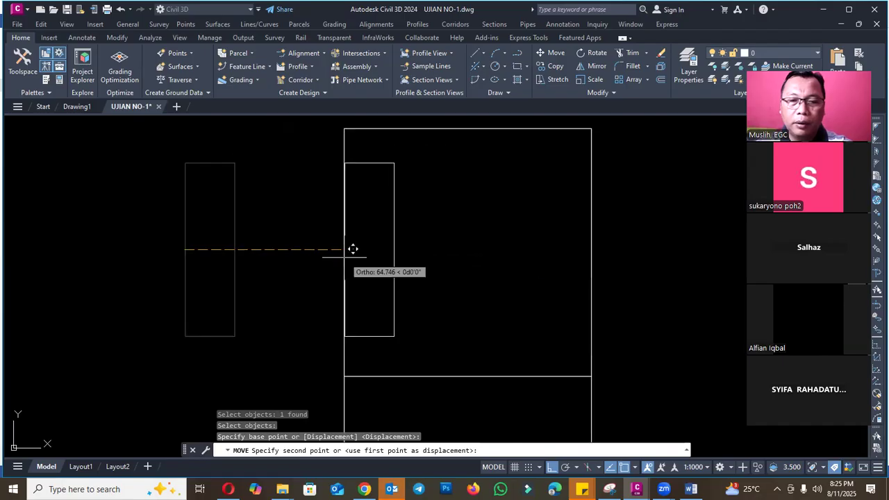
pyautogui.press('Escape')
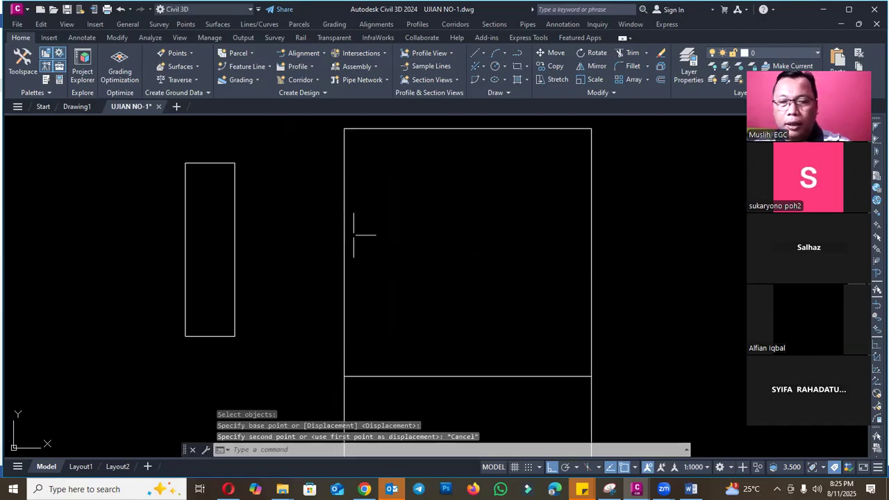
pyautogui.write('pl')
pyautogui.press('Return')
pyautogui.click(345, 128)
pyautogui.press('Escape')
pyautogui.write('m')
pyautogui.press('Return')
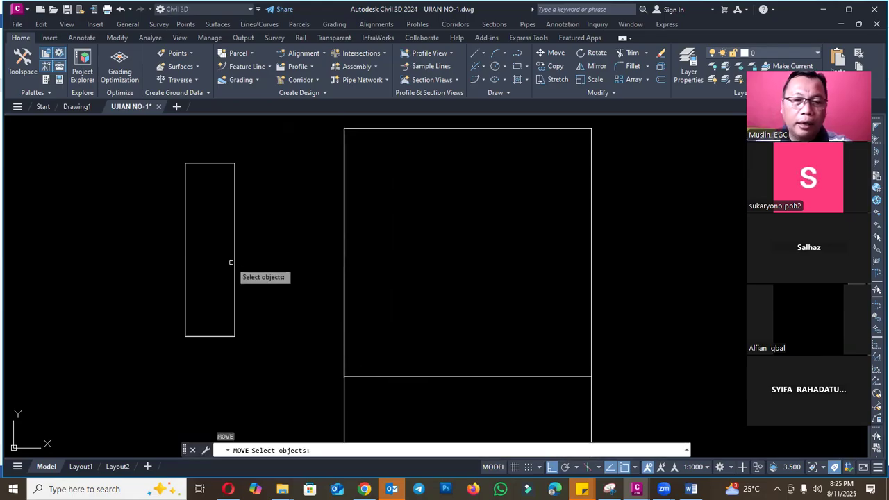
pyautogui.click(234, 261)
pyautogui.press('Return')
pyautogui.click(186, 239)
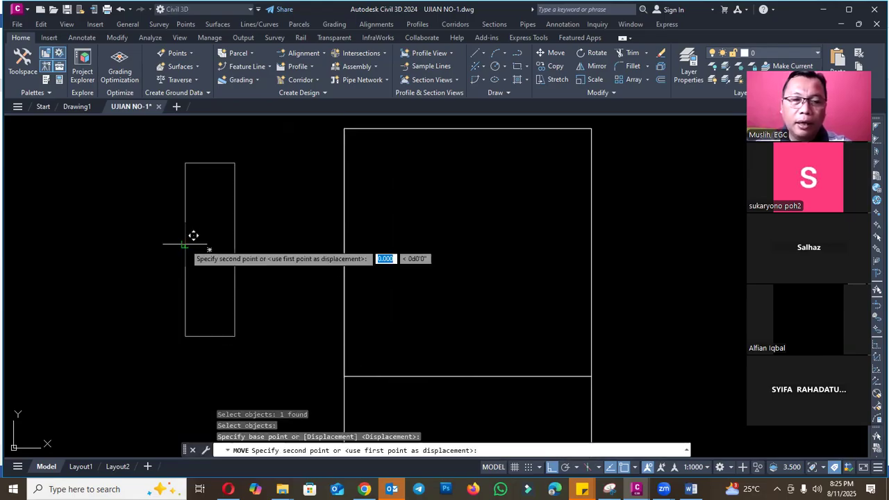
pyautogui.press('Escape')
# - Move the KACA glass rectangle from the midpoint of its left side onto the midpoint of the door's upper-half left side
pyautogui.press('Return')
pyautogui.click(186, 262)
pyautogui.press('Return')
pyautogui.click(185, 250)
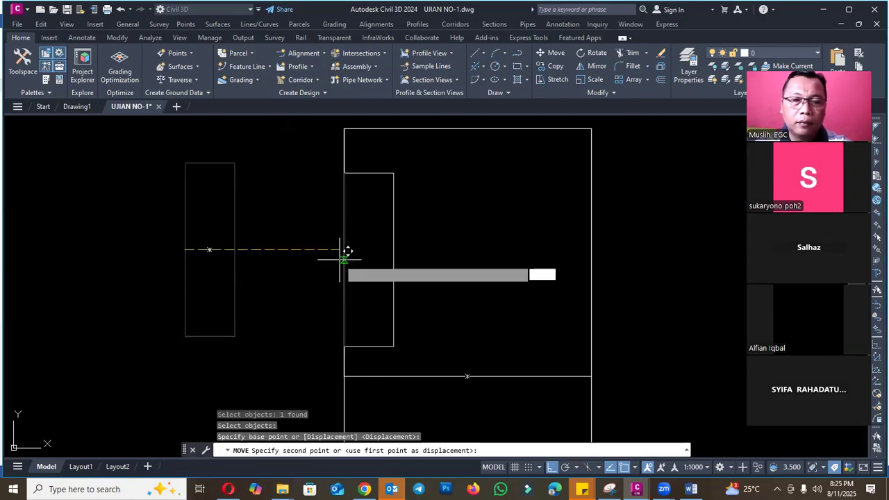
pyautogui.click(345, 233)
pyautogui.press('Escape')
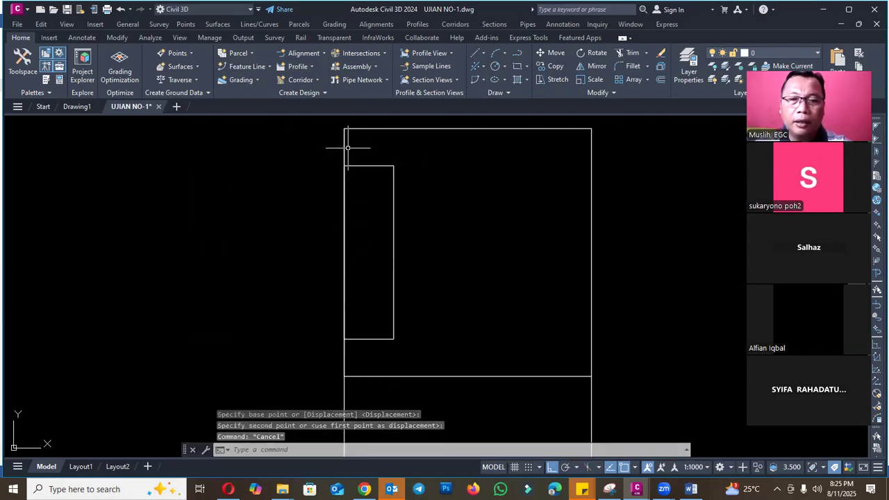
# - Erase the leftover helper line along the upper half of the door's left side
pyautogui.click(347, 132)
pyautogui.write('e')
pyautogui.press('Return')
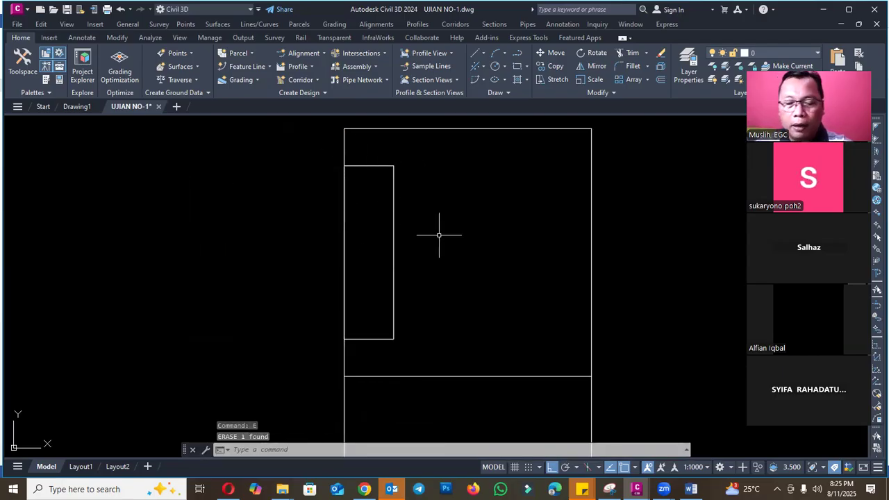
# - Move the glass rectangle 5 cm horizontally inward from the door's left side
pyautogui.write('m')
pyautogui.press('Return')
pyautogui.click(394, 224)
pyautogui.press('Return')
pyautogui.click(418, 223)
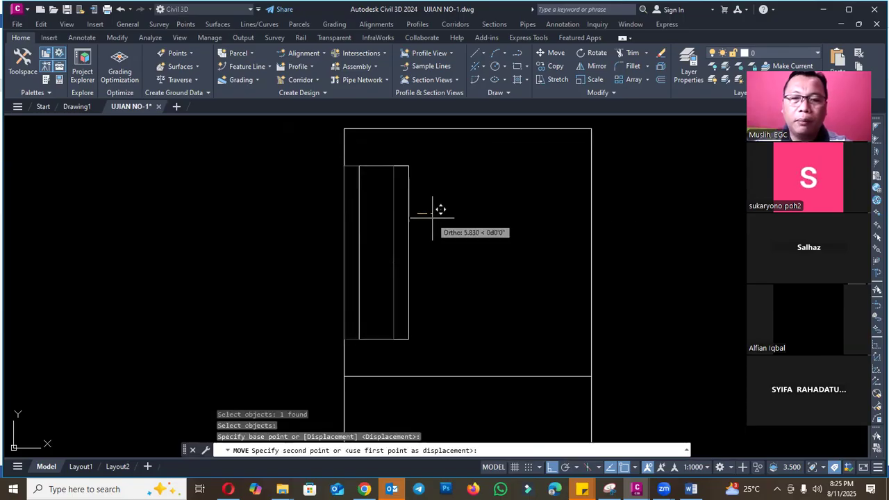
pyautogui.write('5')
pyautogui.press('Return')
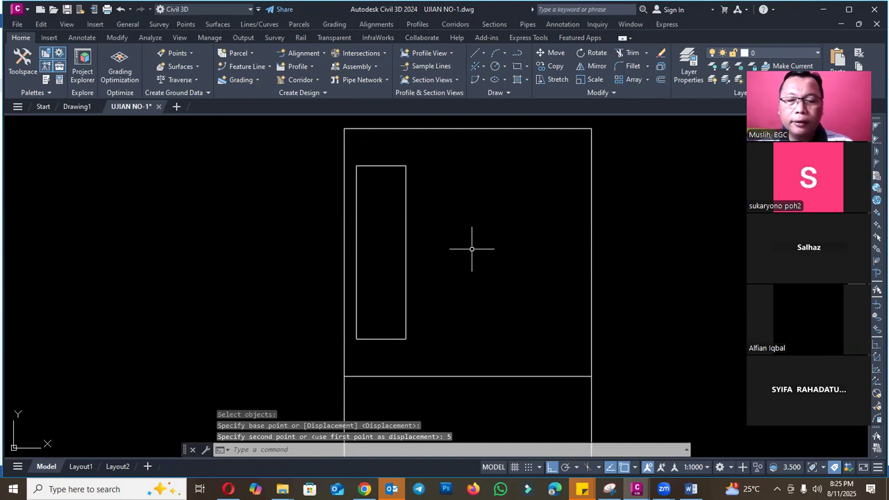
# - Check the 5cm edge distance required by question 2 in the Word exam sheet and return to the Civil 3D drawing
pyautogui.click(692, 489)
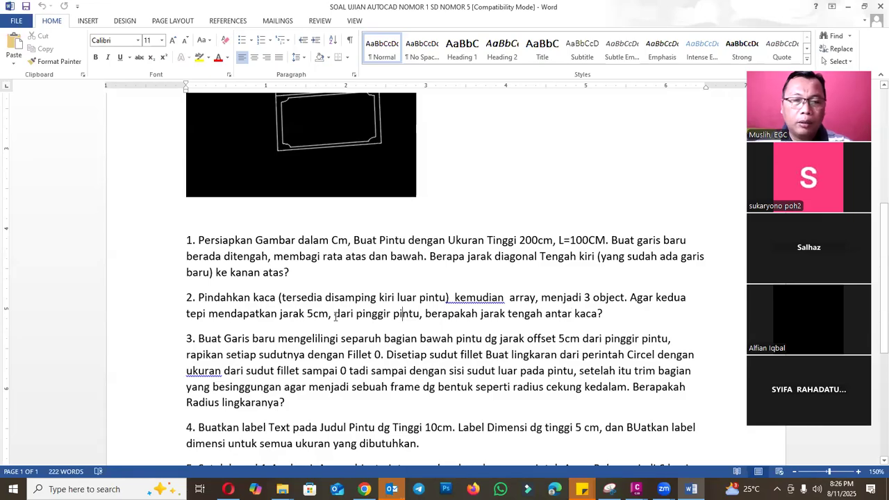
pyautogui.moveTo(329, 314); pyautogui.dragTo(311, 318)
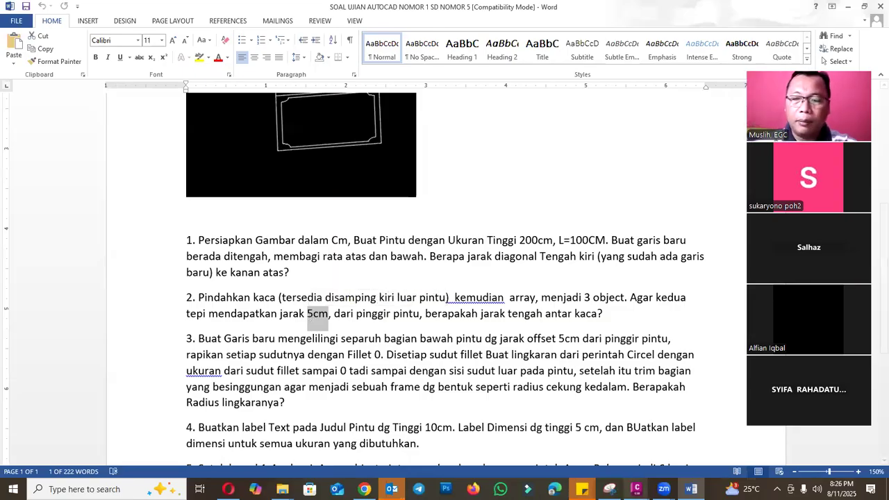
pyautogui.moveTo(636, 489)
pyautogui.click(667, 434)
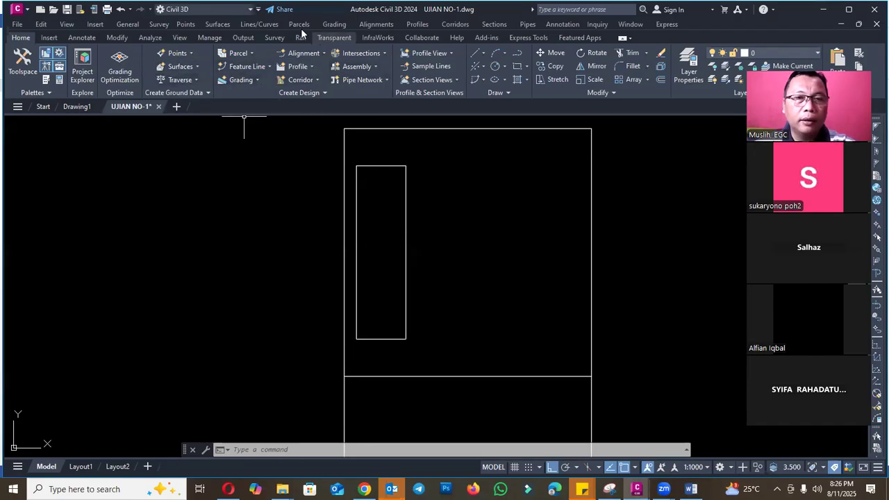
# - Switch to the Drafting & Annotation workspace and create a rectangular array of the glass panel with 3 columns
pyautogui.click(226, 12)
pyautogui.click(191, 32)
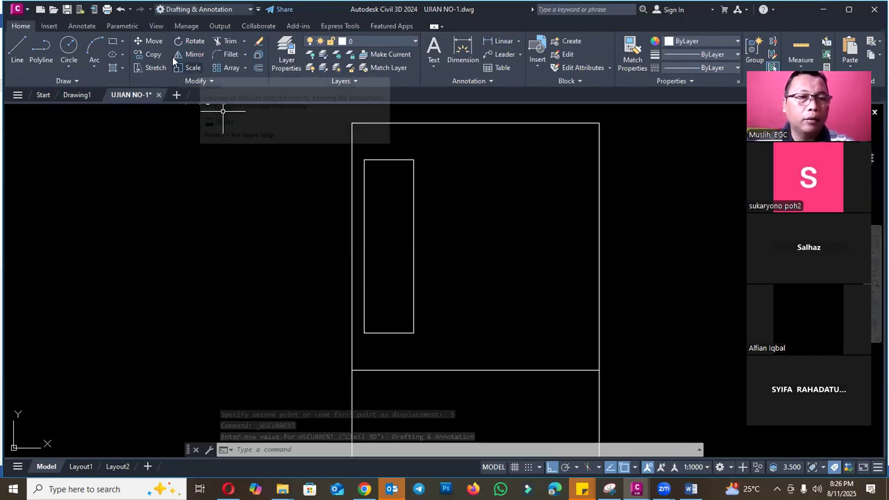
pyautogui.click(241, 67)
pyautogui.click(245, 67)
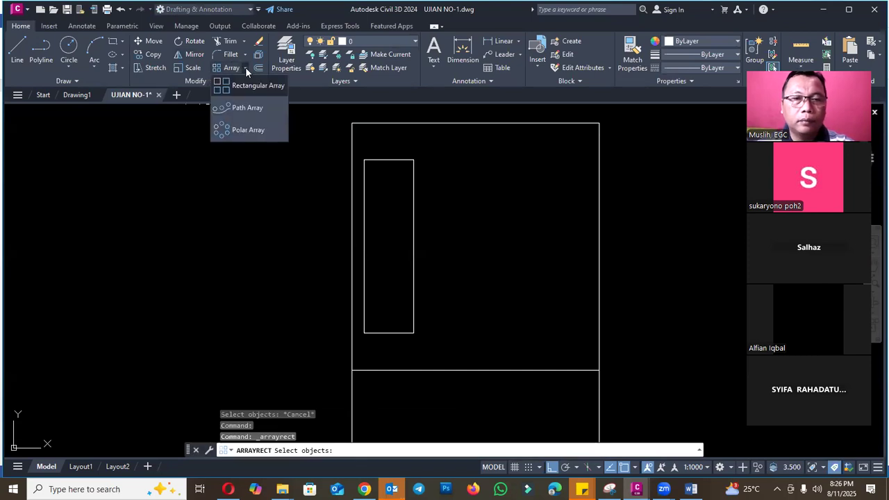
pyautogui.click(415, 194)
pyautogui.press('Return')
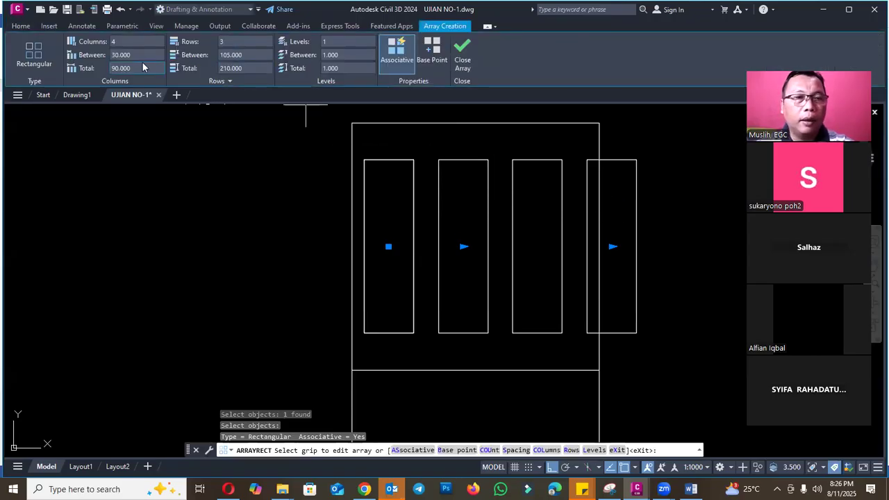
pyautogui.write('3')
pyautogui.press('Return')
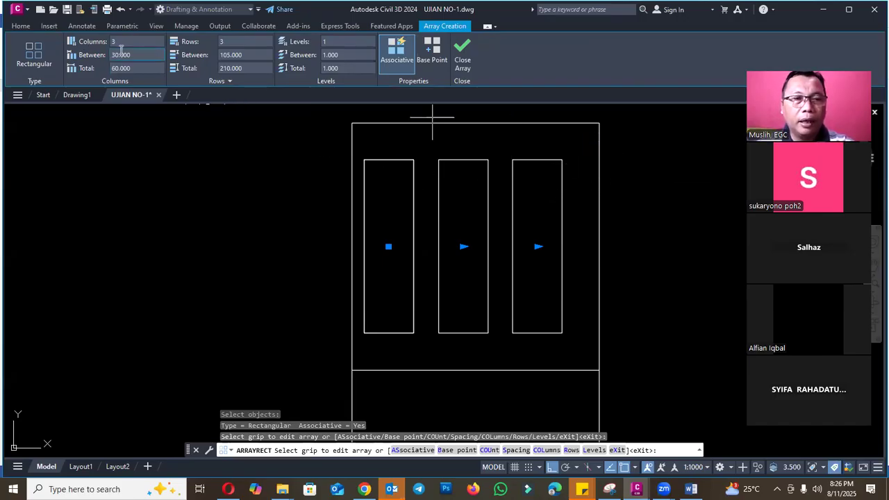
pyautogui.scroll(4, 587, 155)
pyautogui.scroll(-4, 548, 216)
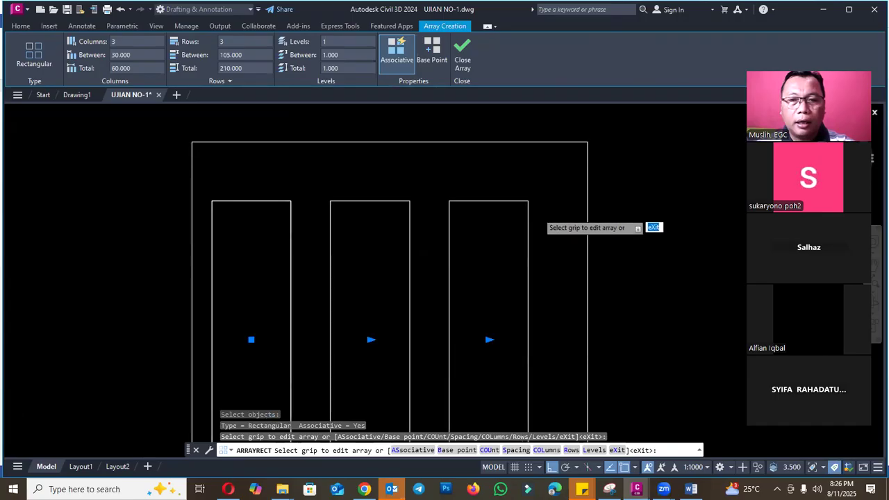
pyautogui.press('Return')
pyautogui.write('di')
pyautogui.press('Return')
pyautogui.click(533, 205)
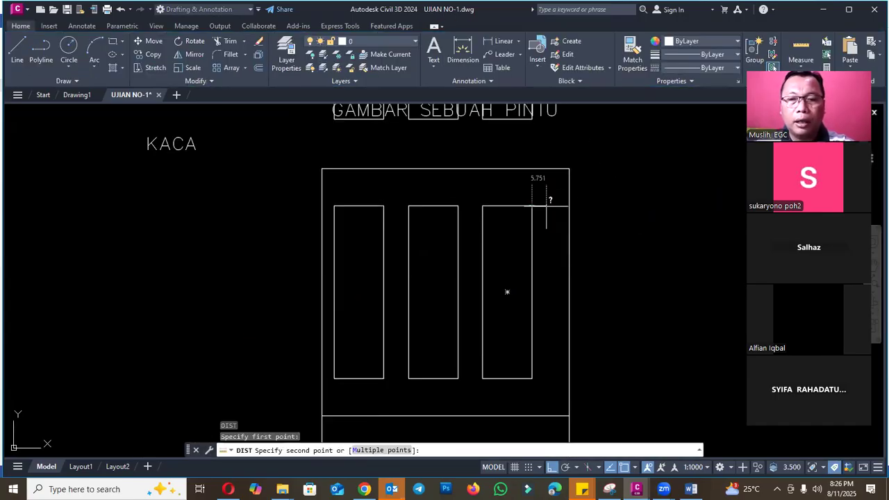
pyautogui.press('Escape')
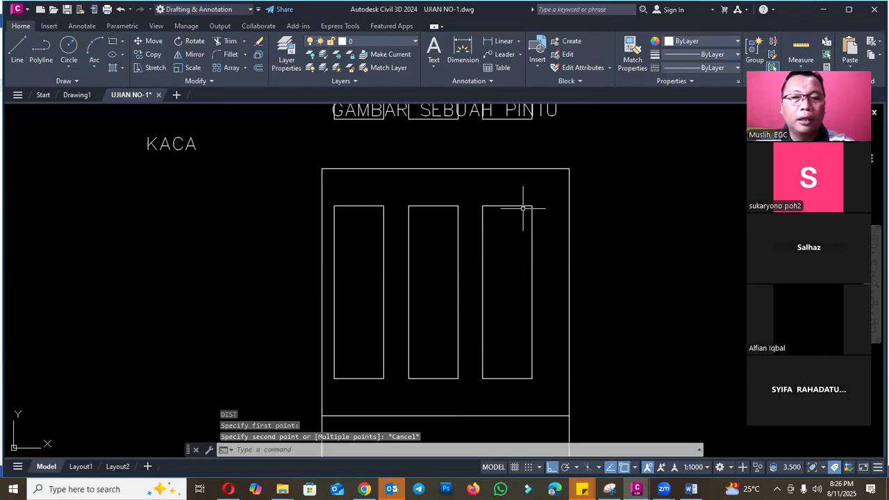
# - Set the glass array's column spacing to 35 and finish editing the array
pyautogui.click(530, 203)
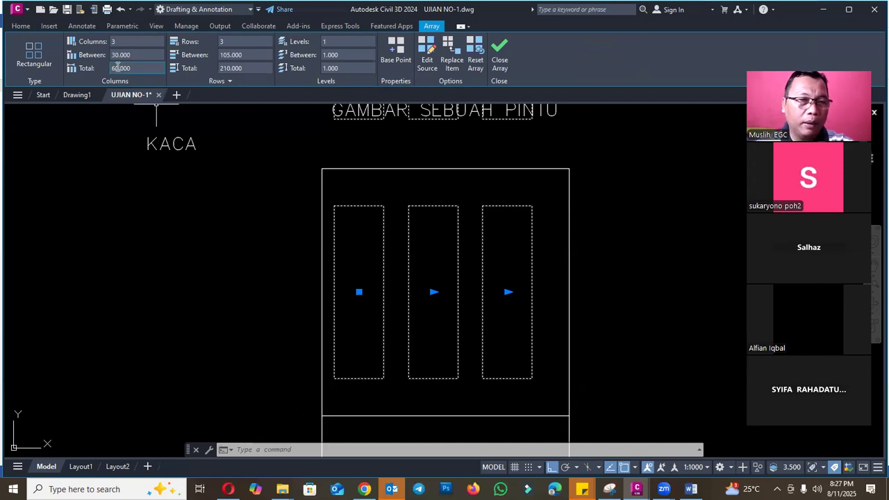
pyautogui.click(100, 56)
pyautogui.press('Return')
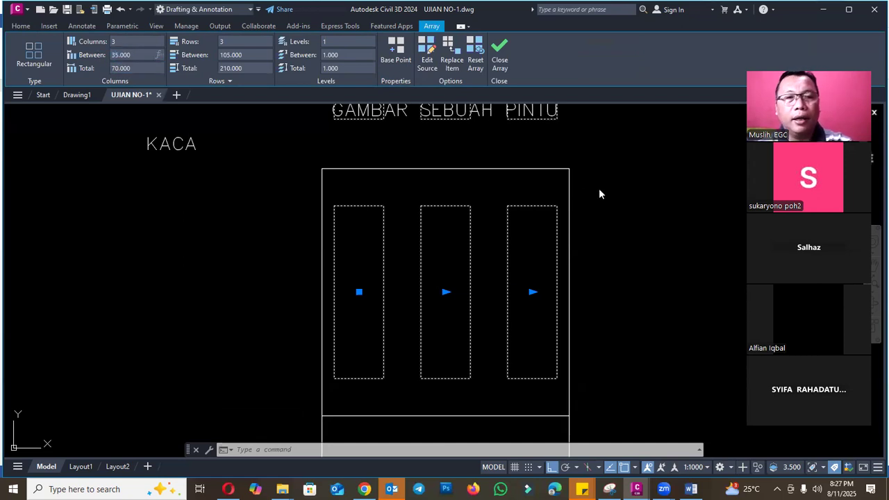
pyautogui.click(619, 193)
pyautogui.press('Escape')
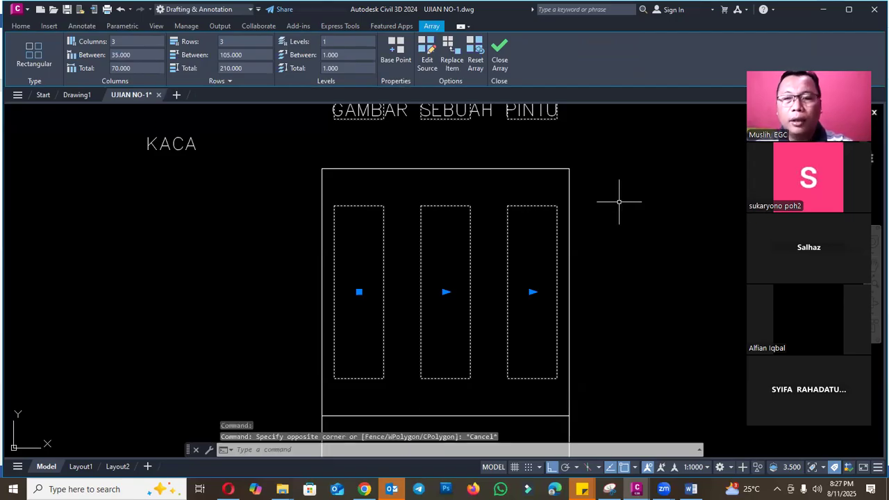
pyautogui.press('Escape')
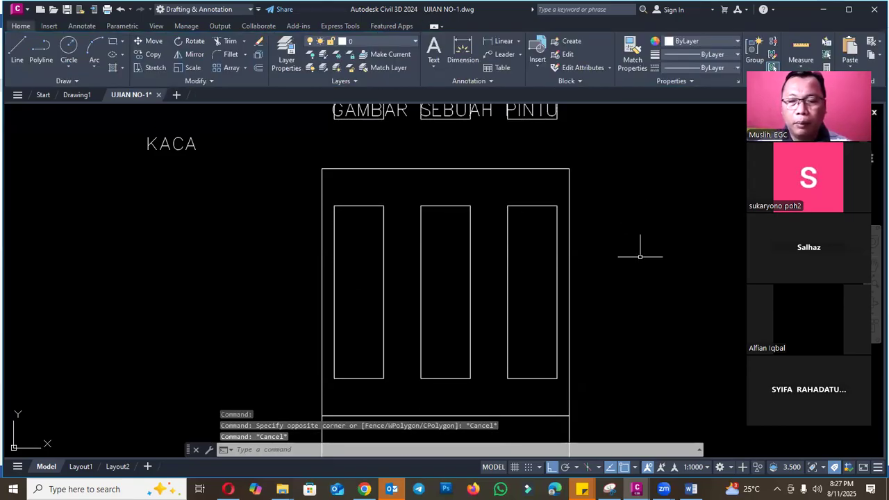
# - Reread question 2 about the gap between the glass panels in the Word exam sheet and return to the Civil 3D drawing
pyautogui.click(691, 489)
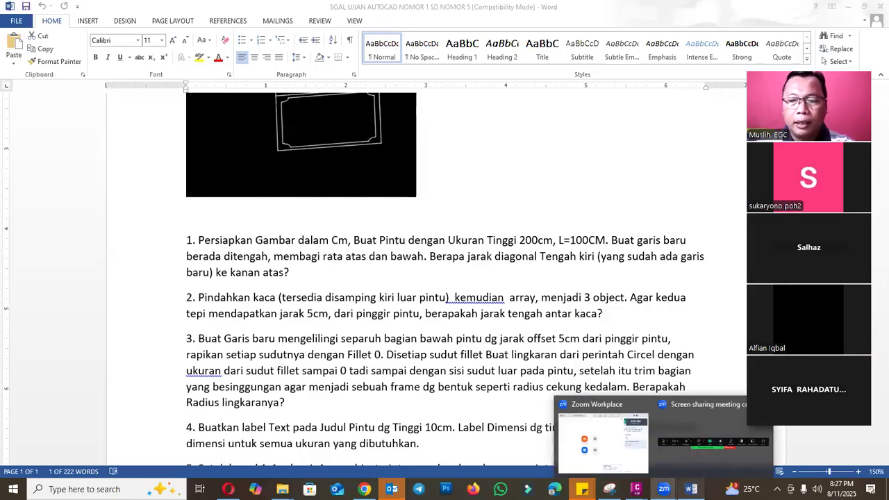
pyautogui.click(638, 489)
pyautogui.click(700, 439)
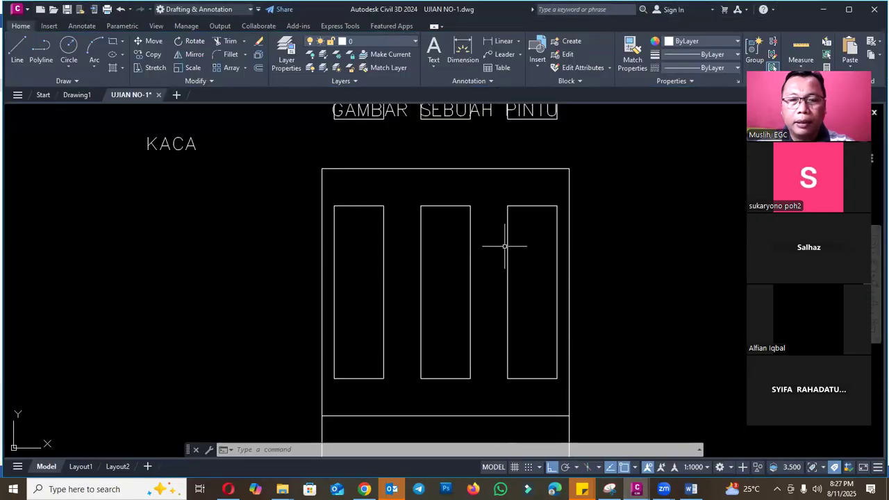
# - Add a linear dimension across the gap between the upper corners of the middle and right glass panels
pyautogui.scroll(2, 559, 202)
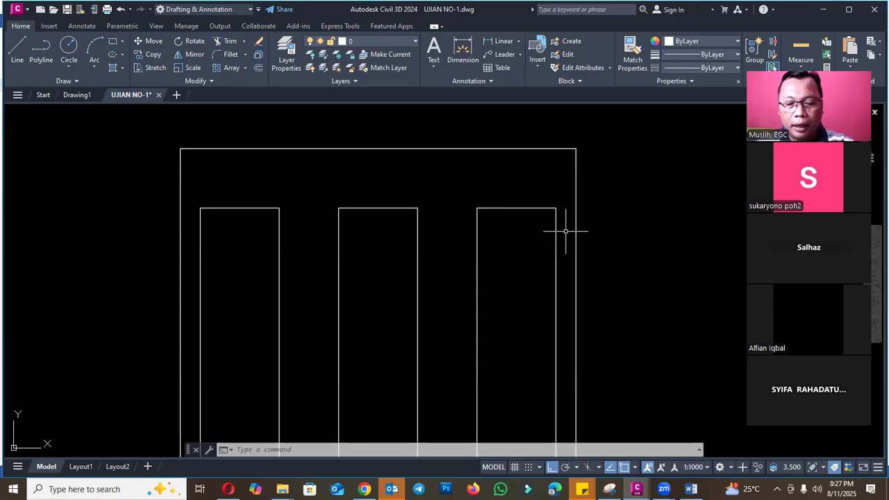
pyautogui.write('li')
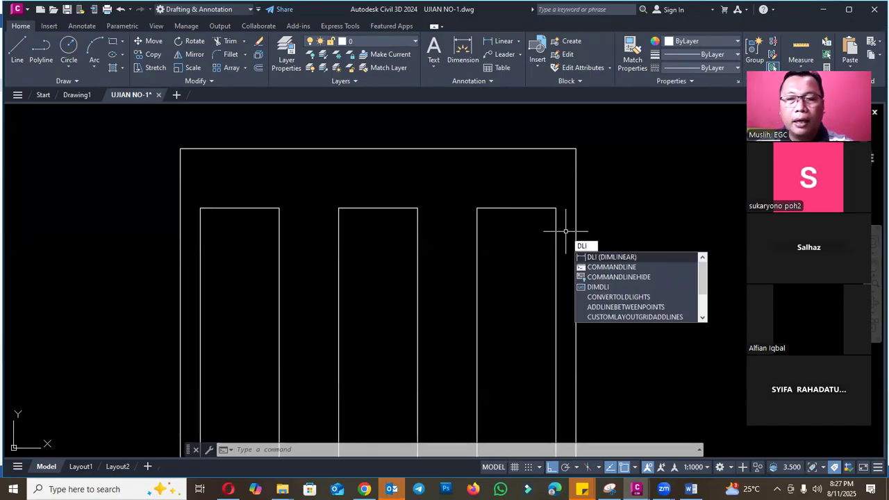
pyautogui.press('Return')
pyautogui.click(418, 208)
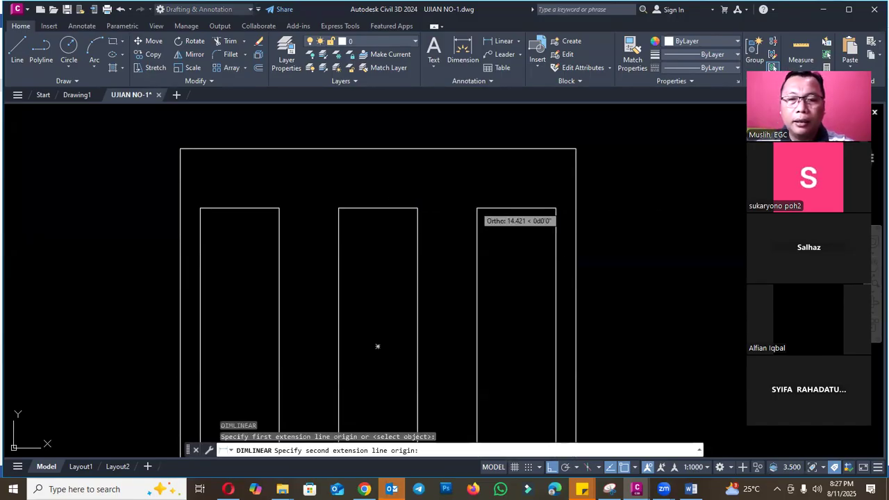
pyautogui.click(477, 208)
pyautogui.click(472, 187)
pyautogui.scroll(5, 449, 187)
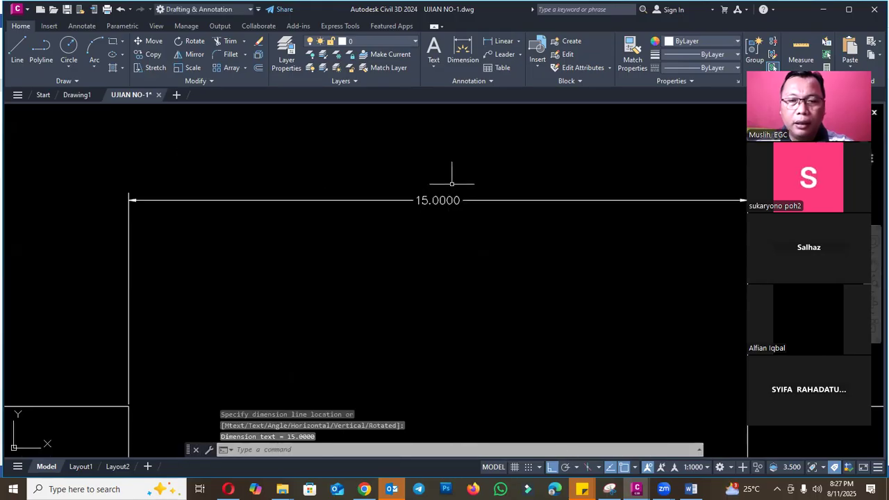
pyautogui.scroll(-3, 461, 202)
pyautogui.scroll(-1, 381, 237)
# - Try to dimension the gap between the upper corners of the left and middle glass panels
pyautogui.press('Return')
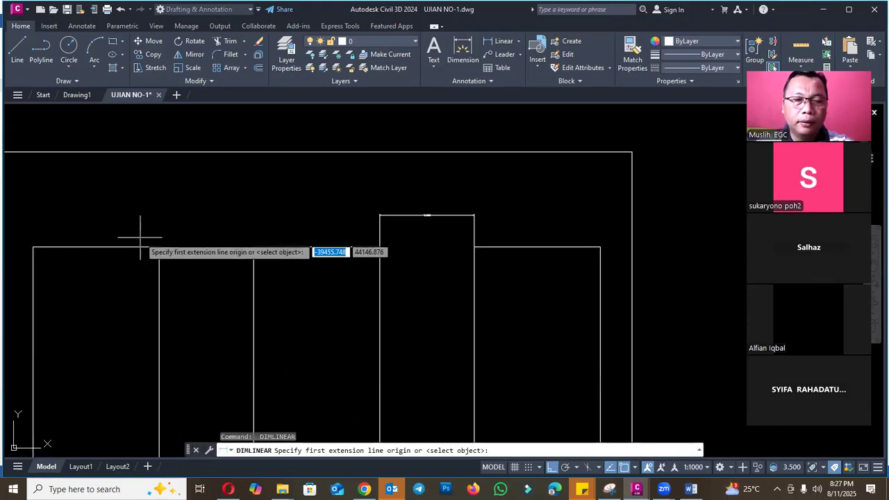
pyautogui.click(159, 247)
pyautogui.press('Escape')
pyautogui.press('Return')
pyautogui.click(159, 247)
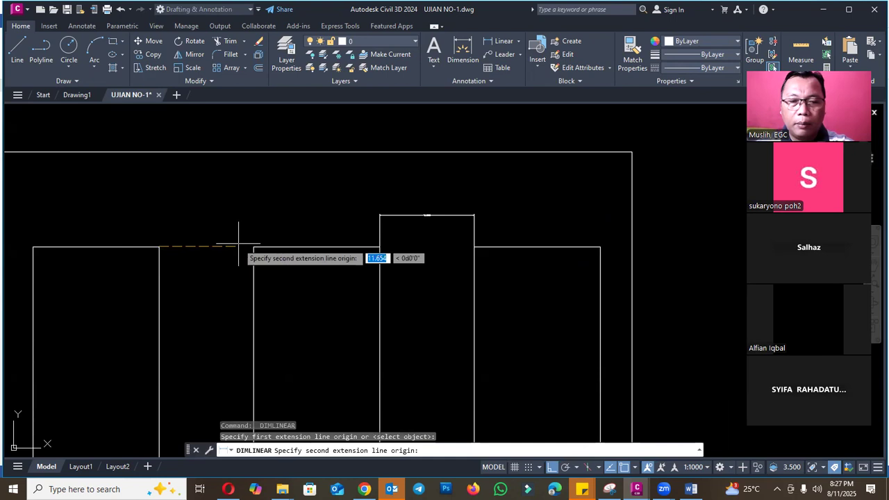
pyautogui.click(254, 248)
pyautogui.scroll(6, 212, 230)
pyautogui.press('Escape')
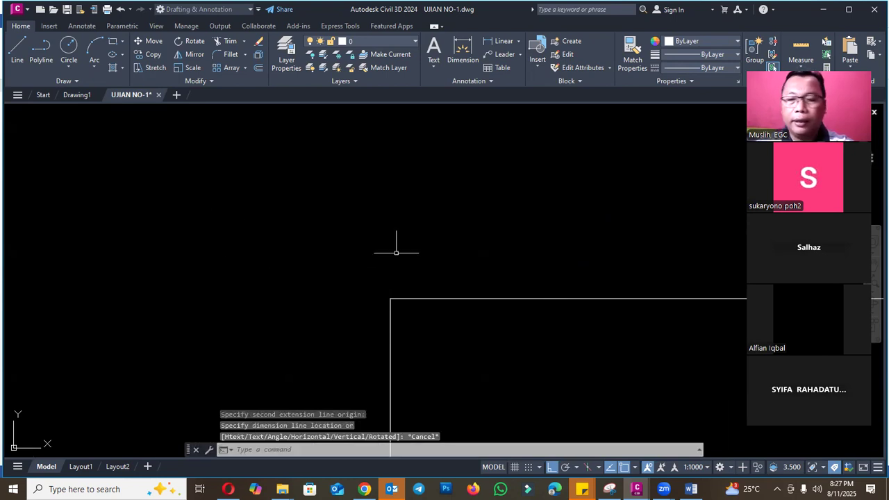
# - Switch to the Word exam sheet and colour the text of question 1 blue
pyautogui.click(691, 490)
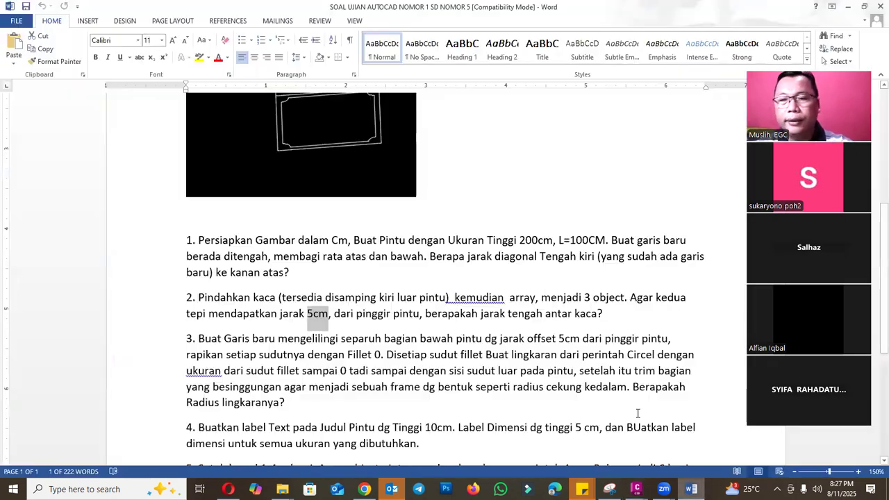
pyautogui.click(333, 297)
pyautogui.moveTo(299, 273); pyautogui.dragTo(188, 233)
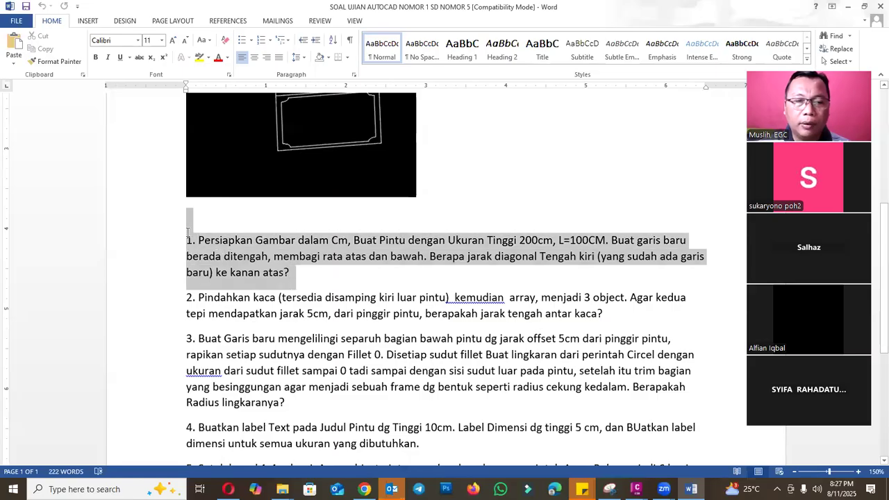
pyautogui.click(227, 57)
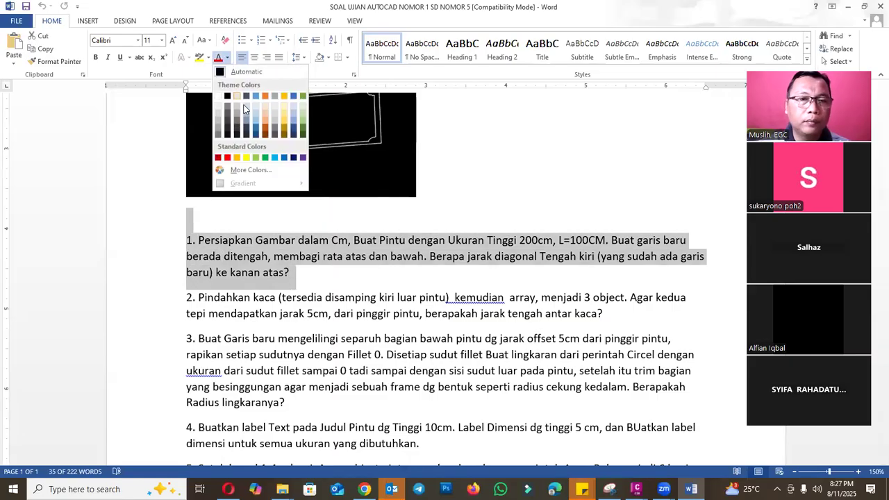
pyautogui.click(256, 128)
# - Colour the text of question 2 in the same blue as question 1
pyautogui.click(608, 315)
pyautogui.moveTo(603, 314); pyautogui.dragTo(185, 300)
pyautogui.click(218, 58)
pyautogui.click(622, 314)
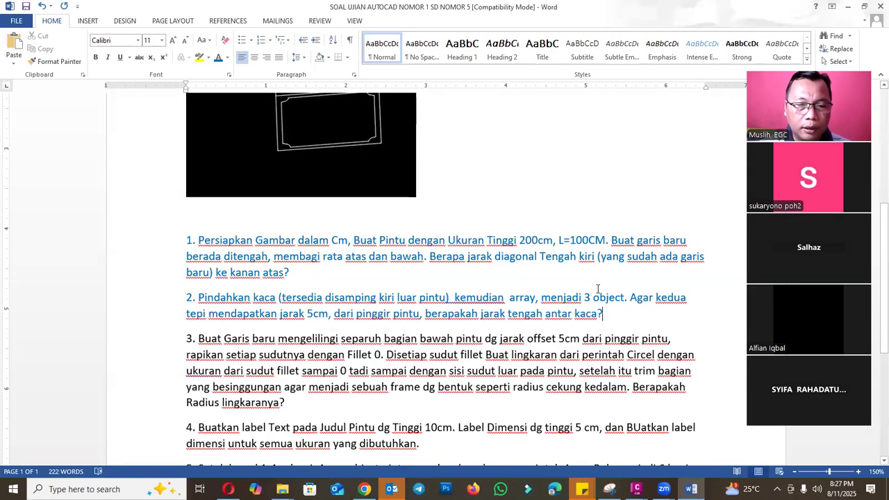
pyautogui.scroll(-3, 598, 289)
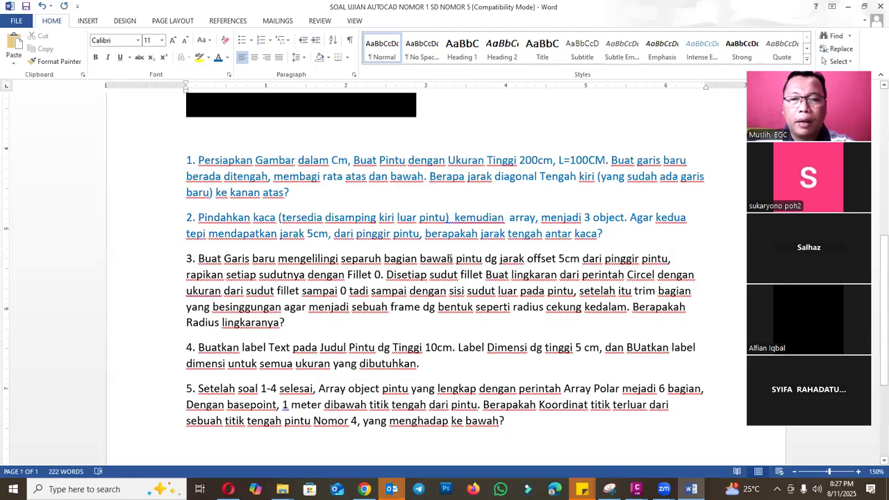
# - Examine the lower half of the door in the UJIAN NO-1 drawing and compare it with question 3 on the Word exam sheet
pyautogui.click(636, 489)
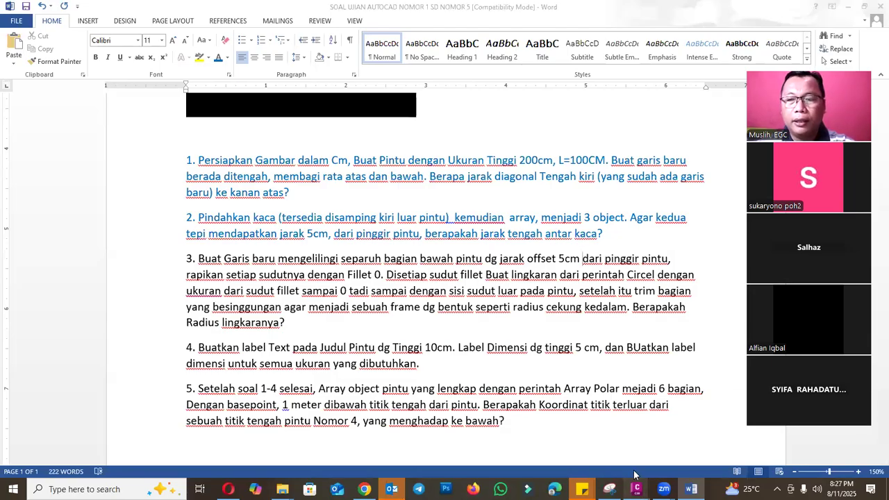
pyautogui.click(693, 447)
pyautogui.scroll(-3, 377, 183)
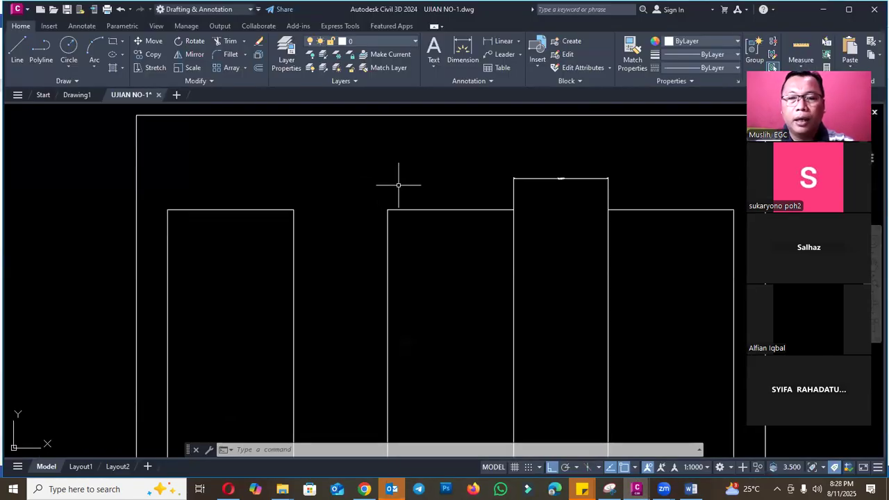
pyautogui.scroll(-5, 401, 185)
pyautogui.scroll(4, 413, 281)
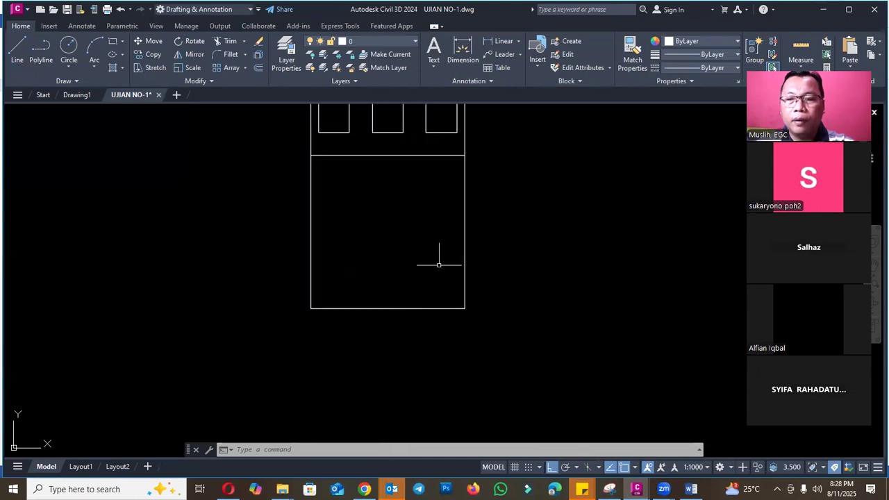
pyautogui.click(692, 490)
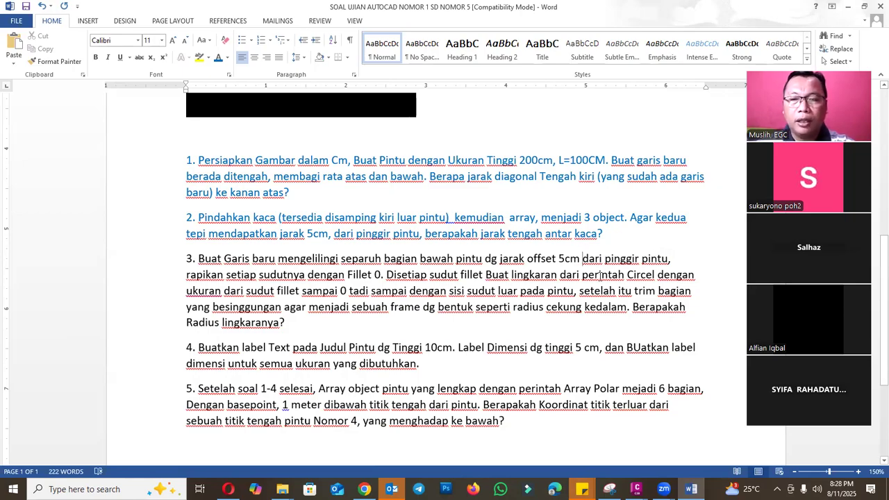
# - Switch to the UJIAN NO-1 drawing in Civil 3D and offset the door's middle line and outer outline inward by 5 cm
pyautogui.moveTo(637, 489)
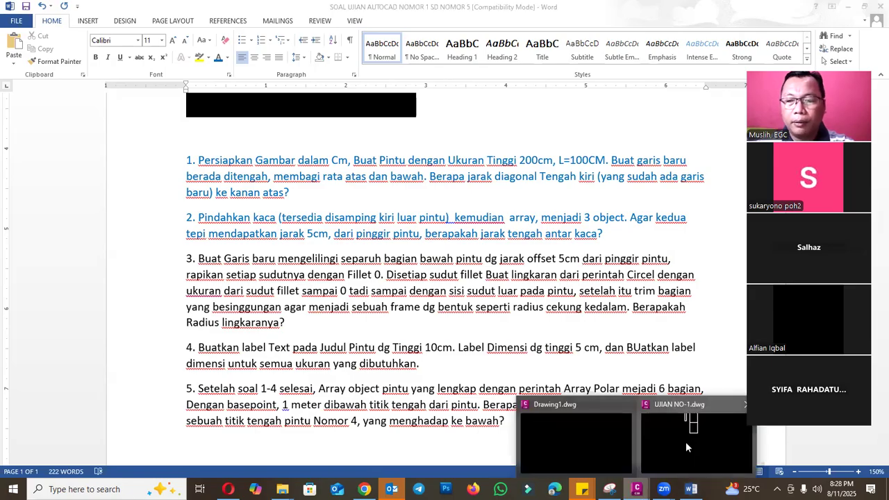
pyautogui.click(686, 442)
pyautogui.write('o')
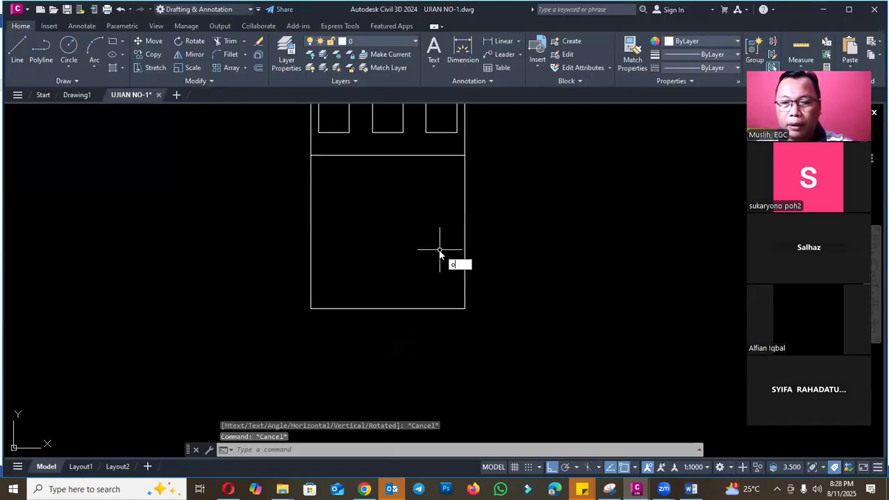
pyautogui.press('Return')
pyautogui.write('5')
pyautogui.press('Return')
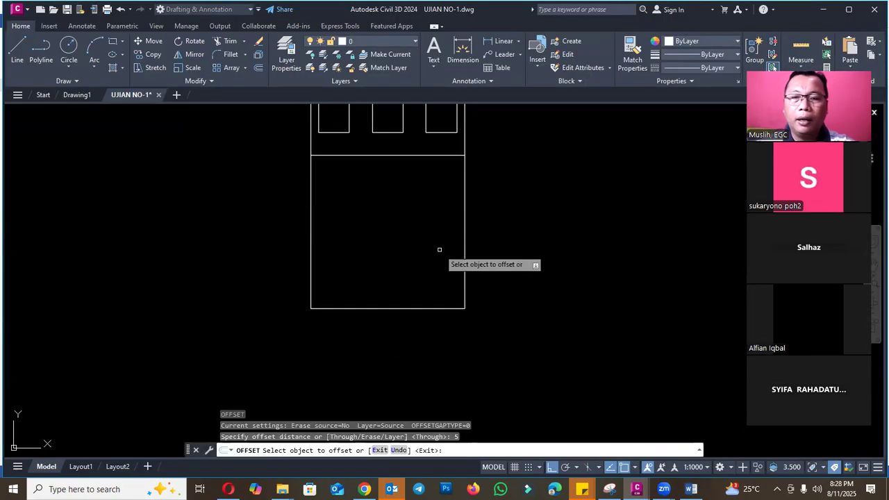
pyautogui.click(412, 155)
pyautogui.click(362, 187)
pyautogui.click(313, 187)
pyautogui.click(357, 188)
pyautogui.press('Escape')
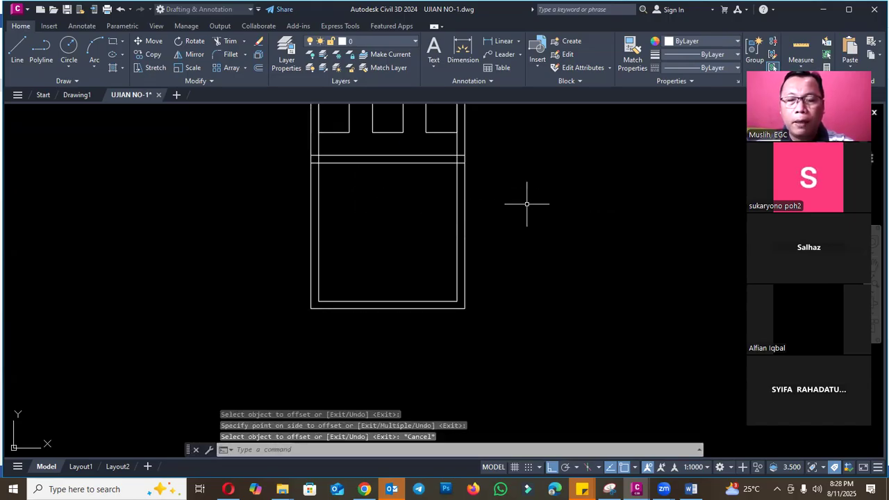
# - Try to fillet the offset outline's left side with the offset middle line at radius 0
pyautogui.write('f')
pyautogui.press('Return')
pyautogui.click(322, 168)
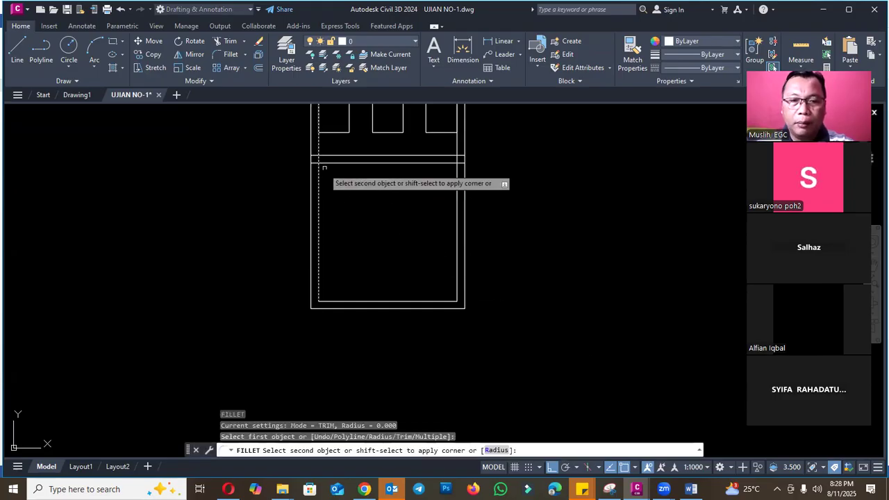
pyautogui.click(387, 163)
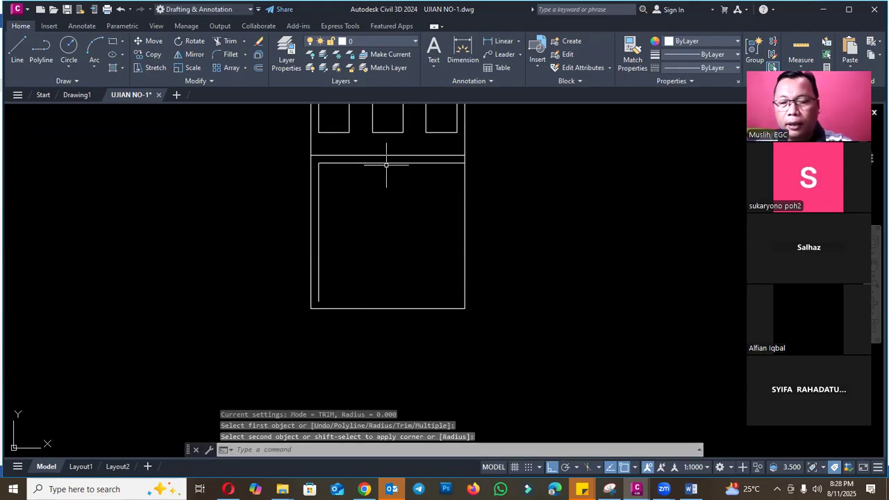
pyautogui.click(387, 163)
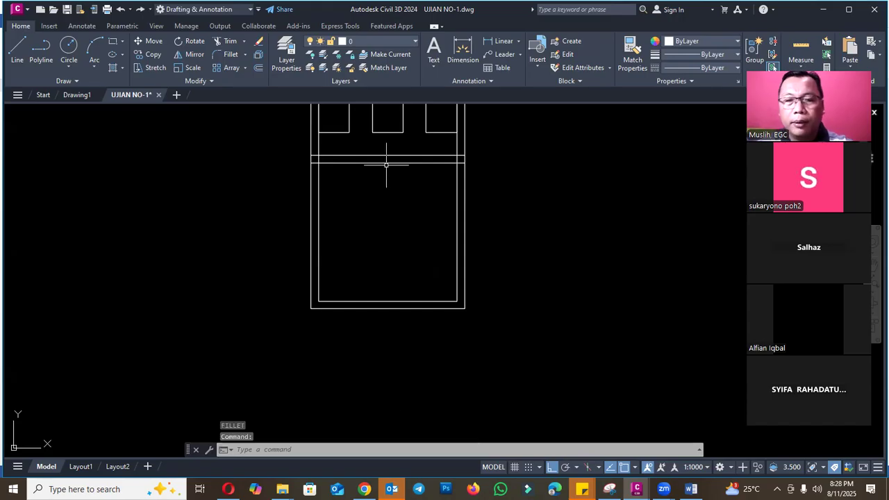
pyautogui.click(320, 193)
pyautogui.press('Escape')
pyautogui.write('br')
pyautogui.press('Return')
pyautogui.press('Escape')
# - Explode the offset door outline and erase its top line
pyautogui.click(324, 178)
pyautogui.click(308, 188)
pyautogui.write('x')
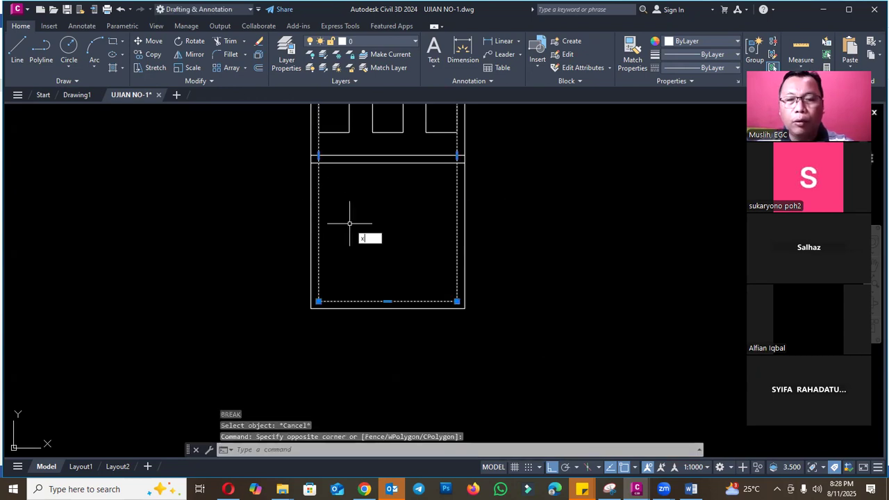
pyautogui.press('Return')
pyautogui.scroll(-3, 322, 187)
pyautogui.scroll(3, 366, 128)
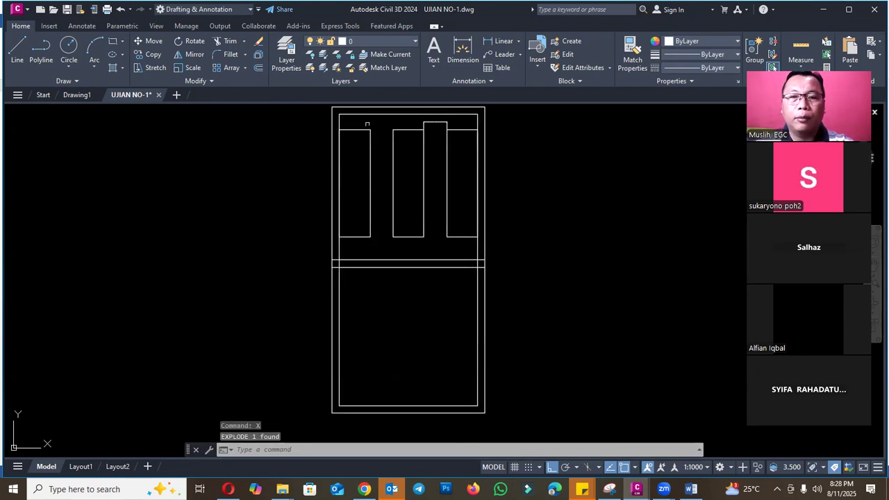
pyautogui.click(369, 115)
pyautogui.write('e')
pyautogui.press('Return')
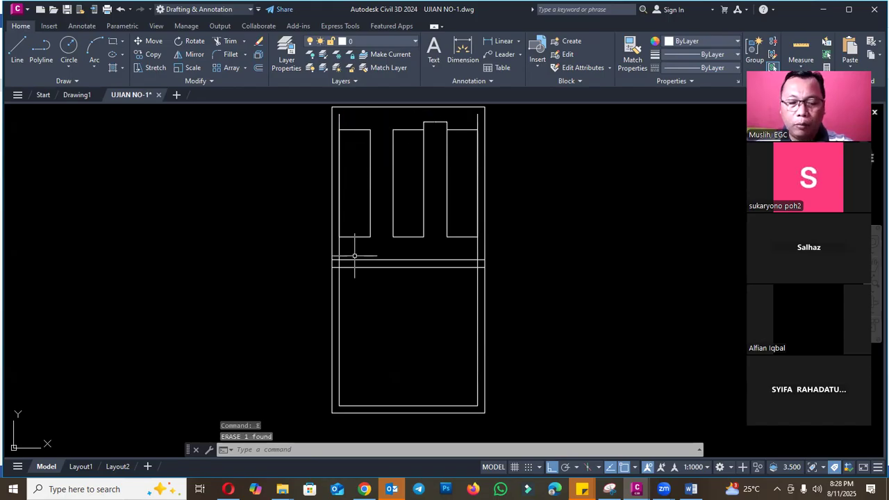
# - Square off the corners of the lower inner frame with fillets of radius 0 and check the resulting outline
pyautogui.write('f')
pyautogui.press('Return')
pyautogui.write('r')
pyautogui.press('Return')
pyautogui.write('0')
pyautogui.press('Return')
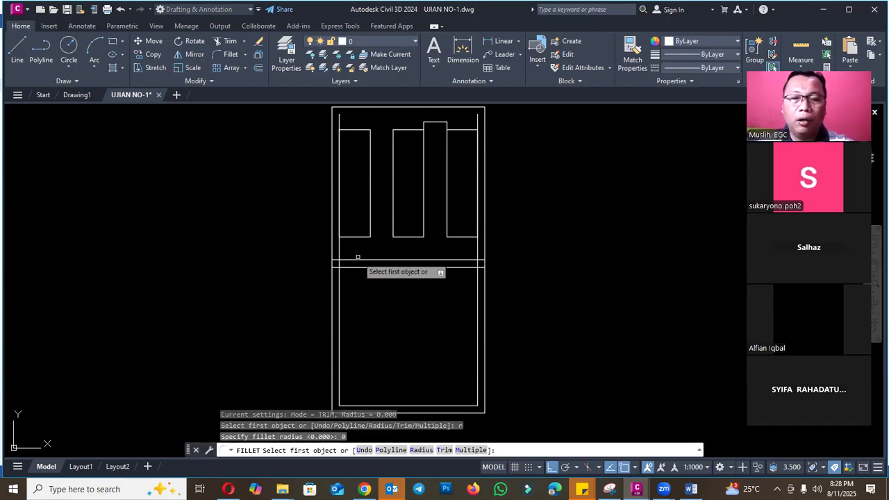
pyautogui.click(355, 267)
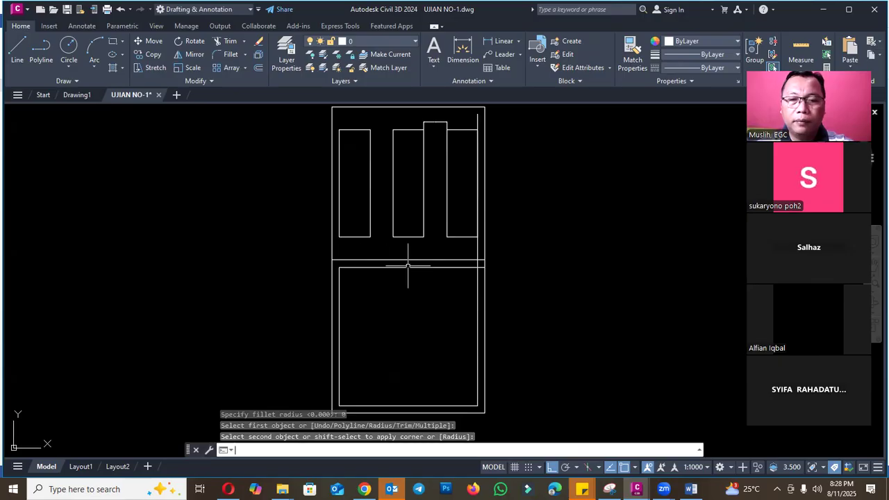
pyautogui.click(476, 289)
pyautogui.press('Return')
pyautogui.click(477, 304)
pyautogui.click(466, 405)
pyautogui.press('Return')
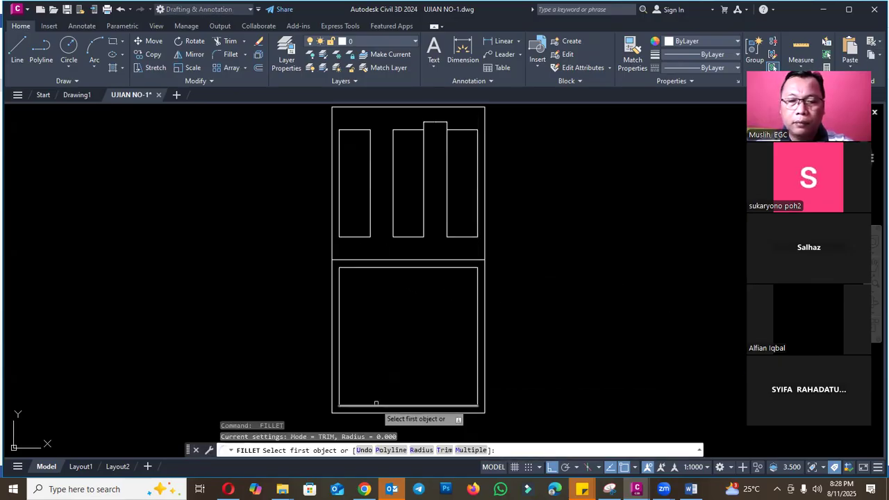
pyautogui.press('Escape')
pyautogui.scroll(-2, 356, 256)
pyautogui.click(344, 274)
pyautogui.scroll(2, 377, 323)
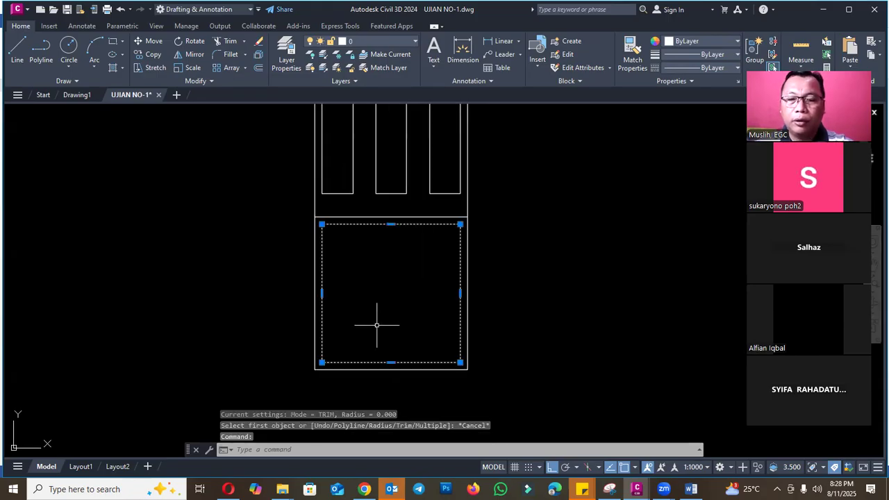
pyautogui.press('Escape')
# - Reread the part of question 3 on the Word exam sheet about drawing circles from the fillet corners
pyautogui.click(691, 489)
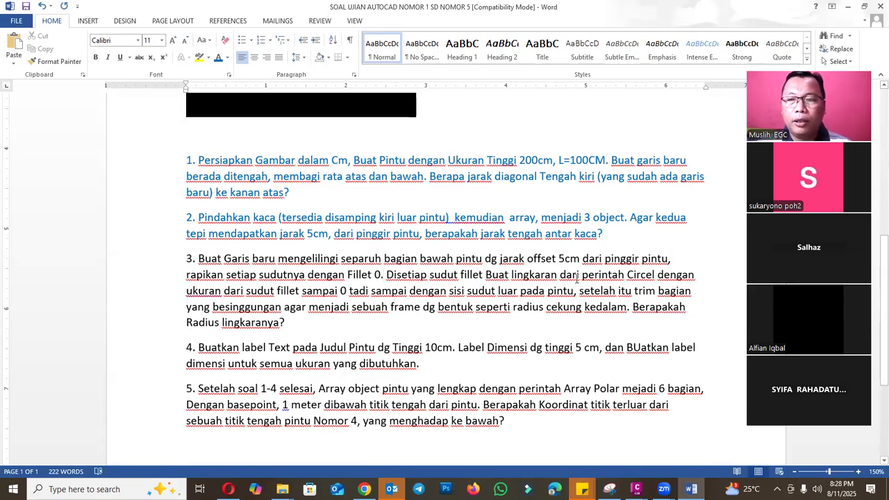
pyautogui.moveTo(652, 275); pyautogui.dragTo(656, 276)
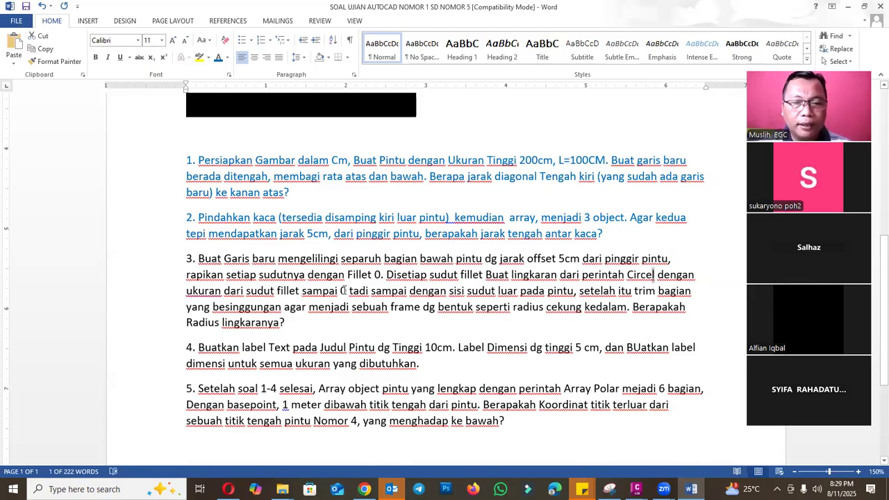
pyautogui.click(365, 291)
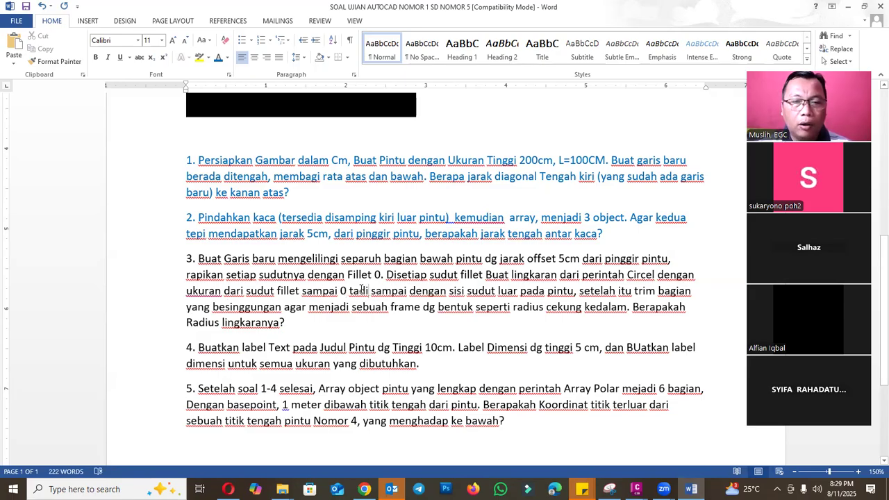
pyautogui.moveTo(270, 290); pyautogui.dragTo(349, 296)
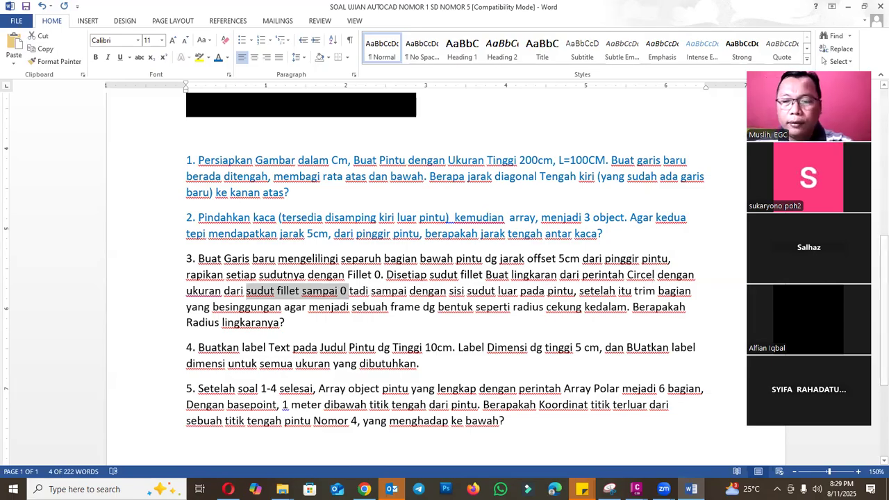
# - In the UJIAN NO-1 drawing, draw a circle centred on the inner frame's upper-left corner, reaching the lower half's outer corner
pyautogui.moveTo(636, 489)
pyautogui.click(710, 433)
pyautogui.scroll(5, 351, 224)
pyautogui.write('c')
pyautogui.press('Return')
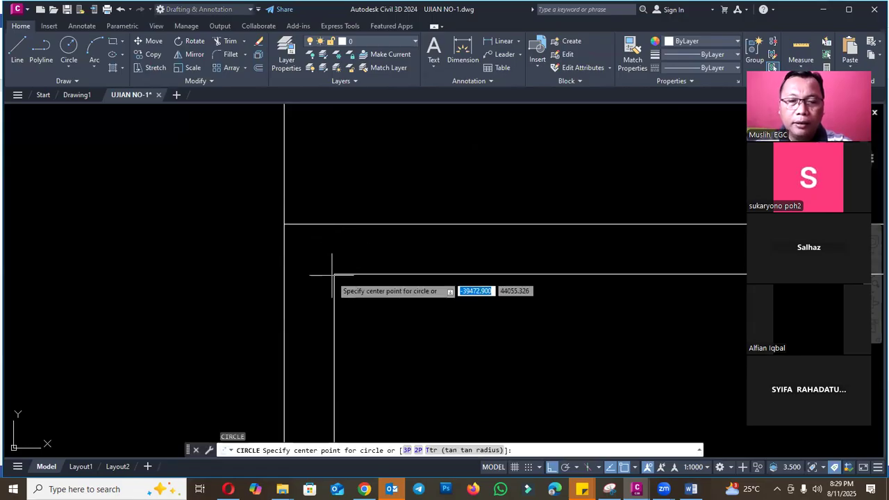
pyautogui.click(334, 274)
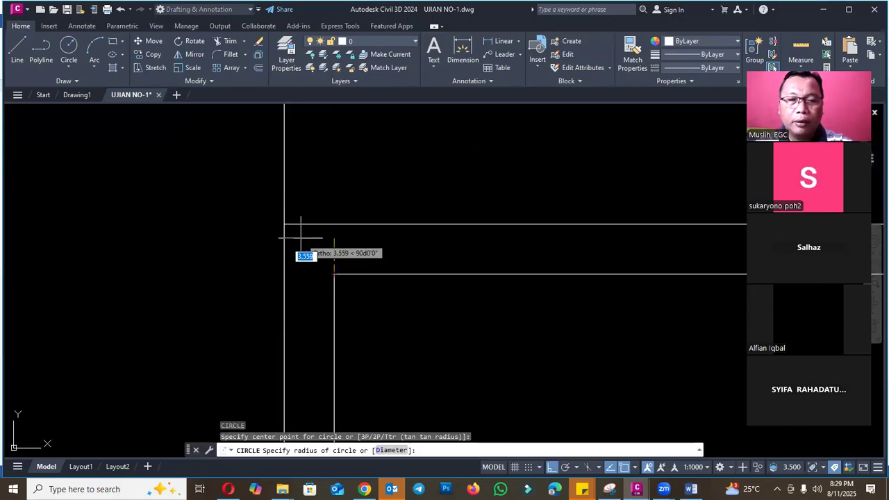
pyautogui.click(284, 225)
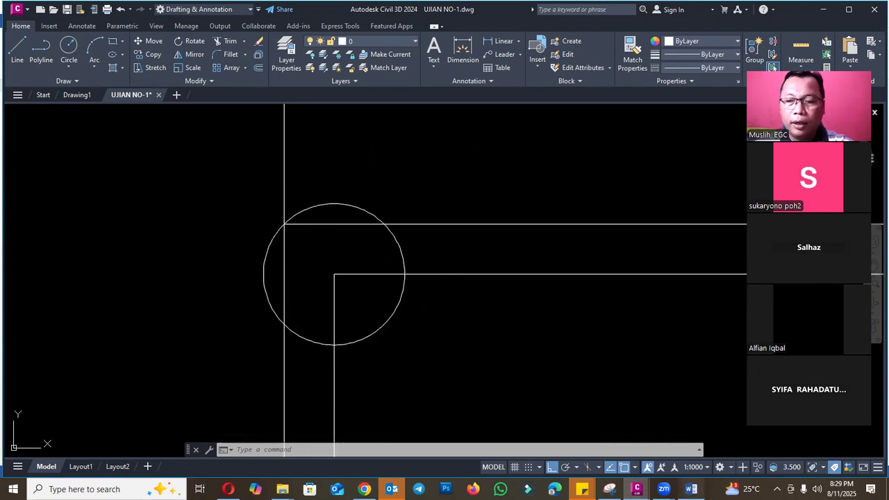
# - After rechecking question 3, trim the circle and inner frame lines into a concave upper-left corner and erase the leftover arc
pyautogui.click(692, 489)
pyautogui.click(437, 291)
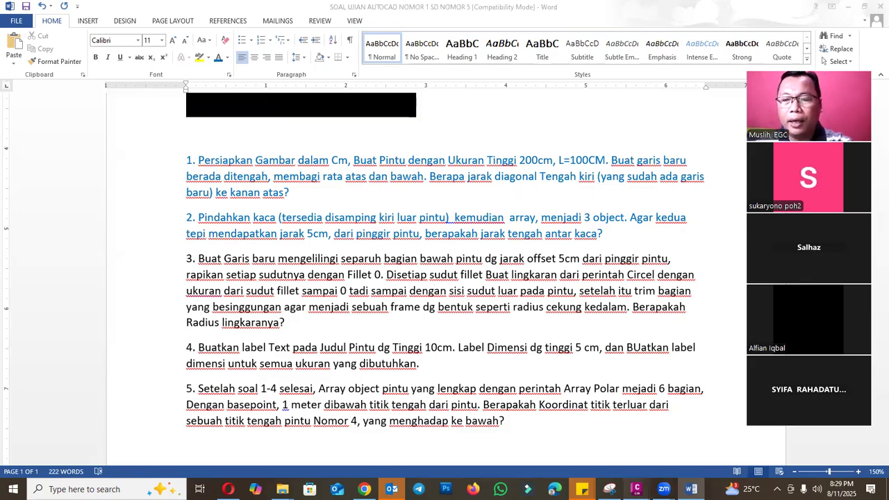
pyautogui.moveTo(665, 479)
pyautogui.click(665, 440)
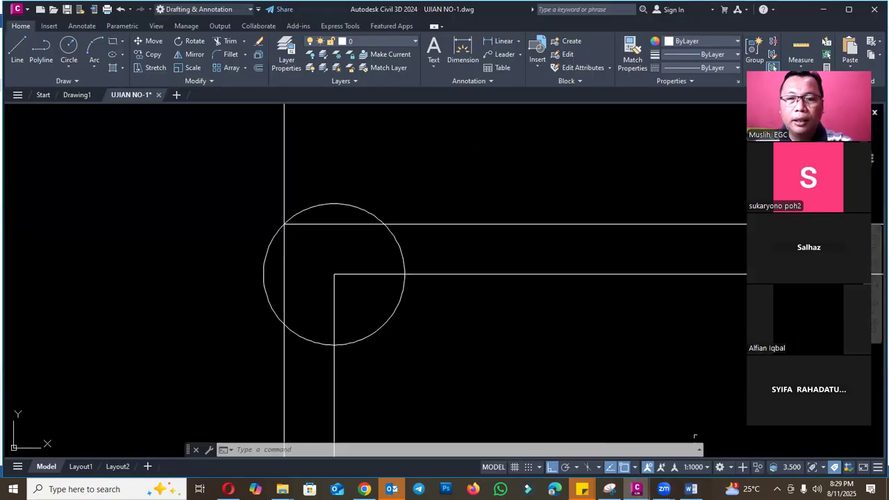
pyautogui.write('tr')
pyautogui.press('Return')
pyautogui.click(370, 273)
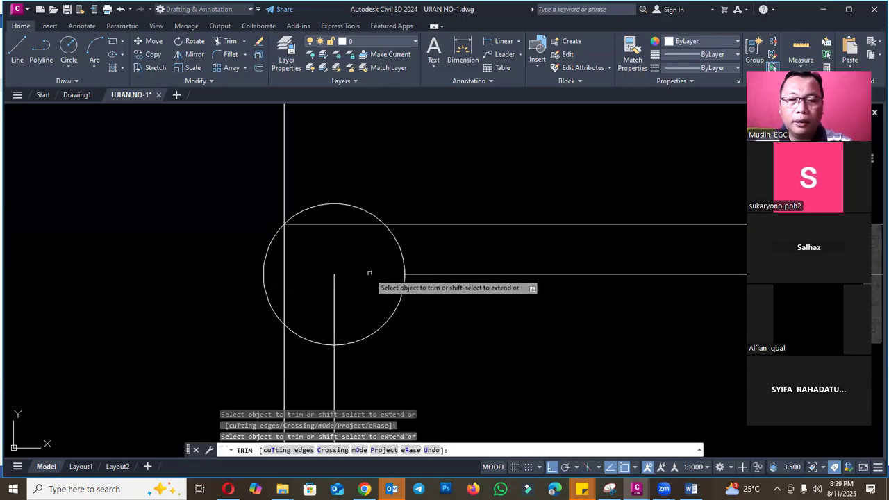
pyautogui.click(334, 285)
pyautogui.click(401, 252)
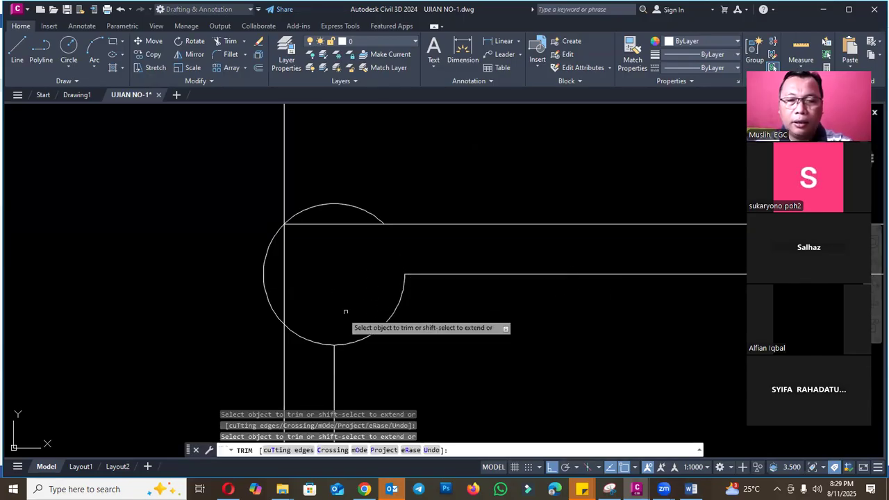
pyautogui.click(322, 339)
pyautogui.click(315, 345)
pyautogui.press('Escape')
pyautogui.click(324, 206)
pyautogui.write('e')
pyautogui.press('Return')
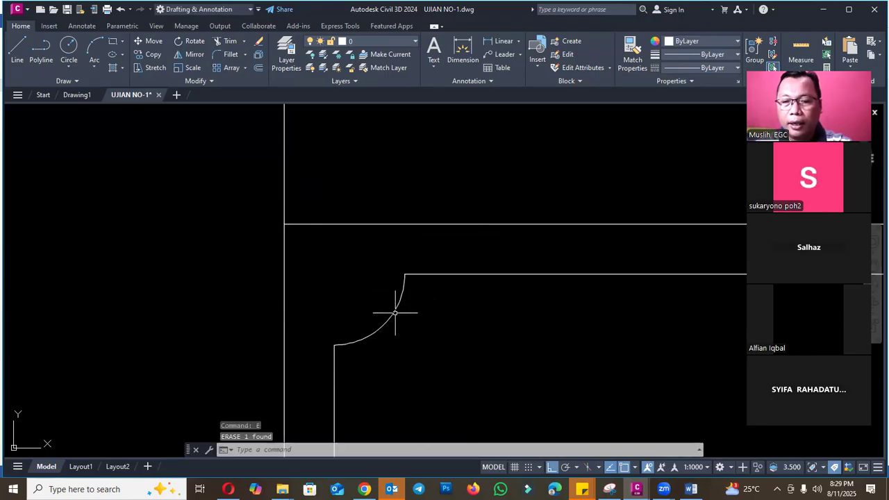
# - List the properties of the concave corner arc to read its radius
pyautogui.click(395, 313)
pyautogui.write('li')
pyautogui.press('Return')
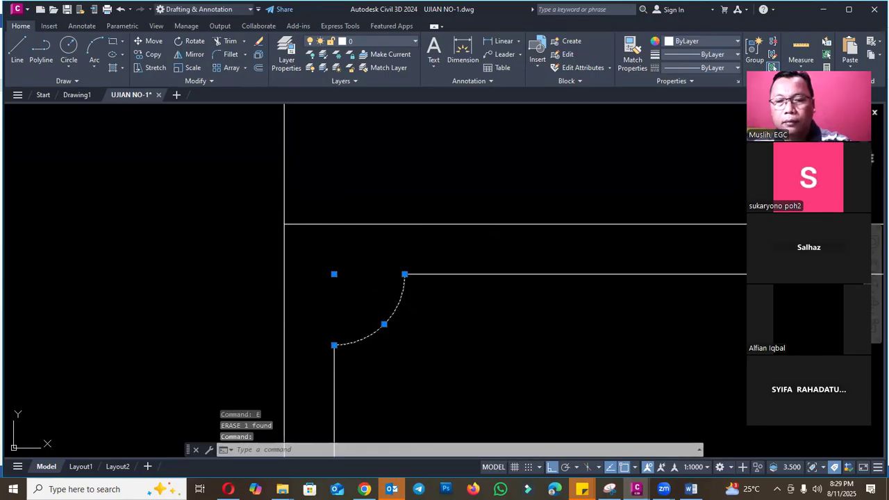
pyautogui.press('Escape')
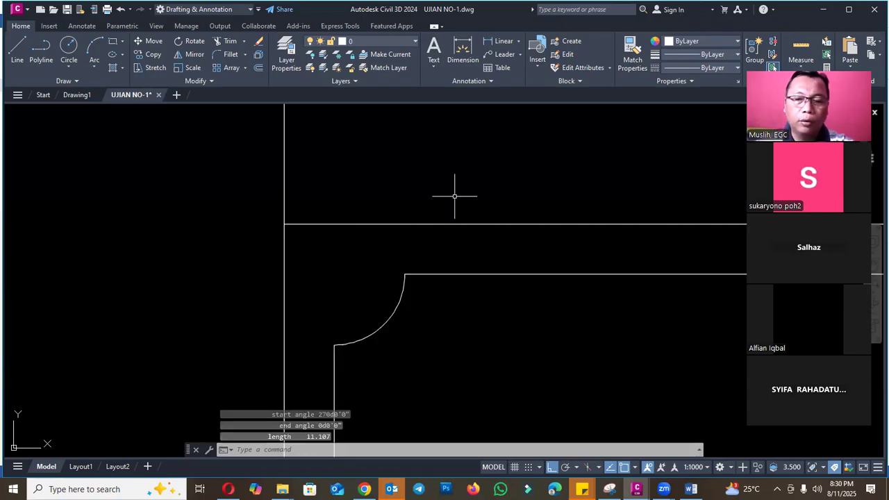
# - In the Word exam sheet, enter 7071 as the answer to question 3 and colour the whole question blue
pyautogui.click(691, 490)
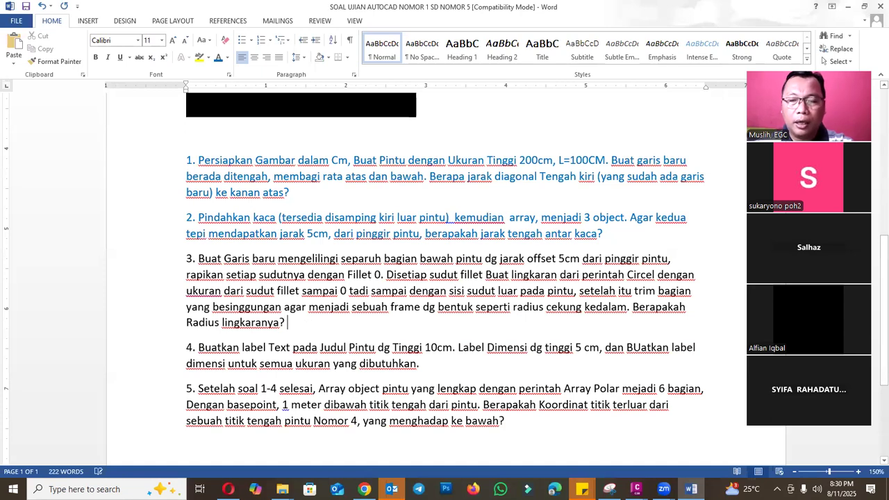
pyautogui.write('7071')
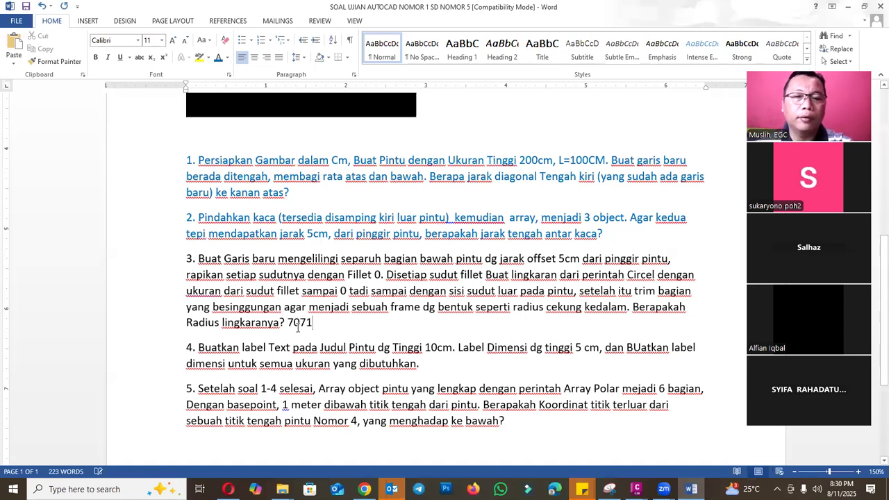
pyautogui.moveTo(317, 324); pyautogui.dragTo(186, 258)
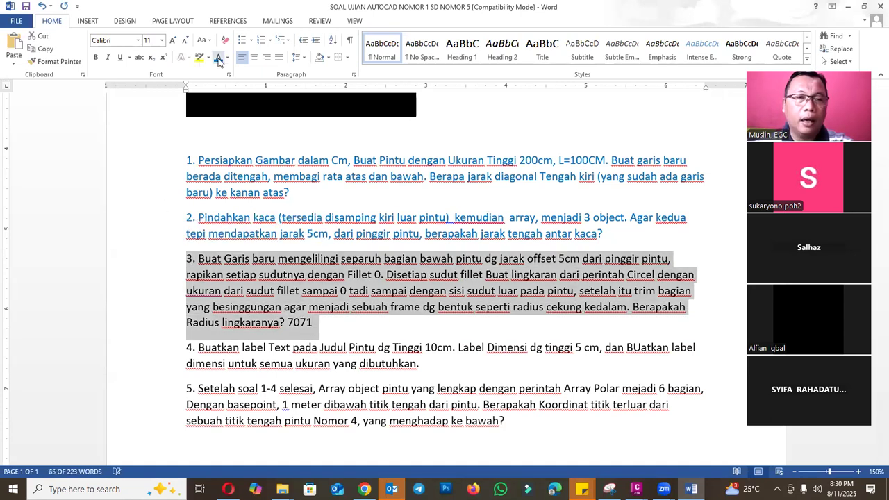
pyautogui.click(353, 329)
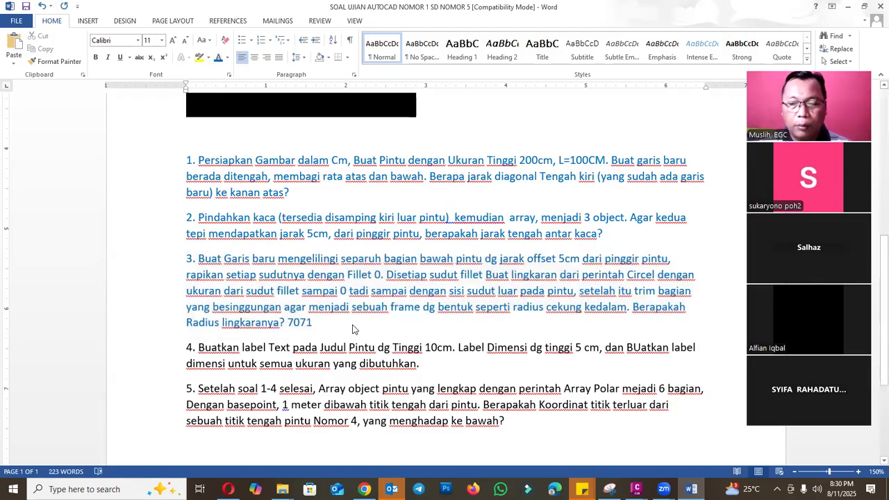
# - In the UJIAN NO-1 drawing, mirror the concave corner arc about the inner frame's vertical centreline, keeping the original
pyautogui.moveTo(636, 490)
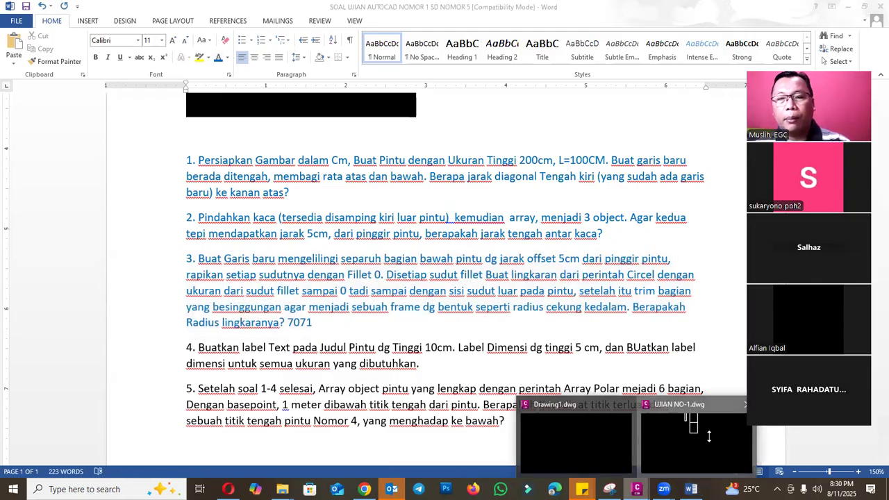
pyautogui.click(709, 436)
pyautogui.scroll(-2, 367, 264)
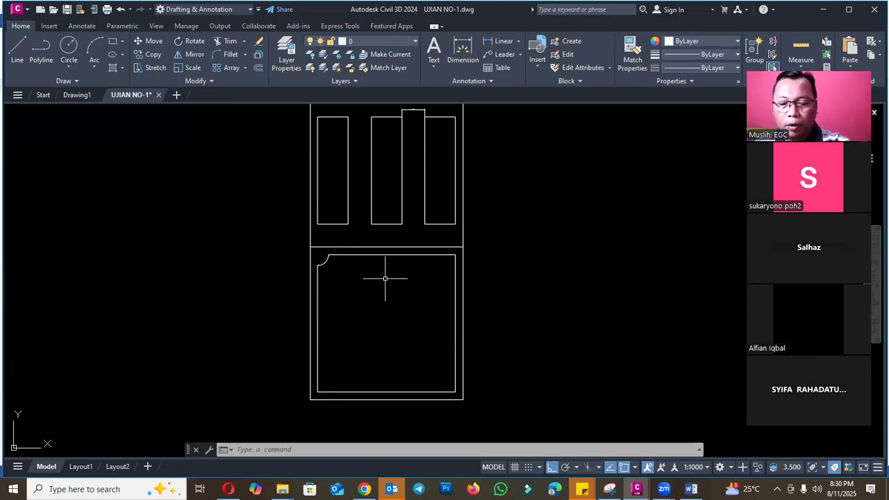
pyautogui.write('MI')
pyautogui.press('Return')
pyautogui.click(324, 259)
pyautogui.press('Return')
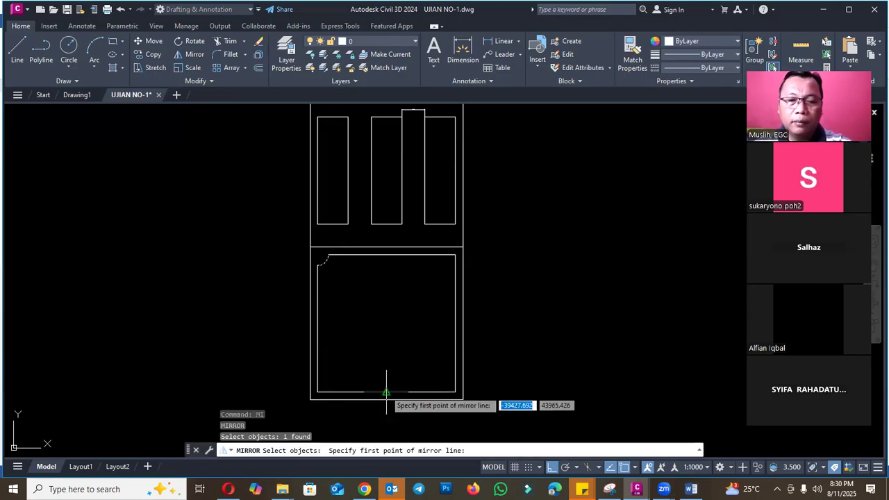
pyautogui.click(387, 393)
pyautogui.click(387, 261)
pyautogui.press('Return')
# - Mirror both upper corner arcs about the inner frame's horizontal centreline to the lower corners, keeping the originals
pyautogui.press('Return')
pyautogui.click(450, 261)
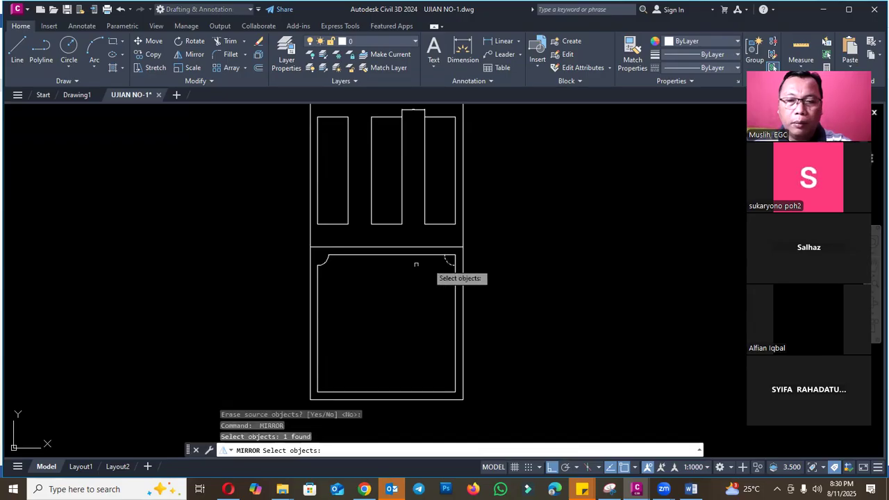
pyautogui.click(329, 259)
pyautogui.press('Return')
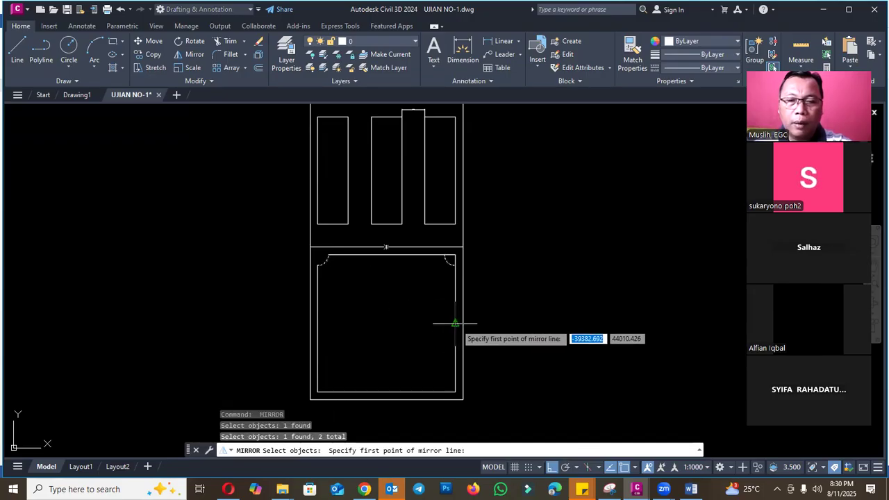
pyautogui.scroll(4, 318, 252)
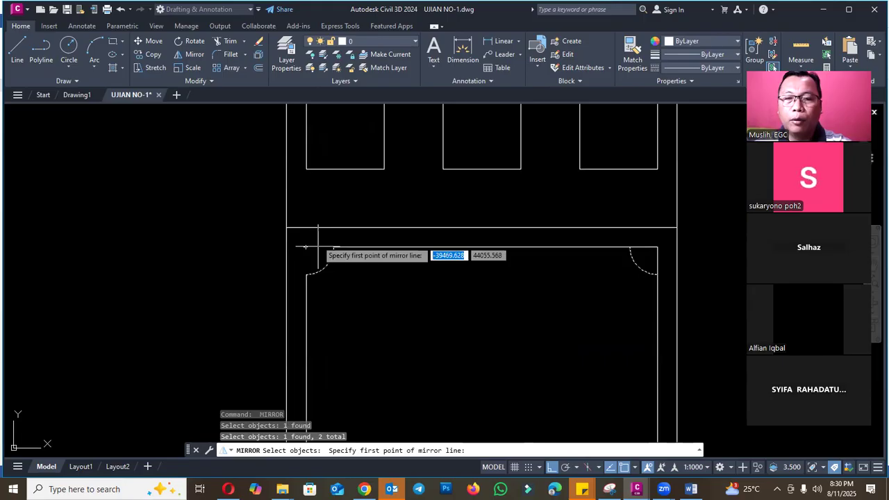
pyautogui.scroll(-4, 318, 246)
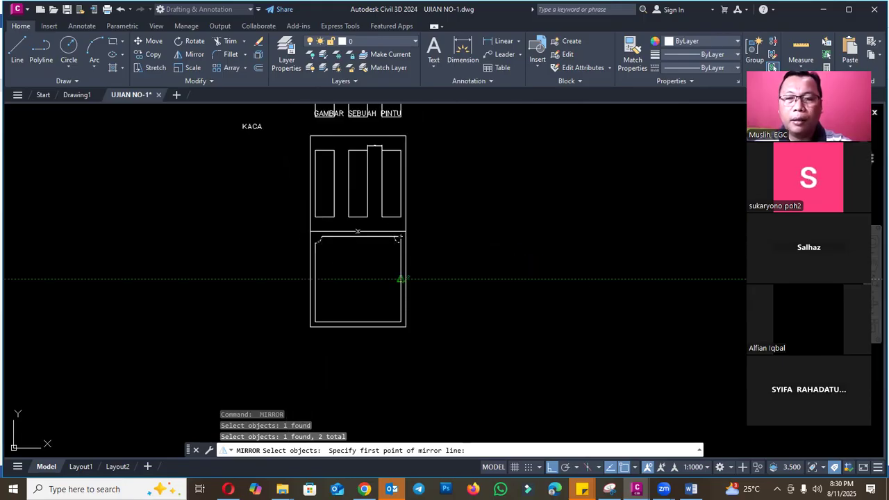
pyautogui.click(401, 280)
pyautogui.click(354, 273)
pyautogui.press('Return')
pyautogui.press('Escape')
# - Trim the inner frame lines outside the arcs at both lower corners to leave concave corners
pyautogui.write('tr')
pyautogui.press('Return')
pyautogui.scroll(6, 401, 310)
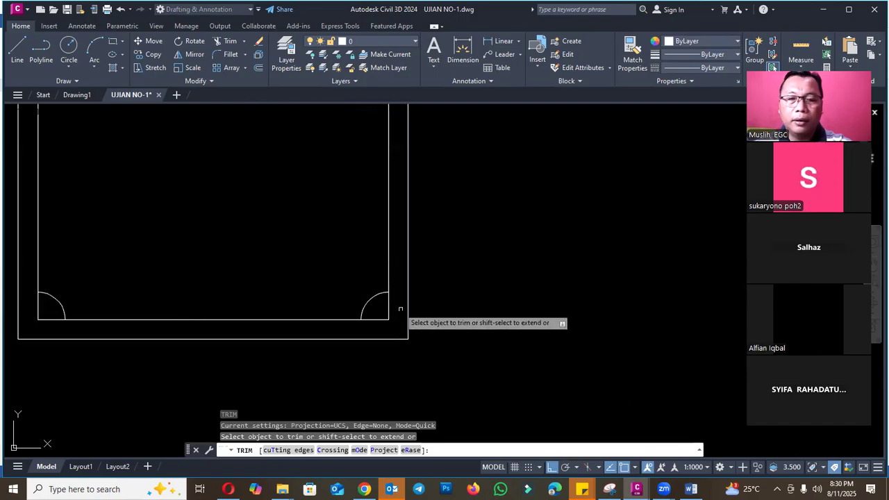
pyautogui.click(382, 304)
pyautogui.click(376, 323)
pyautogui.click(392, 311)
pyautogui.click(378, 312)
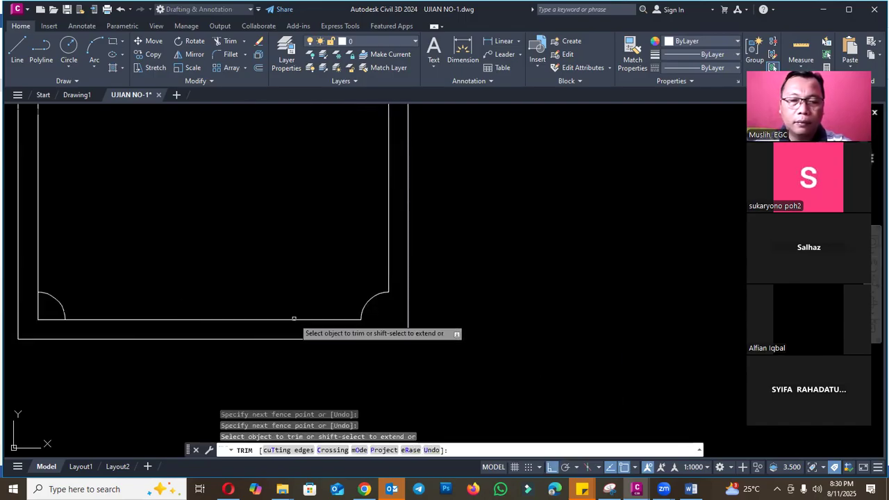
pyautogui.click(55, 325)
pyautogui.click(50, 312)
pyautogui.click(34, 312)
pyautogui.click(43, 319)
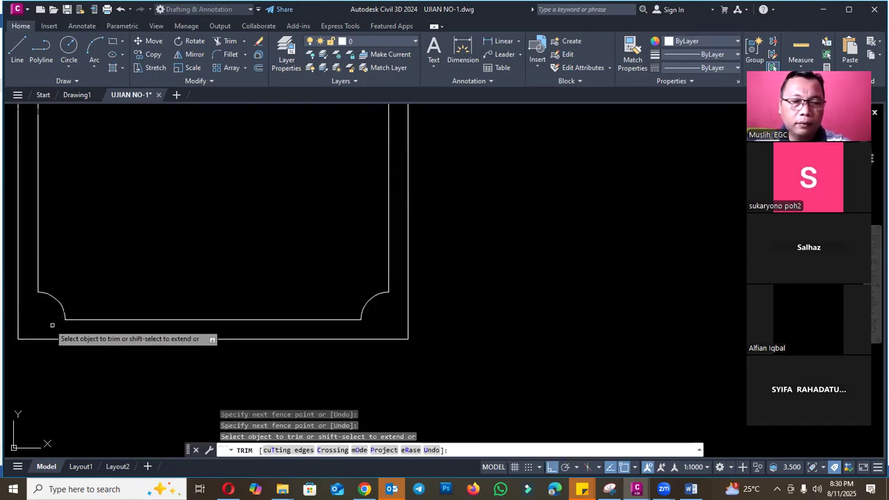
# - Trim the inner frame lines at the upper-right corner to complete the last concave corner
pyautogui.scroll(-5, 314, 239)
pyautogui.scroll(6, 228, 278)
pyautogui.click(195, 244)
pyautogui.click(191, 248)
pyautogui.click(208, 251)
pyautogui.click(199, 251)
pyautogui.press('Escape')
pyautogui.scroll(-7, 407, 223)
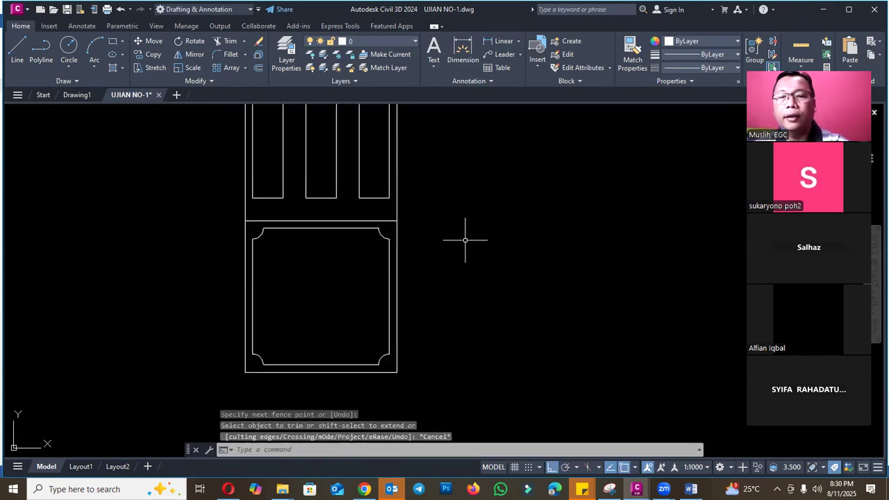
# - Read question 4 on the Word exam sheet for the required title text and dimension label heights
pyautogui.click(691, 489)
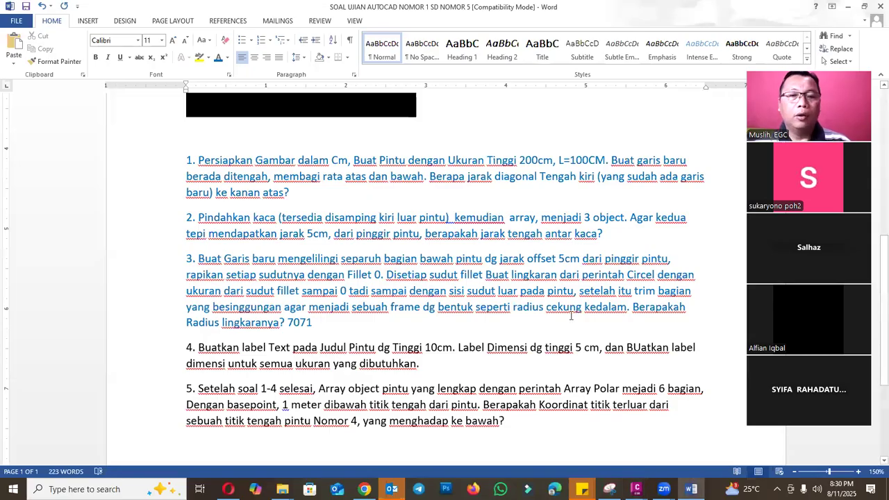
pyautogui.scroll(-3, 571, 316)
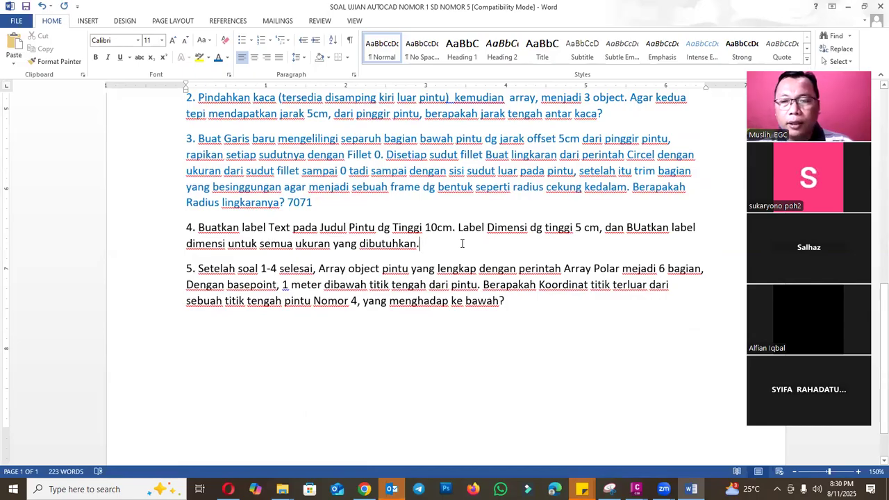
pyautogui.scroll(1, 469, 243)
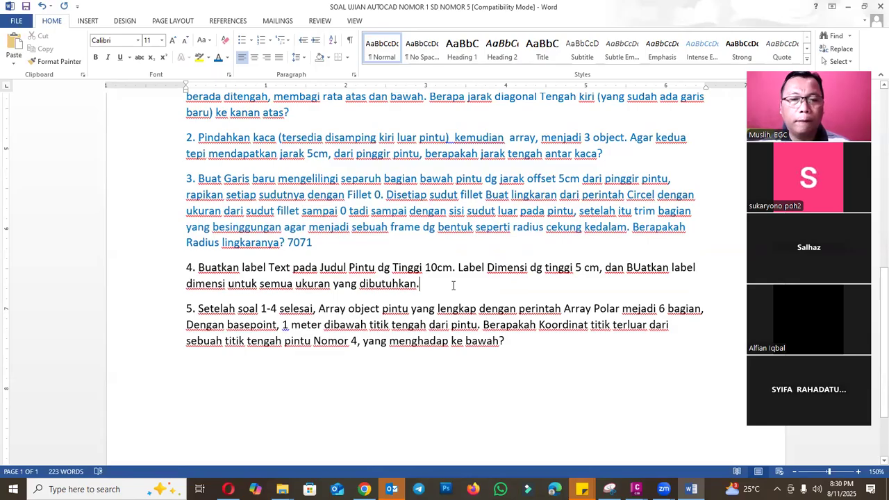
pyautogui.moveTo(426, 267); pyautogui.dragTo(442, 268)
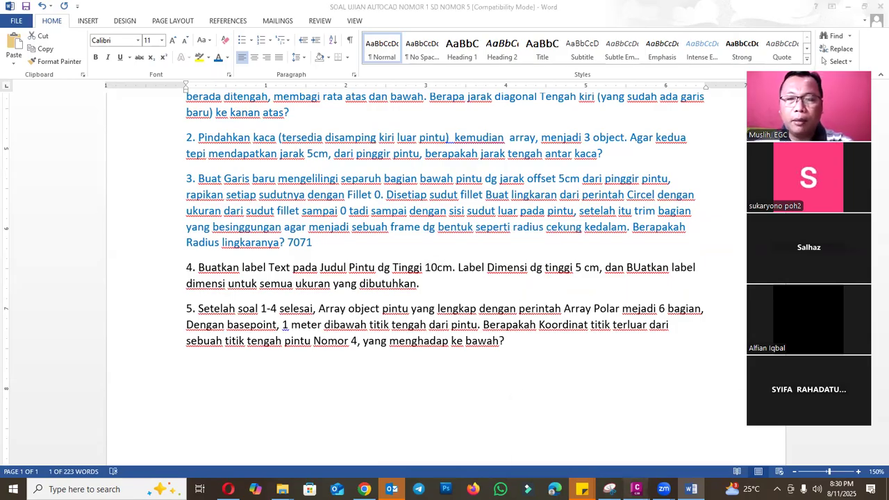
# - In the UJIAN NO-1 drawing, draw a vertical polyline 10 cm long just below the door as a text height reference
pyautogui.moveTo(637, 490)
pyautogui.click(672, 434)
pyautogui.scroll(-2, 472, 323)
pyautogui.write('pl')
pyautogui.press('Return')
pyautogui.scroll(5, 349, 380)
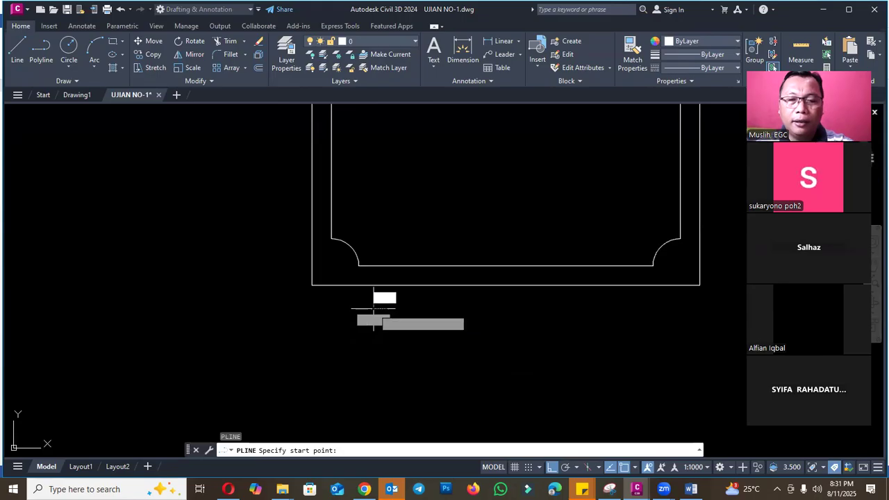
pyautogui.click(374, 308)
pyautogui.write('10')
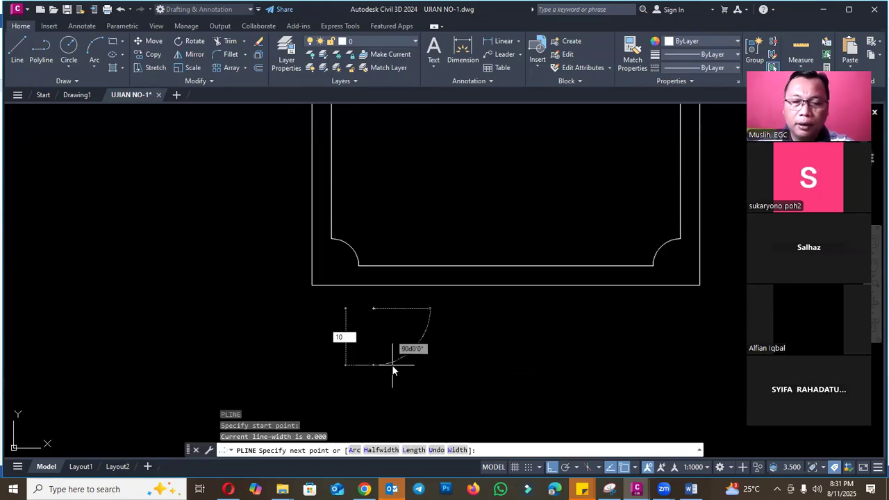
pyautogui.press('Return')
pyautogui.press('Escape')
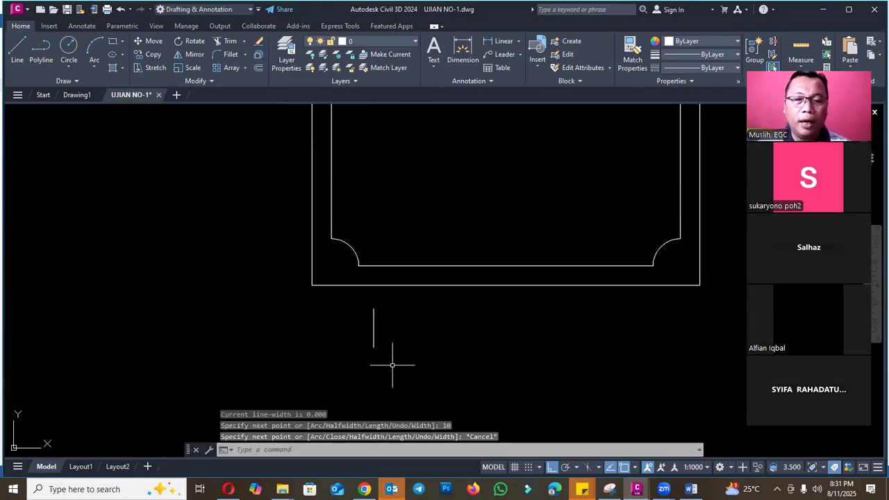
# - Add the multiline text "TAMPAK DEPAN PINTU" beside the vertical reference line below the door
pyautogui.scroll(-1, 295, 299)
pyautogui.scroll(3, 347, 312)
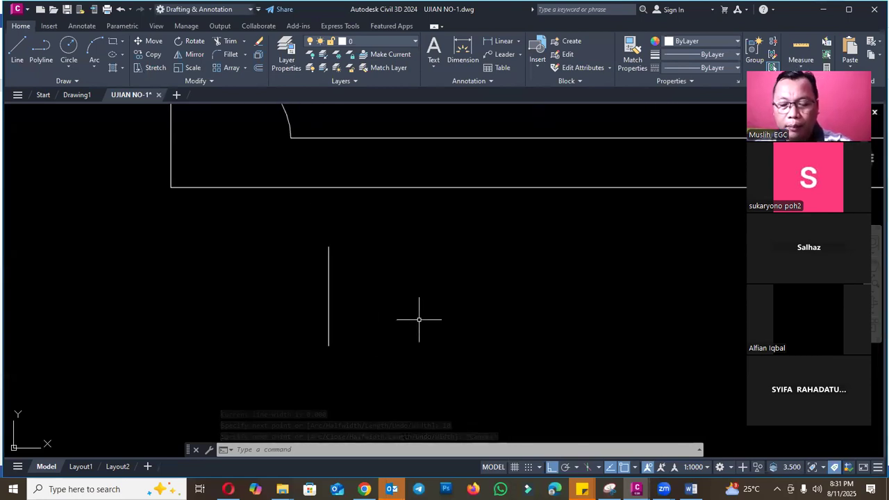
pyautogui.press('Escape')
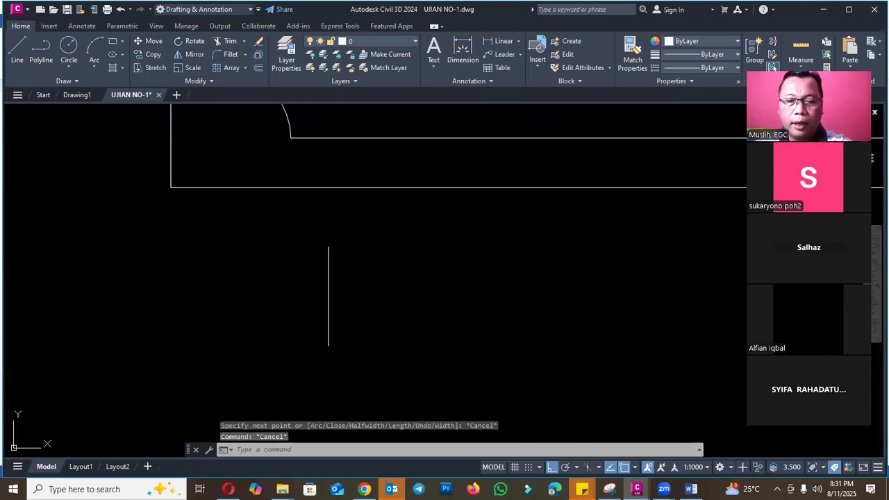
pyautogui.write('mt')
pyautogui.press('Return')
pyautogui.click(356, 245)
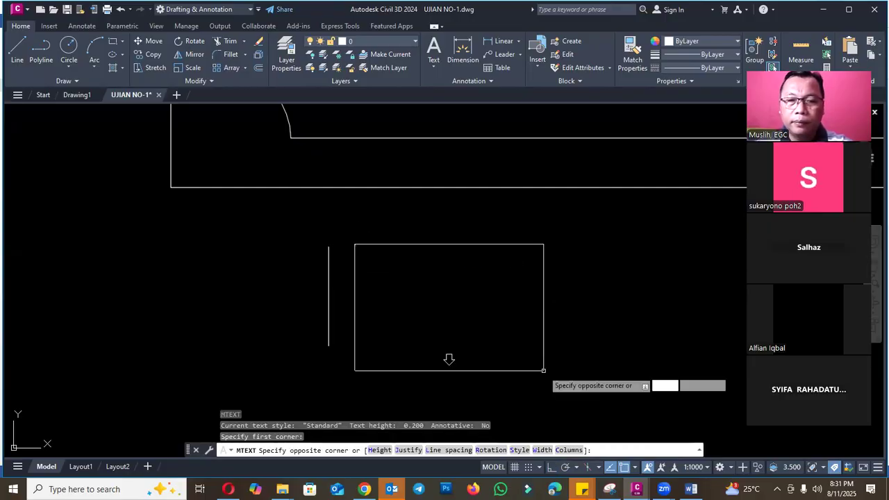
pyautogui.click(593, 378)
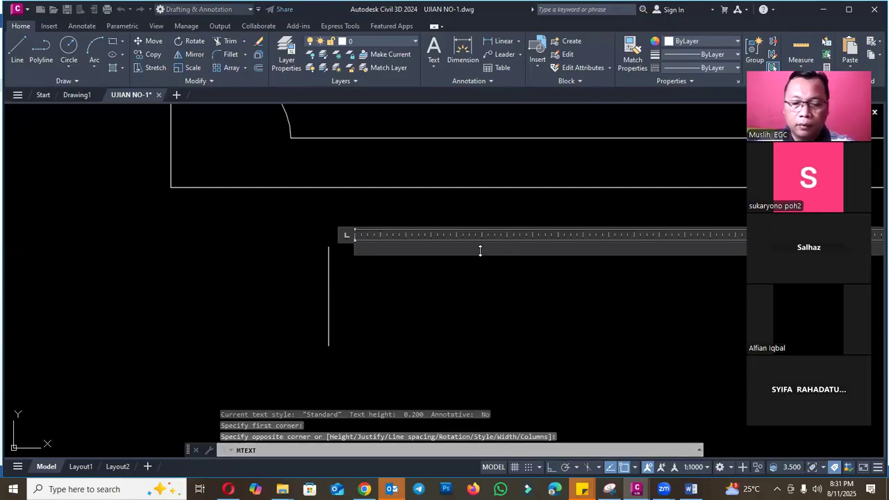
pyautogui.write('p')
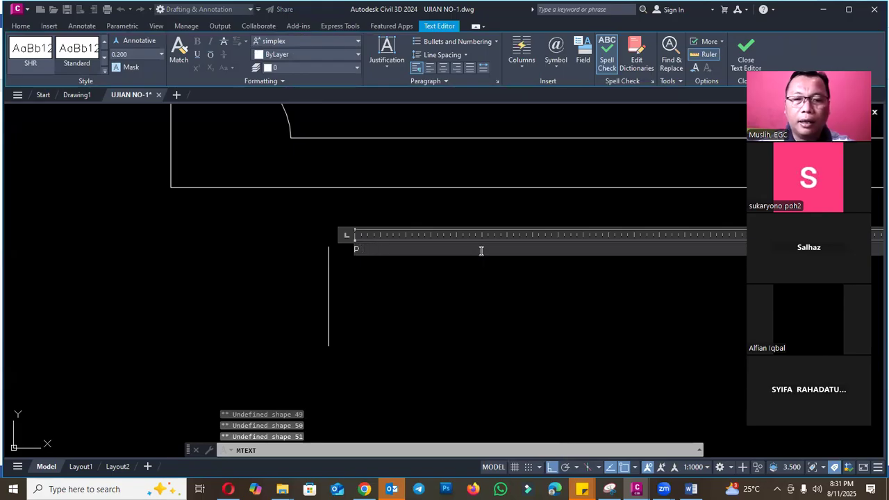
pyautogui.write('INTU')
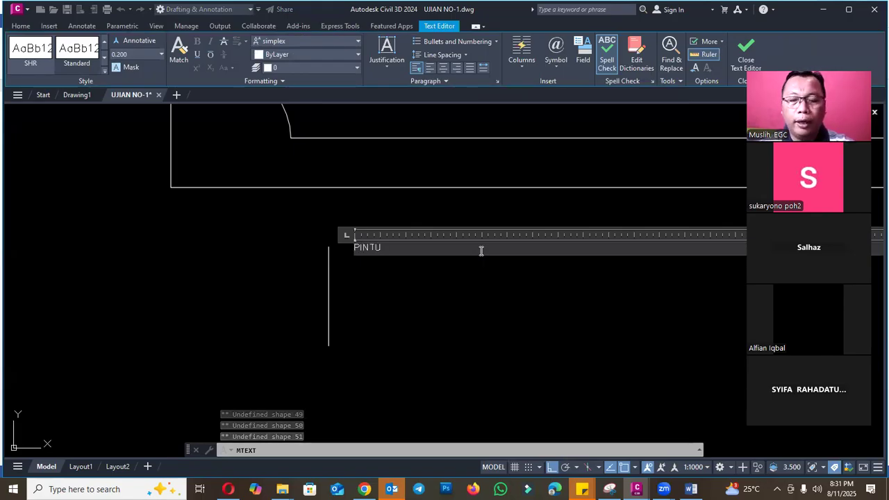
pyautogui.press('BackSpace')
pyautogui.press('BackSpace')
pyautogui.press('BackSpace')
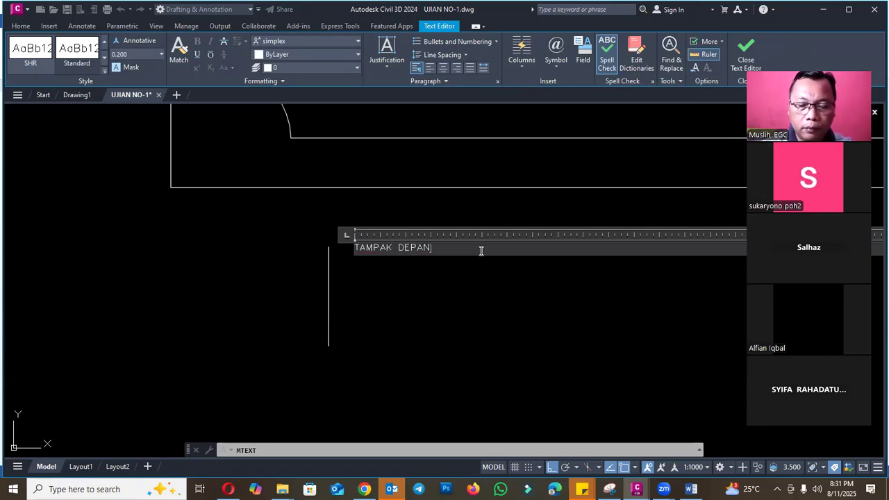
pyautogui.click(469, 306)
pyautogui.scroll(2, 343, 262)
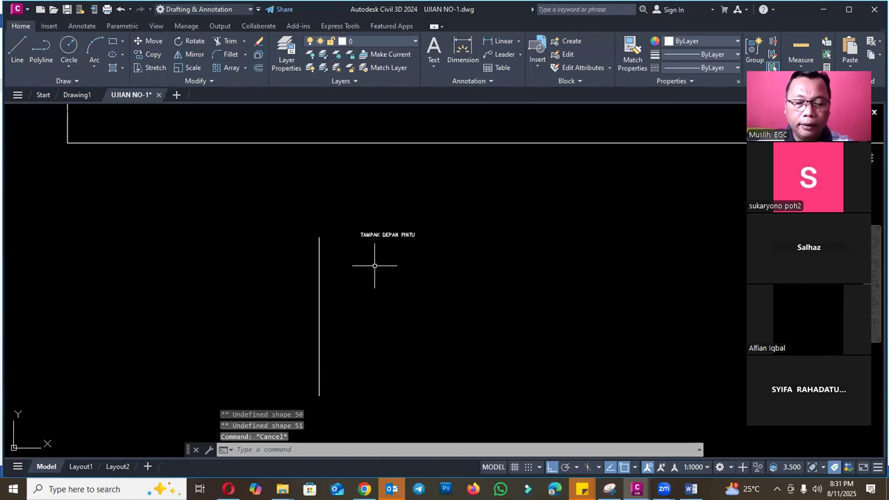
# - Create a new text style named JUDUL 10CM
pyautogui.write('ST')
pyautogui.press('Return')
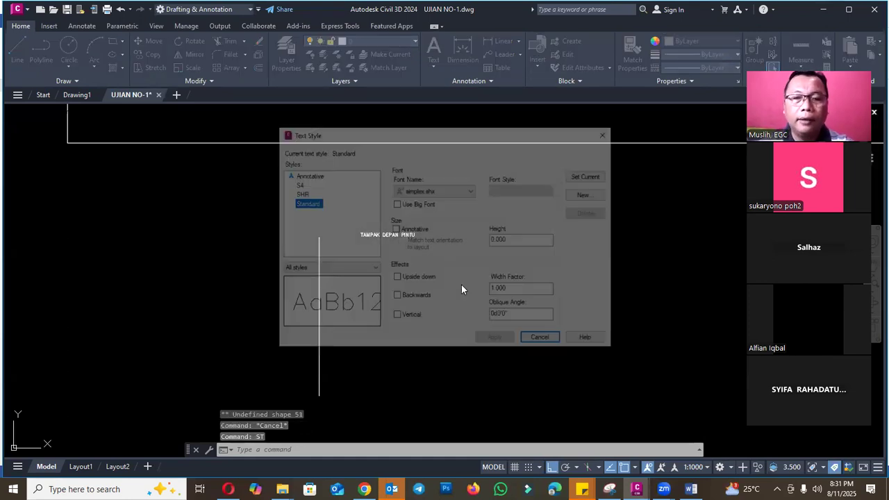
pyautogui.click(590, 195)
pyautogui.write('JUDUL 10CM')
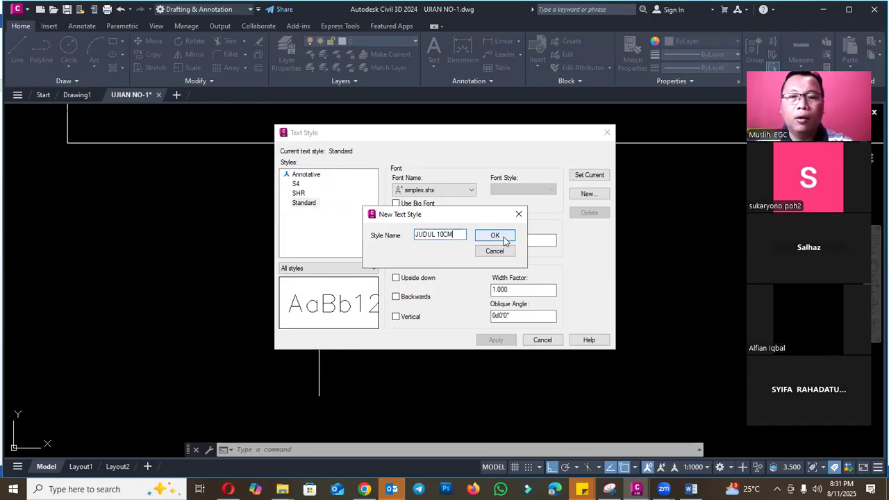
pyautogui.click(505, 237)
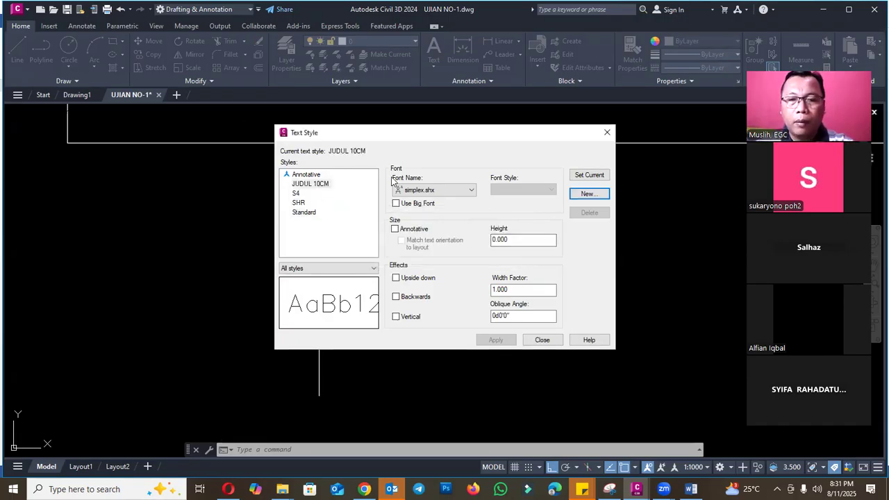
# - Set the JUDUL 10CM text style to the Arial font with a height of 10 and apply it
pyautogui.click(429, 192)
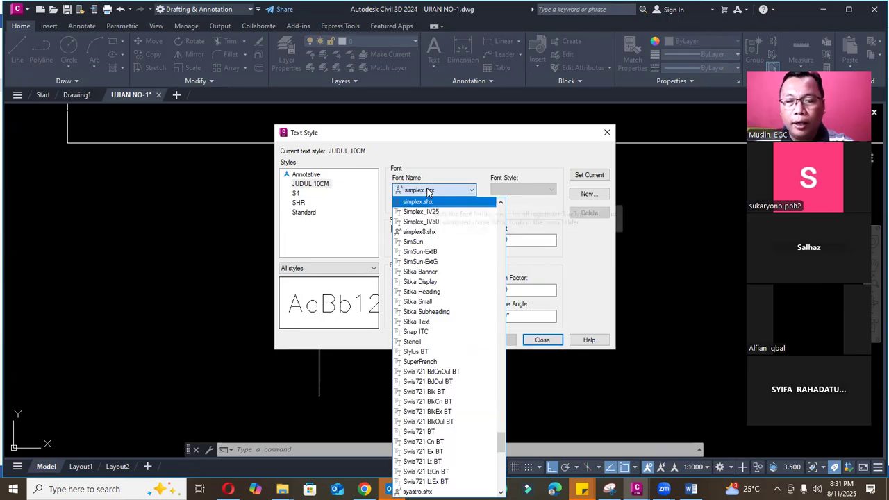
pyautogui.write('arent')
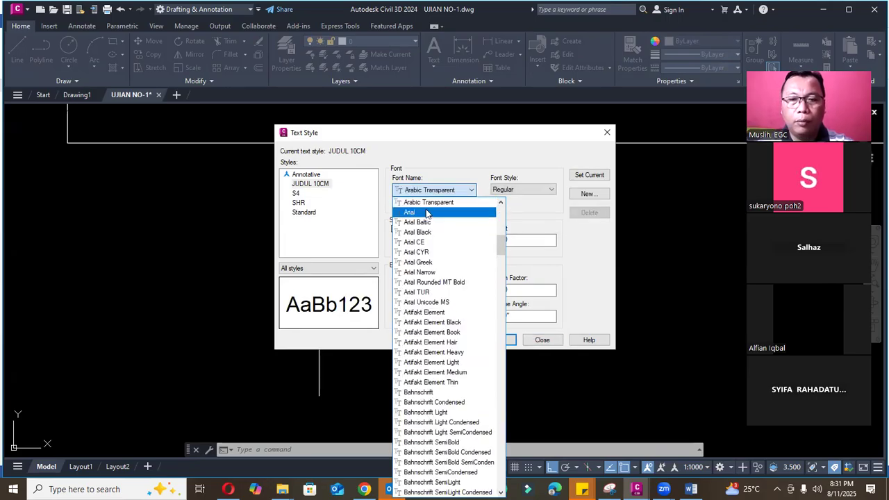
pyautogui.click(427, 213)
pyautogui.doubleClick(508, 240)
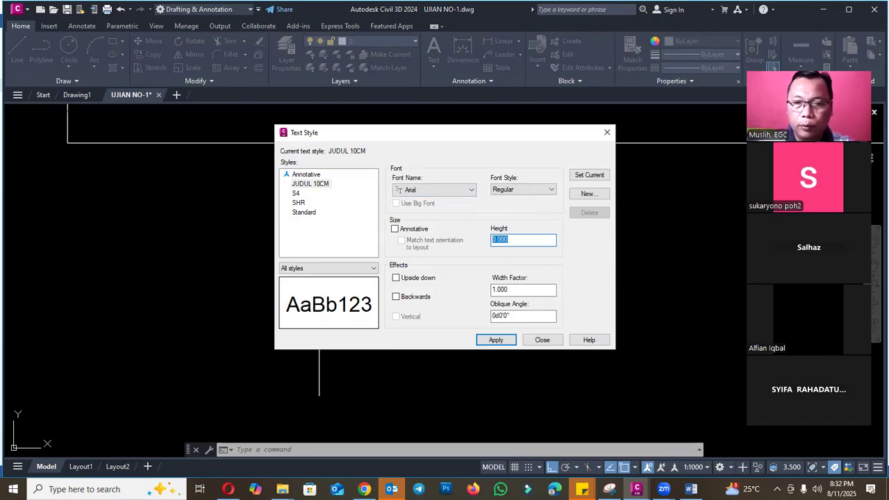
pyautogui.click(496, 340)
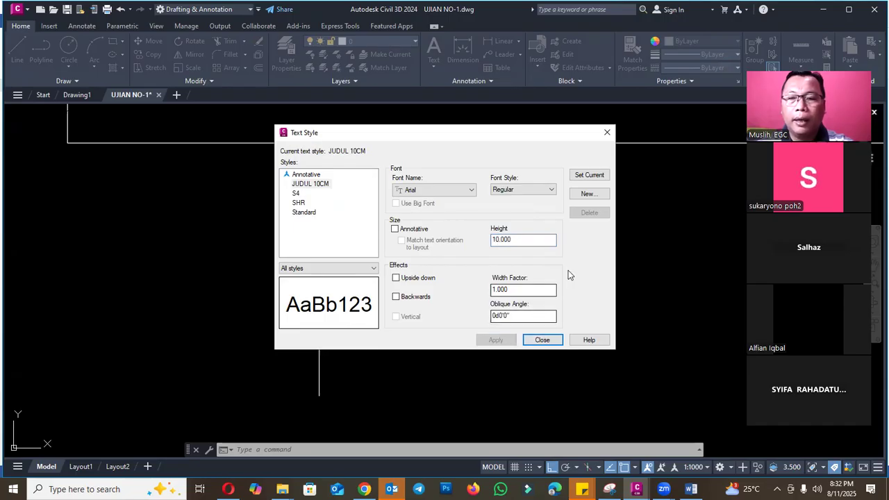
pyautogui.click(552, 343)
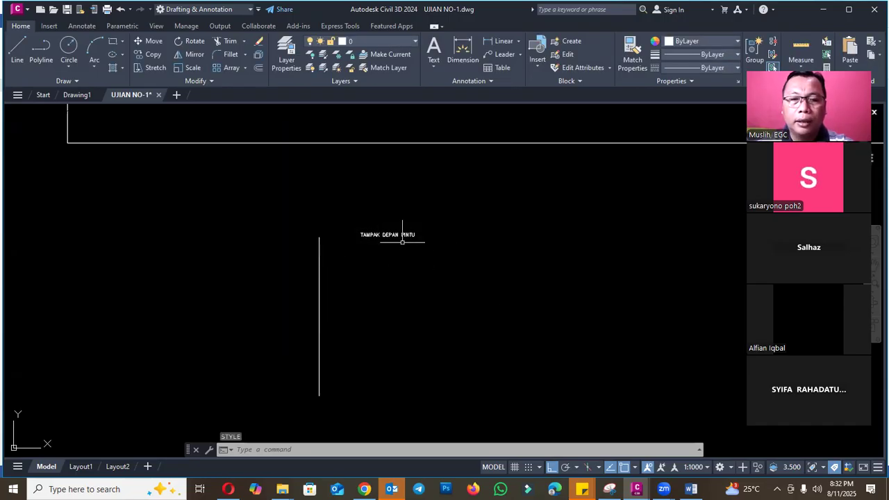
# - Assign the JUDUL 10CM text style to the "TAMPAK DEPAN PINTU" title below the door
pyautogui.press('Escape')
pyautogui.click(381, 232)
pyautogui.write('ch')
pyautogui.press('Return')
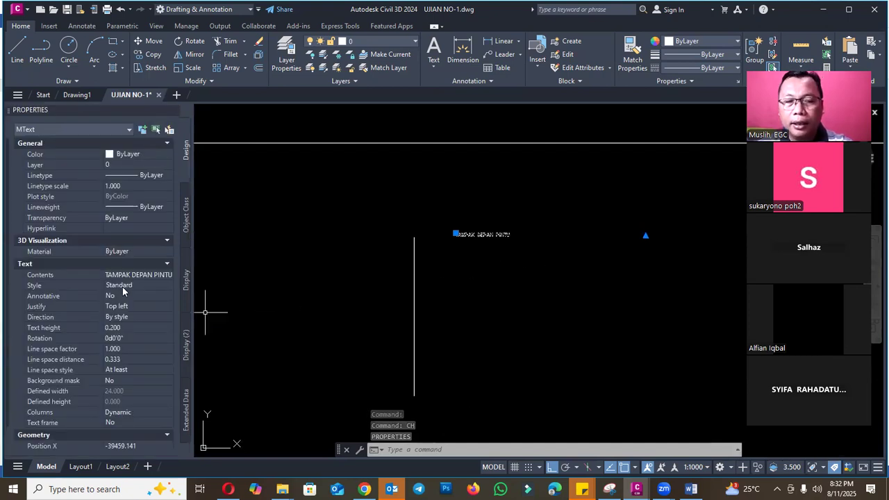
pyautogui.press('Escape')
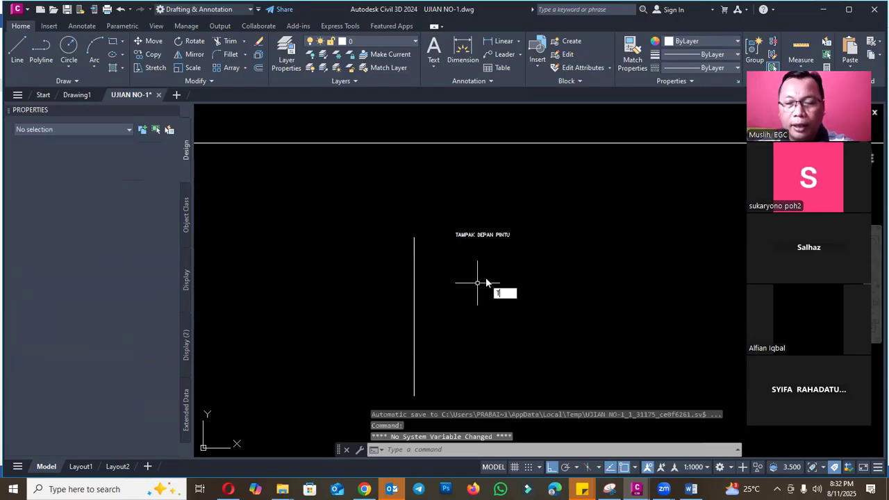
pyautogui.click(482, 237)
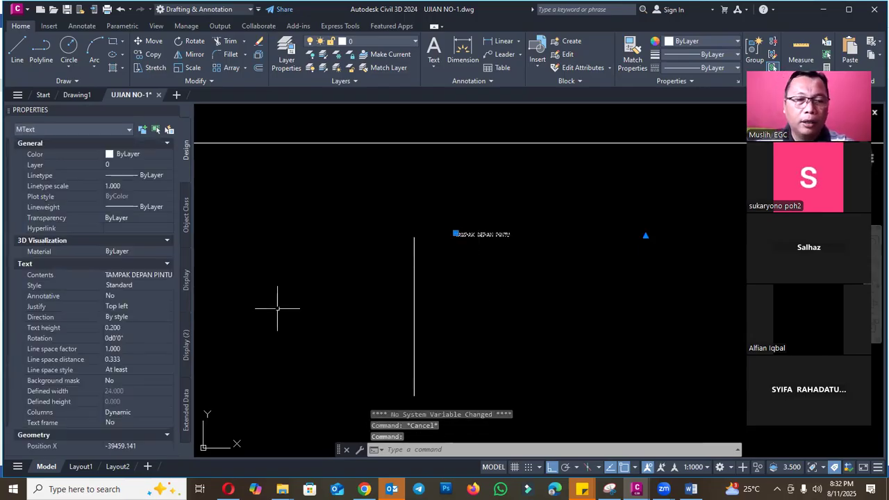
pyautogui.click(139, 285)
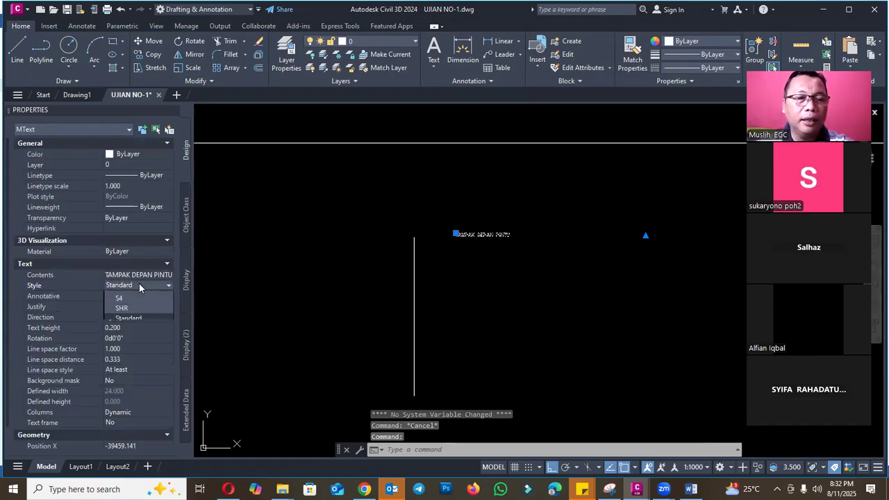
pyautogui.click(141, 305)
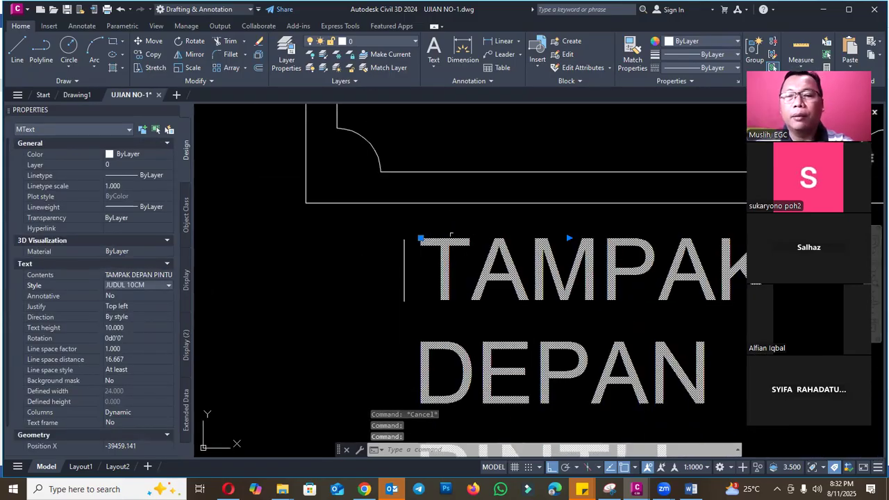
# - Widen the title's text frame so that "TAMPAK DEPAN PINTU" fits on a single line
pyautogui.scroll(-4, 347, 271)
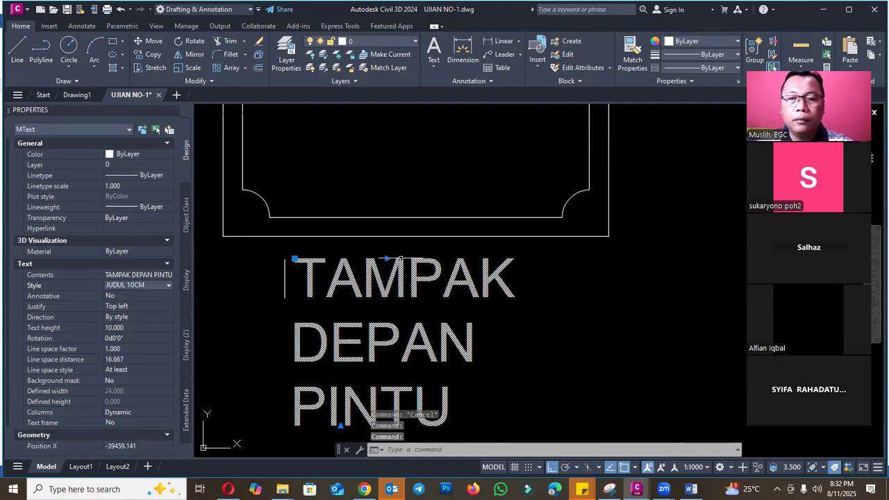
pyautogui.click(387, 259)
pyautogui.scroll(-5, 386, 258)
pyautogui.click(532, 257)
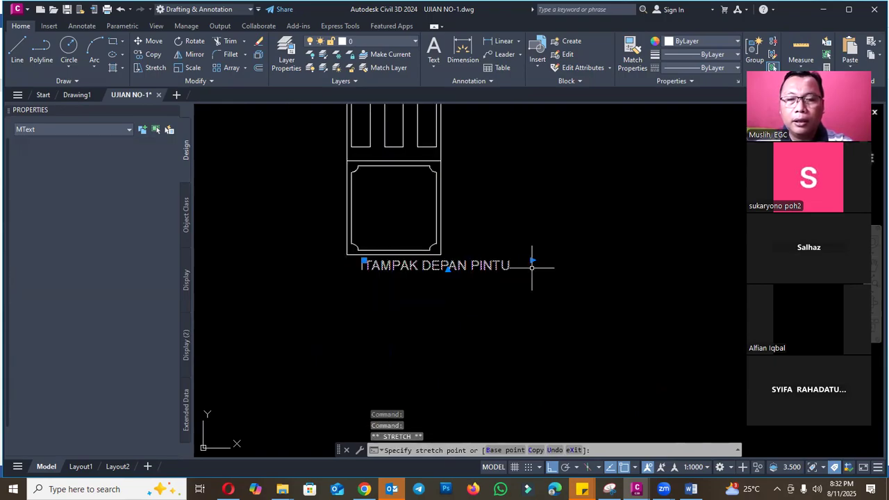
pyautogui.scroll(8, 337, 258)
pyautogui.press('Escape')
# - Place a vertical linear dimension over the height of the title's first letter, beside the reference line
pyautogui.scroll(5, 431, 281)
pyautogui.write('DL')
pyautogui.press('Return')
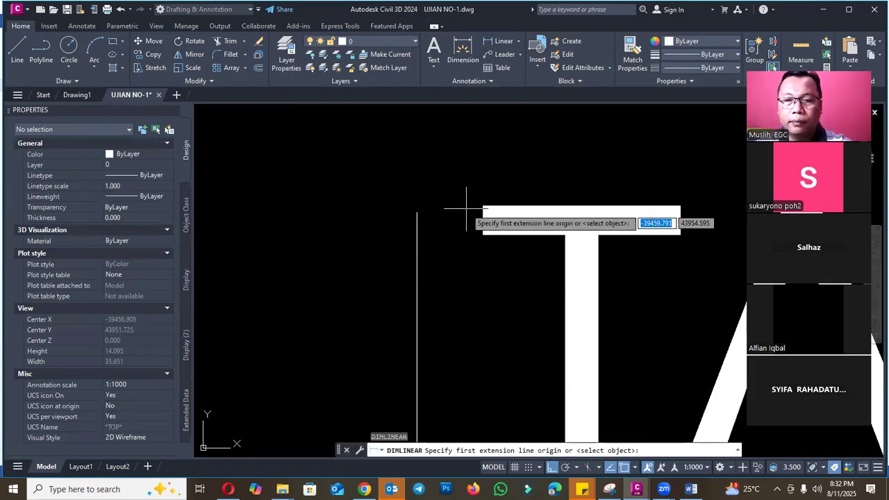
pyautogui.click(467, 206)
pyautogui.scroll(-5, 468, 206)
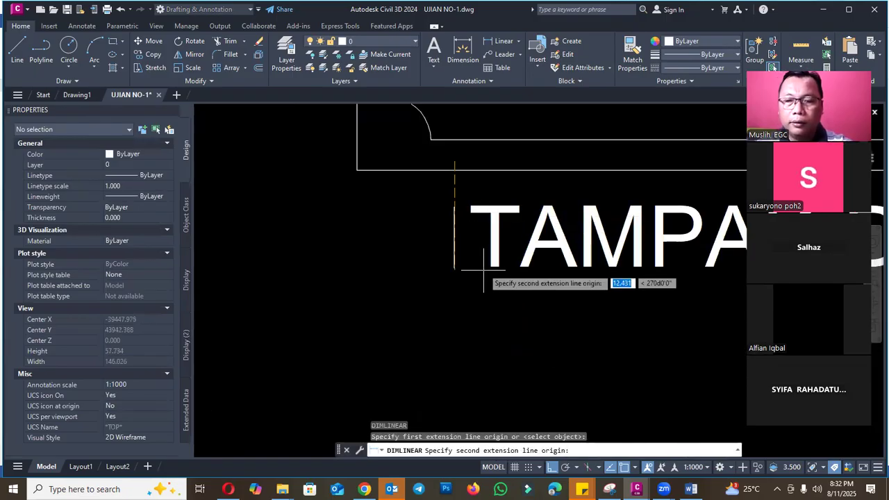
pyautogui.scroll(4, 484, 269)
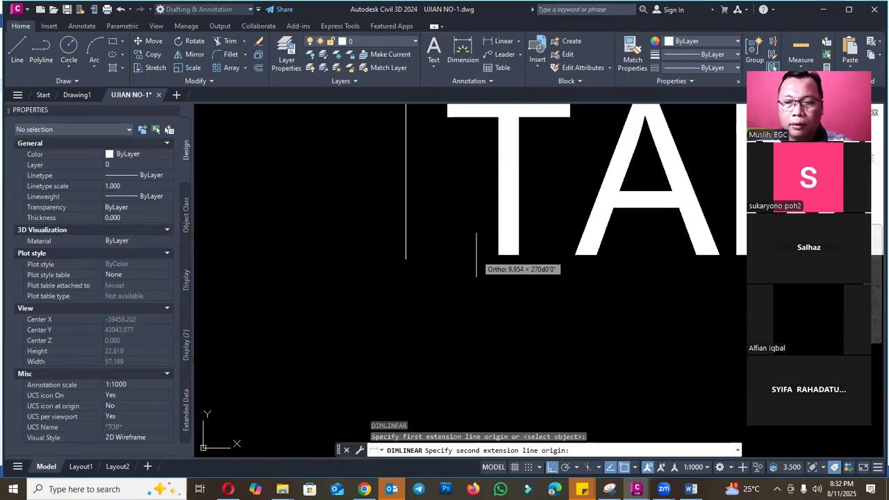
pyautogui.click(475, 254)
pyautogui.scroll(5, 411, 232)
pyautogui.scroll(-5, 424, 194)
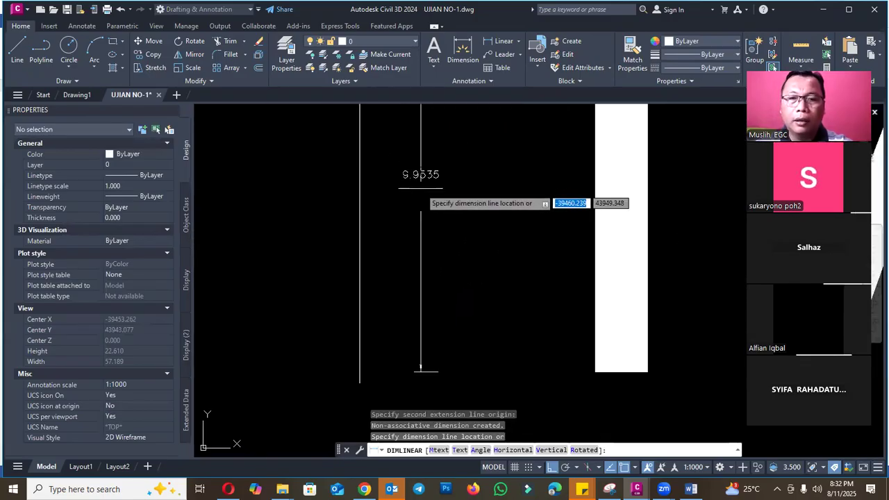
pyautogui.click(422, 194)
# - Erase the letter height dimension and the vertical reference line beside the title, and close the object properties
pyautogui.scroll(5, 427, 288)
pyautogui.press('Escape')
pyautogui.click(426, 287)
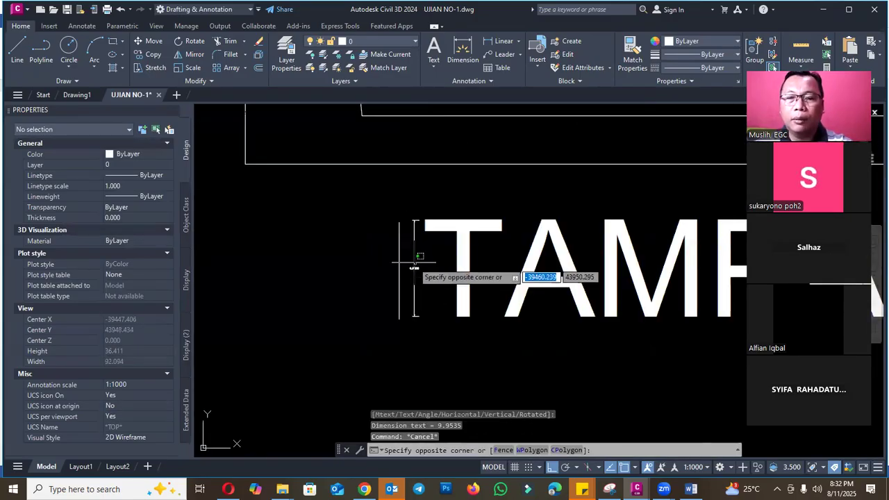
pyautogui.click(390, 254)
pyautogui.press('Delete')
pyautogui.scroll(-4, 360, 253)
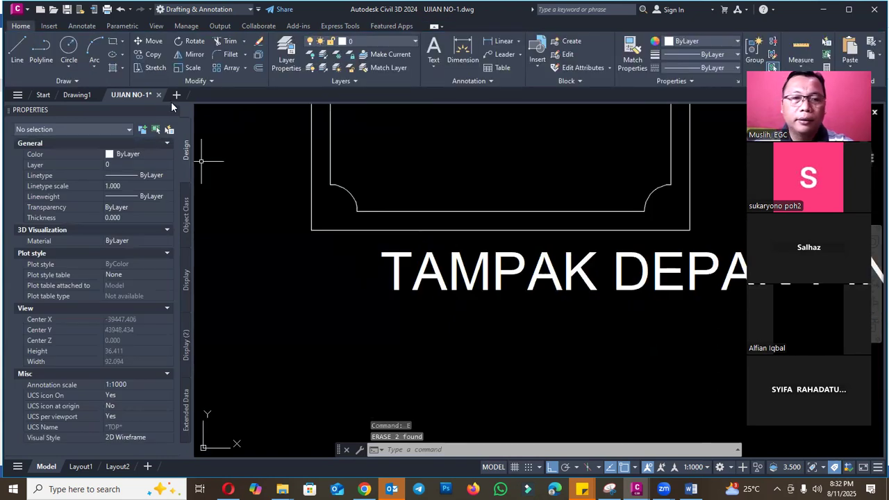
pyautogui.click(176, 111)
# - Move the "TAMPAK DEPAN PINTU" title horizontally to the left by about 38 cm to centre it under the door
pyautogui.scroll(-3, 380, 236)
pyautogui.write('m')
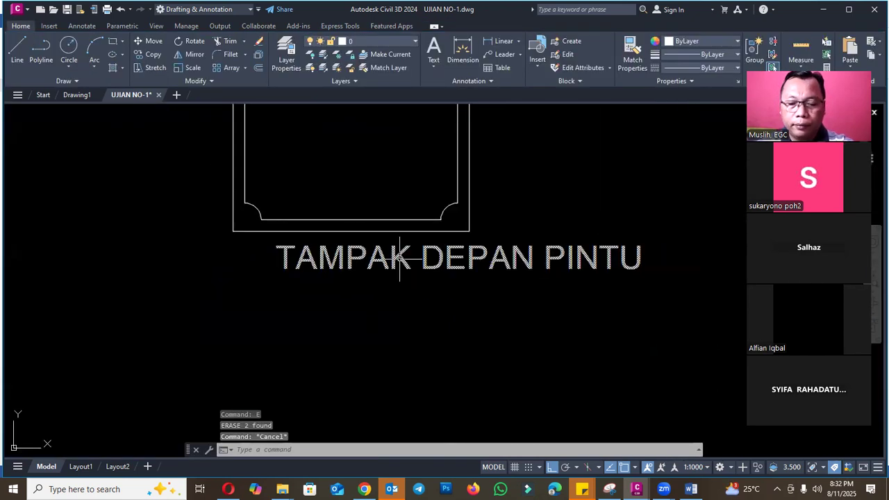
pyautogui.press('Return')
pyautogui.click(389, 264)
pyautogui.press('Return')
pyautogui.click(377, 279)
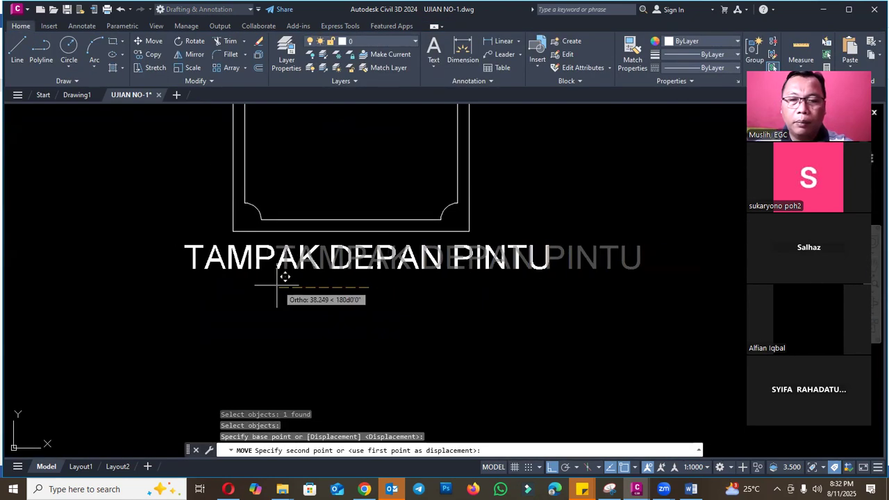
pyautogui.click(280, 279)
pyautogui.press('Escape')
pyautogui.scroll(-4, 564, 376)
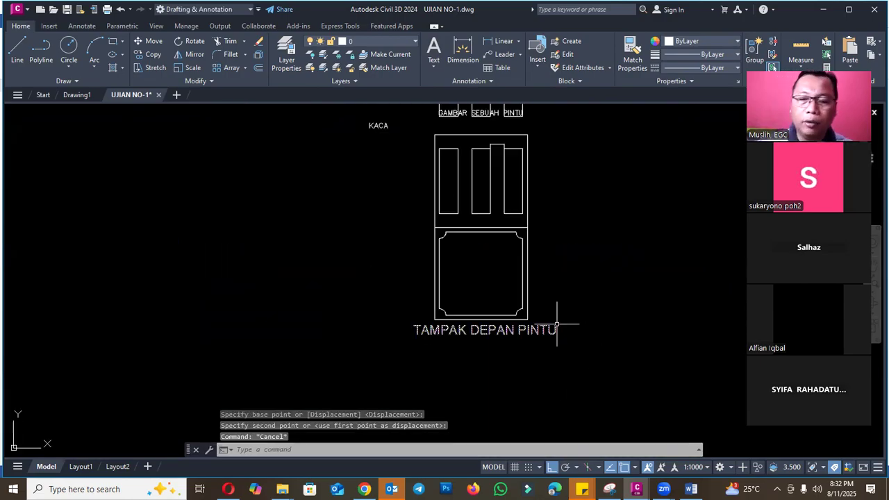
# - Check question 4 on the Word exam sheet for the dimension label requirements and return to the door drawing
pyautogui.click(691, 489)
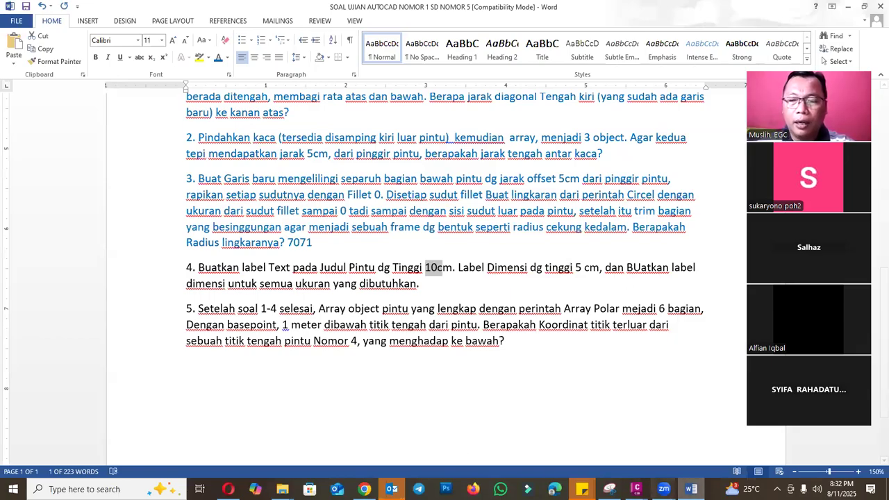
pyautogui.click(637, 489)
pyautogui.click(648, 455)
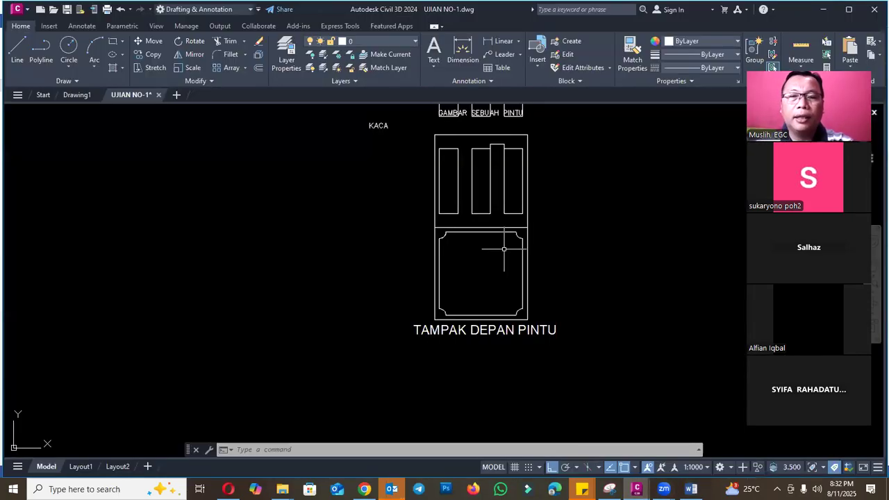
pyautogui.scroll(-2, 436, 183)
pyautogui.scroll(2, 383, 188)
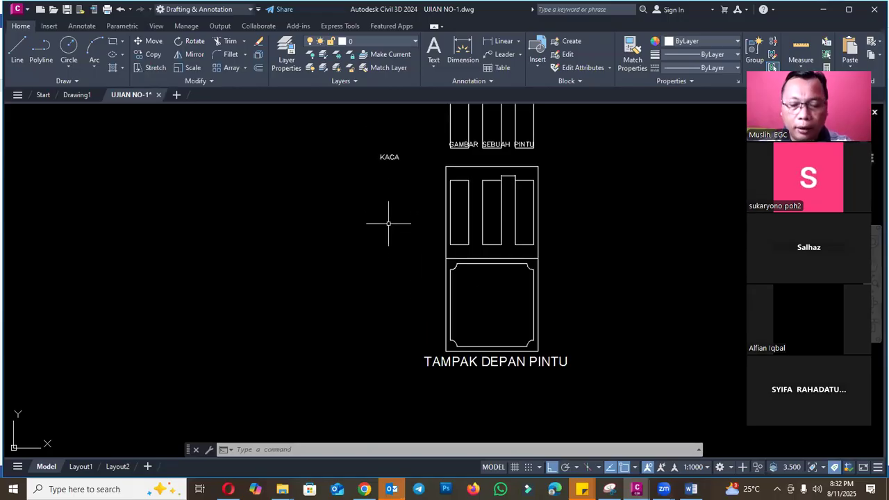
# - Create a new text style named TEXT NORMAL 5CM
pyautogui.write('s')
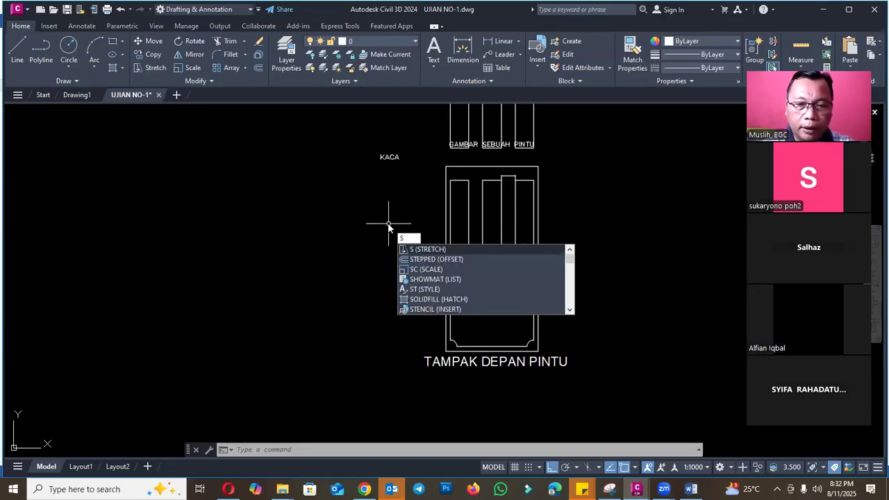
pyautogui.write('t')
pyautogui.press('Return')
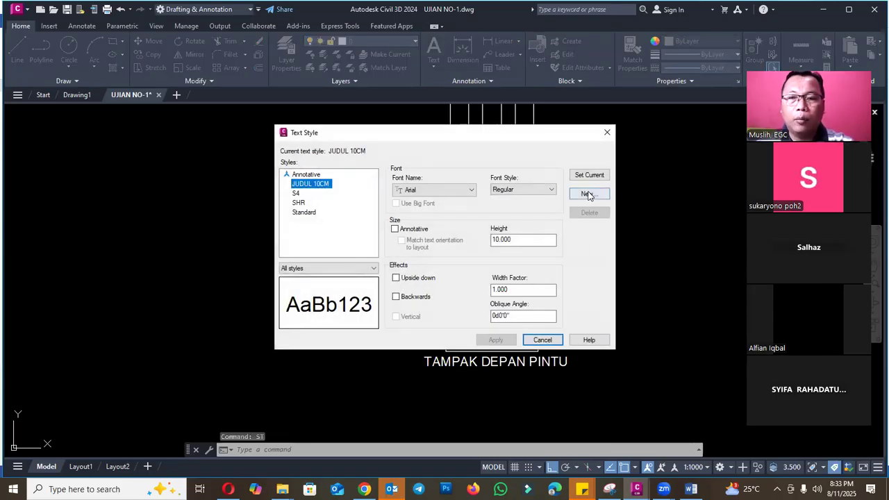
pyautogui.click(587, 195)
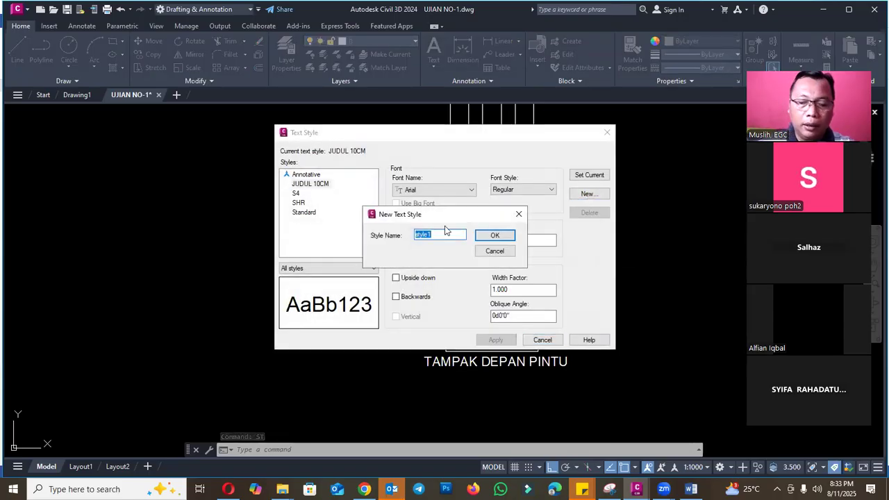
pyautogui.write('JUDU')
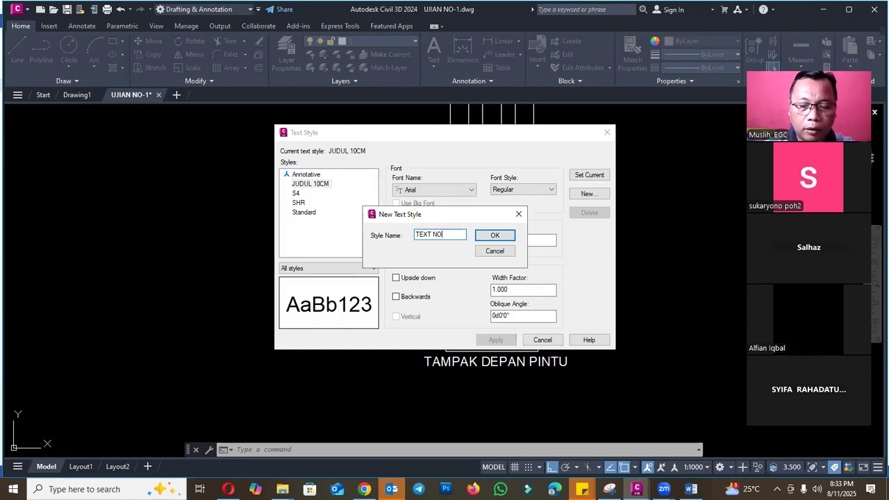
pyautogui.write('CM')
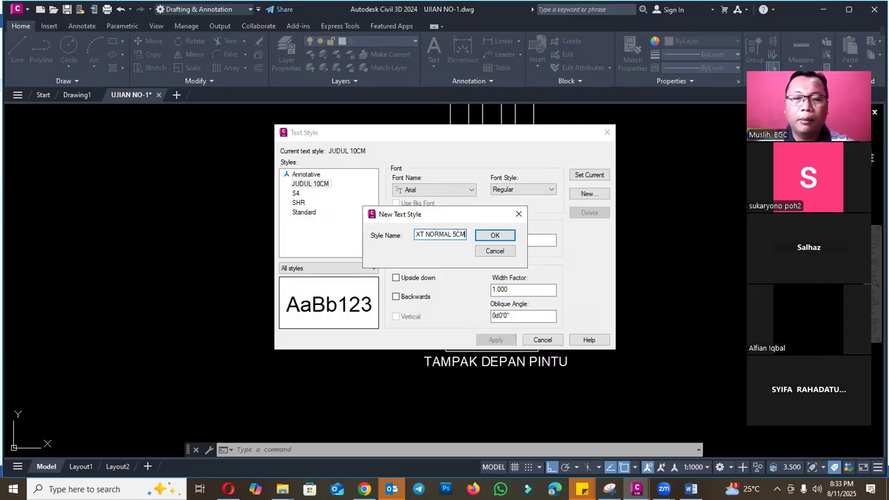
pyautogui.click(495, 236)
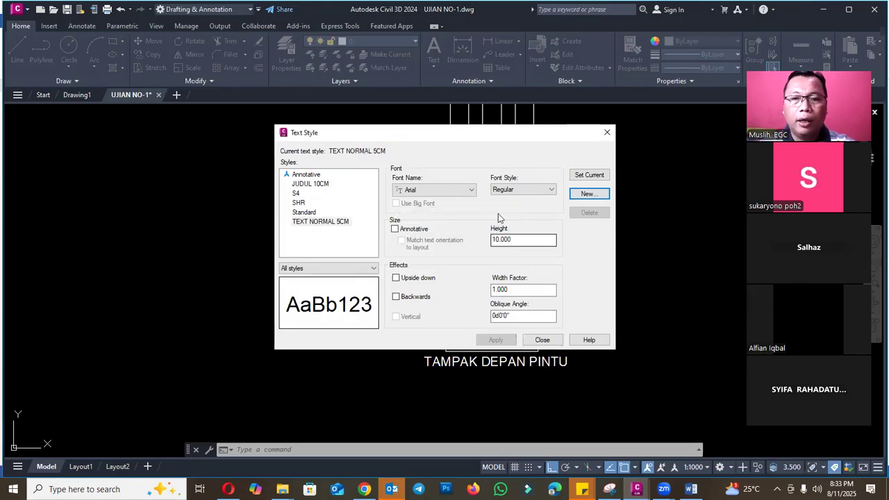
# - Set the TEXT NORMAL 5CM style's text height to 5 and make it the current style
pyautogui.write('5')
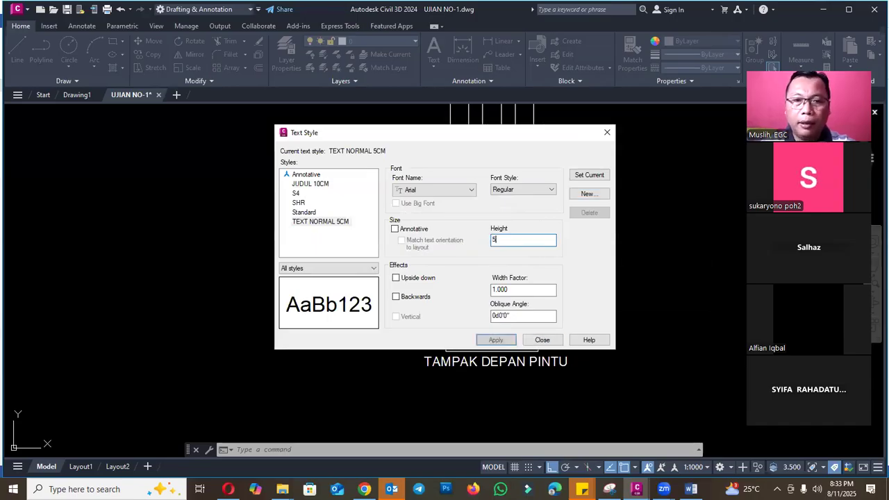
pyautogui.click(589, 175)
pyautogui.click(450, 268)
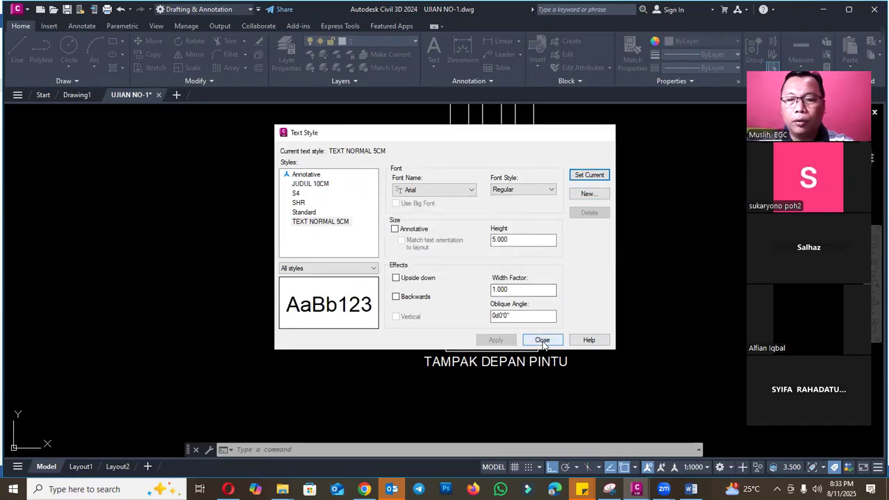
pyautogui.click(542, 340)
# - Create a new dimension style named DIMENSI 5CM based on Standard
pyautogui.write('DIMS')
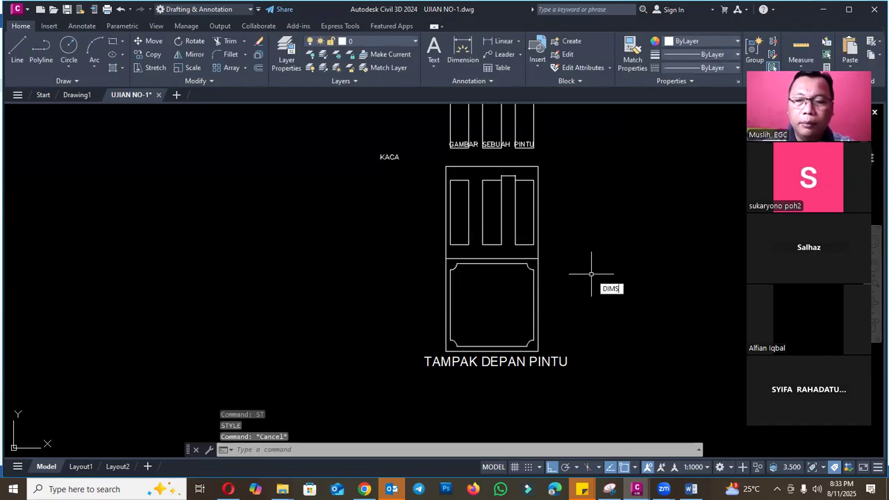
pyautogui.write('TY')
pyautogui.press('Return')
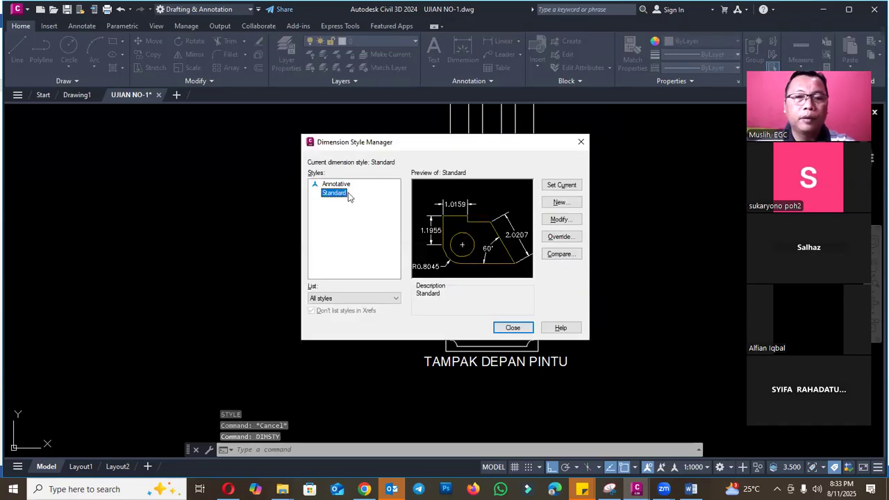
pyautogui.click(563, 202)
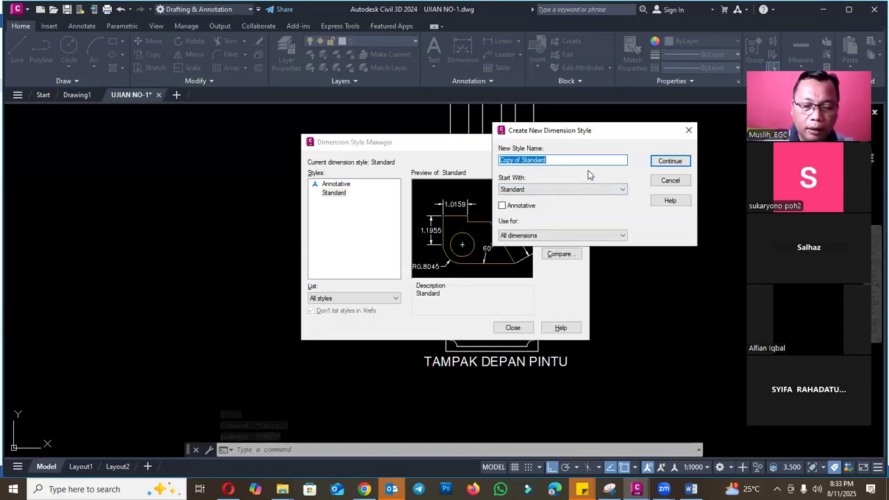
pyautogui.write('DIMENSI 5CM')
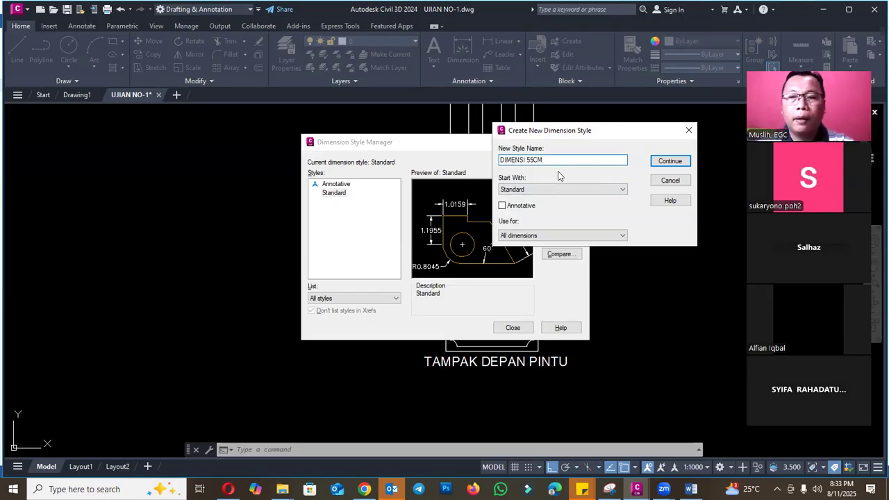
pyautogui.click(664, 163)
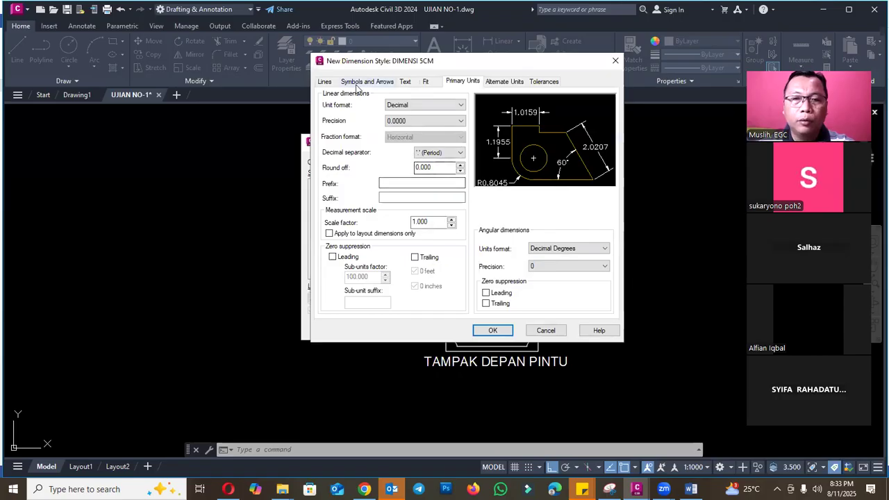
# - Assign the TEXT NORMAL 5CM text style to DIMENSI 5CM and set its arrow size to 2.5
pyautogui.click(405, 81)
pyautogui.click(429, 110)
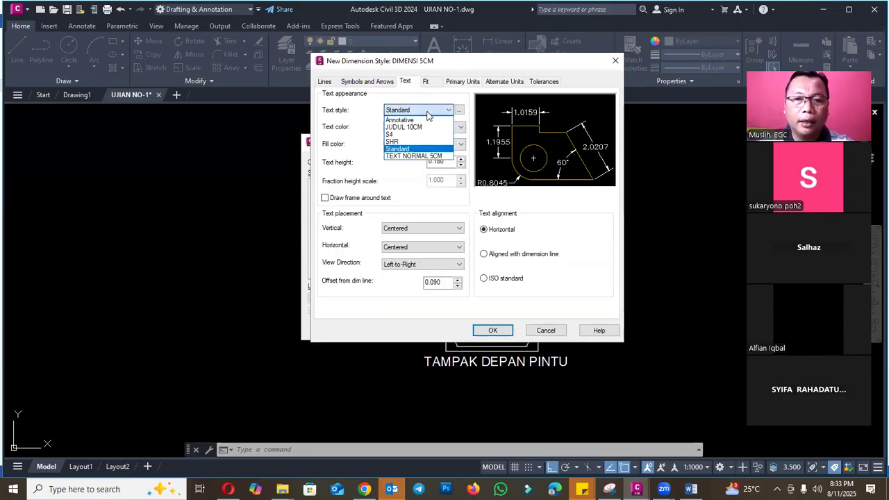
pyautogui.click(419, 155)
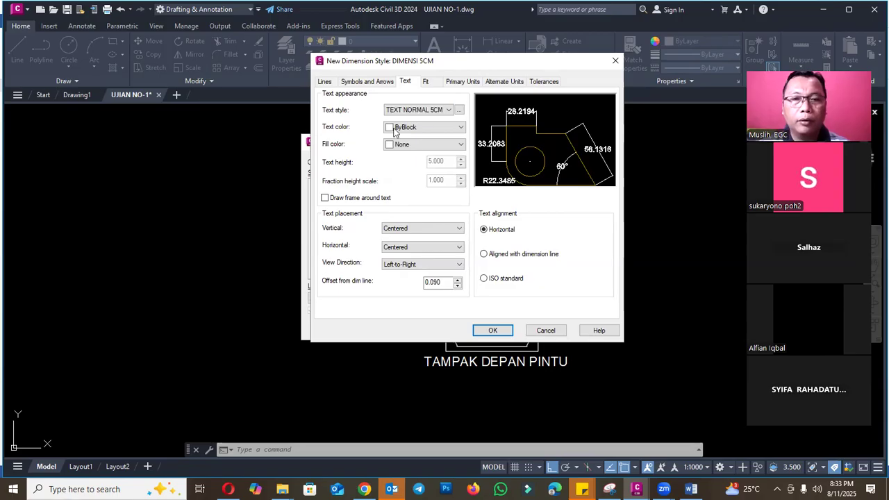
pyautogui.click(367, 81)
pyautogui.moveTo(357, 193); pyautogui.dragTo(309, 193)
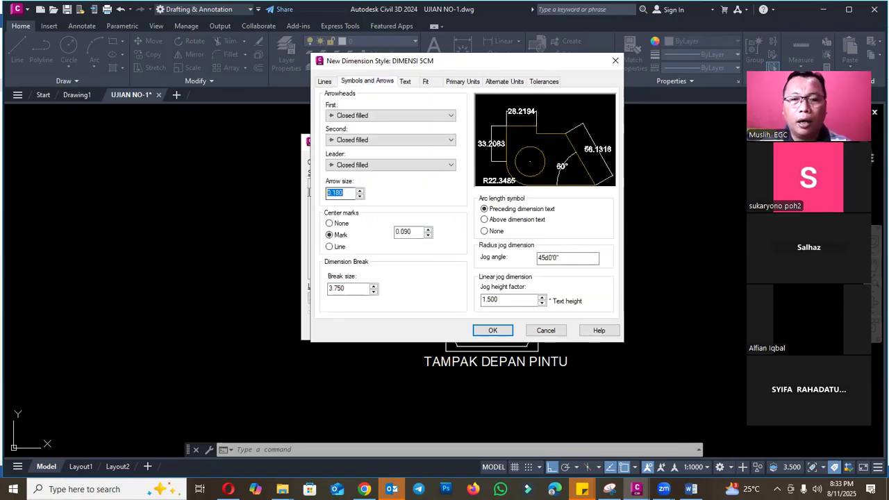
pyautogui.write('5')
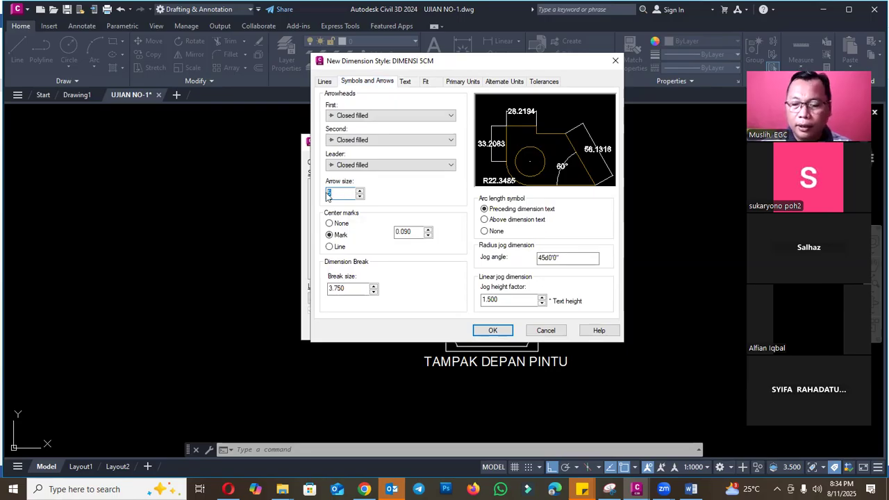
pyautogui.write('2.')
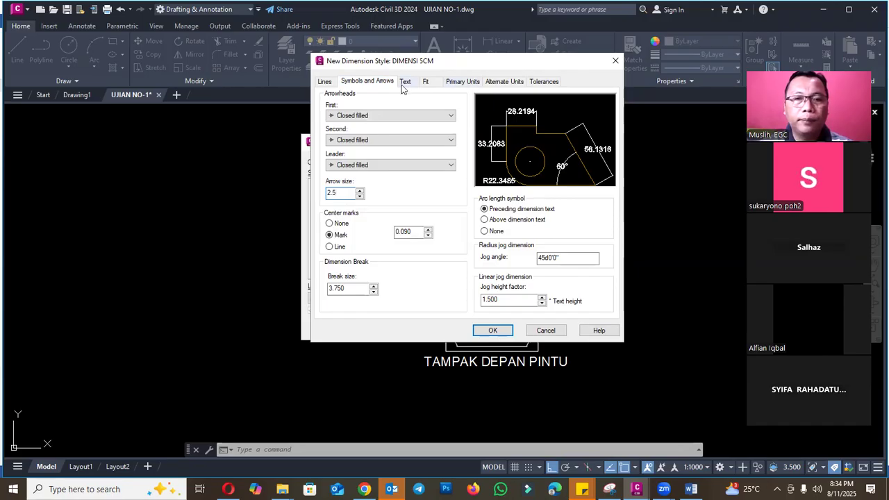
# - Set the extension lines to extend 2 beyond the dimension lines with an origin offset of 2, and save the style
pyautogui.click(325, 81)
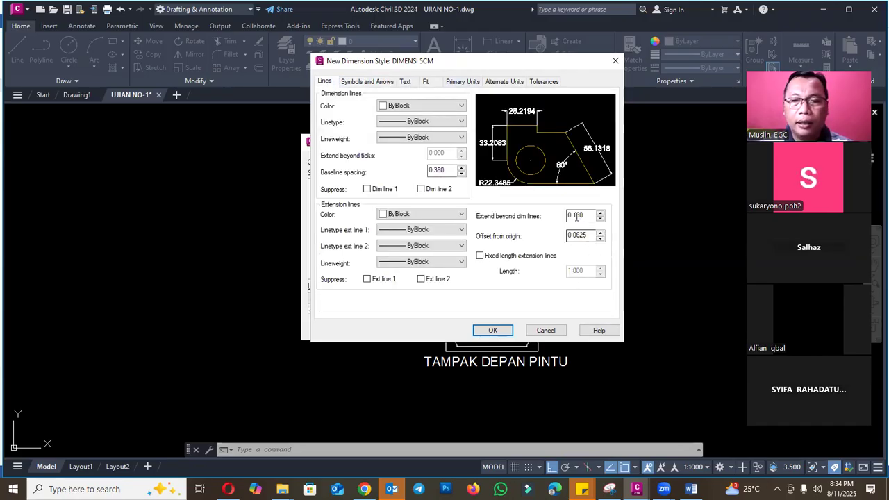
pyautogui.doubleClick(576, 216)
pyautogui.write('2')
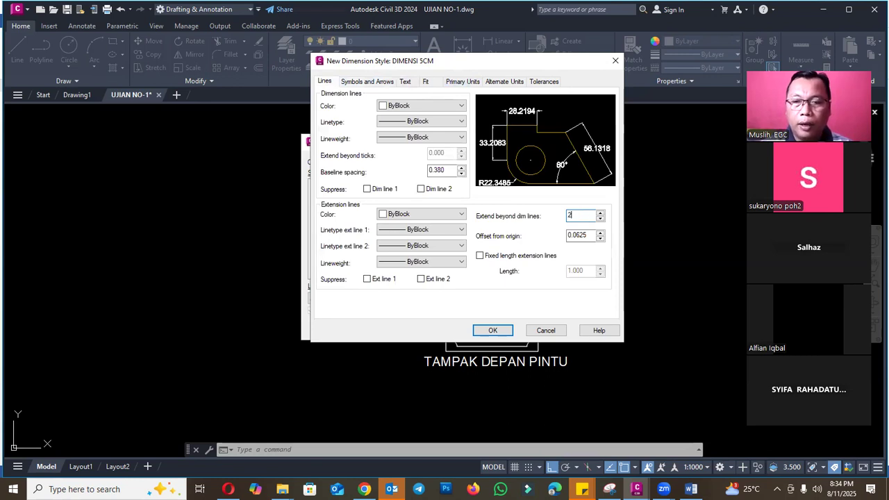
pyautogui.doubleClick(590, 234)
pyautogui.write('2')
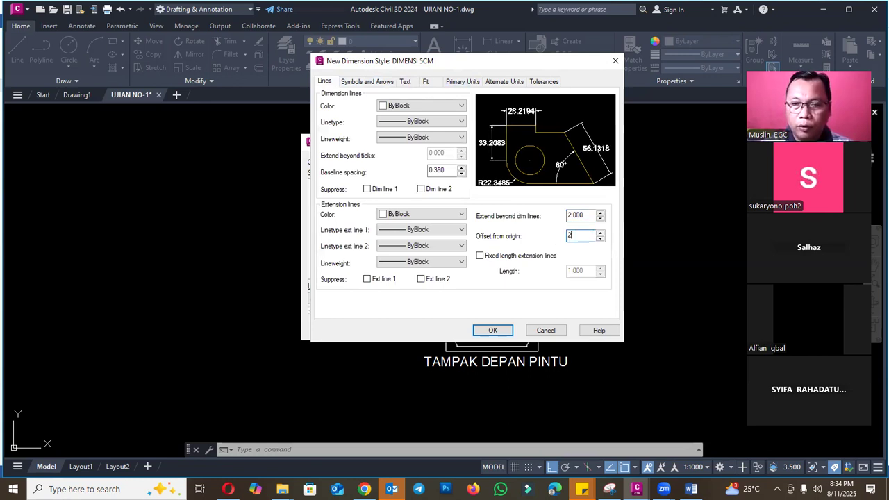
pyautogui.click(494, 330)
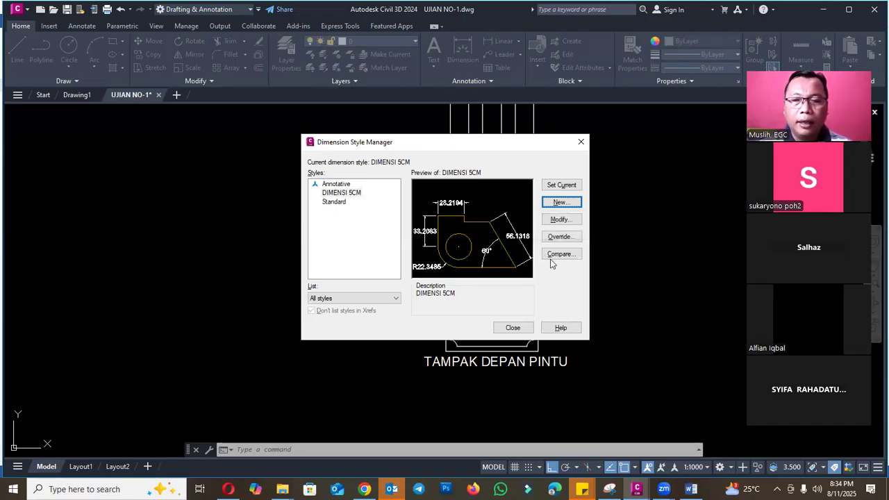
pyautogui.click(513, 328)
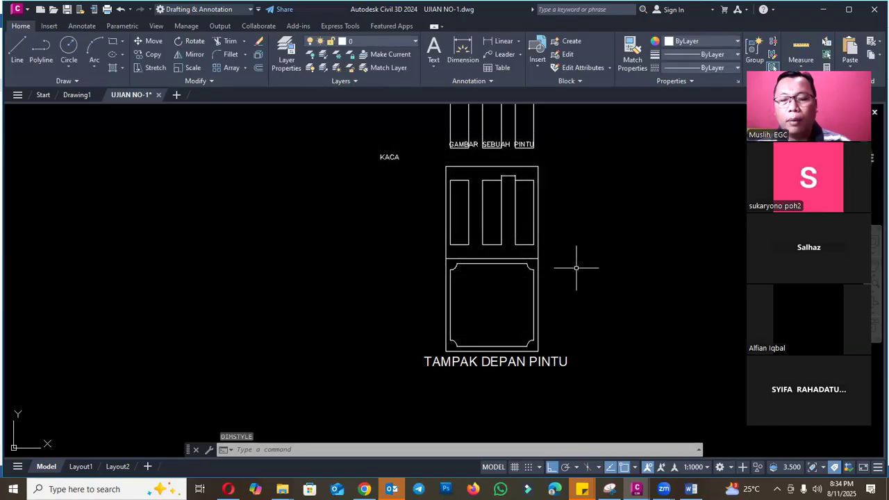
# - Add a vertical linear dimension for the height of the door's lower half, placed left of the door
pyautogui.write('dli')
pyautogui.press('Return')
pyautogui.scroll(4, 455, 347)
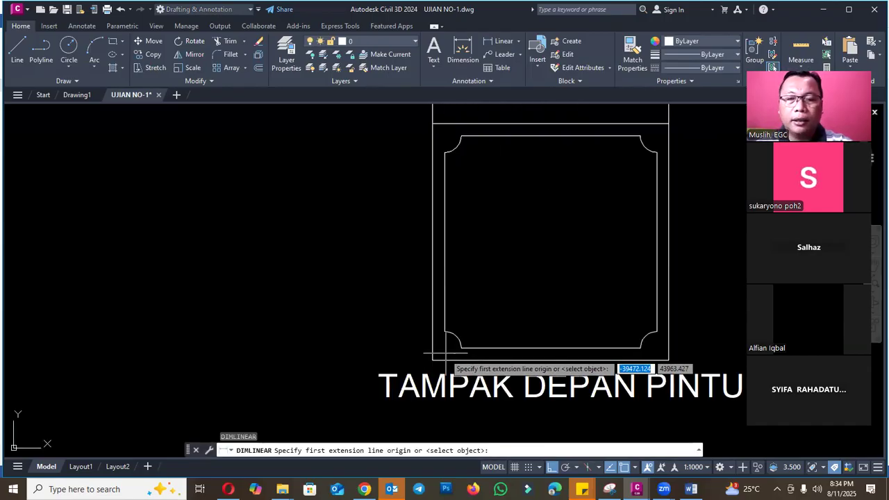
pyautogui.click(432, 360)
pyautogui.click(433, 123)
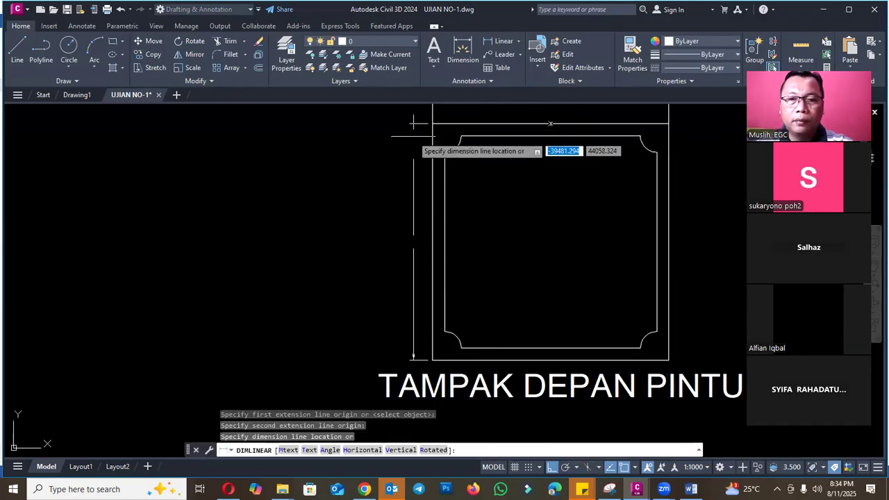
pyautogui.click(377, 243)
pyautogui.scroll(-4, 292, 265)
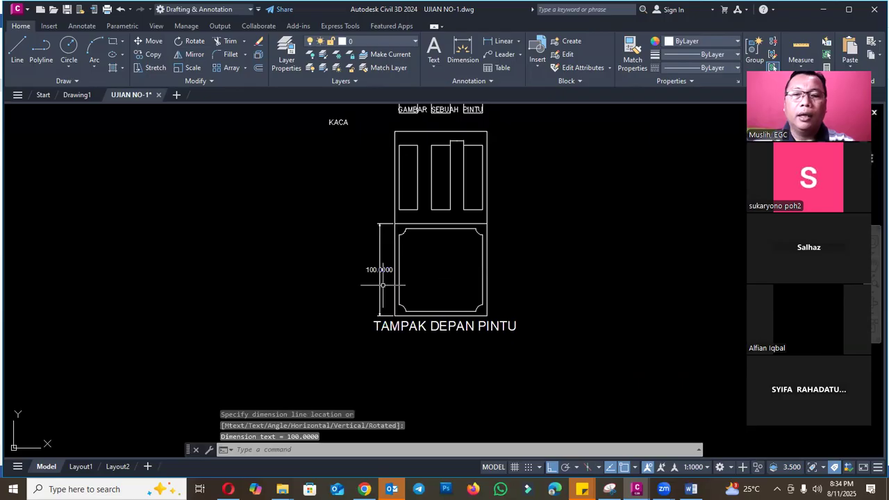
# - Modify the DIMENSI 5CM style so its linear dimension precision is 0.00
pyautogui.scroll(4, 455, 258)
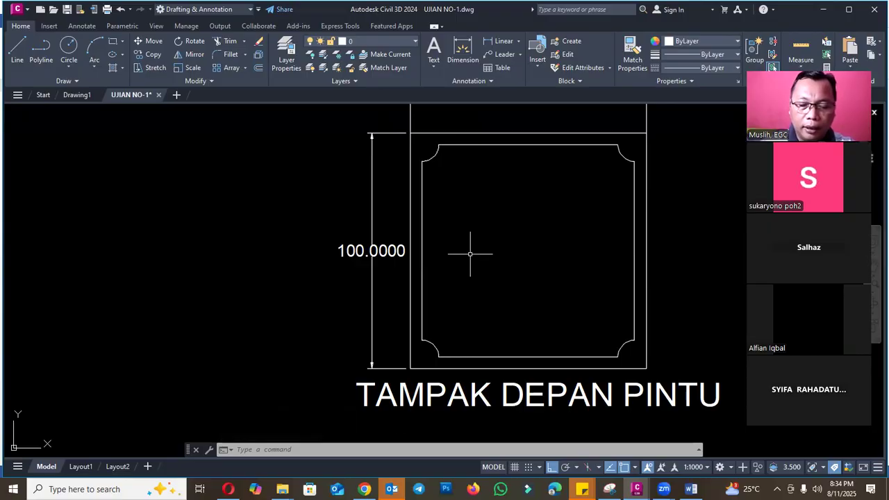
pyautogui.write('d')
pyautogui.press('Return')
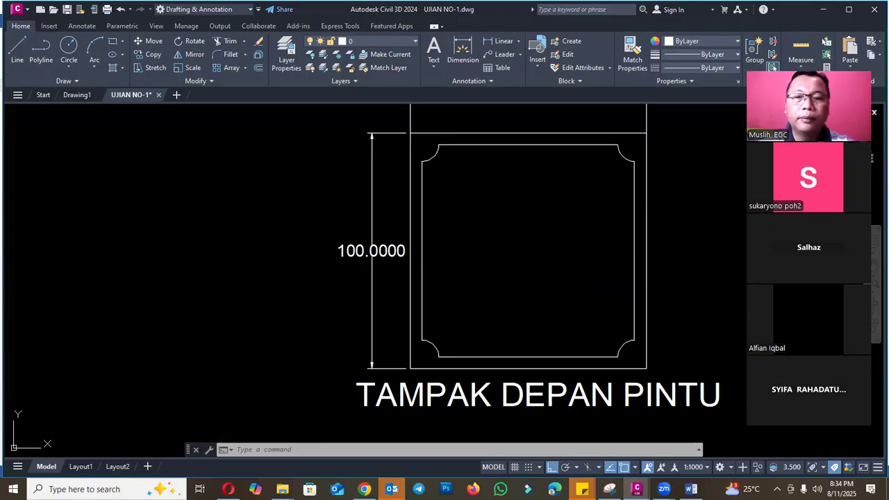
pyautogui.click(562, 221)
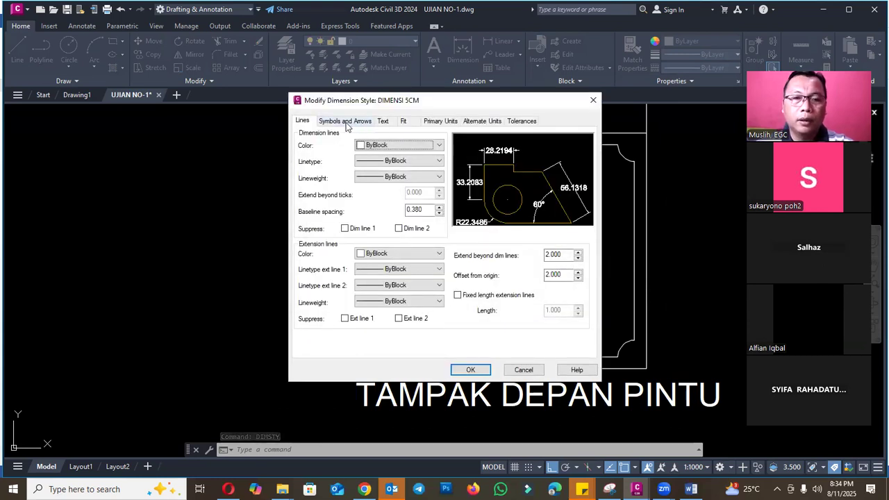
pyautogui.click(346, 122)
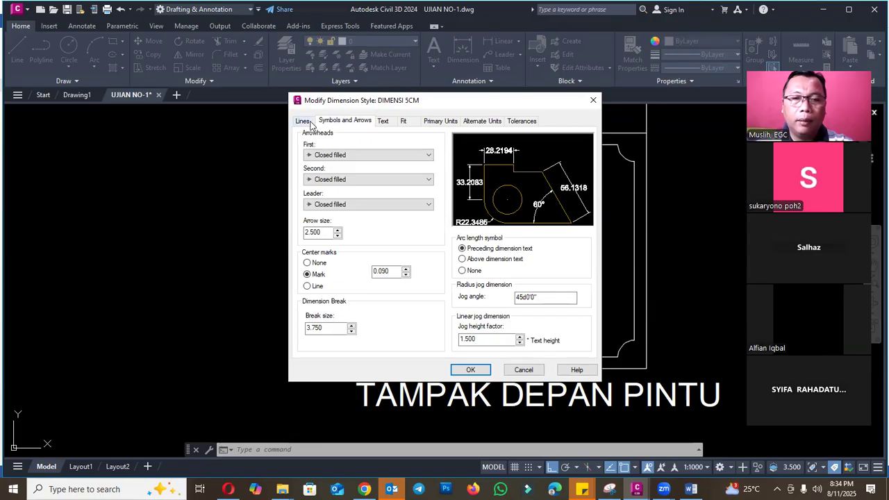
pyautogui.click(439, 121)
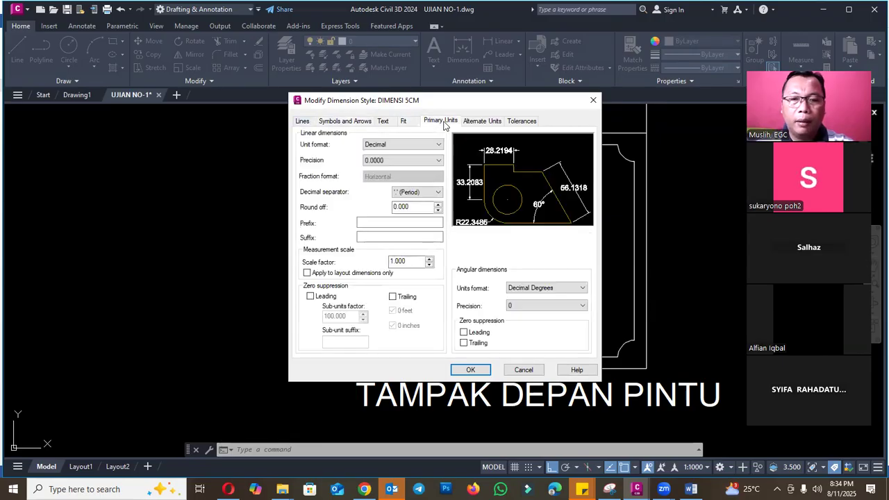
pyautogui.click(427, 162)
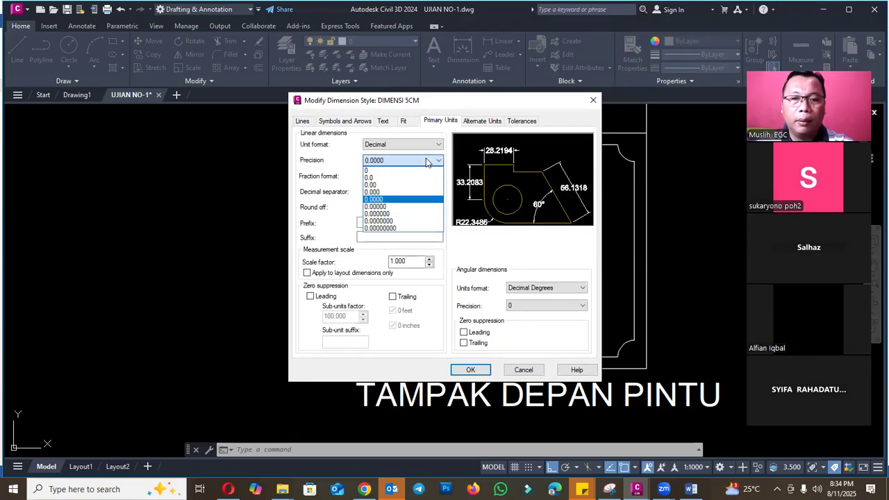
pyautogui.click(471, 370)
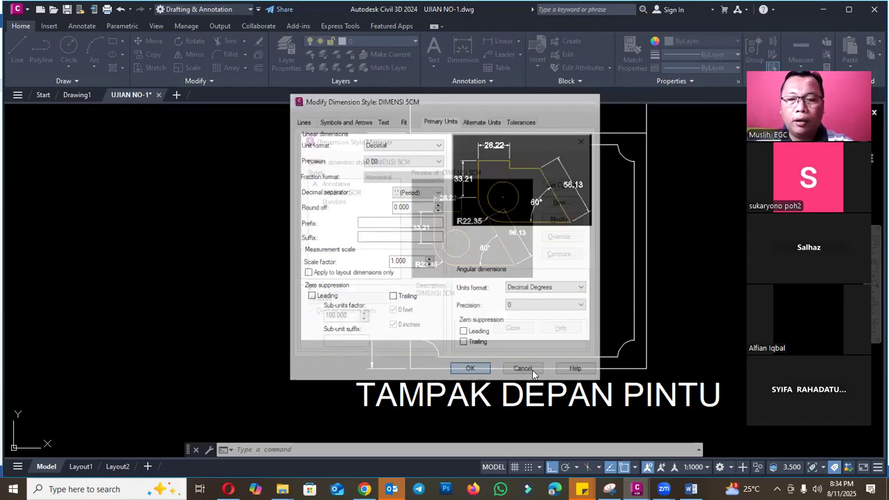
pyautogui.click(513, 329)
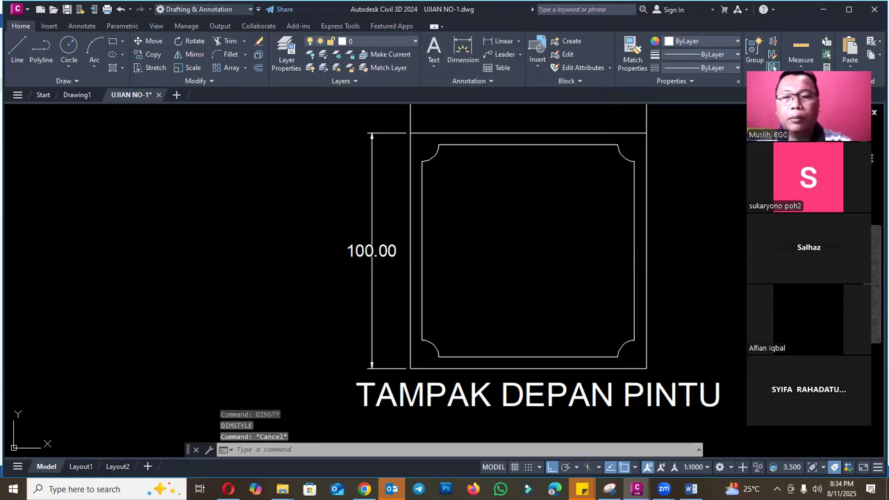
# - Create a new layer named DIMENSI
pyautogui.write('la')
pyautogui.press('Return')
pyautogui.rightClick(134, 119)
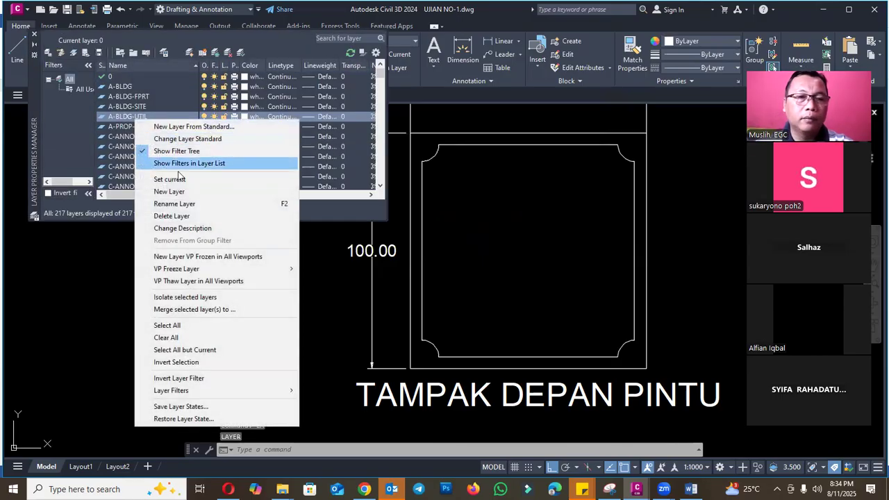
pyautogui.click(170, 191)
pyautogui.write('dimensi')
pyautogui.moveTo(157, 127); pyautogui.dragTo(85, 123)
pyautogui.write('DIMENSI')
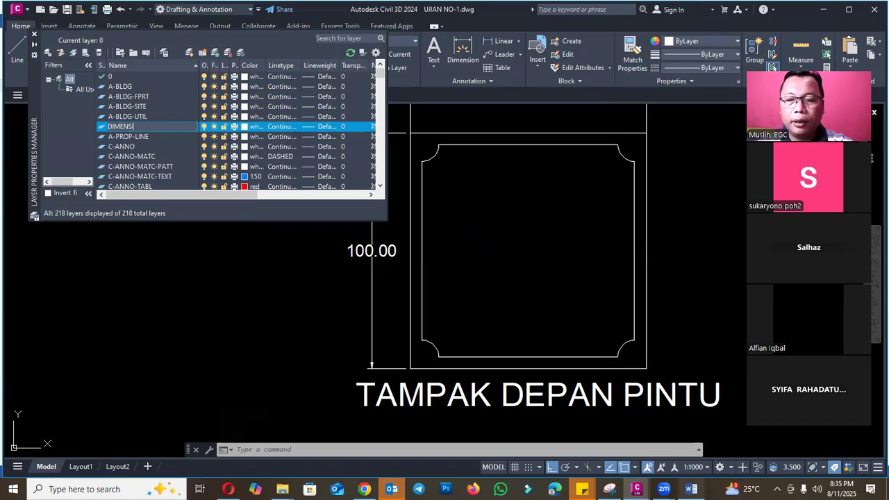
# - Review questions 4 and 5 on the Word exam sheet and return to the UJIAN NO-1 drawing
pyautogui.click(691, 489)
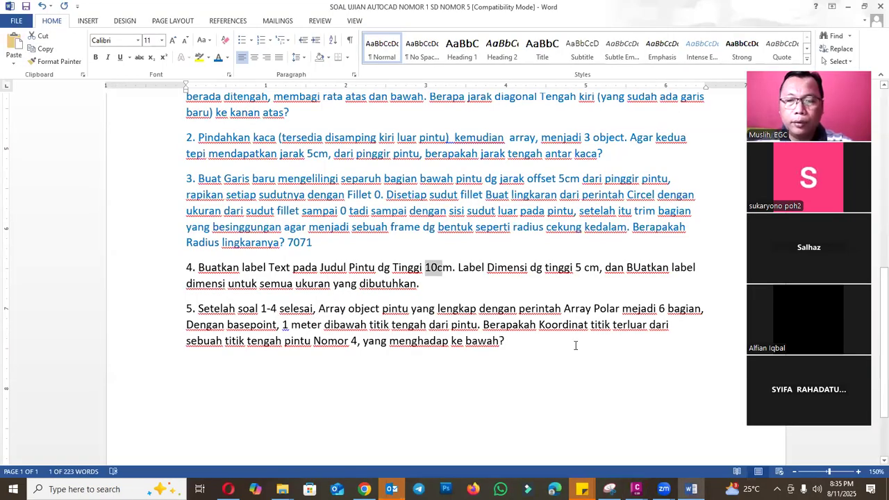
pyautogui.moveTo(637, 490)
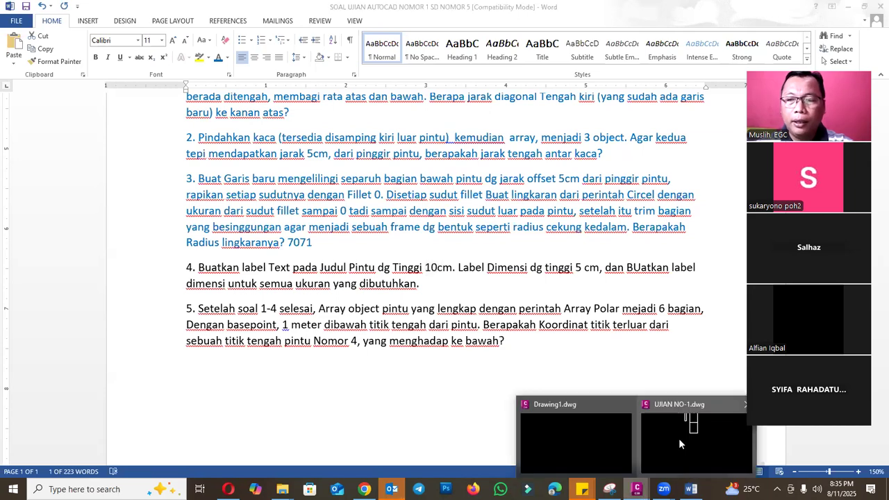
pyautogui.click(678, 439)
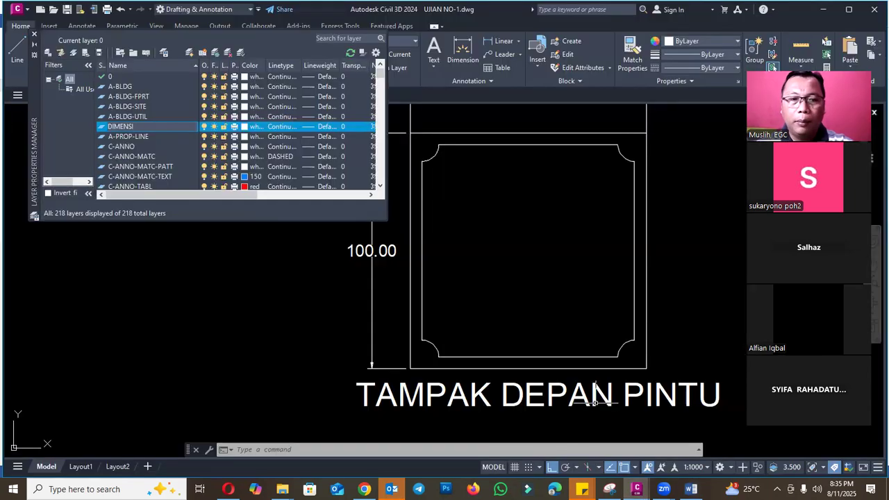
# - Set the DIMENSI layer's colour to blue
pyautogui.click(250, 131)
pyautogui.click(251, 126)
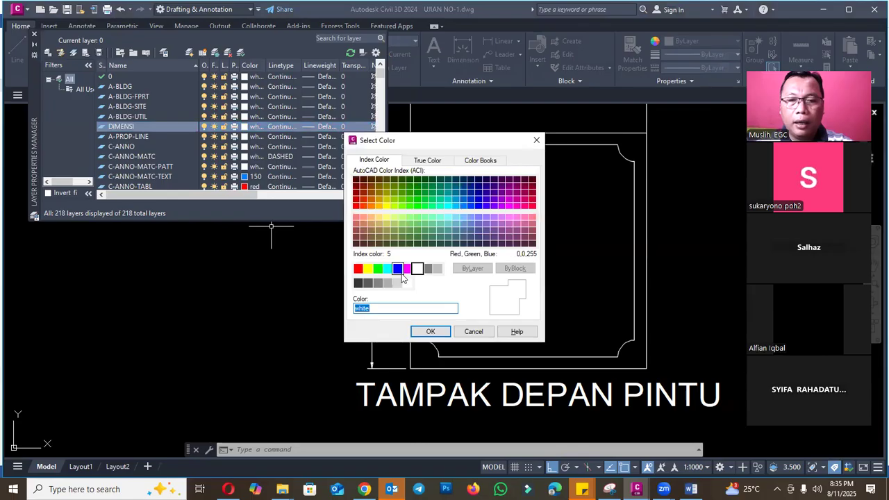
pyautogui.click(398, 268)
pyautogui.click(431, 332)
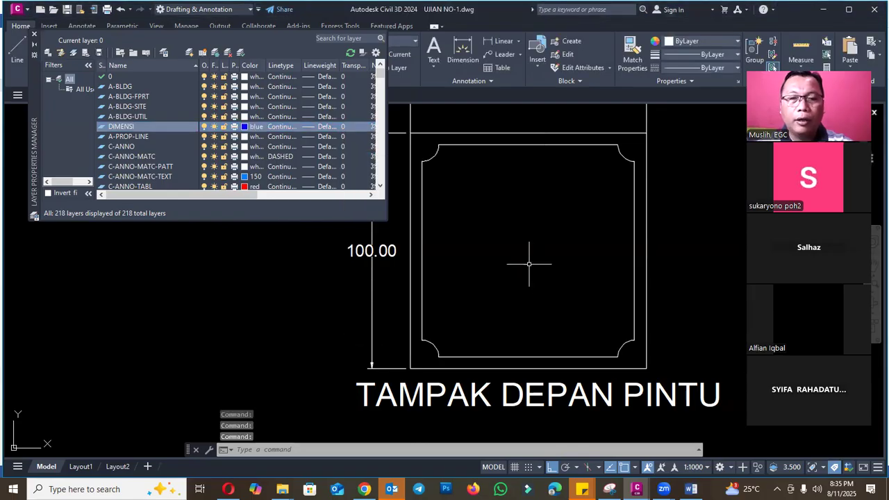
# - Add another new layer directly after the DIMENSI layer
pyautogui.scroll(-5, 521, 278)
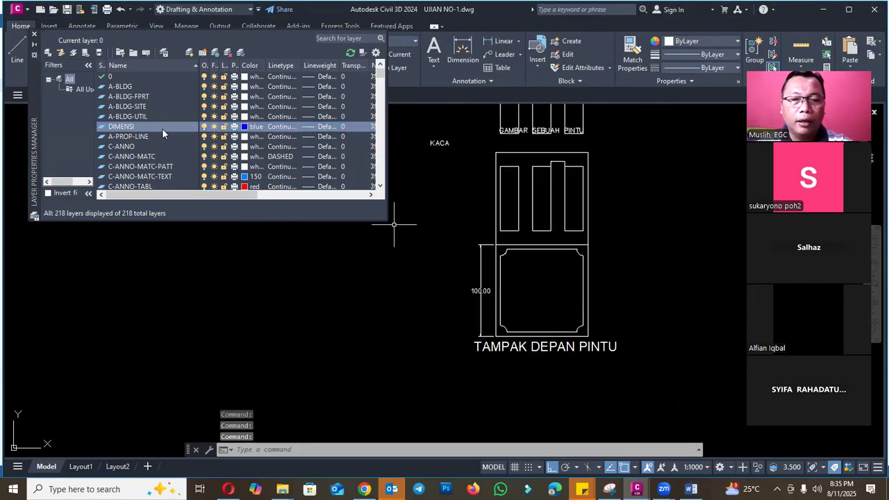
pyautogui.scroll(2, 639, 282)
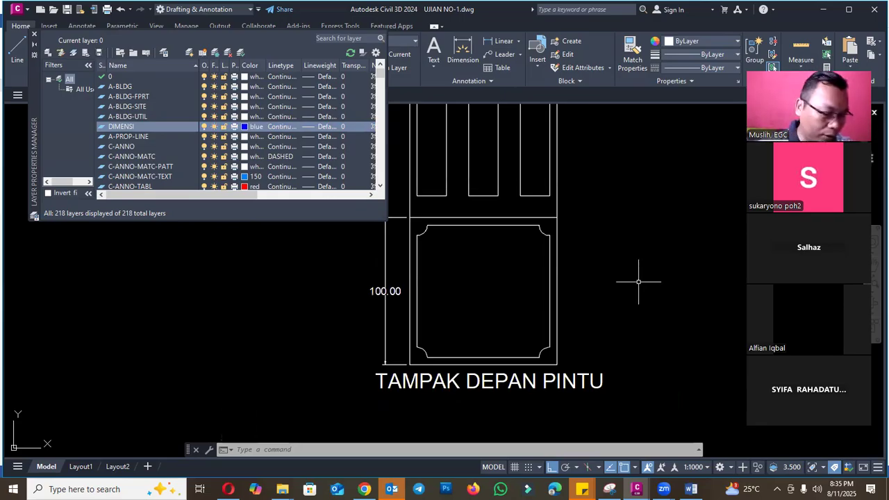
pyautogui.scroll(-4, 639, 282)
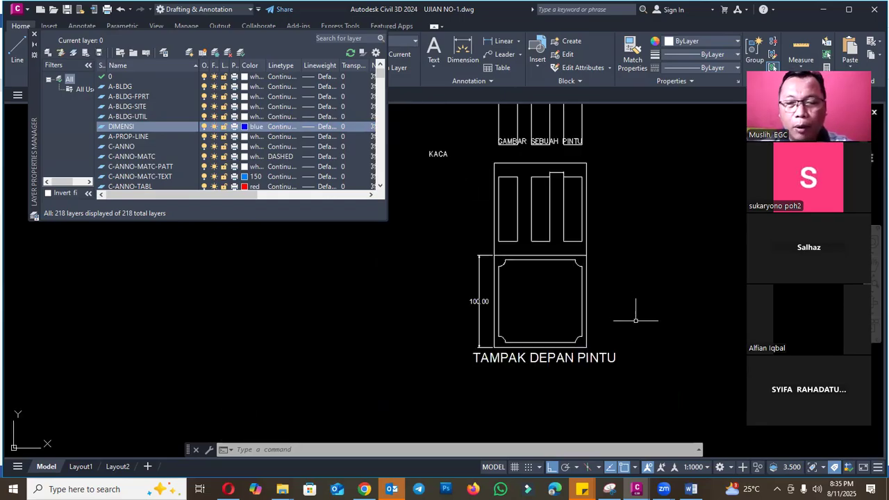
pyautogui.scroll(2, 618, 264)
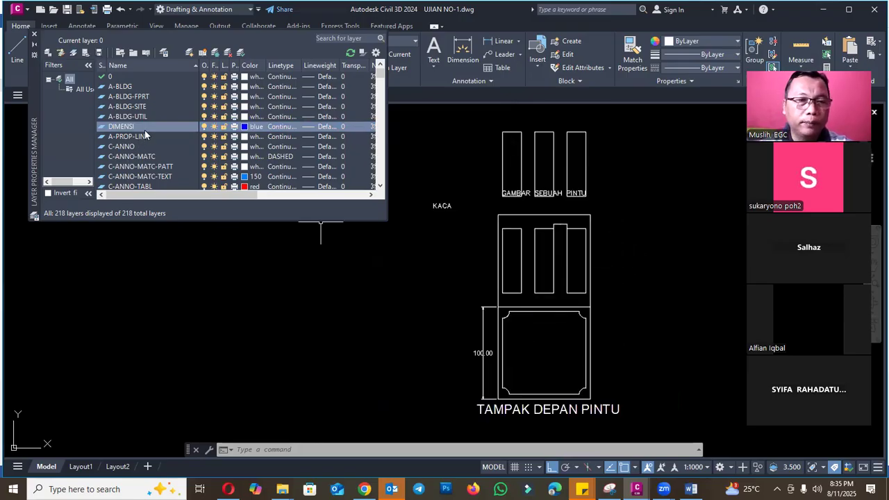
pyautogui.rightClick(146, 135)
pyautogui.click(174, 201)
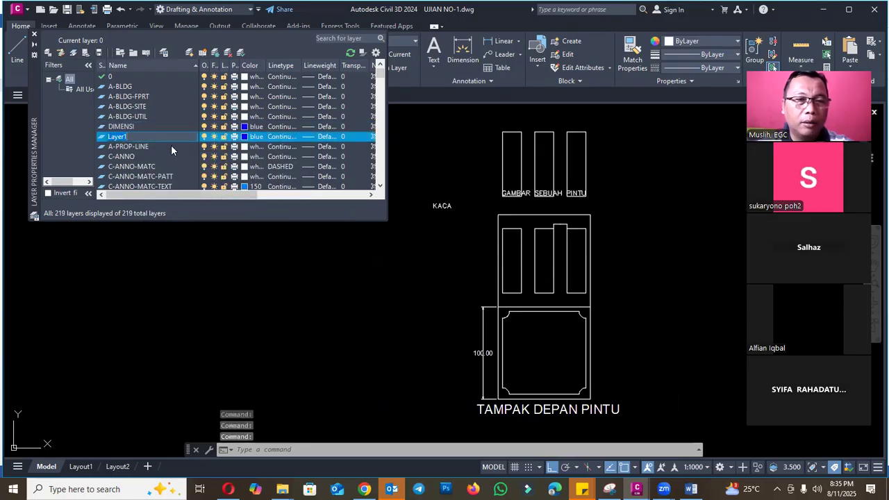
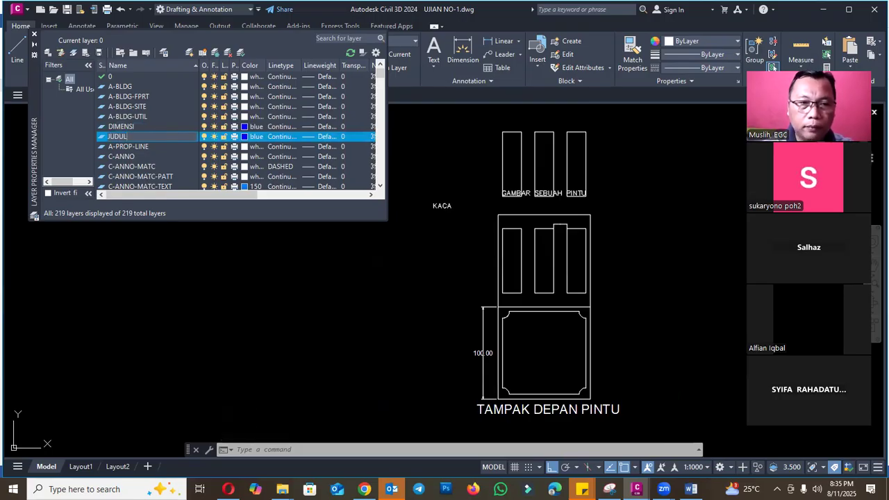
# - Accept the JUDUL layer name and create another new layer named GAMBAR directly after it
pyautogui.click(158, 133)
pyautogui.rightClick(150, 138)
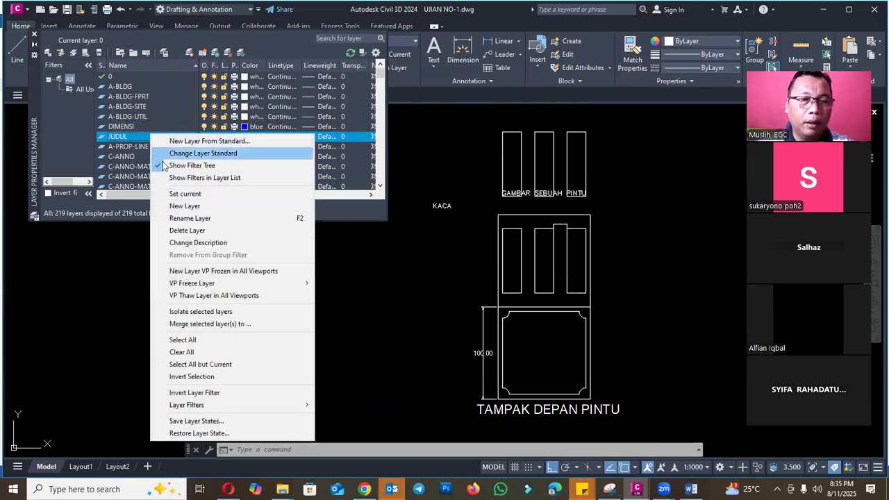
pyautogui.click(186, 205)
pyautogui.write('GAMBAR')
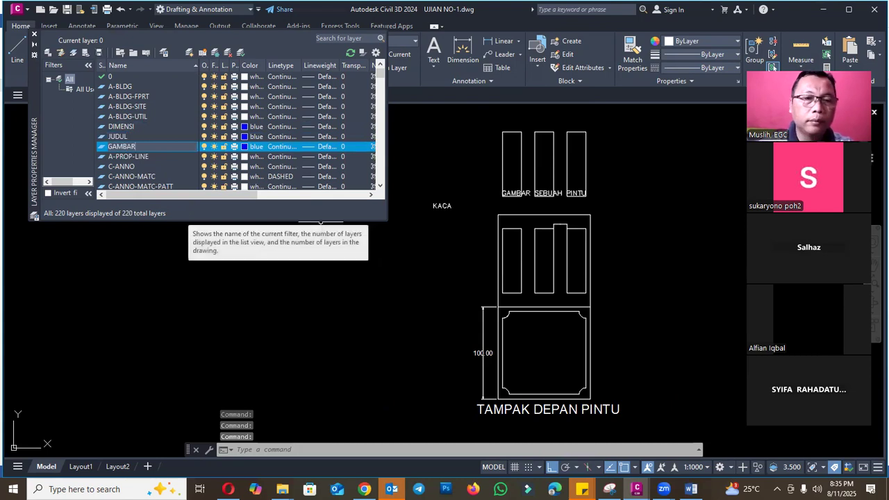
pyautogui.press('Return')
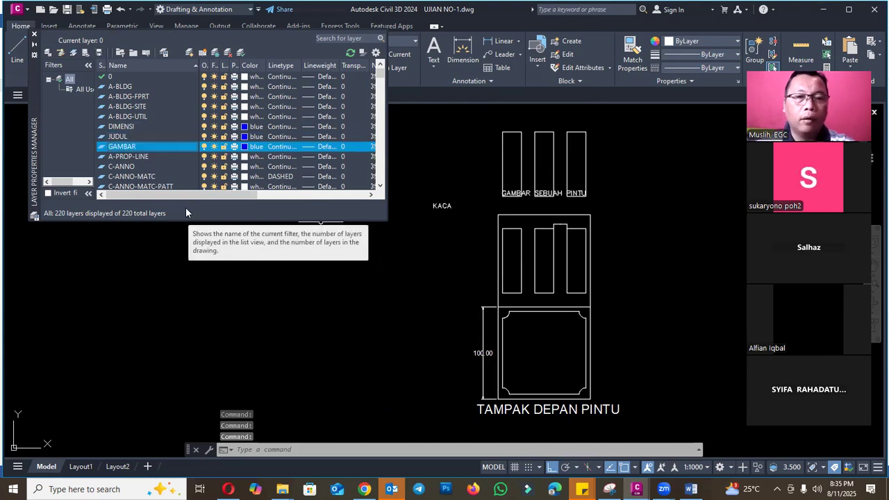
# - Set the GAMBAR layer's colour to white and its lineweight to 0.40 mm
pyautogui.click(247, 148)
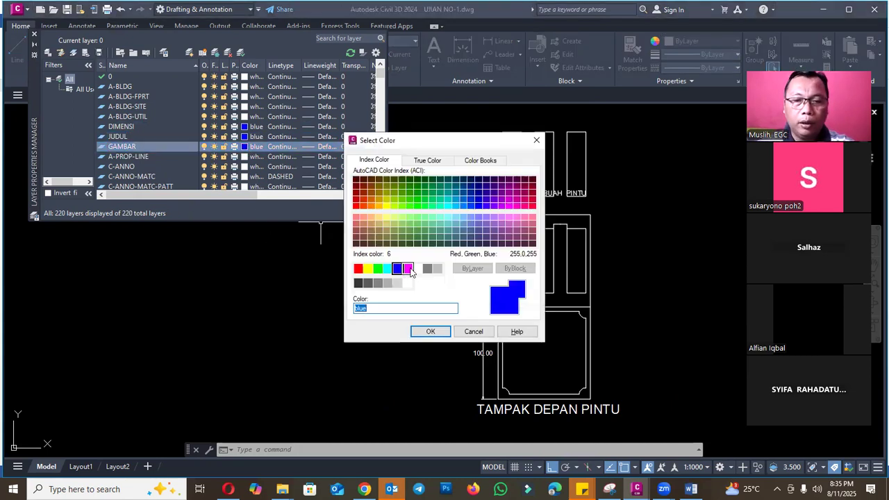
pyautogui.click(417, 268)
pyautogui.click(430, 331)
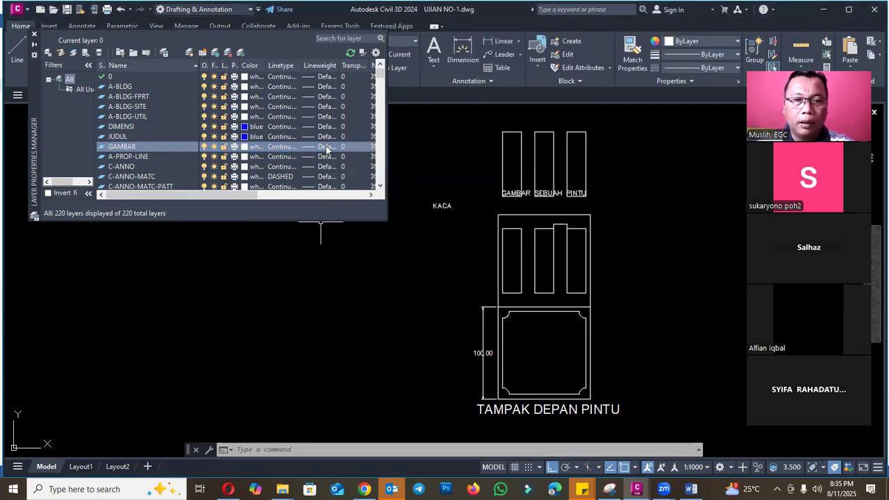
pyautogui.scroll(-1, 468, 241)
pyautogui.click(421, 250)
pyautogui.click(397, 322)
# - Set the JUDUL layer's lineweight to 0.18 mm
pyautogui.click(130, 139)
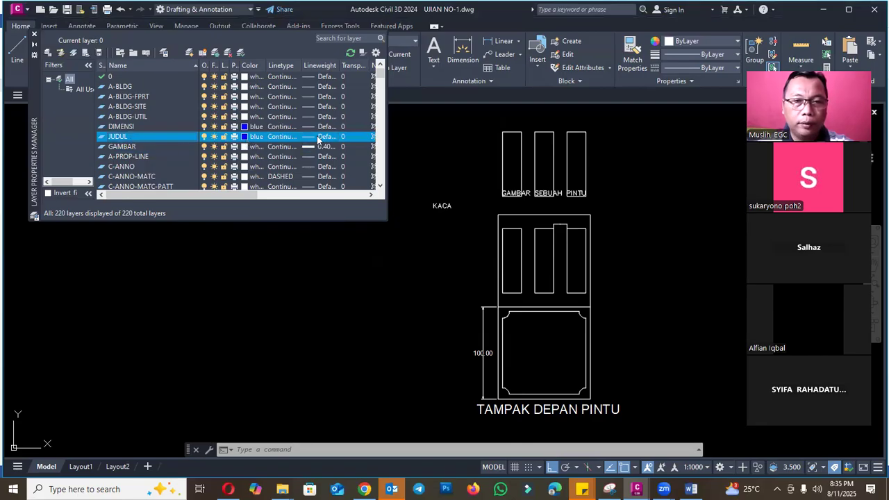
pyautogui.click(318, 137)
pyautogui.click(420, 233)
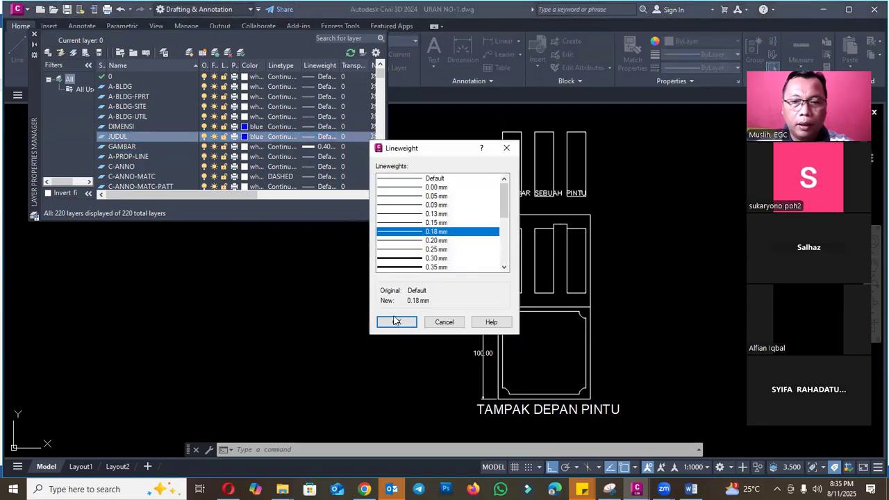
pyautogui.click(395, 321)
# - Set the DIMENSI layer's colour to magenta and its lineweight to 0.09 mm, and close the layer manager
pyautogui.click(165, 128)
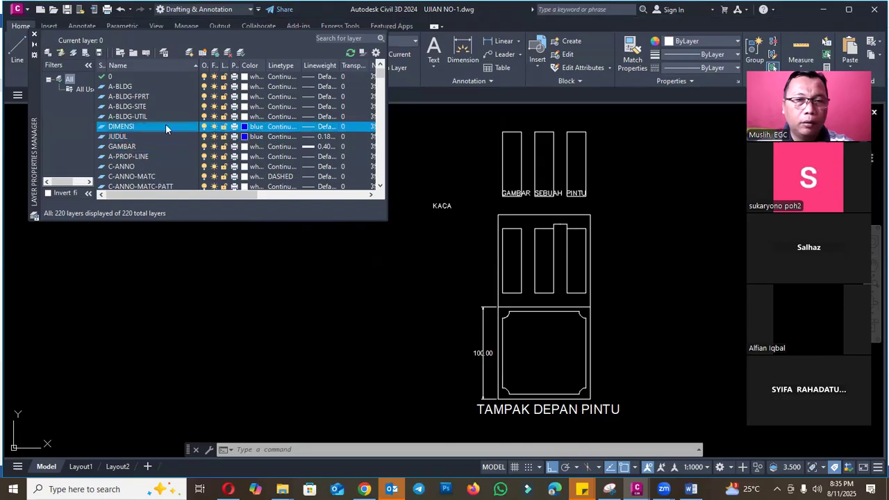
pyautogui.click(257, 127)
pyautogui.click(407, 269)
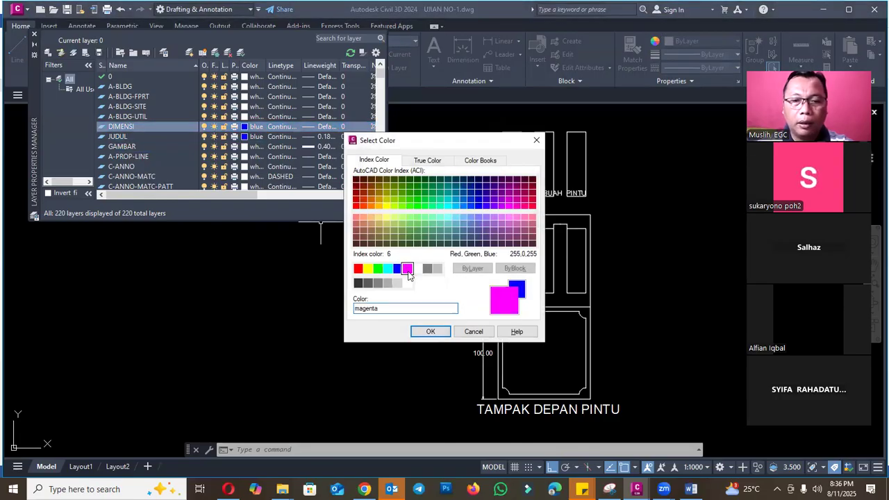
pyautogui.click(431, 331)
pyautogui.click(323, 127)
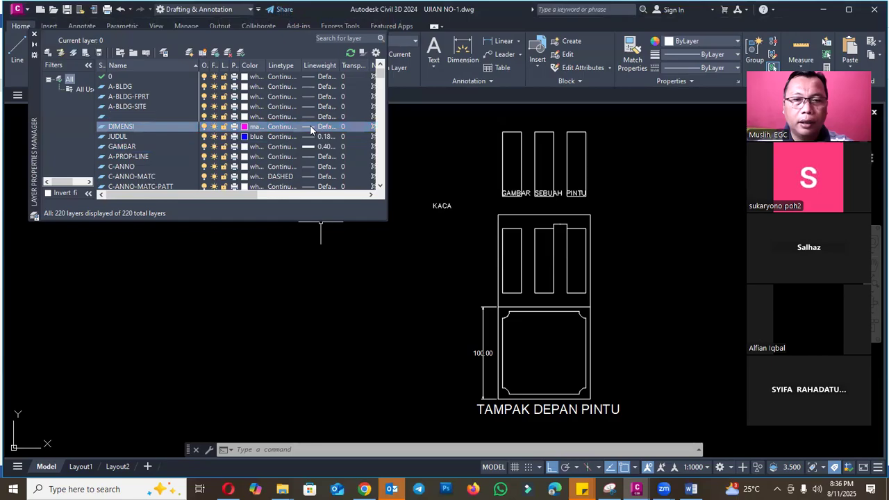
pyautogui.click(411, 205)
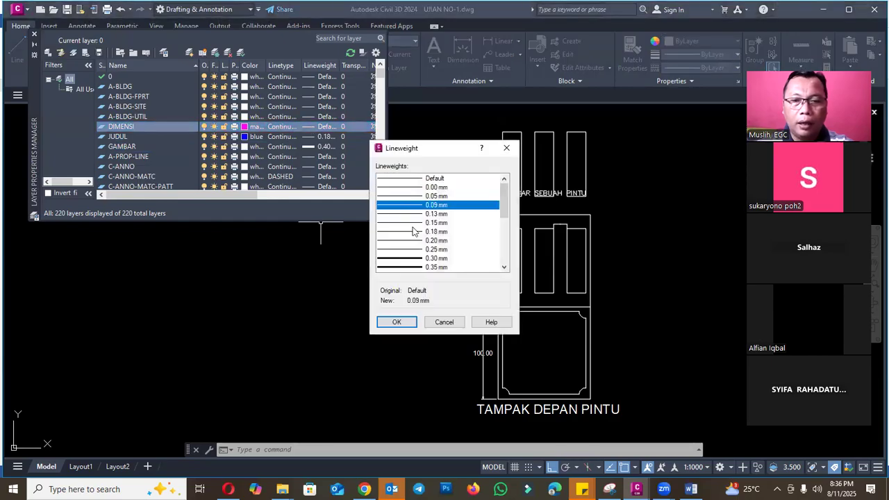
pyautogui.click(396, 322)
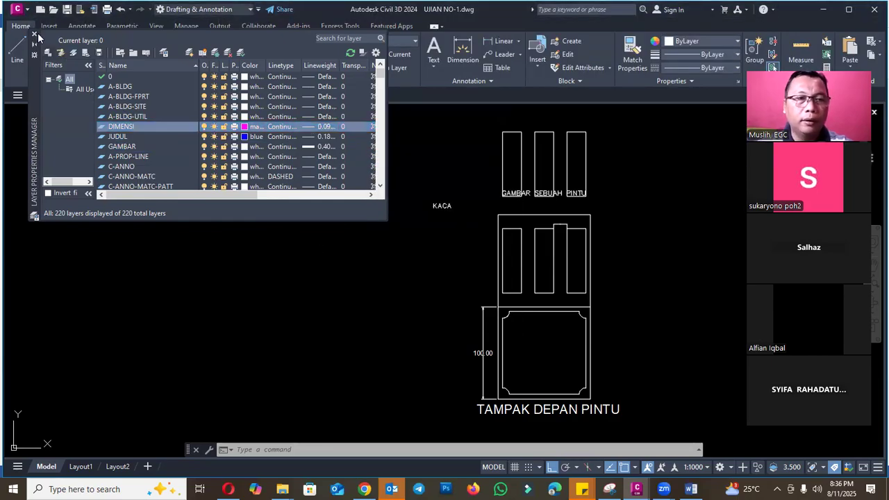
pyautogui.click(34, 34)
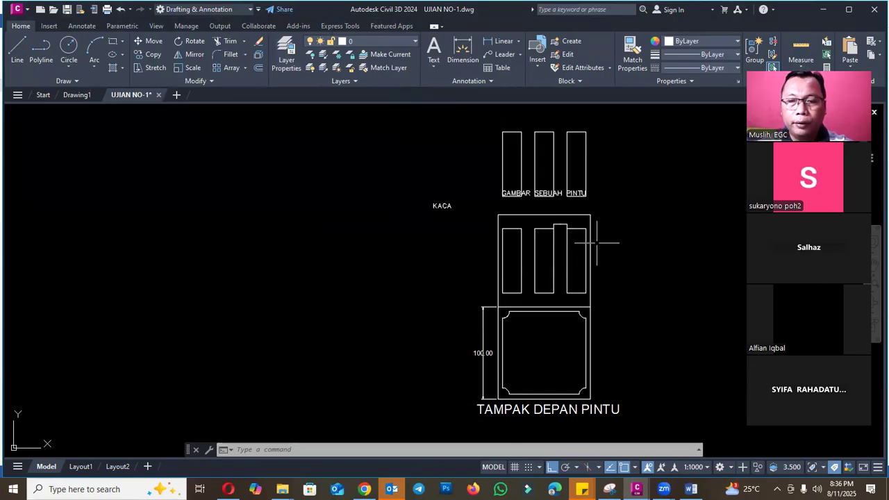
pyautogui.scroll(2, 592, 193)
pyautogui.click(594, 201)
pyautogui.click(412, 146)
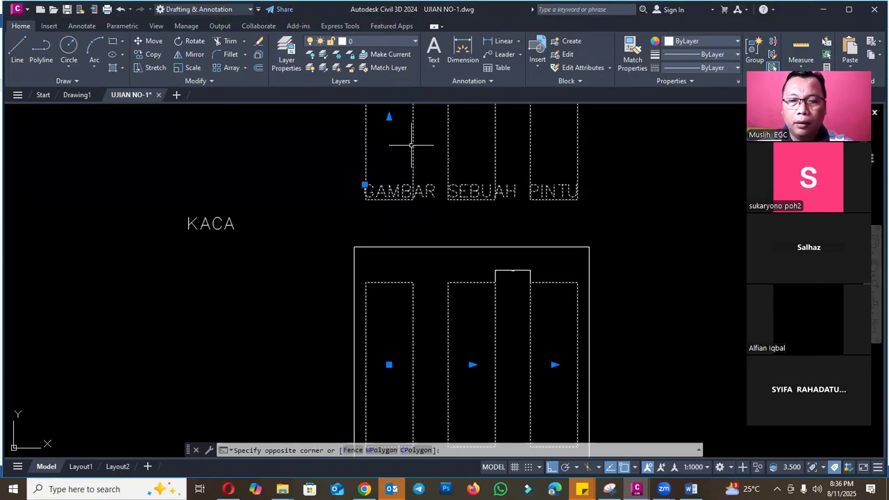
pyautogui.scroll(-3, 417, 212)
pyautogui.rightClick(433, 142)
pyautogui.press('Escape')
pyautogui.press('Escape')
# - Reduce the rectangular array of narrow door panels to 1 row and explode the array into separate objects
pyautogui.click(426, 127)
pyautogui.click(425, 127)
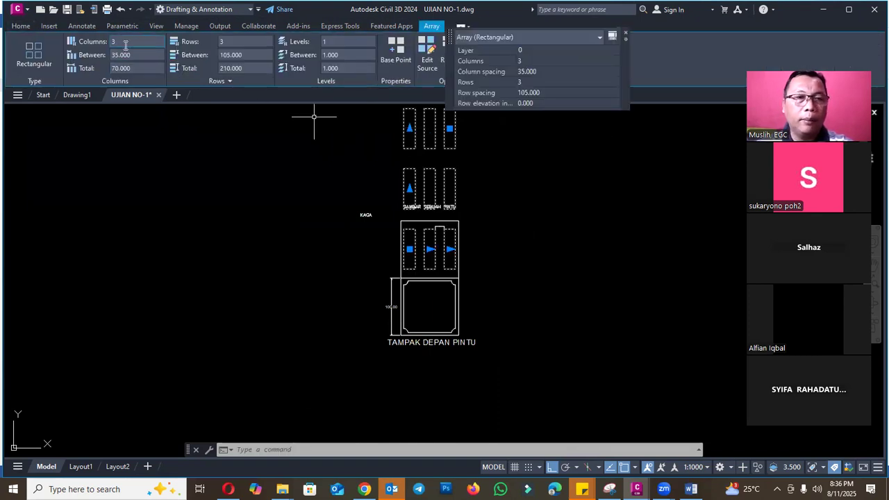
pyautogui.write('0')
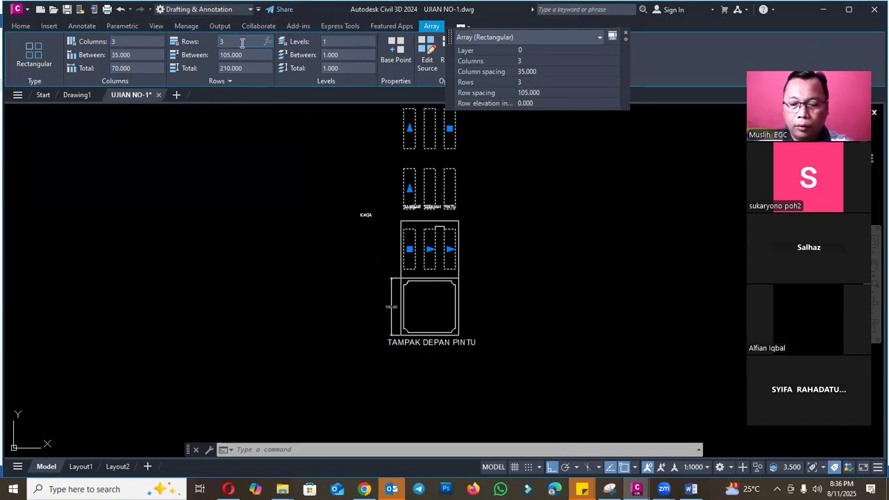
pyautogui.press('Return')
pyautogui.click(317, 119)
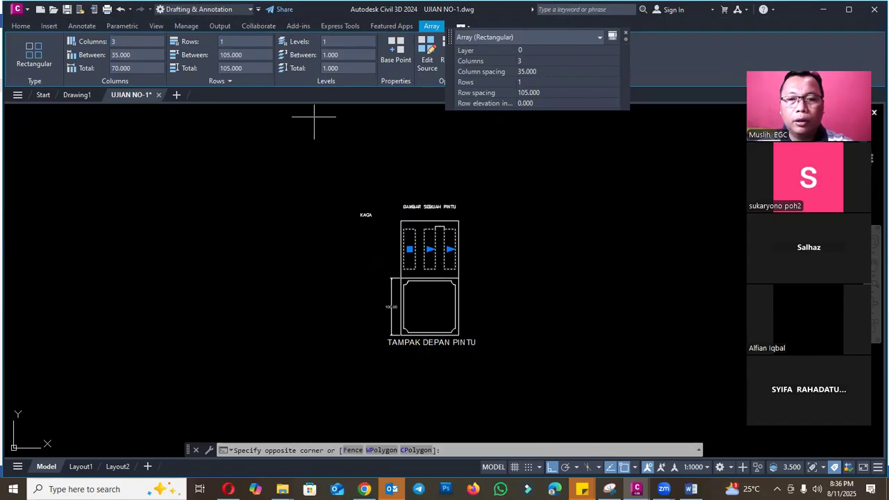
pyautogui.write('X')
pyautogui.press('Return')
pyautogui.scroll(8, 450, 229)
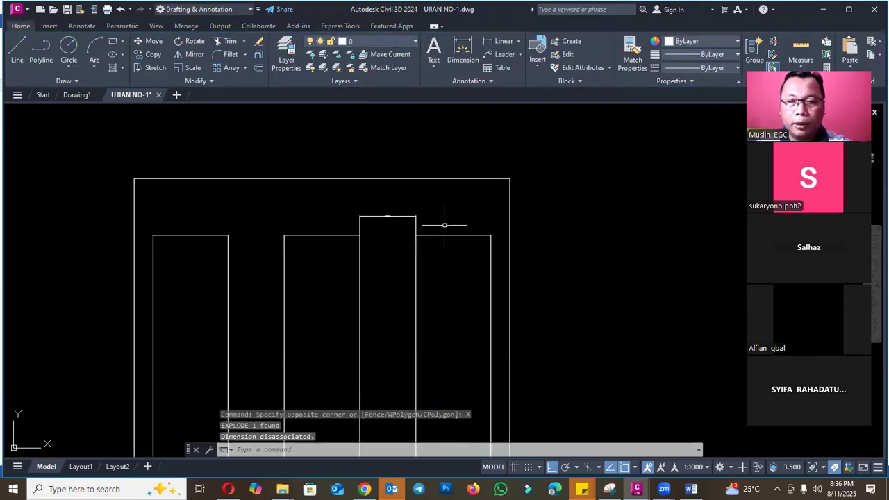
pyautogui.press('Escape')
pyautogui.click(421, 219)
pyautogui.click(411, 210)
pyautogui.scroll(-6, 473, 173)
pyautogui.press('Escape')
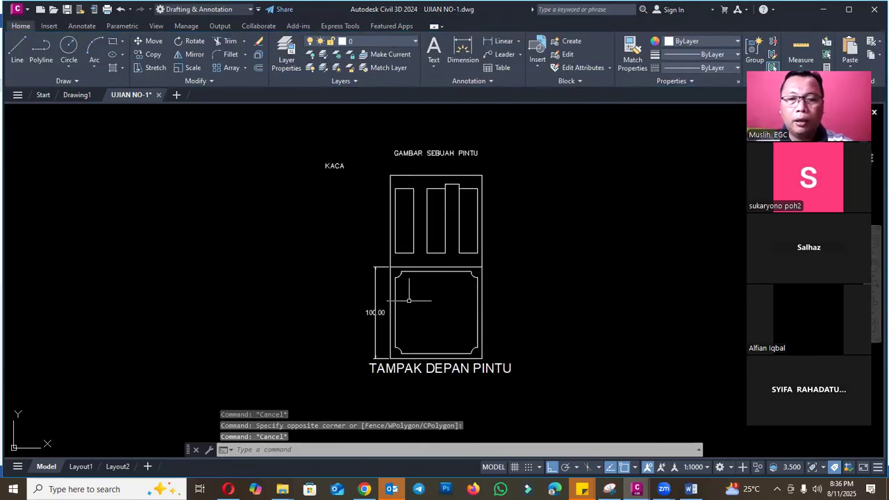
pyautogui.scroll(2, 354, 282)
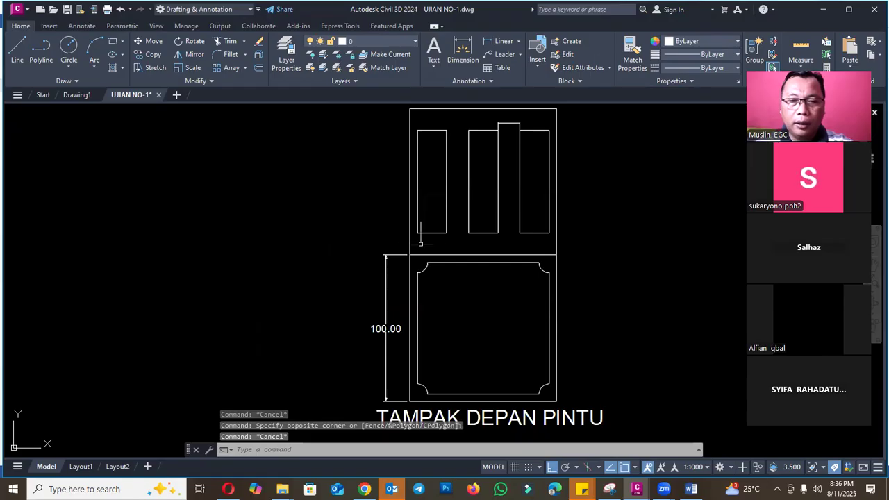
pyautogui.scroll(-4, 490, 219)
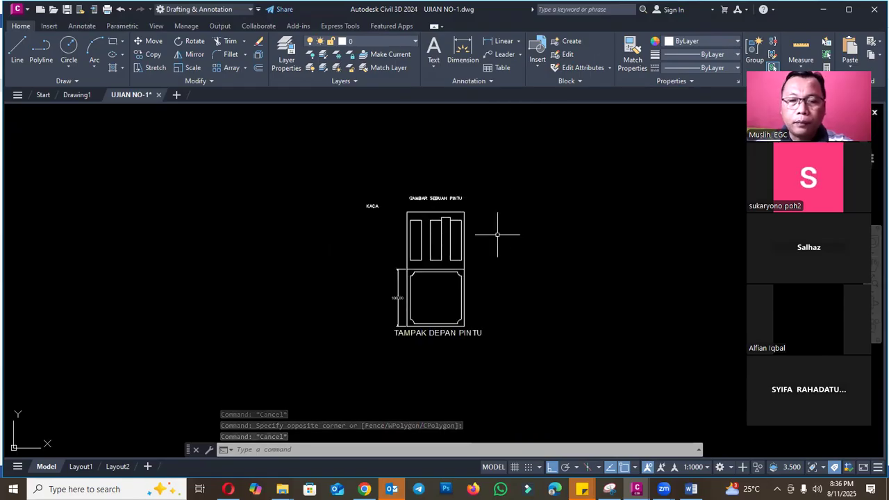
# - Select the door outline and all similar polylines, and assign them to the GAMBAR layer
pyautogui.scroll(4, 476, 230)
pyautogui.click(456, 197)
pyautogui.rightClick(456, 199)
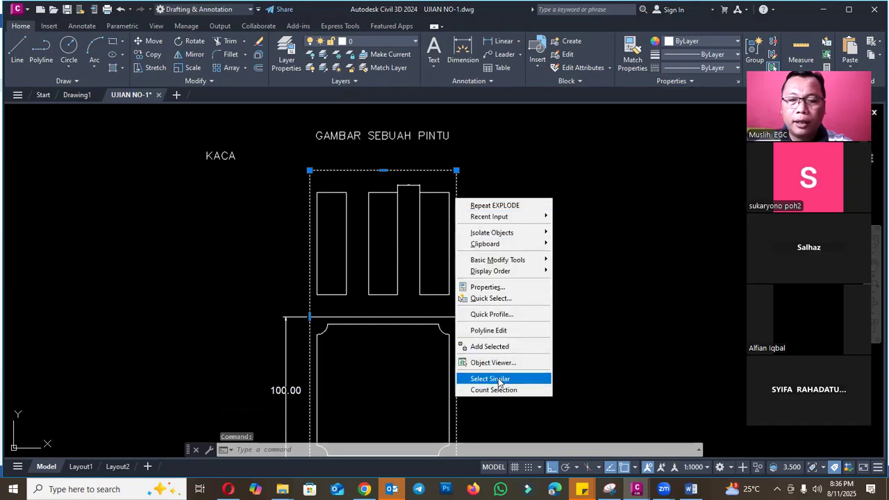
pyautogui.click(499, 382)
pyautogui.scroll(-2, 483, 187)
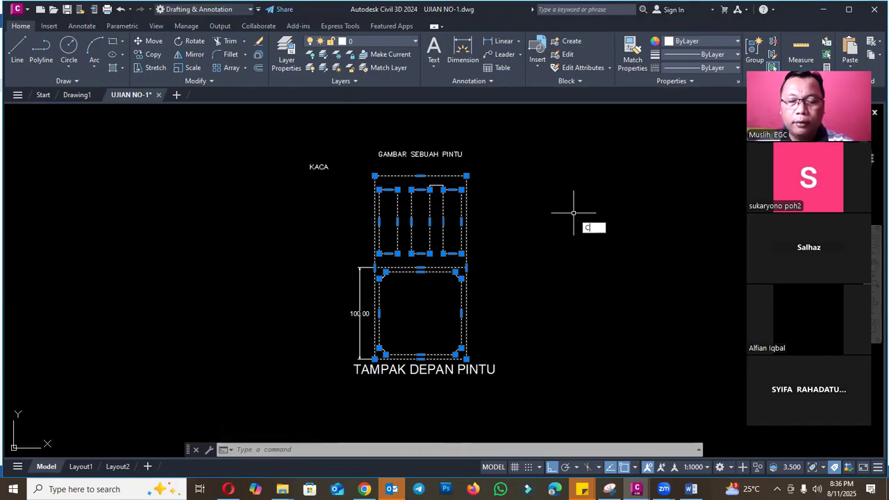
pyautogui.write('h')
pyautogui.press('Return')
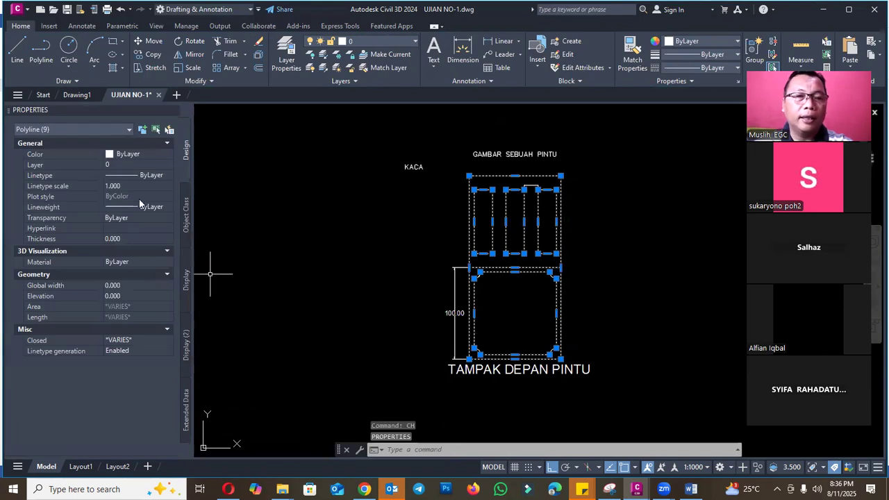
pyautogui.click(152, 164)
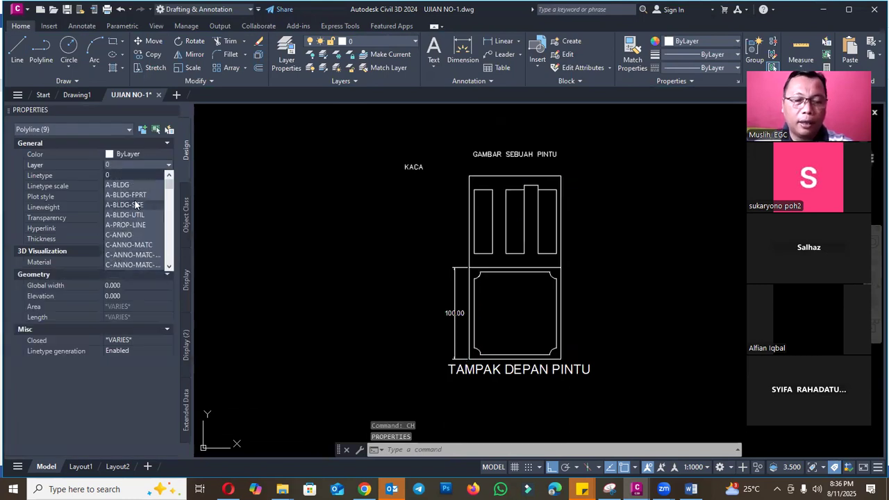
pyautogui.press('g')
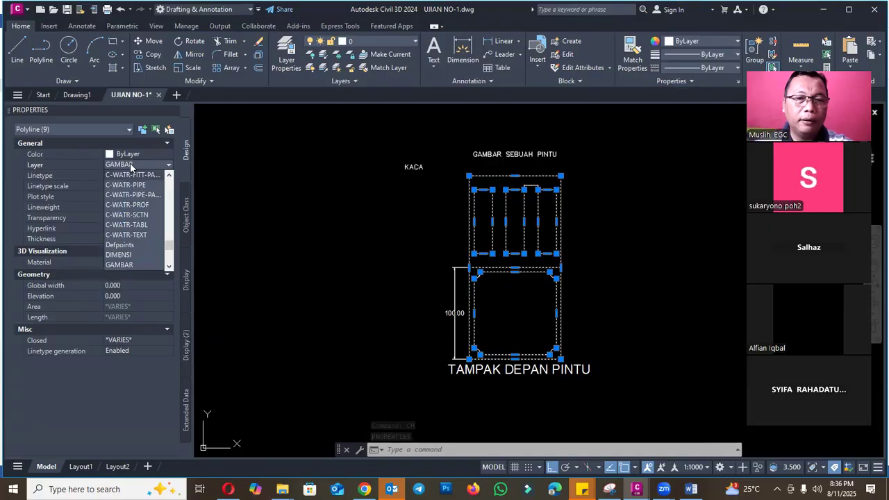
pyautogui.click(130, 165)
pyautogui.press('Escape')
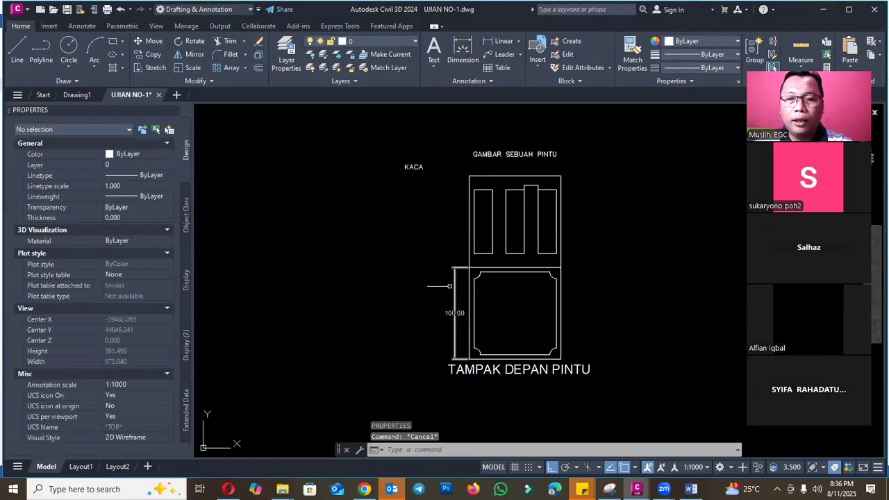
# - Select the vertical dimension beside the lower door panel with all similar dimensions, and assign them to the DIMENSI layer
pyautogui.click(454, 286)
pyautogui.rightClick(453, 286)
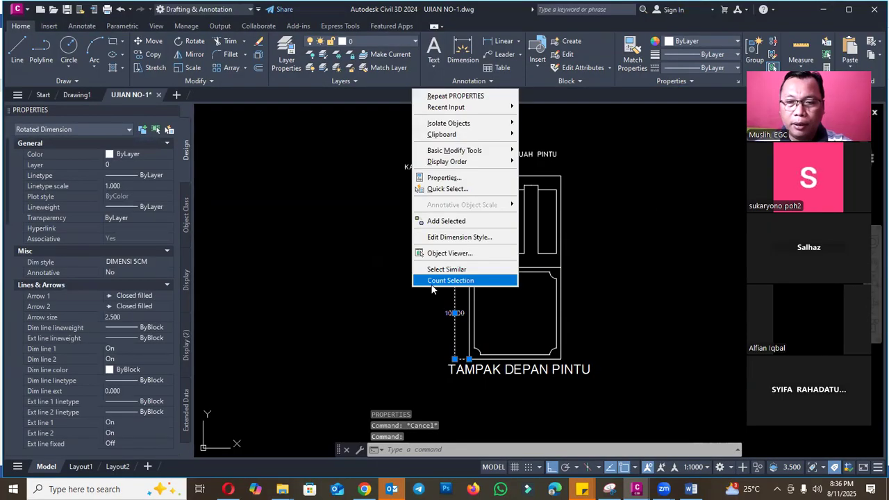
pyautogui.click(448, 272)
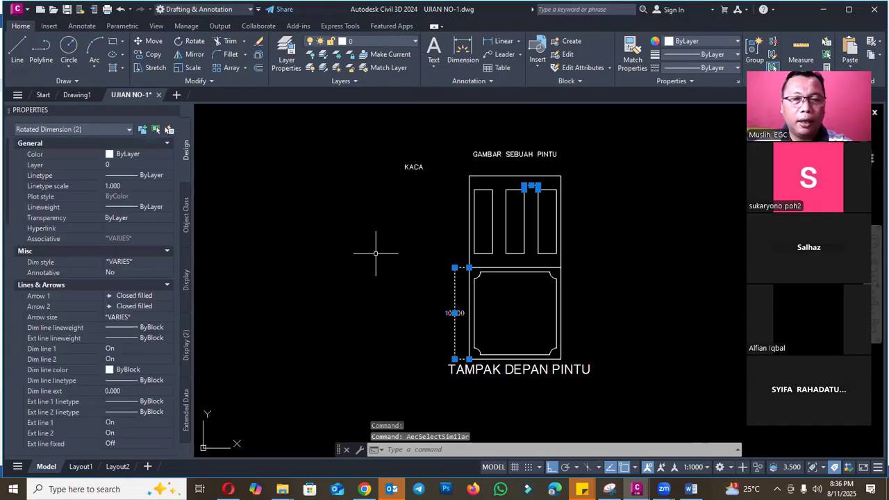
pyautogui.click(129, 165)
pyautogui.click(128, 165)
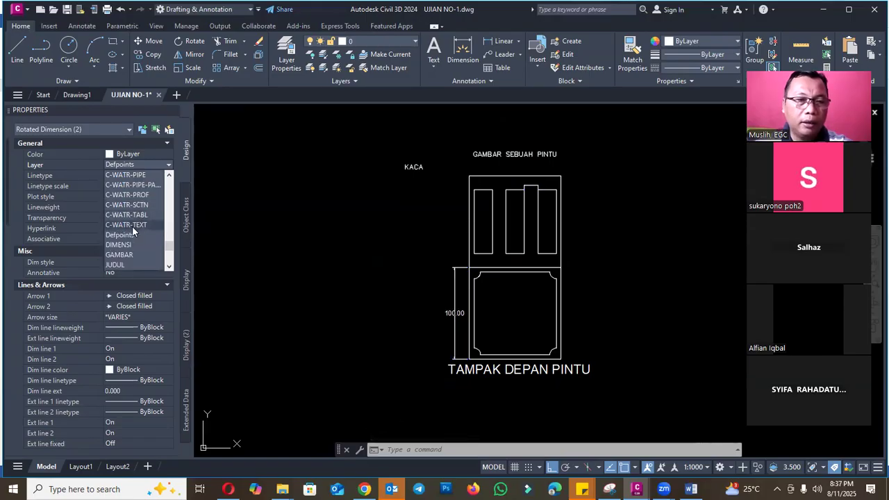
pyautogui.scroll(-1, 132, 232)
pyautogui.click(131, 245)
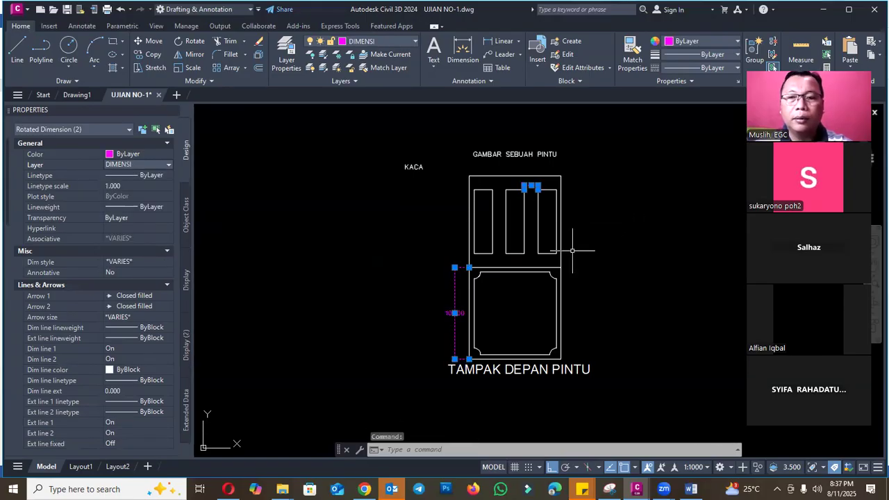
pyautogui.press('Escape')
pyautogui.click(538, 370)
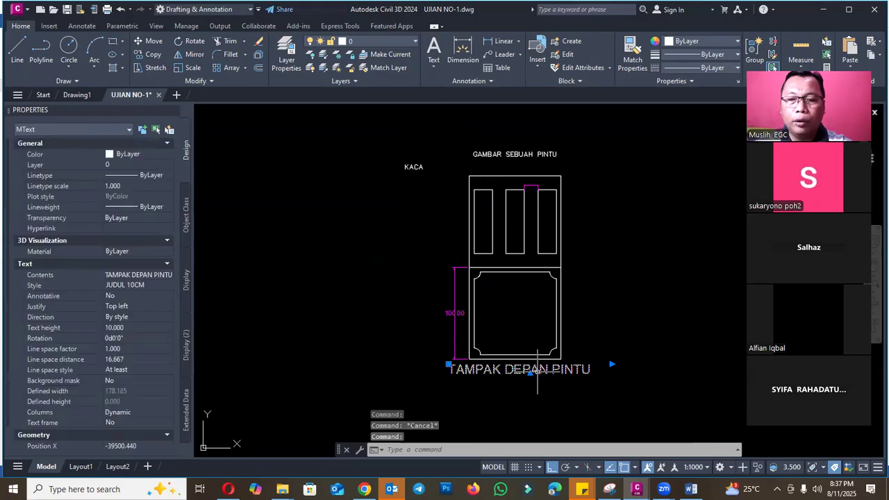
pyautogui.rightClick(538, 371)
pyautogui.click(585, 354)
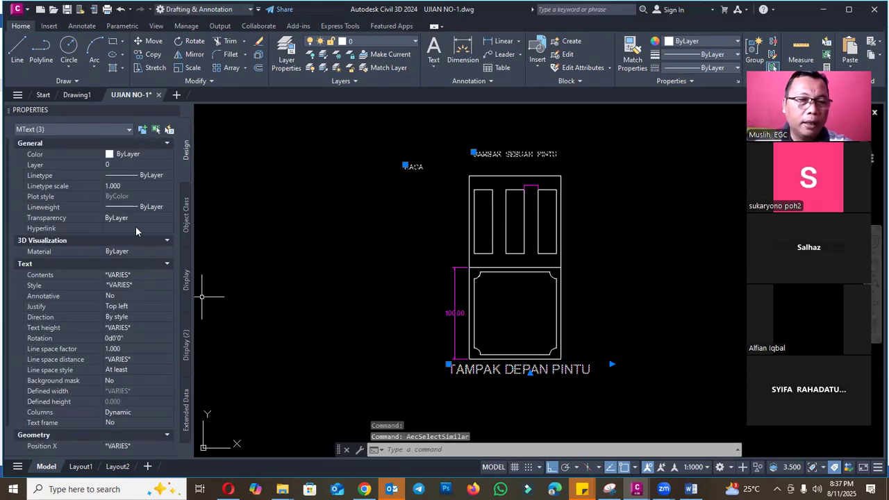
pyautogui.click(145, 164)
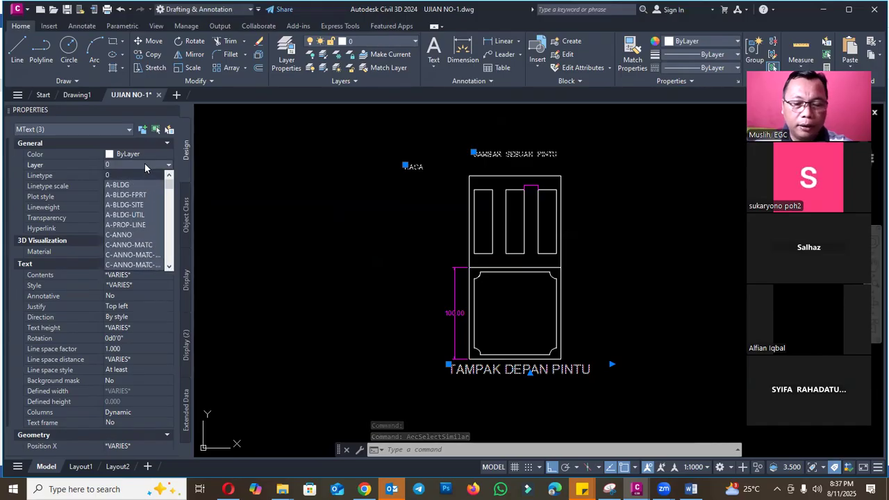
pyautogui.click(145, 167)
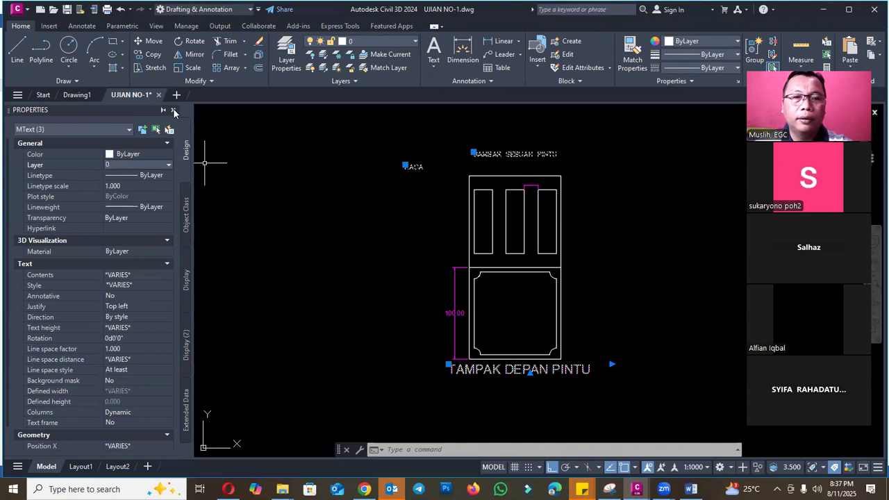
# - Close the Properties palette and clear the text selection
pyautogui.click(173, 111)
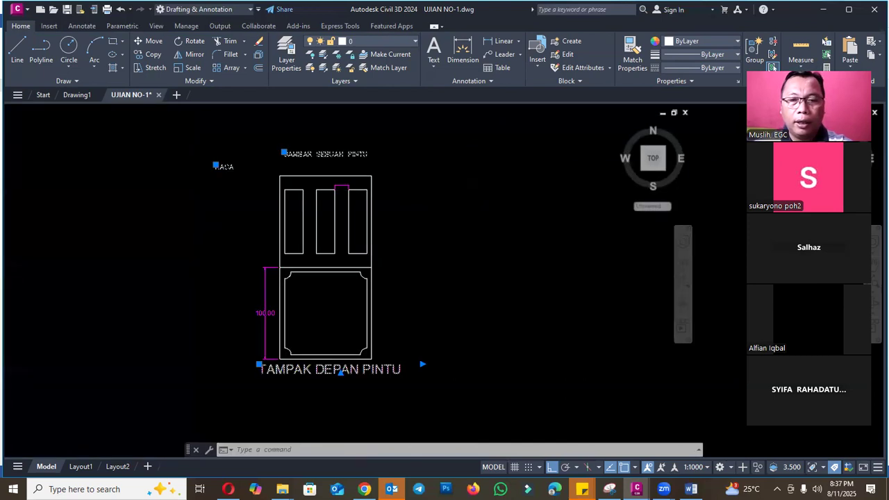
pyautogui.press('Escape')
pyautogui.press('Escape')
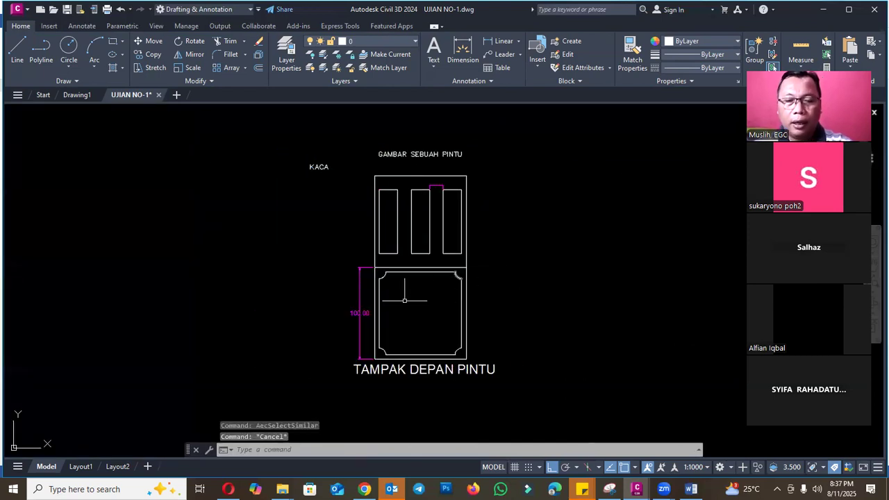
# - Match the properties of the vertical dimension beside the lower door panel onto the small dimension between the upper panels
pyautogui.scroll(6, 356, 308)
pyautogui.scroll(-4, 351, 292)
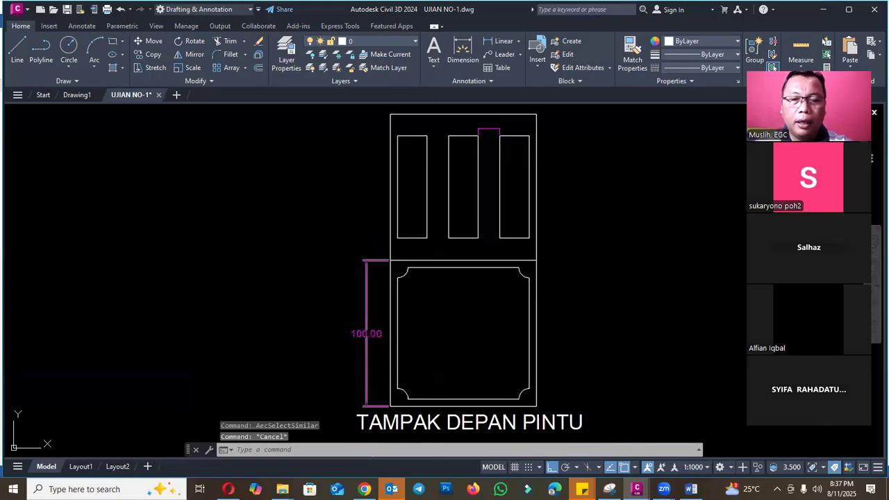
pyautogui.write('ma')
pyautogui.press('Return')
pyautogui.click(357, 333)
pyautogui.scroll(-4, 359, 352)
pyautogui.scroll(8, 418, 254)
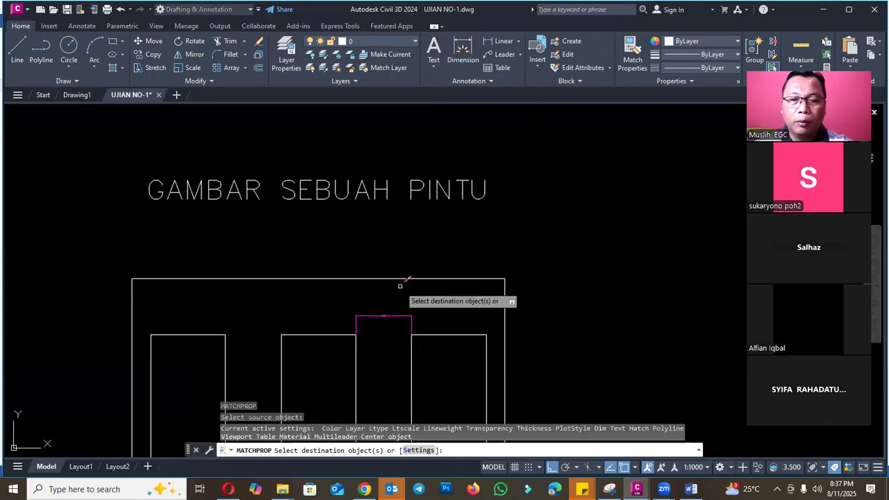
pyautogui.click(397, 309)
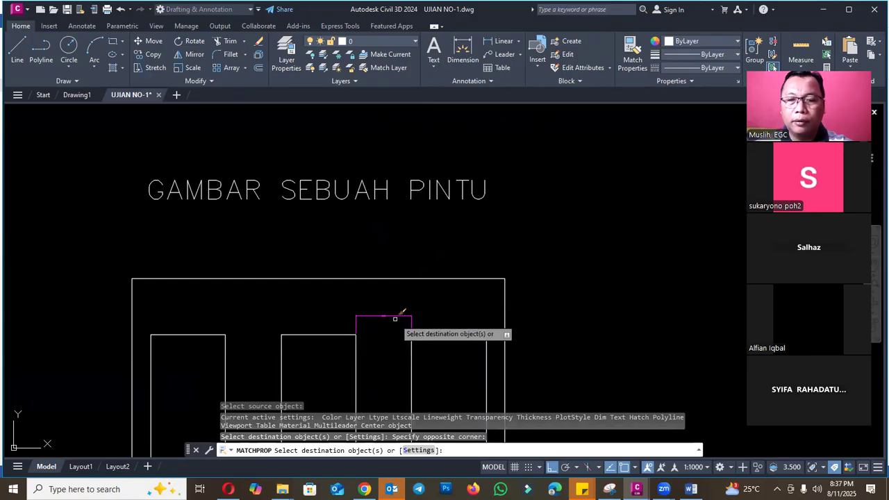
pyautogui.click(393, 317)
pyautogui.scroll(4, 443, 325)
pyautogui.press('Escape')
pyautogui.scroll(-2, 516, 284)
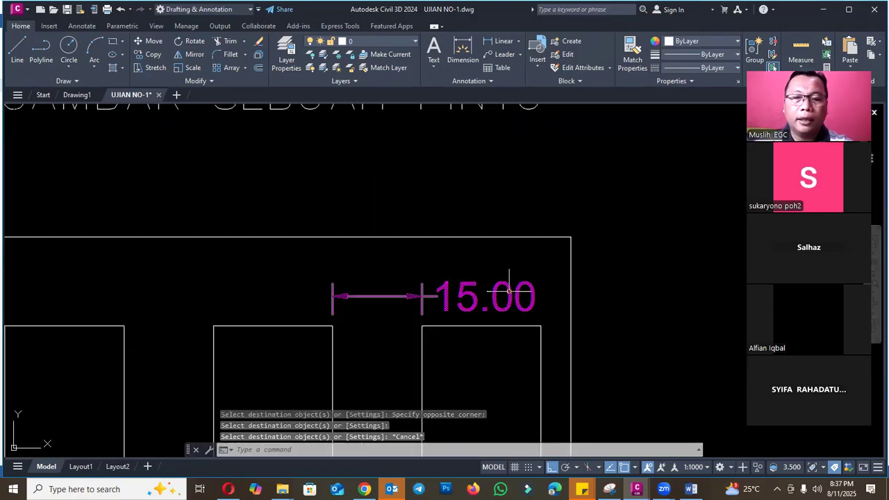
# - Move the text of the dimension between the middle and right upper panels to the middle of its dimension line
pyautogui.click(509, 291)
pyautogui.click(486, 296)
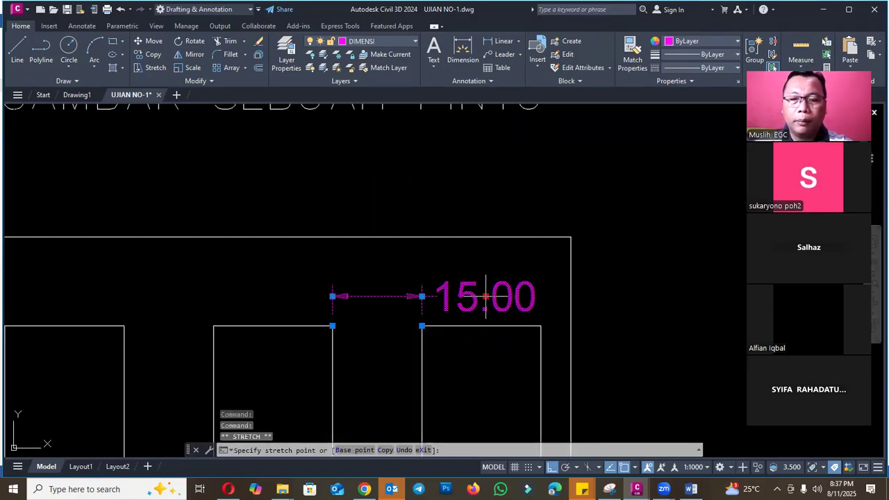
pyautogui.click(377, 296)
pyautogui.press('Escape')
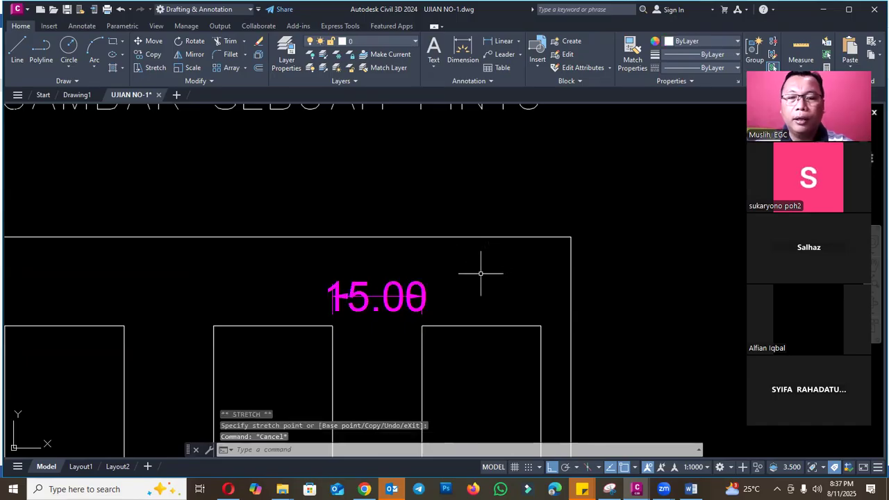
# - Raise the dimension line of the dimension between the upper panels to just below the door's top edge
pyautogui.click(425, 287)
pyautogui.click(377, 296)
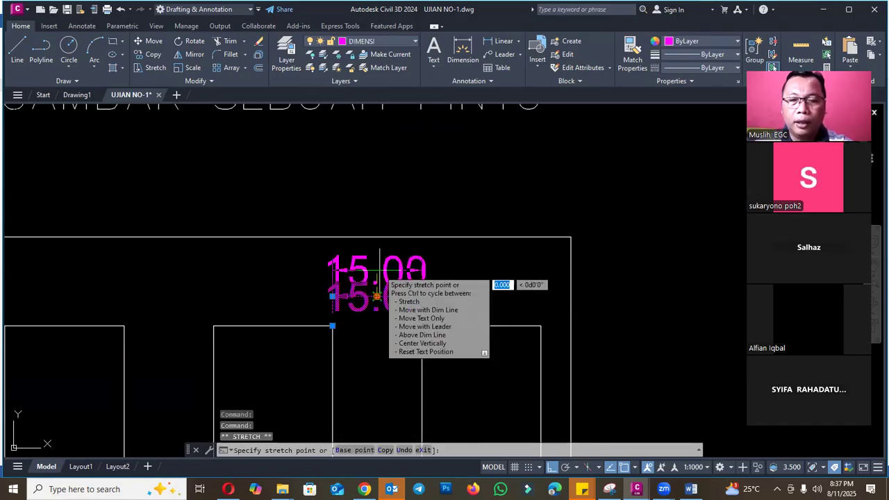
pyautogui.press('Escape')
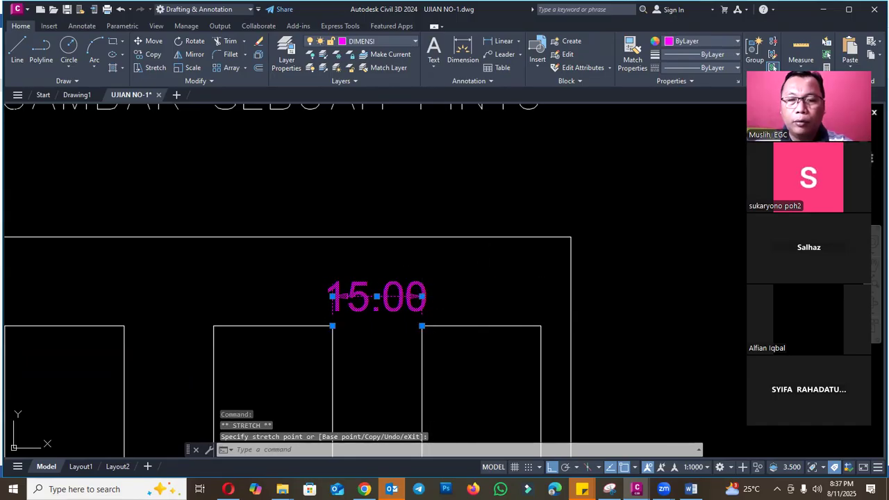
pyautogui.scroll(4, 423, 264)
pyautogui.scroll(-3, 498, 287)
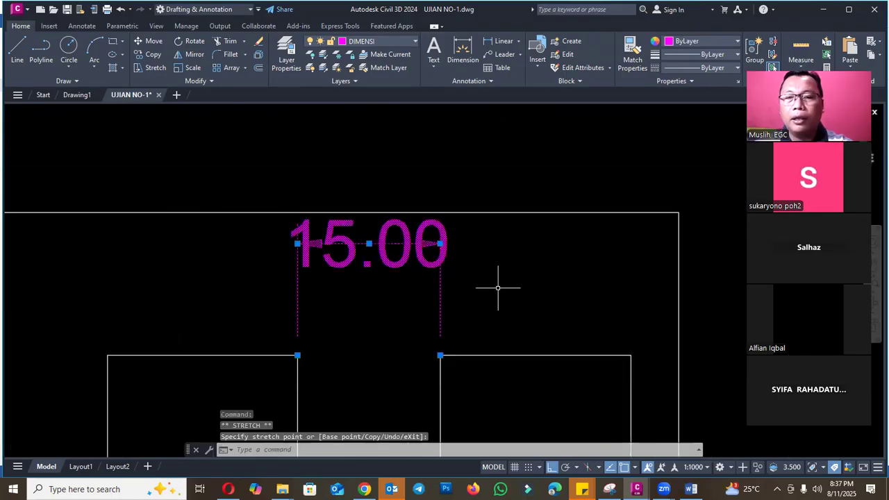
pyautogui.scroll(-2, 498, 287)
pyautogui.press('Escape')
pyautogui.scroll(-1, 500, 280)
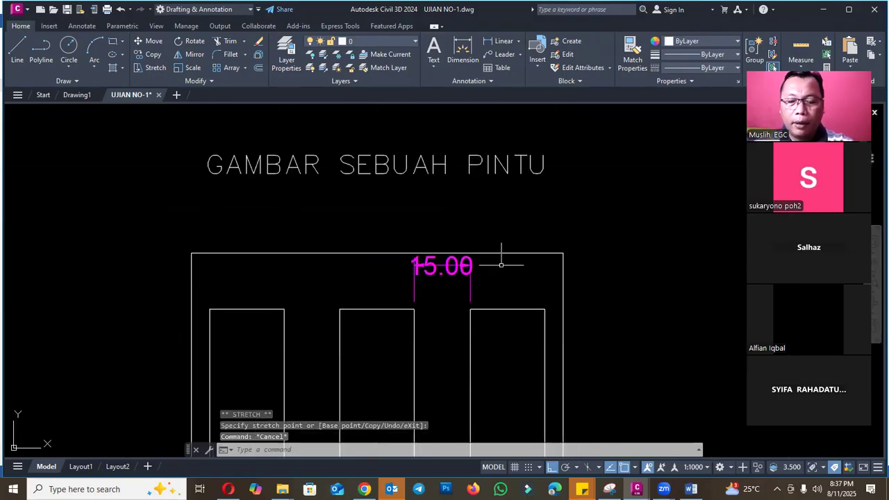
# - Move the dimension between the upper panels straight up, above the door's top edge
pyautogui.press('Return')
pyautogui.click(467, 270)
pyautogui.press('Return')
pyautogui.click(653, 322)
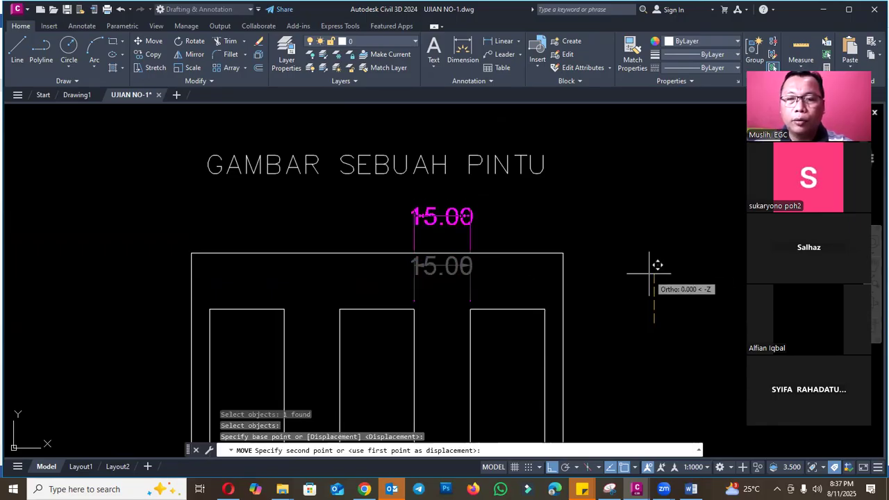
pyautogui.click(646, 264)
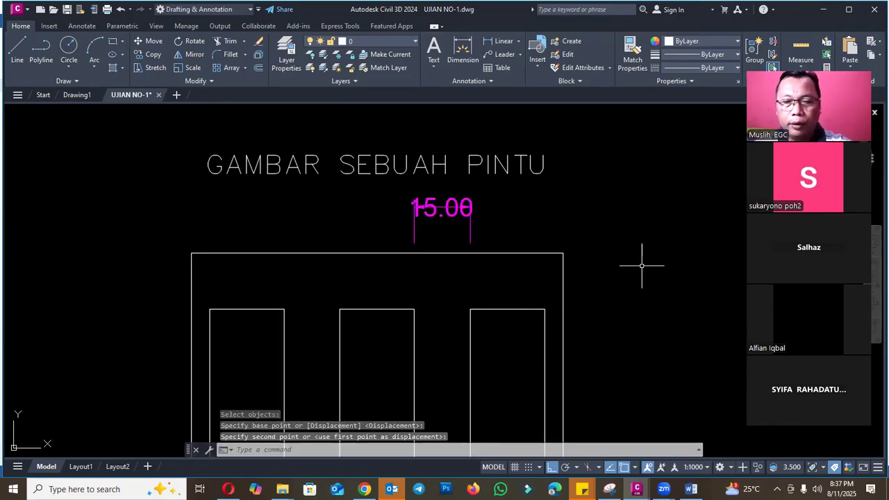
# - Add a linear dimension for the middle upper panel's width, with its dimension line on the door's top edge
pyautogui.scroll(-1, 642, 266)
pyautogui.scroll(1, 449, 263)
pyautogui.write('dli')
pyautogui.press('Return')
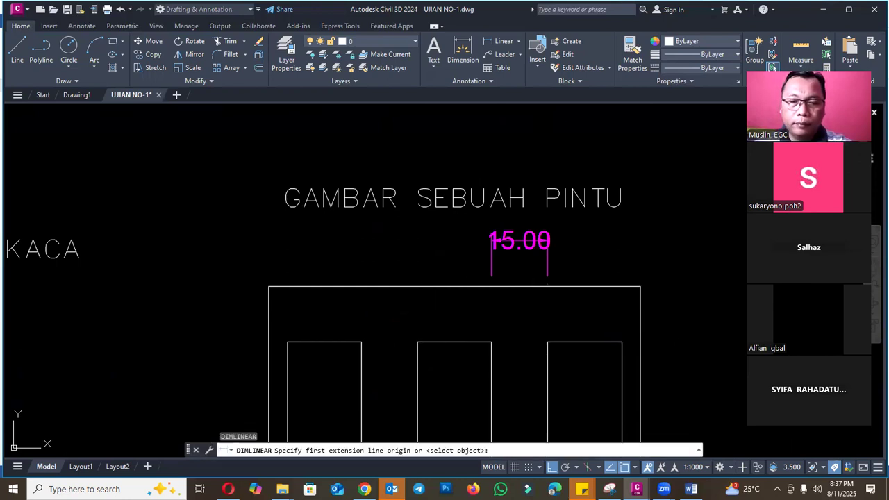
pyautogui.click(418, 342)
pyautogui.scroll(2, 482, 335)
pyautogui.click(492, 341)
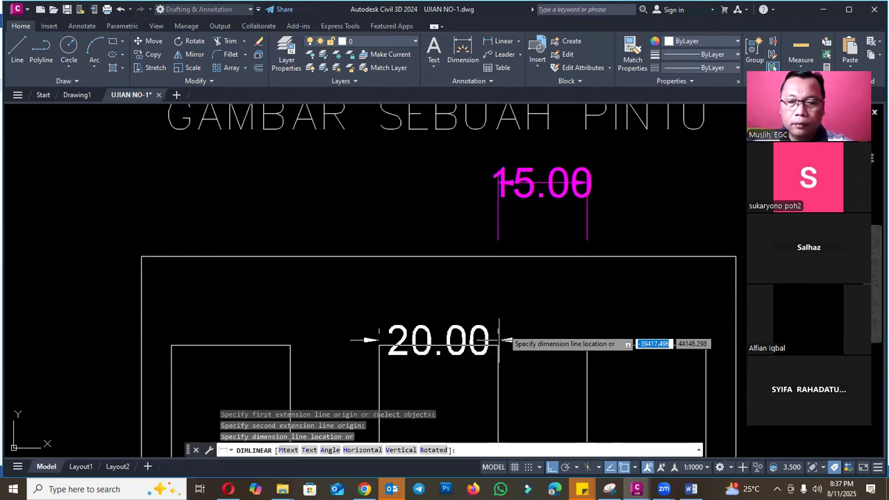
pyautogui.click(497, 257)
pyautogui.press('Return')
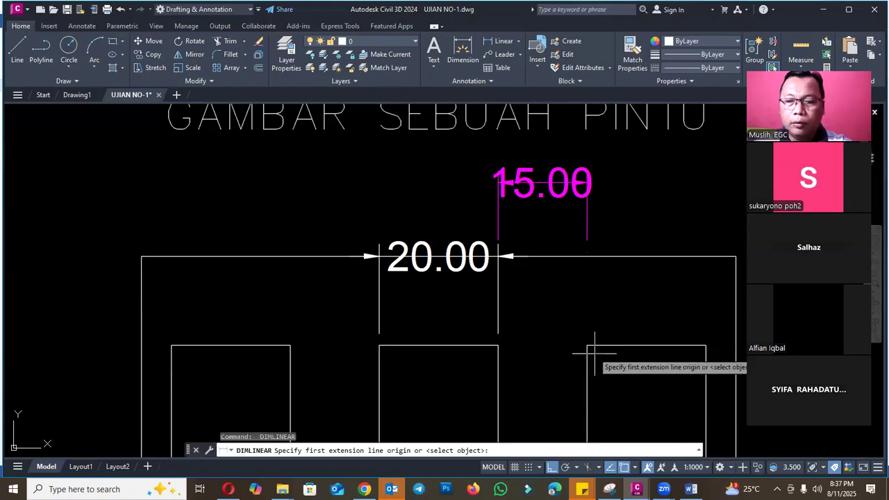
pyautogui.click(587, 345)
pyautogui.press('Escape')
pyautogui.click(526, 182)
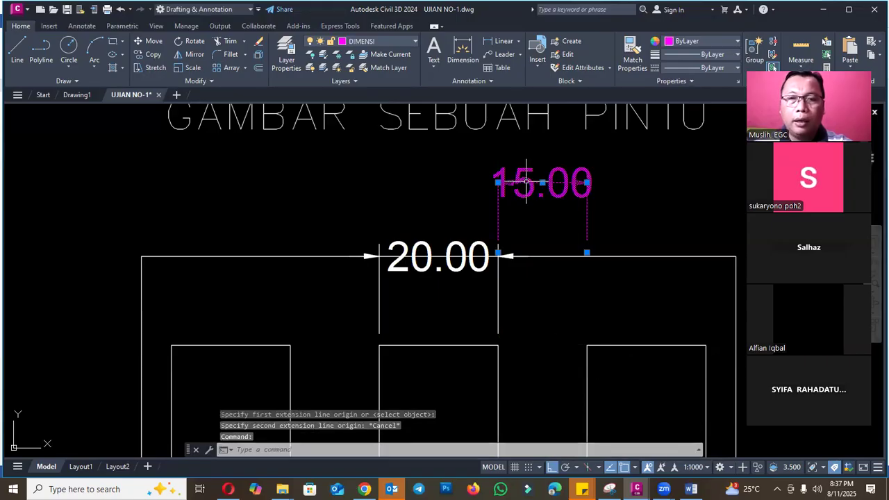
pyautogui.press('Escape')
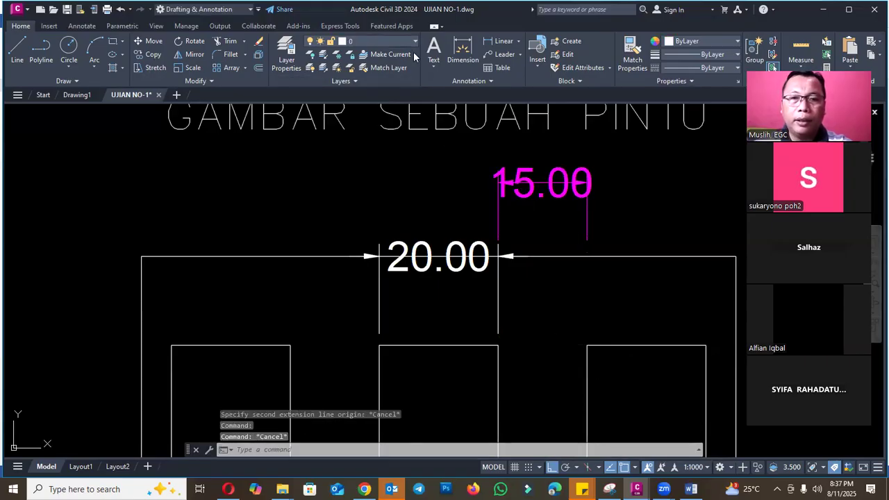
# - Make DIMENSI the current layer with nothing selected
pyautogui.click(415, 42)
pyautogui.scroll(-5, 411, 121)
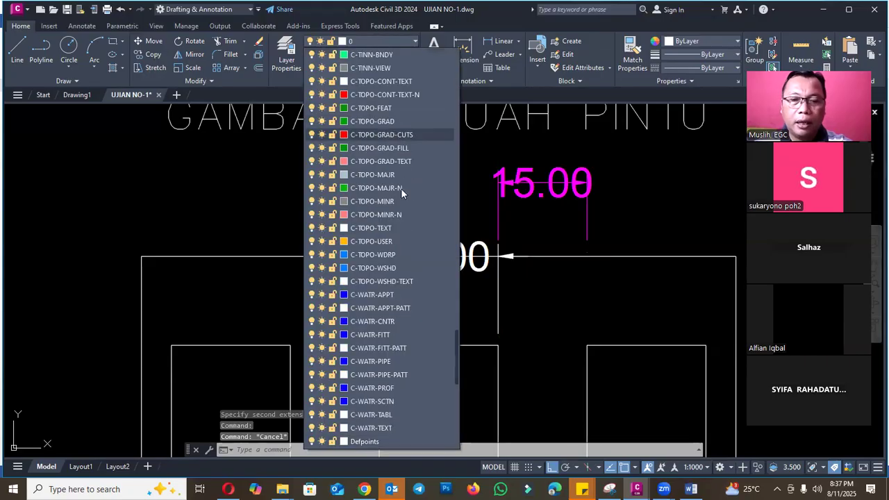
pyautogui.scroll(-2, 383, 248)
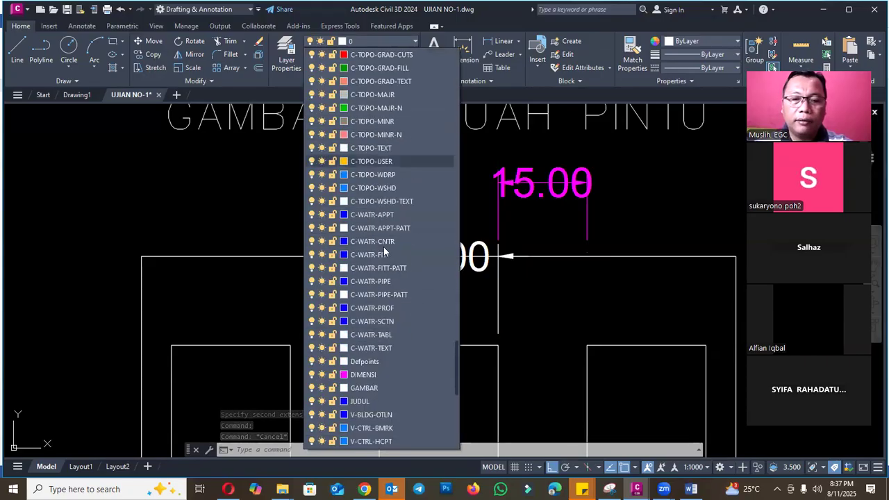
pyautogui.click(371, 214)
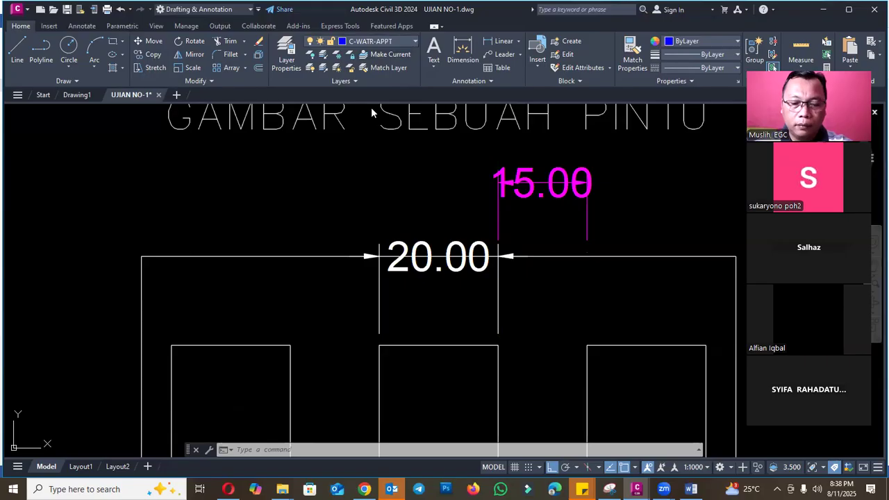
pyautogui.click(379, 43)
pyautogui.click(364, 215)
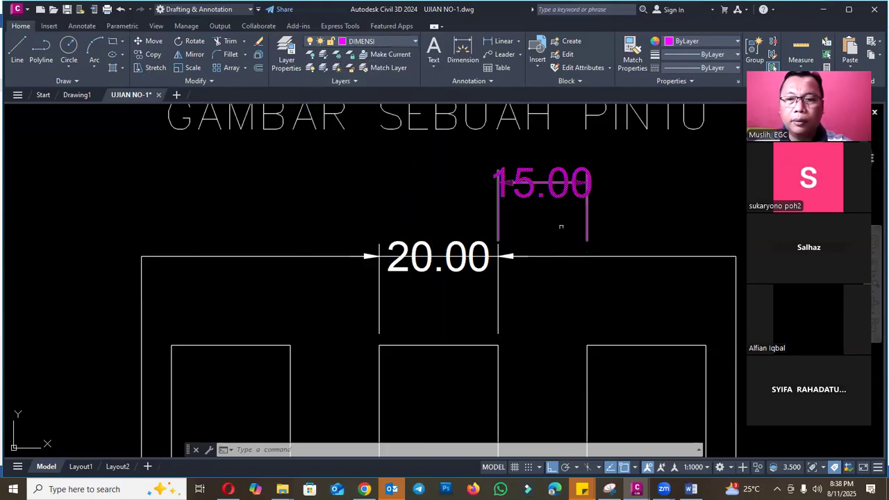
pyautogui.press('Escape')
pyautogui.press('Escape')
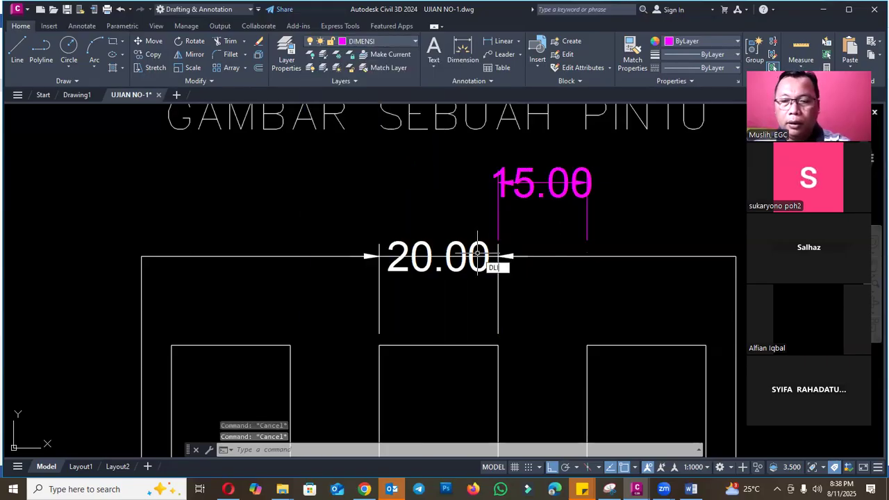
# - Add a linear dimension for the gap between the middle and right upper panels, in line with the middle panel's dimension
pyautogui.press('Return')
pyautogui.click(498, 346)
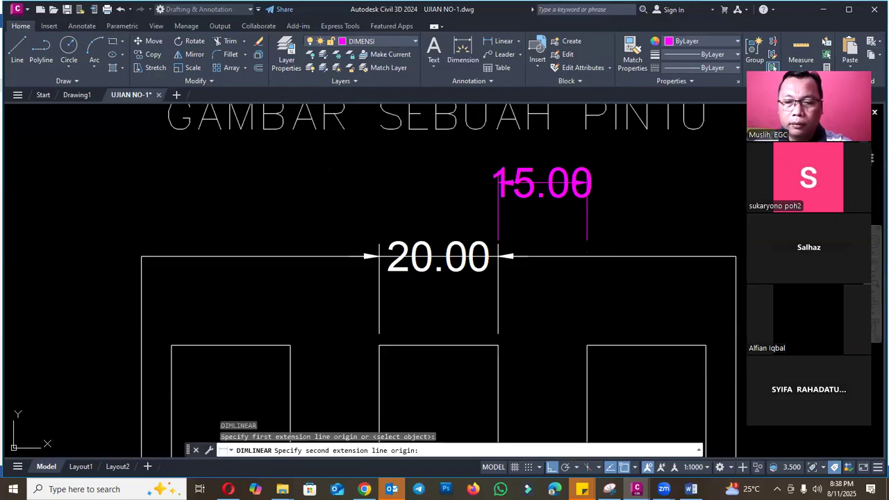
pyautogui.click(588, 345)
pyautogui.click(587, 257)
pyautogui.press('Escape')
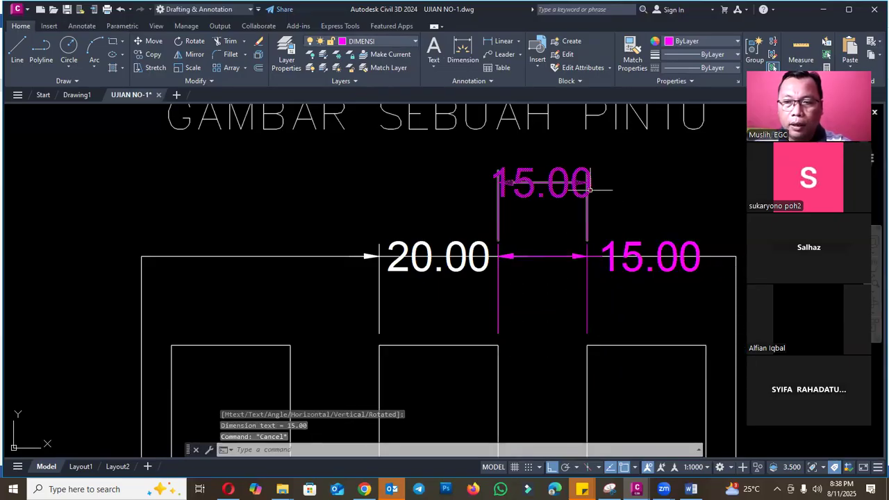
# - Erase the old gap dimension standing above the door's top edge
pyautogui.click(590, 188)
pyautogui.write('e')
pyautogui.press('Return')
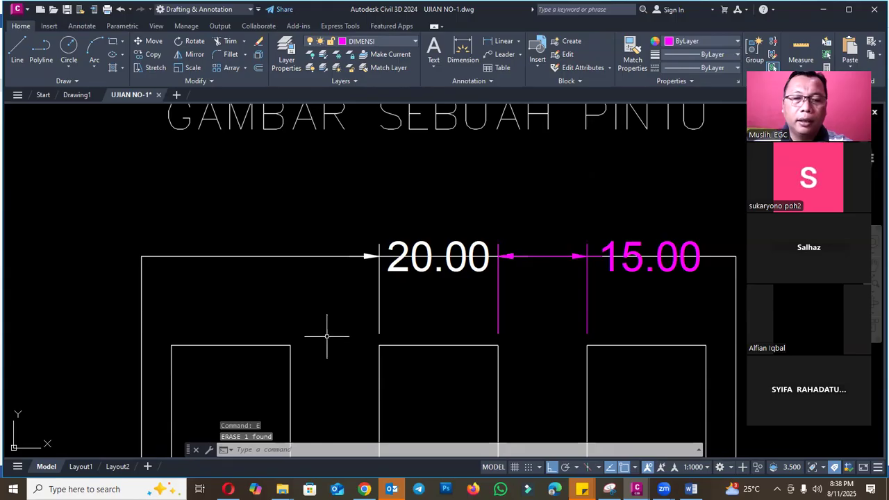
pyautogui.press('Return')
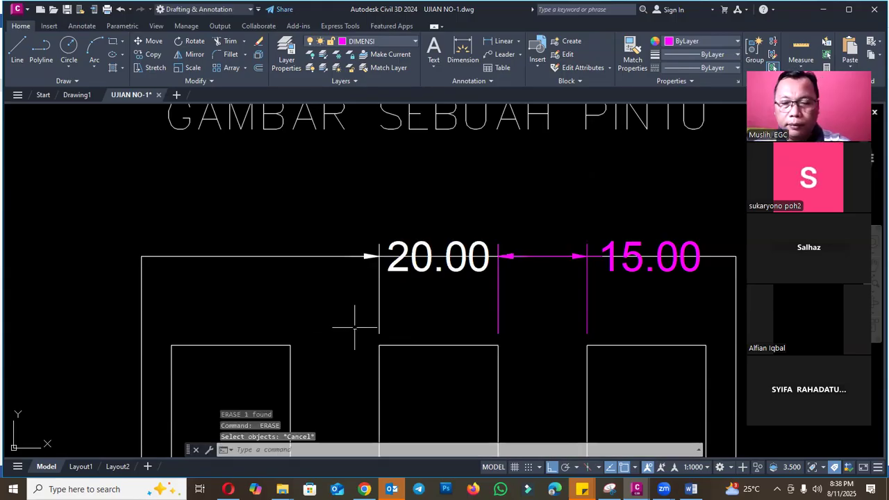
# - Add a linear dimension for the gap between the left and middle upper panels, in line with the other panel dimensions
pyautogui.write('LI')
pyautogui.press('Return')
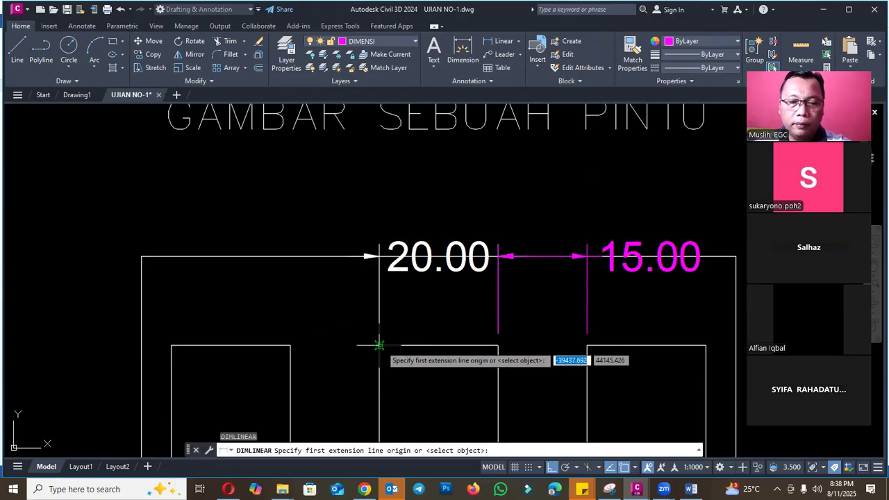
pyautogui.click(379, 345)
pyautogui.click(292, 345)
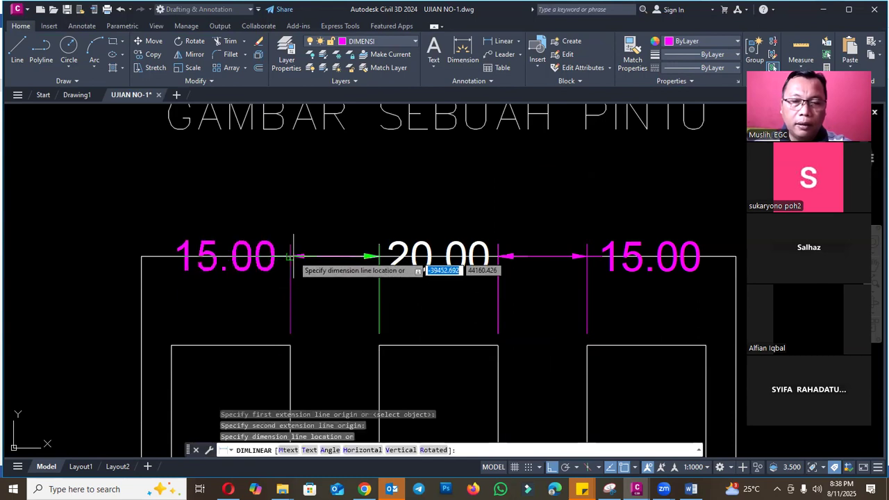
pyautogui.click(293, 257)
# - Add a linear dimension for the left upper panel's width, in line with the other panel dimensions
pyautogui.press('Return')
pyautogui.click(291, 345)
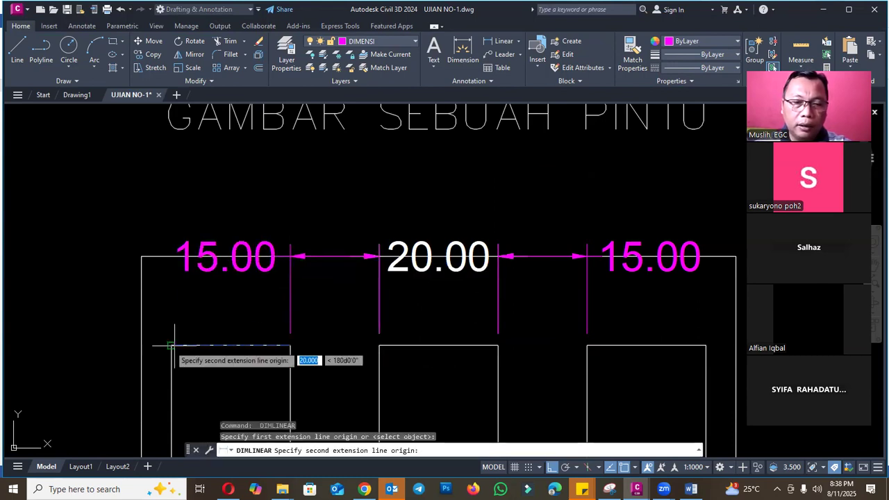
pyautogui.click(172, 346)
pyautogui.click(172, 256)
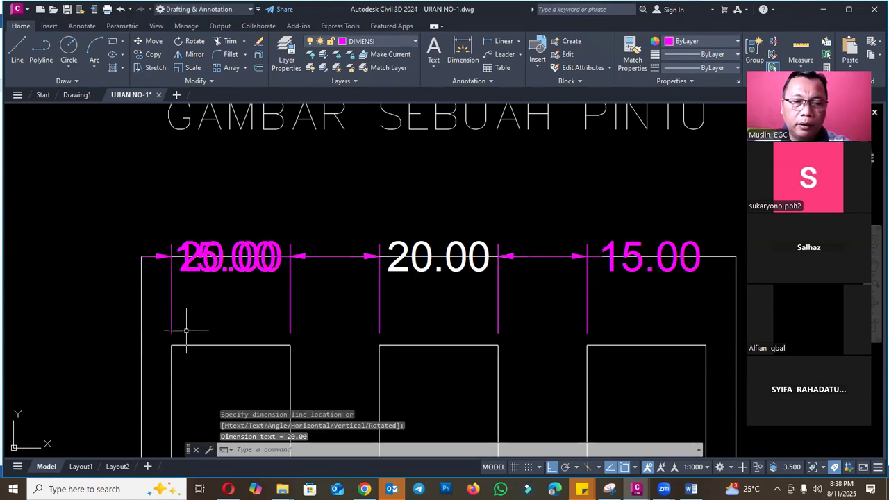
# - Add a linear dimension from the left upper panel to the door's left edge, in line with the panel dimensions
pyautogui.press('Return')
pyautogui.click(172, 345)
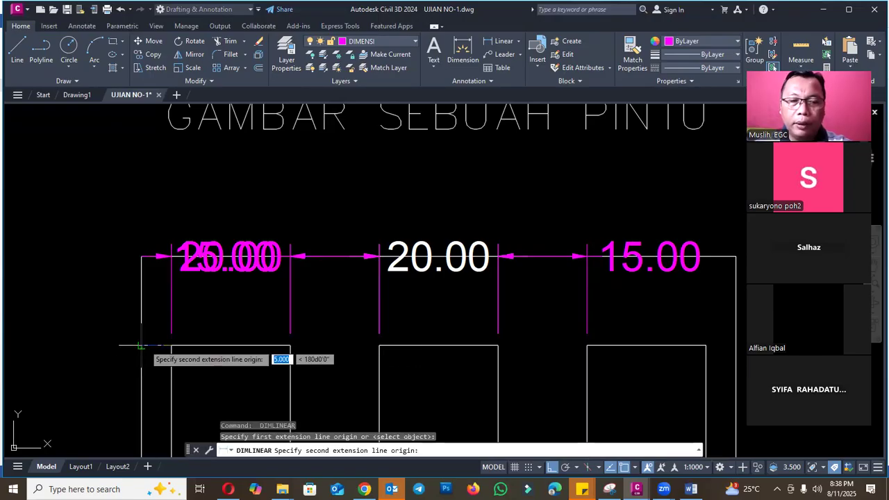
pyautogui.click(142, 346)
pyautogui.click(141, 256)
pyautogui.press('Escape')
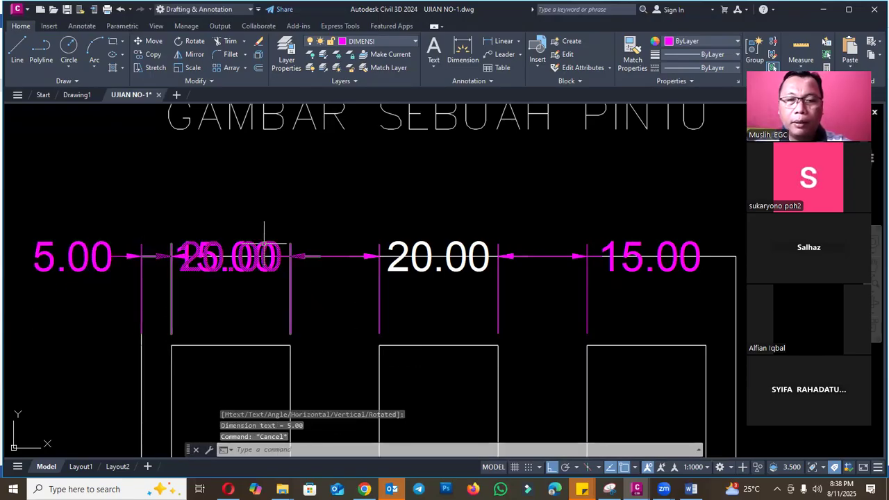
# - Move the dimension text of the gap between the left and middle panels to the centre of its own dimension line
pyautogui.click(230, 257)
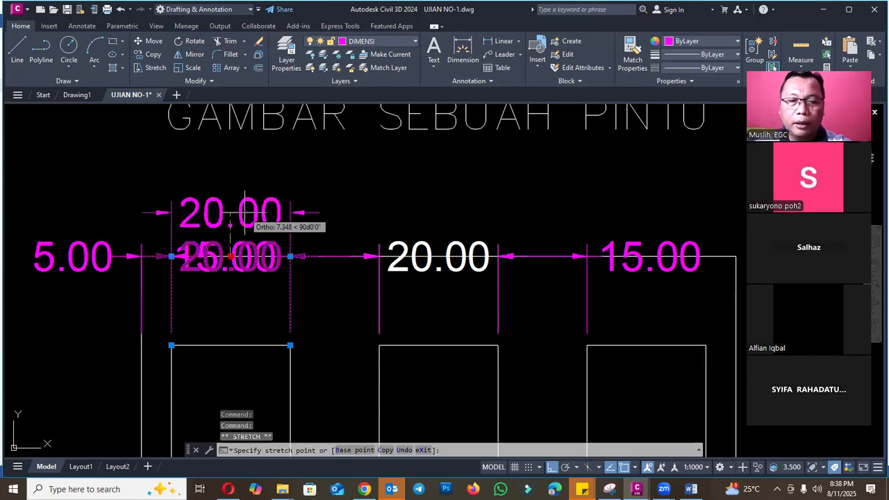
pyautogui.press('Escape')
pyautogui.scroll(5, 260, 249)
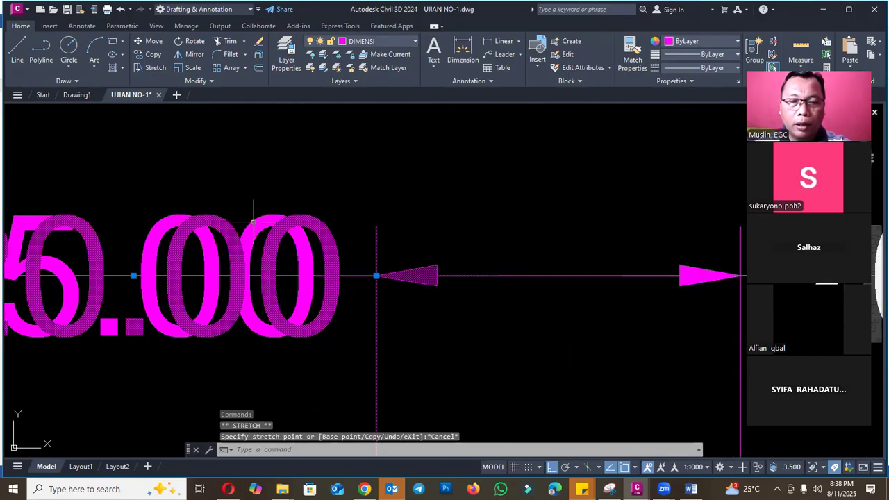
pyautogui.scroll(-4, 253, 221)
pyautogui.click(202, 250)
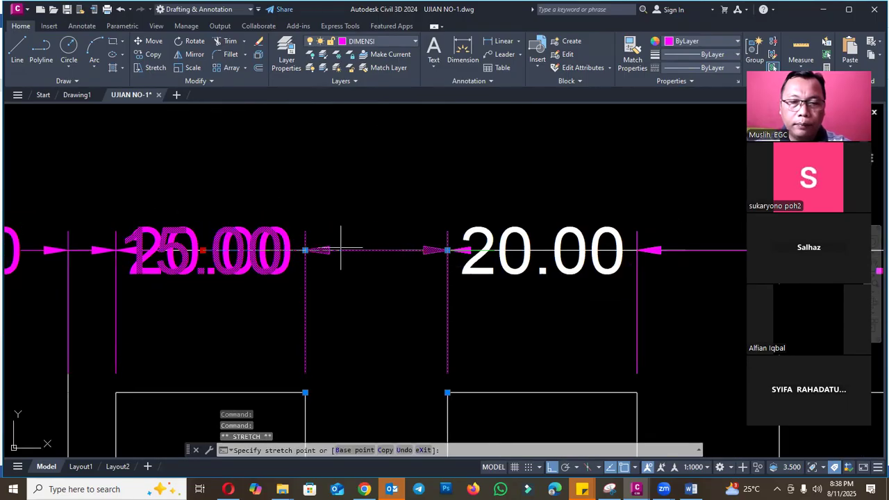
pyautogui.click(375, 251)
pyautogui.scroll(-5, 444, 261)
pyautogui.scroll(4, 511, 255)
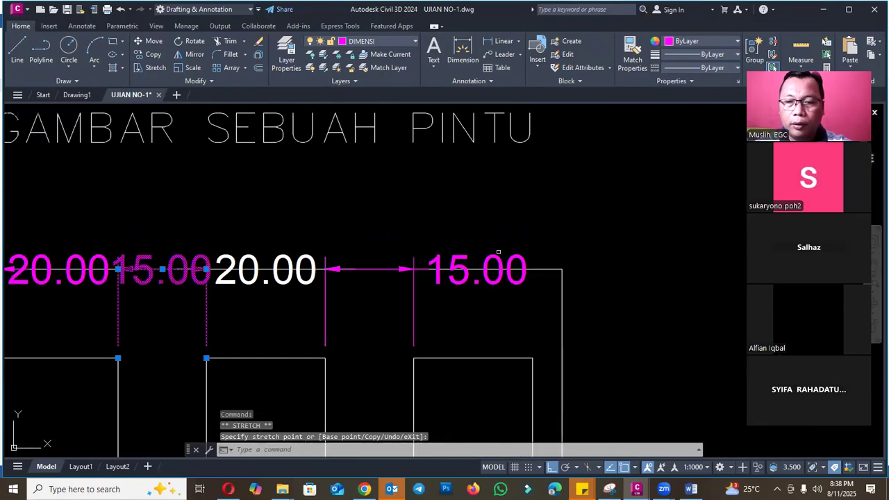
pyautogui.press('Escape')
# - Move the dimension text of the gap between the middle and right panels to the centre of its dimension line
pyautogui.click(487, 258)
pyautogui.click(478, 269)
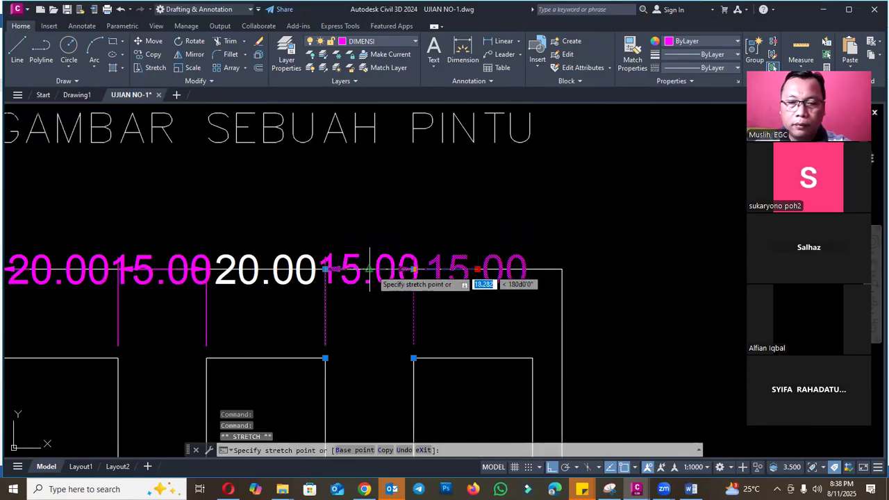
pyautogui.press('Escape')
# - Mirror the left panel's width dimension and left edge dimension about the door's vertical centreline, keeping the originals
pyautogui.scroll(-3, 369, 269)
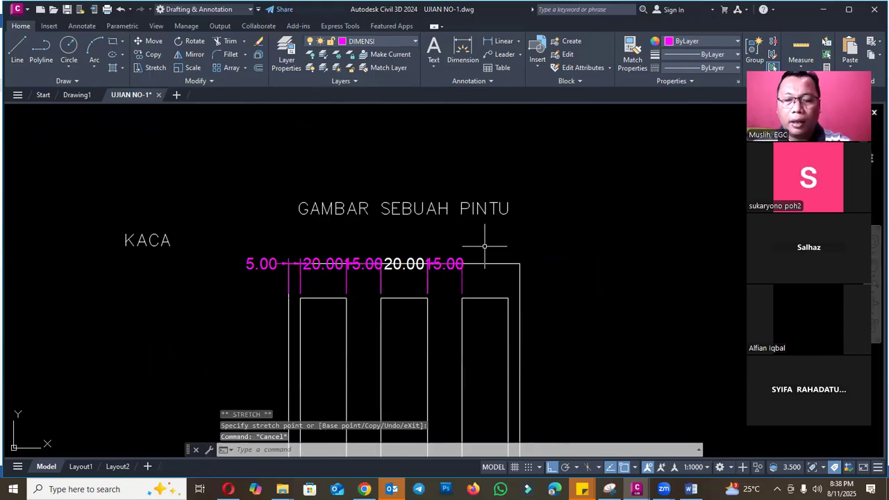
pyautogui.write('mi')
pyautogui.press('Return')
pyautogui.click(326, 259)
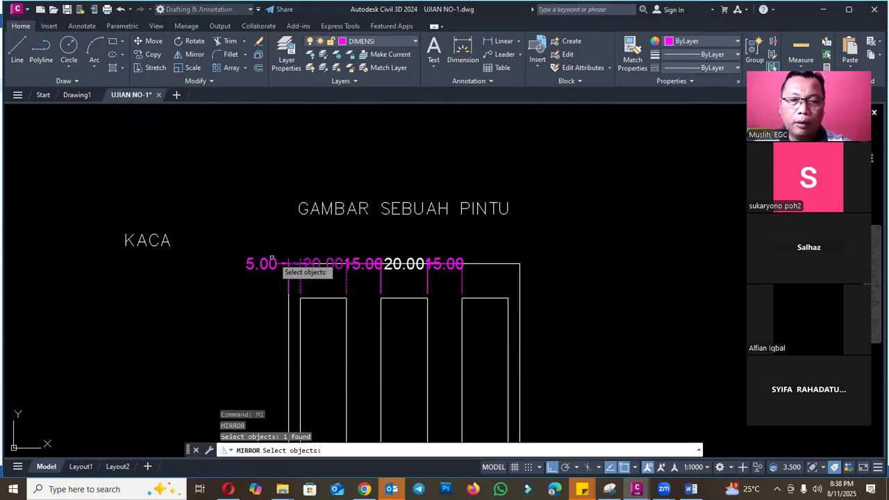
pyautogui.click(264, 259)
pyautogui.scroll(4, 355, 280)
pyautogui.press('Return')
pyautogui.click(425, 318)
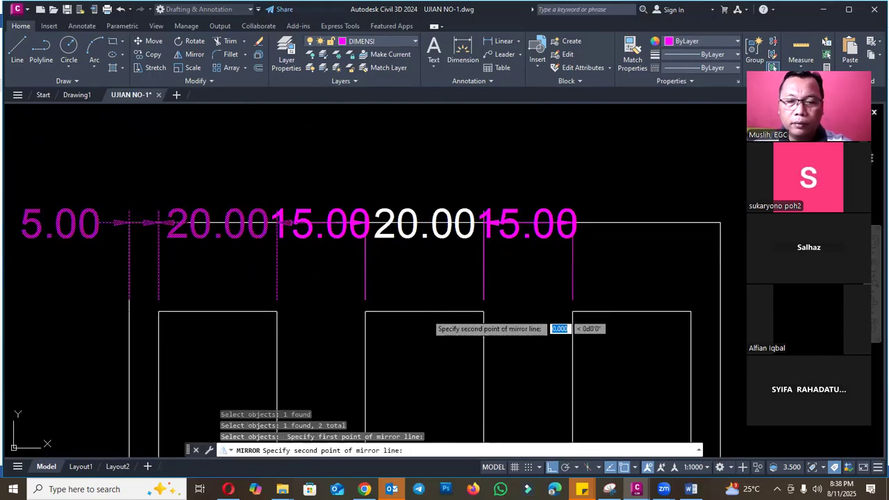
pyautogui.press('Return')
pyautogui.press('Escape')
pyautogui.scroll(-2, 493, 285)
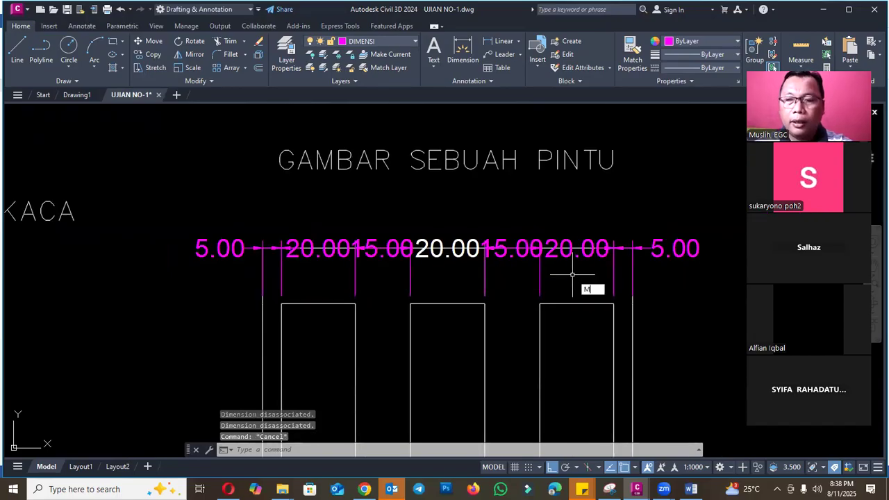
# - Try to move the whole row of panel dimensions up, clear of the door's top edge
pyautogui.write('m')
pyautogui.press('Return')
pyautogui.click(615, 279)
pyautogui.click(274, 278)
pyautogui.click(254, 268)
pyautogui.click(213, 227)
pyautogui.press('Return')
pyautogui.click(205, 313)
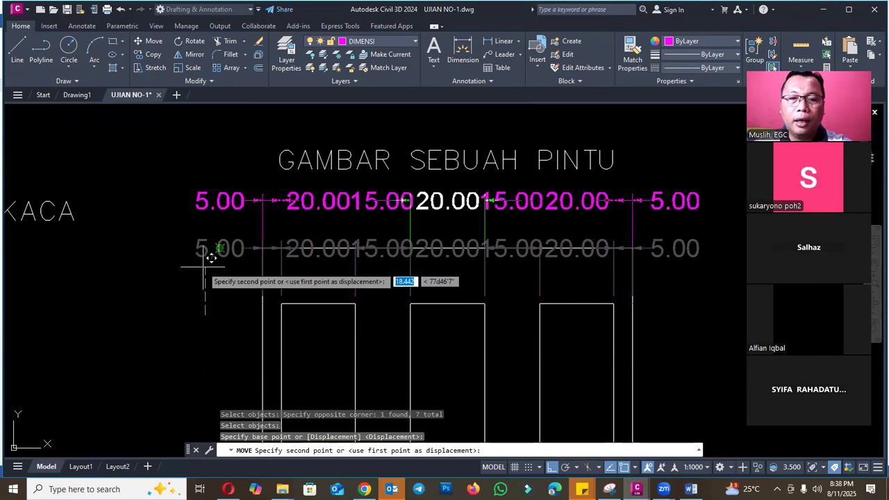
pyautogui.click(204, 264)
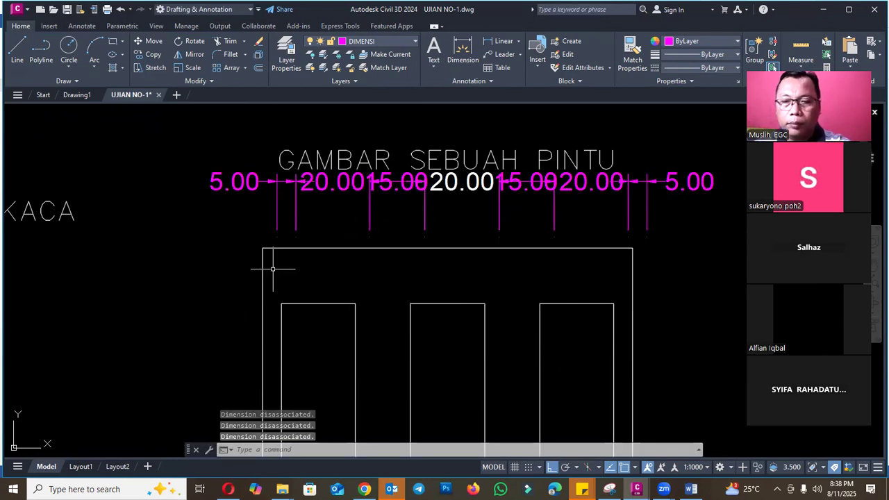
# - Undo the move of the dimension row and erase the GAMBAR SEBUAH PINTU title above the door
pyautogui.scroll(-6, 500, 333)
pyautogui.press('Escape')
pyautogui.click(531, 283)
pyautogui.click(503, 297)
pyautogui.write('e')
pyautogui.press('Return')
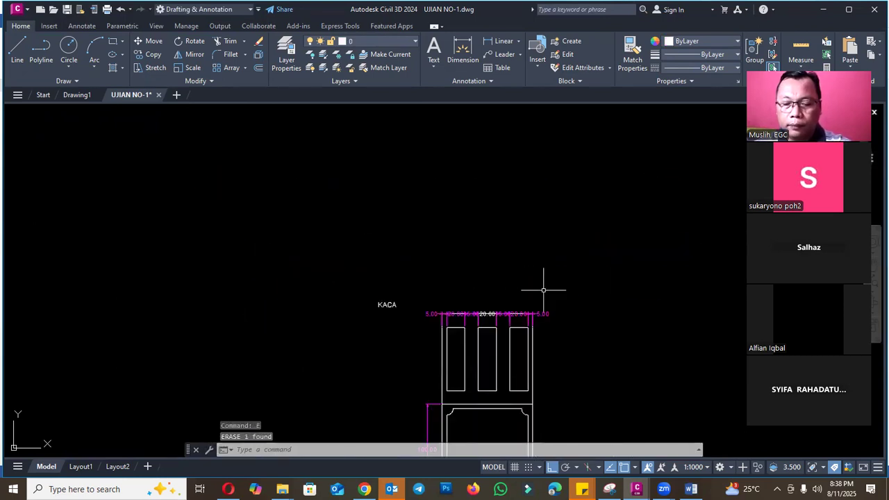
# - Move the whole row of seven panel dimensions straight up, clear of the door's top edge
pyautogui.write('m')
pyautogui.press('Return')
pyautogui.scroll(4, 527, 314)
pyautogui.click(116, 262)
pyautogui.click(721, 387)
pyautogui.click(556, 331)
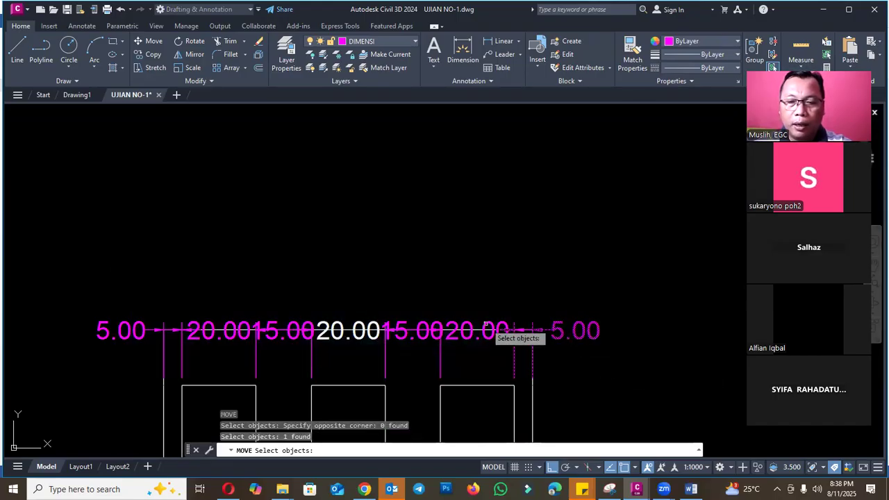
pyautogui.click(486, 325)
pyautogui.click(68, 280)
pyautogui.click(614, 394)
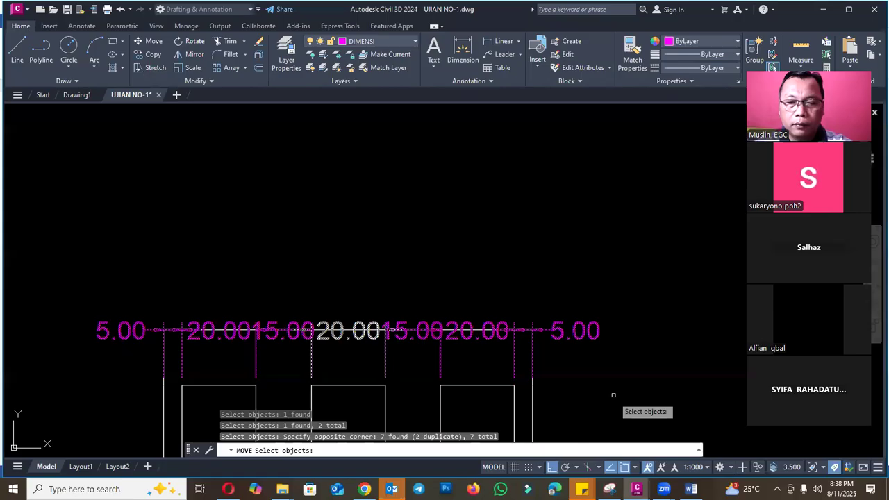
pyautogui.press('Return')
pyautogui.click(627, 359)
pyautogui.click(632, 290)
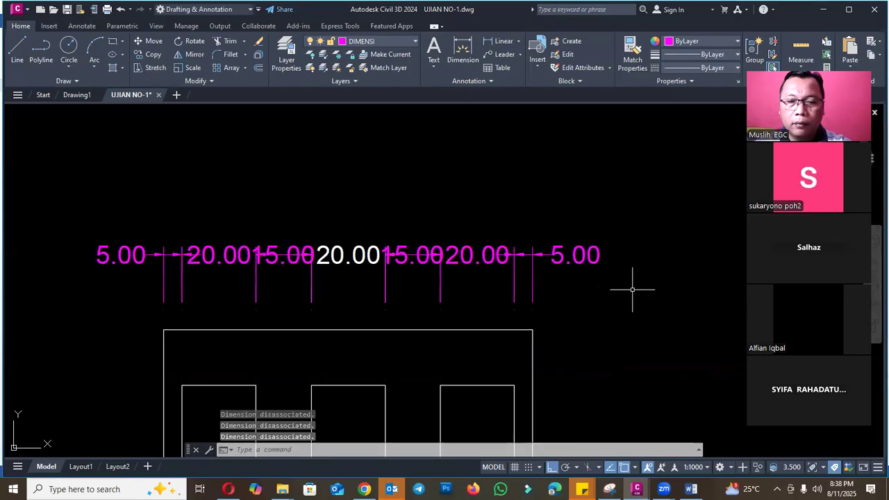
# - Match the middle panel's white dimension to the properties of the adjacent magenta dimension
pyautogui.write('MA')
pyautogui.press('Return')
pyautogui.click(450, 256)
pyautogui.click(354, 251)
pyautogui.scroll(-3, 464, 204)
pyautogui.press('Escape')
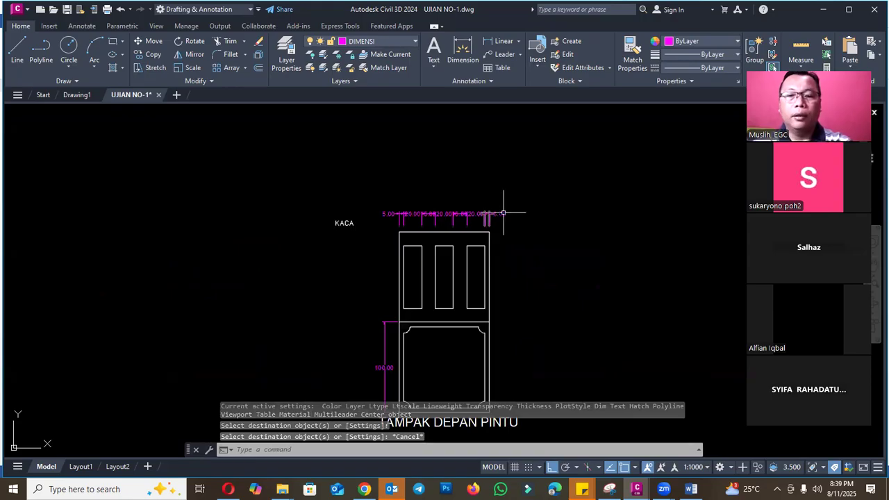
# - Add a linear dimension for the door's overall width above the row of panel dimensions
pyautogui.write('DLI')
pyautogui.press('Return')
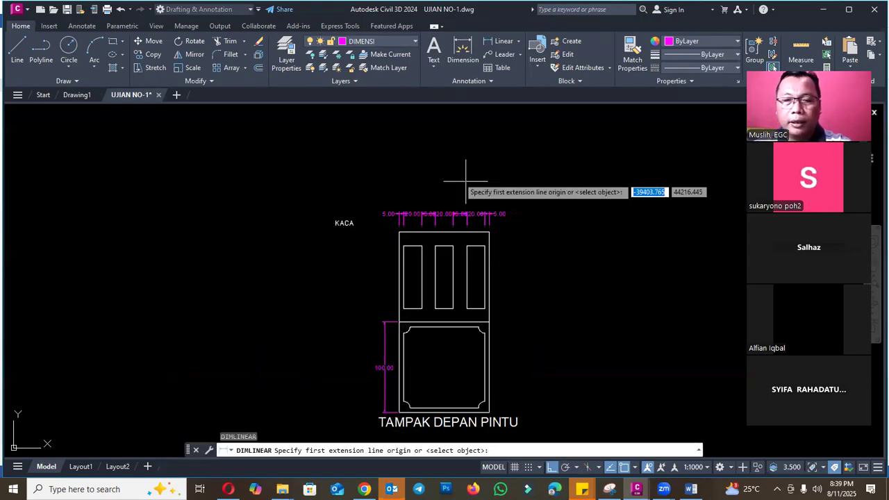
pyautogui.scroll(4, 466, 174)
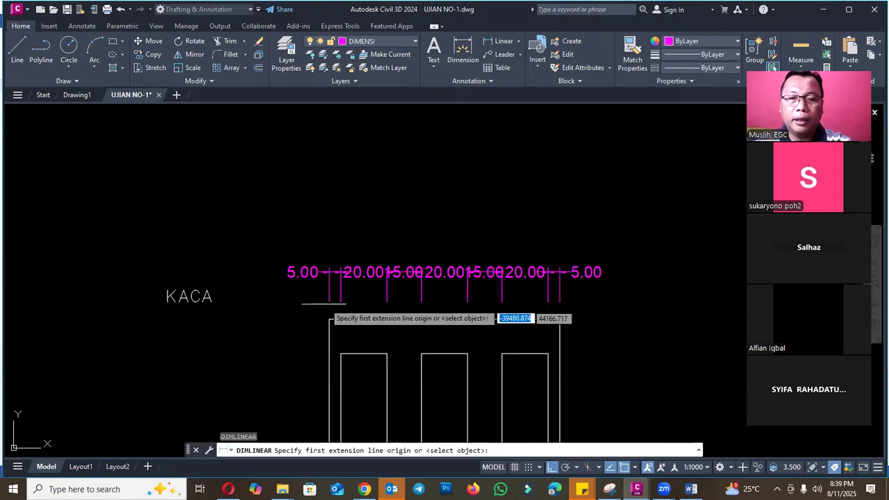
pyautogui.click(329, 303)
pyautogui.click(560, 303)
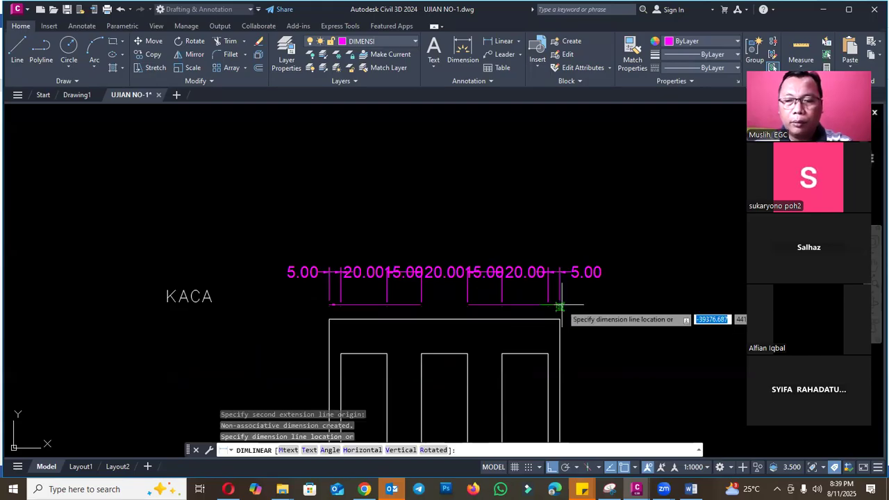
pyautogui.click(560, 243)
pyautogui.press('Escape')
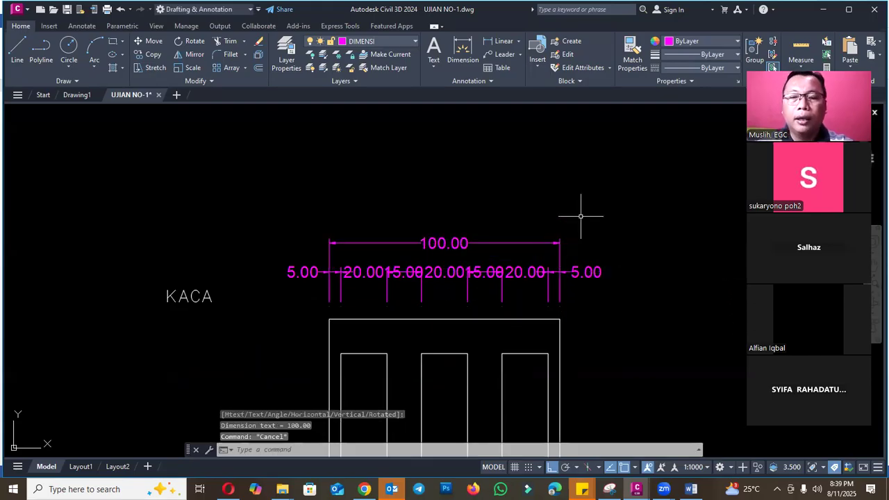
# - Add a vertical linear dimension for the door's upper half, in line with the lower half's dimension
pyautogui.scroll(-3, 424, 153)
pyautogui.scroll(3, 389, 303)
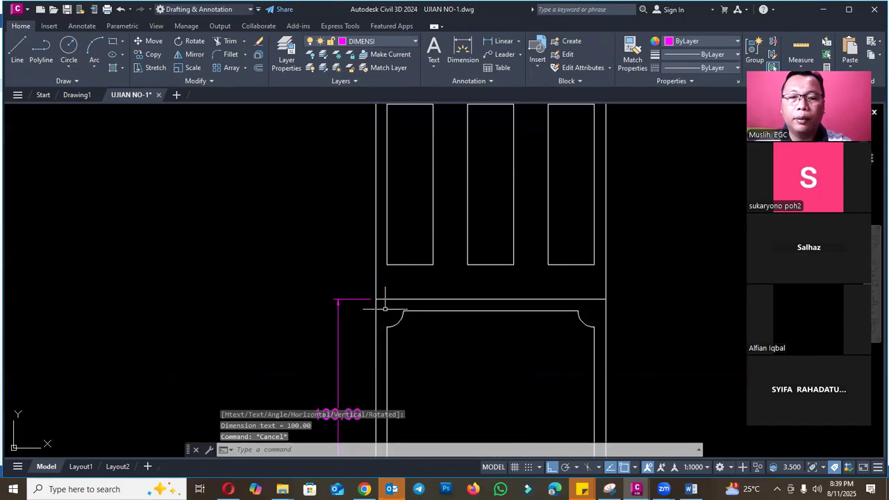
pyautogui.press('Return')
pyautogui.click(376, 299)
pyautogui.scroll(-4, 377, 291)
pyautogui.scroll(2, 376, 203)
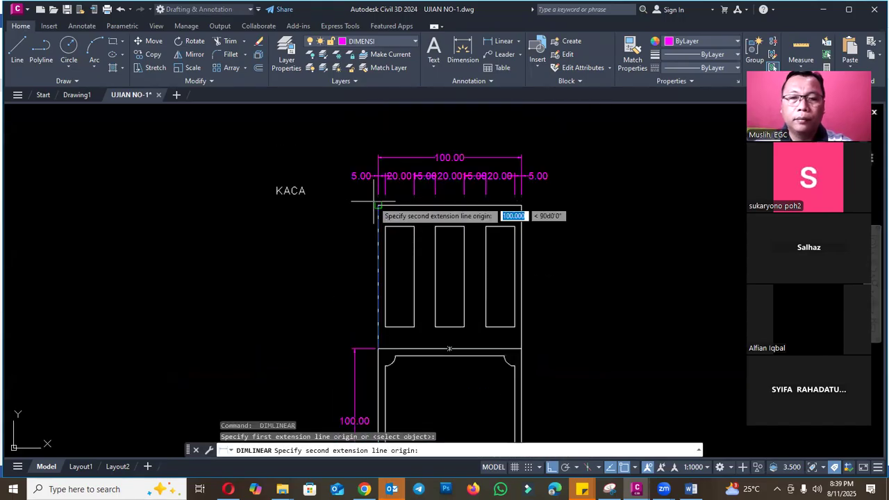
pyautogui.click(378, 206)
pyautogui.scroll(2, 364, 358)
pyautogui.scroll(5, 355, 364)
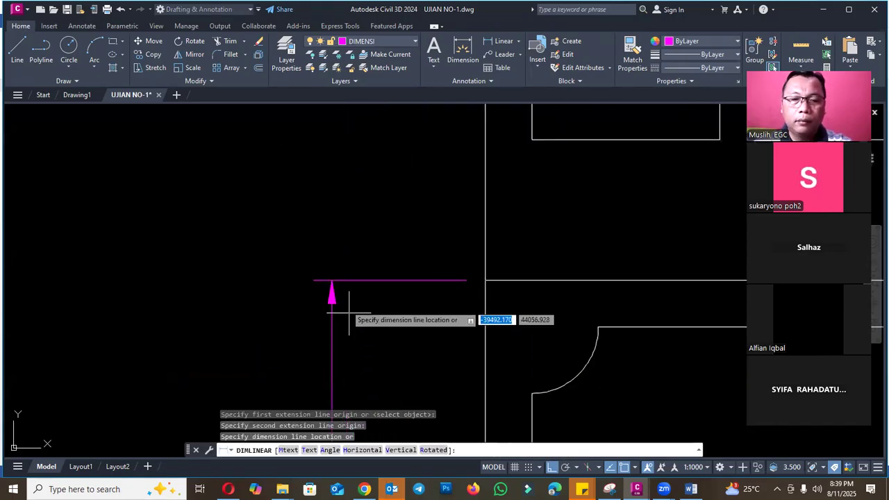
pyautogui.click(331, 276)
# - Add a vertical linear dimension for the door's overall height, outside the two half-height dimensions
pyautogui.scroll(-4, 333, 278)
pyautogui.scroll(5, 412, 339)
pyautogui.press('space')
pyautogui.click(396, 322)
pyautogui.scroll(-4, 393, 358)
pyautogui.scroll(4, 392, 249)
pyautogui.click(378, 275)
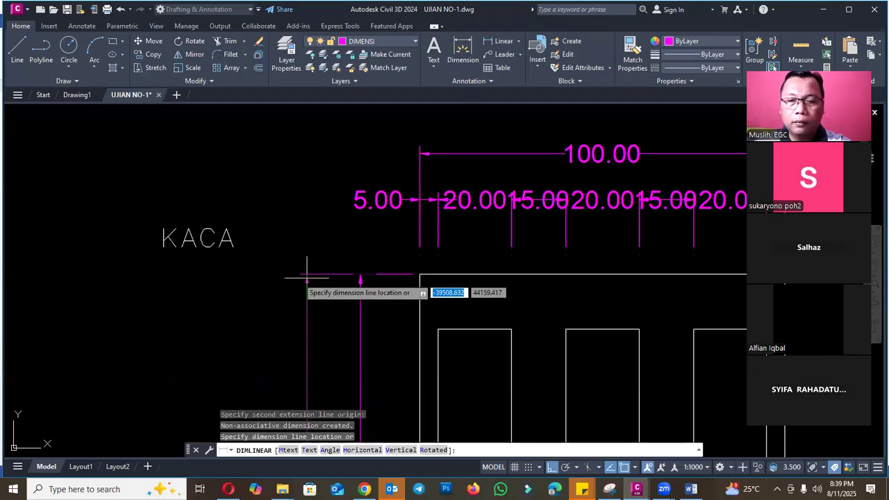
pyautogui.click(299, 275)
# - Add a radius dimension to the upper-left corner arc of the lower frame, placing its text outside the arc
pyautogui.scroll(-4, 299, 275)
pyautogui.scroll(8, 350, 322)
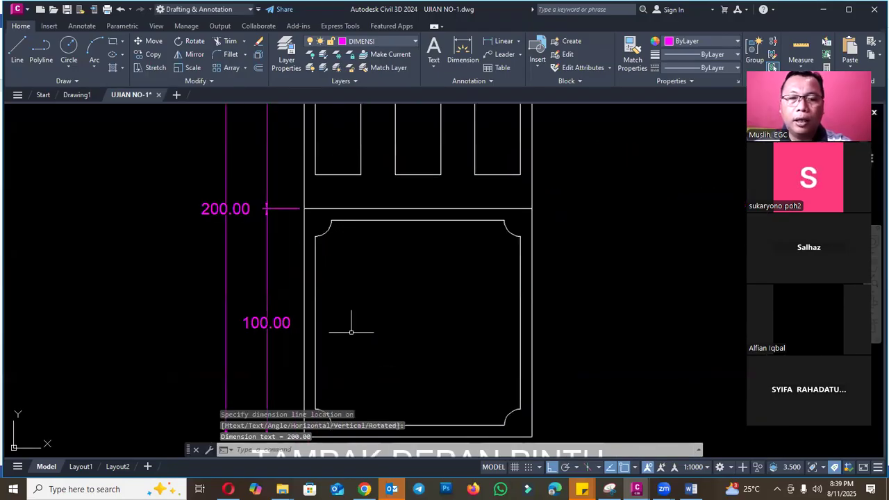
pyautogui.scroll(-2, 290, 242)
pyautogui.write('DIMRAD')
pyautogui.press('Return')
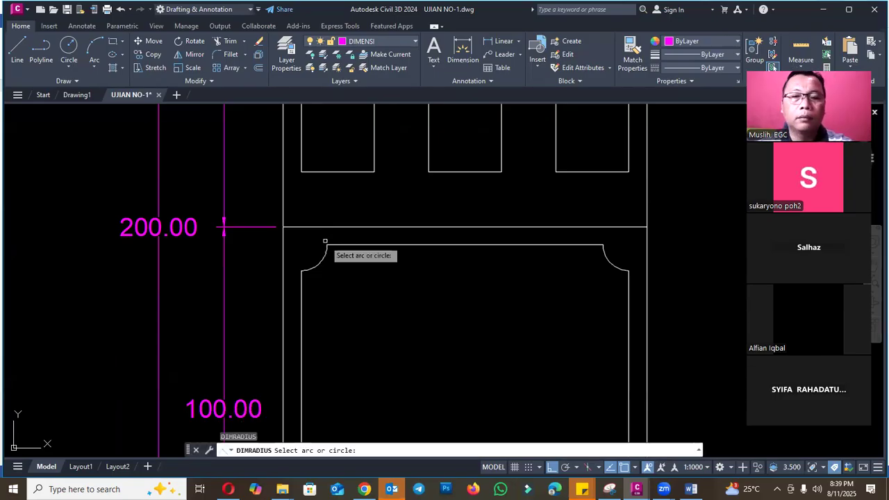
pyautogui.click(315, 263)
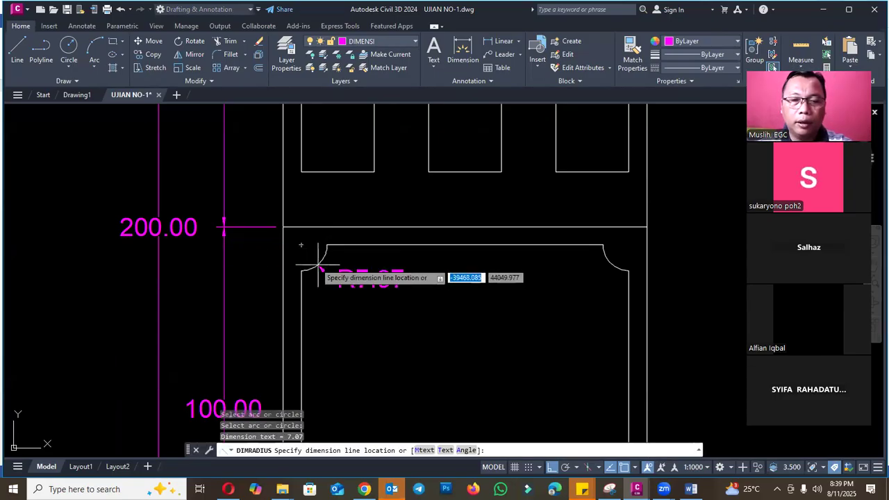
pyautogui.scroll(4, 308, 255)
pyautogui.click(275, 241)
pyautogui.press('Escape')
pyautogui.scroll(-4, 336, 206)
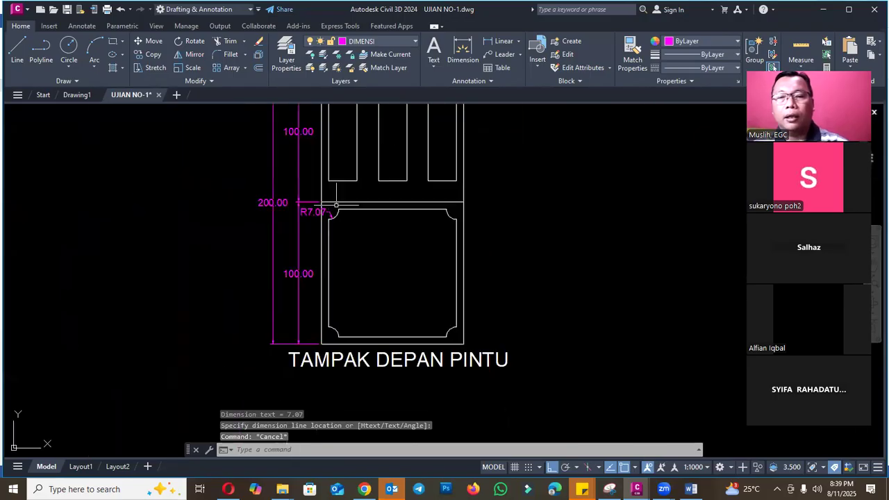
pyautogui.scroll(-4, 452, 208)
pyautogui.scroll(2, 453, 222)
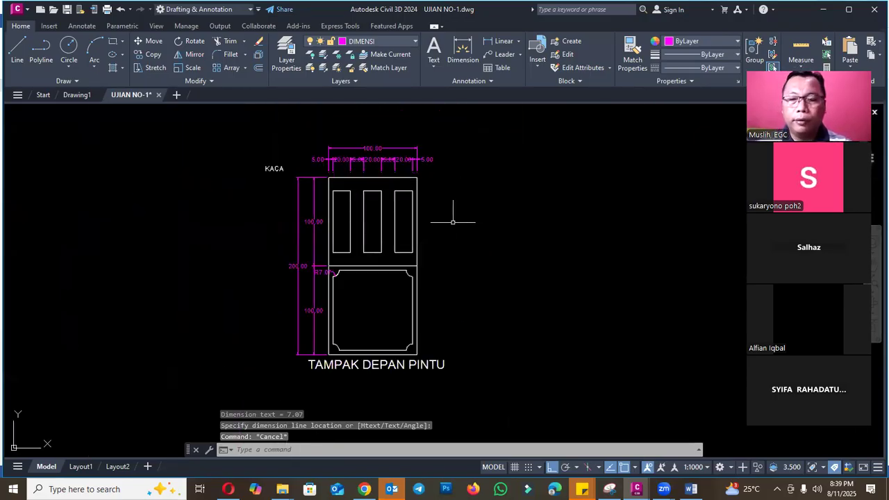
# - Switch to the Word exam document and colour the text of question 4 blue like the preceding questions
pyautogui.click(691, 490)
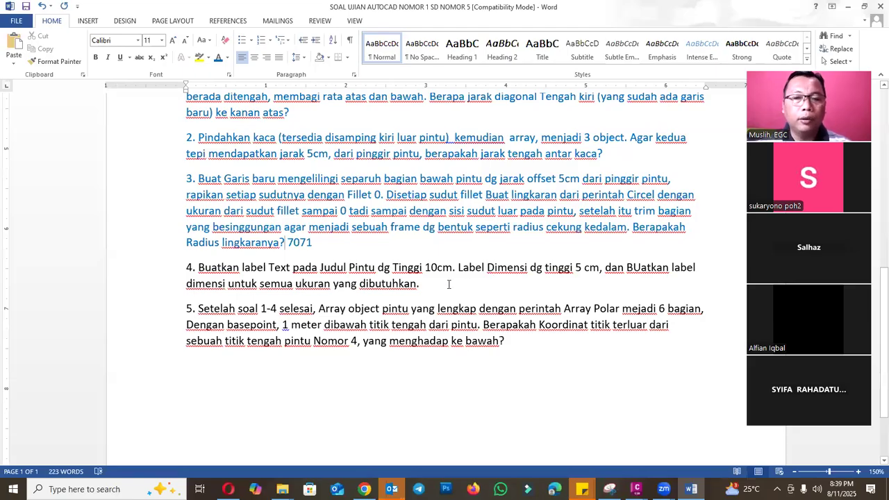
pyautogui.moveTo(449, 285); pyautogui.dragTo(158, 269)
pyautogui.click(218, 57)
pyautogui.click(306, 283)
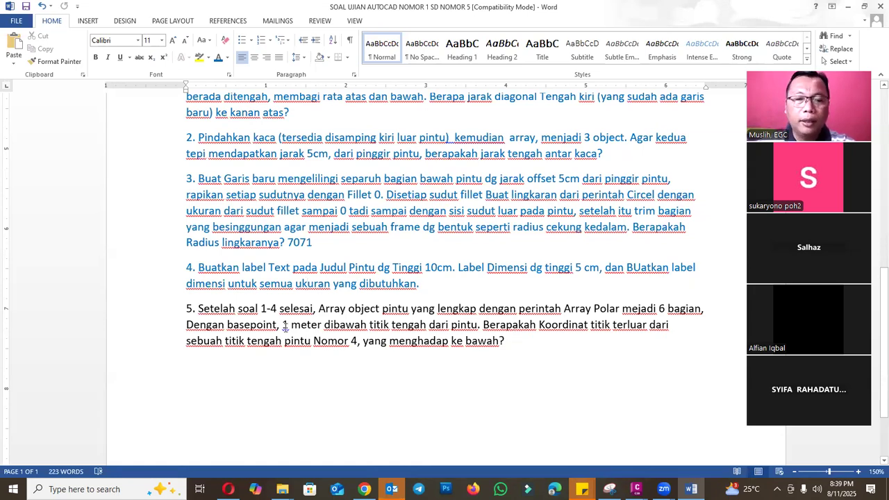
# - Review the base-point distance in question 5 of the Word exam document and return to the UJIAN NO-1 drawing
pyautogui.moveTo(319, 327); pyautogui.dragTo(450, 327)
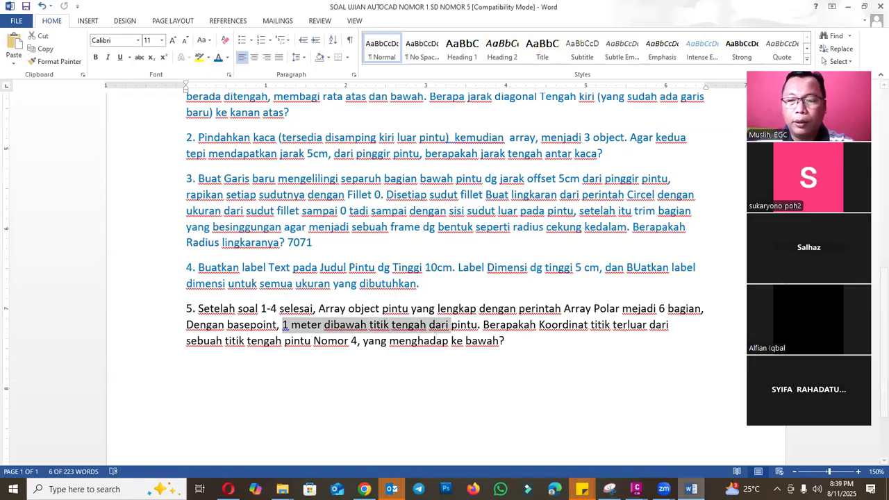
pyautogui.moveTo(636, 489)
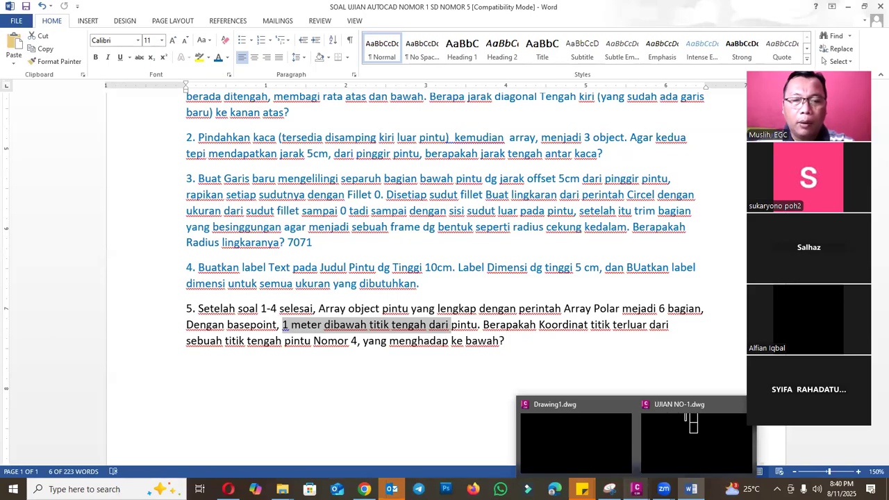
pyautogui.click(663, 458)
pyautogui.press('Escape')
pyautogui.scroll(6, 396, 264)
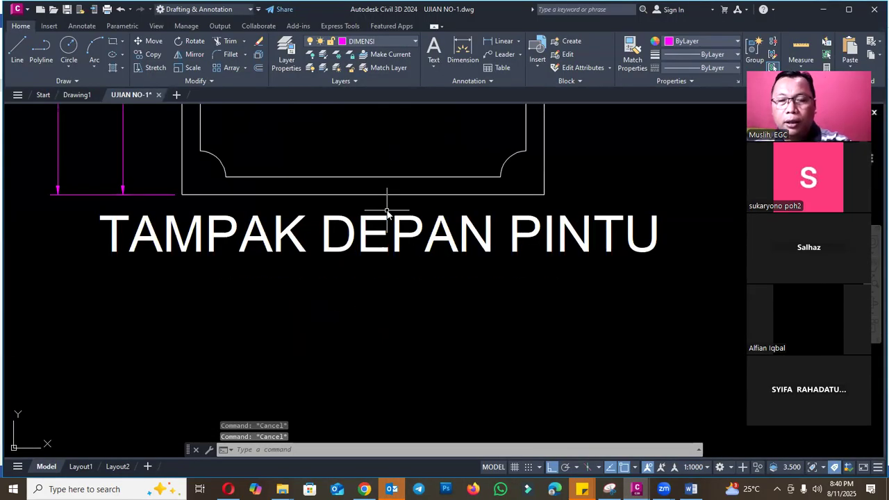
# - Try to draw a vertical guide polyline 1 unit long downward from the midpoint of the door's bottom edge
pyautogui.write('pl')
pyautogui.press('Return')
pyautogui.click(378, 195)
pyautogui.scroll(-1, 371, 208)
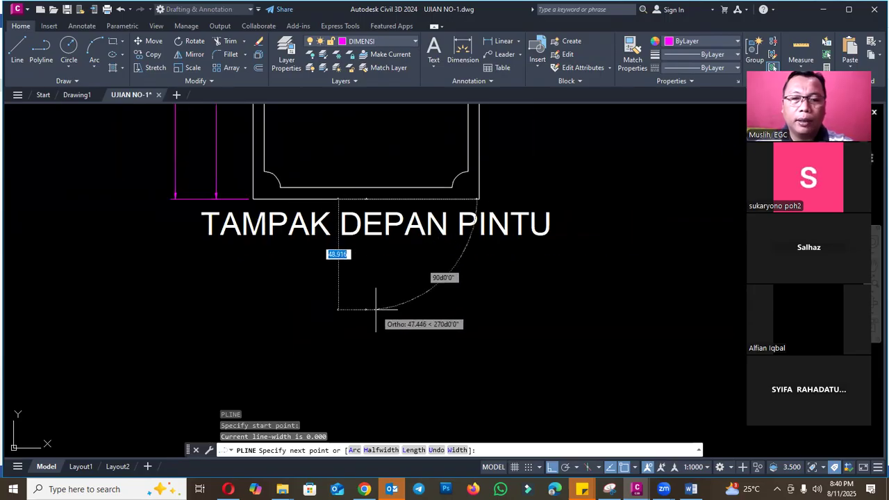
pyautogui.write('1')
pyautogui.press('Return')
pyautogui.press('Escape')
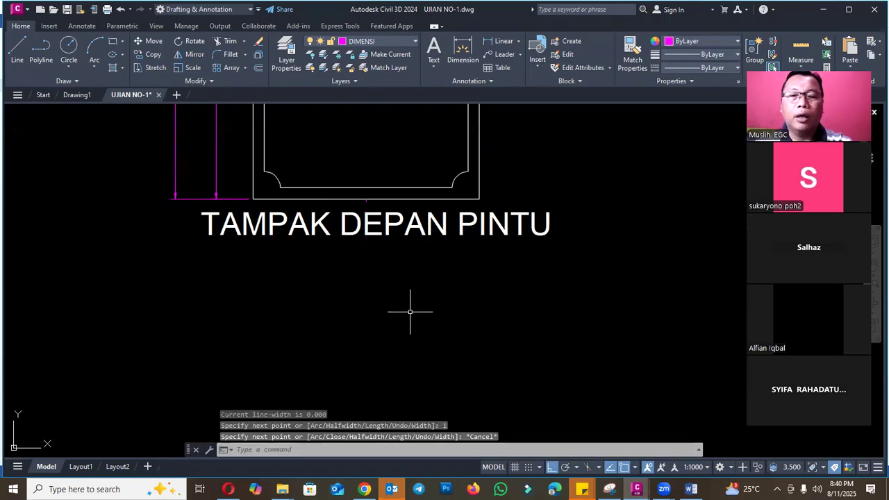
# - Erase the 1-unit guide polyline at the middle of the door's bottom edge
pyautogui.scroll(5, 357, 220)
pyautogui.click(371, 197)
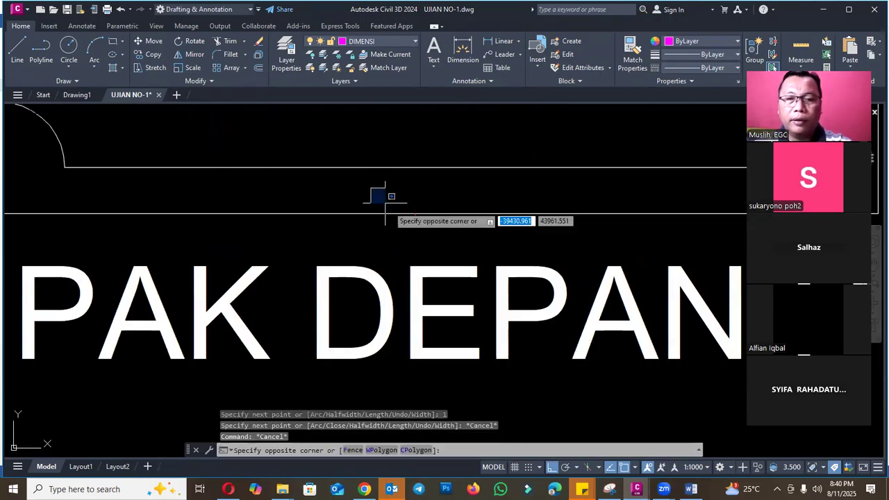
pyautogui.click(412, 244)
pyautogui.write('e')
pyautogui.press('Return')
# - Draw a vertical guide polyline 100 units long downward from the midpoint of the door's bottom edge
pyautogui.write('pl')
pyautogui.press('Return')
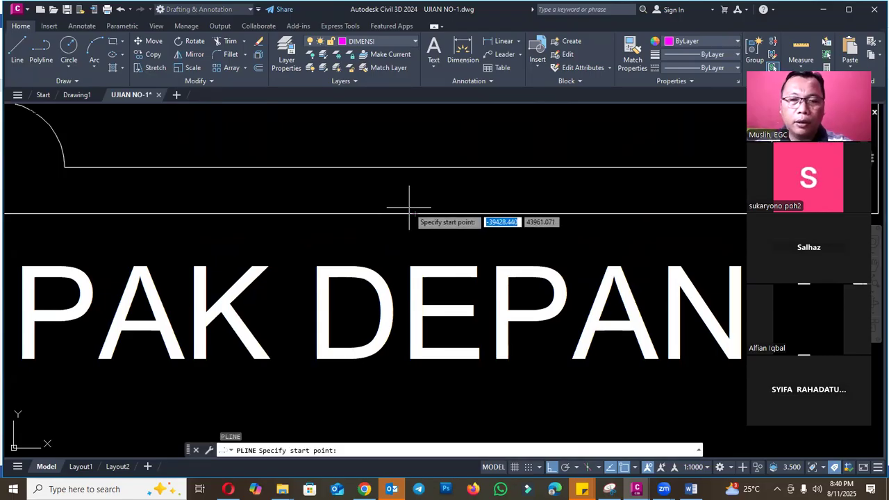
pyautogui.click(414, 212)
pyautogui.scroll(-1, 417, 205)
pyautogui.scroll(-2, 417, 204)
pyautogui.write('100')
pyautogui.press('Return')
pyautogui.scroll(-5, 435, 316)
pyautogui.press('Escape')
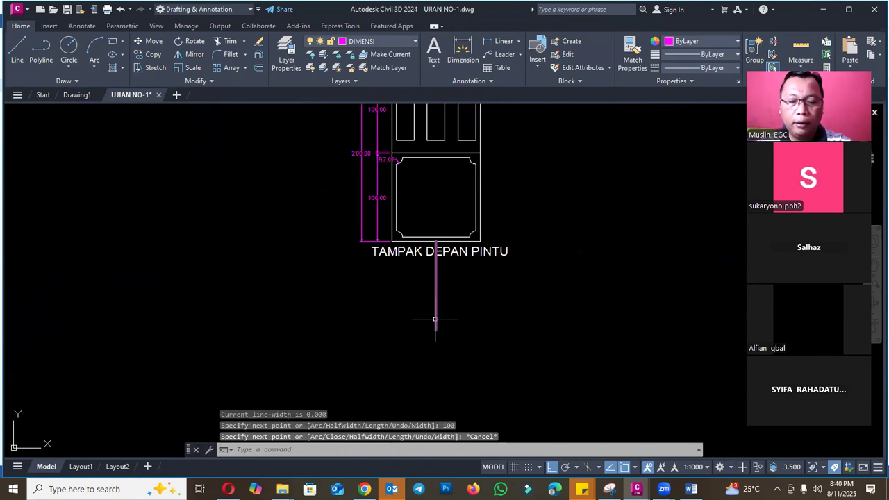
# - Draw a circle with a radius of about 4 units centred on the guide polyline's lower end
pyautogui.scroll(4, 435, 319)
pyautogui.write('c')
pyautogui.press('Return')
pyautogui.click(432, 346)
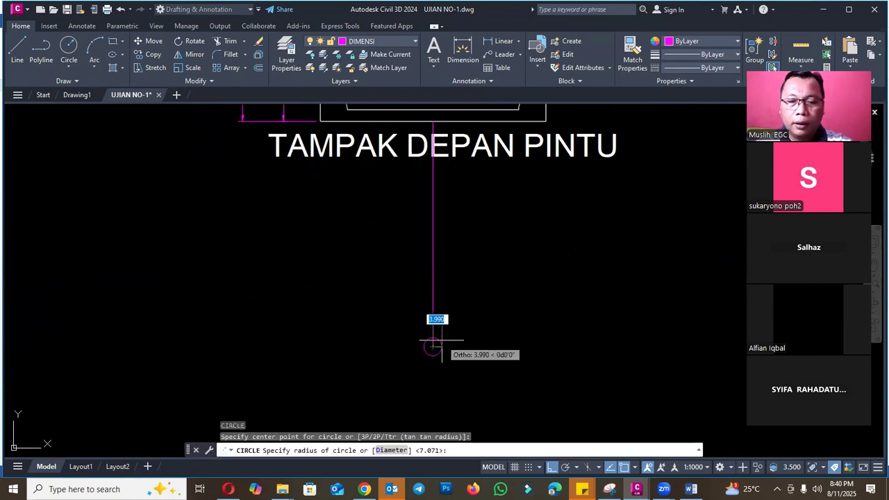
pyautogui.click(442, 341)
pyautogui.press('Escape')
# - Erase the vertical guide polyline between the door and the circle
pyautogui.click(428, 303)
pyautogui.write('e')
pyautogui.press('Return')
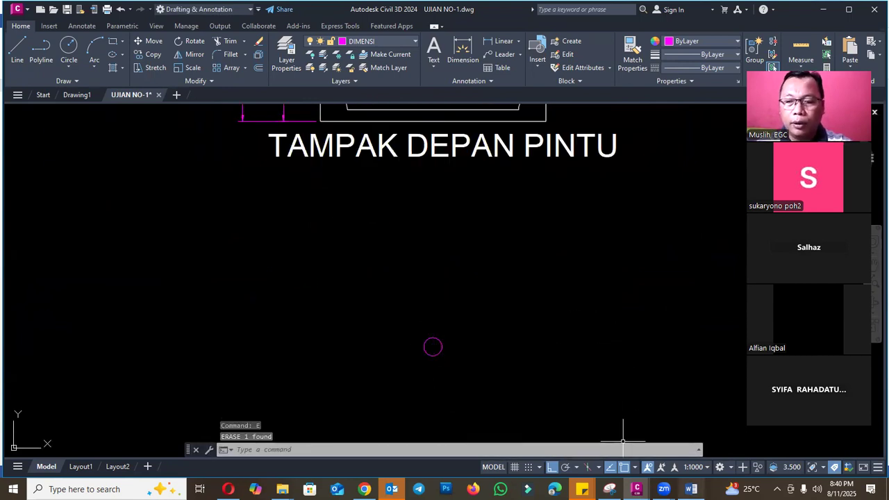
# - Check the required number of array items in question 5 of the Word exam document and return to the drawing
pyautogui.click(690, 489)
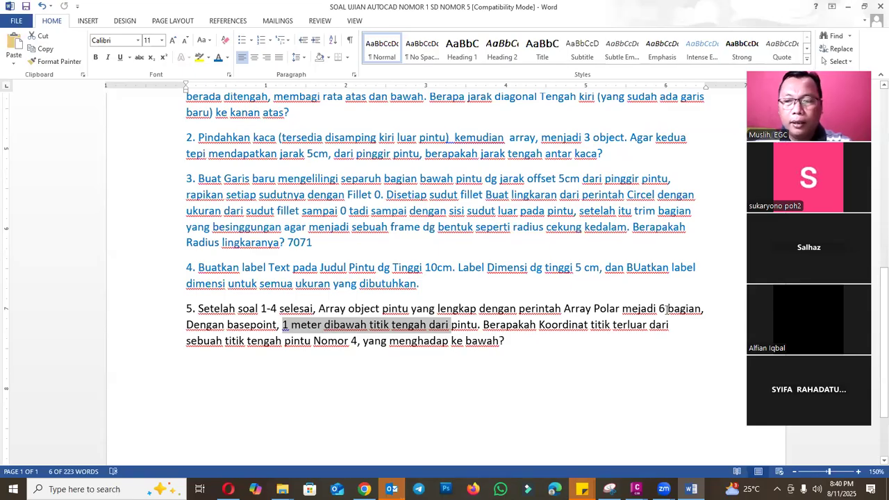
pyautogui.moveTo(667, 310); pyautogui.dragTo(660, 309)
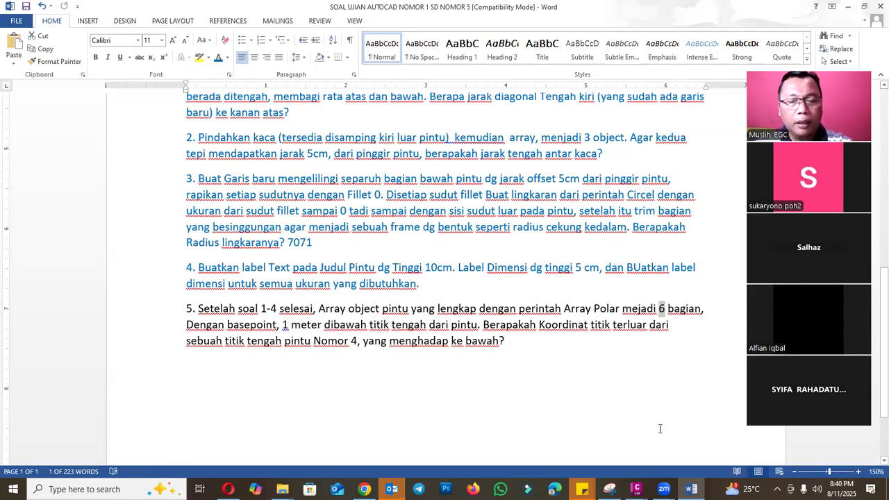
pyautogui.click(704, 442)
pyautogui.scroll(-3, 445, 319)
pyautogui.scroll(3, 472, 306)
pyautogui.press('Escape')
pyautogui.scroll(-2, 369, 298)
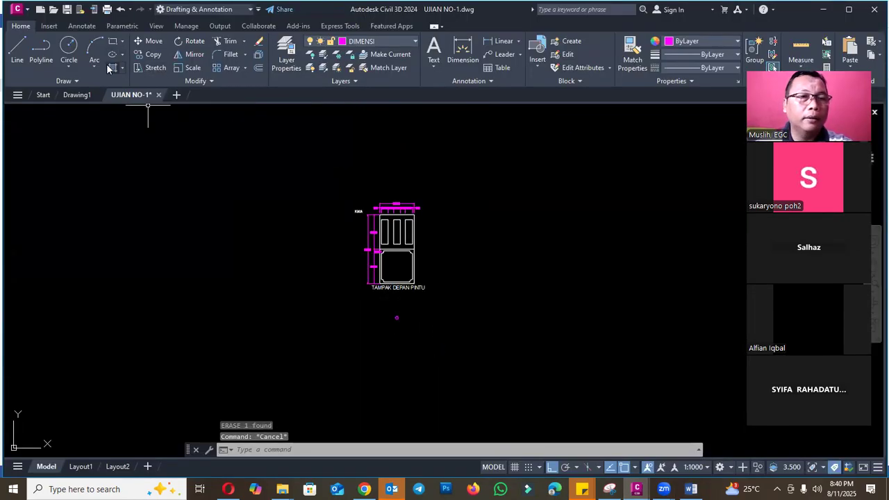
# - Create a polar array of the door with 6 items over 360 degrees, centred on the small circle below it
pyautogui.click(244, 68)
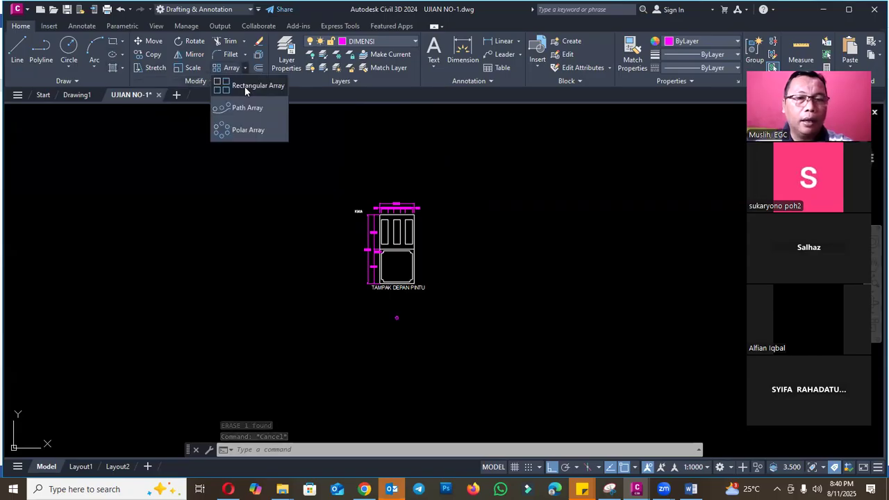
pyautogui.click(253, 132)
pyautogui.scroll(6, 389, 229)
pyautogui.click(284, 193)
pyautogui.scroll(-8, 278, 162)
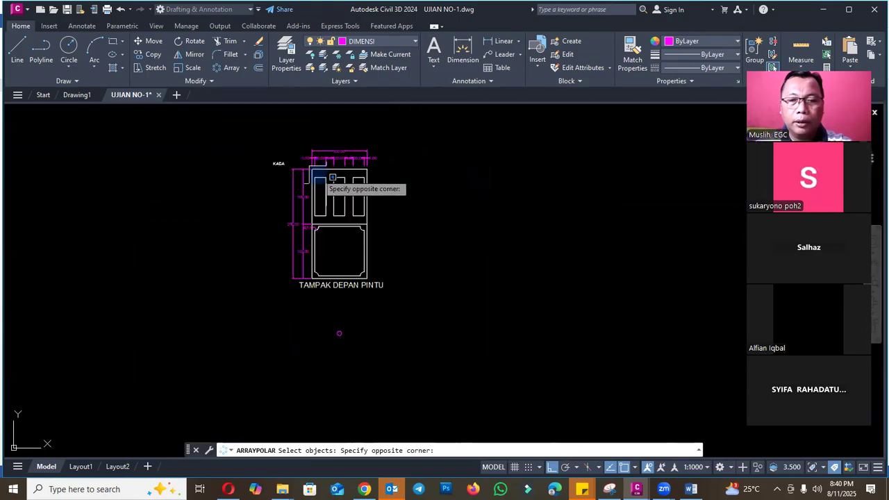
pyautogui.click(384, 281)
pyautogui.press('Return')
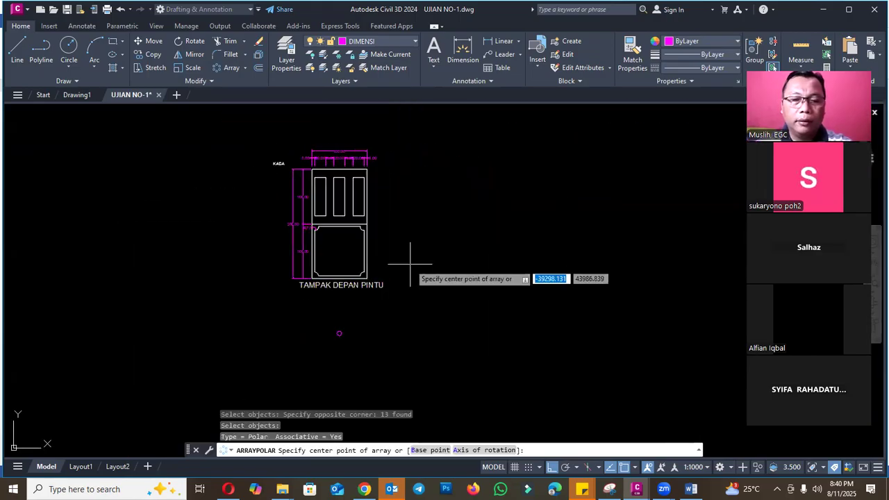
pyautogui.scroll(6, 338, 333)
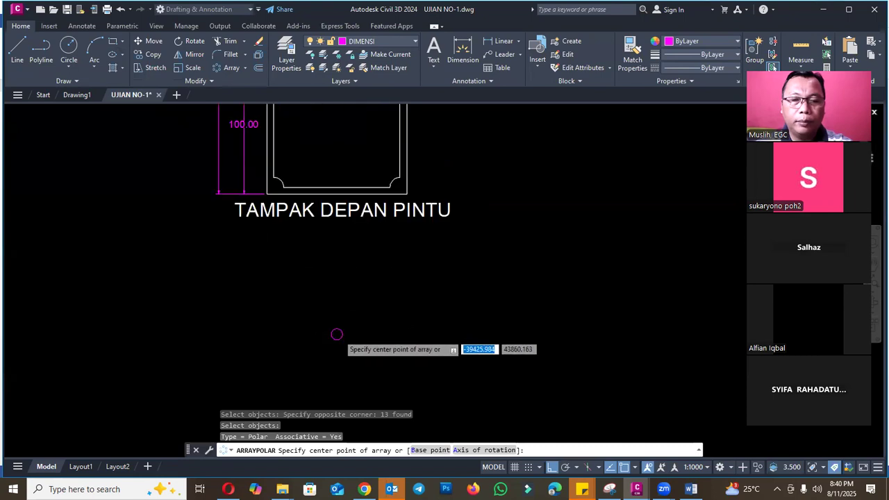
pyautogui.click(332, 335)
pyautogui.scroll(-8, 340, 320)
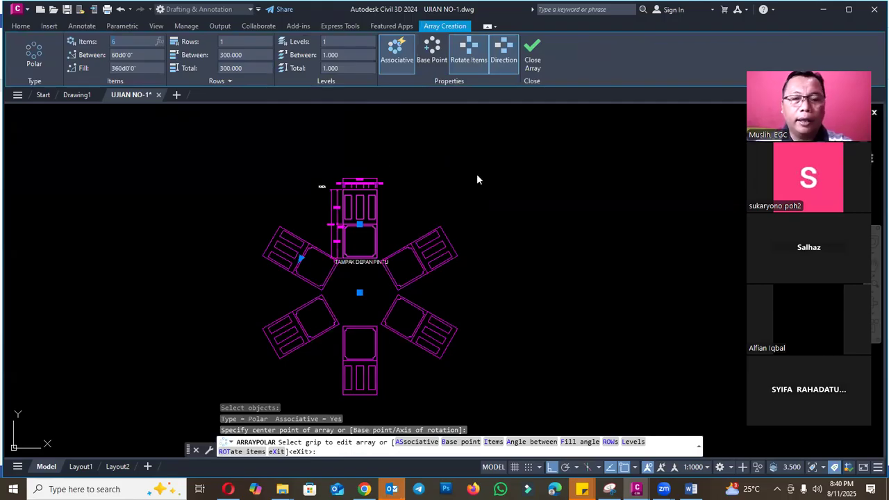
pyautogui.press('Return')
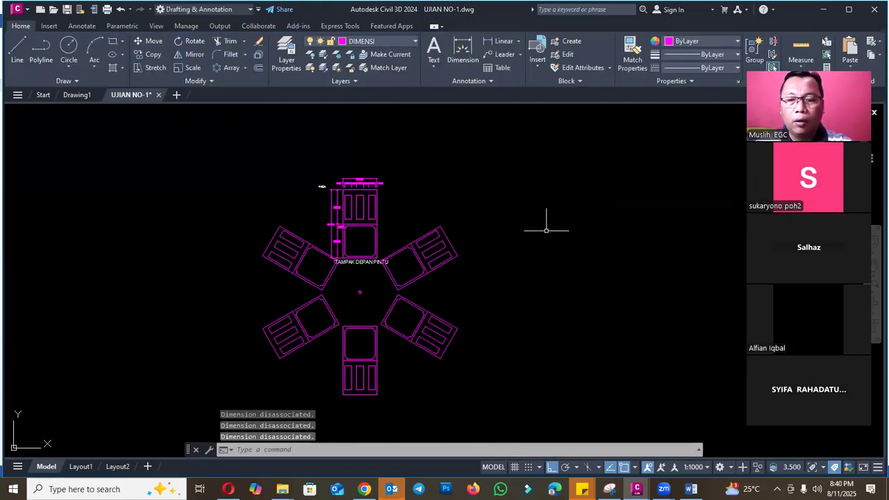
# - Compare the coordinate request in question 5 of the Word exam document with the downward-facing door in the polar array
pyautogui.click(692, 489)
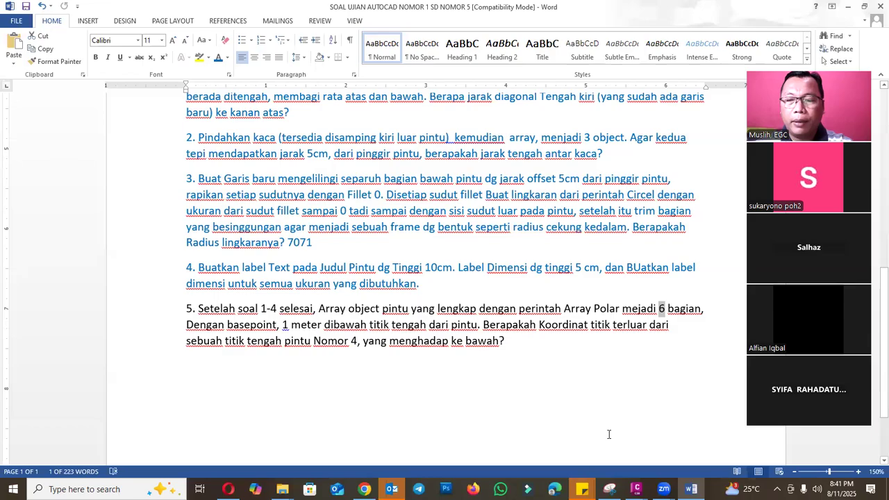
pyautogui.hotkey('alt', 'Tab')
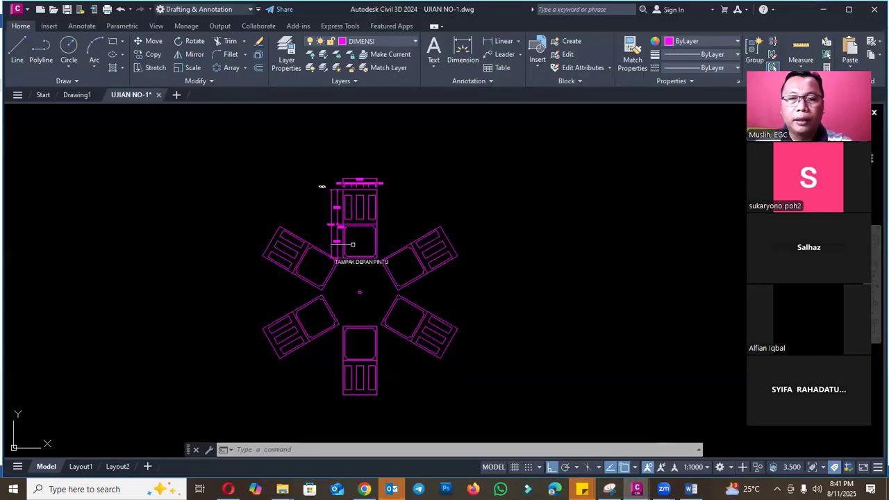
pyautogui.scroll(7, 369, 372)
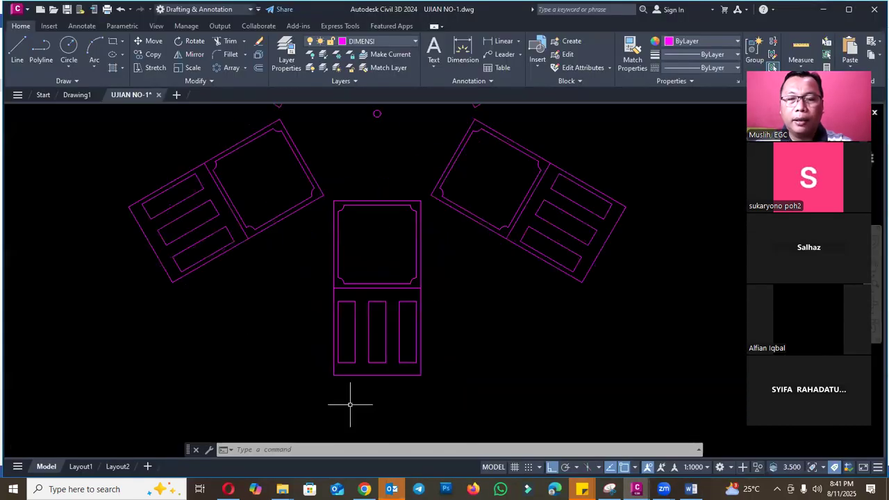
pyautogui.hotkey('alt', 'Tab')
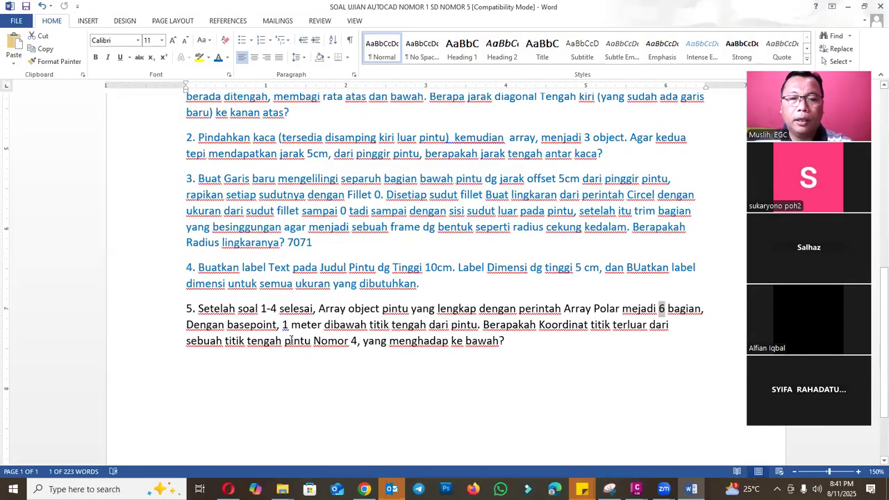
pyautogui.moveTo(636, 490)
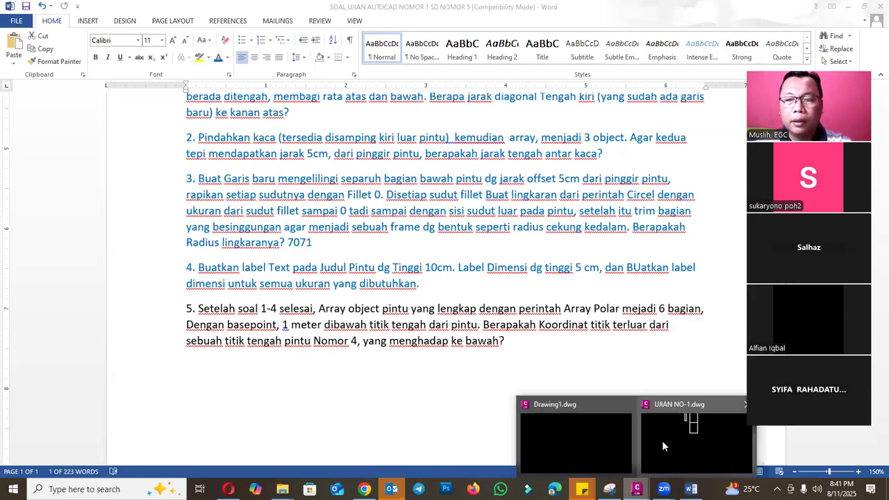
pyautogui.click(688, 437)
pyautogui.scroll(-5, 420, 319)
pyautogui.scroll(2, 461, 139)
pyautogui.scroll(3, 417, 293)
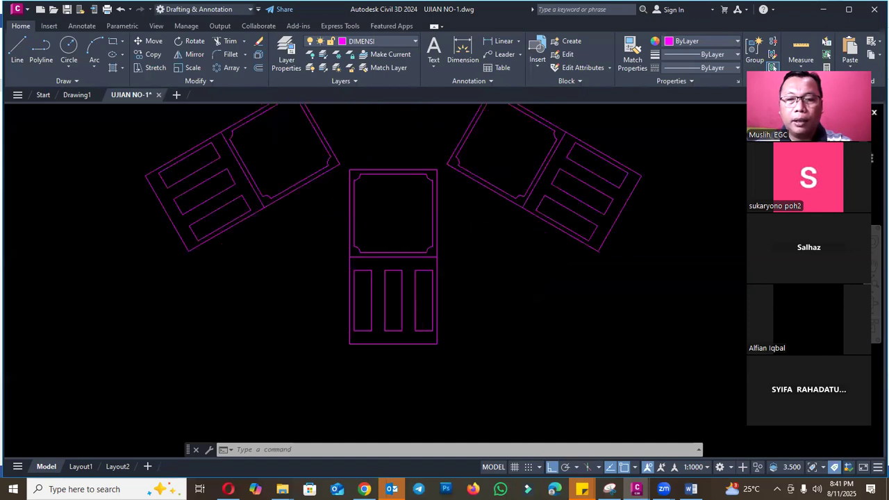
# - Draw a circle with a radius of about 4.3 units centred on the outer edge midpoint of the downward-facing door
pyautogui.write('c')
pyautogui.press('Return')
pyautogui.scroll(2, 385, 316)
pyautogui.click(382, 332)
pyautogui.scroll(4, 383, 324)
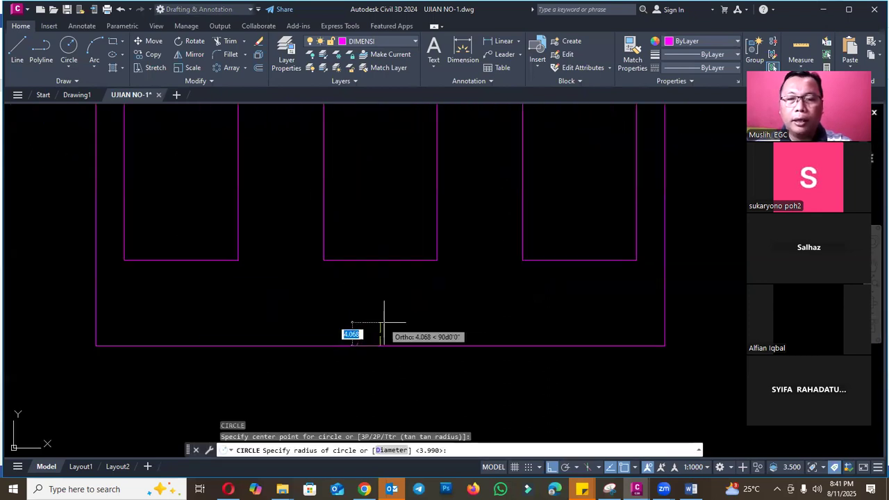
pyautogui.click(385, 322)
pyautogui.press('Escape')
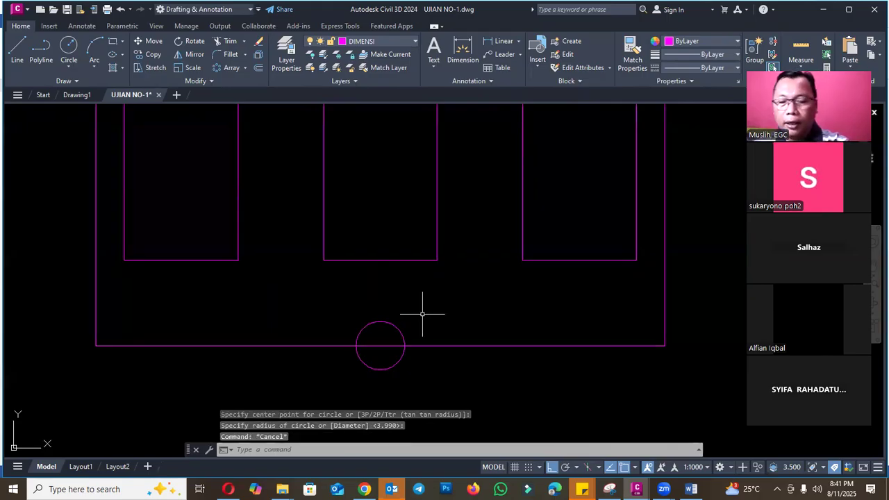
pyautogui.scroll(-4, 446, 301)
pyautogui.scroll(4, 442, 310)
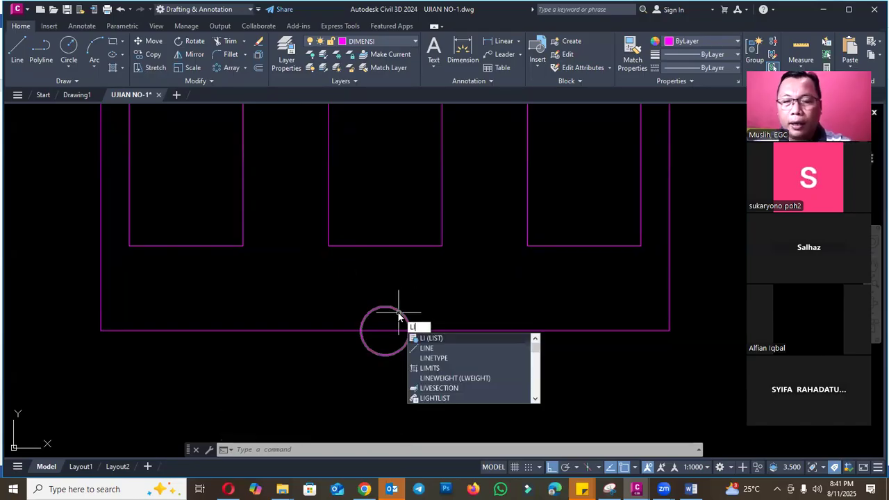
pyautogui.press('Escape')
pyautogui.press('Escape')
pyautogui.click(400, 314)
pyautogui.press('Escape')
# - Draw a vertical polyline about 26 units long downward from the centre of the circle on the door's outer edge
pyautogui.write('pl')
pyautogui.press('Return')
pyautogui.click(385, 331)
pyautogui.scroll(-4, 389, 326)
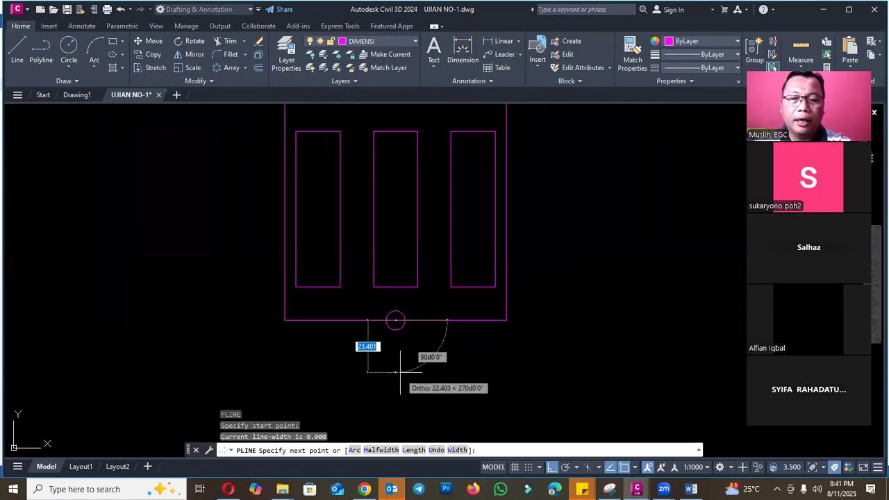
pyautogui.click(398, 361)
pyautogui.press('Escape')
# - List the properties of the short vertical polyline to read its point coordinates
pyautogui.write('Li')
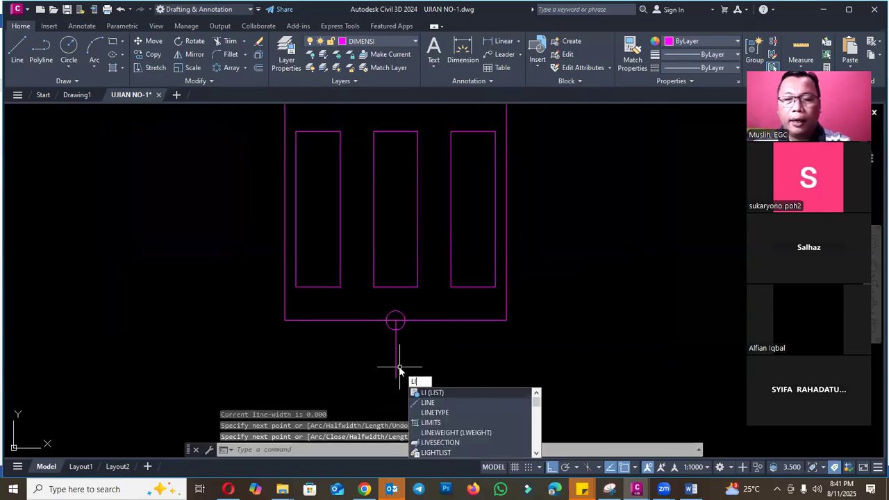
pyautogui.press('Return')
pyautogui.click(396, 360)
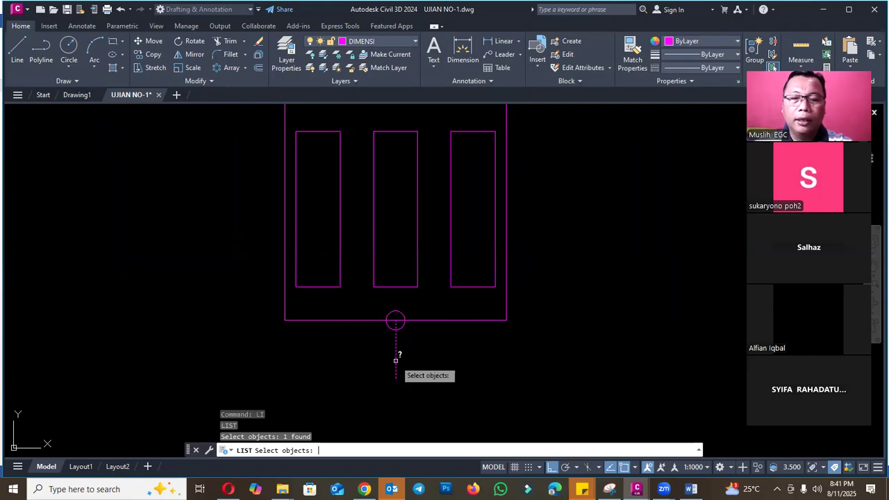
pyautogui.press('Return')
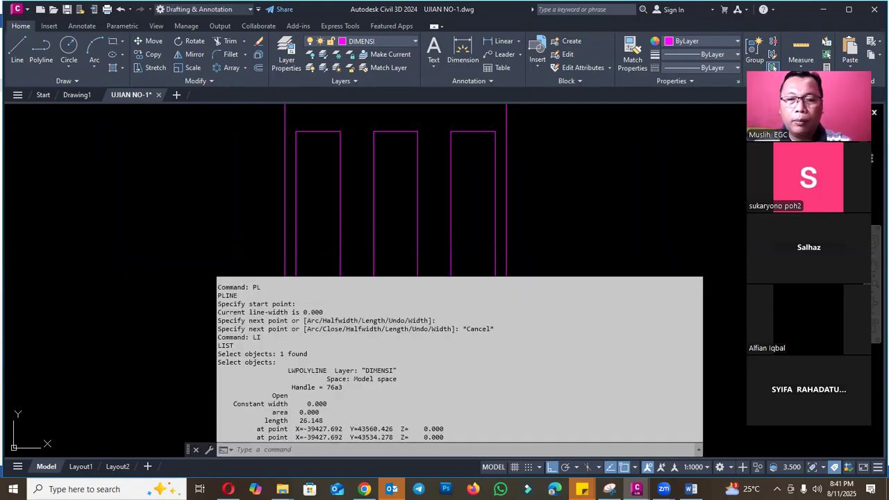
# - Close the property listing and erase the vertical polyline below the circle
pyautogui.press('Escape')
pyautogui.press('Escape')
pyautogui.scroll(4, 410, 354)
pyautogui.click(410, 355)
pyautogui.click(368, 353)
pyautogui.write('e')
pyautogui.press('Return')
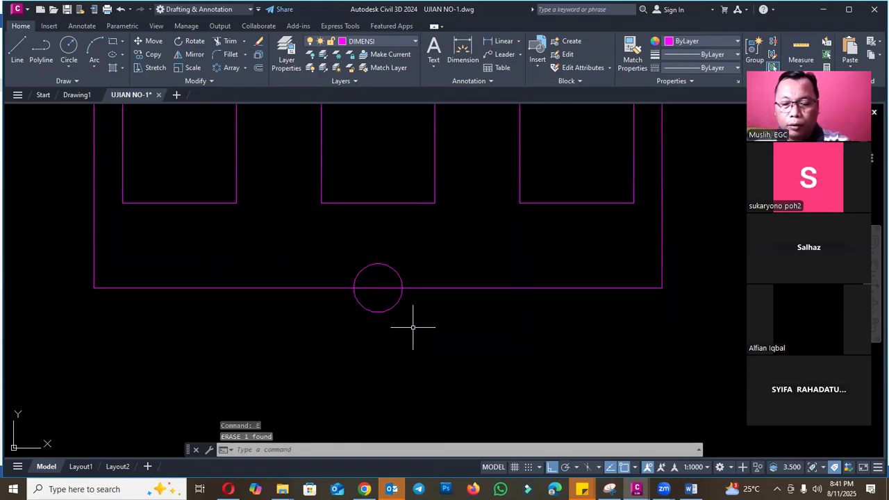
# - List the properties of the circle on the downward-facing door's outer edge to read its centre coordinates
pyautogui.write('li')
pyautogui.press('Return')
pyautogui.click(398, 303)
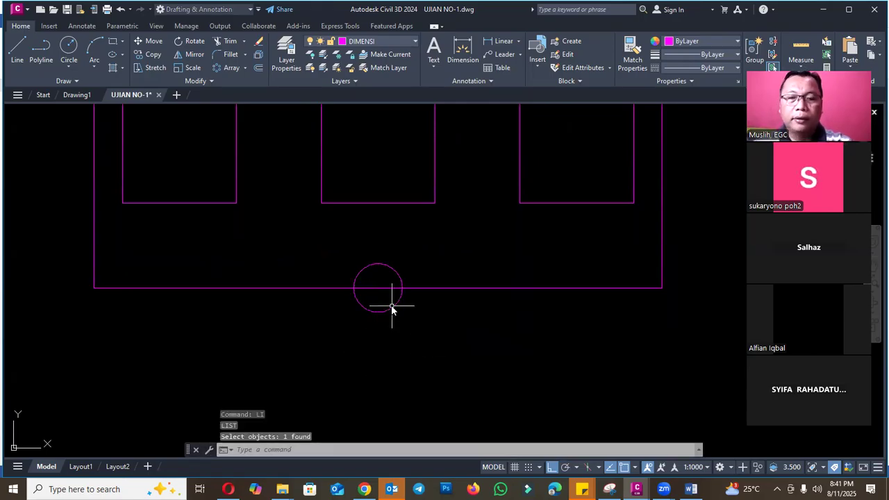
pyautogui.press('Return')
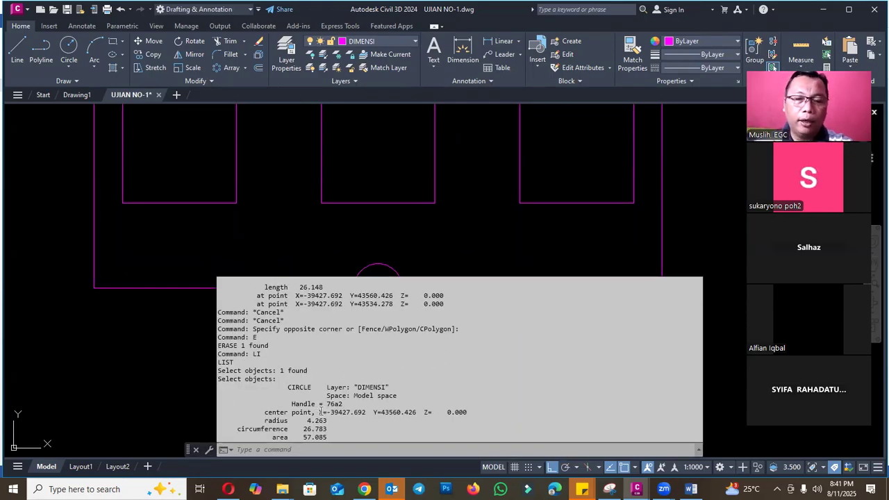
# - Copy the circle's centre X=-39427.692 Y=43560.426 into the Word exam document as question 5's answer and colour that question's text blue
pyautogui.moveTo(320, 412); pyautogui.dragTo(419, 412)
pyautogui.hotkey('ctrl', 'c')
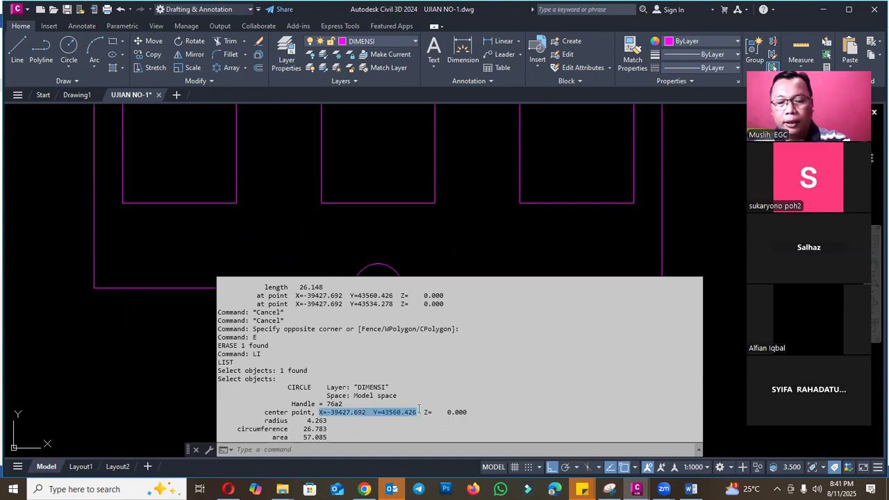
pyautogui.click(691, 489)
pyautogui.click(586, 343)
pyautogui.hotkey('ctrl', 'v')
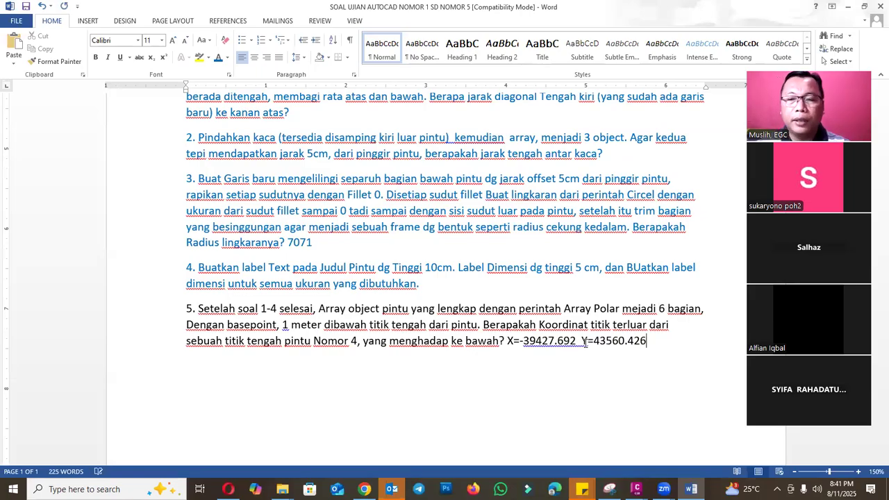
pyautogui.tripleClick(520, 338)
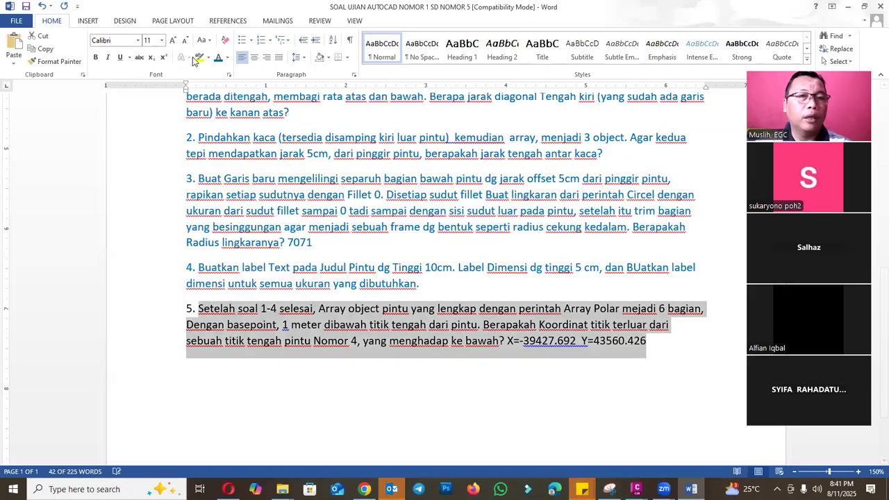
pyautogui.click(402, 358)
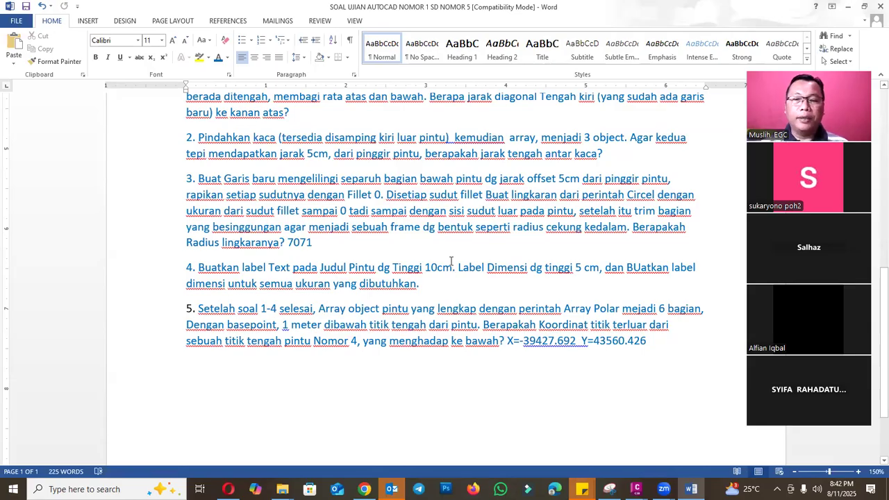
# - Review the six-door polar array in Civil 3D alongside the illustration and questions 1-5 in the Word exam document
pyautogui.scroll(8, 468, 363)
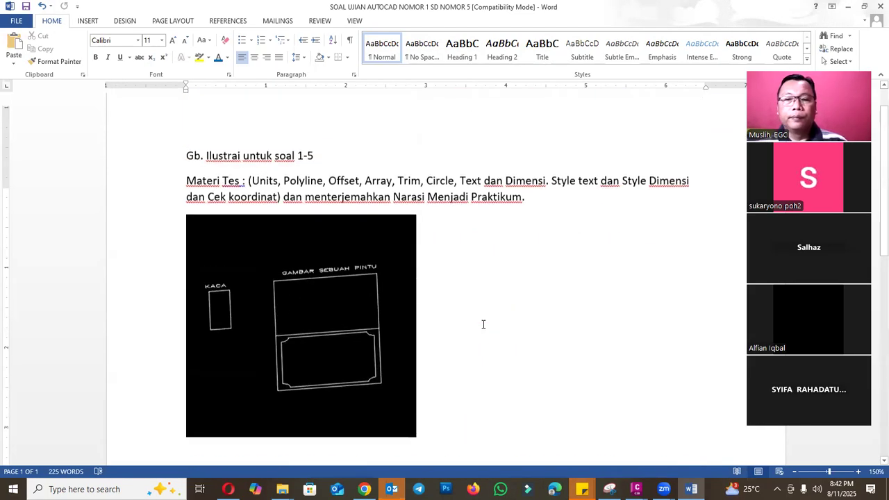
pyautogui.moveTo(637, 489)
pyautogui.click(672, 443)
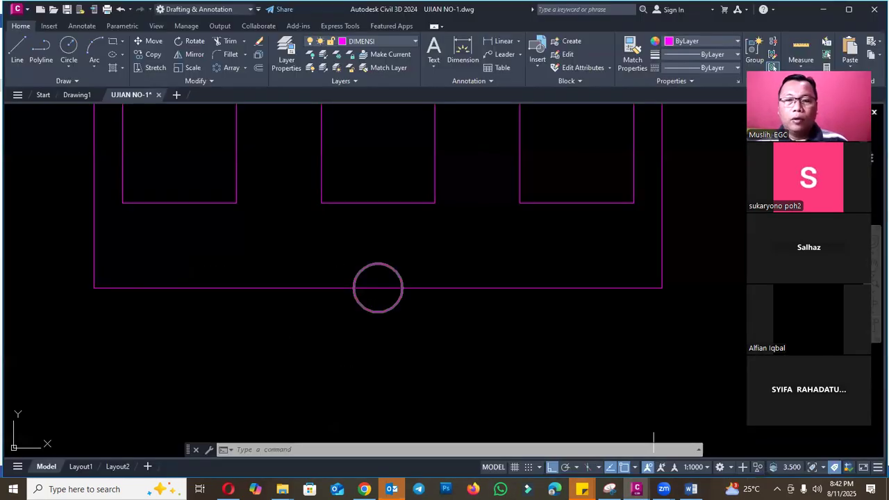
pyautogui.scroll(-9, 415, 387)
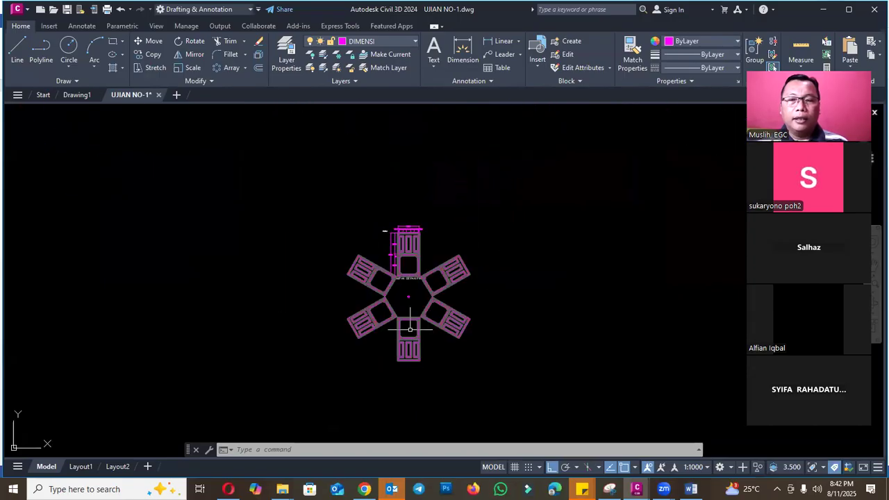
pyautogui.scroll(3, 426, 343)
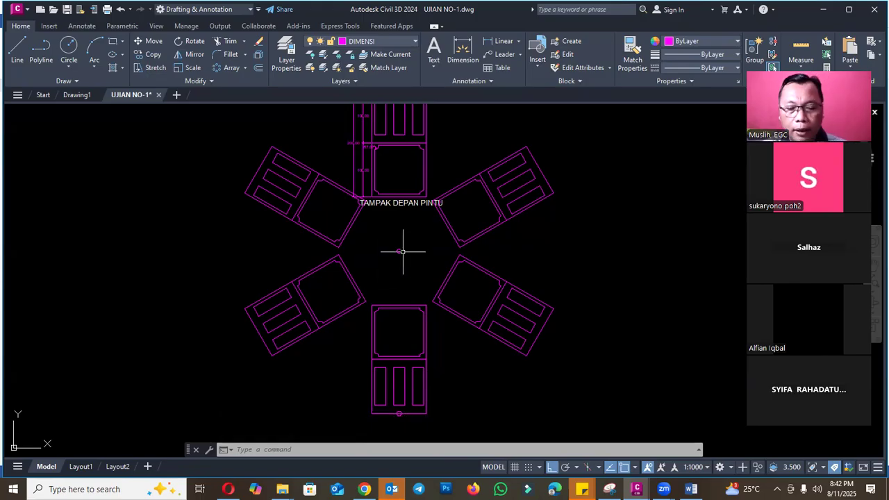
pyautogui.scroll(-4, 403, 252)
pyautogui.click(691, 489)
pyautogui.scroll(-12, 479, 298)
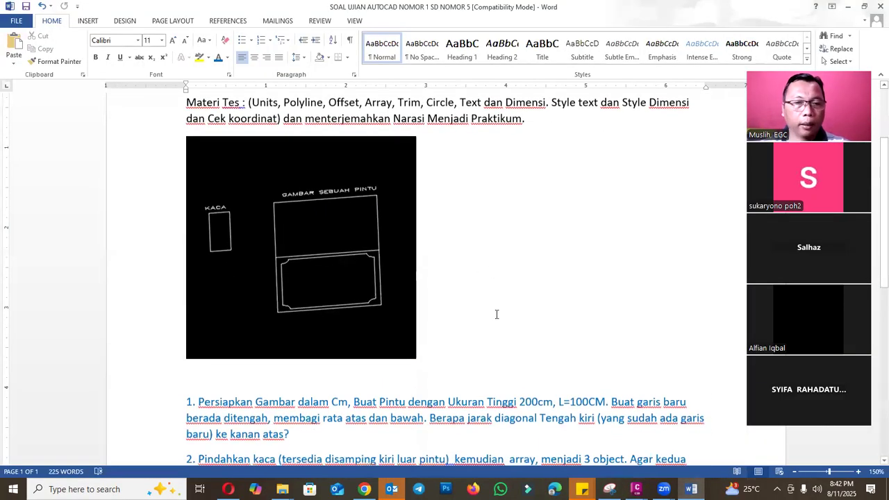
pyautogui.scroll(12, 491, 310)
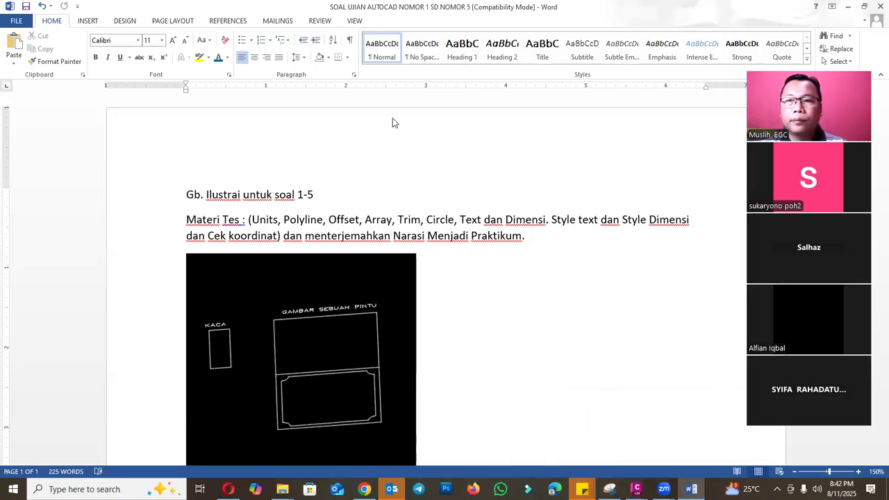
# - Close the questions 1-5 document, open SOAL UJIAN AUTOCAD NOMOR 6 sd NOMOR 10a from the TRAINING AUTOCAD folder and read its questions
pyautogui.click(875, 7)
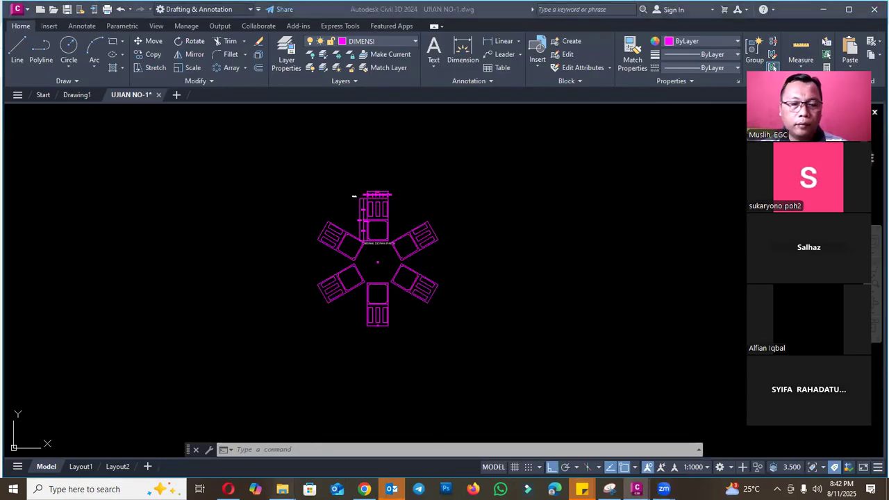
pyautogui.moveTo(282, 489)
pyautogui.click(77, 445)
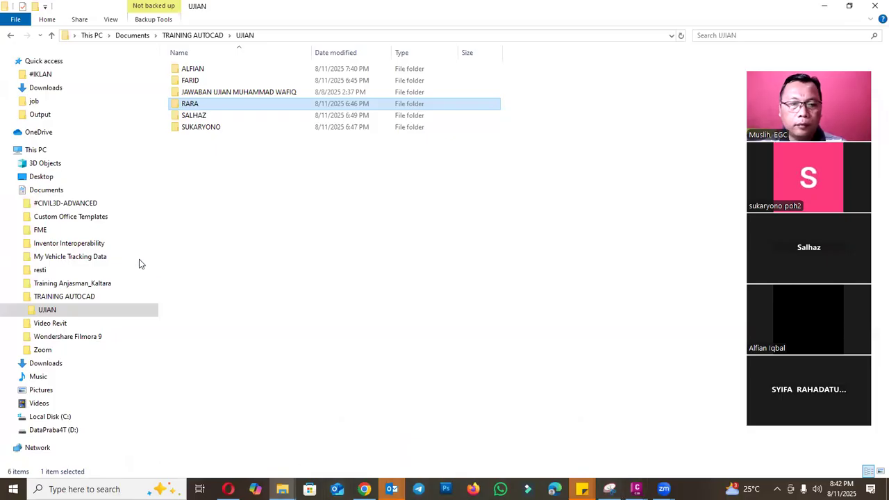
pyautogui.click(54, 430)
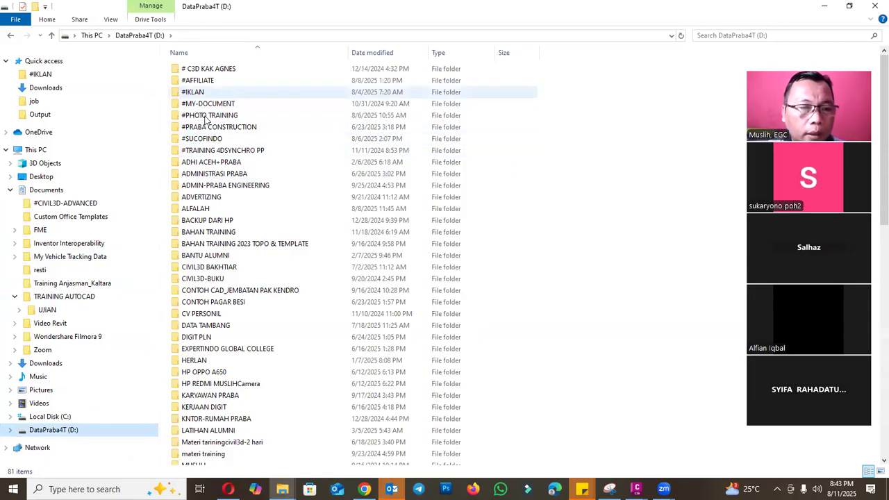
pyautogui.click(102, 192)
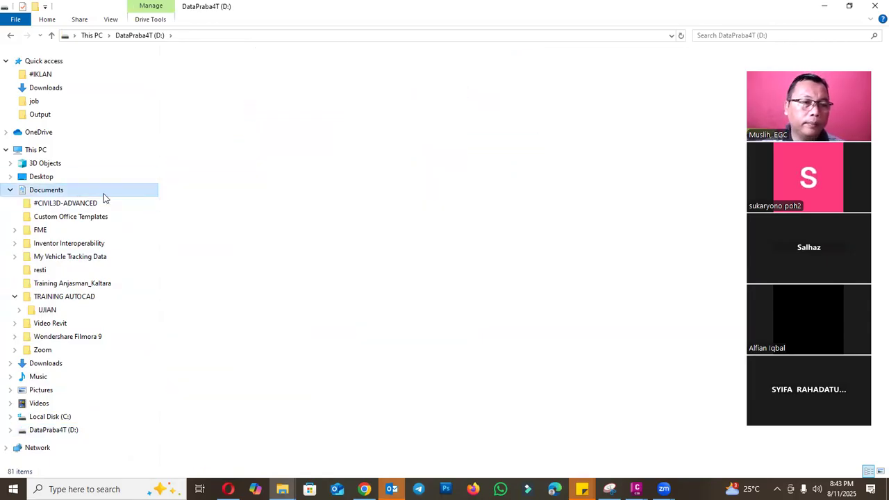
pyautogui.click(88, 297)
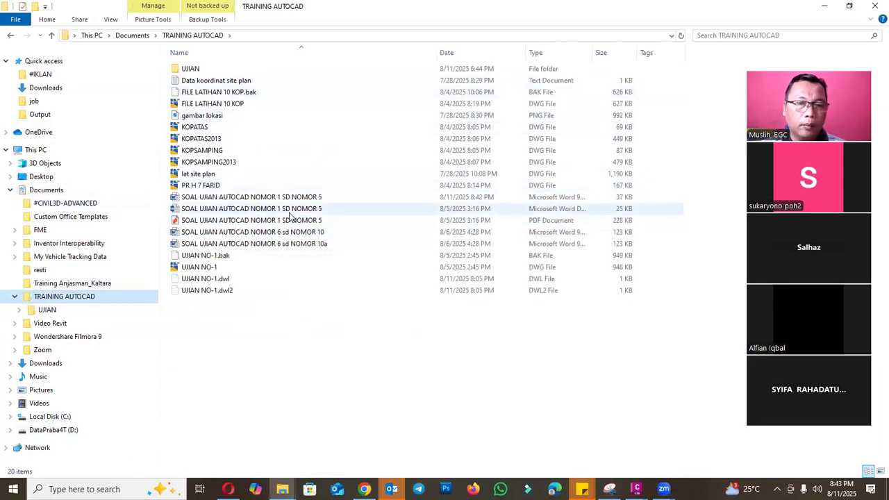
pyautogui.doubleClick(255, 244)
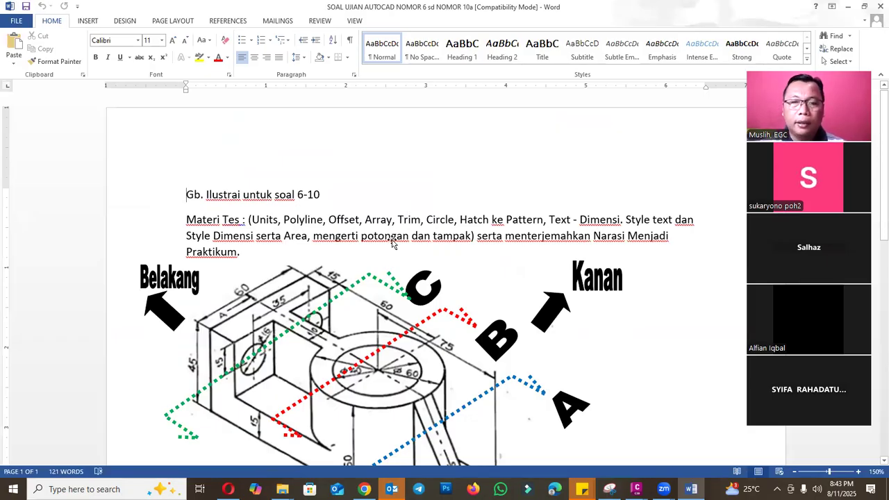
pyautogui.scroll(-7, 392, 243)
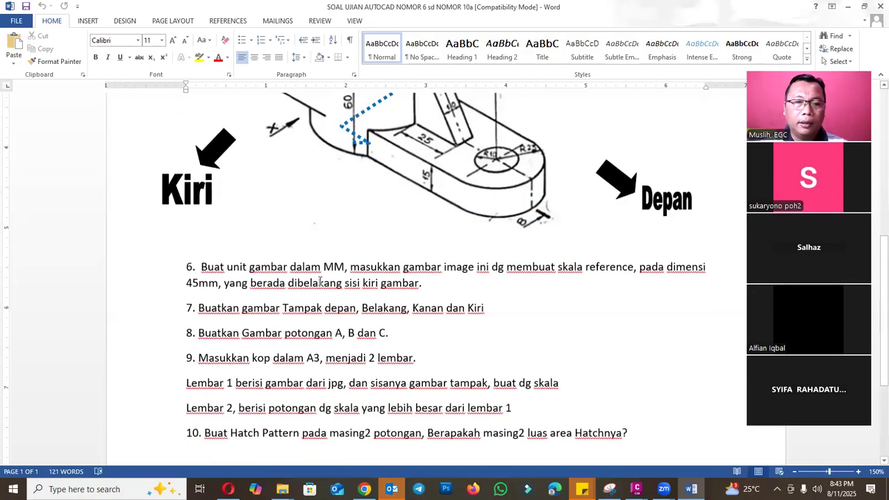
pyautogui.scroll(1, 400, 257)
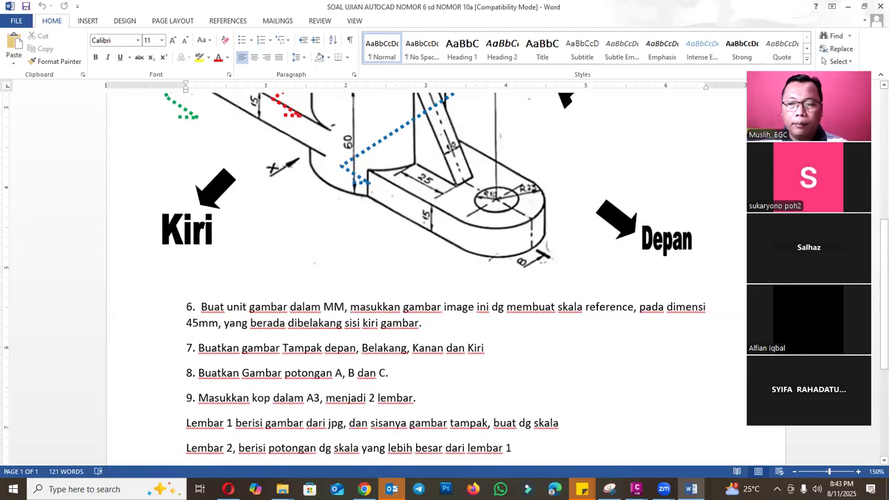
# - Switch back to Civil 3D, save the UJIAN NO-1 drawing and close it
pyautogui.moveTo(636, 489)
pyautogui.click(715, 435)
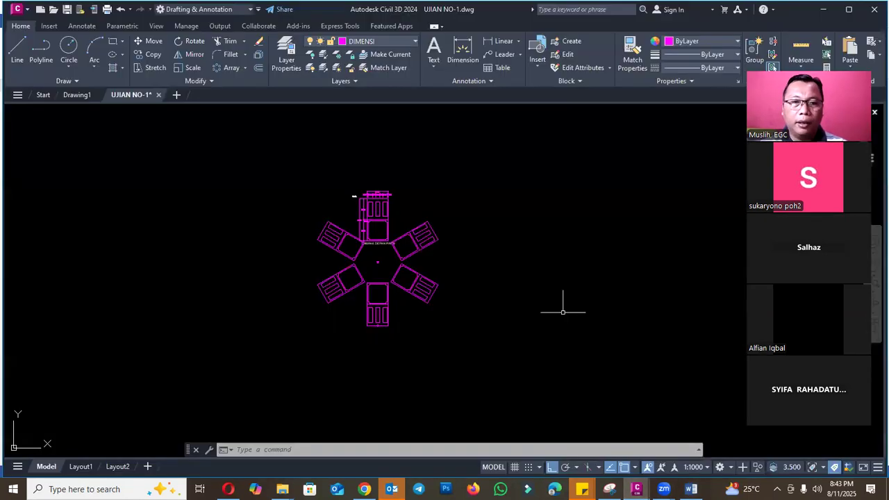
pyautogui.click(67, 10)
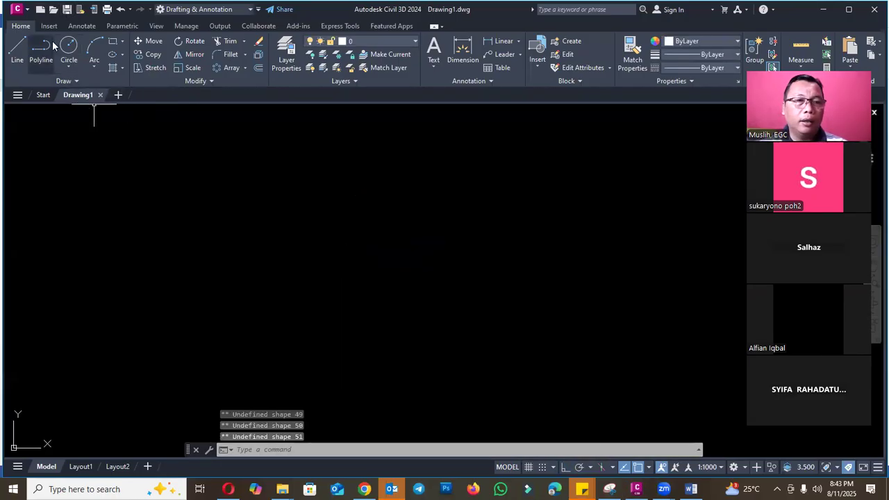
# - Set Drawing1's insertion scale units to Millimeters in the drawing units settings
pyautogui.write('UNITS')
pyautogui.press('Return')
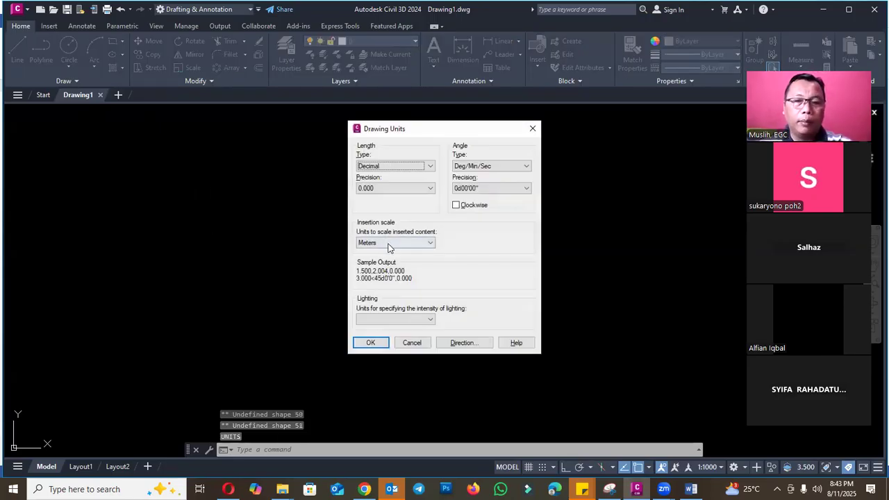
pyautogui.click(389, 243)
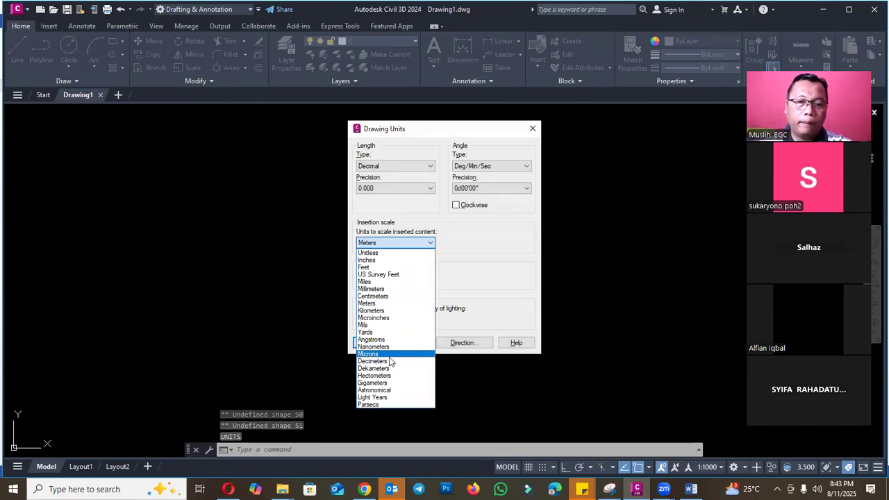
pyautogui.click(375, 289)
pyautogui.click(372, 342)
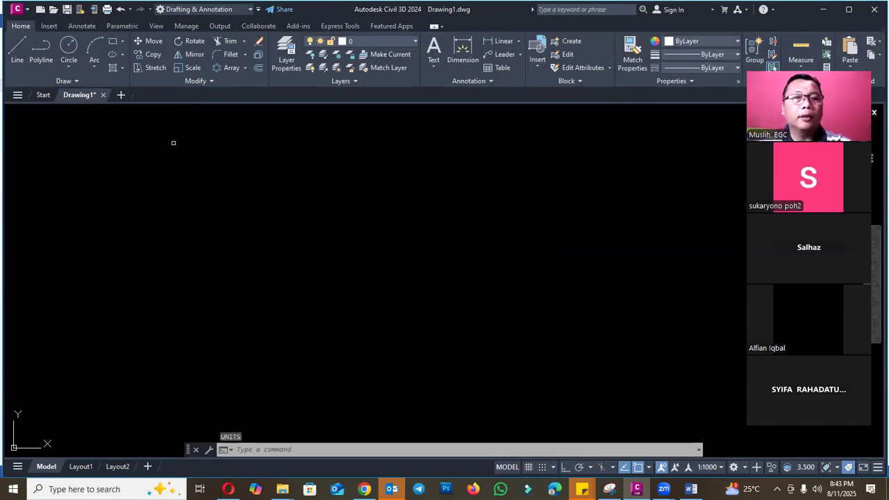
# - Save the new drawing as "ujian nomor 6-10" in the TRAINING AUTOCAD folder
pyautogui.click(67, 9)
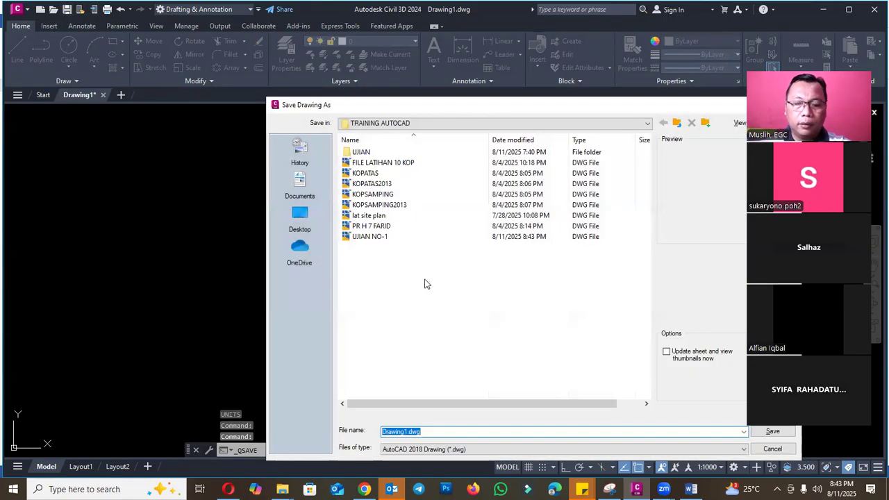
pyautogui.write('LAT')
pyautogui.press('BackSpace')
pyautogui.press('BackSpace')
pyautogui.press('BackSpace')
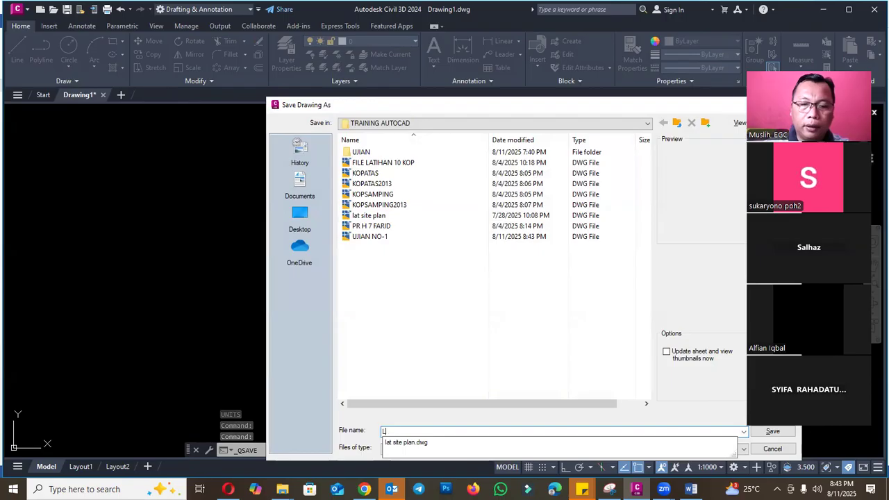
pyautogui.write('ujian nom')
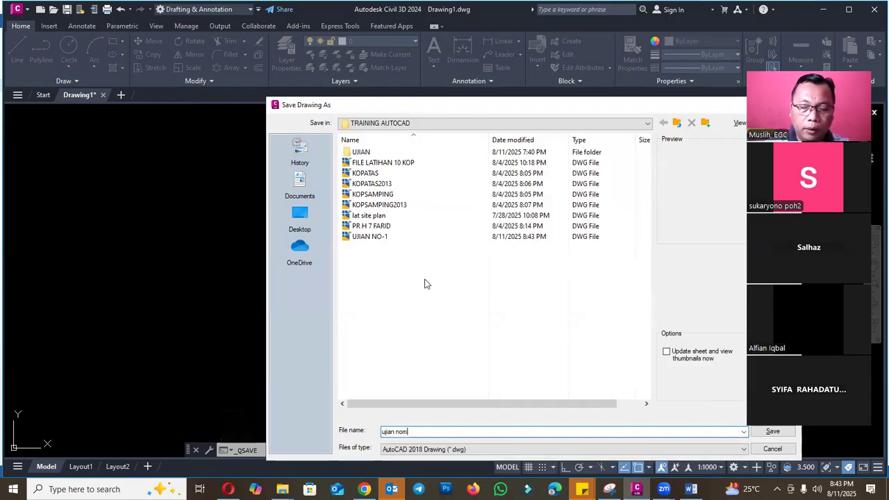
pyautogui.write('or 6-10')
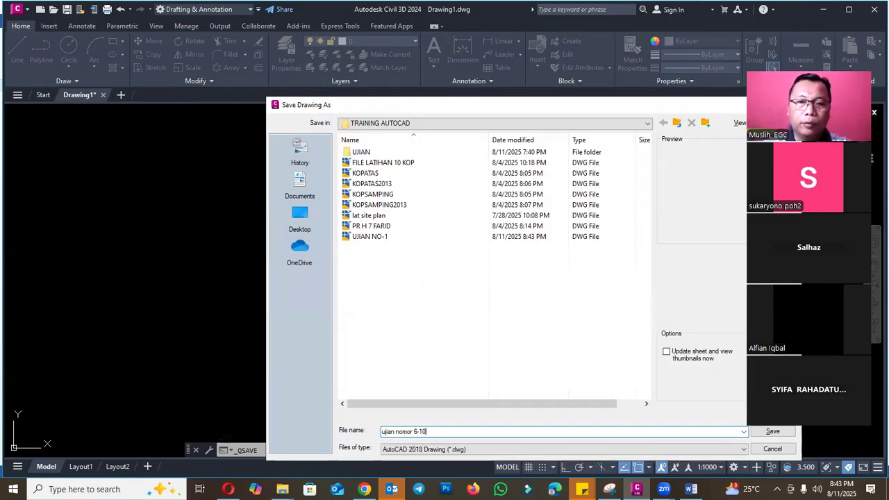
pyautogui.moveTo(332, 113); pyautogui.dragTo(190, 117)
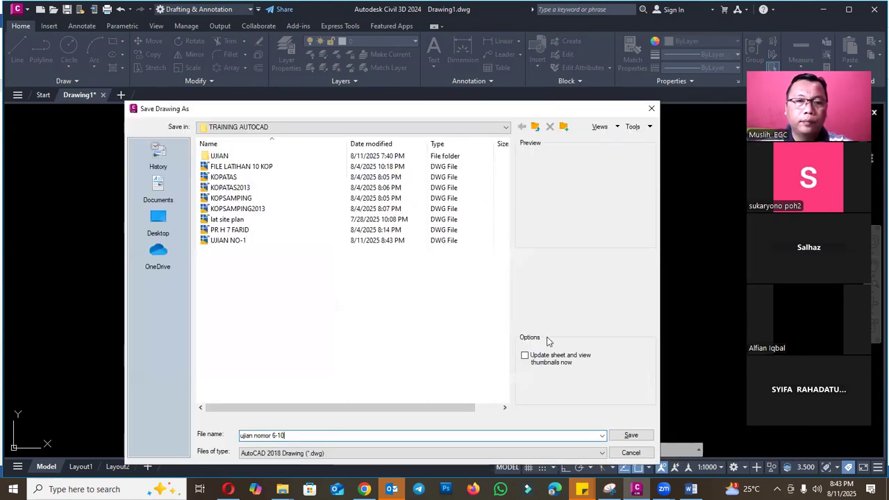
pyautogui.click(630, 435)
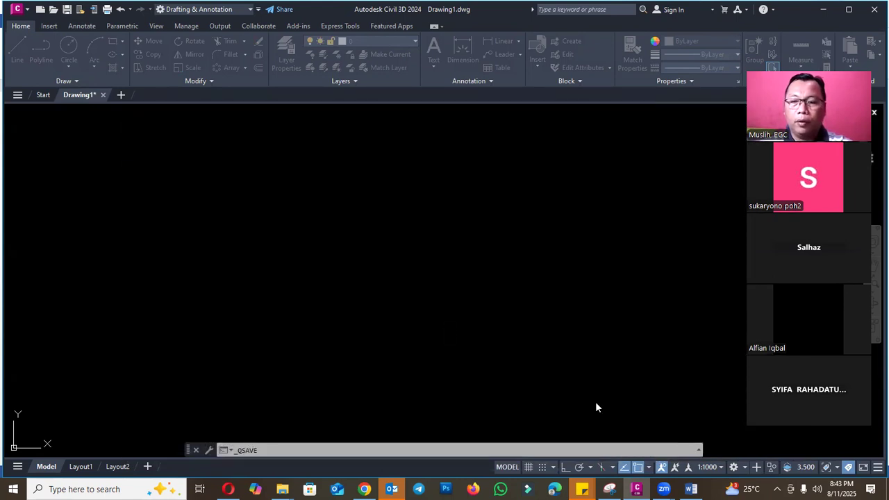
# - Switch to the Word exam document and read question 6 together with the part illustration and its 45 mm dimension
pyautogui.click(691, 489)
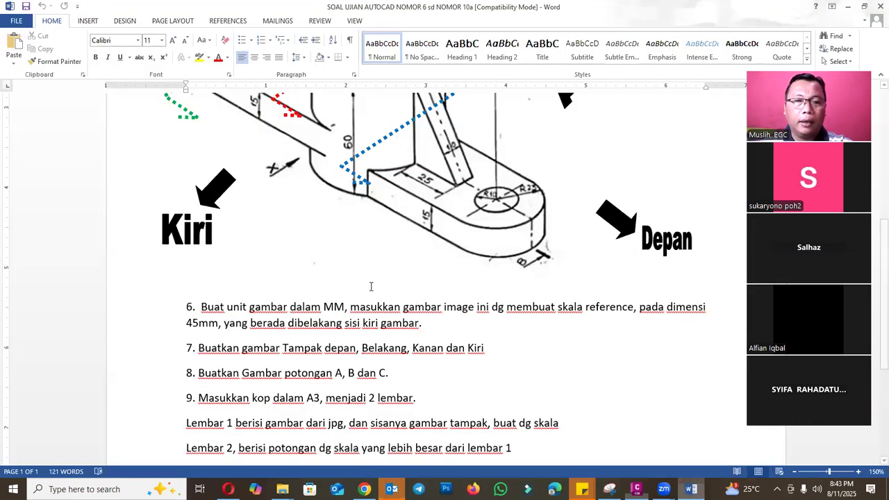
pyautogui.scroll(6, 371, 287)
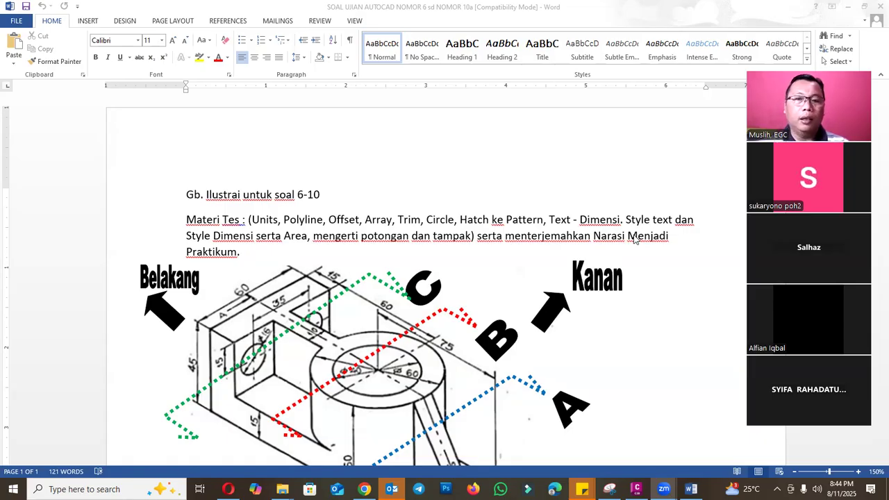
pyautogui.scroll(-10, 556, 250)
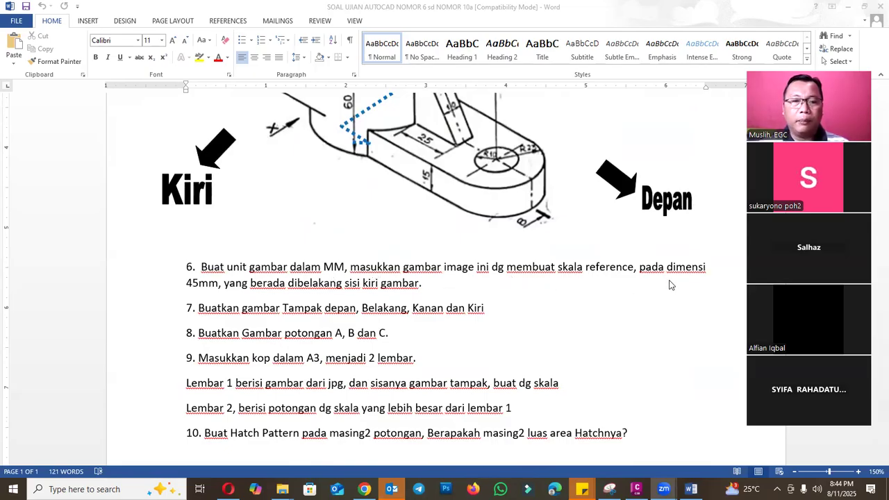
pyautogui.scroll(10, 396, 297)
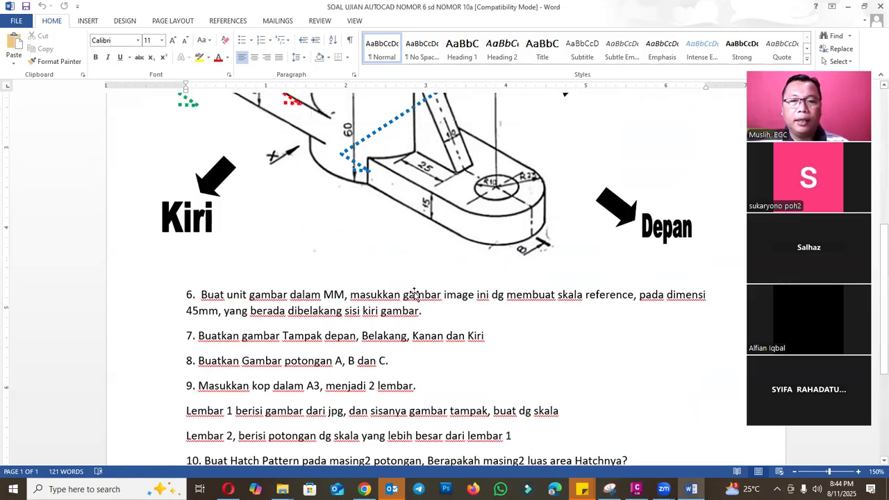
pyautogui.scroll(1, 286, 259)
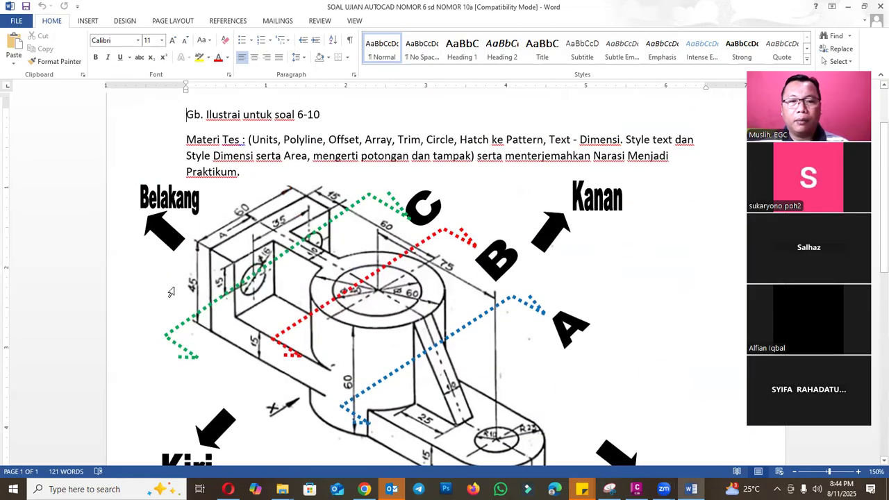
pyautogui.scroll(-2, 204, 275)
# - Copy the isometric part image from the Word document and paste it into the Civil 3D drawing ujian nomor 6-10
pyautogui.click(323, 249)
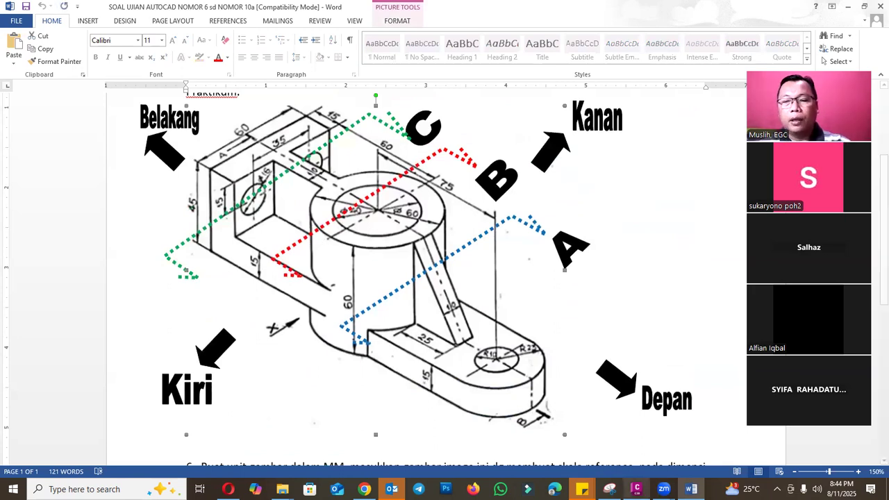
pyautogui.click(636, 489)
pyautogui.hotkey('ctrl', 'v')
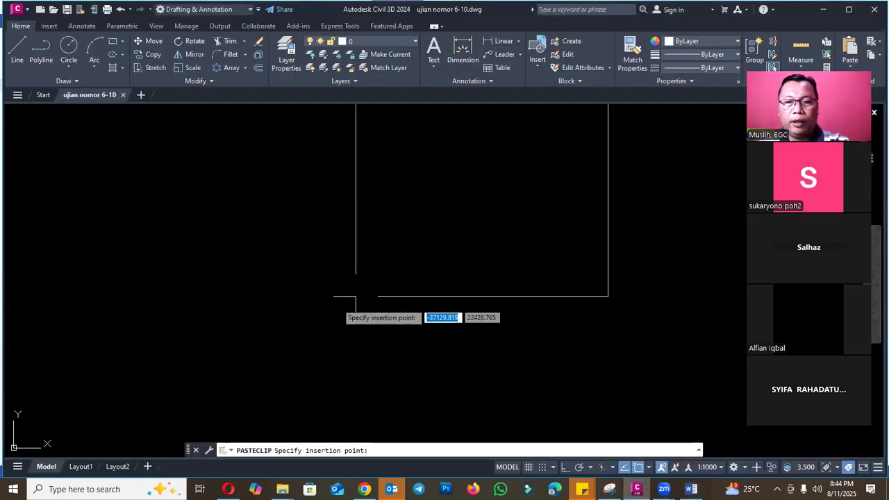
pyautogui.click(353, 298)
pyautogui.press('Return')
pyautogui.scroll(-4, 353, 308)
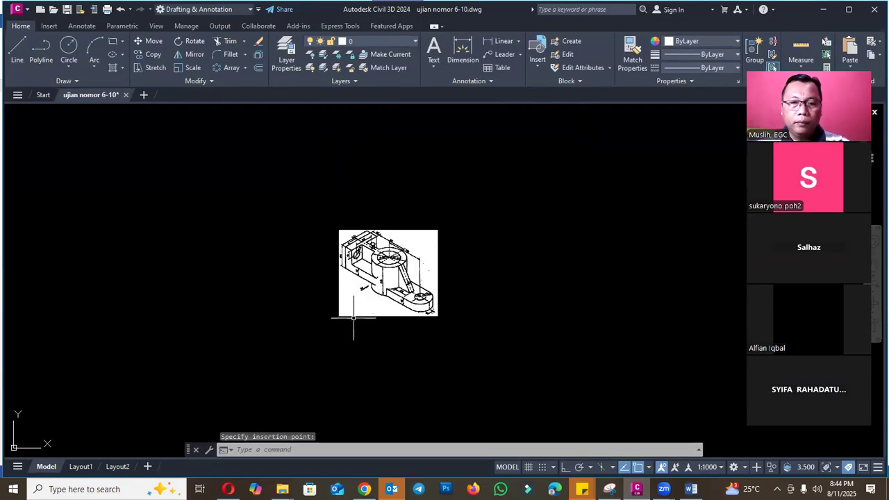
pyautogui.scroll(7, 338, 248)
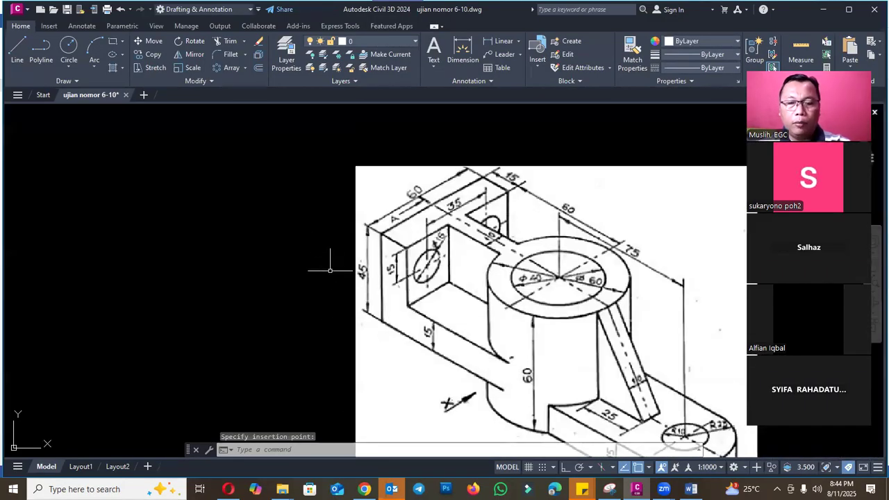
# - Draw a vertical polyline 45 mm long beside the pasted image, with Ortho on
pyautogui.press('Escape')
pyautogui.write('pl')
pyautogui.press('Return')
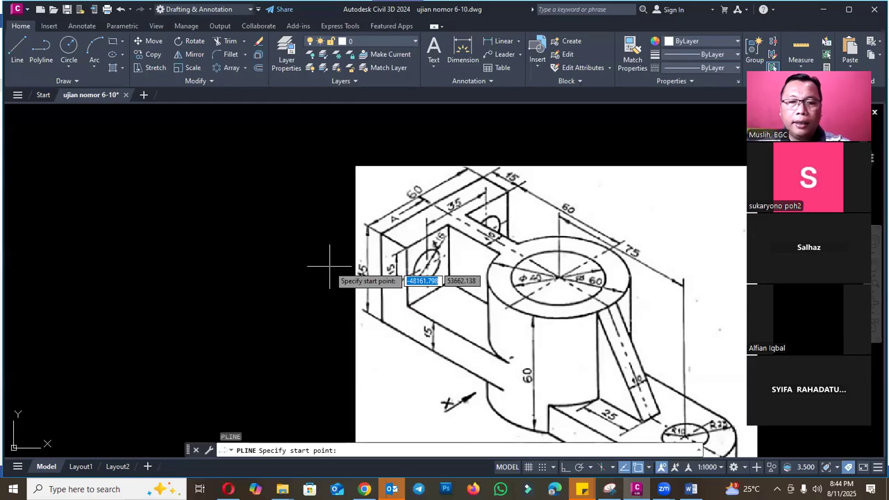
pyautogui.click(305, 225)
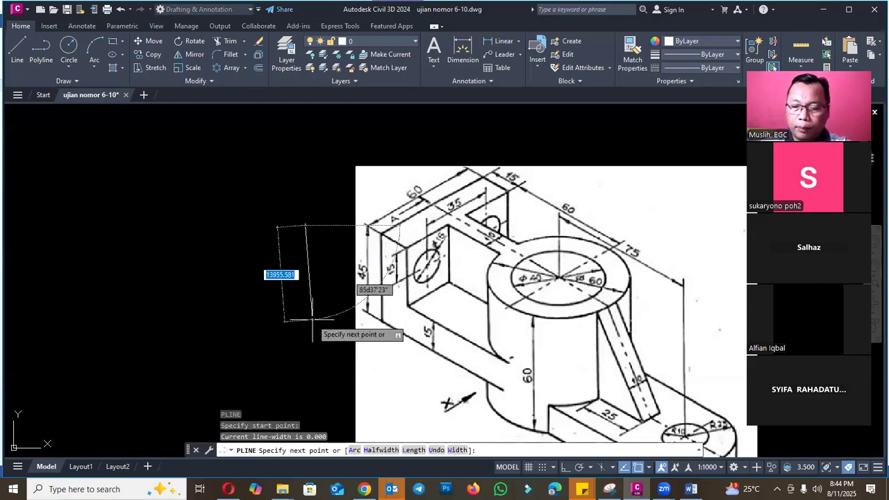
pyautogui.click(566, 467)
pyautogui.write('45')
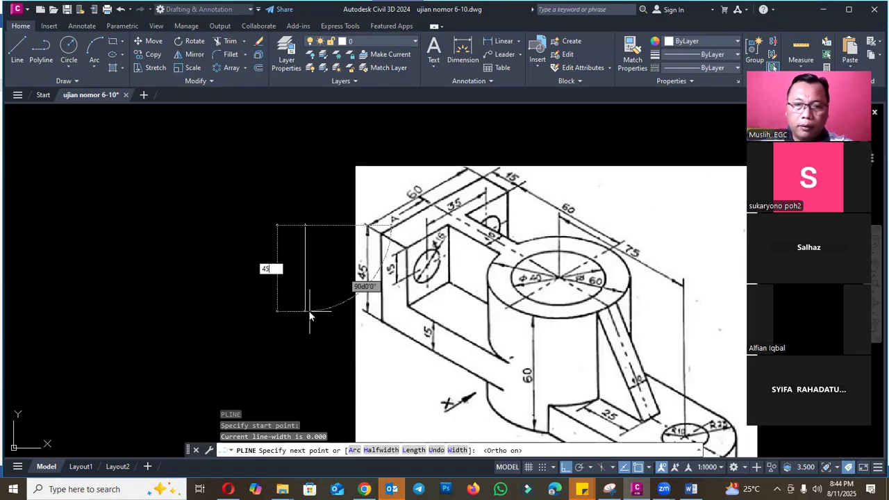
pyautogui.press('Return')
pyautogui.press('Escape')
# - Scale the part image by a factor of 0.01 from a base point near the image
pyautogui.scroll(3, 303, 233)
pyautogui.scroll(-5, 299, 243)
pyautogui.write('sc')
pyautogui.press('space')
pyautogui.click(372, 208)
pyautogui.click(334, 258)
pyautogui.press('space')
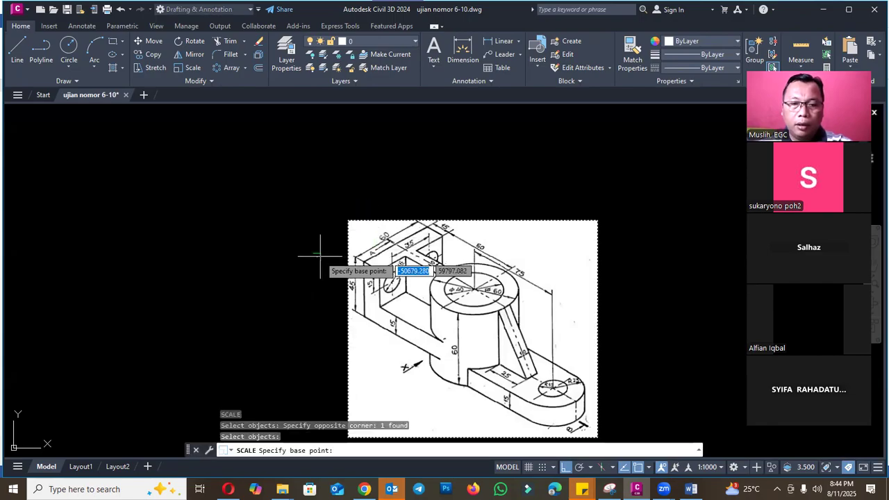
pyautogui.click(320, 255)
pyautogui.write('0.01')
pyautogui.press('Return')
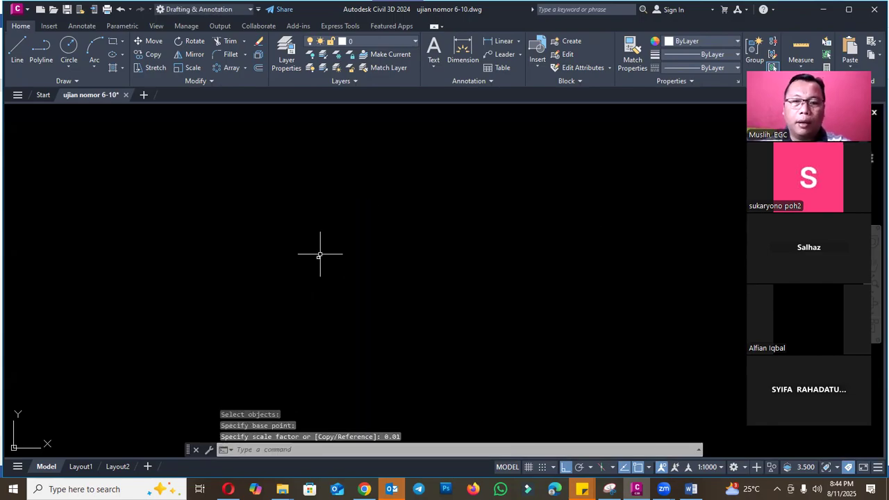
# - Scale the part image again by a factor of 0.1 from a base point between it and the polyline
pyautogui.write('z')
pyautogui.press('space')
pyautogui.write('e')
pyautogui.press('Return')
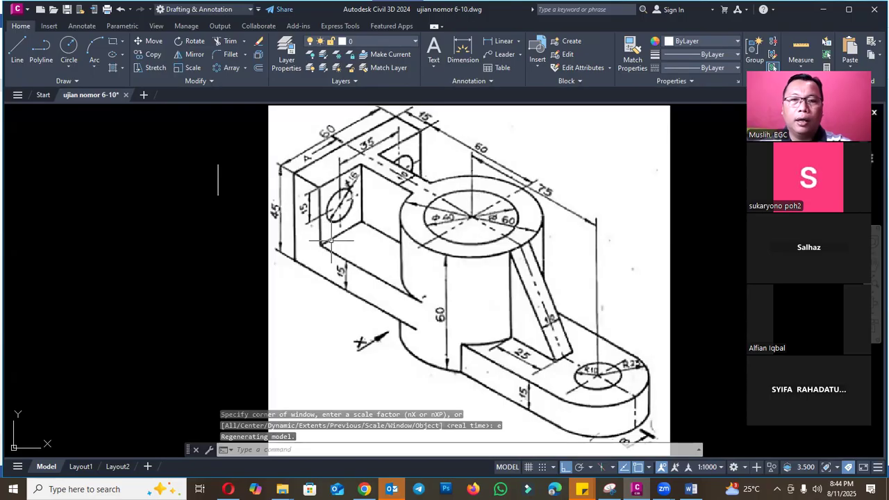
pyautogui.click(274, 232)
pyautogui.press('Return')
pyautogui.click(245, 182)
pyautogui.write('0.1')
pyautogui.press('Return')
pyautogui.scroll(4, 212, 177)
pyautogui.scroll(-2, 391, 291)
pyautogui.press('Escape')
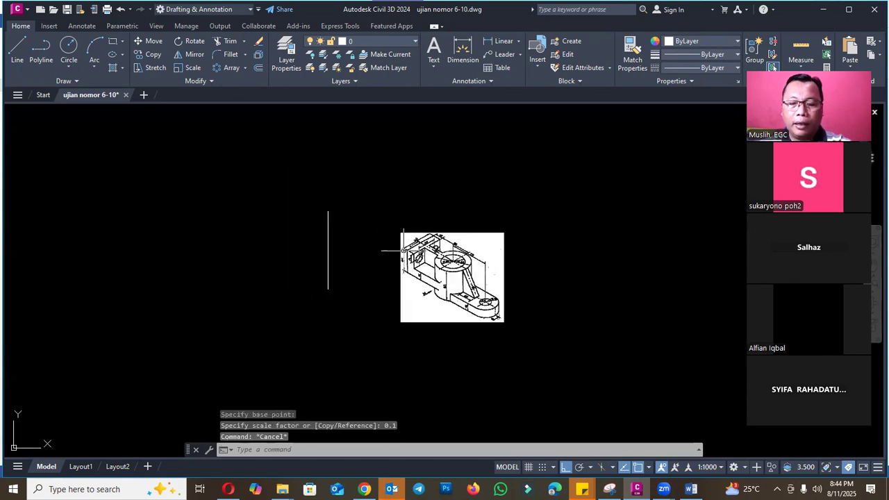
pyautogui.press('Return')
pyautogui.scroll(2, 403, 250)
pyautogui.press('Escape')
# - Set the color of the 45 mm vertical polyline to Red in its properties
pyautogui.click(326, 238)
pyautogui.click(276, 236)
pyautogui.write('ch')
pyautogui.press('Return')
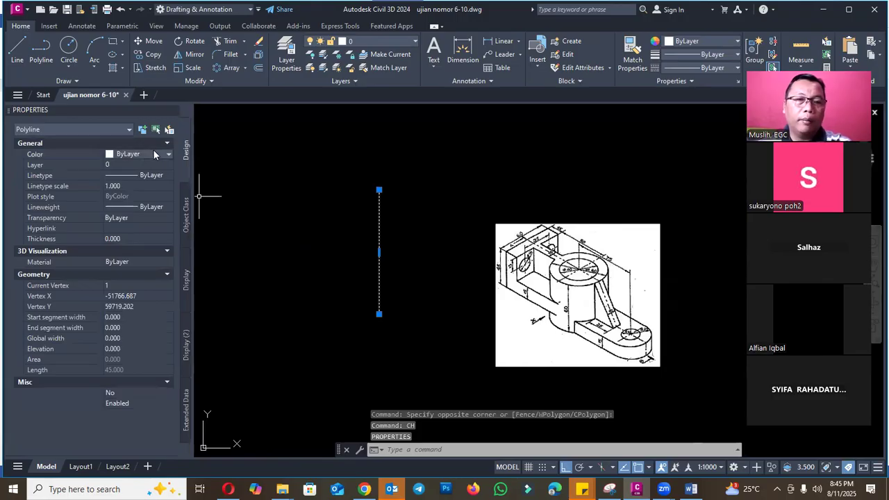
pyautogui.click(154, 153)
pyautogui.click(142, 186)
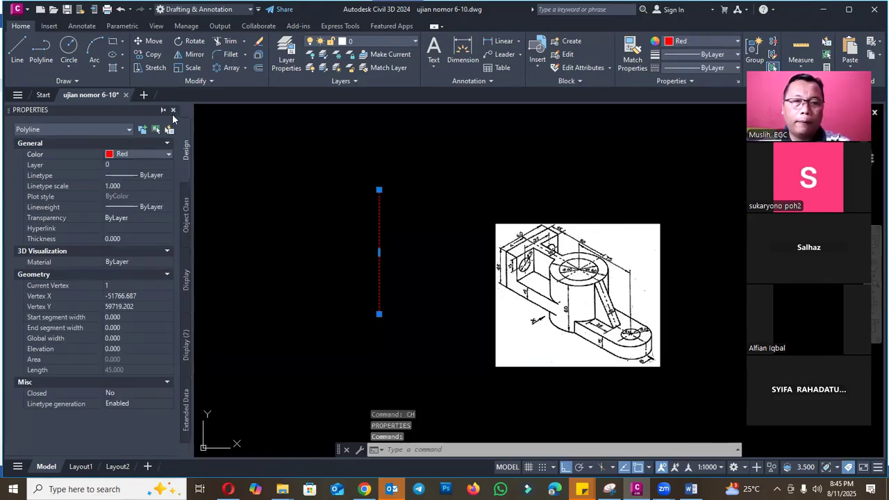
pyautogui.click(175, 111)
pyautogui.press('Escape')
# - Move the image by the upper end of its 45 dimension, picked with object snap off, onto the red line's upper endpoint
pyautogui.scroll(4, 397, 212)
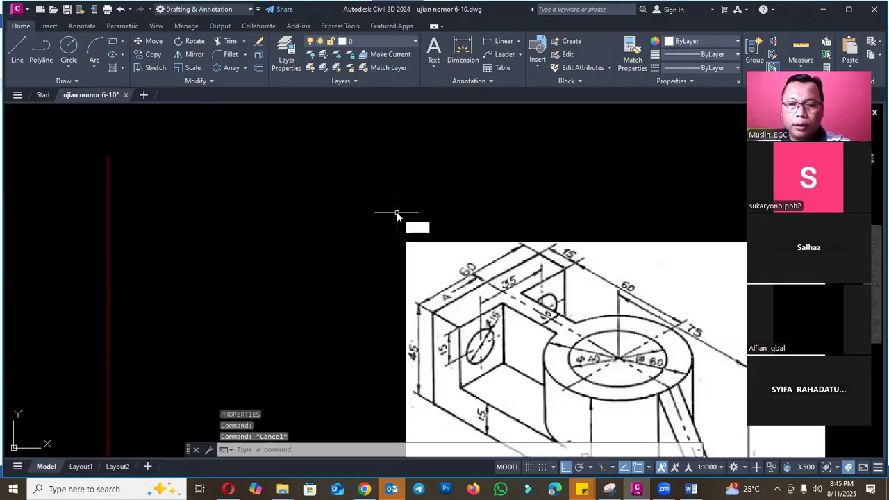
pyautogui.write('m')
pyautogui.press('Return')
pyautogui.click(408, 250)
pyautogui.scroll(5, 417, 306)
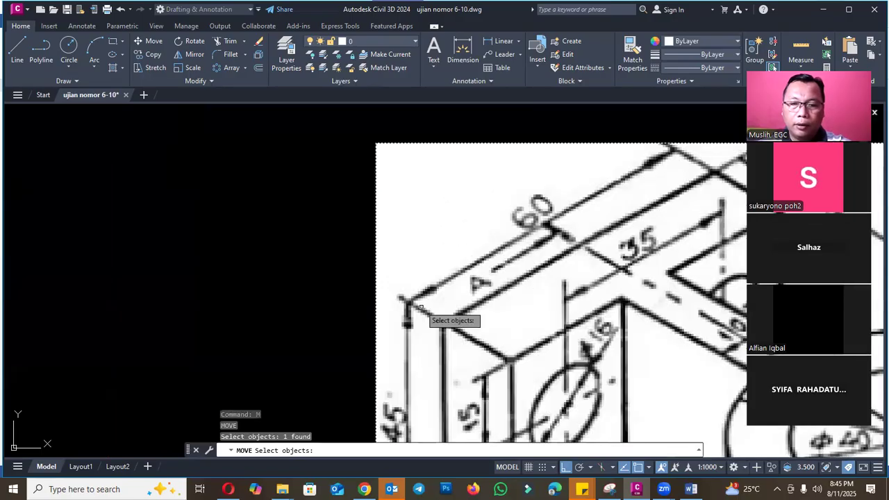
pyautogui.press('Return')
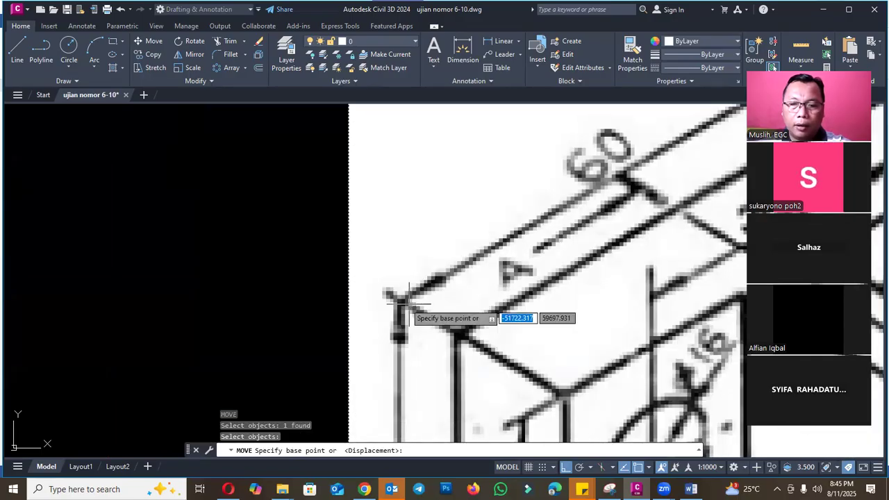
pyautogui.click(638, 467)
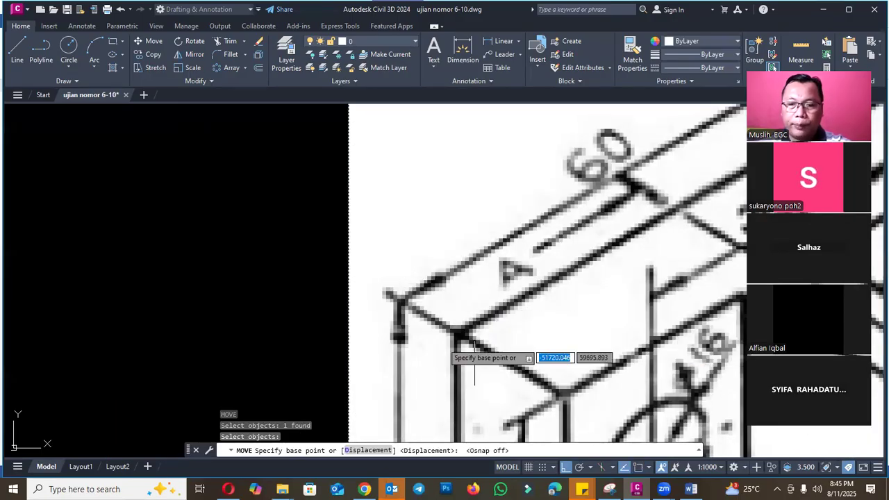
pyautogui.click(400, 295)
pyautogui.scroll(-6, 400, 296)
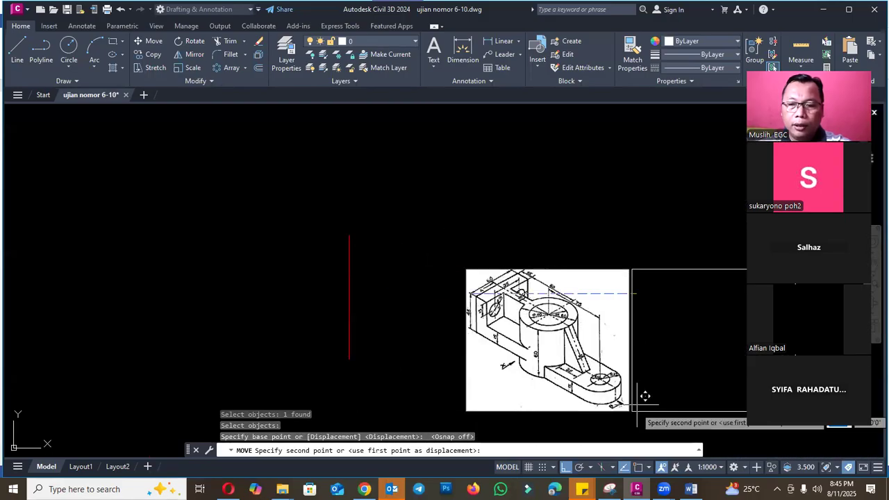
pyautogui.click(348, 236)
# - Scale the image by reference from the red line's upper end, fitting the length of its 45 dimension to the red line's length
pyautogui.scroll(4, 382, 237)
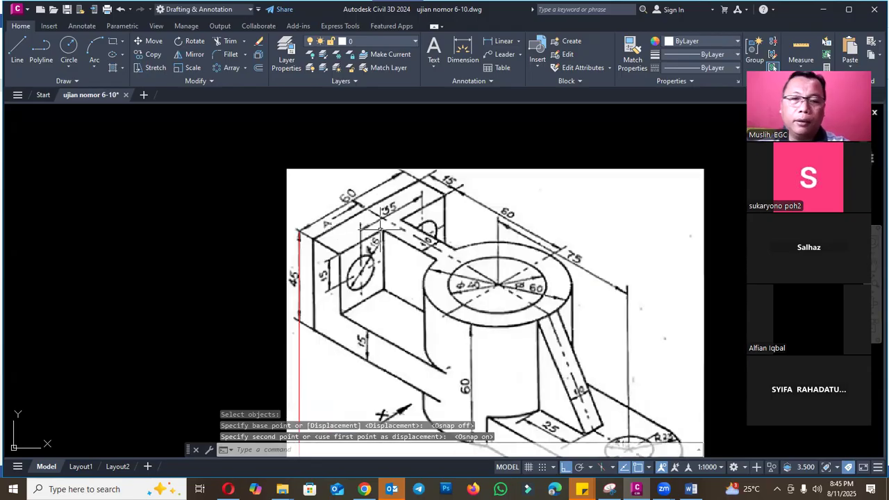
pyautogui.write('sc')
pyautogui.press('Return')
pyautogui.click(369, 169)
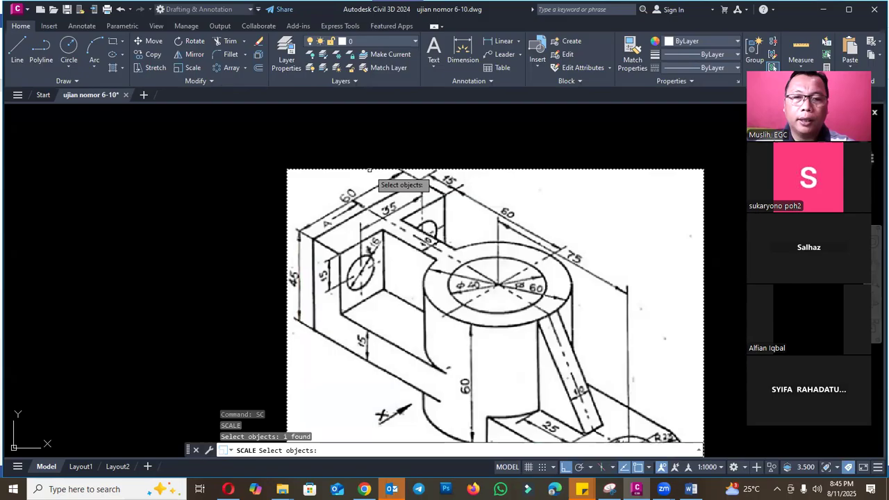
pyautogui.scroll(4, 312, 239)
pyautogui.press('Return')
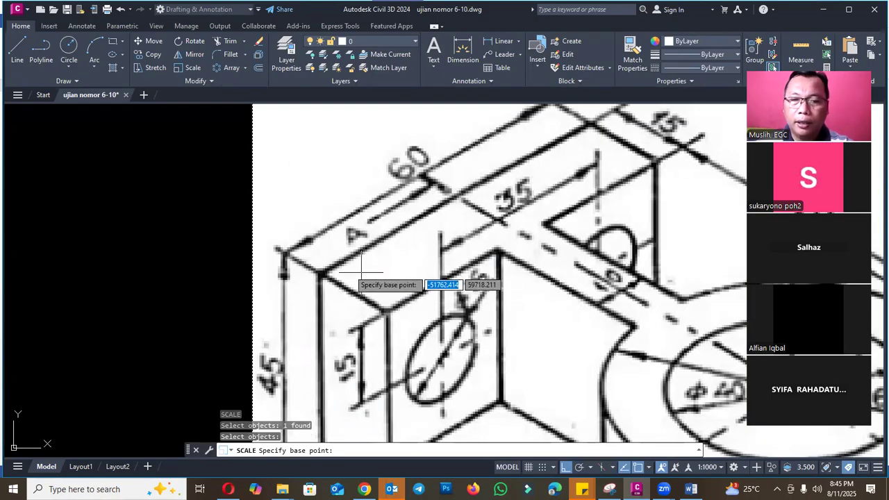
pyautogui.click(283, 253)
pyautogui.write('r')
pyautogui.press('Return')
pyautogui.click(283, 253)
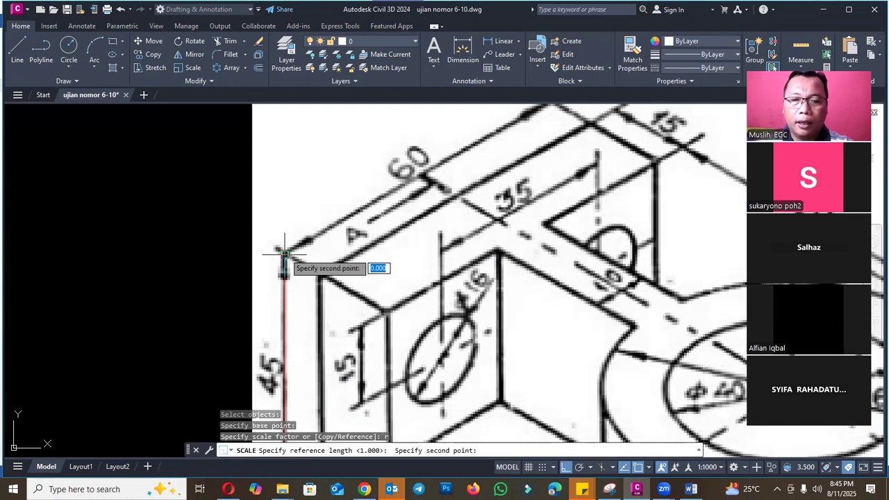
pyautogui.scroll(-4, 288, 254)
pyautogui.scroll(4, 304, 298)
pyautogui.scroll(5, 304, 297)
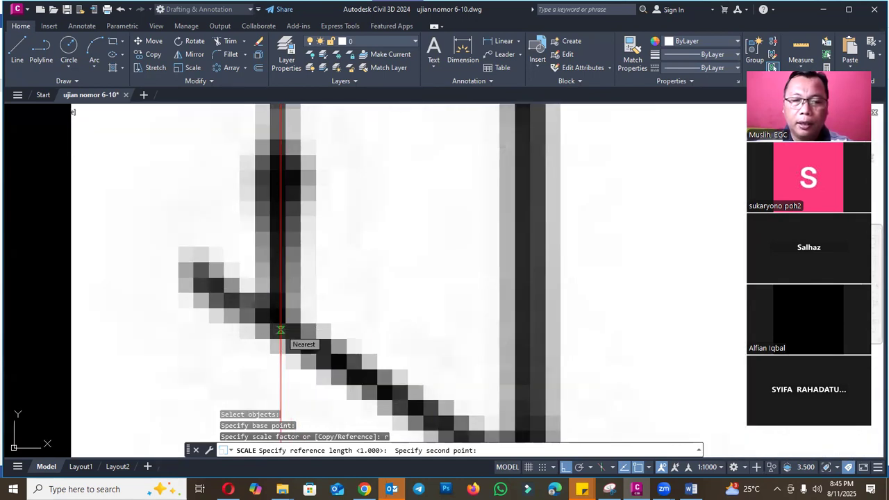
pyautogui.click(282, 331)
pyautogui.scroll(-8, 313, 182)
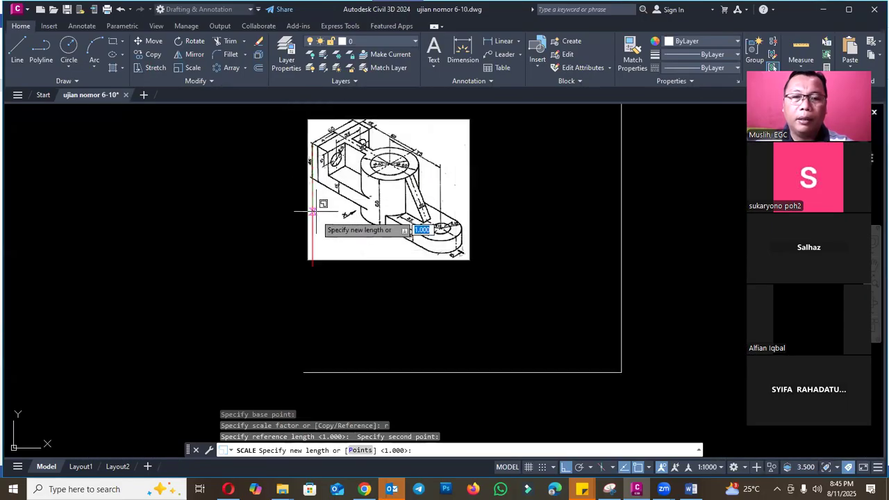
pyautogui.click(317, 260)
pyautogui.scroll(-6, 434, 267)
pyautogui.scroll(4, 435, 268)
pyautogui.press('Escape')
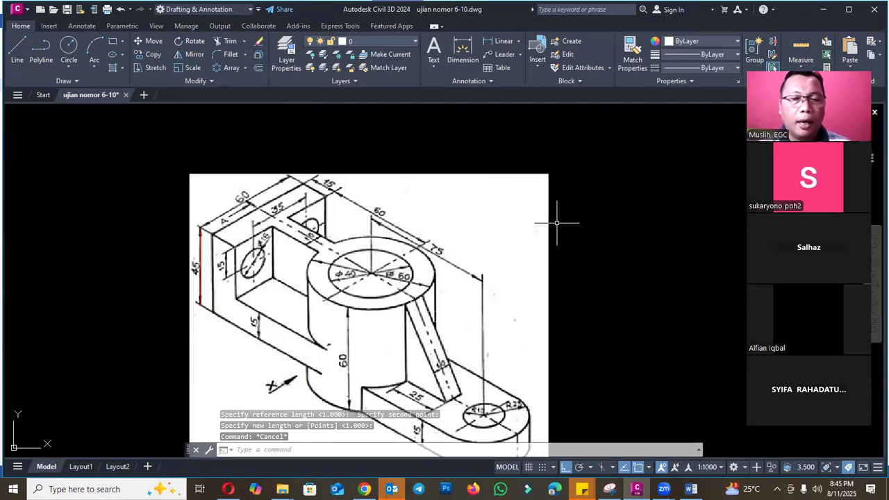
# - Switch to the Word exam document and set the font color of the question 6 paragraph to blue
pyautogui.scroll(-4, 295, 188)
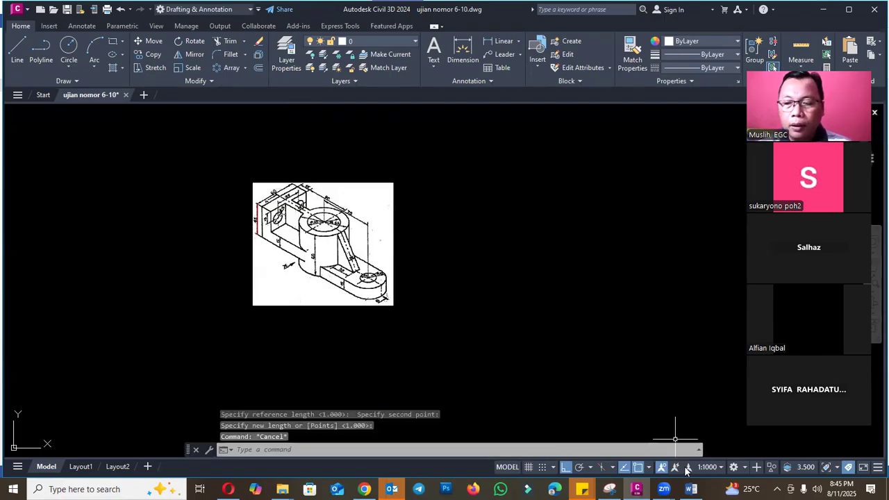
pyautogui.click(691, 489)
pyautogui.scroll(-5, 447, 249)
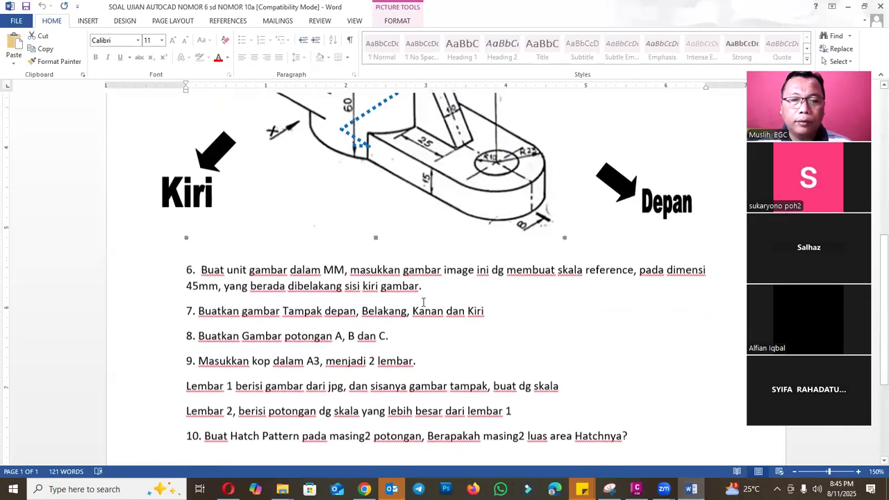
pyautogui.click(378, 284)
pyautogui.tripleClick(449, 284)
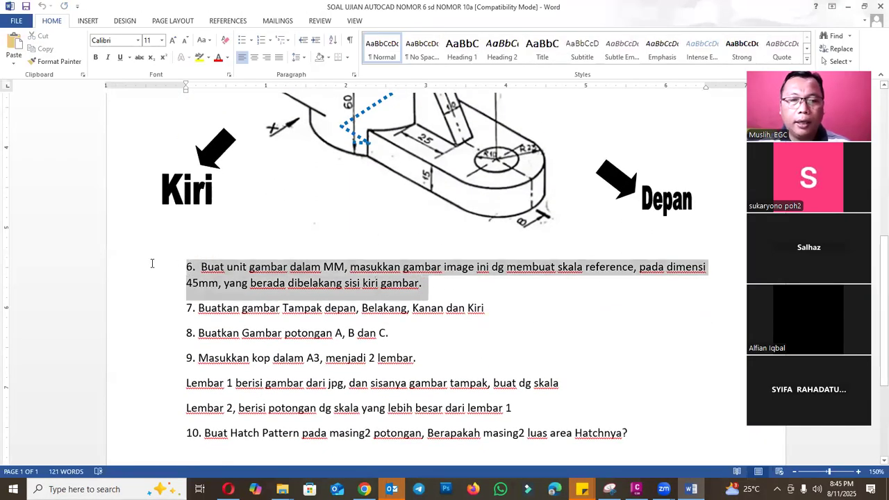
pyautogui.click(228, 57)
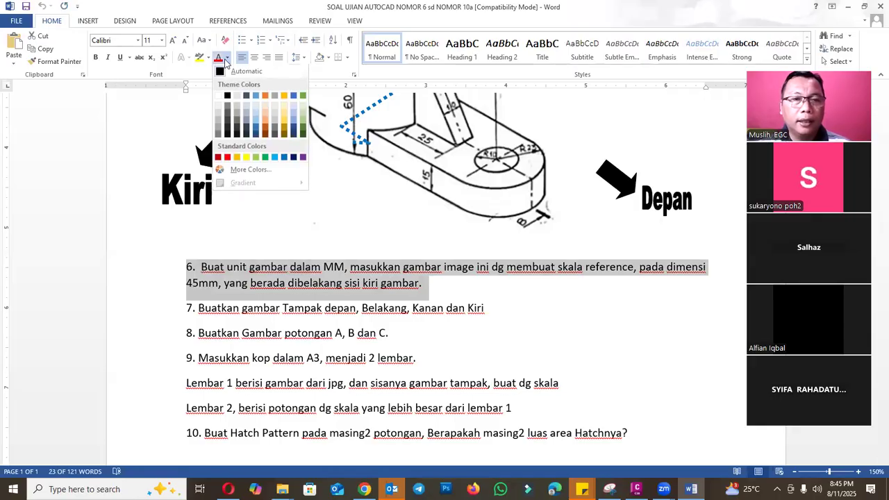
pyautogui.click(286, 159)
pyautogui.click(454, 291)
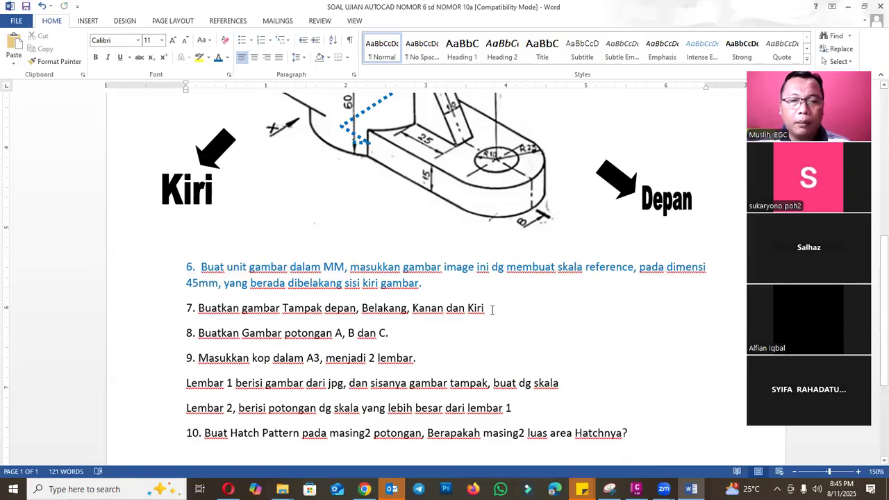
# - Review the isometric part and its view directions in the Word exam document and switch back to the Civil 3D drawing
pyautogui.scroll(5, 492, 310)
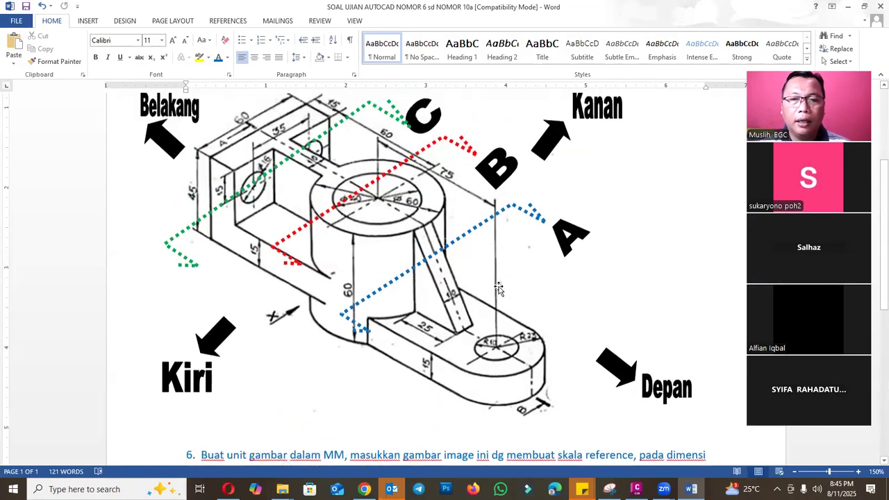
pyautogui.scroll(1, 498, 289)
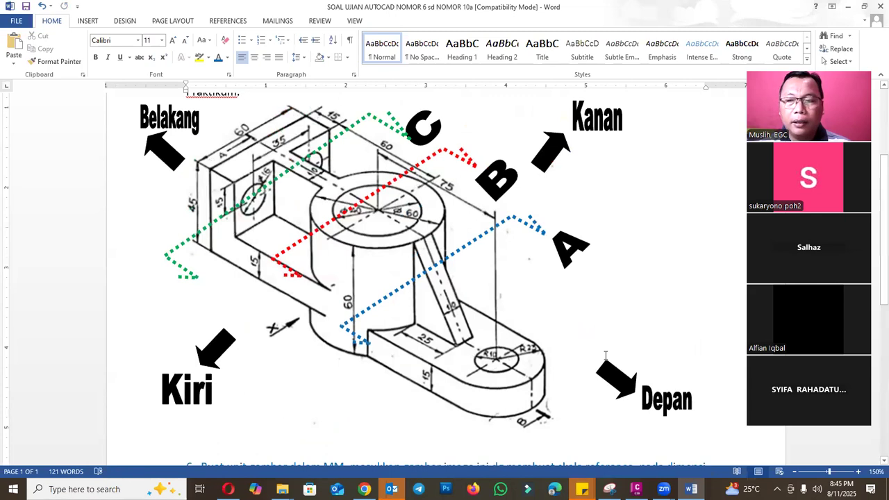
pyautogui.scroll(1, 606, 355)
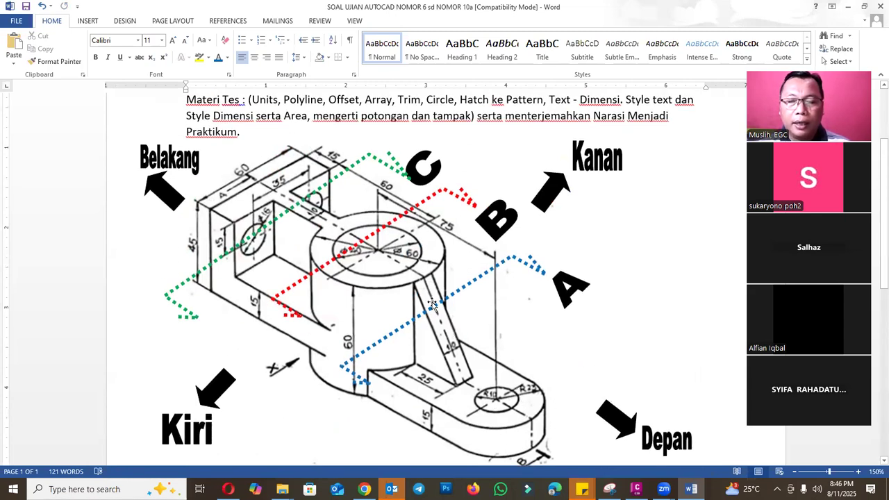
pyautogui.scroll(-2, 432, 304)
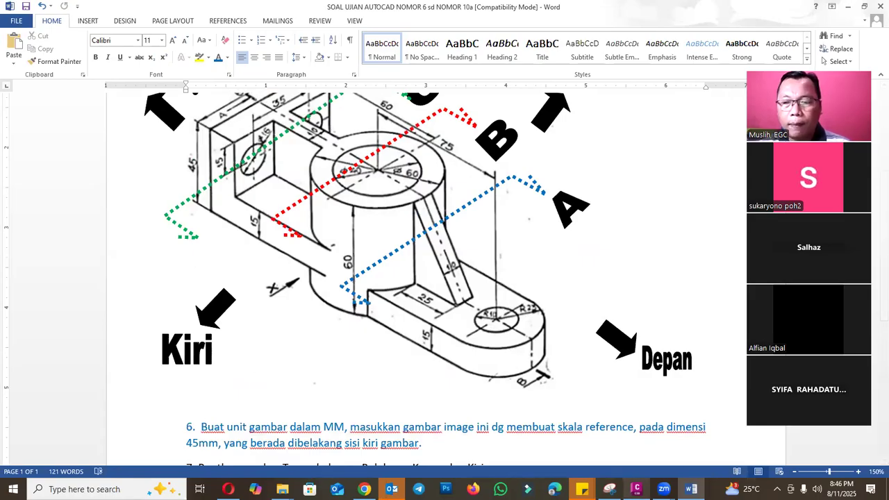
pyautogui.click(635, 487)
pyautogui.scroll(-4, 378, 200)
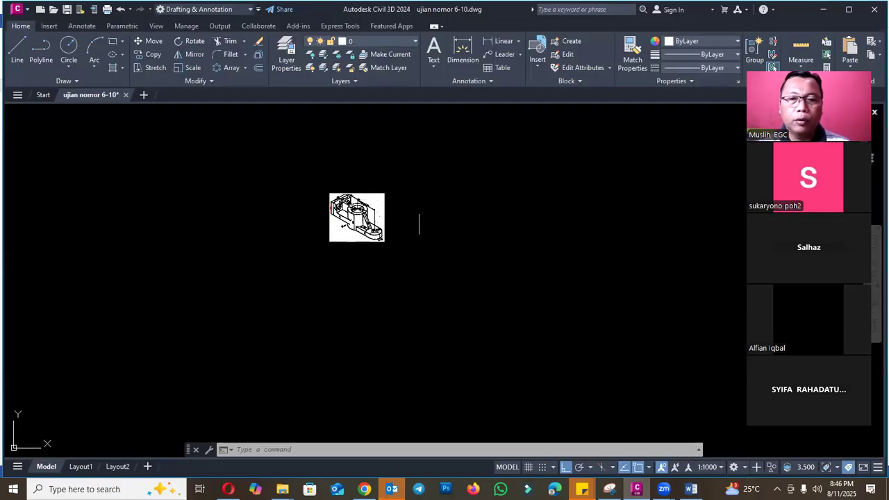
pyautogui.scroll(6, 387, 206)
pyautogui.press('Escape')
pyautogui.press('Escape')
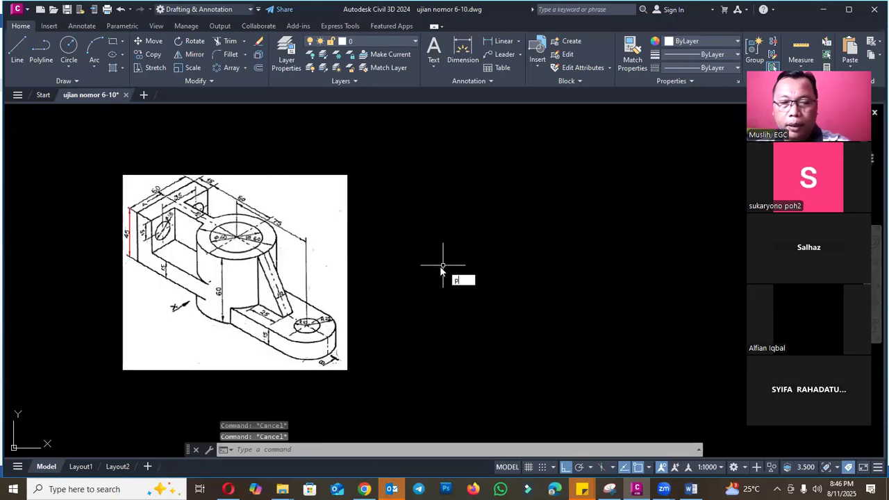
# - Draw a vertical polyline about 185.7 mm long in the empty space to the right of the part image
pyautogui.write('l')
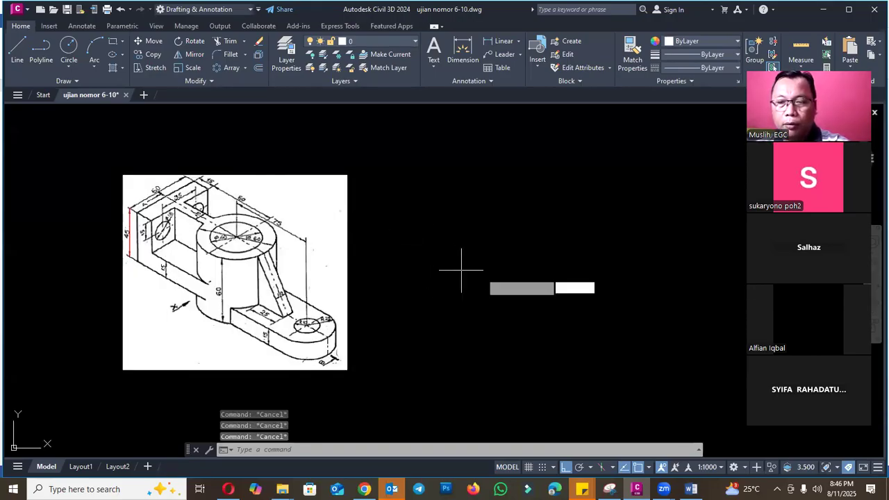
pyautogui.press('Return')
pyautogui.click(553, 200)
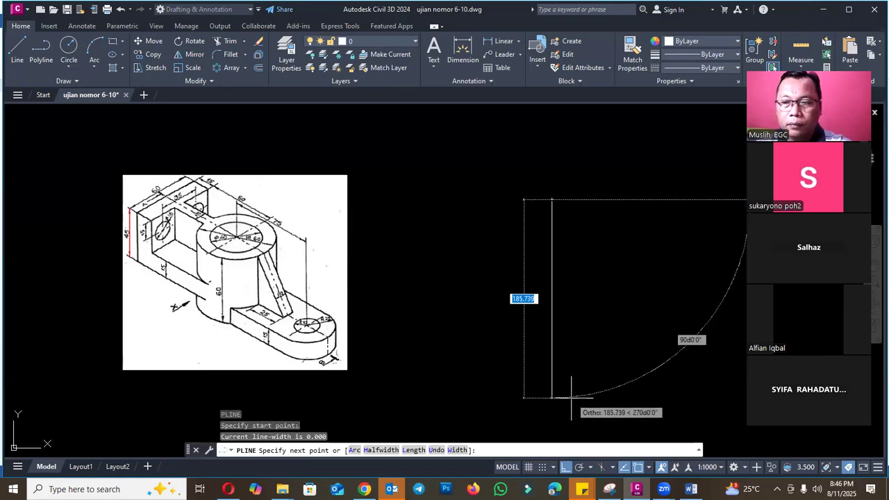
pyautogui.click(574, 398)
pyautogui.press('Escape')
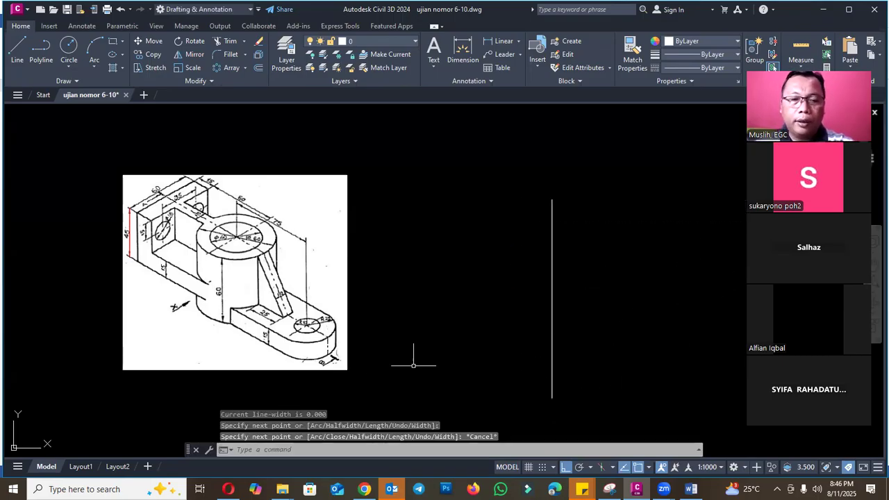
# - Offset the vertical polyline 30 mm to both sides
pyautogui.scroll(-4, 169, 204)
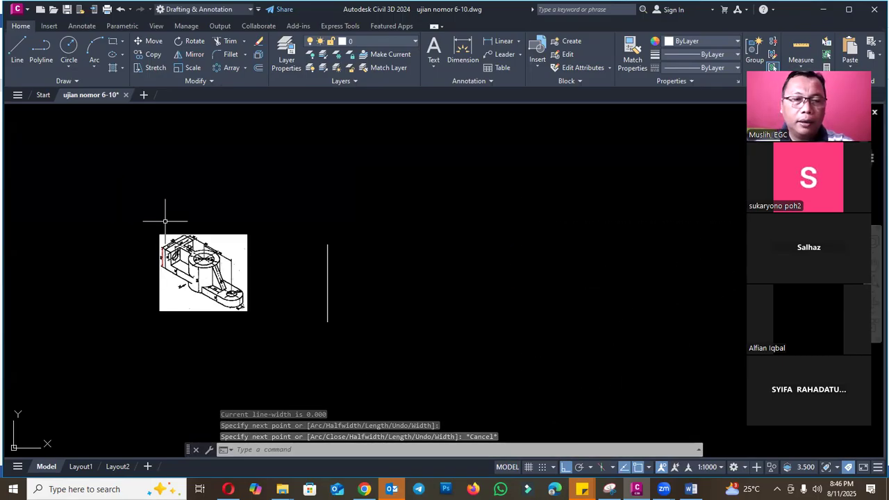
pyautogui.scroll(8, 188, 238)
pyautogui.scroll(-10, 248, 238)
pyautogui.press('Escape')
pyautogui.scroll(6, 305, 240)
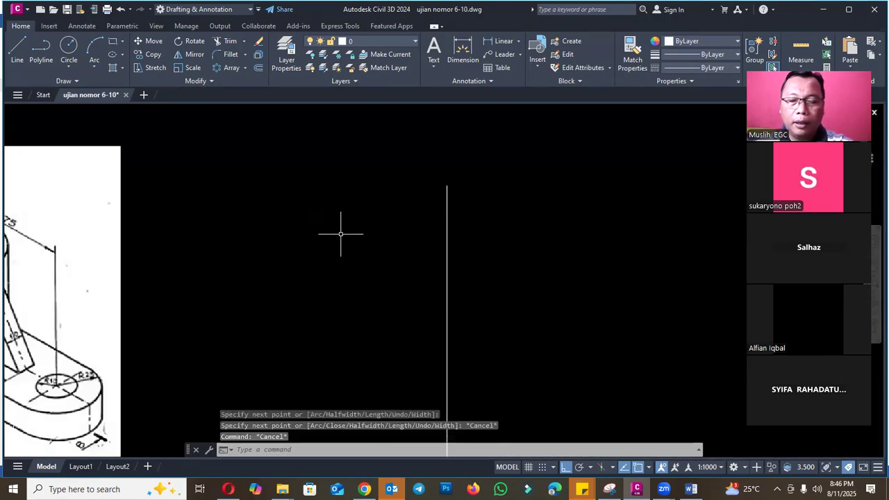
pyautogui.scroll(-4, 466, 281)
pyautogui.press('Return')
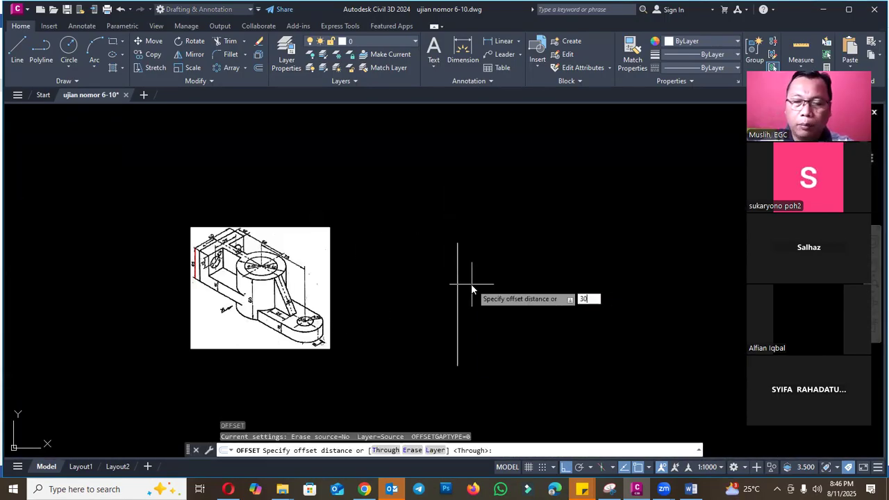
pyautogui.press('Return')
pyautogui.click(458, 285)
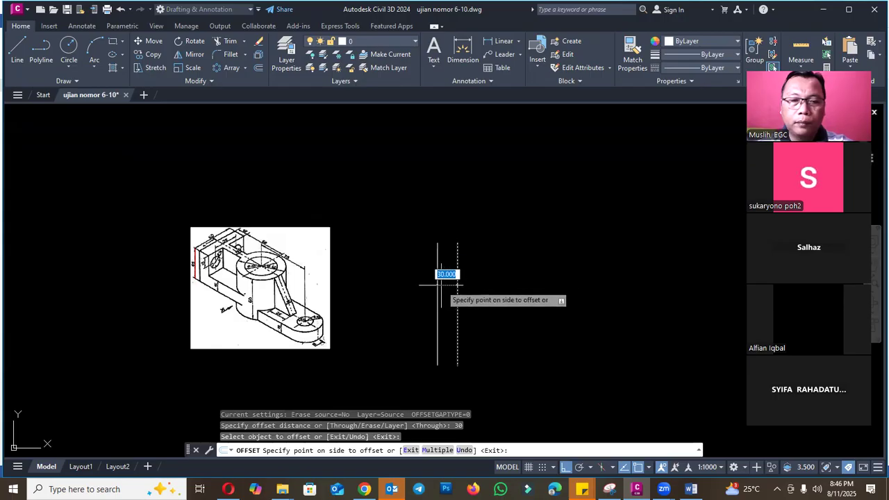
pyautogui.click(449, 283)
pyautogui.click(457, 283)
pyautogui.click(495, 284)
pyautogui.press('Escape')
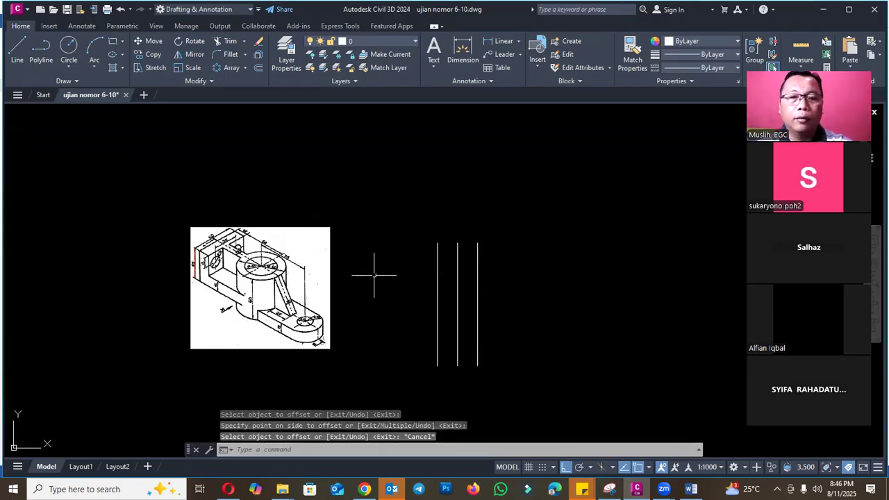
# - Offset the middle vertical line 5 mm to both sides for the rib's width
pyautogui.scroll(5, 209, 237)
pyautogui.scroll(-2, 278, 234)
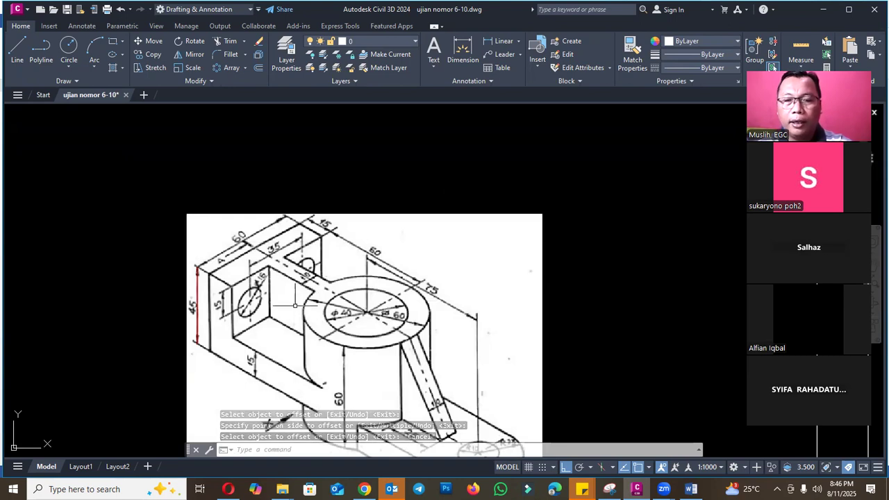
pyautogui.scroll(-2, 341, 267)
pyautogui.scroll(8, 412, 293)
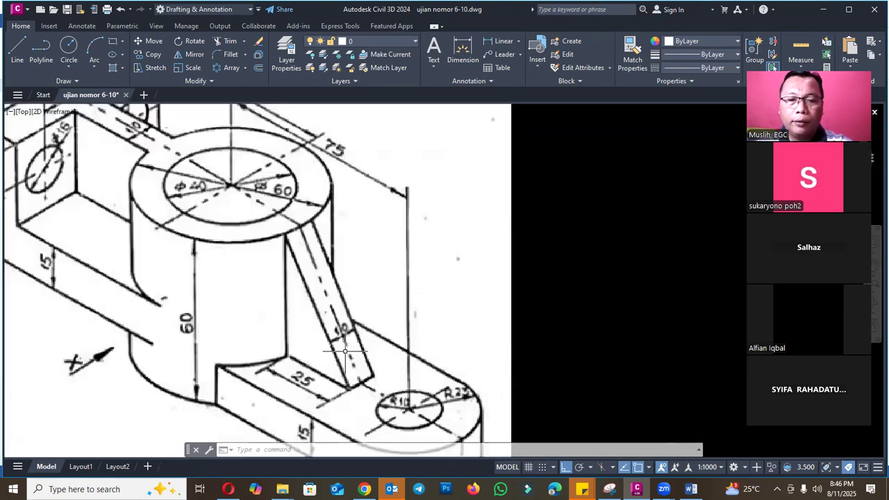
pyautogui.scroll(-6, 368, 328)
pyautogui.scroll(2, 440, 294)
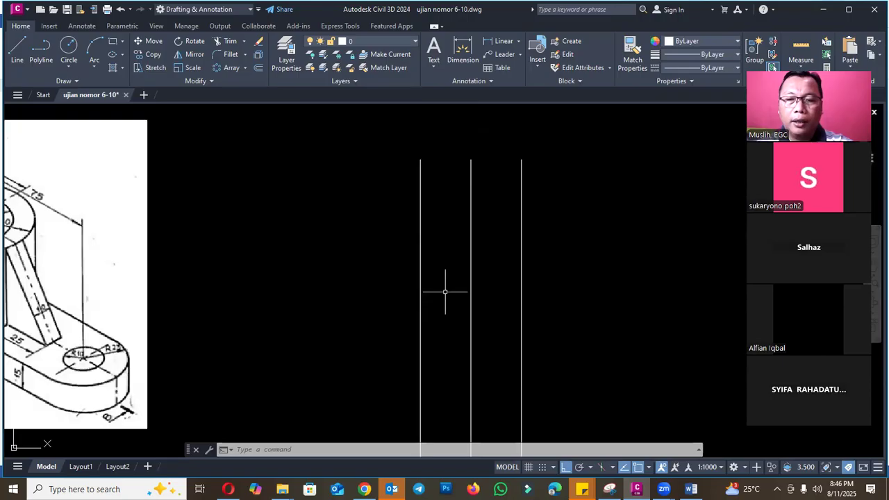
pyautogui.press('Escape')
pyautogui.press('Return')
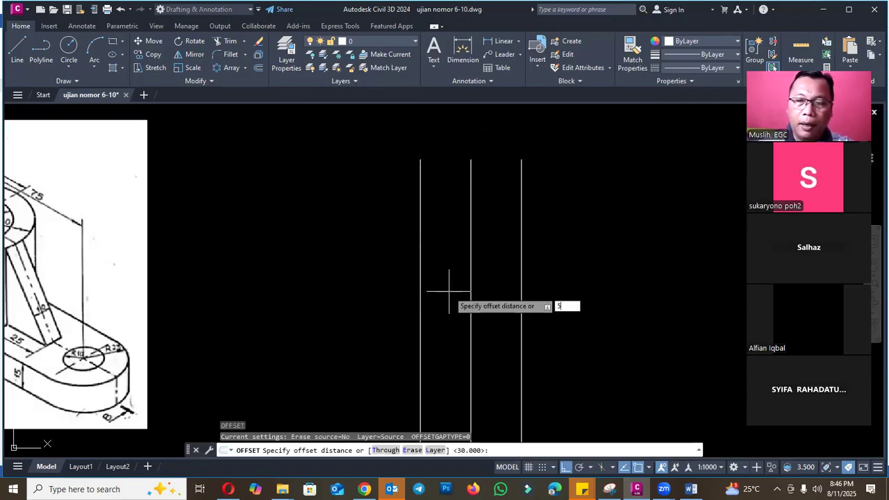
pyautogui.press('Return')
pyautogui.click(471, 303)
pyautogui.click(451, 296)
pyautogui.click(472, 296)
pyautogui.click(482, 298)
pyautogui.press('Escape')
# - Draw a 60 mm horizontal polyline between the two outer vertical lines, across their lower part
pyautogui.scroll(-4, 503, 282)
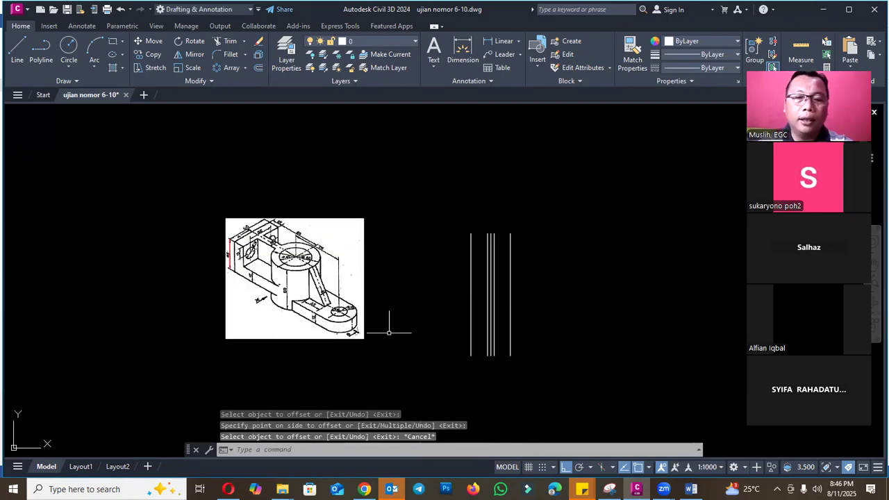
pyautogui.scroll(5, 363, 329)
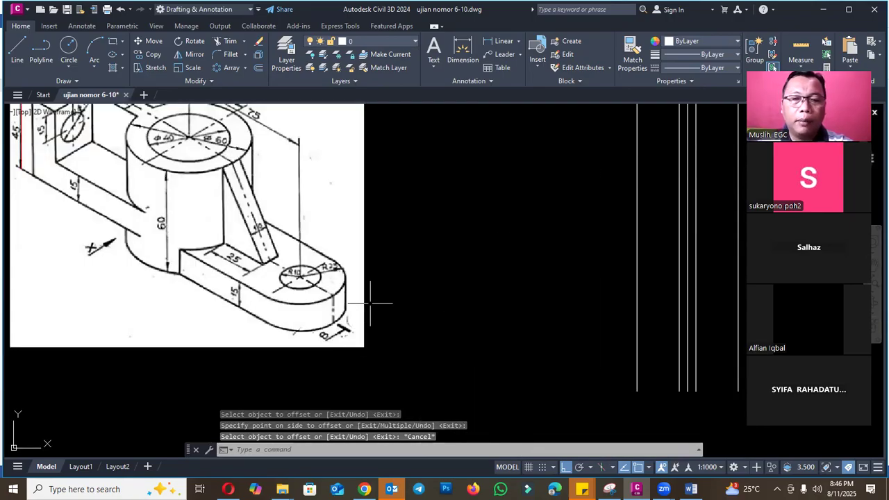
pyautogui.scroll(-4, 371, 303)
pyautogui.scroll(2, 486, 312)
pyautogui.write('pl')
pyautogui.press('Return')
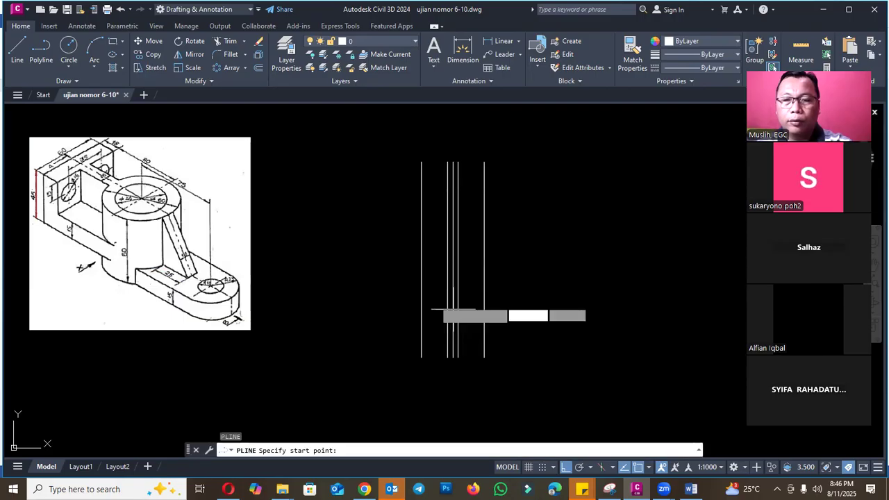
pyautogui.click(421, 297)
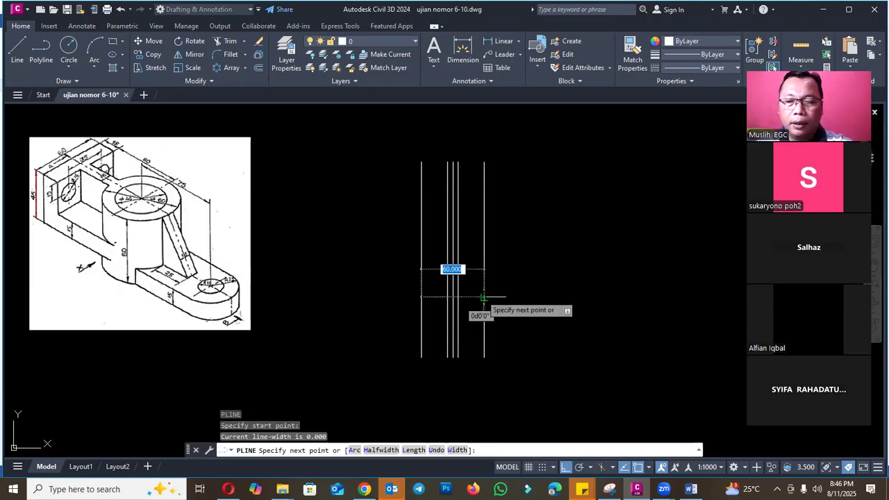
pyautogui.click(484, 298)
pyautogui.press('Escape')
# - Offset the horizontal line 15 mm upward
pyautogui.write('o')
pyautogui.press('Return')
pyautogui.write('15')
pyautogui.press('Return')
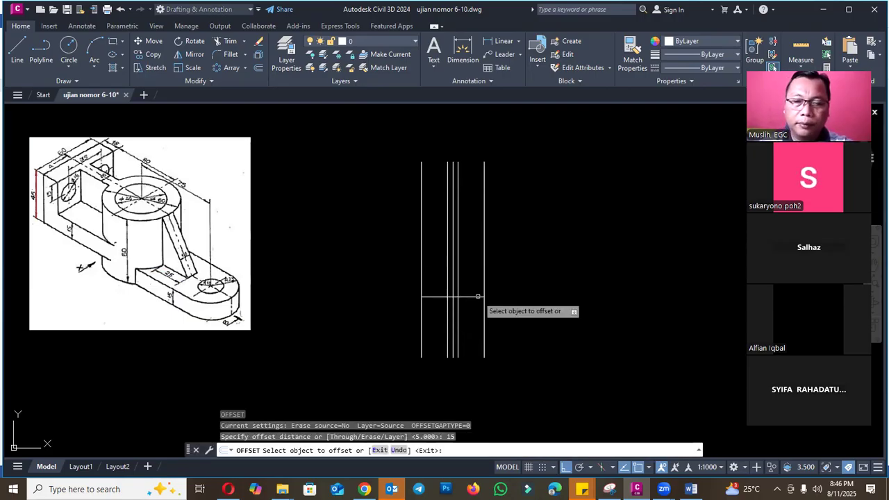
pyautogui.click(479, 296)
pyautogui.click(480, 277)
pyautogui.press('Escape')
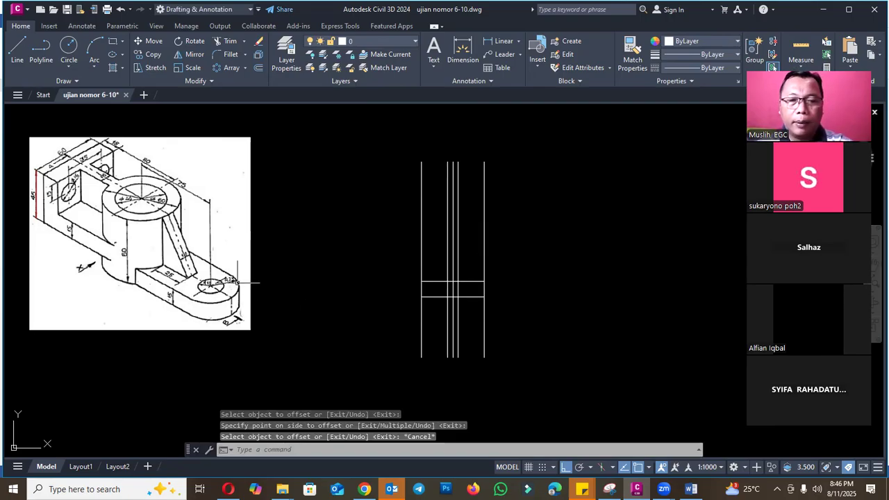
# - Set the color of the middle vertical line to Red in its properties
pyautogui.scroll(4, 477, 286)
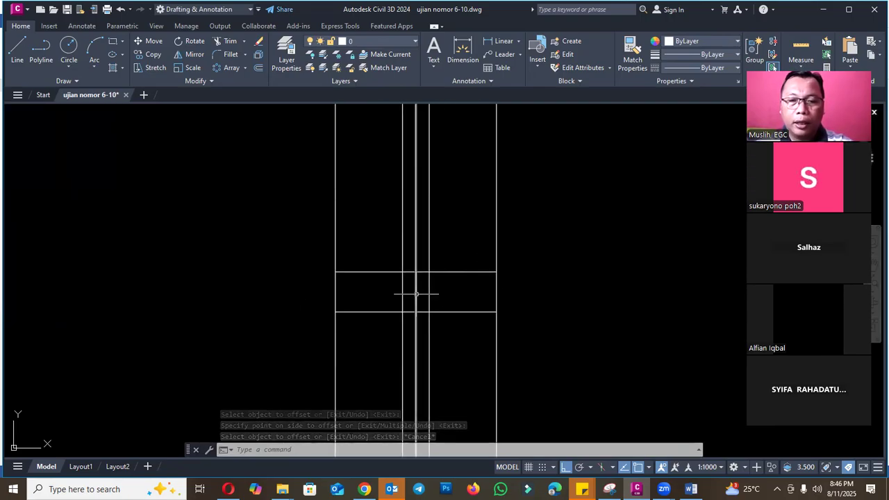
pyautogui.click(416, 294)
pyautogui.write('ch')
pyautogui.press('Return')
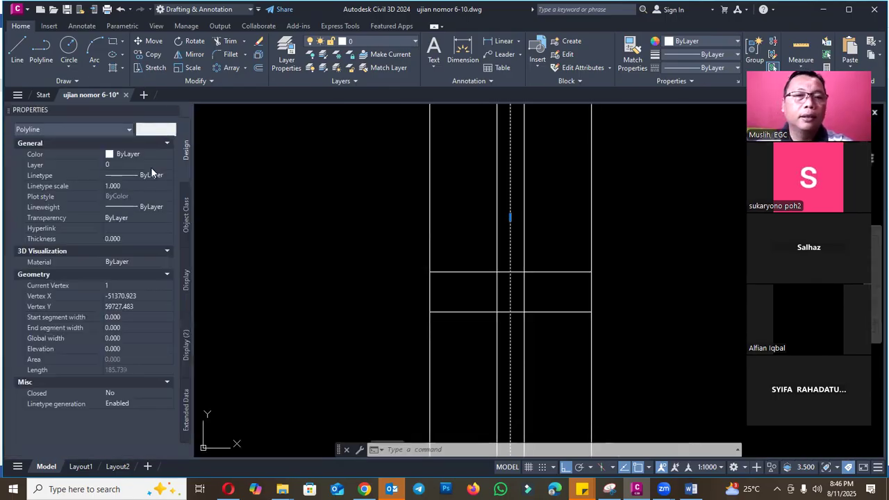
pyautogui.click(148, 154)
pyautogui.click(137, 185)
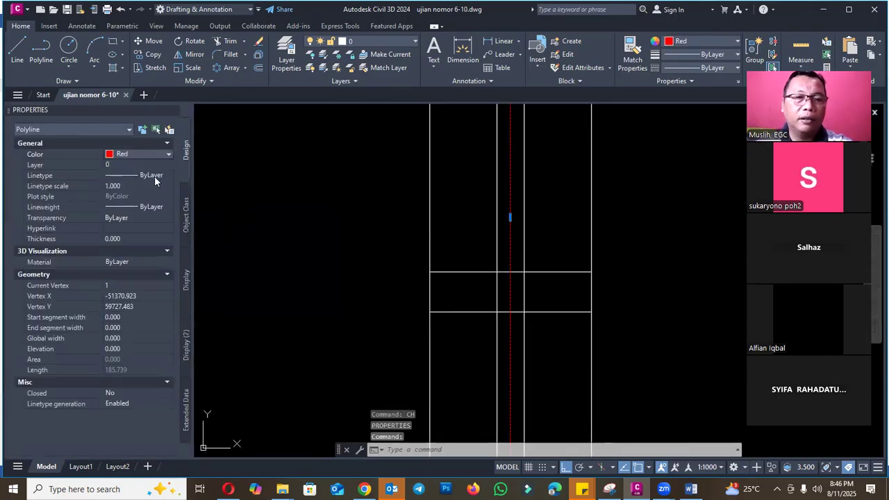
# - Set the red centre line's linetype to DASHED2 with a linetype scale of 10, and close its properties
pyautogui.click(154, 176)
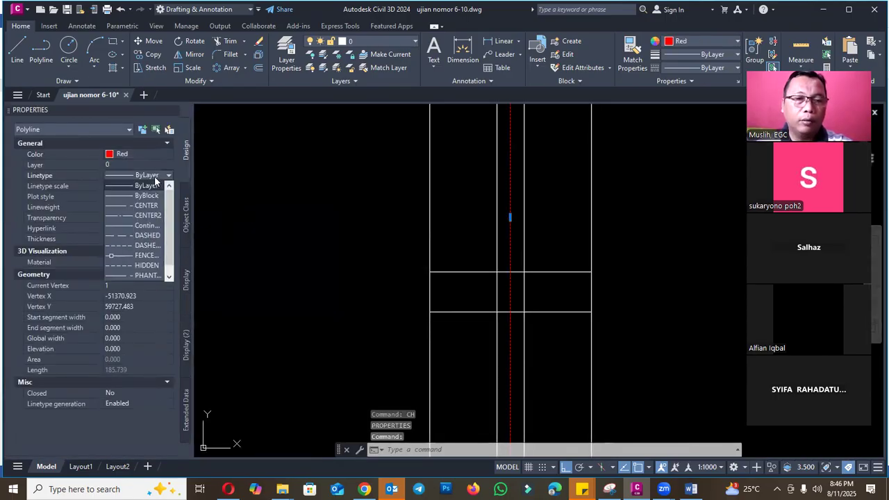
pyautogui.click(145, 246)
pyautogui.click(143, 186)
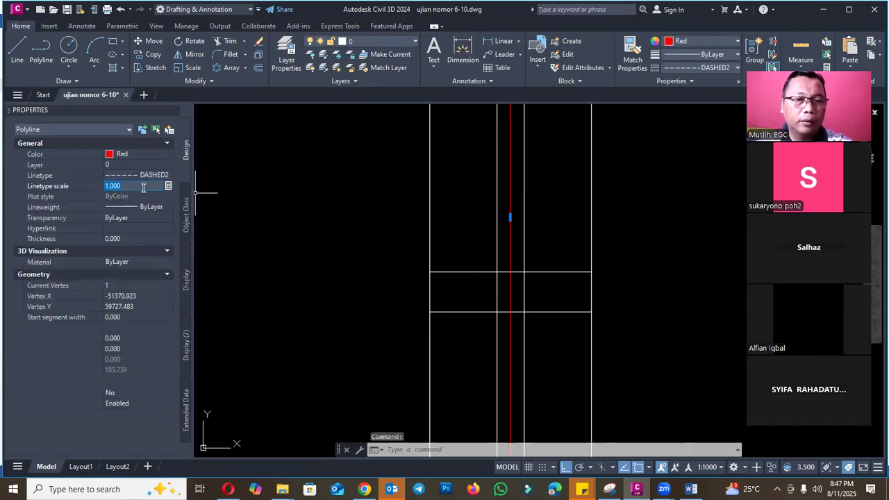
pyautogui.write('10')
pyautogui.press('Return')
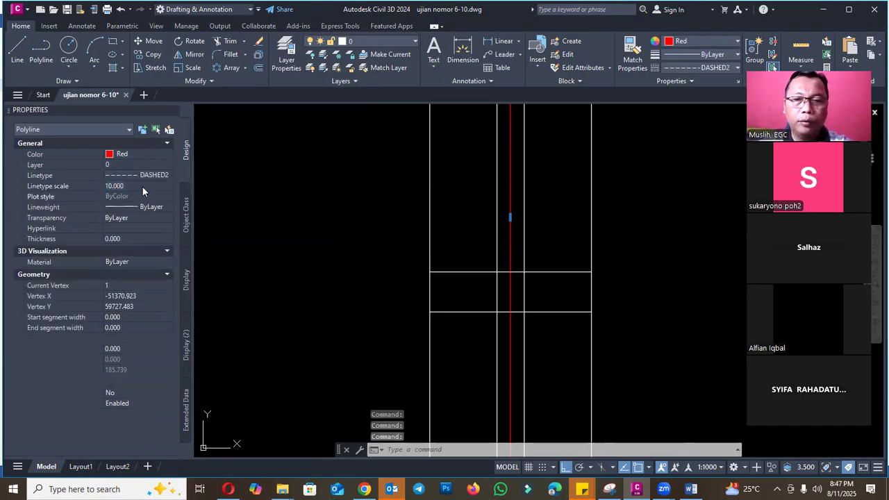
pyautogui.press('Escape')
pyautogui.scroll(5, 537, 230)
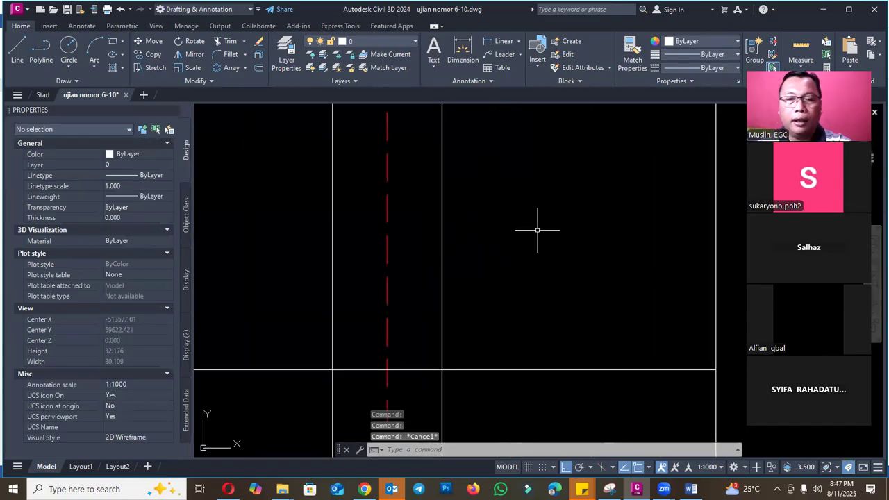
pyautogui.click(173, 110)
# - Trim the four white vertical lines below the lower horizontal line, keeping the red centre line
pyautogui.scroll(-8, 431, 292)
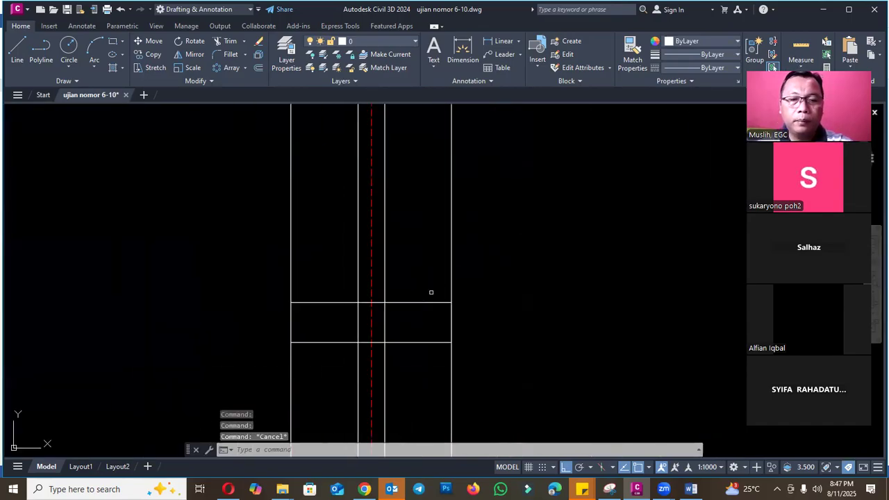
pyautogui.scroll(2, 398, 312)
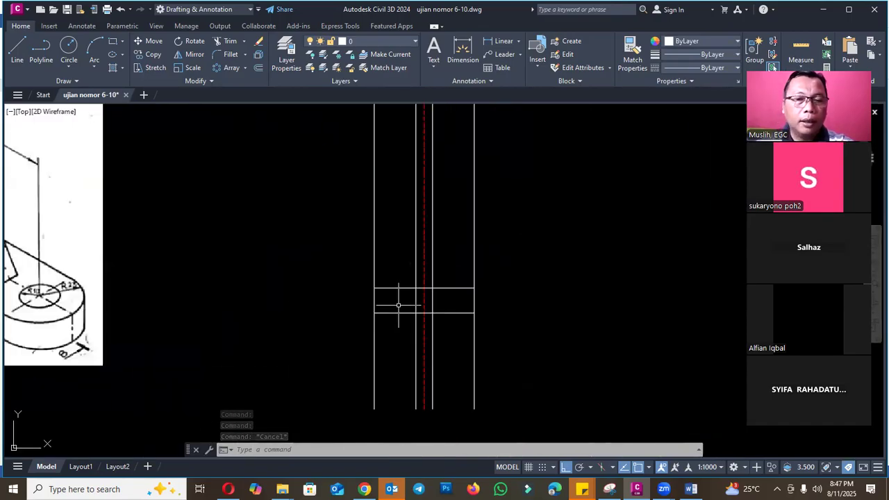
pyautogui.scroll(-2, 416, 310)
pyautogui.scroll(4, 428, 306)
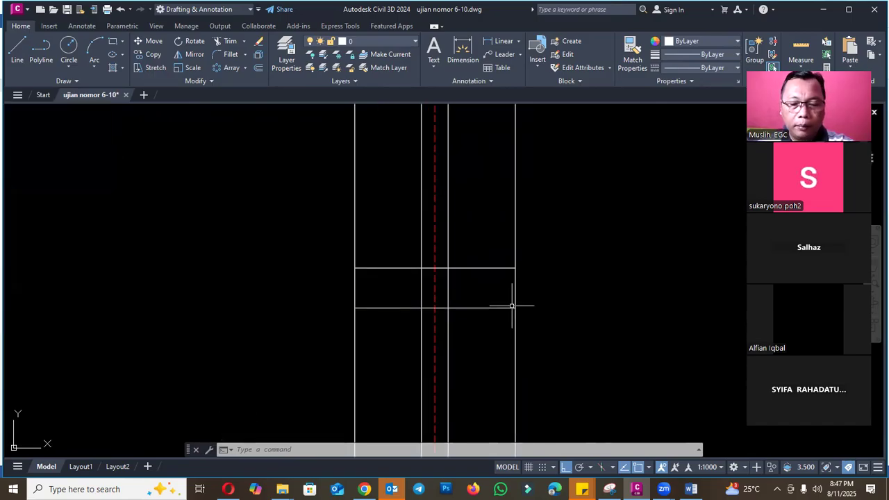
pyautogui.write('tr')
pyautogui.press('Return')
pyautogui.moveTo(531, 336); pyautogui.dragTo(448, 327)
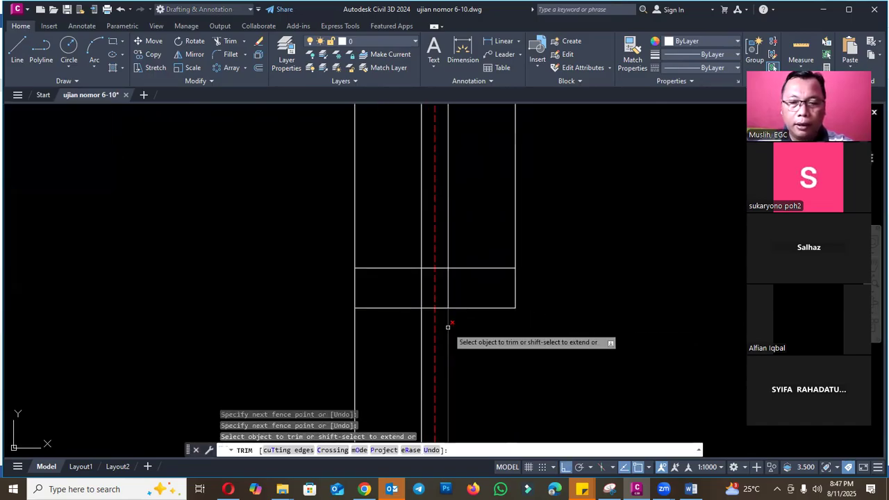
pyautogui.click(448, 327)
pyautogui.click(421, 332)
pyautogui.moveTo(330, 333); pyautogui.dragTo(478, 336)
pyautogui.press('Escape')
# - Break the red centre line a short distance below the base and erase its detached lower part
pyautogui.write('br')
pyautogui.press('Return')
pyautogui.click(436, 338)
pyautogui.click(426, 349)
pyautogui.press('Escape')
pyautogui.click(442, 361)
pyautogui.click(422, 360)
pyautogui.write('e')
pyautogui.press('Return')
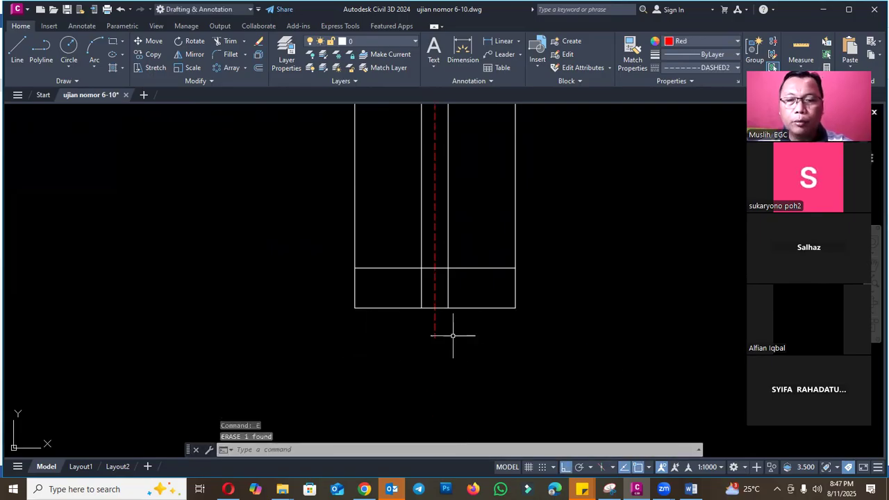
# - Trim the two inner white vertical lines between the two horizontal base lines
pyautogui.scroll(-4, 455, 334)
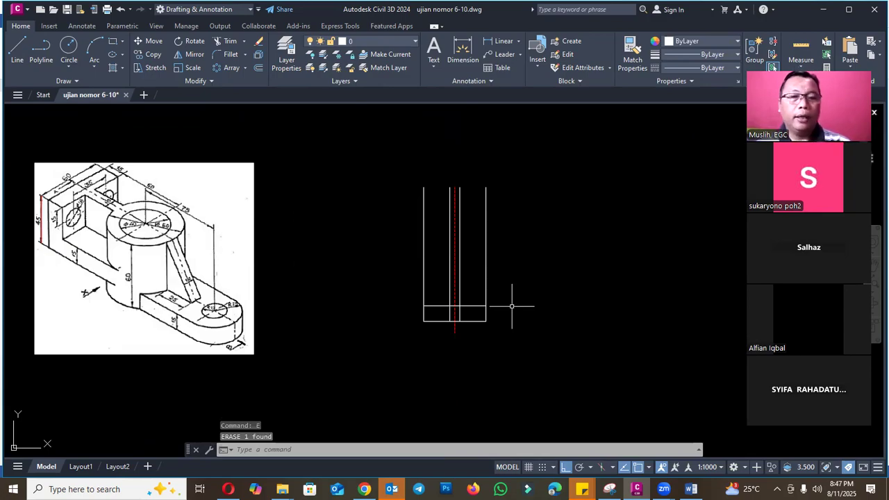
pyautogui.scroll(4, 464, 309)
pyautogui.write('tr')
pyautogui.press('Return')
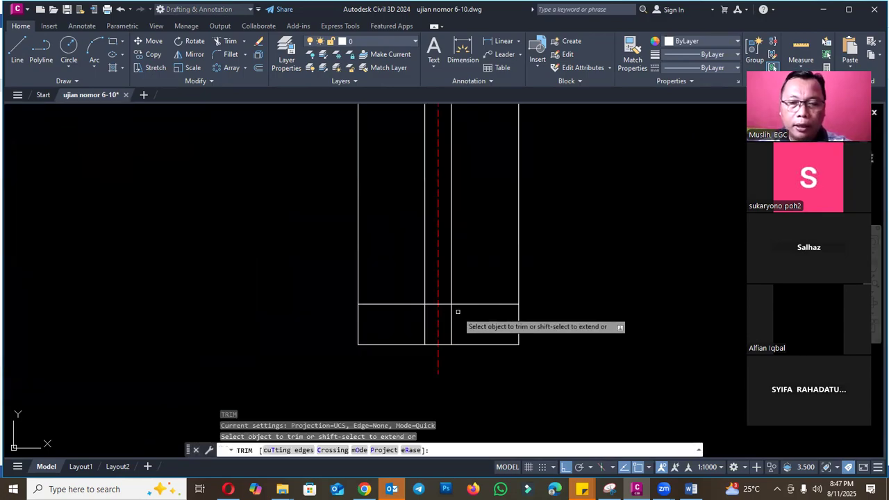
pyautogui.press('Escape')
pyautogui.scroll(-5, 486, 298)
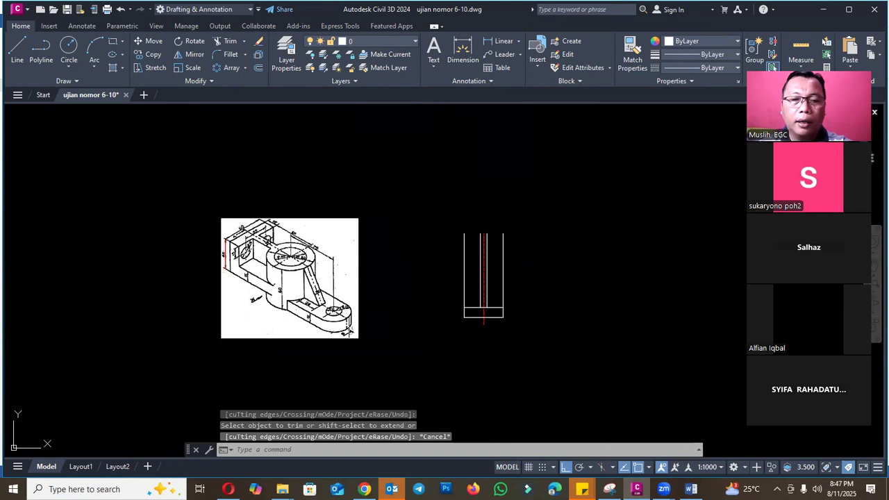
# - Examine the dimensions of the rib and the rounded arm with its hole in the isometric image
pyautogui.scroll(3, 314, 321)
pyautogui.scroll(-2, 263, 300)
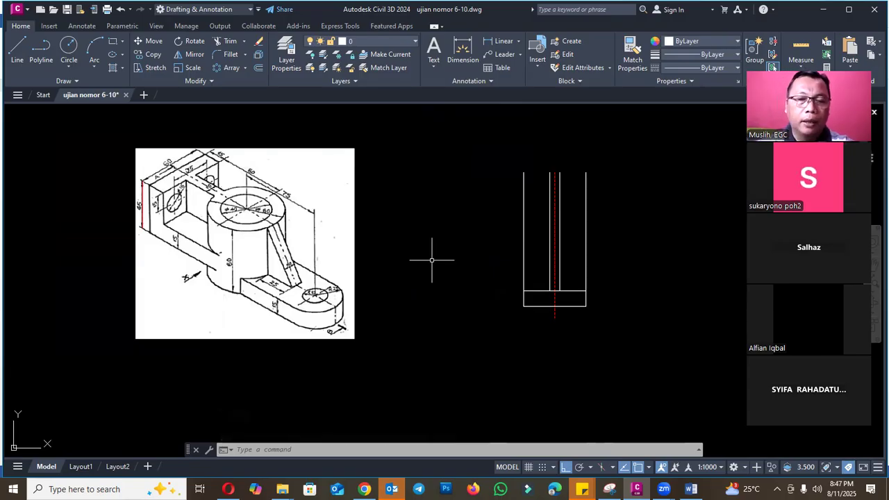
pyautogui.scroll(6, 348, 278)
pyautogui.scroll(-3, 348, 259)
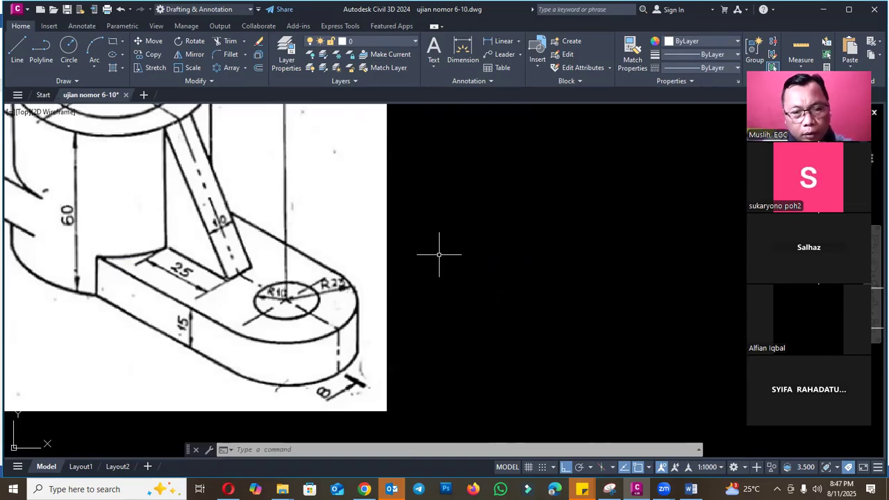
pyautogui.scroll(-4, 322, 261)
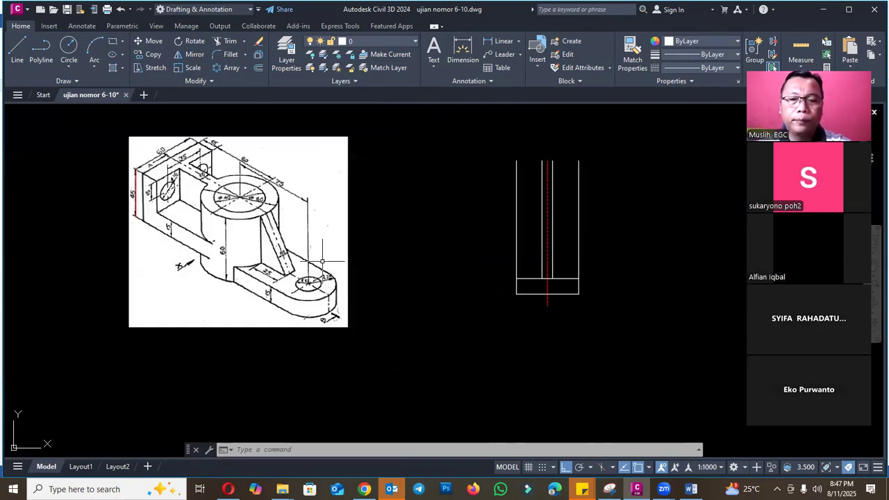
pyautogui.scroll(2, 595, 272)
pyautogui.press('Escape')
pyautogui.press('Escape')
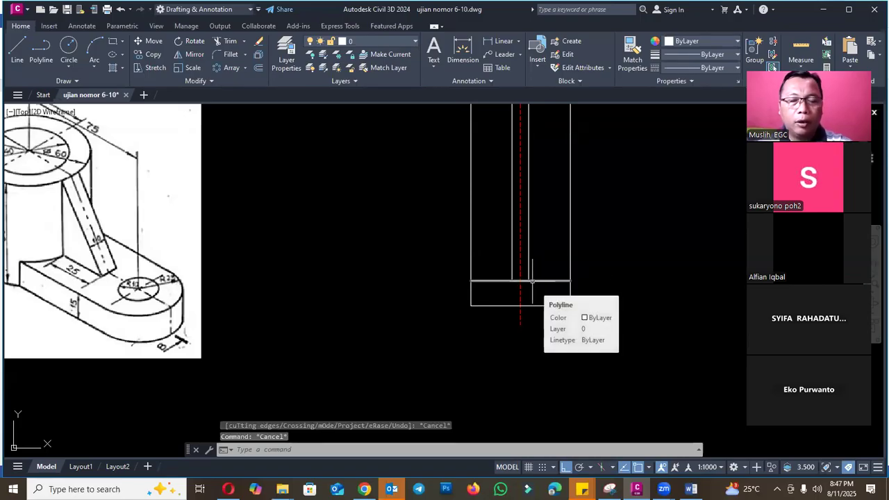
# - Draw two 15 mm vertical polylines across the base, directly below the two inner vertical lines
pyautogui.write('pl')
pyautogui.press('Return')
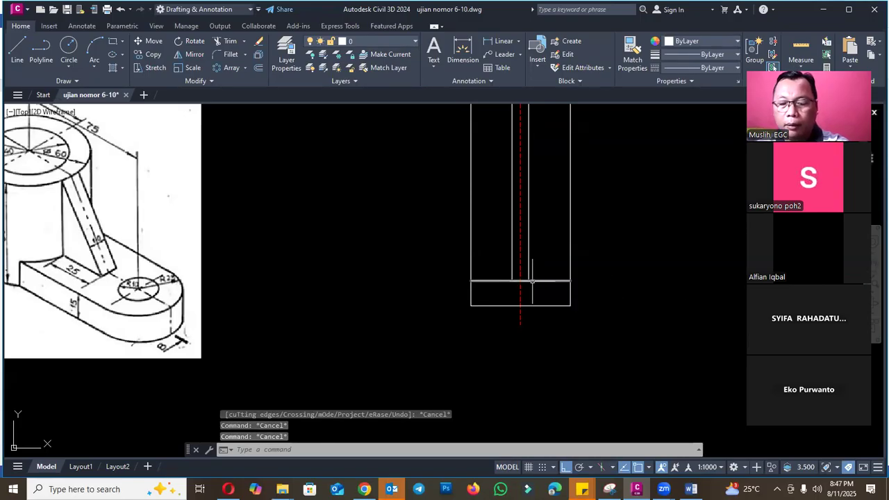
pyautogui.click(520, 281)
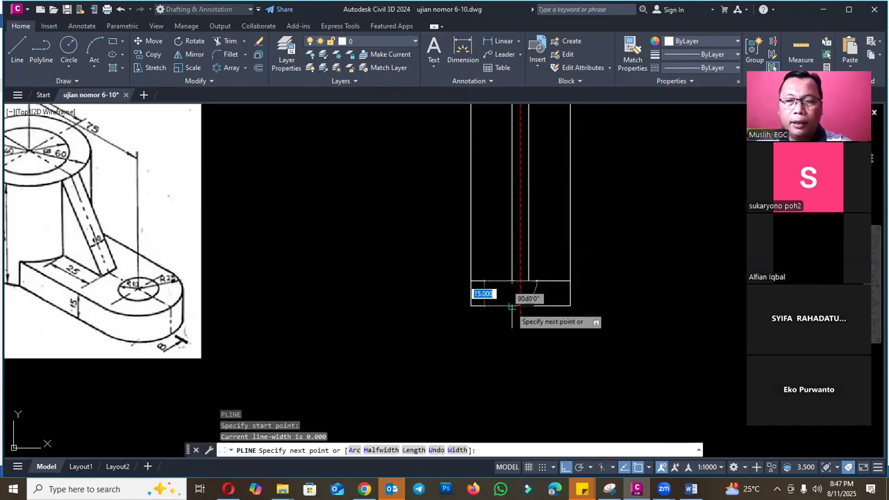
pyautogui.press('Escape')
pyautogui.scroll(2, 535, 286)
pyautogui.press('Return')
pyautogui.click(525, 278)
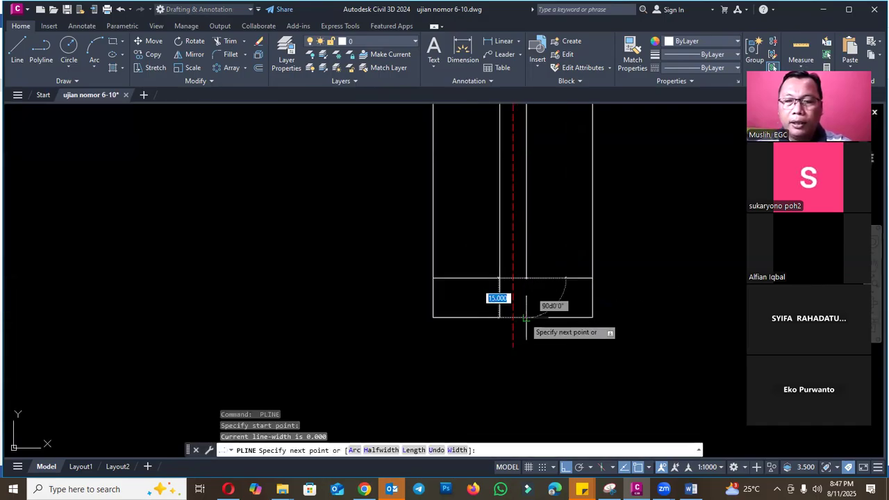
pyautogui.click(526, 317)
pyautogui.press('Escape')
# - Match the properties of the red dashed centre line onto the two short vertical lines in the base
pyautogui.scroll(-3, 539, 287)
pyautogui.write('ma')
pyautogui.press('Return')
pyautogui.scroll(4, 539, 289)
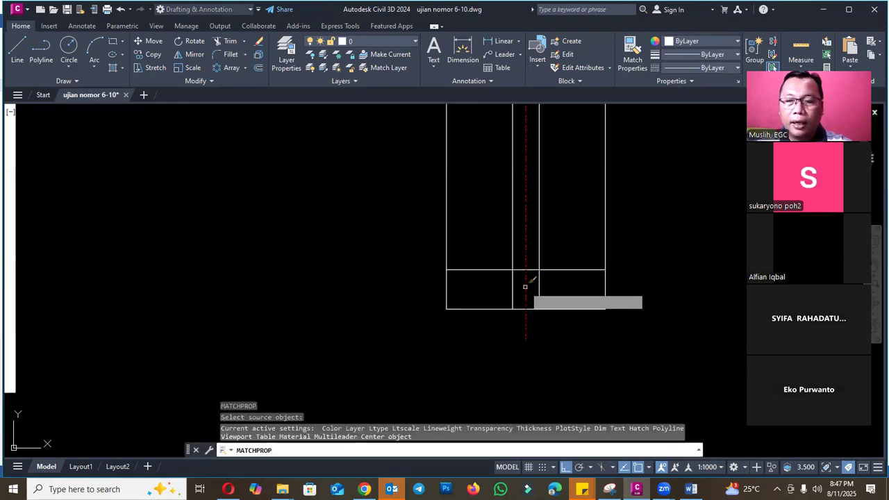
pyautogui.click(526, 286)
pyautogui.click(518, 280)
pyautogui.press('Escape')
pyautogui.scroll(-3, 511, 302)
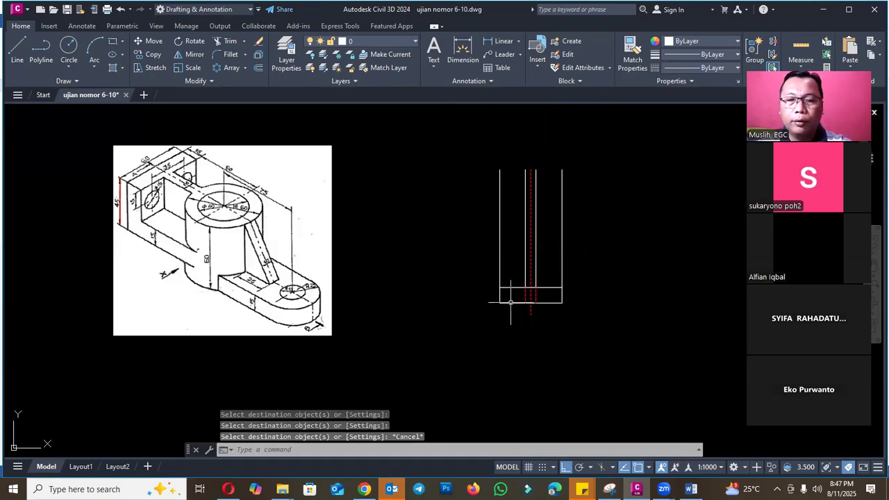
# - Offset the left short dashed line in the base 15 mm outward
pyautogui.scroll(4, 291, 289)
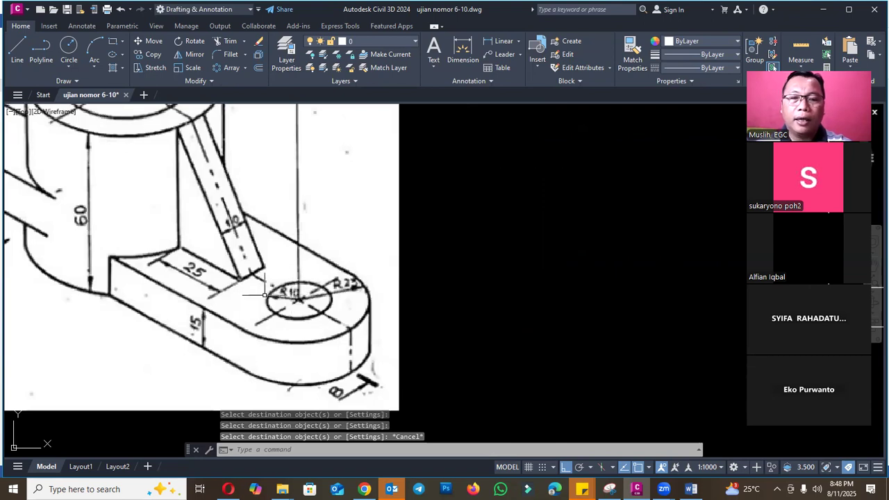
pyautogui.scroll(-2, 264, 295)
pyautogui.scroll(2, 695, 304)
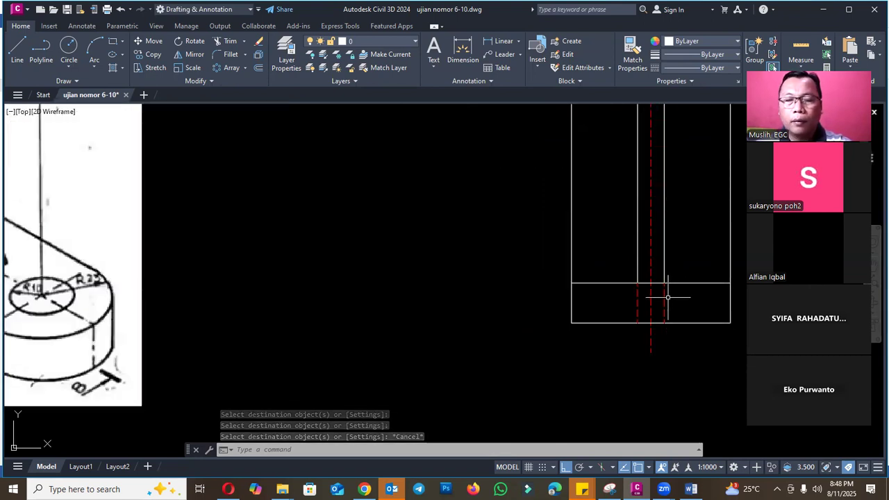
pyautogui.scroll(-4, 668, 298)
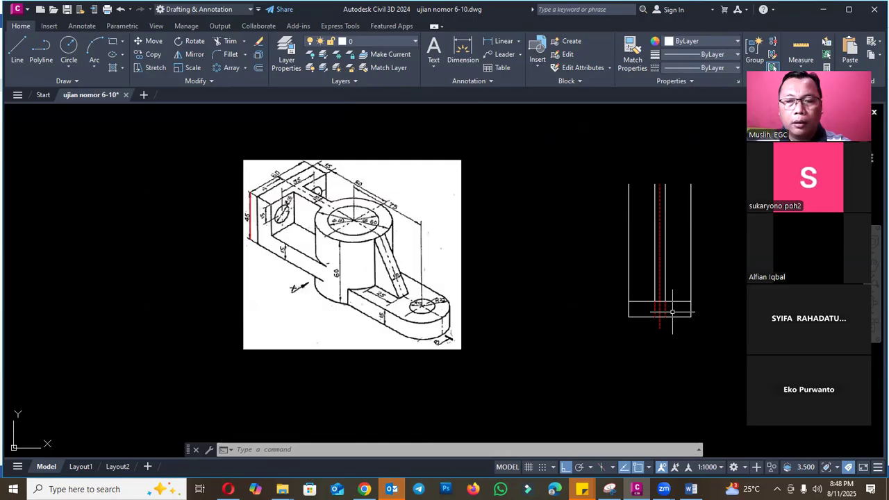
pyautogui.scroll(6, 673, 311)
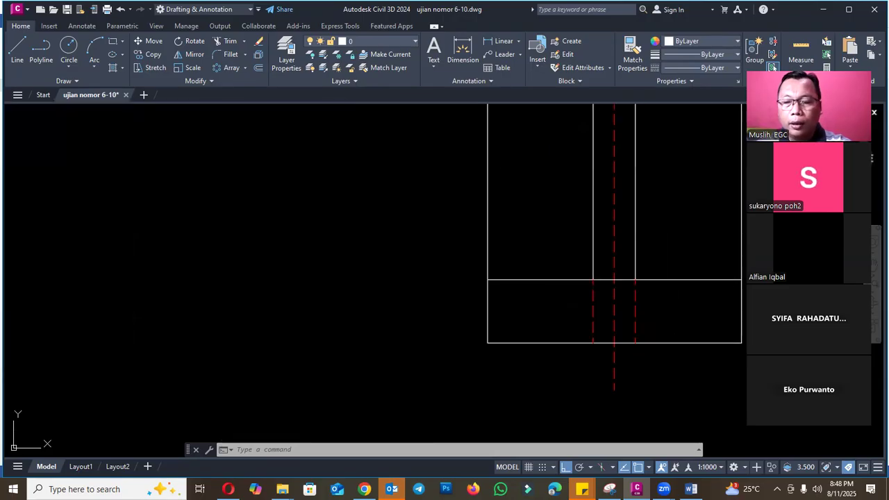
pyautogui.write('o')
pyautogui.press('Return')
pyautogui.press('Return')
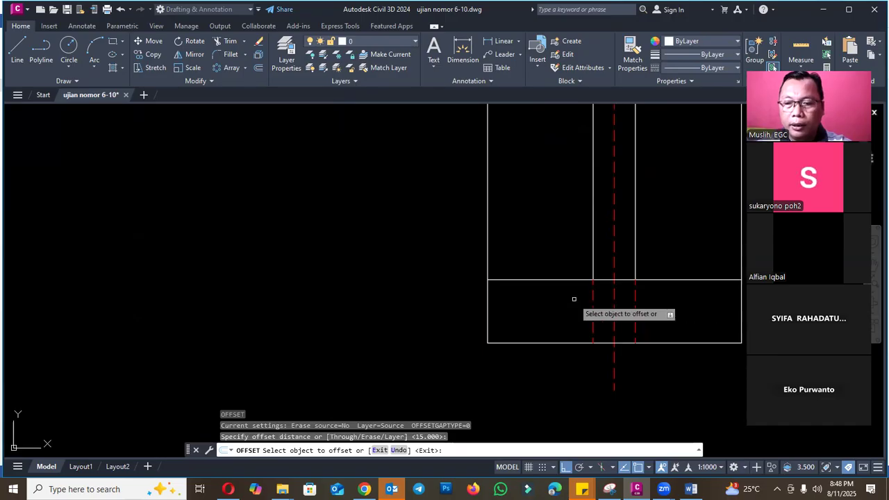
pyautogui.click(591, 301)
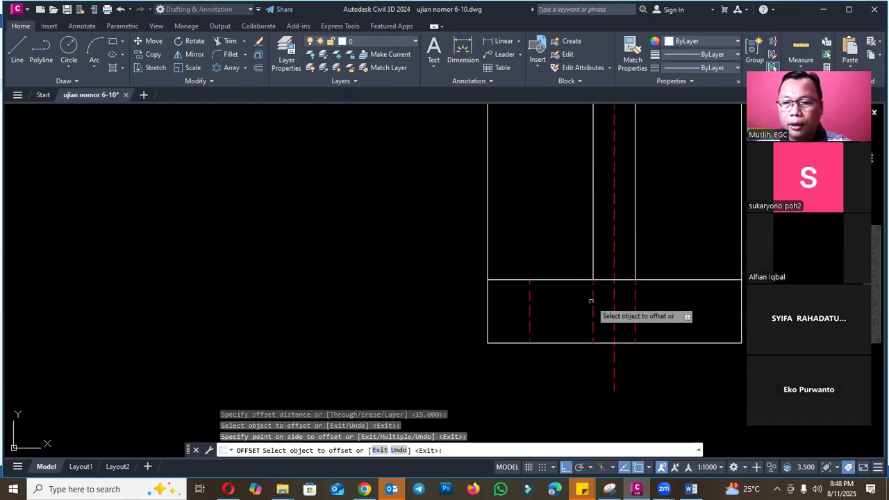
pyautogui.press('Escape')
# - Offset the two short dashed lines beside the centre line 5 mm outward, one to each side
pyautogui.press('Return')
pyautogui.write('5')
pyautogui.press('Return')
pyautogui.click(592, 301)
pyautogui.click(591, 301)
pyautogui.click(635, 300)
pyautogui.click(645, 303)
pyautogui.press('Escape')
# - Erase the two original short dashed lines and the 15 mm offset copy, leaving the 5 mm offset pair
pyautogui.click(645, 303)
pyautogui.click(628, 304)
pyautogui.write('e')
pyautogui.press('Return')
pyautogui.click(597, 307)
pyautogui.click(588, 306)
pyautogui.write('e')
pyautogui.press('Return')
pyautogui.click(540, 307)
pyautogui.click(517, 307)
pyautogui.press('Return')
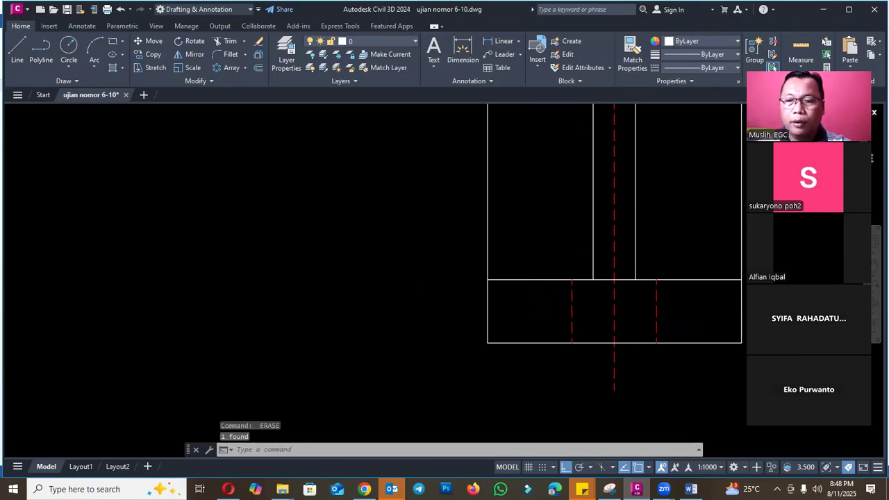
# - Set the color of the two short dashed hole lines in the base to Green and close their properties
pyautogui.scroll(-5, 503, 288)
pyautogui.scroll(5, 511, 293)
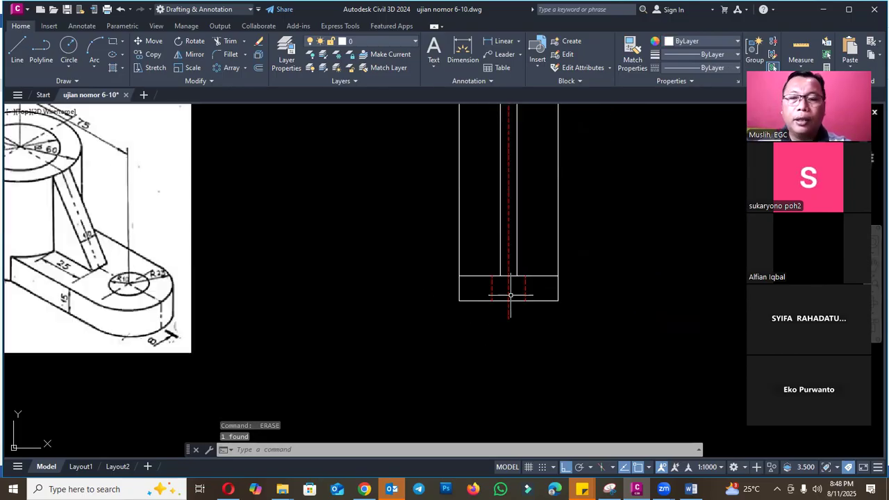
pyautogui.click(556, 271)
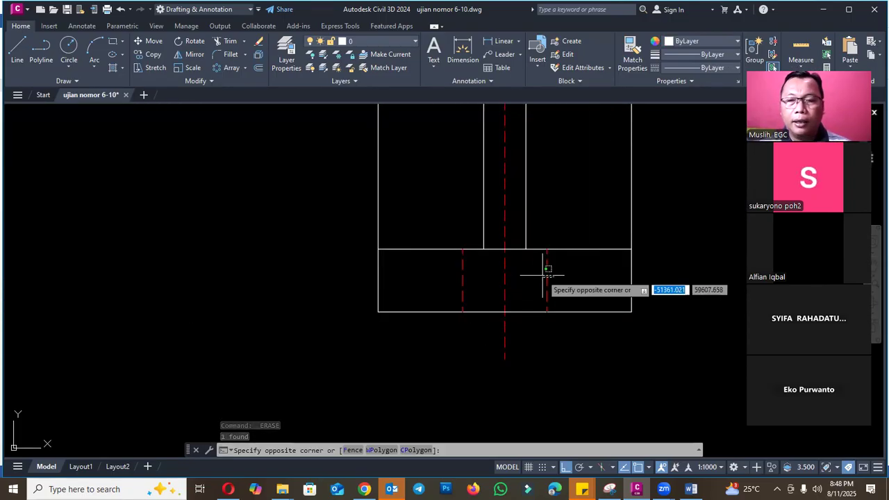
pyautogui.click(539, 271)
pyautogui.click(471, 271)
pyautogui.click(455, 273)
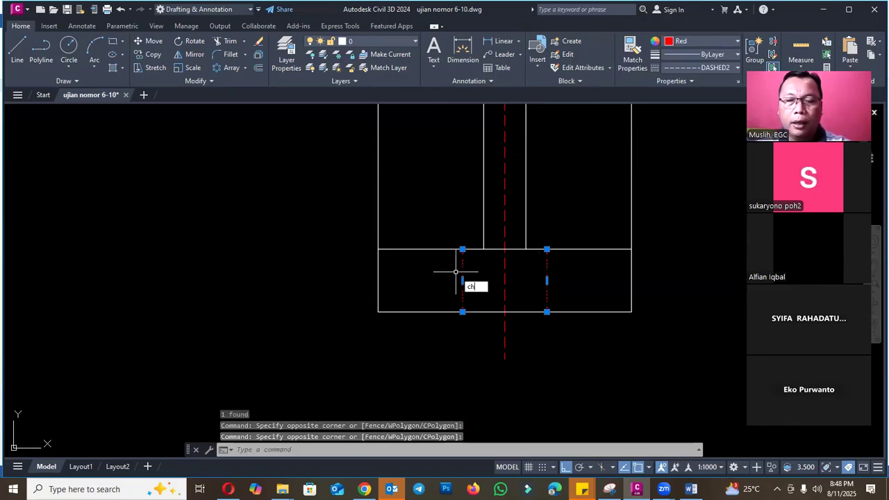
pyautogui.press('Return')
pyautogui.click(156, 153)
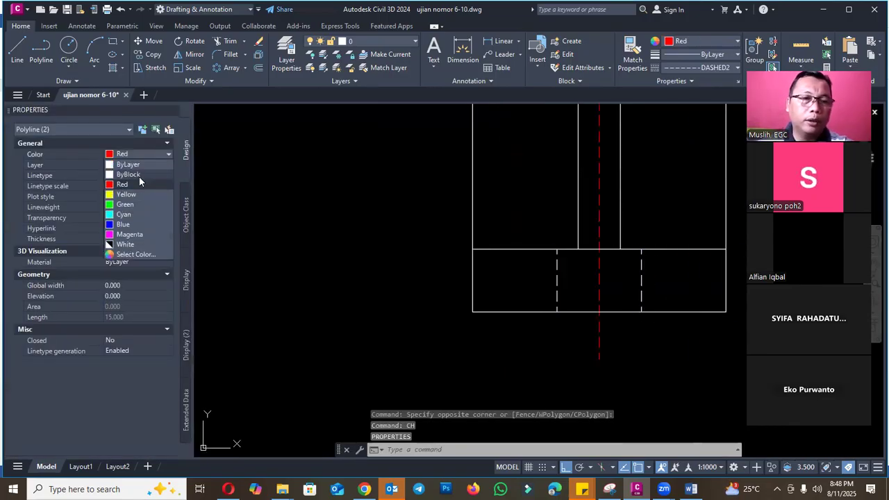
pyautogui.click(130, 205)
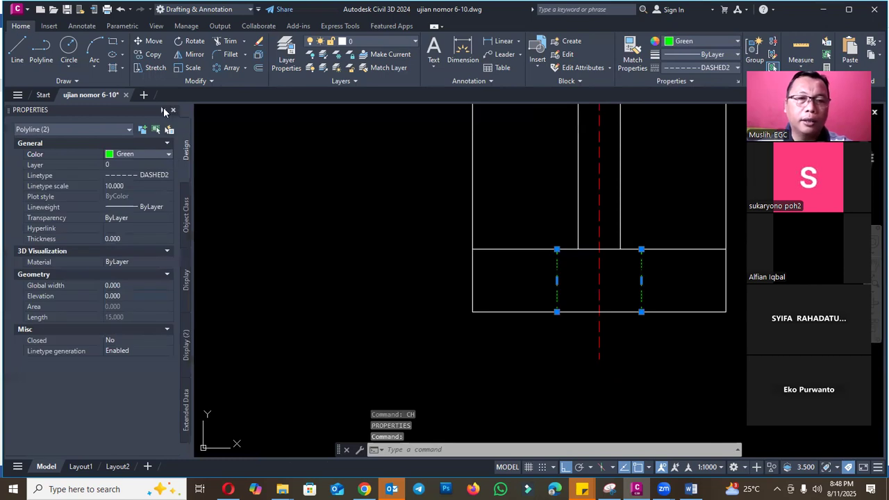
pyautogui.click(174, 113)
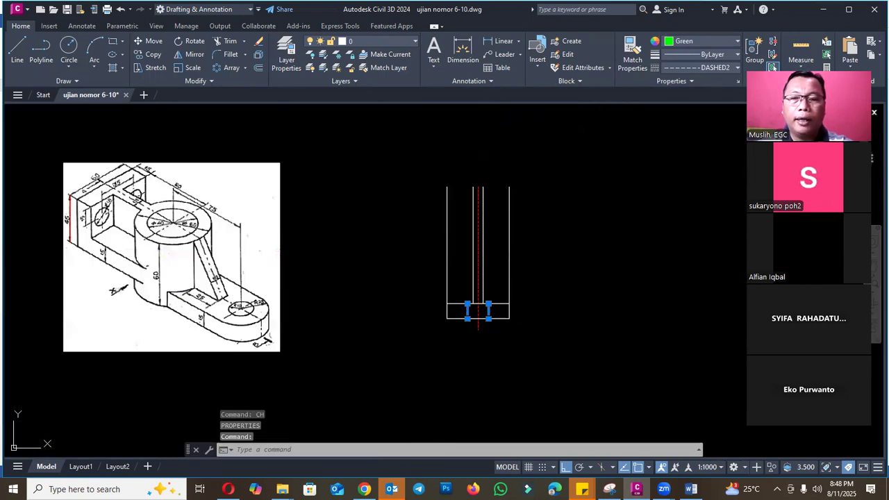
pyautogui.press('Escape')
# - Offset the bottom horizontal line of the base 60 mm upward
pyautogui.scroll(-4, 499, 333)
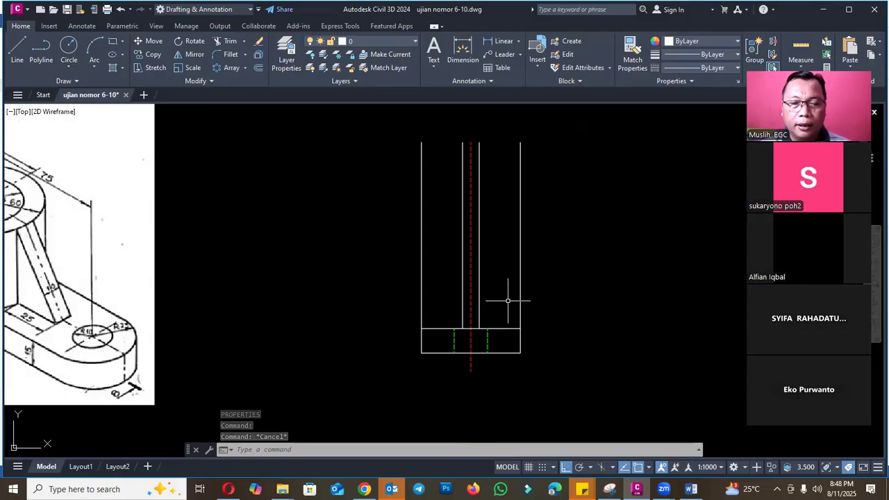
pyautogui.scroll(-3, 508, 312)
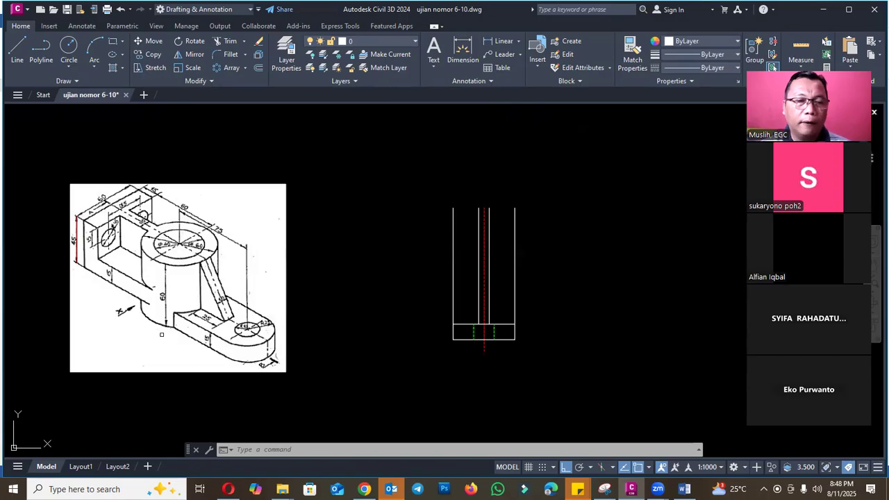
pyautogui.scroll(2, 160, 322)
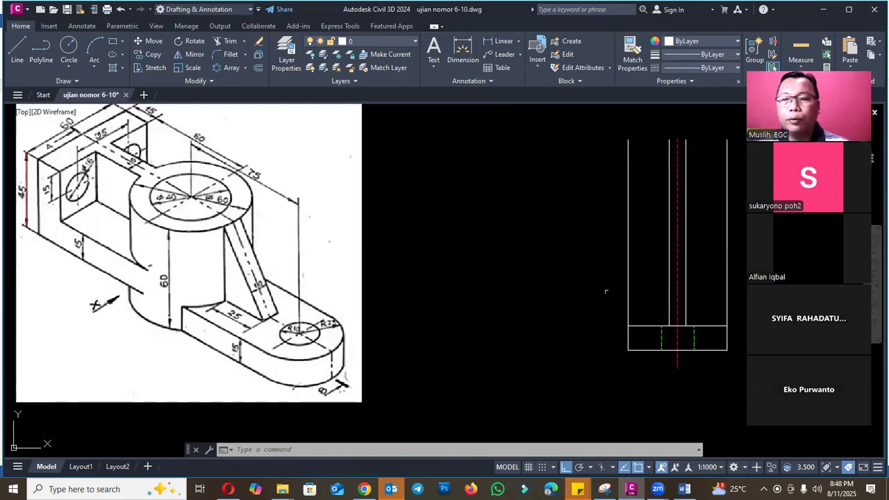
pyautogui.scroll(-2, 522, 334)
pyautogui.scroll(2, 588, 334)
pyautogui.press('Escape')
pyautogui.press('Escape')
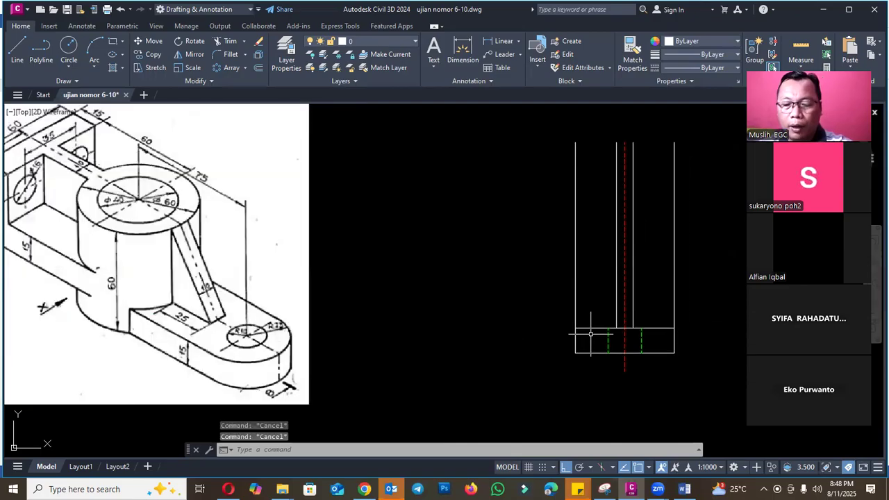
pyautogui.write('o')
pyautogui.press('Return')
pyautogui.write('60')
pyautogui.press('Return')
pyautogui.click(590, 352)
pyautogui.click(591, 353)
pyautogui.click(590, 277)
pyautogui.press('Escape')
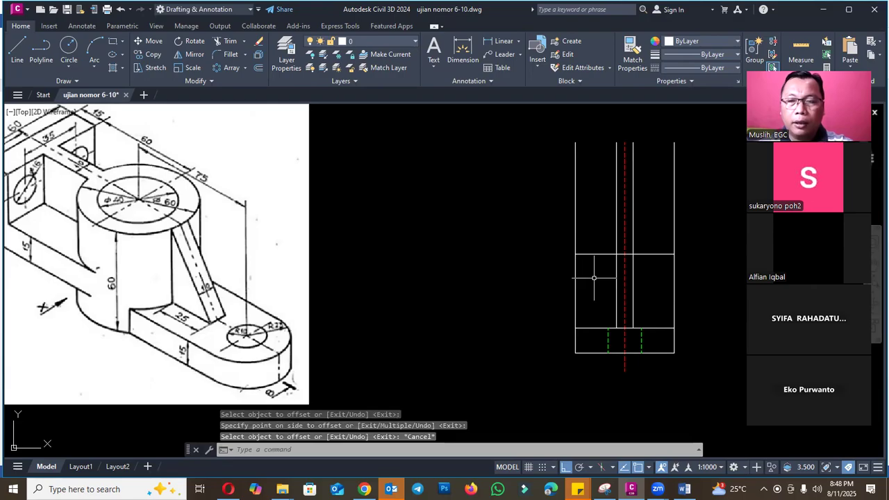
# - Trim the four white vertical lines above the upper horizontal line, keeping the red centre line
pyautogui.write('tr')
pyautogui.press('Return')
pyautogui.click(576, 237)
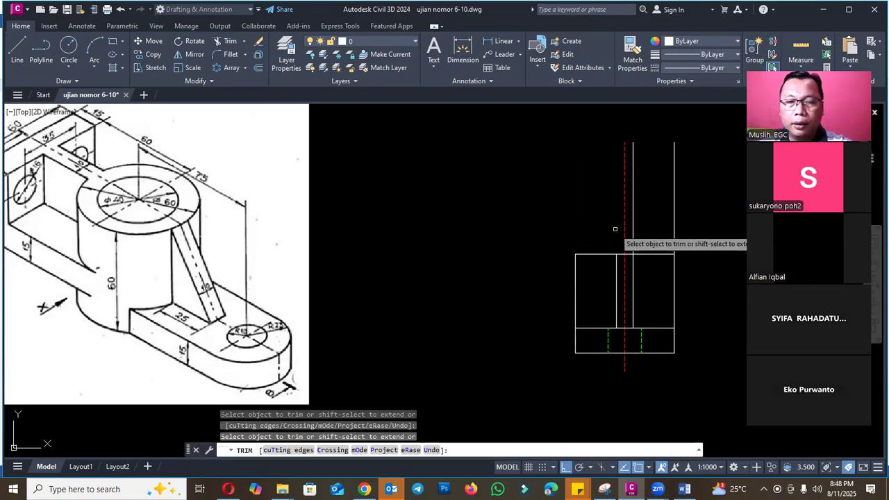
pyautogui.click(633, 224)
pyautogui.moveTo(670, 224); pyautogui.dragTo(679, 229)
pyautogui.press('Escape')
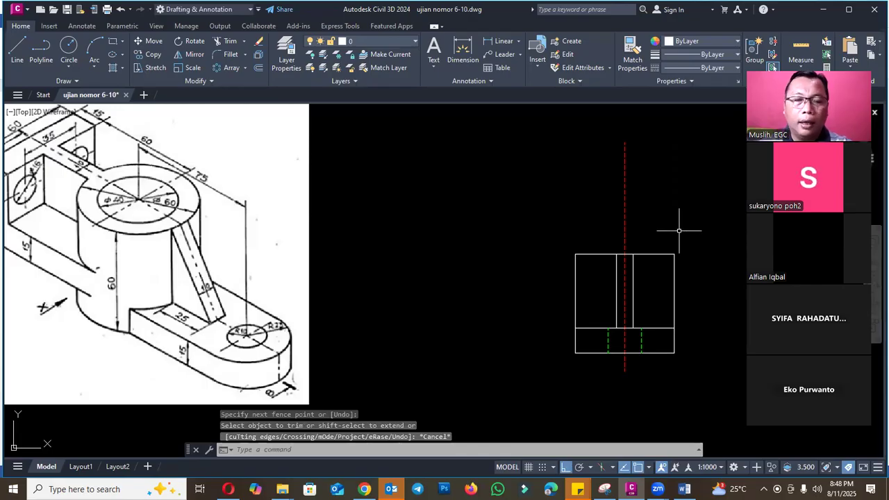
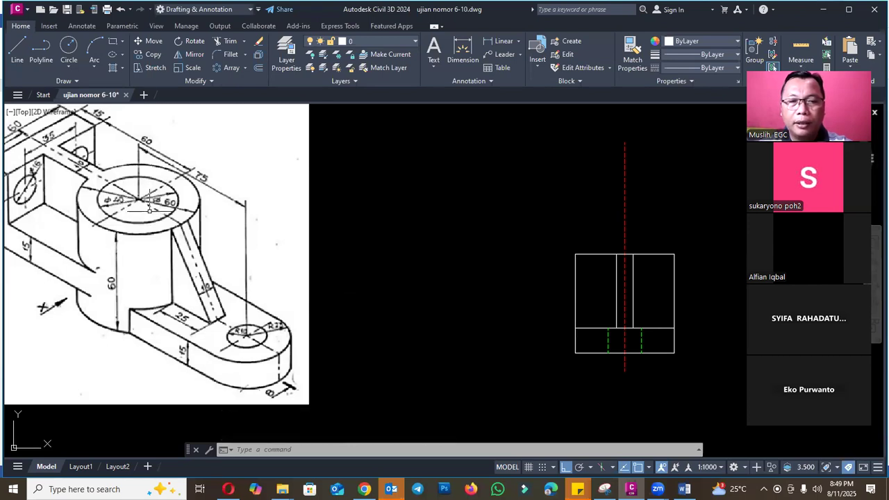
# - Examine the cylinder's diameter and height dimensions in the isometric image against the front view
pyautogui.scroll(-4, 149, 202)
pyautogui.scroll(4, 139, 222)
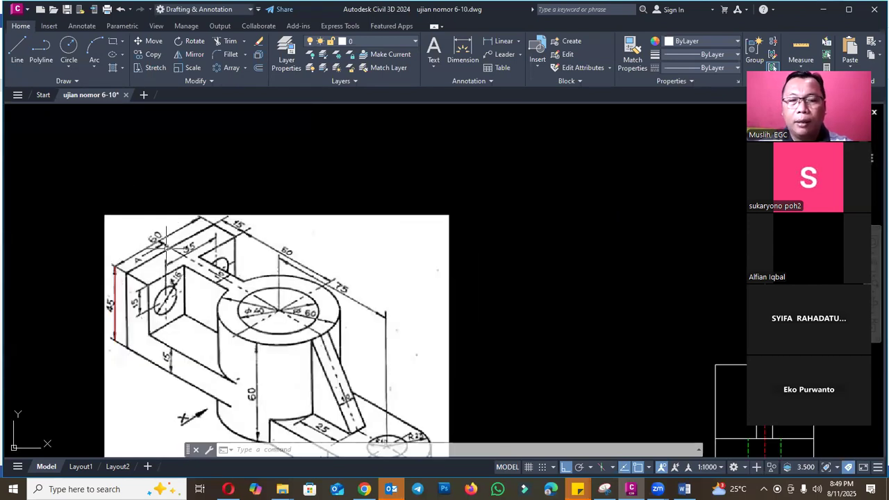
pyautogui.scroll(-2, 164, 232)
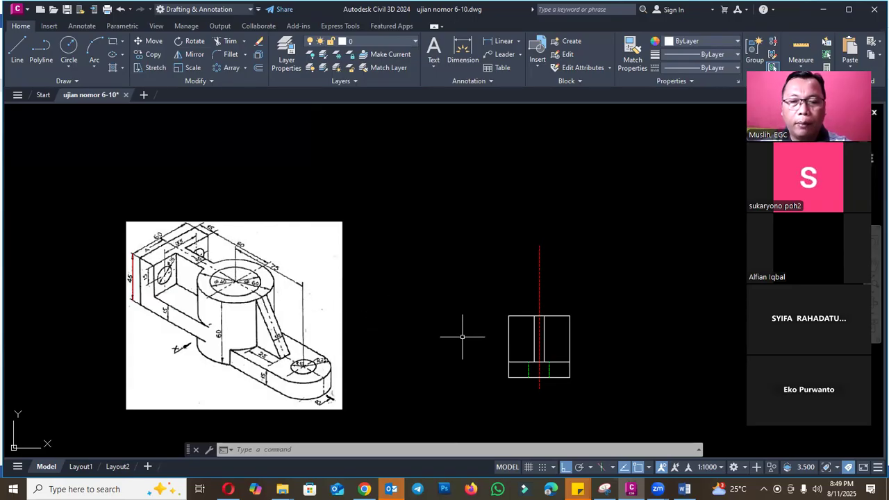
pyautogui.scroll(2, 273, 288)
pyautogui.scroll(2, 255, 276)
pyautogui.scroll(-2, 252, 264)
pyautogui.scroll(2, 249, 250)
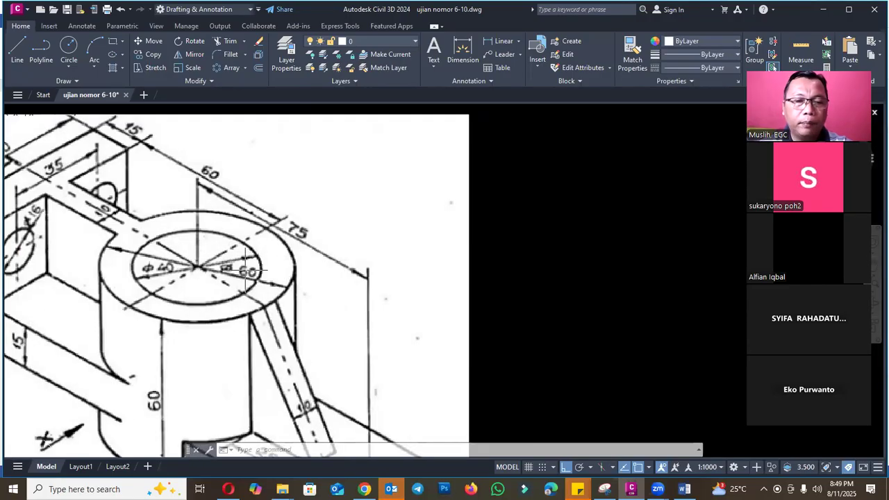
pyautogui.scroll(-5, 169, 260)
pyautogui.scroll(2, 464, 316)
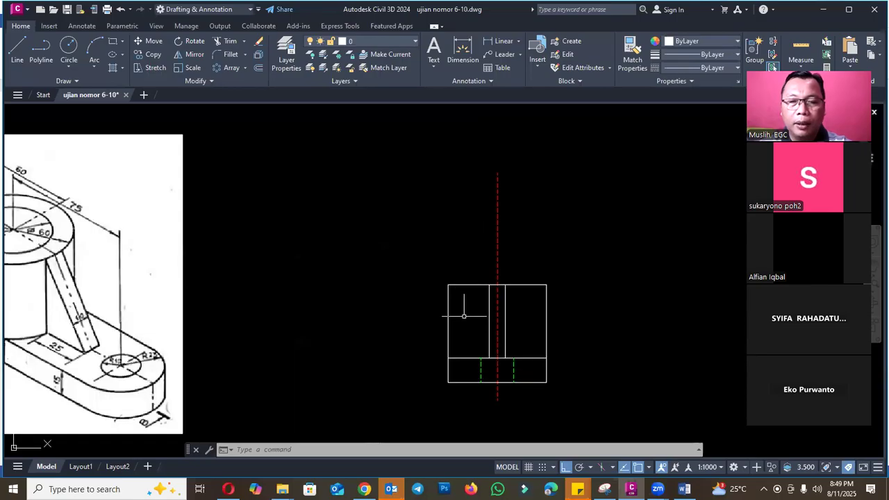
# - Offset the red centre line 20 mm to both sides for the cylinder's bore
pyautogui.press('Escape')
pyautogui.press('Escape')
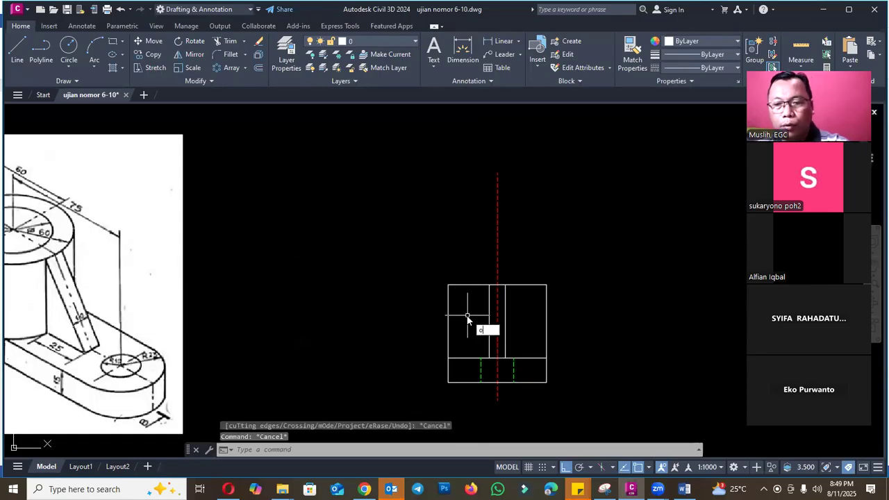
pyautogui.write('o')
pyautogui.press('Return')
pyautogui.write('20')
pyautogui.press('Return')
pyautogui.scroll(4, 472, 320)
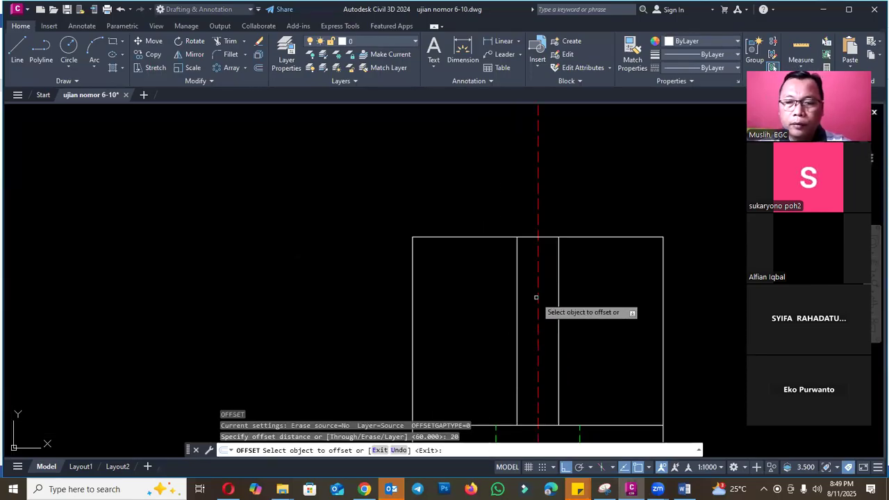
pyautogui.click(538, 296)
pyautogui.scroll(-3, 526, 296)
pyautogui.click(508, 299)
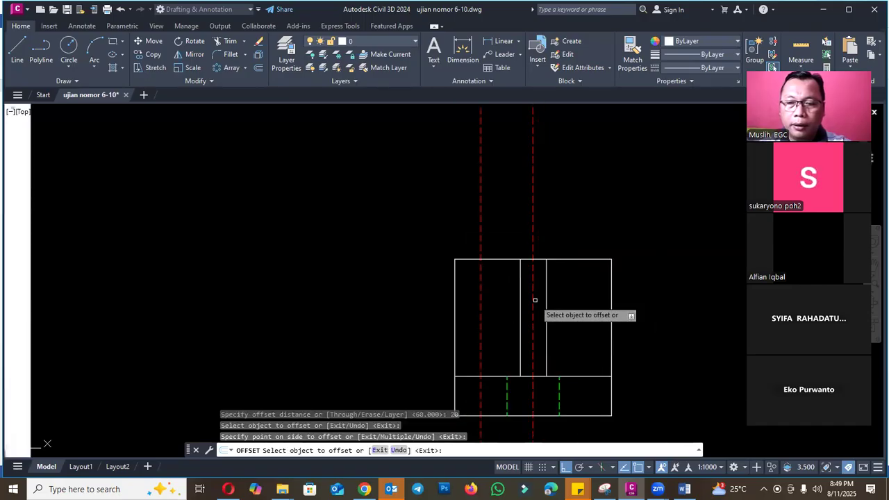
pyautogui.click(535, 299)
pyautogui.click(580, 300)
pyautogui.click(579, 300)
pyautogui.scroll(-4, 568, 302)
pyautogui.press('Escape')
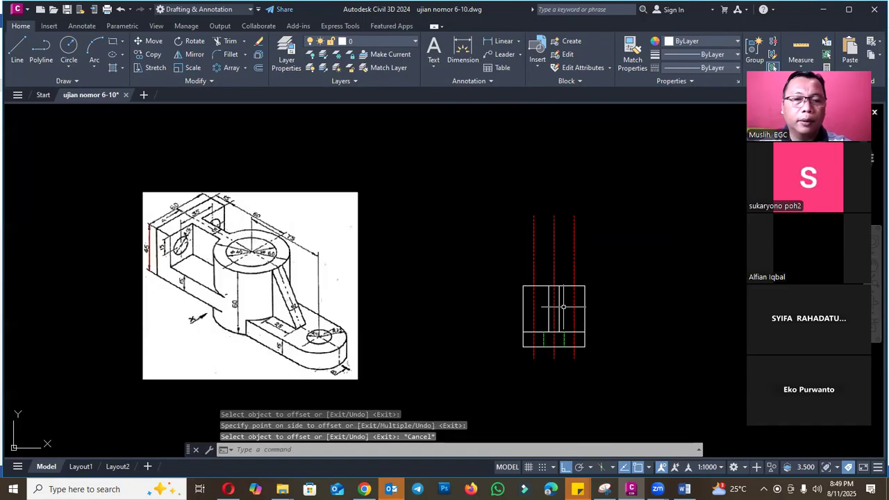
# - Trim the two offset red lines above the top edge and inside the base
pyautogui.write('r')
pyautogui.press('Return')
pyautogui.scroll(2, 567, 342)
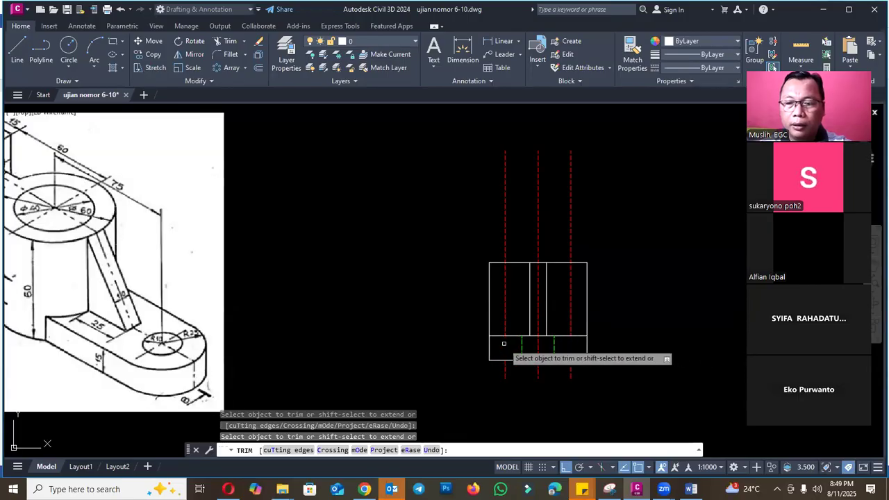
pyautogui.click(506, 242)
pyautogui.click(571, 233)
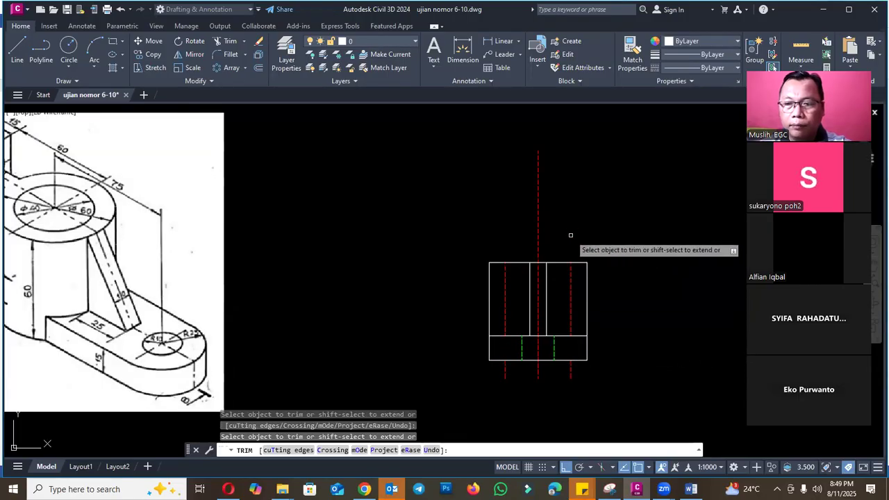
pyautogui.press('Escape')
# - Erase the two leftover red line stubs below the base
pyautogui.click(608, 399)
pyautogui.click(570, 369)
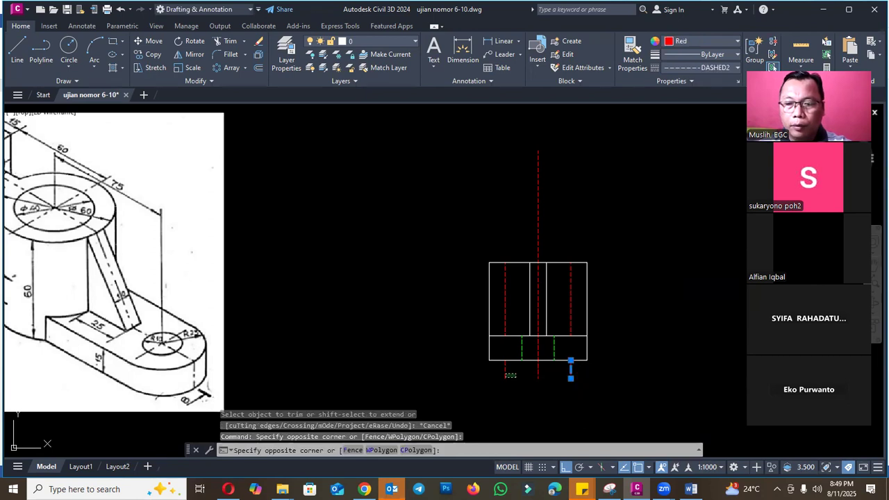
pyautogui.write('e')
pyautogui.press('Return')
# - Match the properties of the green dashed hole line in the base to the two red bore lines
pyautogui.write('ma')
pyautogui.press('Return')
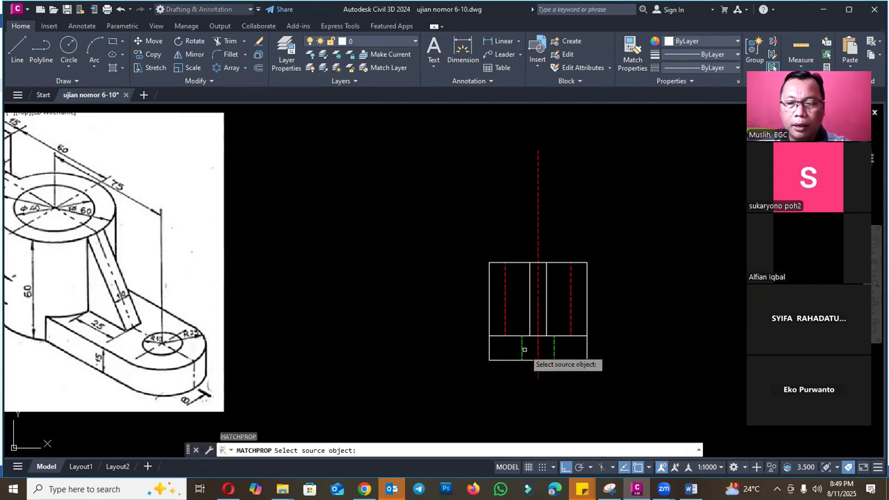
pyautogui.click(522, 352)
pyautogui.click(514, 303)
pyautogui.click(564, 295)
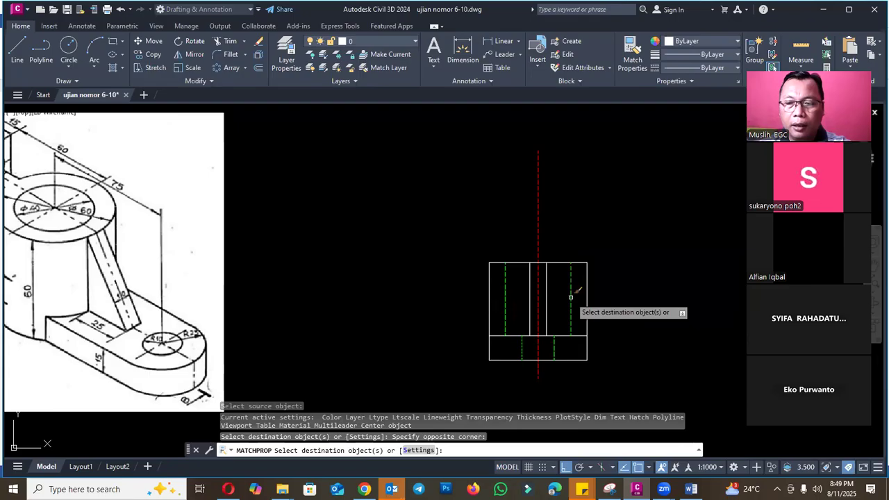
pyautogui.press('Escape')
# - Examine the cylinder's diameter and spacing dimensions in the isometric image and compare them with the front view
pyautogui.scroll(-2, 387, 283)
pyautogui.scroll(3, 229, 248)
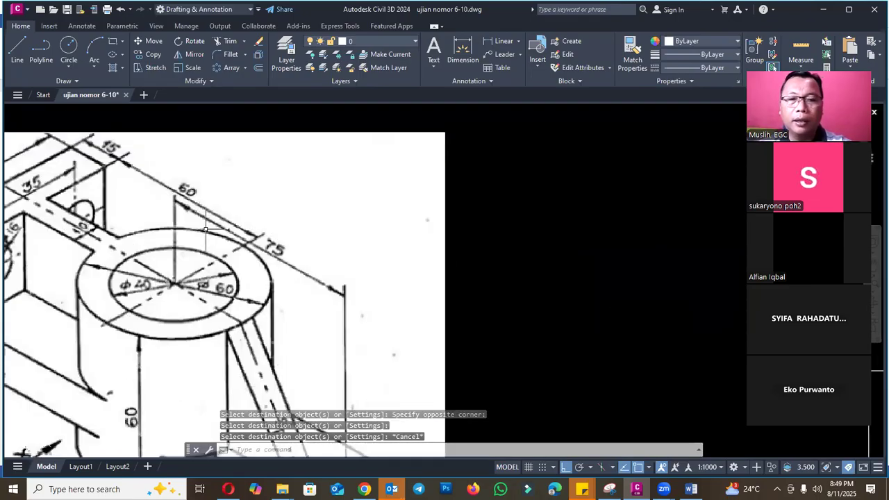
pyautogui.scroll(-1, 213, 239)
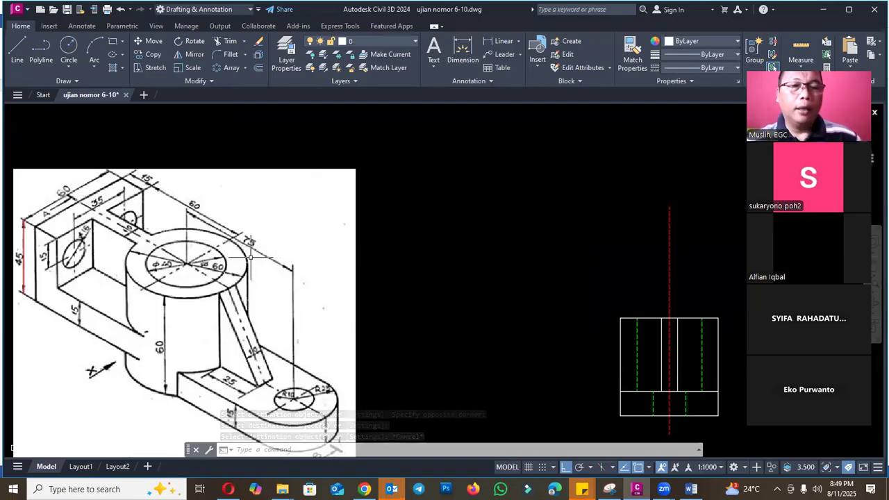
pyautogui.scroll(2, 726, 358)
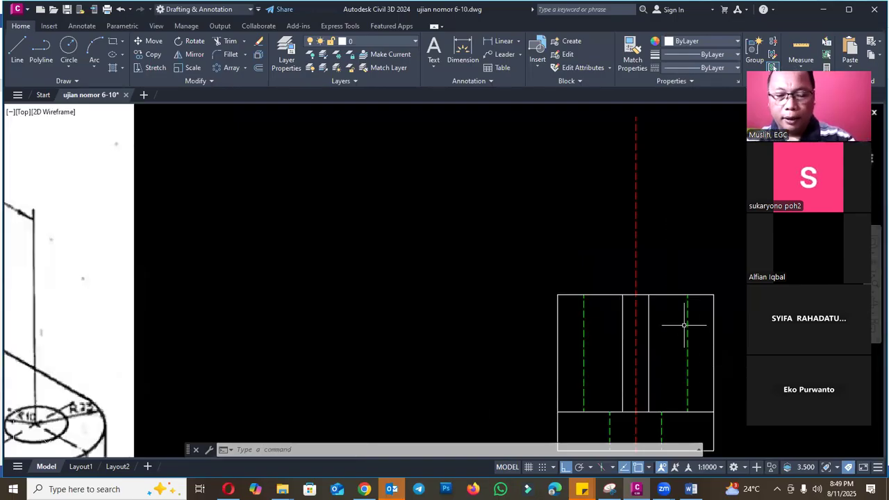
pyautogui.press('Escape')
pyautogui.scroll(-4, 674, 299)
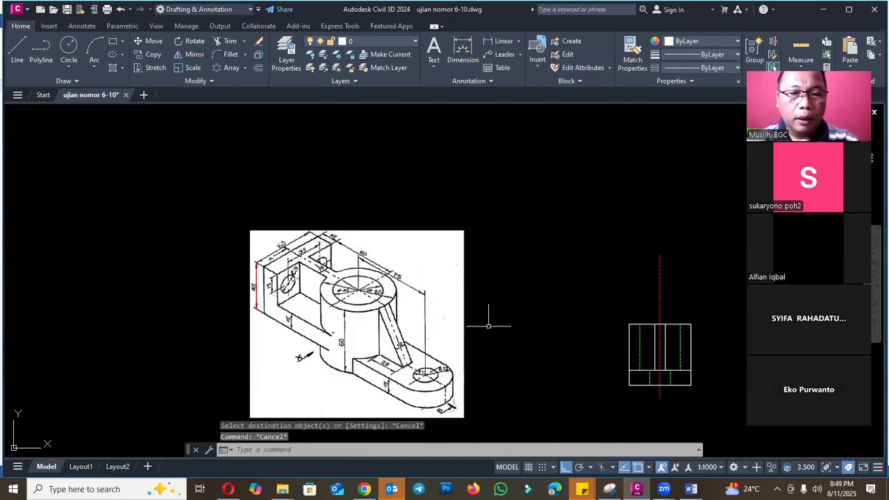
pyautogui.scroll(4, 394, 298)
pyautogui.scroll(-4, 394, 292)
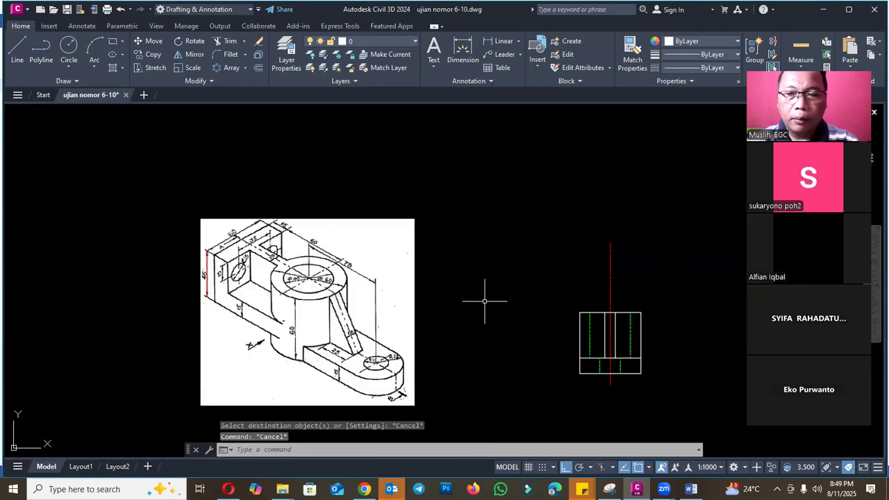
pyautogui.scroll(4, 376, 280)
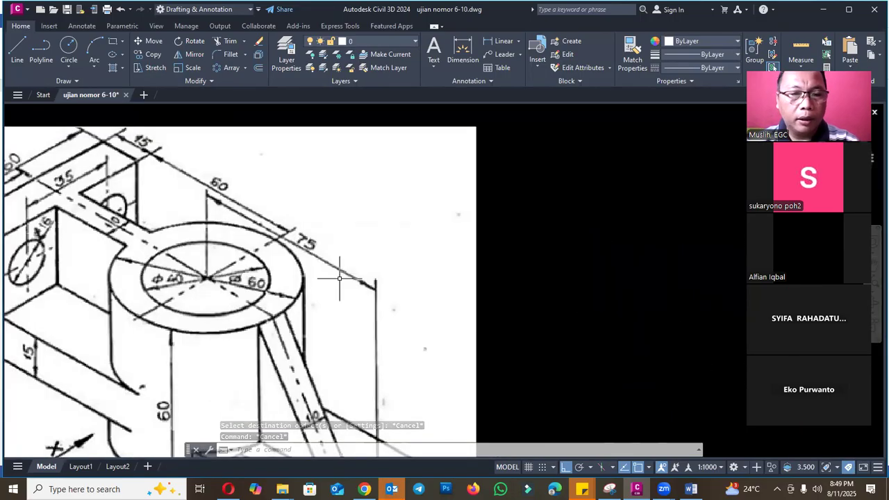
pyautogui.scroll(-4, 198, 251)
pyautogui.scroll(5, 490, 308)
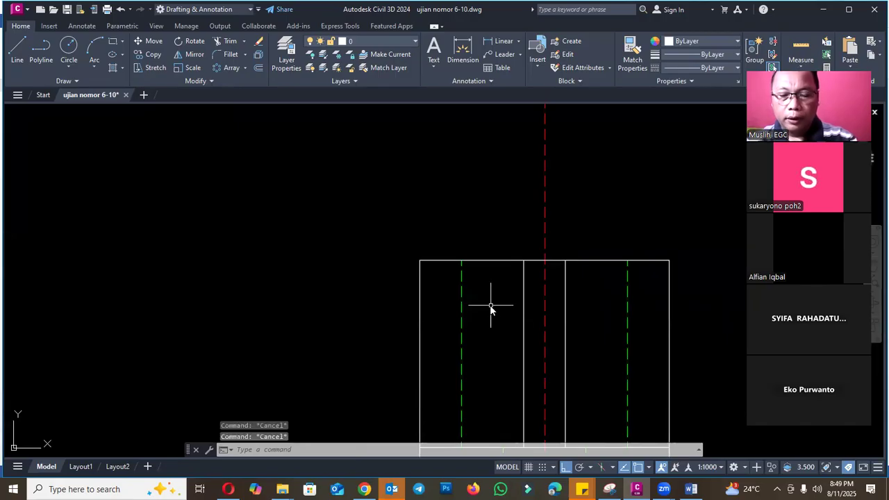
# - Measure from the left bore line and from the upper-left corner of the front view toward the centre line
pyautogui.press('Return')
pyautogui.click(461, 268)
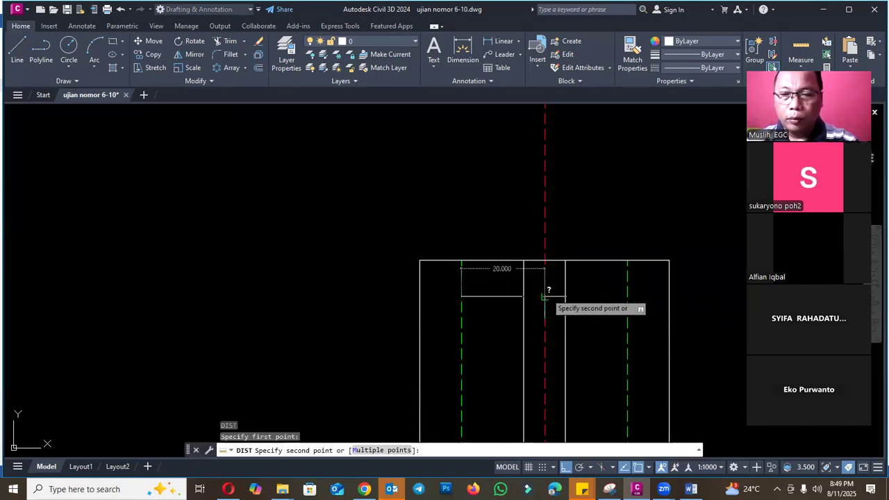
pyautogui.press('Escape')
pyautogui.press('Return')
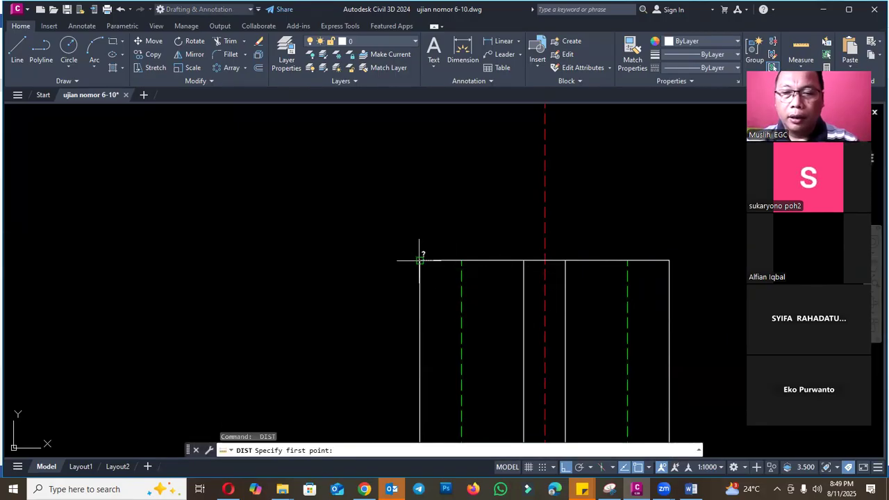
pyautogui.click(420, 262)
pyautogui.press('Escape')
pyautogui.scroll(-5, 546, 258)
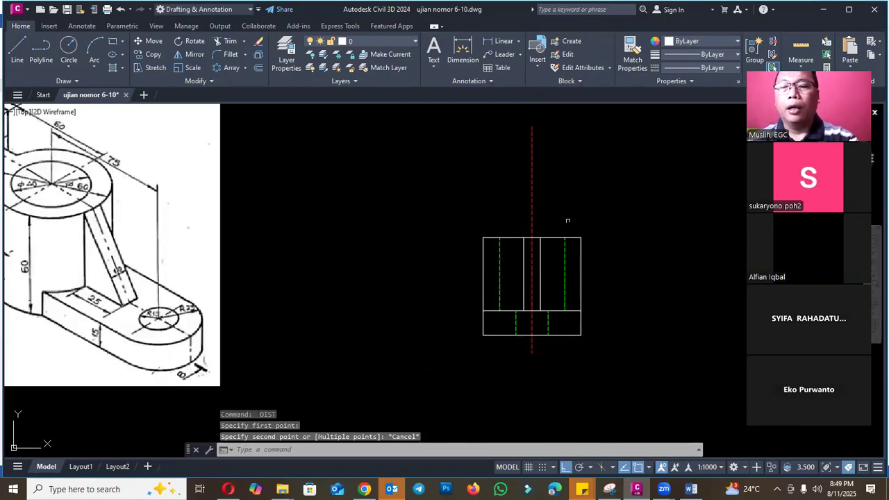
# - Break the red centre line a short distance above the front view's top edge to remove its excess upper length
pyautogui.scroll(4, 556, 227)
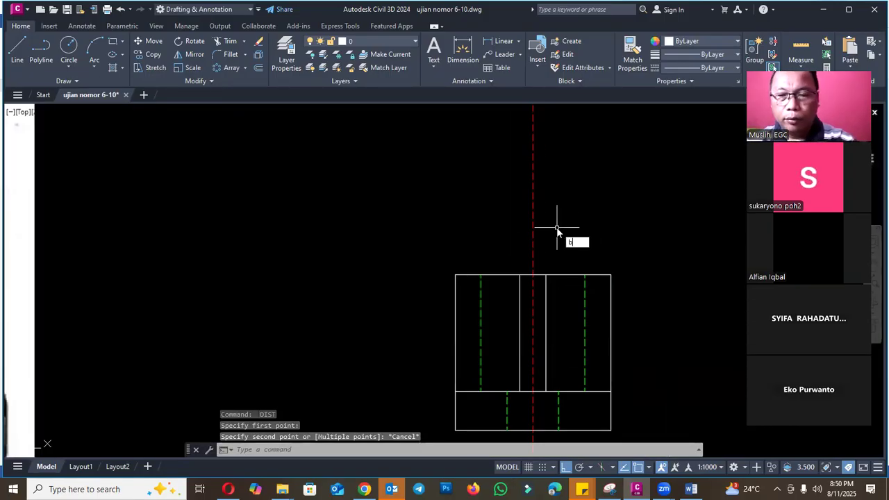
pyautogui.write('br')
pyautogui.press('Return')
pyautogui.click(536, 243)
pyautogui.scroll(-4, 535, 245)
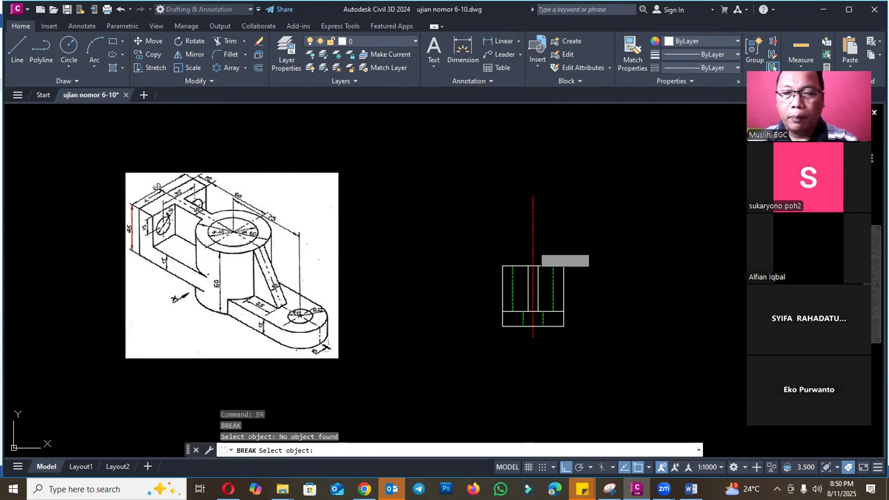
pyautogui.click(533, 255)
pyautogui.press('Escape')
pyautogui.scroll(2, 572, 333)
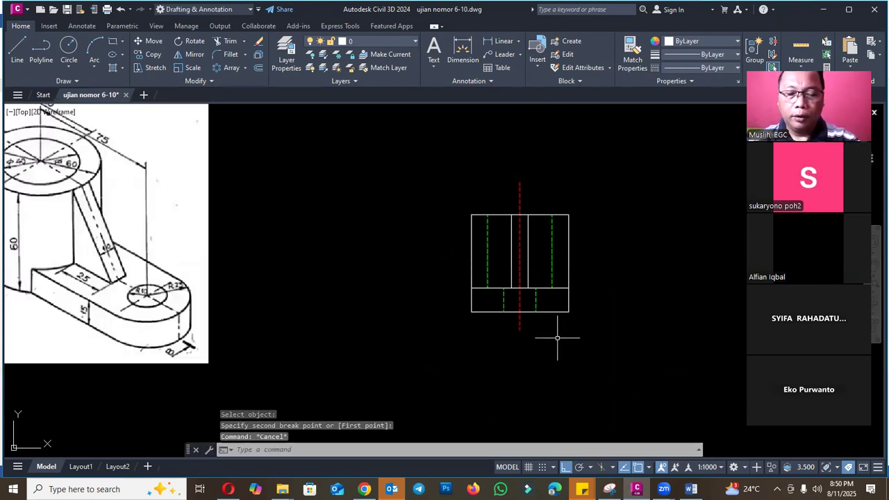
# - Add the multiline text "TAMPAK DEPAN" below the front view
pyautogui.write('t')
pyautogui.press('Return')
pyautogui.click(478, 342)
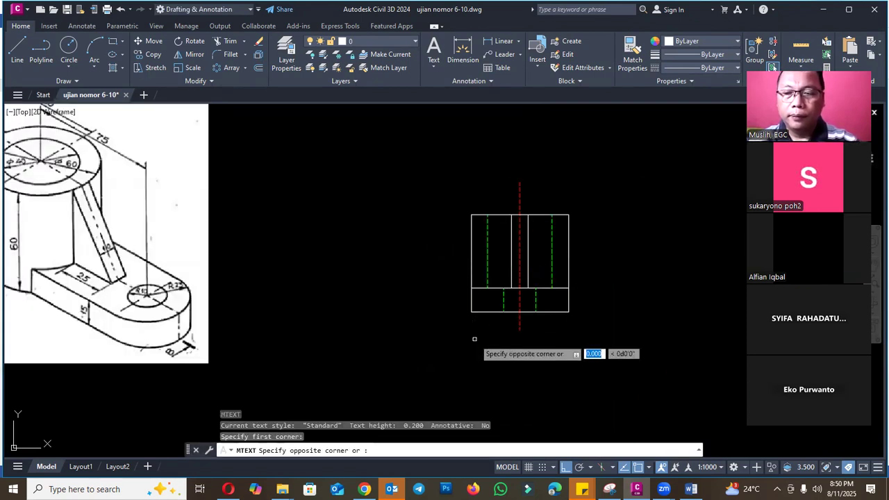
pyautogui.click(580, 379)
pyautogui.write('tampa')
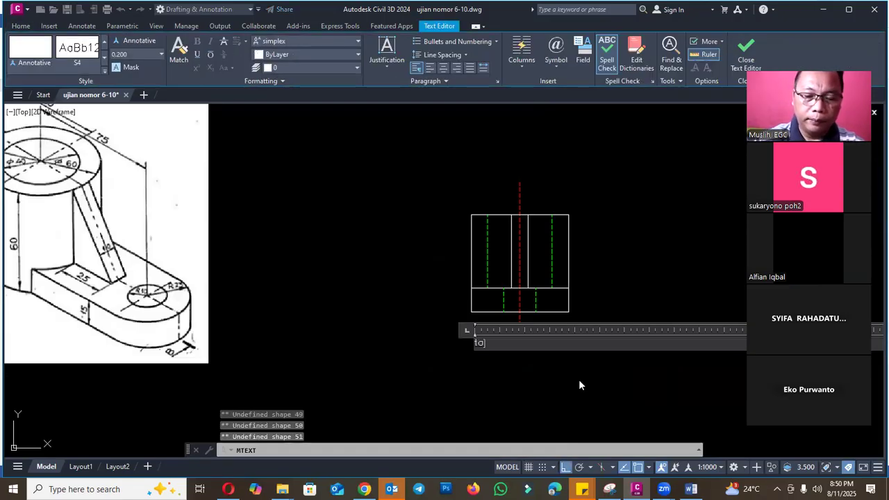
pyautogui.press('BackSpace')
pyautogui.press('BackSpace')
pyautogui.press('BackSpace')
pyautogui.press('BackSpace')
pyautogui.press('BackSpace')
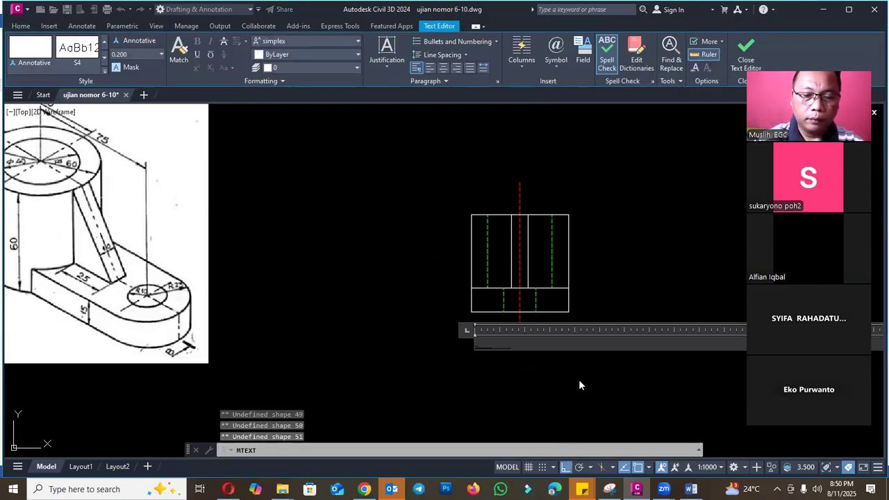
pyautogui.write('TAMPAK DEPAN')
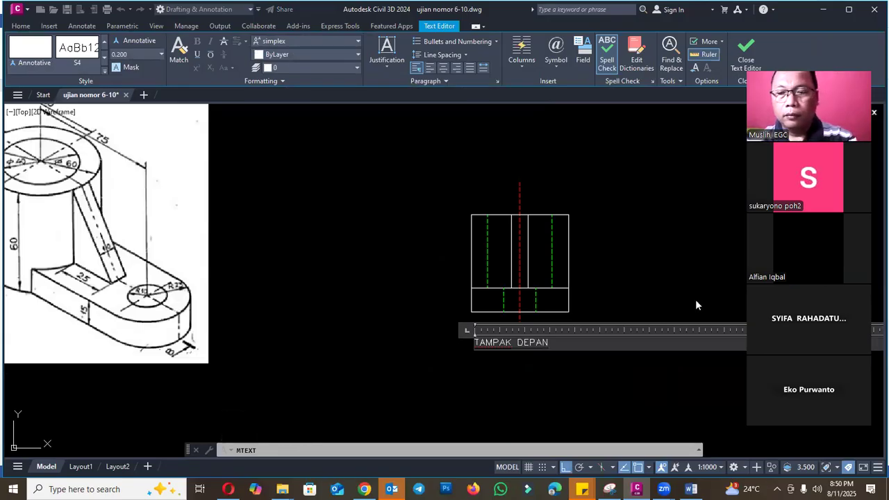
pyautogui.press('Escape')
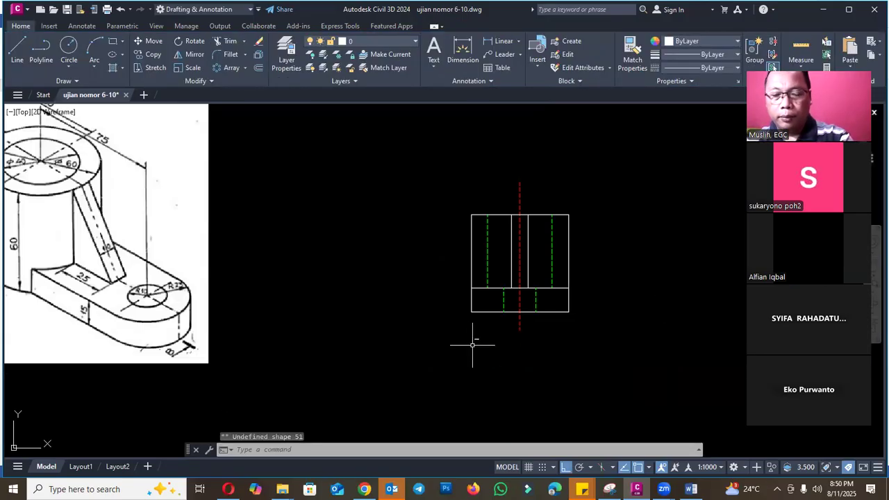
pyautogui.write('sc')
pyautogui.press('Return')
pyautogui.scroll(4, 473, 339)
pyautogui.click(477, 339)
pyautogui.click(484, 336)
pyautogui.press('Return')
pyautogui.press('Escape')
# - Scale the TAMPAK DEPAN text by a factor of 10 from a base point at the label
pyautogui.write('sc')
pyautogui.press('Return')
pyautogui.click(493, 361)
pyautogui.click(475, 339)
pyautogui.press('Return')
pyautogui.click(481, 341)
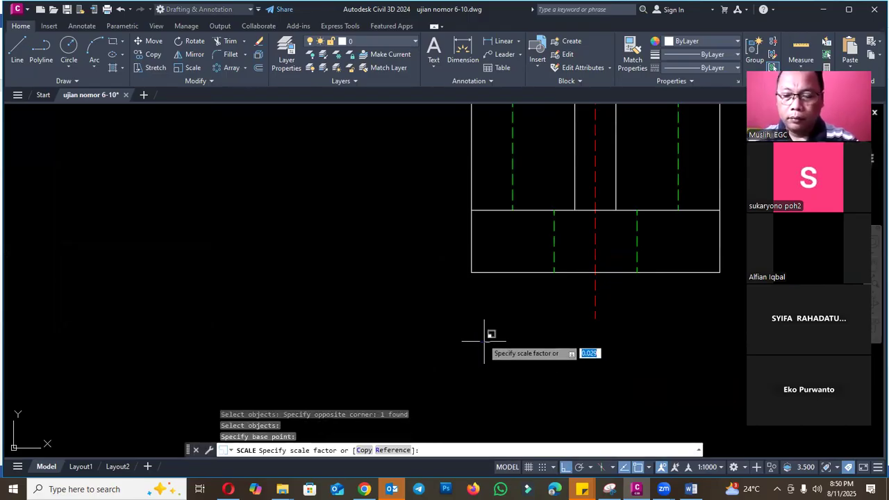
pyautogui.write('10')
pyautogui.press('Return')
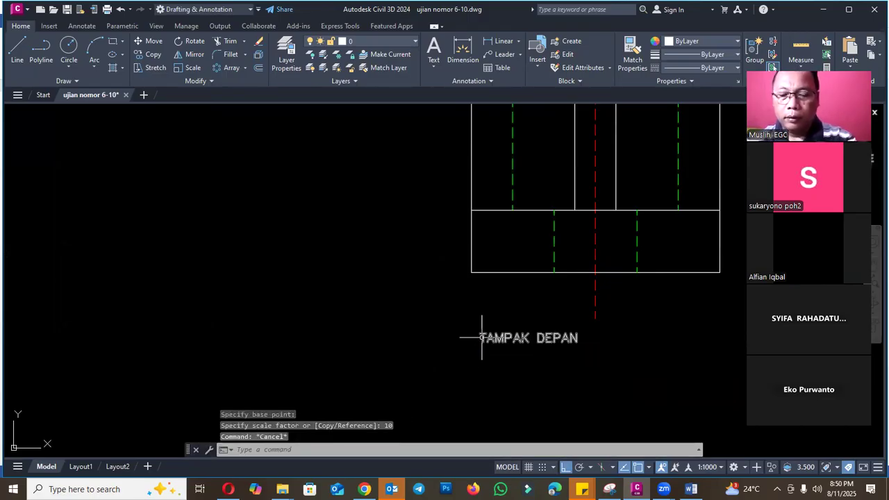
# - Move the TAMPAK DEPAN label about 13 mm horizontally to the right, beneath the front view's centre line
pyautogui.write('m')
pyautogui.press('Return')
pyautogui.click(484, 345)
pyautogui.click(421, 345)
pyautogui.press('Return')
pyautogui.click(385, 361)
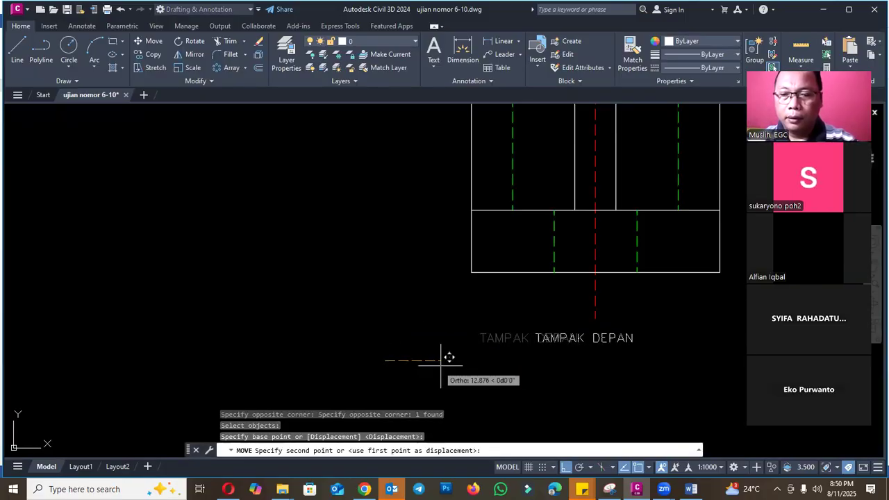
pyautogui.click(440, 359)
pyautogui.press('Escape')
pyautogui.scroll(-5, 362, 304)
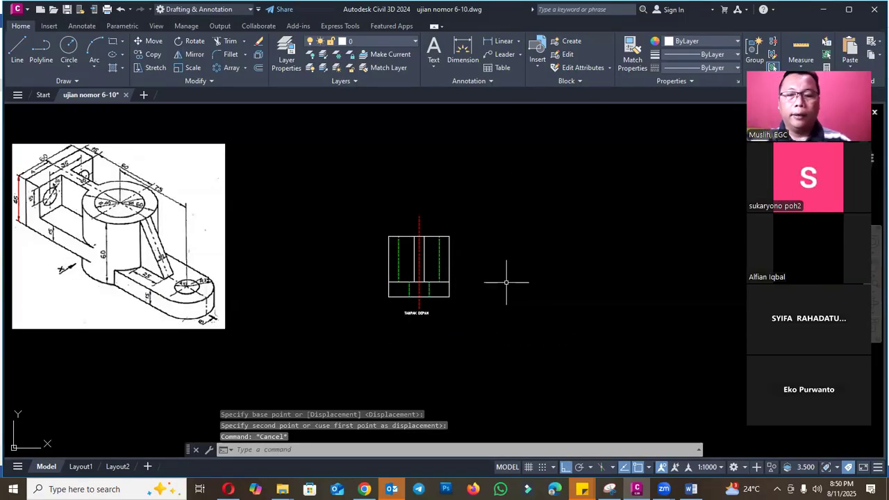
# - Switch to the Word exam document, read question 7 and its direction illustration, and return to the CAD drawing
pyautogui.click(691, 489)
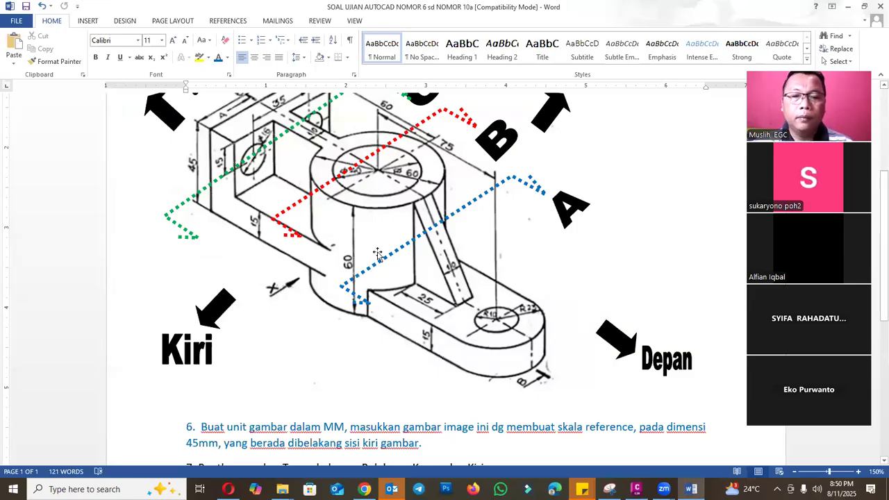
pyautogui.scroll(-2, 378, 254)
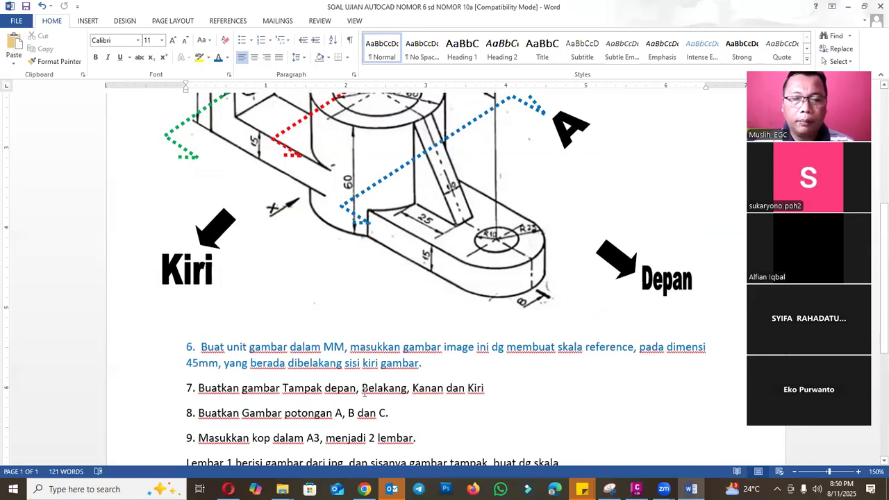
pyautogui.moveTo(501, 391); pyautogui.dragTo(207, 389)
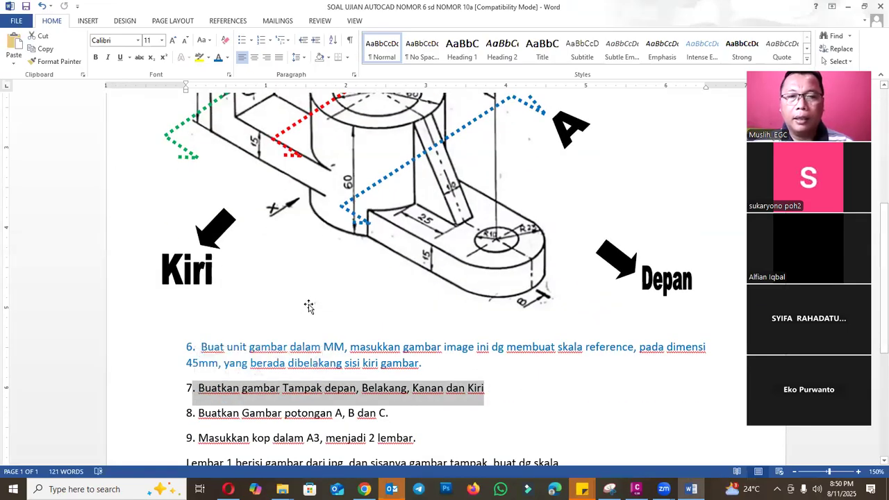
pyautogui.scroll(5, 308, 302)
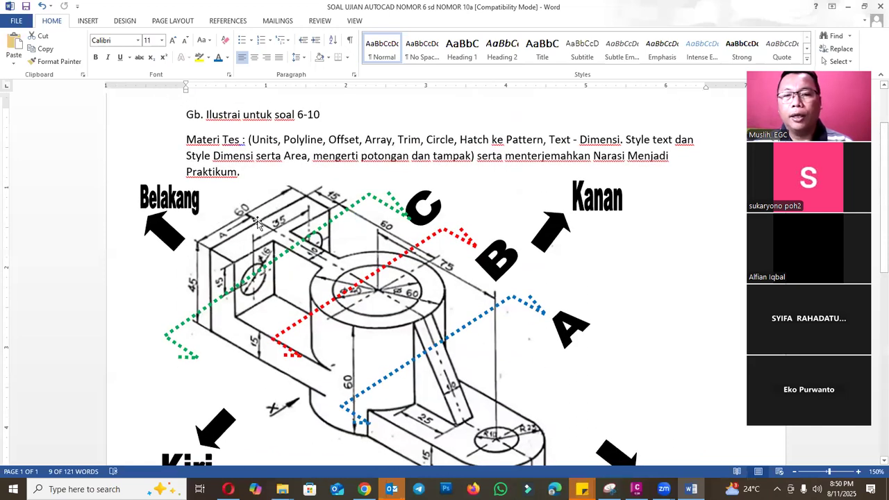
pyautogui.click(636, 489)
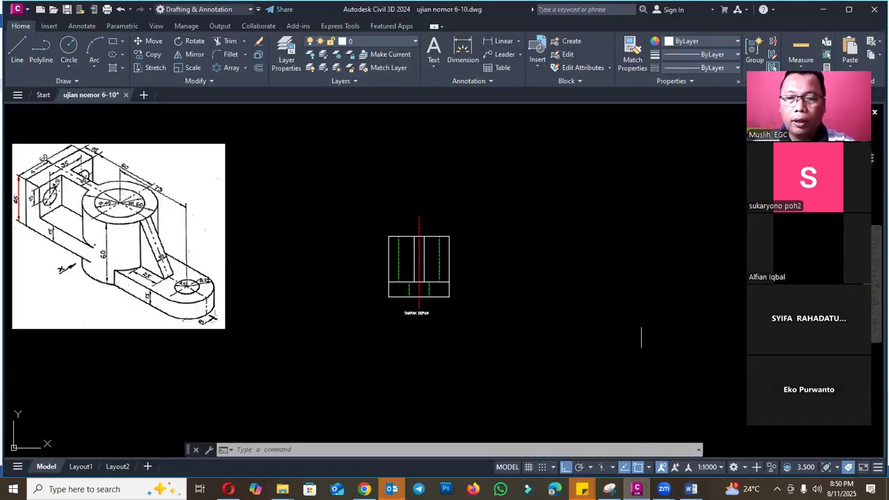
pyautogui.press('Escape')
pyautogui.press('Escape')
pyautogui.press('Escape')
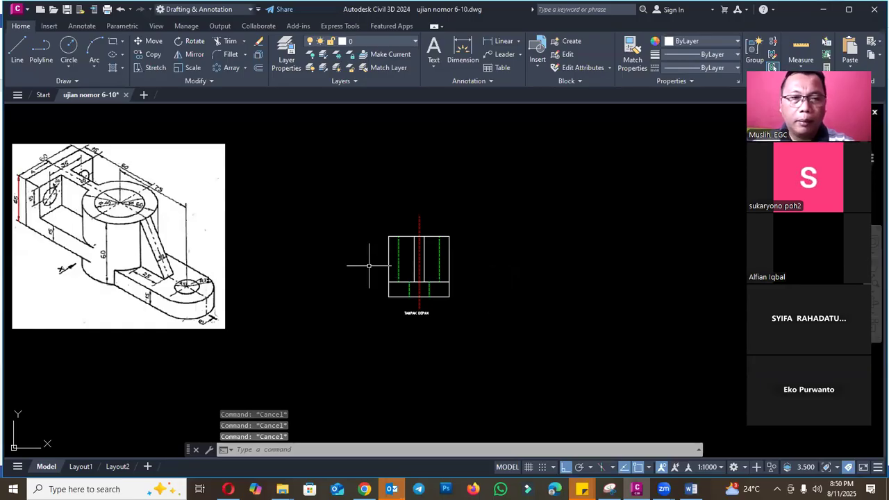
# - Copy the complete front view with its TAMPAK DEPAN label horizontally to the right of the original
pyautogui.scroll(-2, 390, 319)
pyautogui.scroll(4, 449, 308)
pyautogui.write('C')
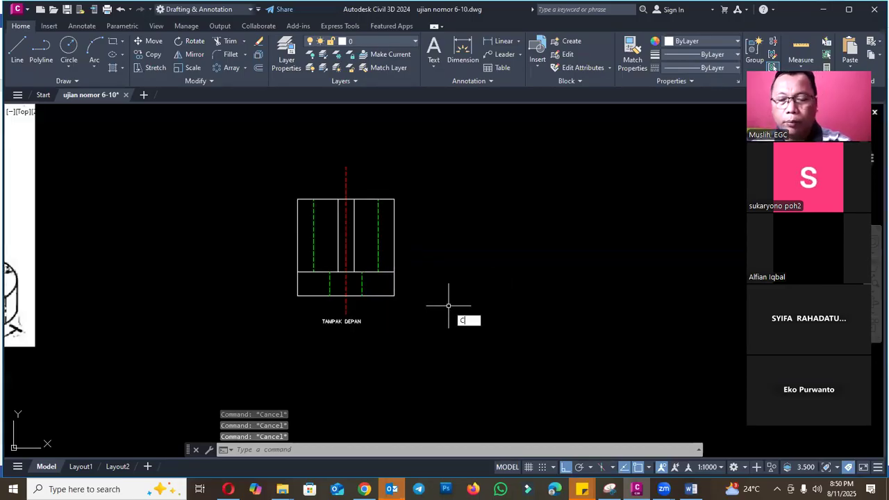
pyautogui.write('O')
pyautogui.press('Return')
pyautogui.scroll(-2, 448, 306)
pyautogui.click(312, 201)
pyautogui.click(465, 360)
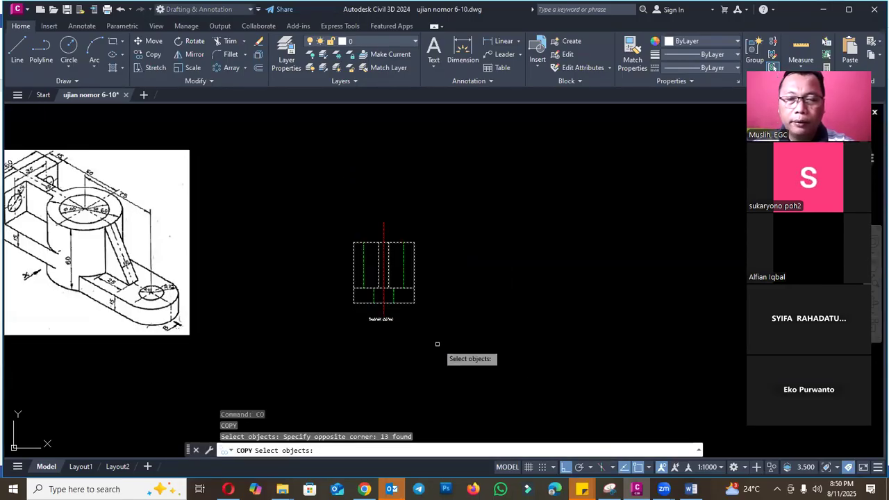
pyautogui.press('Return')
pyautogui.click(437, 344)
pyautogui.click(512, 338)
pyautogui.press('Escape')
# - Change the copied view's label text to "TAMPAK BELAKANG"
pyautogui.scroll(4, 468, 323)
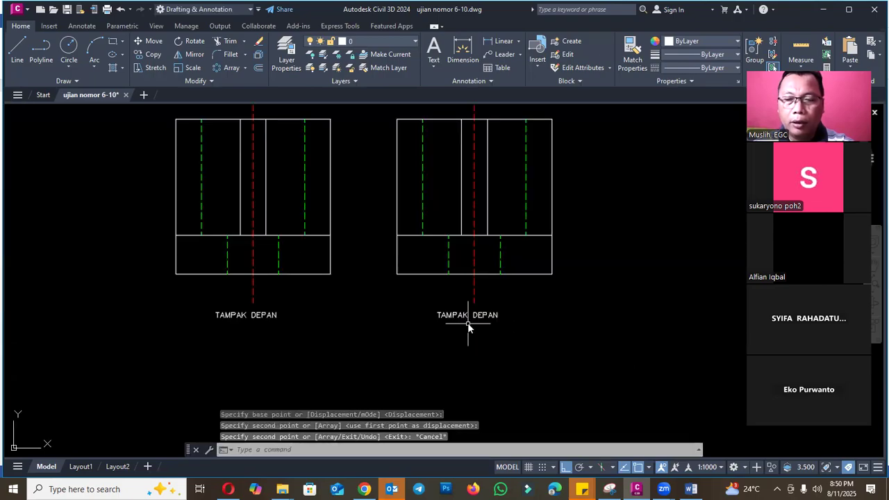
pyautogui.write('ED')
pyautogui.press('Return')
pyautogui.click(478, 316)
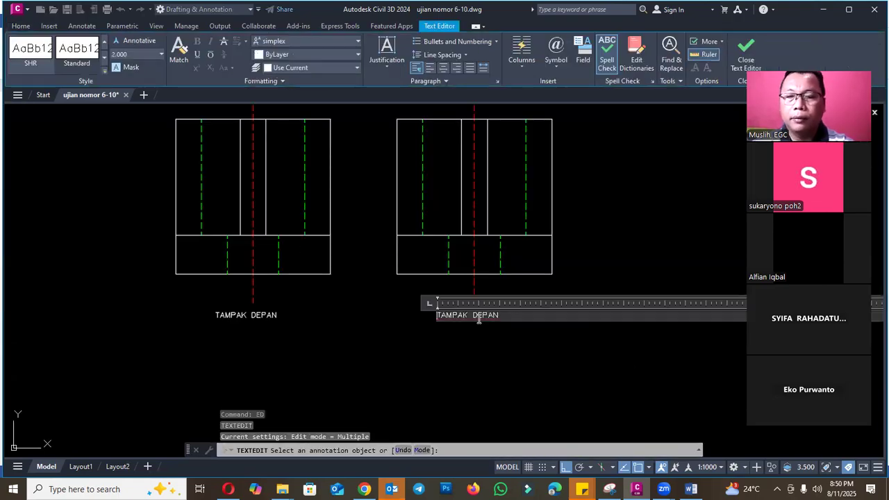
pyautogui.write('BELAKANG')
pyautogui.click(565, 284)
pyautogui.press('Escape')
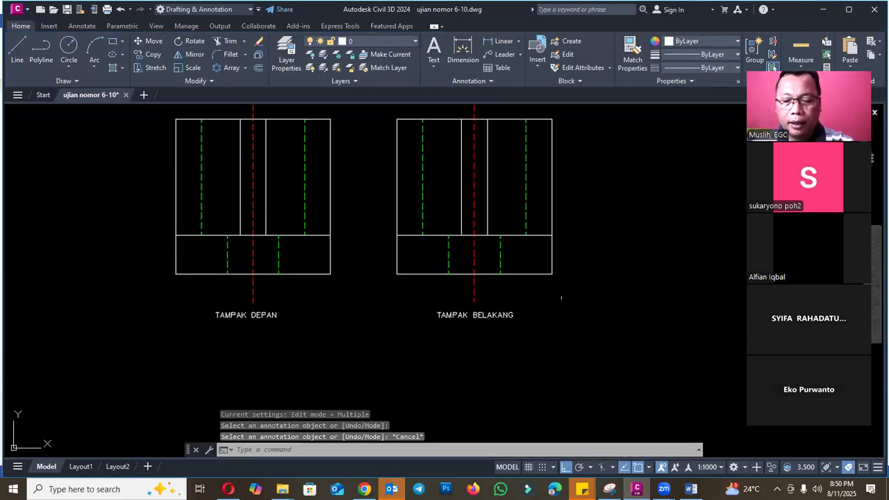
pyautogui.scroll(-2, 562, 298)
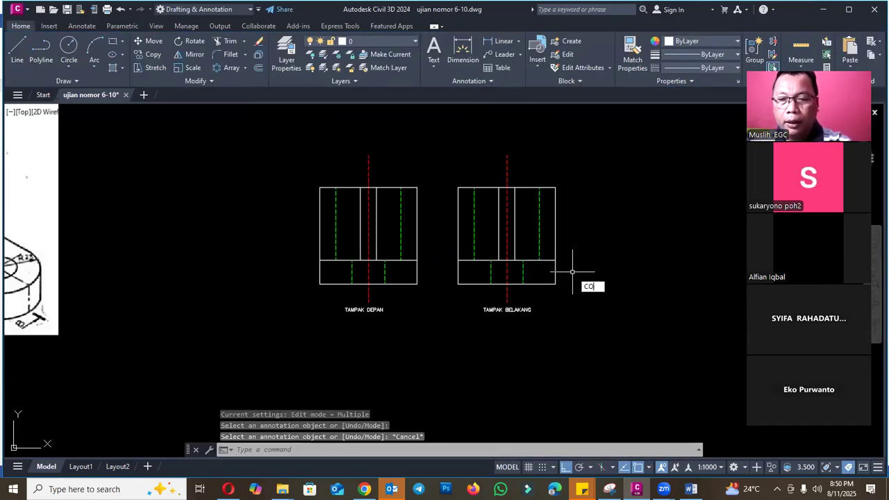
pyautogui.write('CO')
pyautogui.press('Return')
pyautogui.click(441, 129)
pyautogui.click(627, 403)
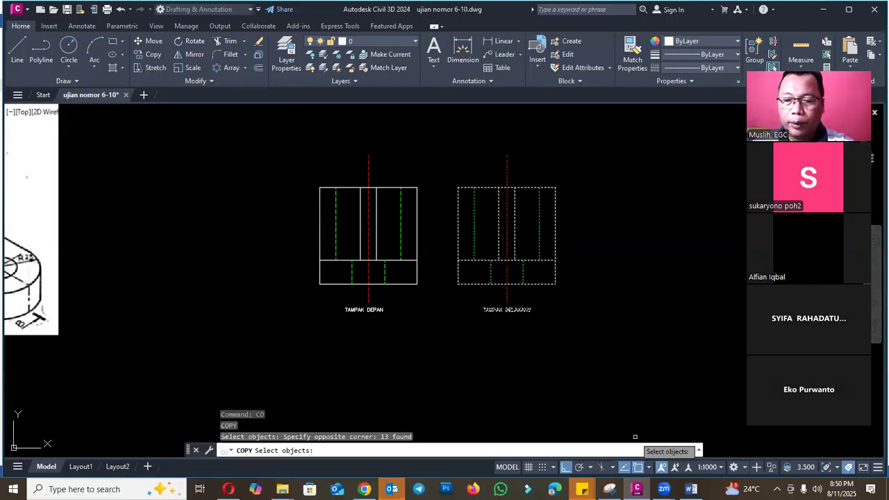
pyautogui.press('Return')
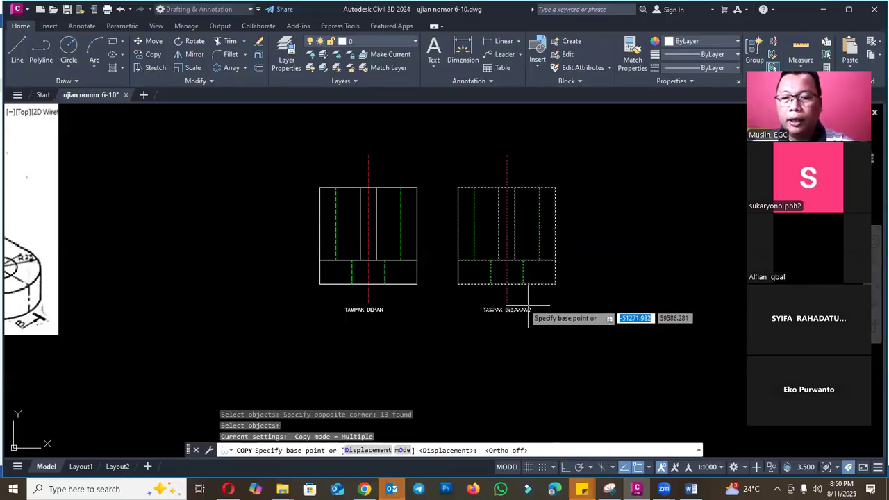
pyautogui.click(459, 284)
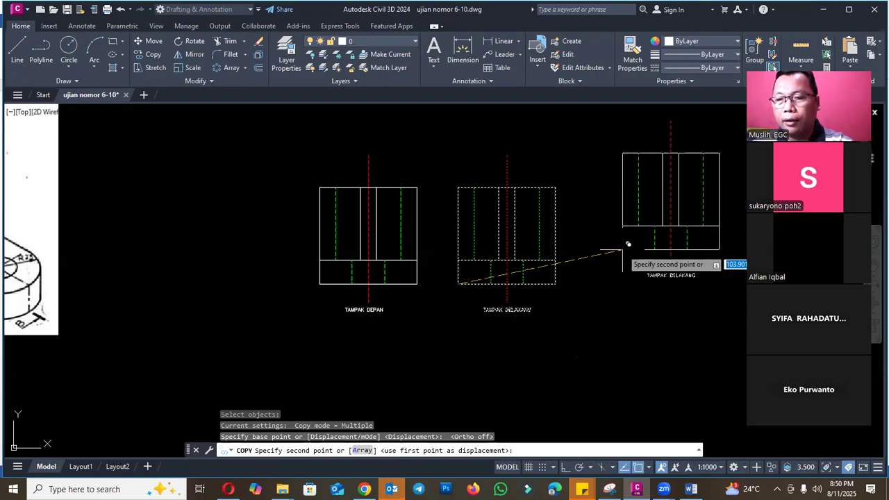
pyautogui.press('Escape')
pyautogui.click(566, 467)
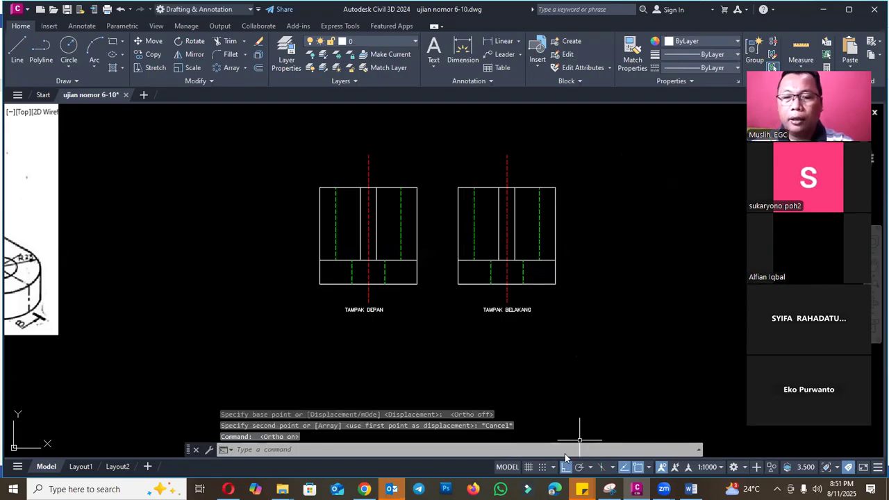
# - Move the TAMPAK BELAKANG view and its label slightly left, horizontally closer to the front view
pyautogui.write('m')
pyautogui.press('Return')
pyautogui.click(607, 355)
pyautogui.click(452, 134)
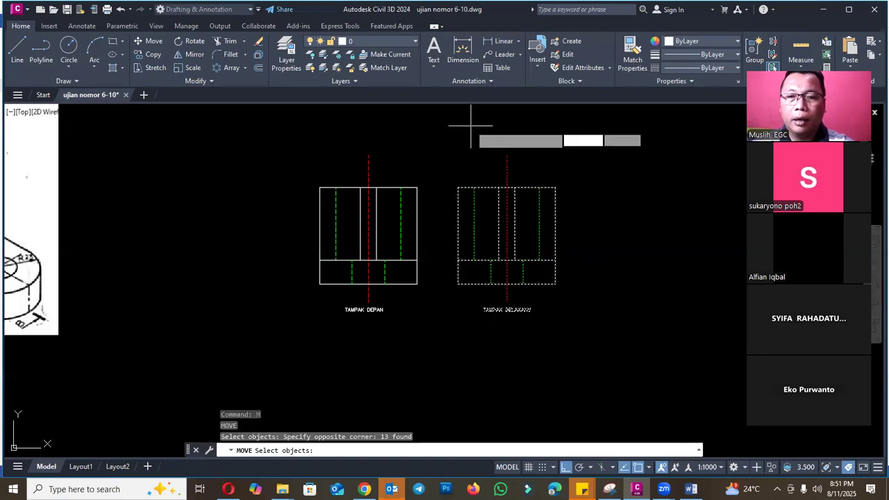
pyautogui.press('Return')
pyautogui.click(479, 122)
pyautogui.press('Escape')
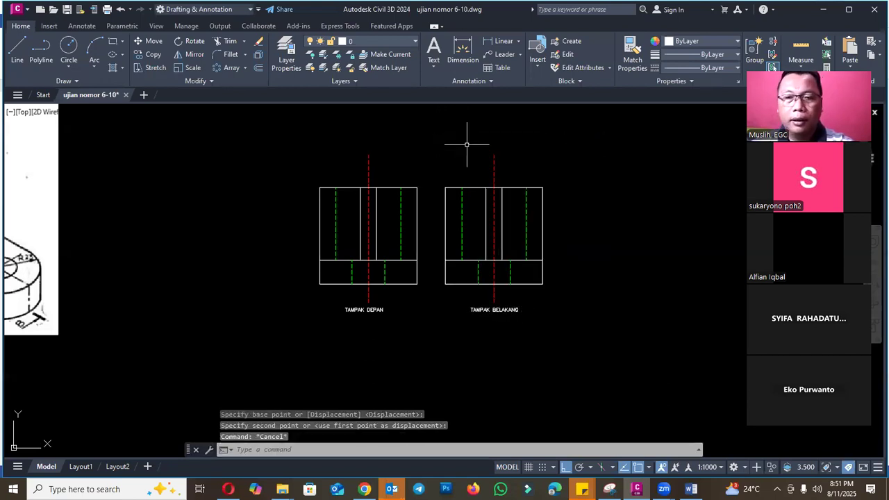
# - Erase the rear view's upper inner vertical lines, both solid and dashed, and its lower-left green dashed line
pyautogui.scroll(-6, 472, 286)
pyautogui.scroll(6, 362, 229)
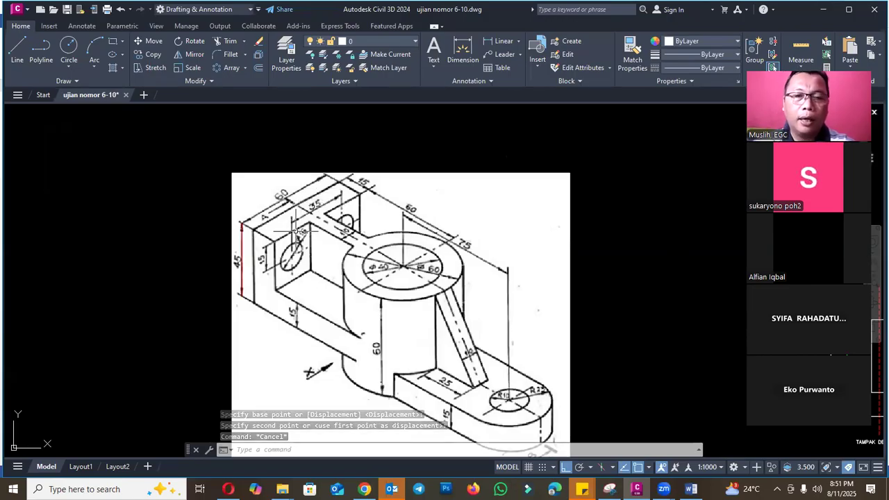
pyautogui.scroll(-2, 250, 219)
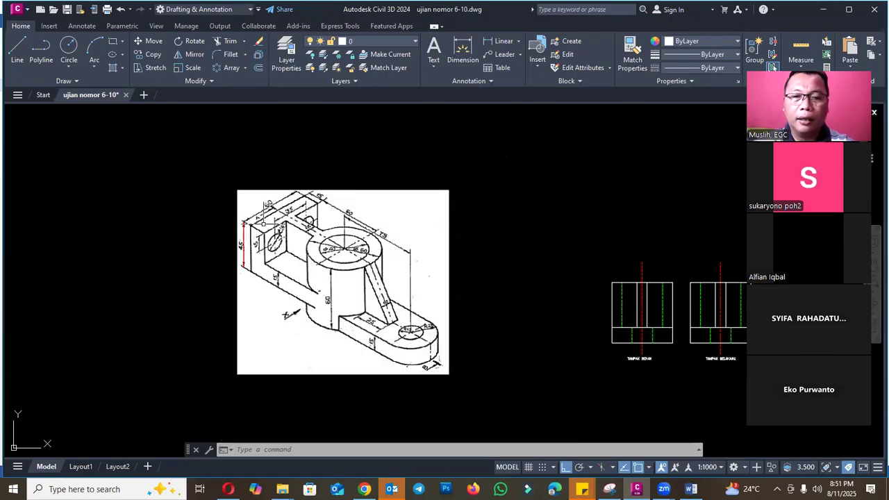
pyautogui.scroll(2, 271, 203)
pyautogui.scroll(-4, 270, 215)
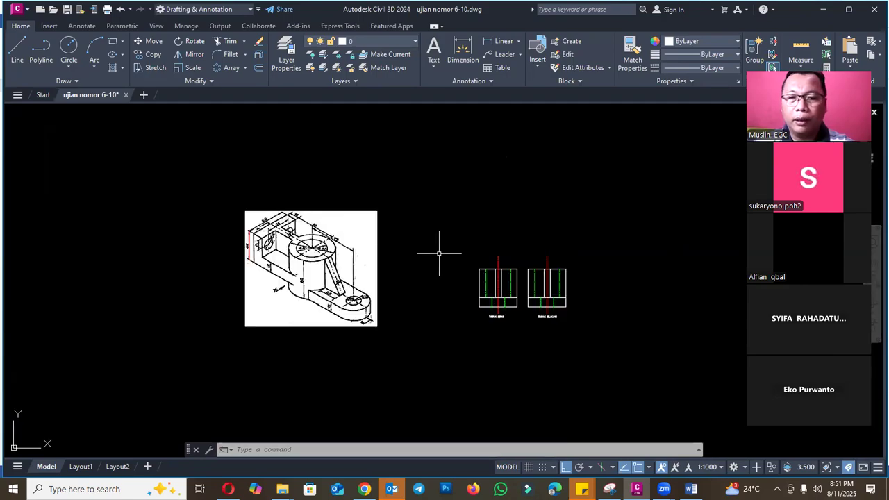
pyautogui.scroll(5, 548, 281)
pyautogui.press('Escape')
pyautogui.press('Escape')
pyautogui.click(584, 292)
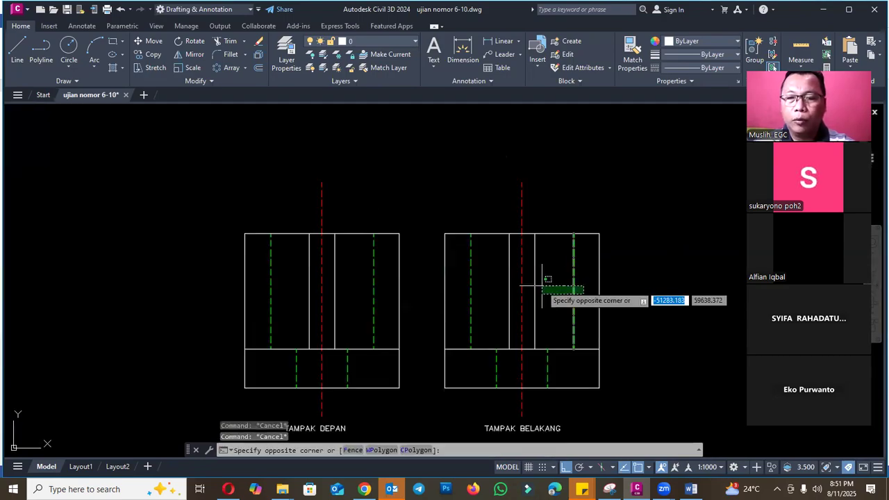
pyautogui.click(534, 283)
pyautogui.write('e')
pyautogui.press('Return')
pyautogui.click(513, 288)
pyautogui.click(469, 282)
pyautogui.press('space')
pyautogui.click(505, 363)
pyautogui.click(490, 362)
pyautogui.press('space')
# - Erase the rear view's horizontal line and remaining short green dashed line, and compare with the isometric image
pyautogui.click(555, 367)
pyautogui.click(546, 342)
pyautogui.press('space')
pyautogui.scroll(-8, 354, 304)
pyautogui.scroll(6, 406, 314)
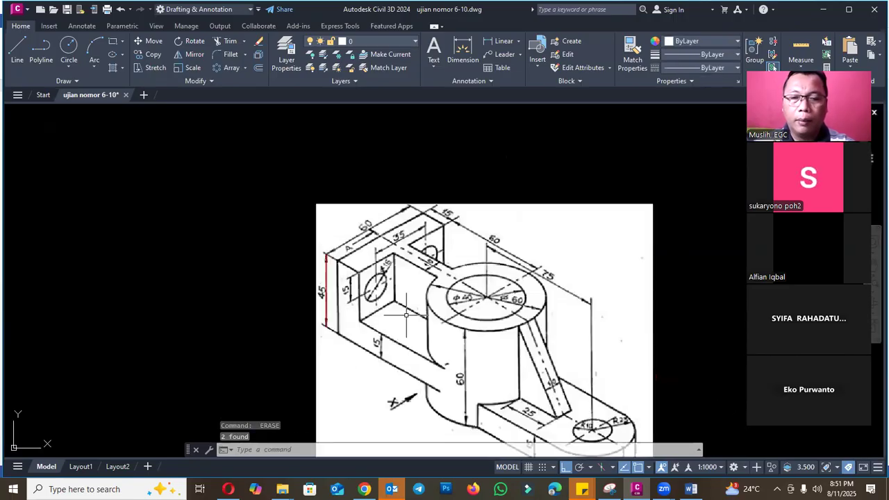
pyautogui.scroll(-6, 297, 295)
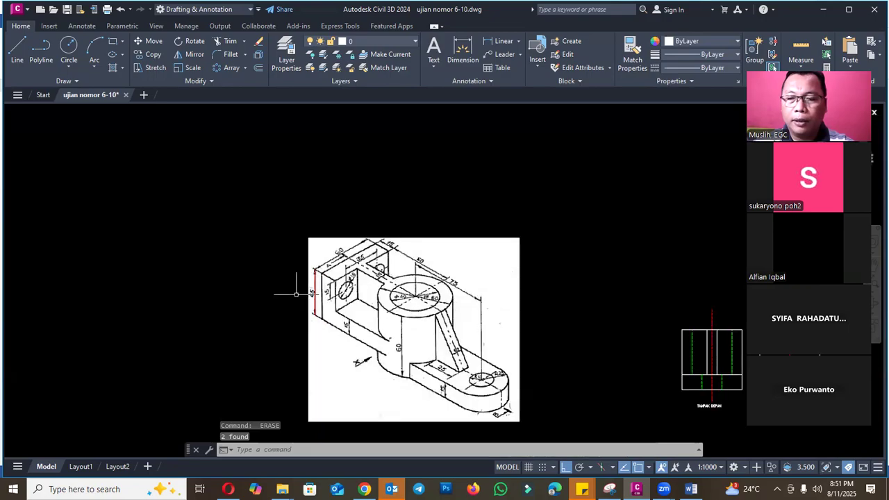
pyautogui.scroll(8, 489, 339)
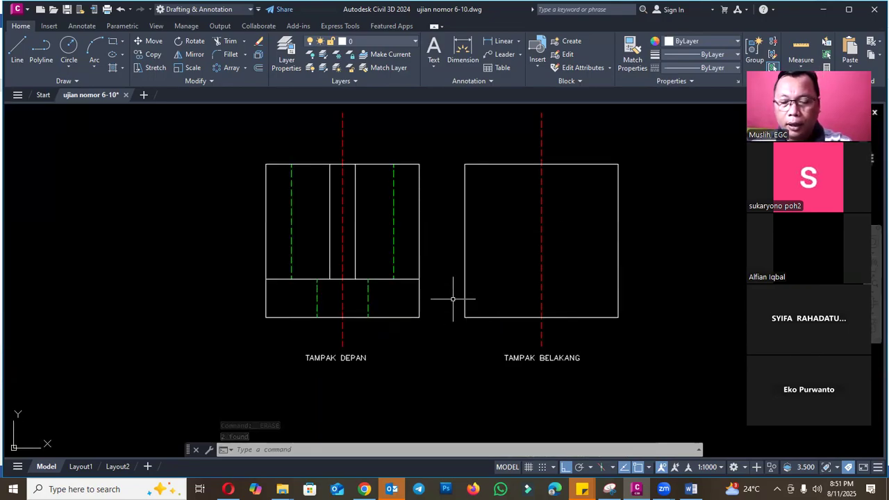
pyautogui.press('Escape')
pyautogui.write('DIST')
pyautogui.press('Return')
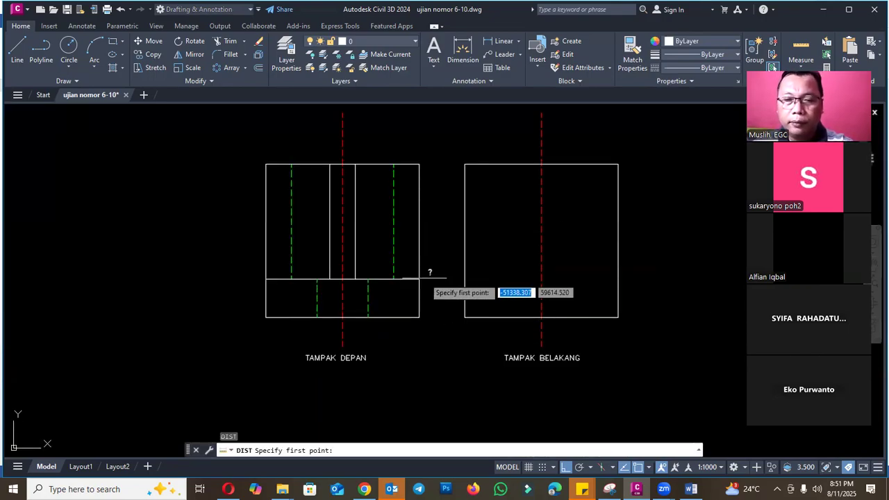
pyautogui.click(419, 317)
pyautogui.press('Escape')
# - Undo the last erase in the rear view
pyautogui.write('u')
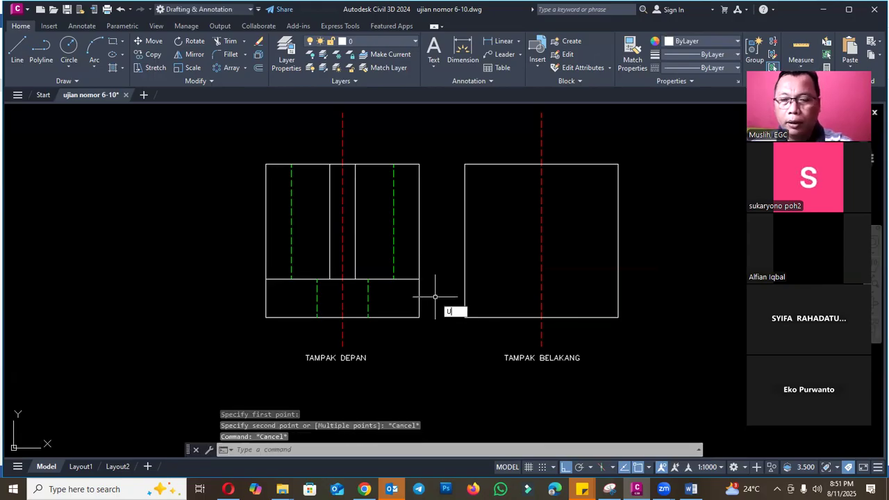
pyautogui.press('Return')
pyautogui.press('Escape')
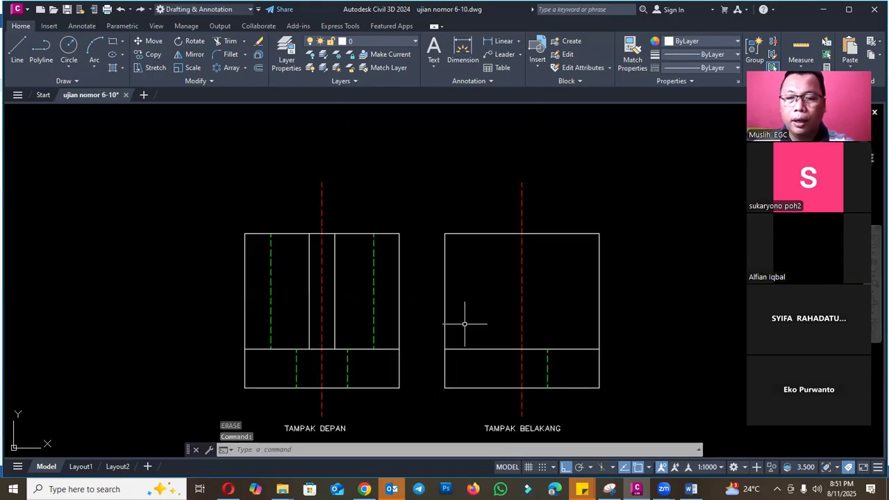
# - Match the rear view's horizontal line to the green dashed line's properties, and erase that short vertical dashed line
pyautogui.press('Return')
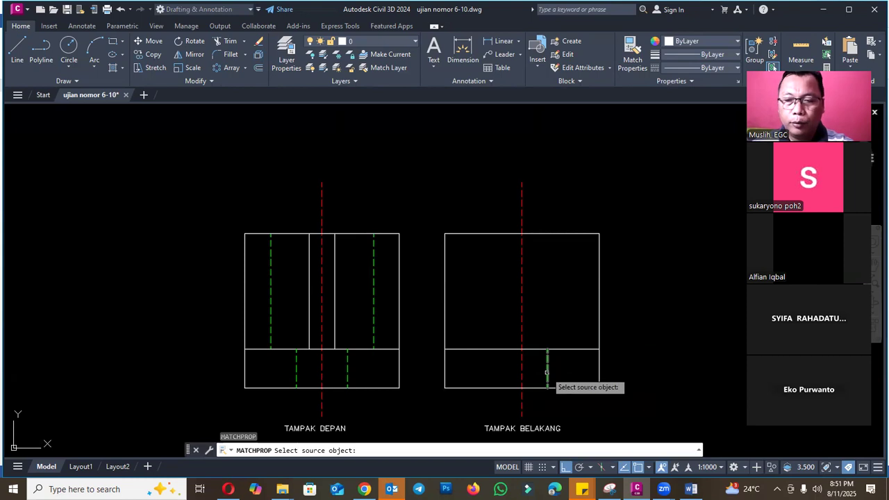
pyautogui.click(546, 356)
pyautogui.click(543, 348)
pyautogui.press('Escape')
pyautogui.click(547, 364)
pyautogui.write('e')
pyautogui.press('Return')
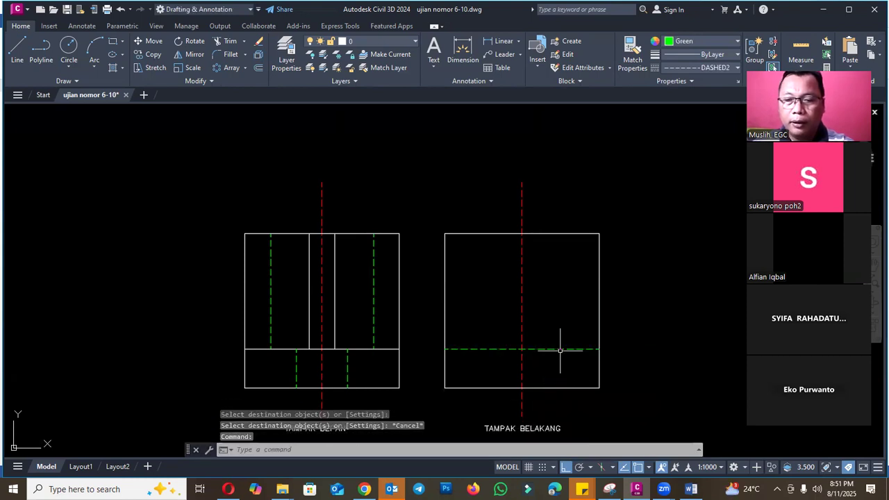
# - Compare the rear view with the isometric image, and offset its red centerline 5 mm to both sides
pyautogui.scroll(-6, 599, 338)
pyautogui.scroll(6, 294, 287)
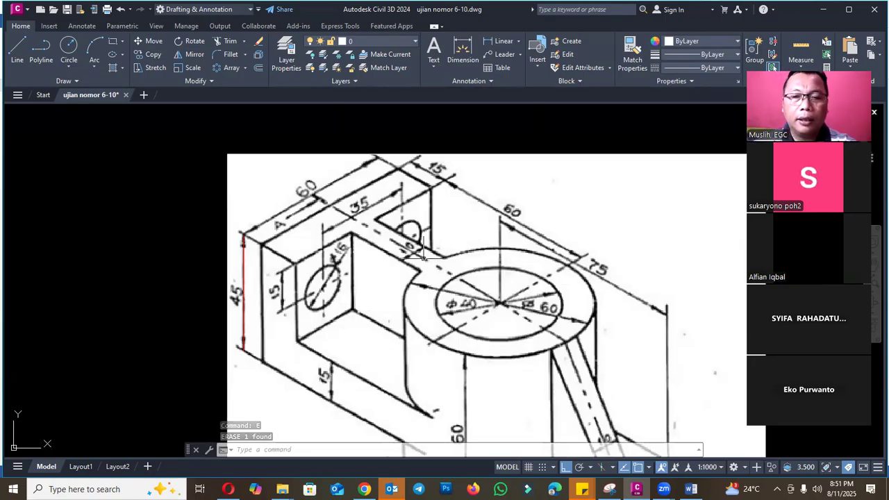
pyautogui.scroll(2, 424, 244)
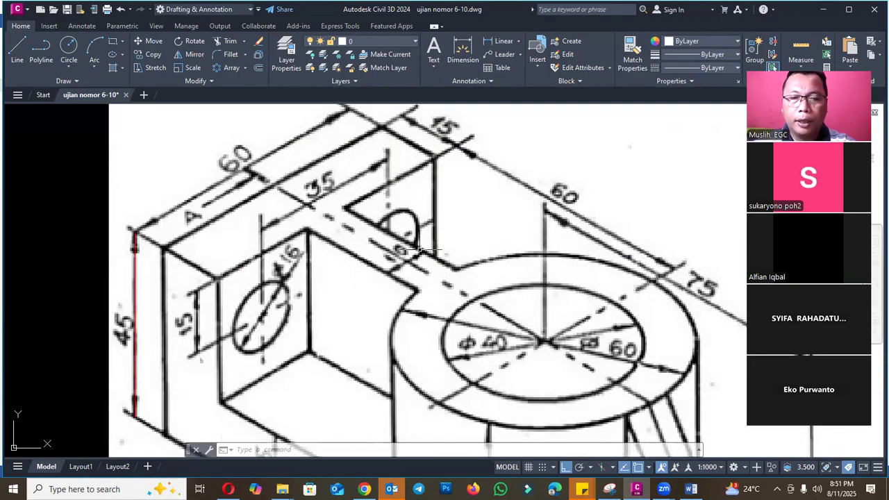
pyautogui.scroll(-6, 283, 268)
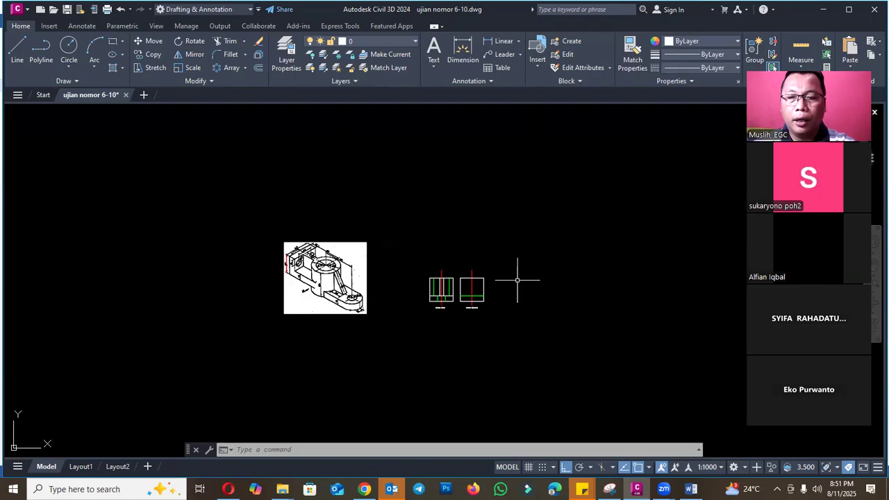
pyautogui.scroll(5, 514, 281)
pyautogui.scroll(2, 500, 292)
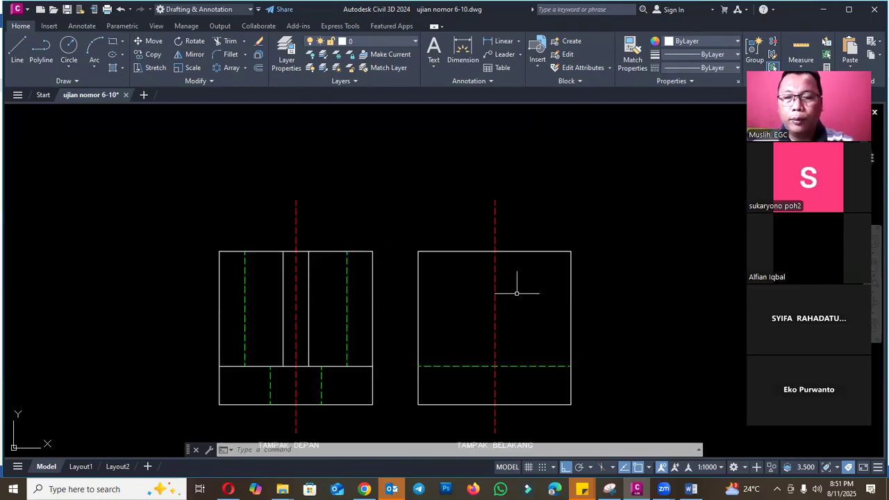
pyautogui.write('o')
pyautogui.press('Return')
pyautogui.write('5')
pyautogui.press('Return')
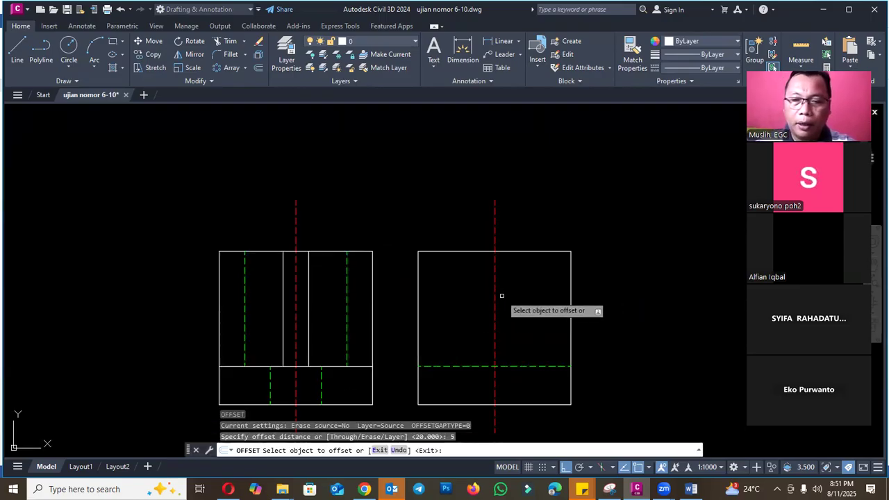
pyautogui.click(496, 298)
pyautogui.click(501, 303)
pyautogui.click(496, 297)
pyautogui.click(476, 298)
pyautogui.press('Escape')
# - Match both offset lines in the rear view to the properties of the green dashed horizontal line
pyautogui.write('ma')
pyautogui.press('Return')
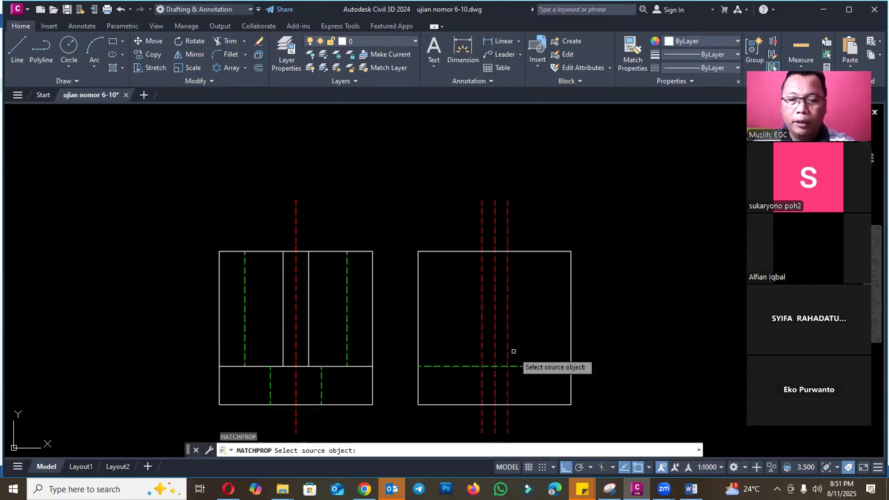
pyautogui.click(517, 360)
pyautogui.click(514, 365)
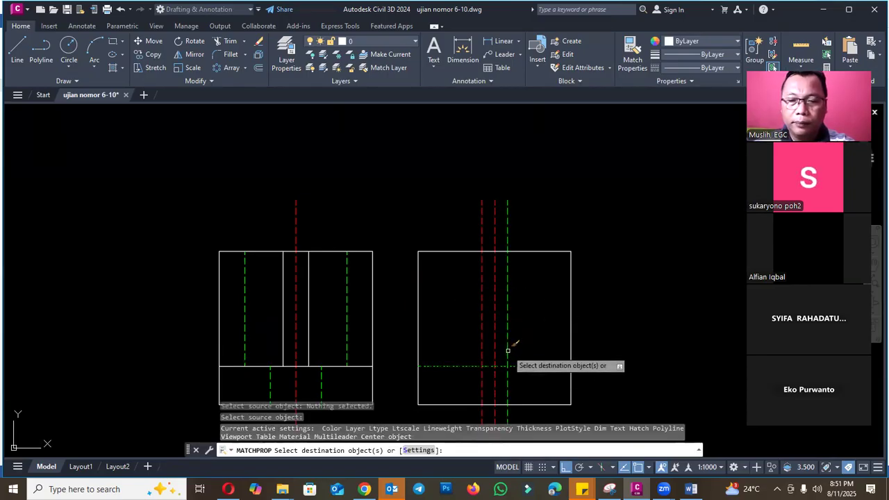
pyautogui.click(507, 352)
pyautogui.click(482, 350)
pyautogui.press('Escape')
# - Trim the rear view's green dashed lines to the web outline, removing the horizontal piece between them and the ends beyond the corners and top edge
pyautogui.write('tr')
pyautogui.press('Return')
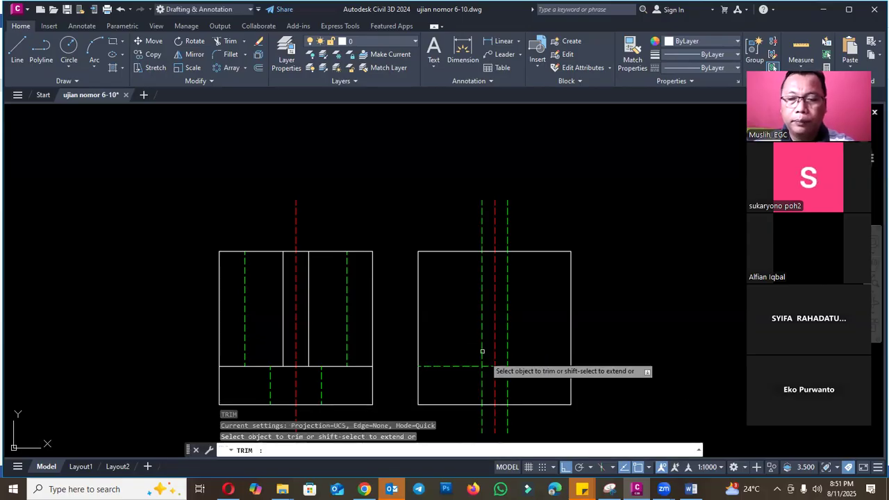
pyautogui.scroll(6, 481, 350)
pyautogui.click(534, 376)
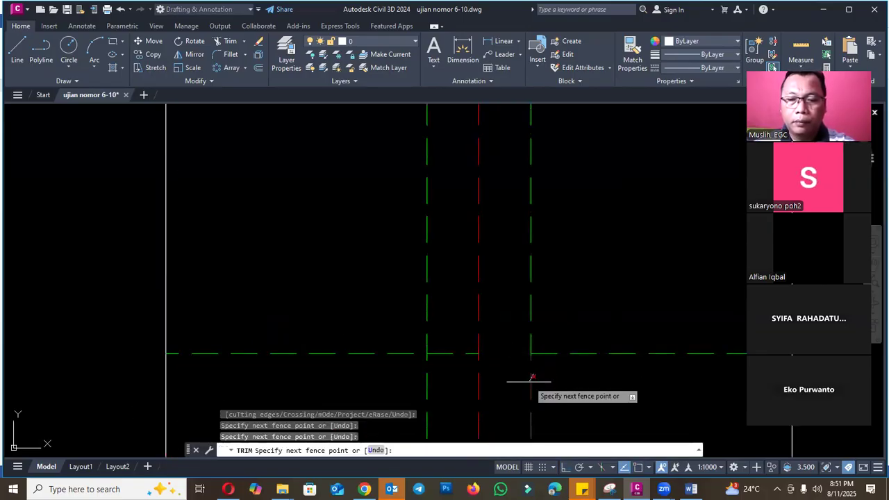
pyautogui.click(529, 381)
pyautogui.click(447, 355)
pyautogui.click(427, 376)
pyautogui.scroll(-6, 438, 385)
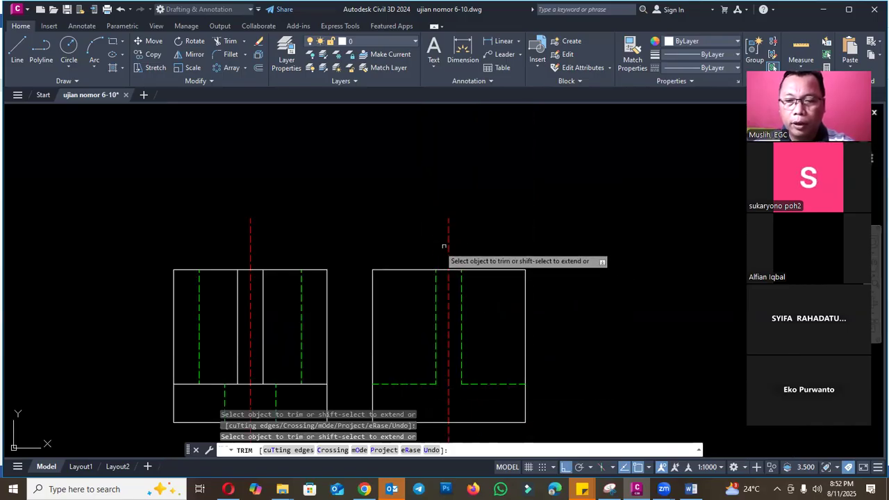
pyautogui.press('Escape')
# - Study the back plate in the isometric image and check the view directions in the Word question sheet
pyautogui.scroll(-6, 486, 264)
pyautogui.scroll(5, 235, 278)
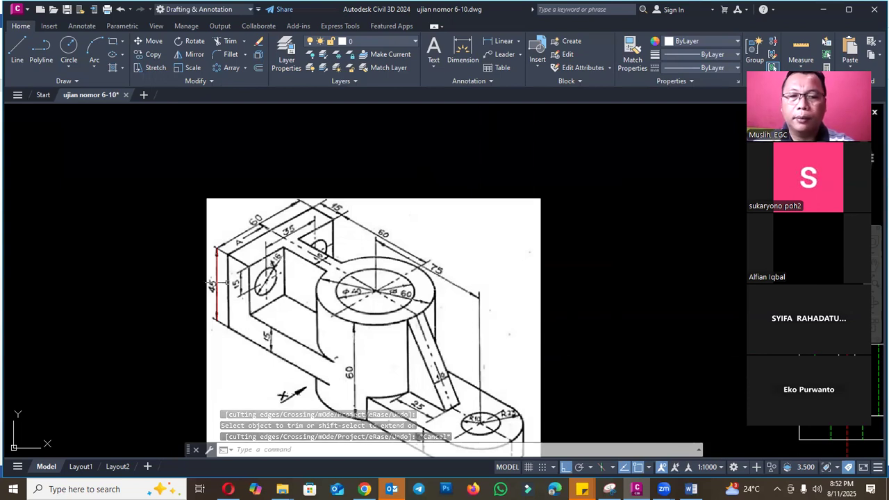
pyautogui.scroll(-2, 251, 268)
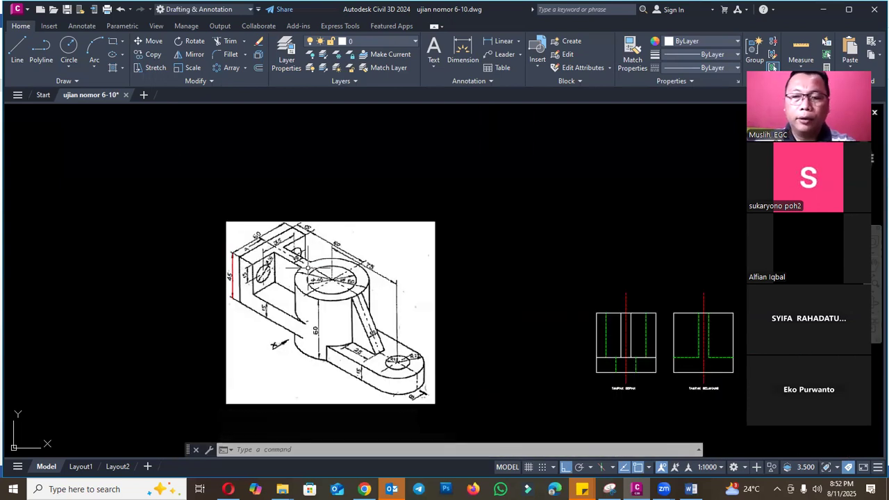
pyautogui.scroll(4, 264, 271)
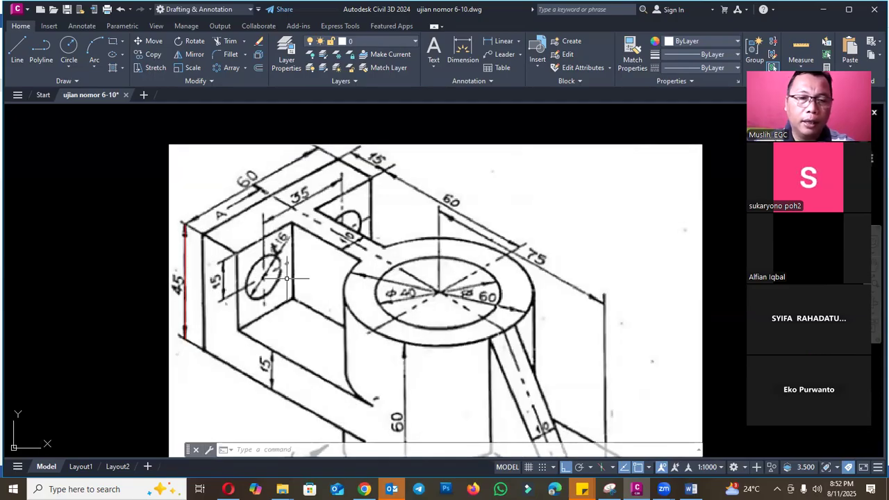
pyautogui.scroll(2, 277, 238)
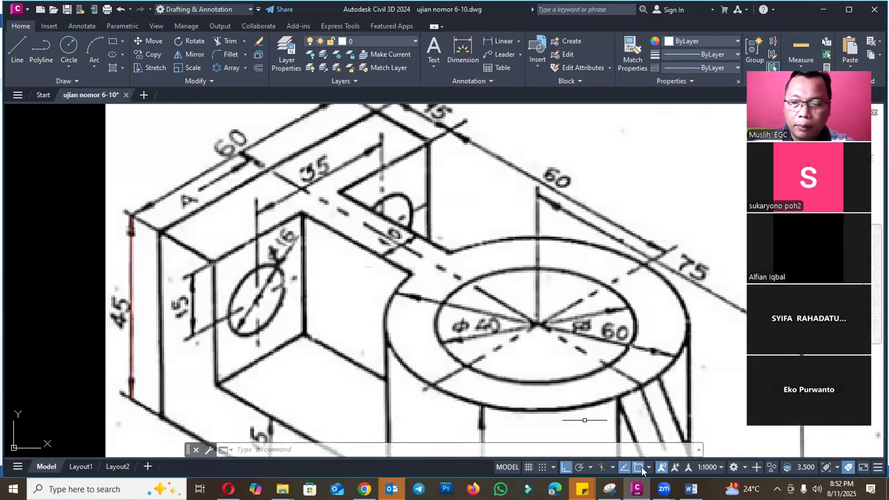
pyautogui.click(691, 489)
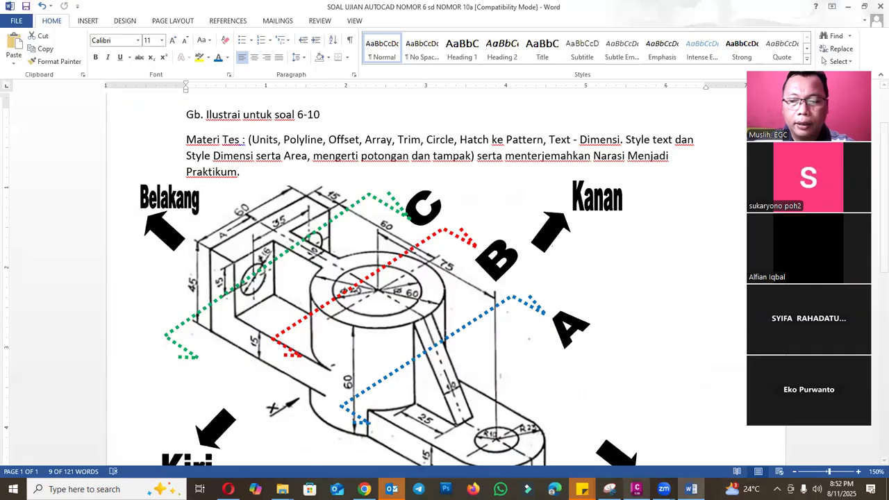
pyautogui.click(636, 489)
# - Compare the isometric image's back plate dimensions and holes with the front and rear views
pyautogui.scroll(-5, 704, 367)
pyautogui.scroll(4, 452, 296)
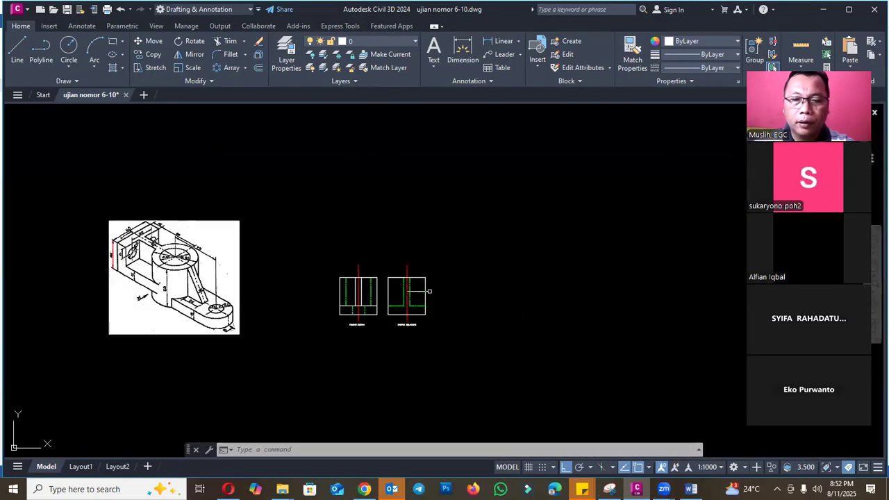
pyautogui.scroll(4, 142, 230)
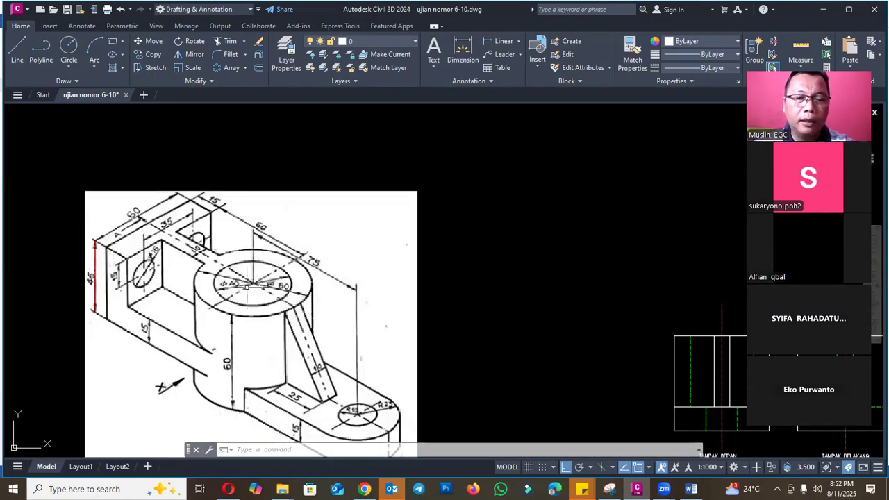
pyautogui.scroll(-4, 201, 264)
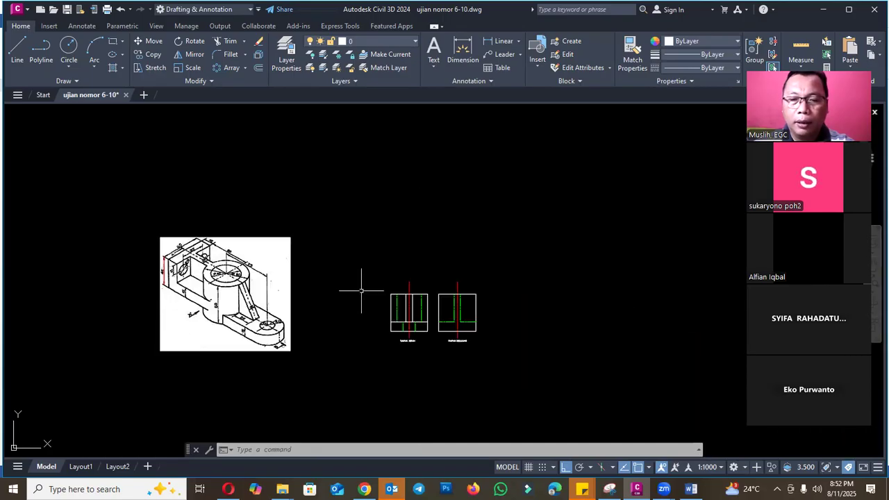
pyautogui.scroll(2, 182, 267)
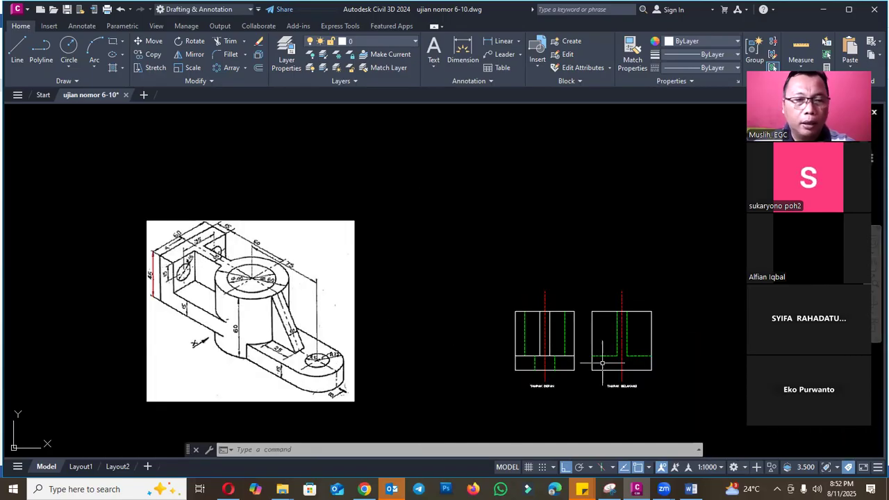
pyautogui.scroll(2, 163, 264)
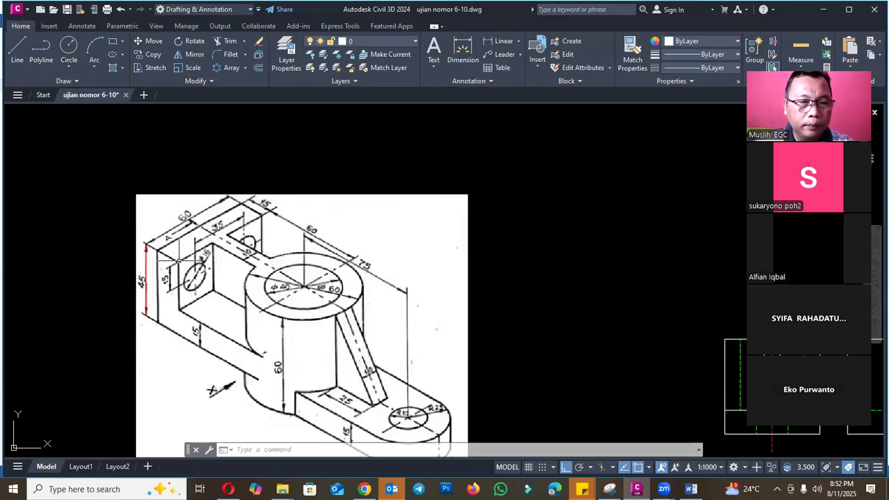
pyautogui.scroll(-2, 184, 262)
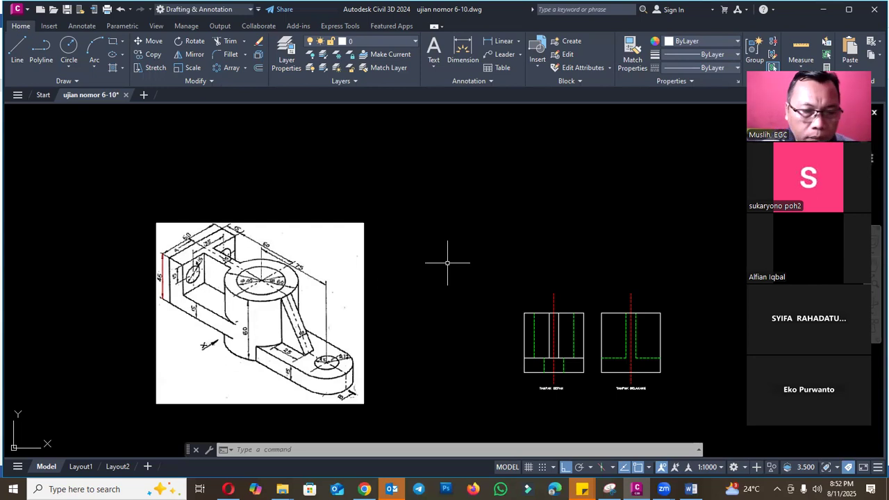
pyautogui.scroll(2, 204, 242)
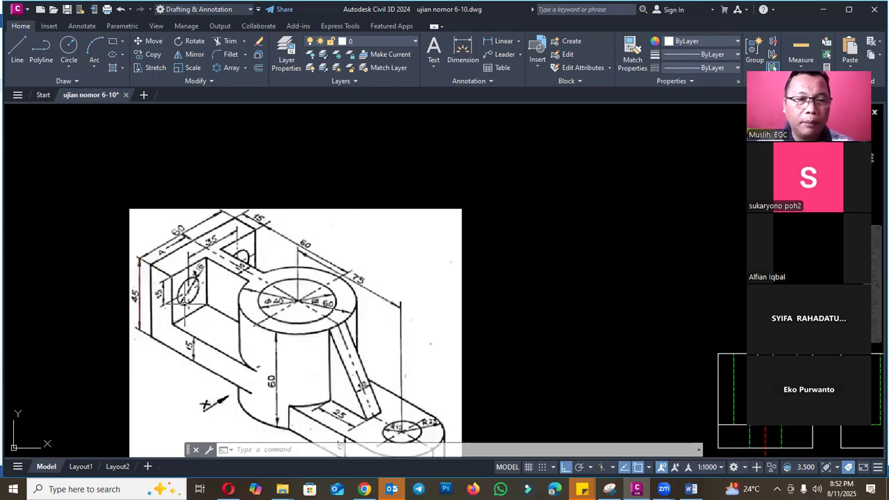
pyautogui.scroll(-2, 266, 260)
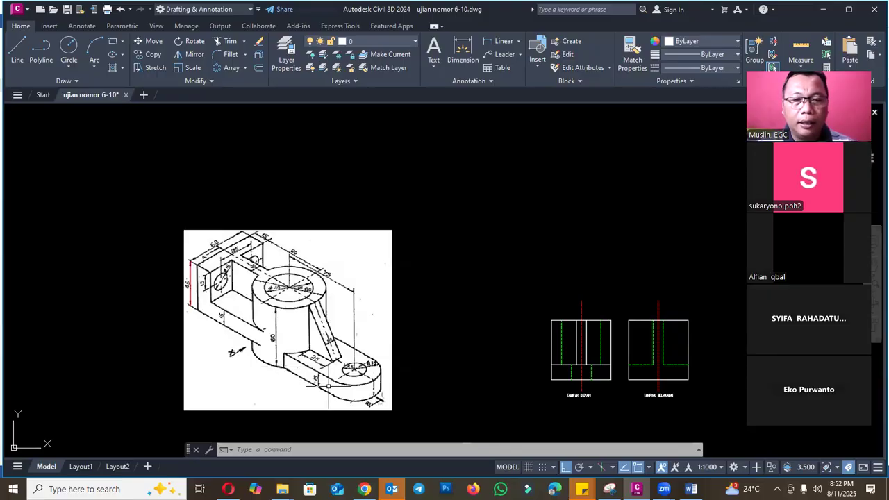
pyautogui.scroll(2, 282, 360)
pyautogui.scroll(-2, 275, 350)
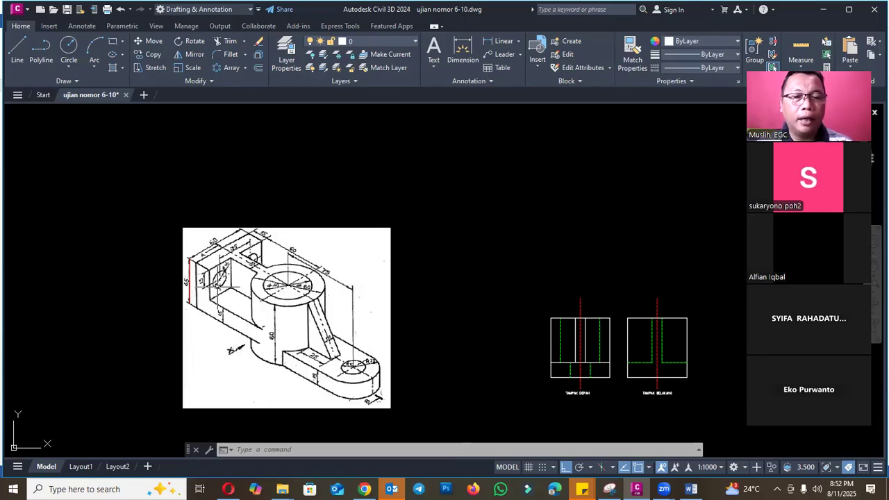
# - Stretch the lower part of the rear view, including its dashed lines and bottom edge, upward by 15 mm
pyautogui.scroll(-2, 202, 283)
pyautogui.scroll(3, 423, 303)
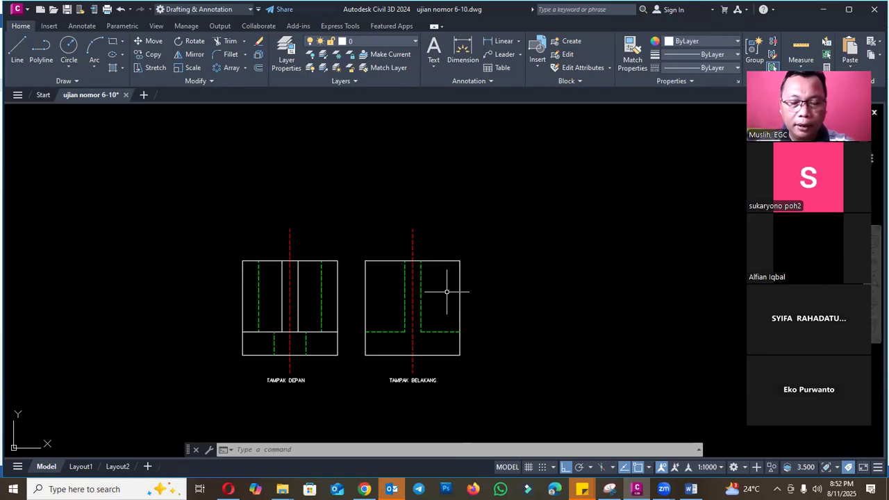
pyautogui.write('s')
pyautogui.press('Return')
pyautogui.write('c')
pyautogui.press('Return')
pyautogui.click(490, 369)
pyautogui.click(371, 299)
pyautogui.press('Return')
pyautogui.click(486, 310)
pyautogui.write('15')
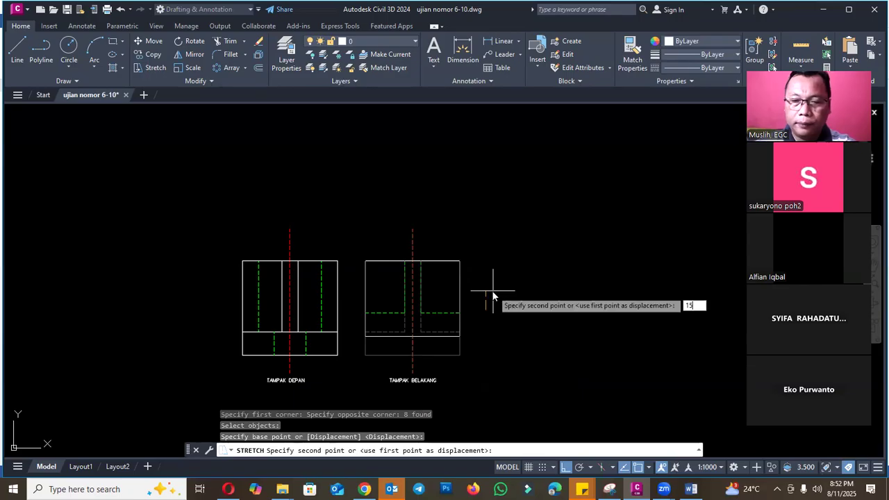
pyautogui.press('Return')
pyautogui.press('Escape')
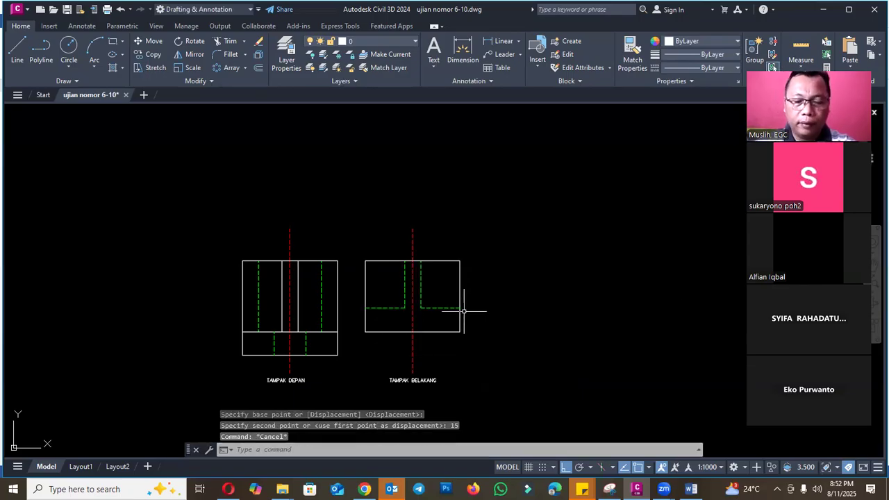
# - Break off the lower end of the rear view's red centerline to shorten it below the outline
pyautogui.write('BR')
pyautogui.press('Return')
pyautogui.click(413, 347)
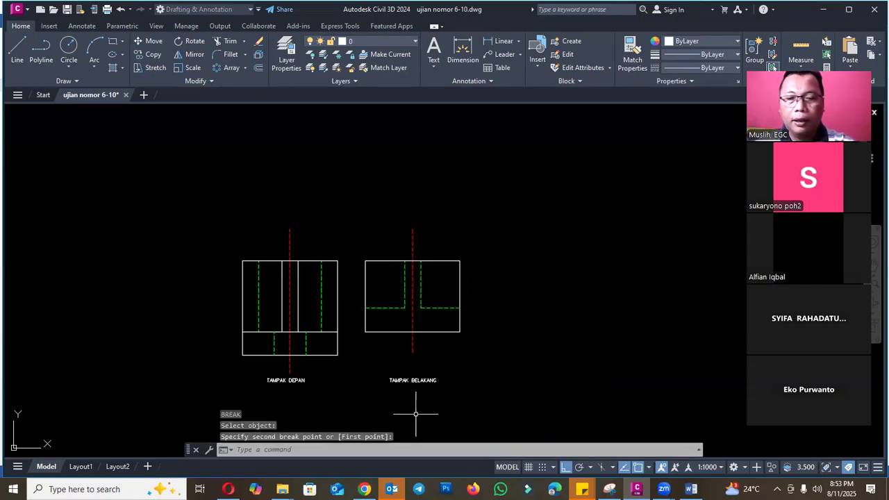
pyautogui.press('Escape')
# - Draw two polyline diagonals between opposite corners of the rear view's upper-right rectangle to locate its center
pyautogui.press('Return')
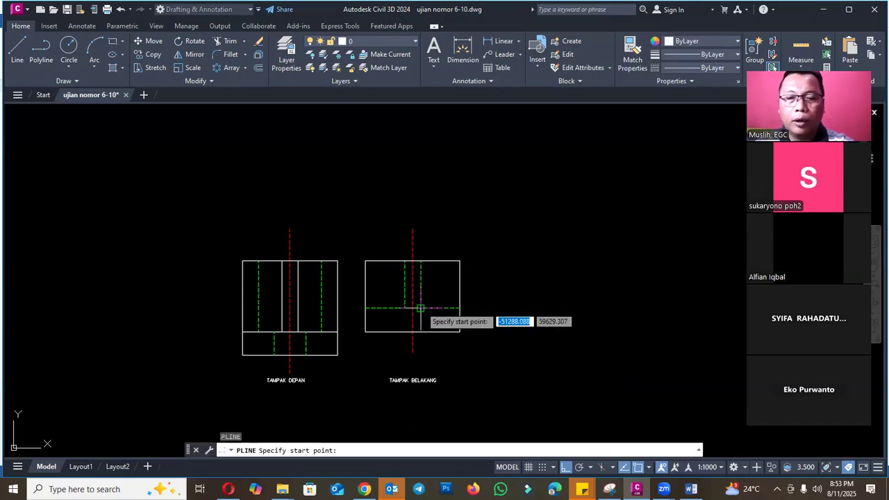
pyautogui.click(421, 308)
pyautogui.click(460, 262)
pyautogui.press('Escape')
pyautogui.scroll(4, 434, 268)
pyautogui.press('Return')
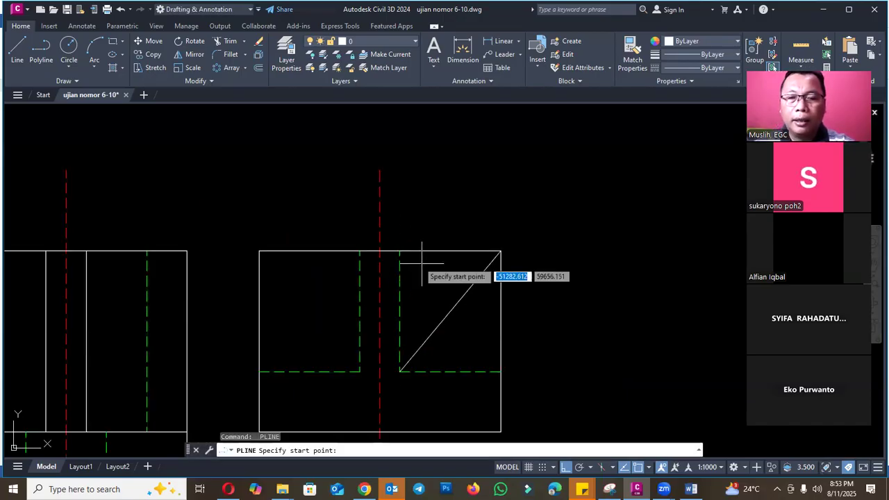
pyautogui.click(399, 251)
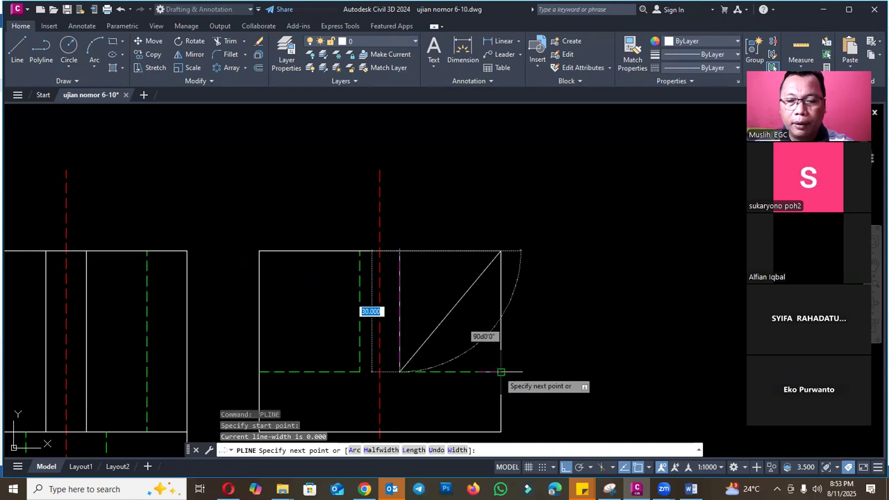
pyautogui.click(501, 371)
pyautogui.press('Escape')
# - Draw a circle of radius 8 mm centered where the two diagonals cross
pyautogui.write('c')
pyautogui.press('Return')
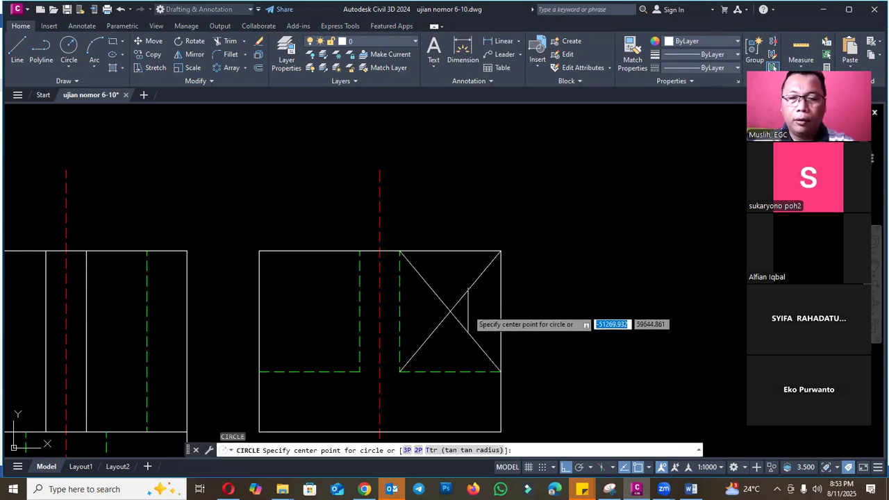
pyautogui.click(451, 312)
pyautogui.scroll(2, 453, 310)
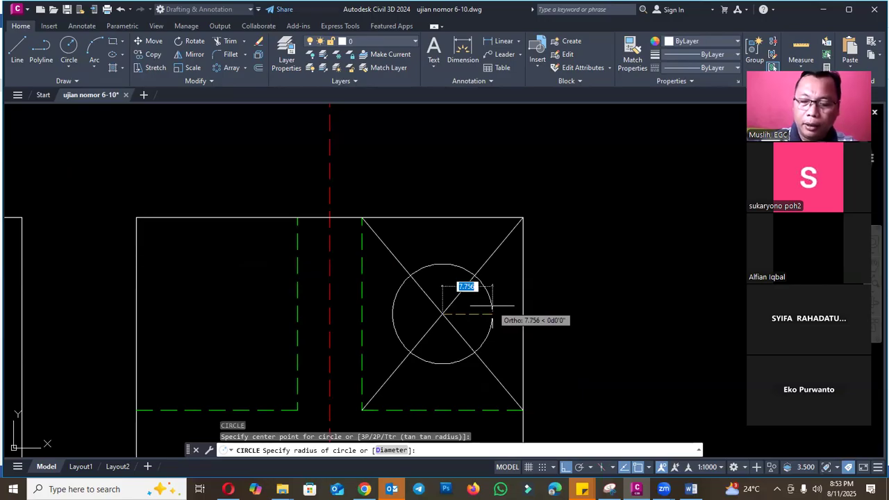
pyautogui.write('8')
pyautogui.press('Return')
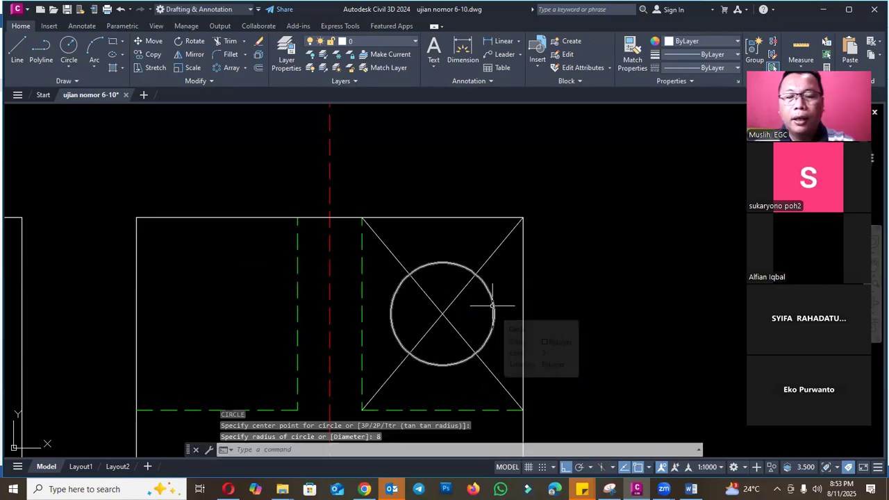
# - Erase the two construction diagonals inside the circle in the rear view's upper-right rectangle
pyautogui.click(458, 316)
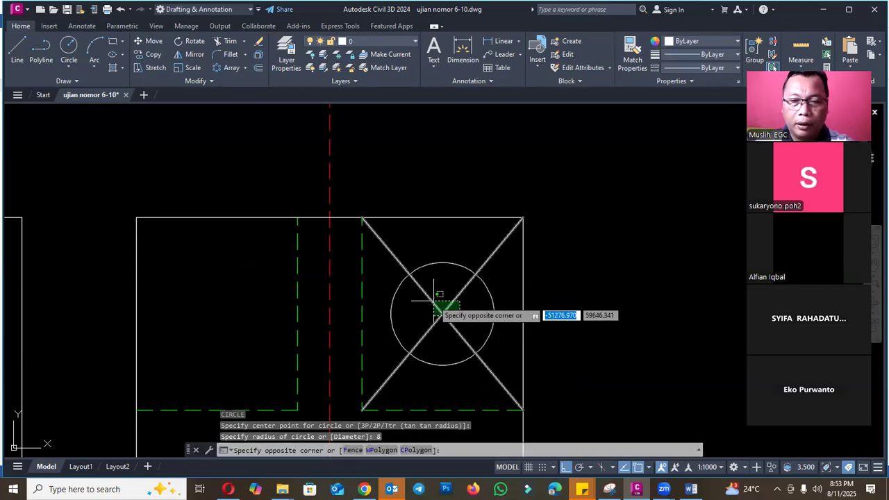
pyautogui.click(437, 298)
pyautogui.write('e')
pyautogui.press('Return')
# - Examine the plate's hole dimensions in the isometric reference illustration and compare them with the rear view
pyautogui.scroll(-6, 621, 299)
pyautogui.scroll(2, 310, 270)
pyautogui.scroll(2, 309, 269)
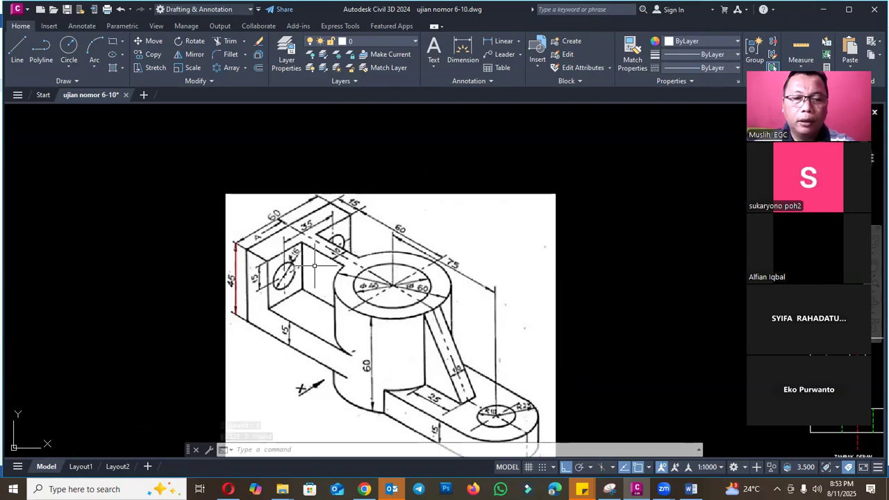
pyautogui.scroll(-6, 314, 265)
pyautogui.scroll(6, 257, 270)
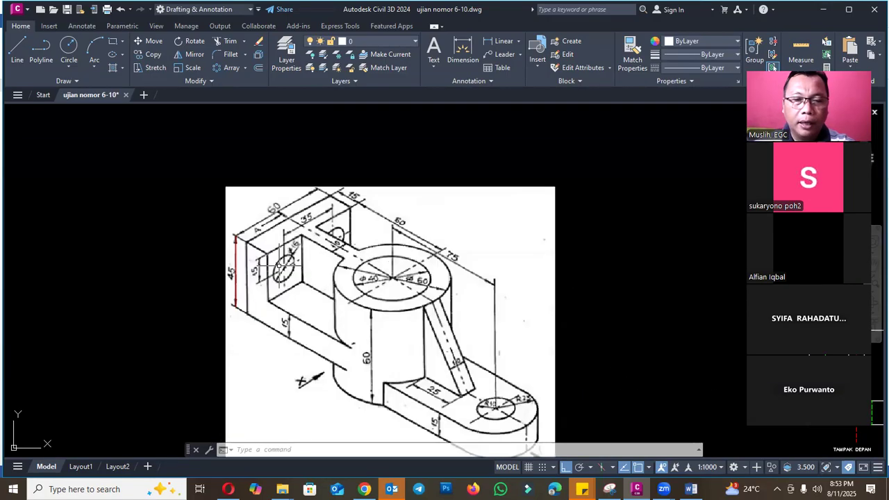
pyautogui.scroll(-6, 250, 272)
pyautogui.scroll(7, 451, 295)
pyautogui.scroll(2, 403, 308)
# - Check the distance from the circle's center to the rear view's top edge with a trial linear dimension
pyautogui.write('dli')
pyautogui.press('Return')
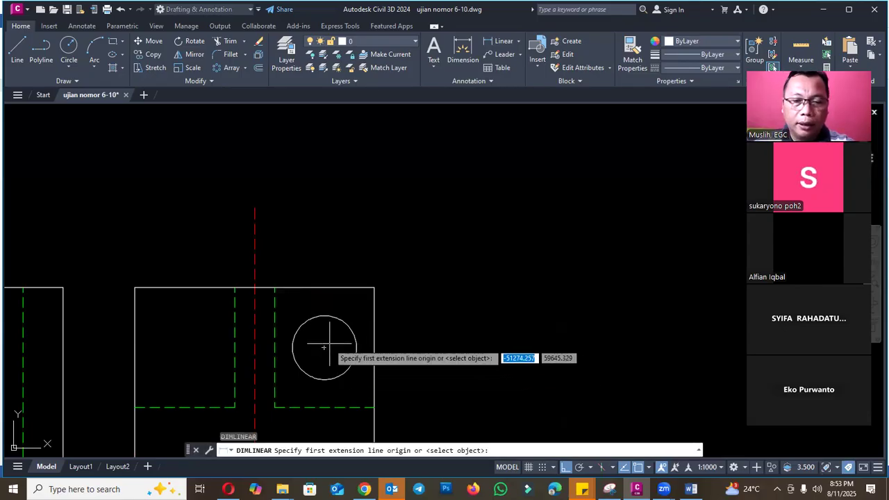
pyautogui.click(324, 348)
pyautogui.click(325, 289)
pyautogui.scroll(6, 325, 289)
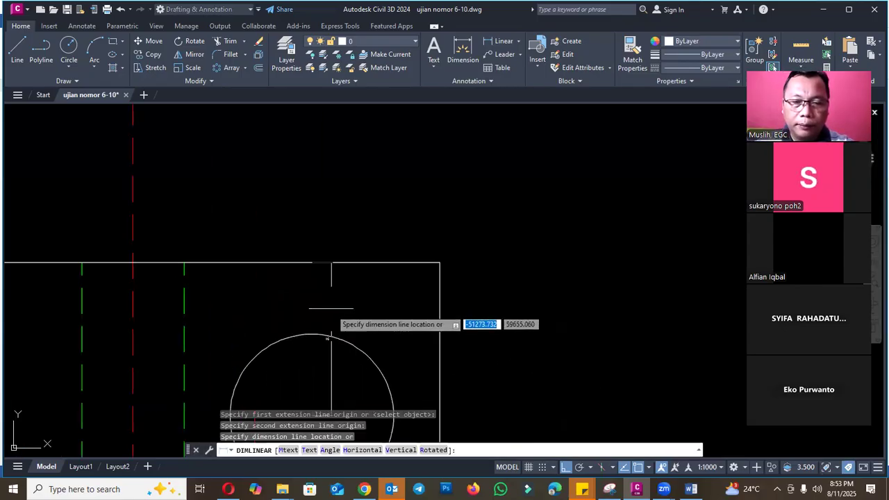
pyautogui.scroll(-6, 333, 368)
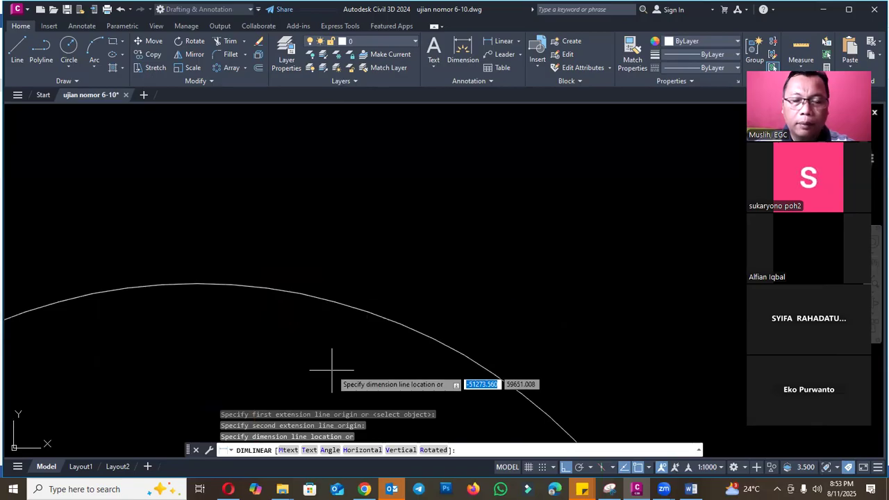
pyautogui.scroll(-3, 486, 289)
pyautogui.press('Escape')
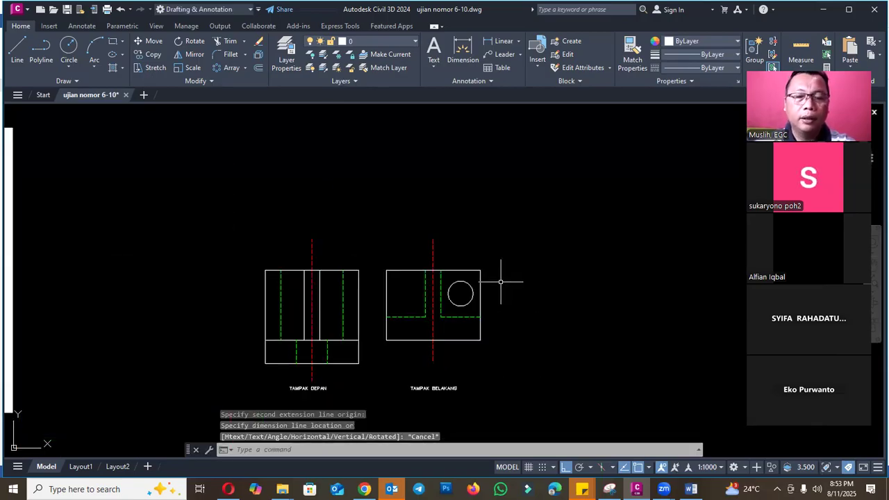
# - Mirror the circle about the rear view's red centerline, keeping the original
pyautogui.write('mi')
pyautogui.press('Return')
pyautogui.click(450, 291)
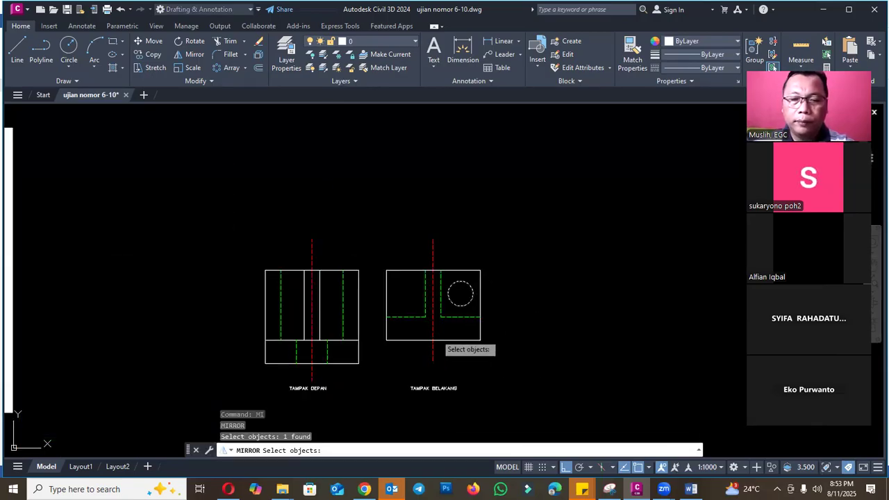
pyautogui.press('Return')
pyautogui.click(433, 355)
pyautogui.click(433, 359)
pyautogui.press('Return')
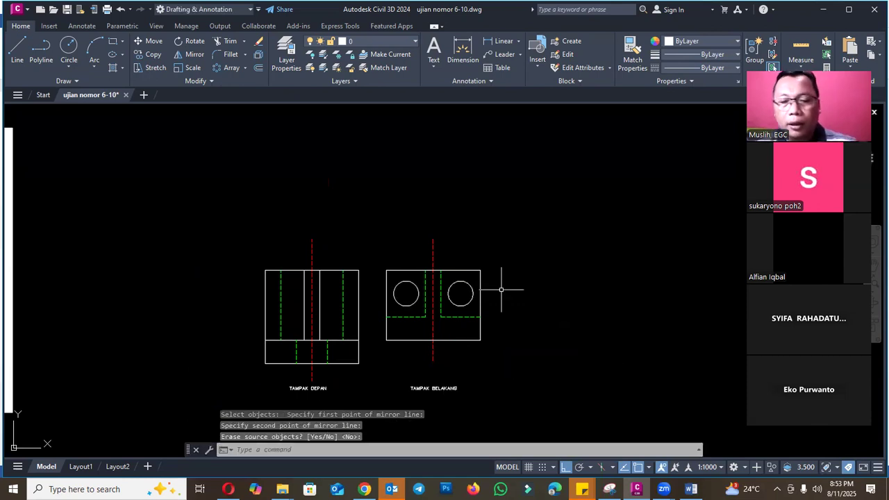
pyautogui.scroll(-4, 501, 290)
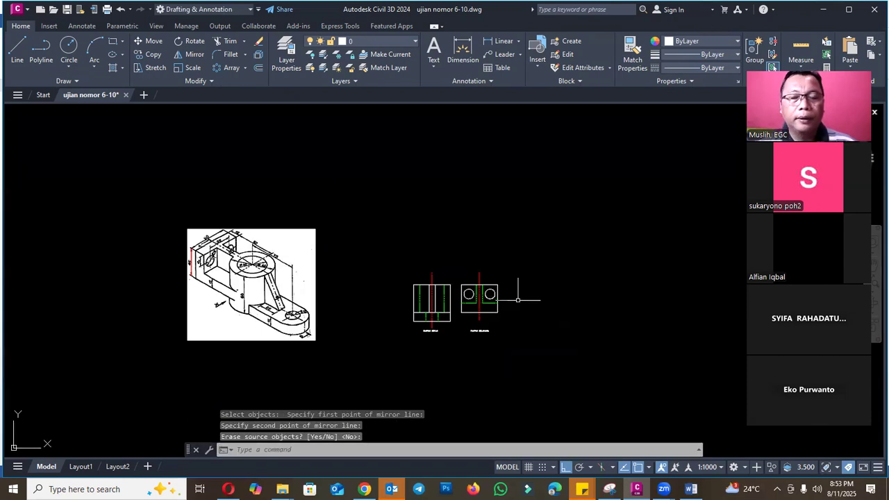
pyautogui.scroll(6, 514, 297)
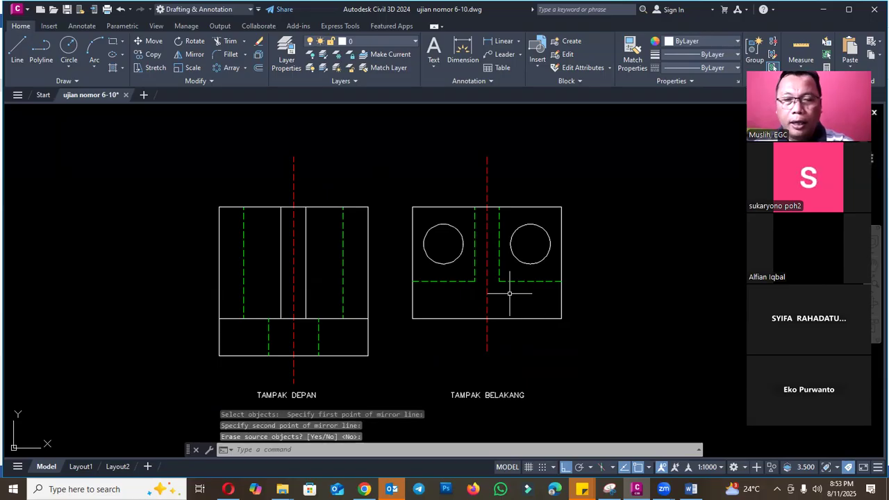
pyautogui.write('m')
pyautogui.press('Return')
pyautogui.click(398, 189)
pyautogui.click(601, 364)
pyautogui.press('Return')
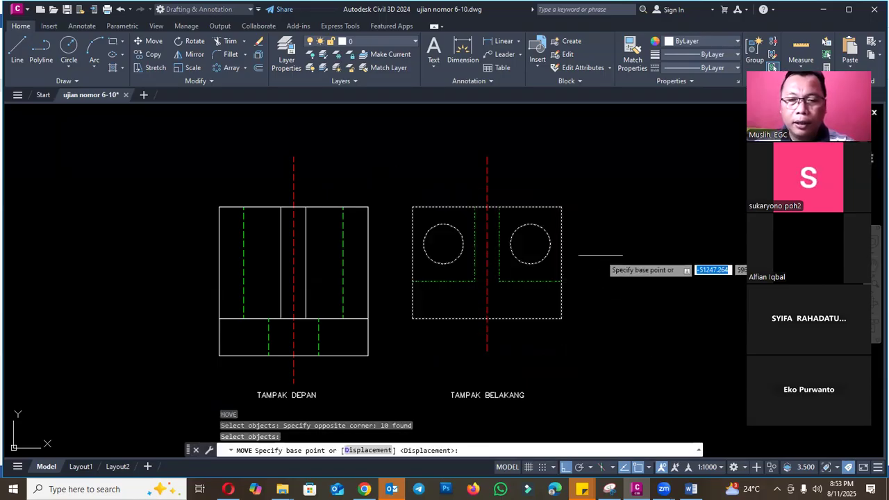
pyautogui.click(601, 255)
pyautogui.press('Escape')
# - Examine the view directions on the part illustration in the Word question document and return to the CAD drawing
pyautogui.scroll(-6, 646, 273)
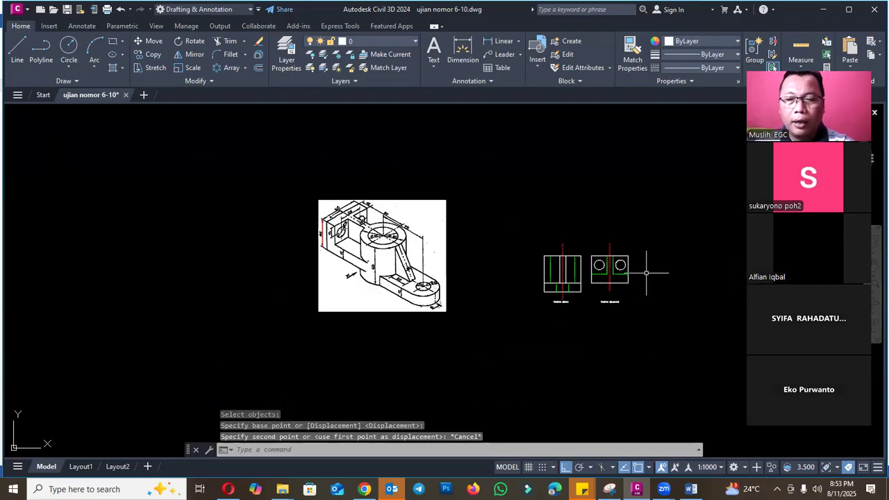
pyautogui.scroll(2, 368, 253)
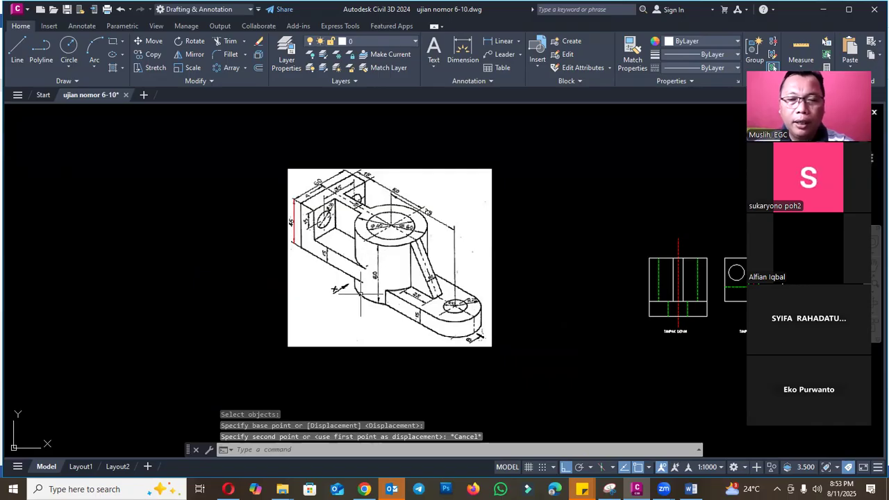
pyautogui.scroll(4, 365, 277)
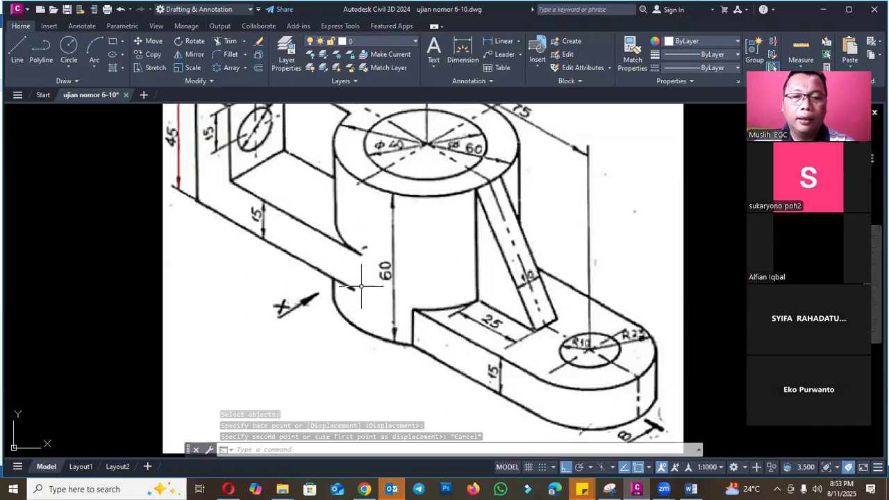
pyautogui.scroll(-8, 359, 254)
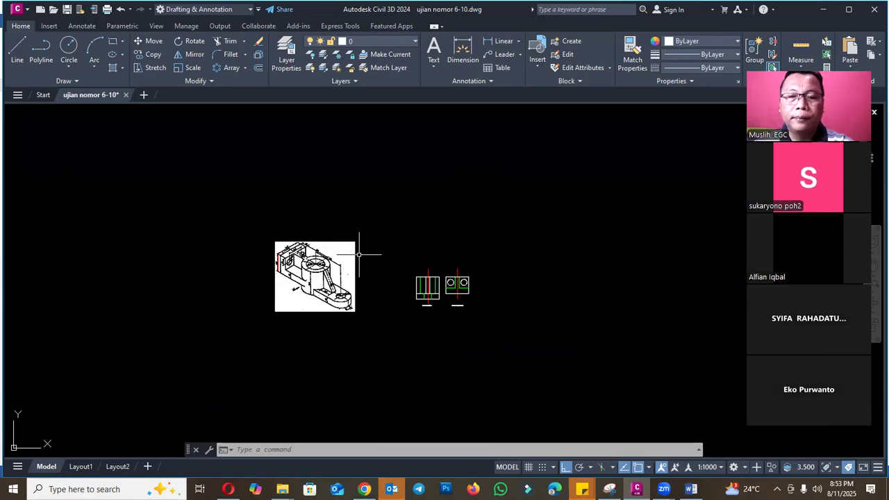
pyautogui.hotkey('alt', 'Tab')
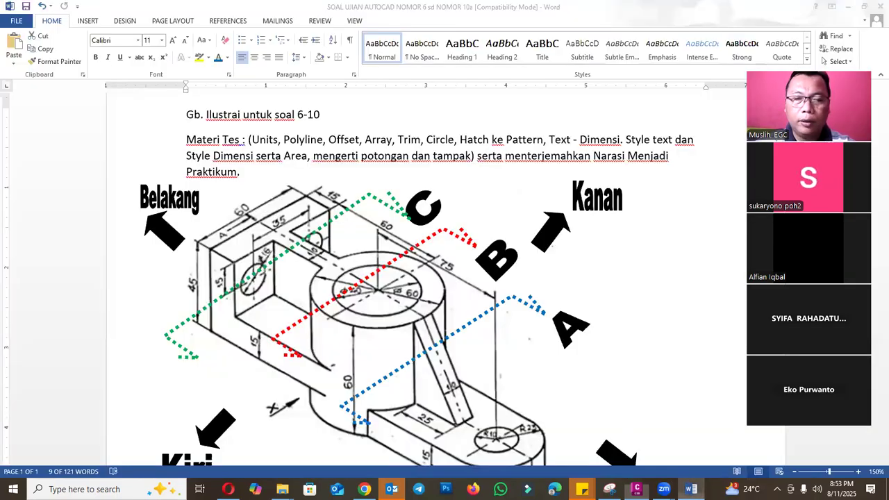
pyautogui.scroll(-1, 426, 229)
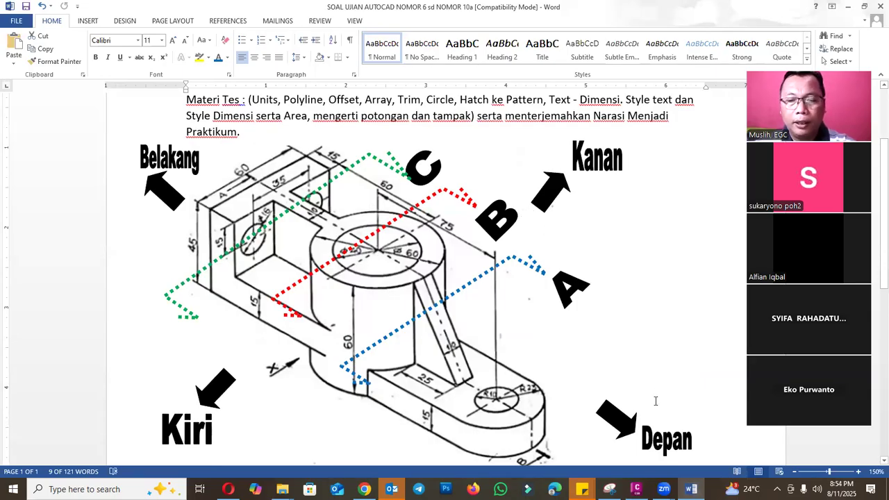
pyautogui.hotkey('alt', 'Tab')
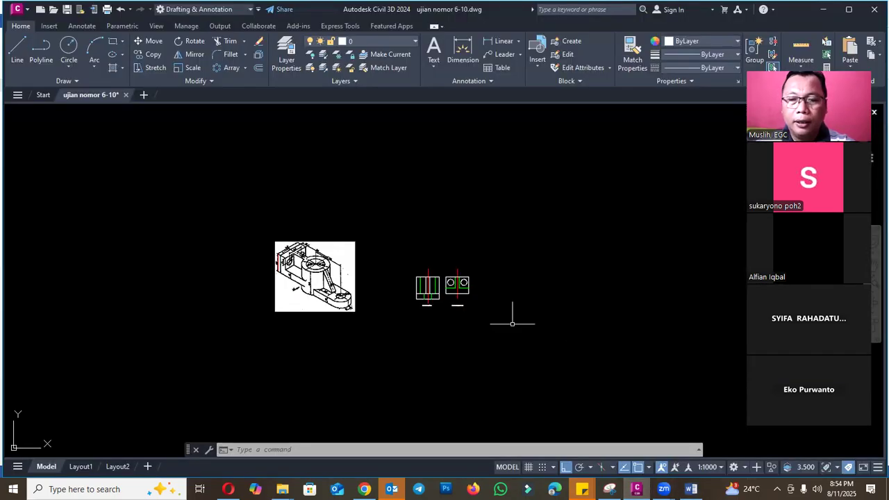
pyautogui.scroll(2, 442, 285)
pyautogui.press('Escape')
pyautogui.press('Escape')
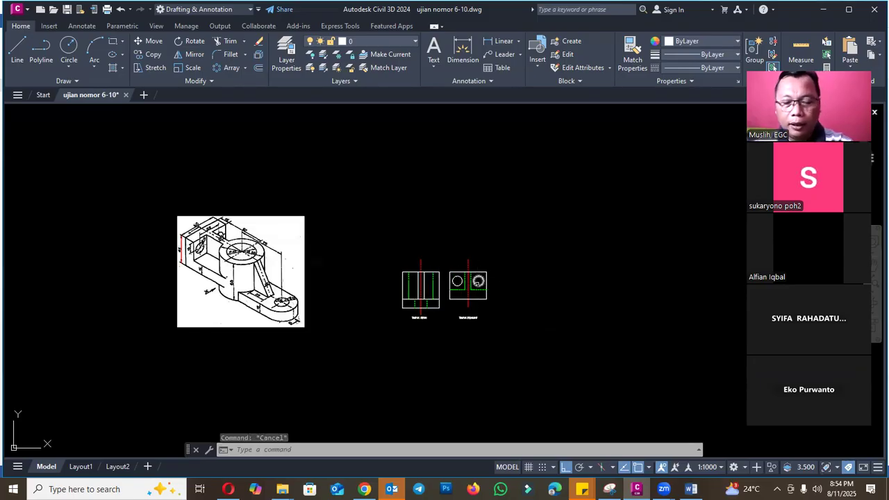
pyautogui.write('c')
pyautogui.press('Escape')
pyautogui.write('c')
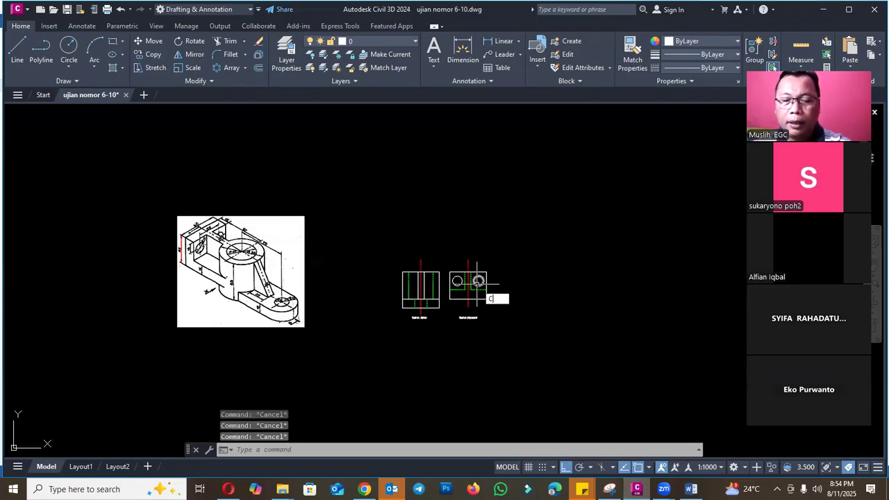
pyautogui.write('o')
pyautogui.press('Return')
pyautogui.scroll(4, 442, 280)
pyautogui.click(386, 260)
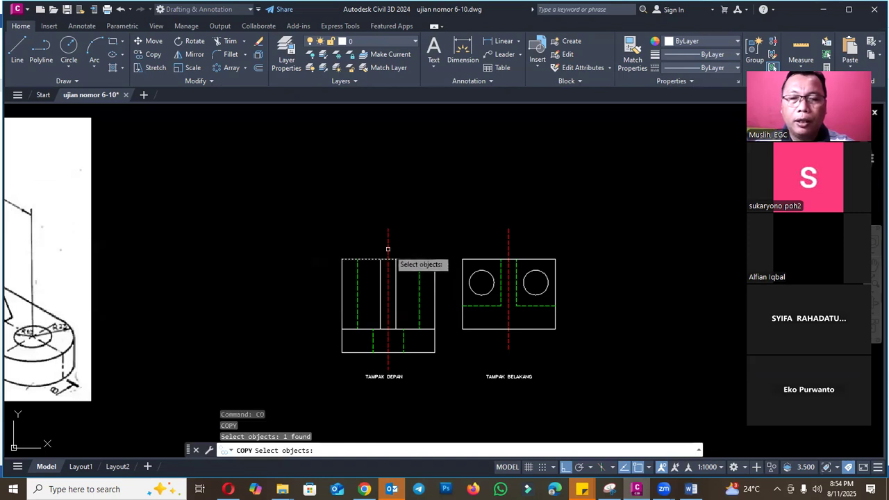
pyautogui.click(387, 248)
pyautogui.click(422, 352)
pyautogui.scroll(-2, 321, 320)
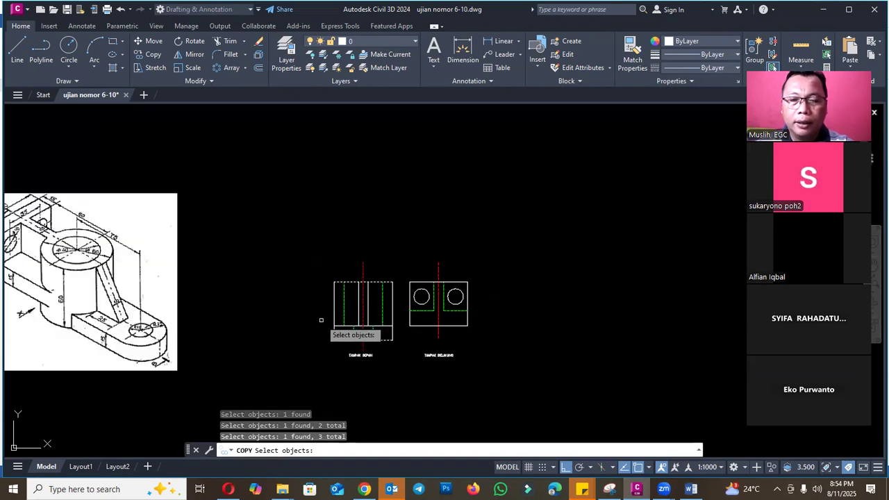
pyautogui.scroll(-2, 321, 321)
pyautogui.press('Return')
pyautogui.scroll(6, 349, 349)
pyautogui.press('Escape')
# - Copy the front view's title, centerline, top edge and bottom edge horizontally to the free space beyond the rear view
pyautogui.press('Return')
pyautogui.click(388, 313)
pyautogui.click(390, 287)
pyautogui.click(343, 271)
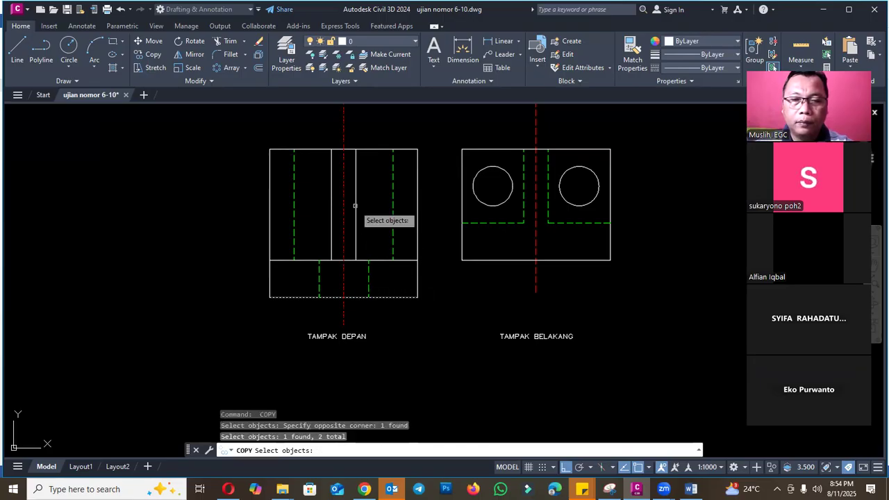
pyautogui.click(363, 149)
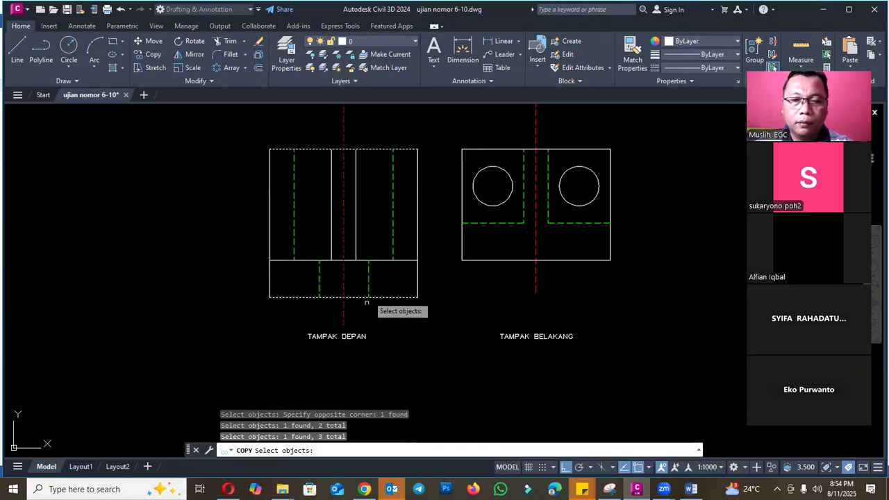
pyautogui.scroll(-2, 319, 344)
pyautogui.press('Return')
pyautogui.click(301, 340)
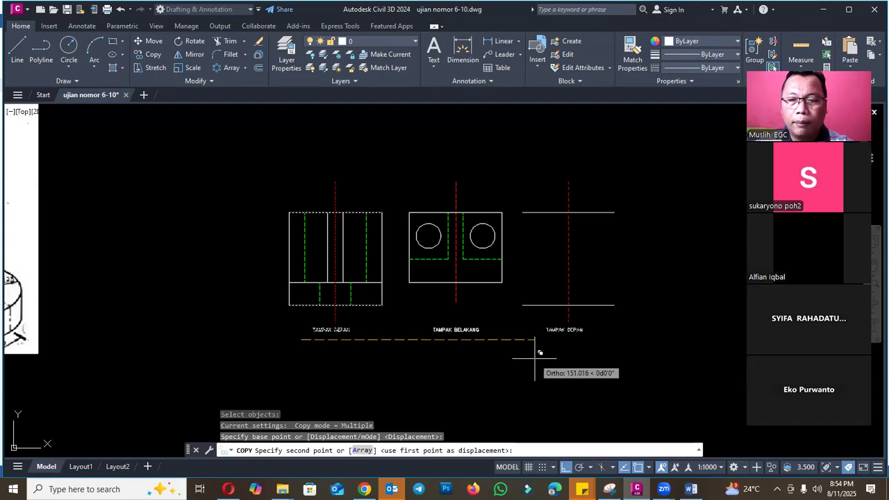
pyautogui.click(540, 353)
pyautogui.scroll(3, 571, 333)
pyautogui.press('Return')
# - Change the copied view title to TAMPAK SAMPING KIRI
pyautogui.write('ed')
pyautogui.press('Return')
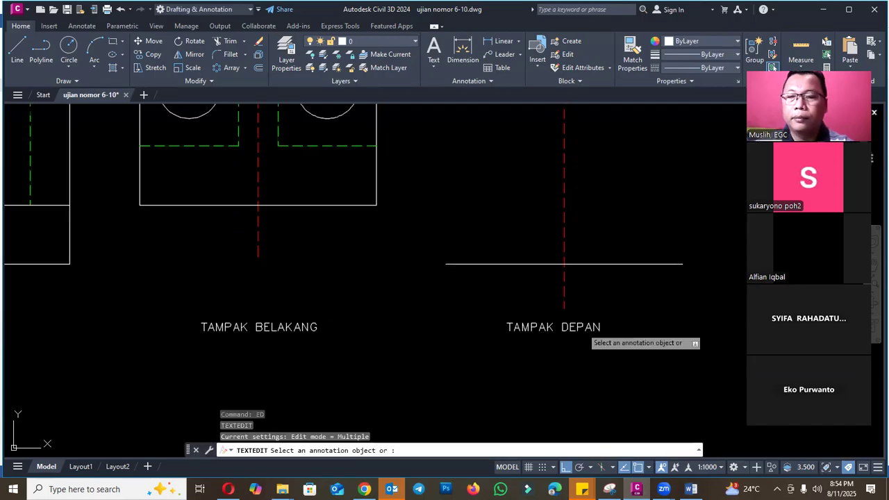
pyautogui.click(581, 328)
pyautogui.write('SAMPING KIRI')
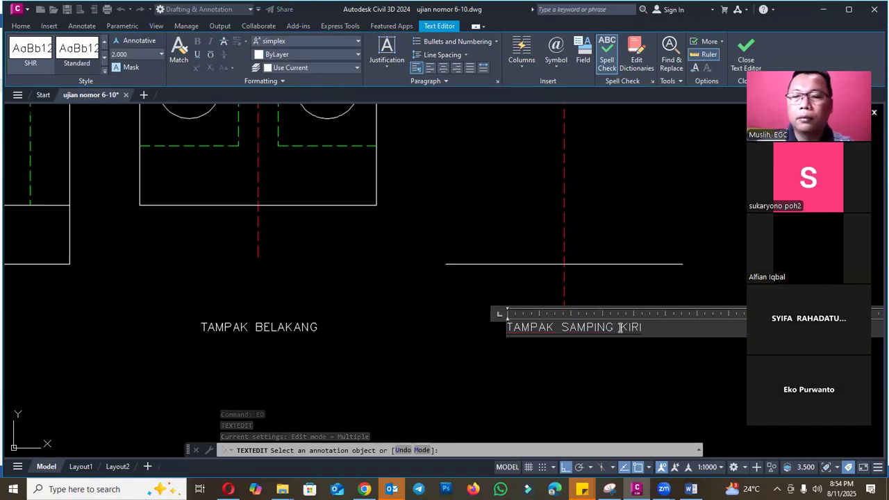
pyautogui.click(591, 389)
pyautogui.press('Escape')
# - Draw a vertical polyline joining the left ends of the left side view's top and bottom edges
pyautogui.scroll(-8, 560, 317)
pyautogui.scroll(4, 547, 289)
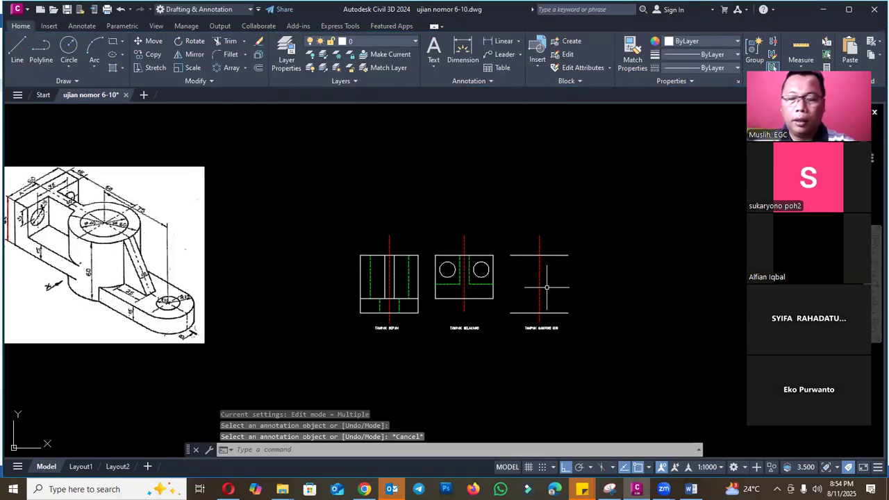
pyautogui.write('PL')
pyautogui.press('Return')
pyautogui.click(489, 237)
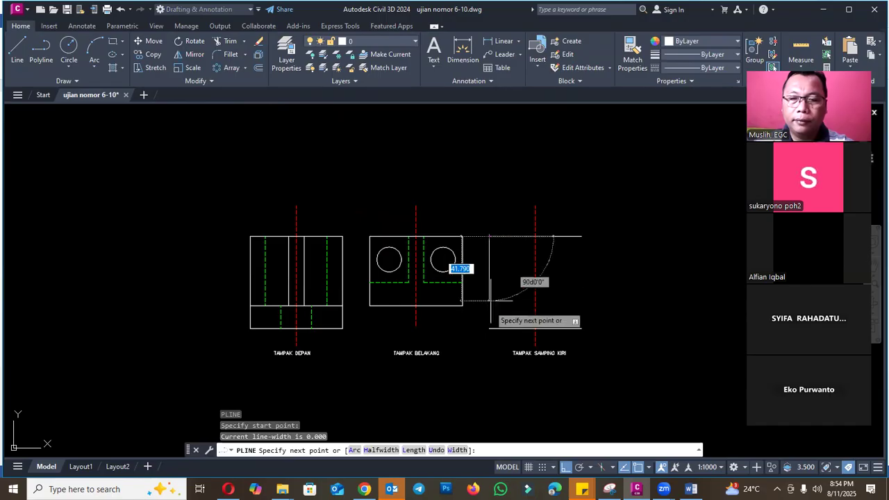
pyautogui.click(489, 330)
pyautogui.press('Escape')
# - Offset the left side view's left vertical edge 15 mm inward to mark the plate thickness
pyautogui.scroll(-6, 605, 300)
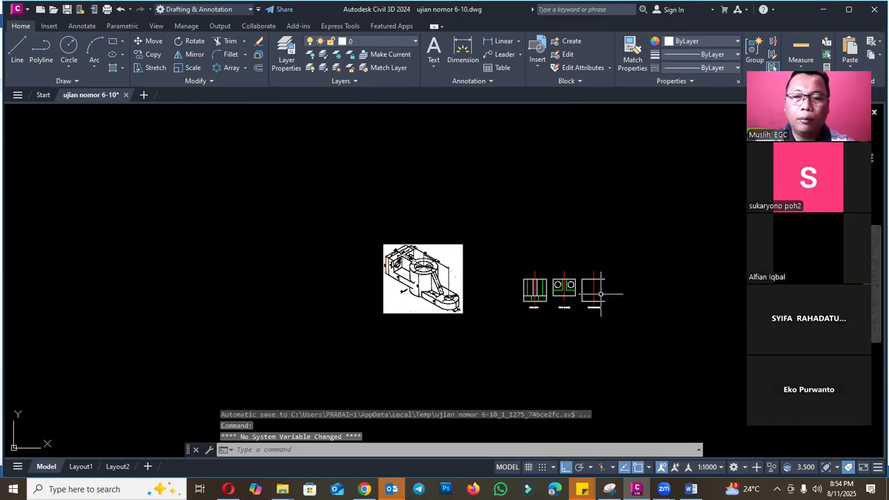
pyautogui.scroll(6, 401, 262)
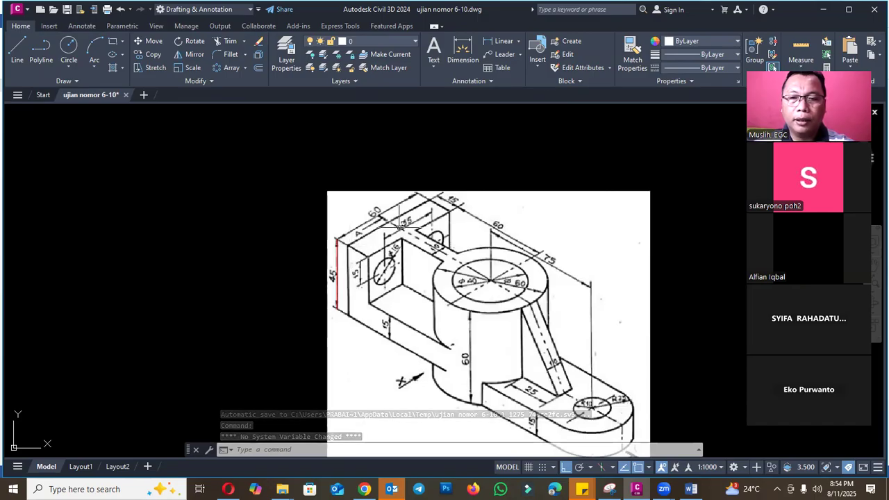
pyautogui.scroll(-2, 332, 260)
pyautogui.scroll(2, 710, 309)
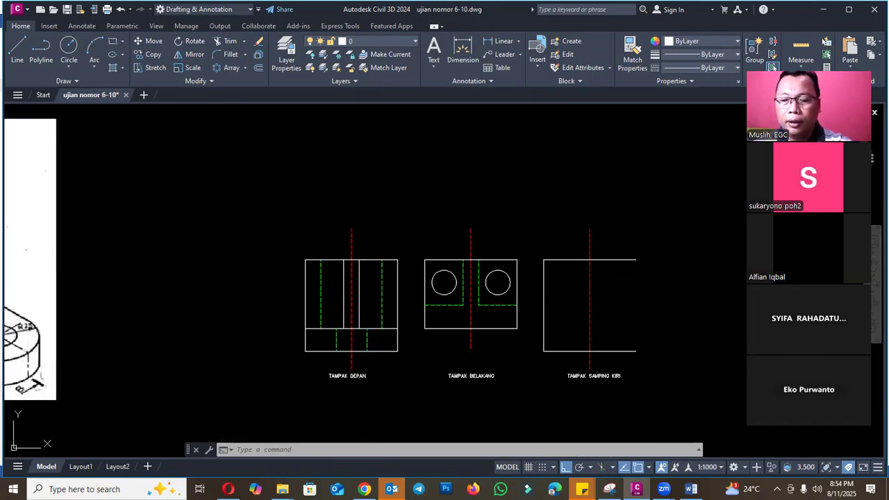
pyautogui.press('Escape')
pyautogui.write('O')
pyautogui.press('Return')
pyautogui.write('15')
pyautogui.press('Return')
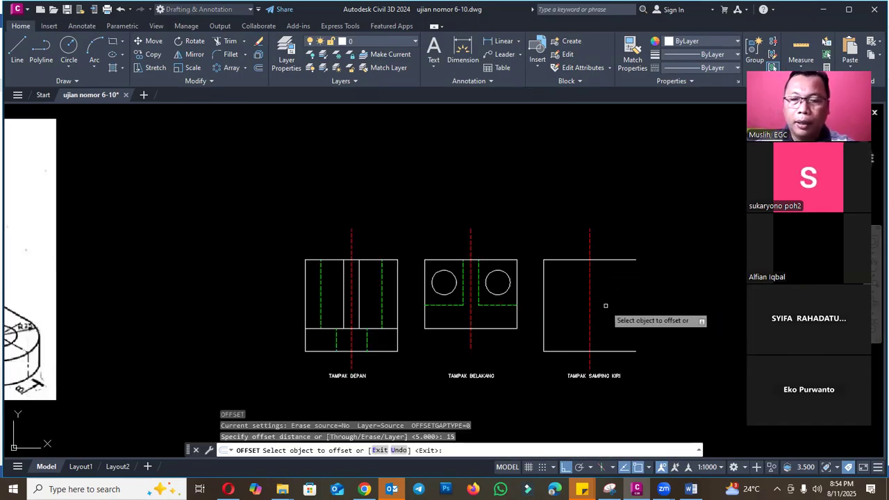
pyautogui.click(544, 299)
pyautogui.click(580, 286)
pyautogui.press('Escape')
pyautogui.scroll(-2, 604, 291)
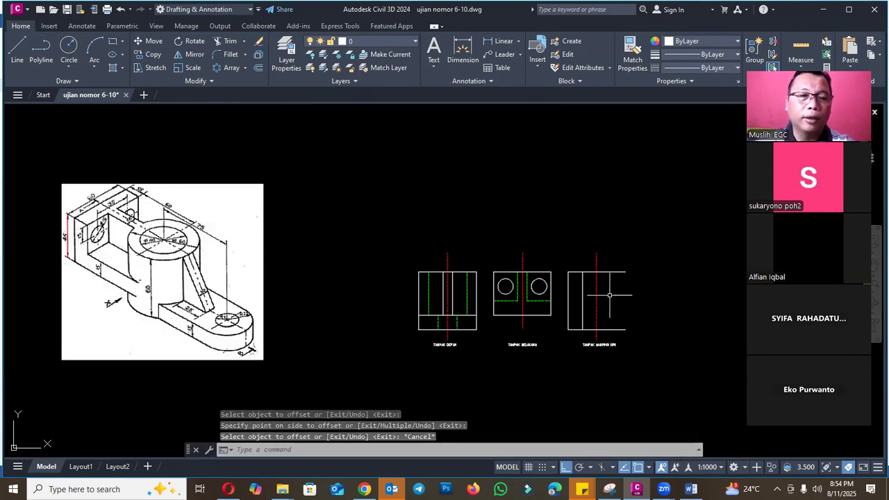
# - Offset the left side view's plate thickness line 60 mm to the right to locate the cylinder axis
pyautogui.scroll(3, 104, 282)
pyautogui.scroll(-2, 132, 258)
pyautogui.scroll(1, 150, 240)
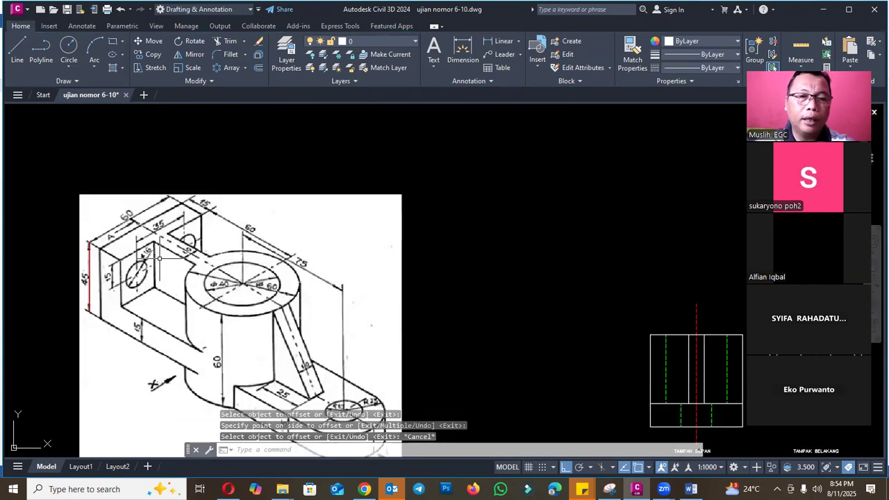
pyautogui.scroll(2, 156, 233)
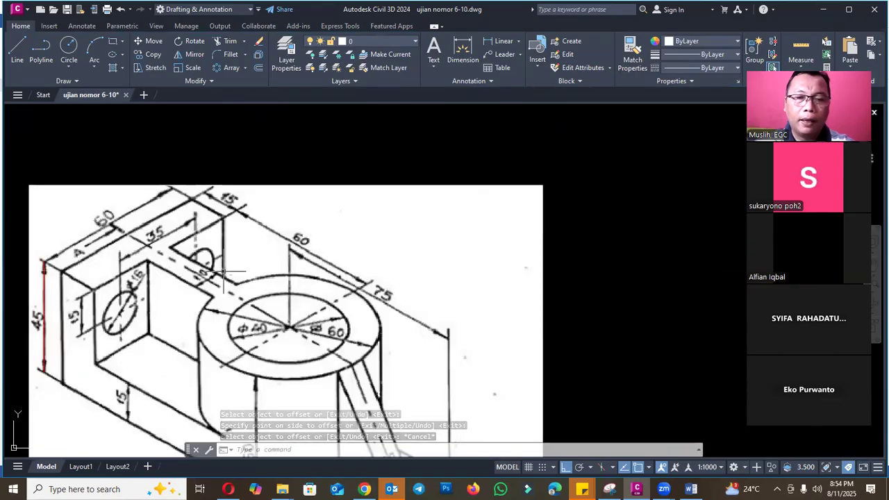
pyautogui.scroll(-2, 257, 287)
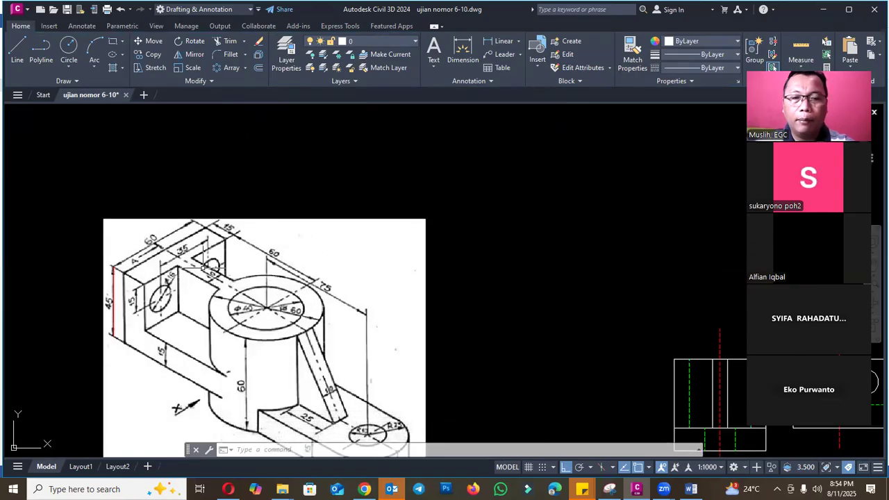
pyautogui.scroll(-2, 198, 269)
pyautogui.scroll(6, 708, 345)
pyautogui.scroll(-4, 480, 307)
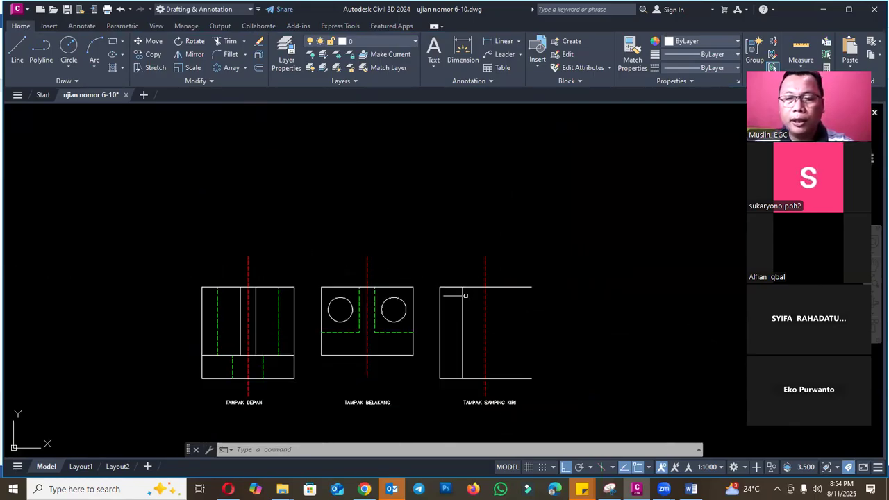
pyautogui.press('Escape')
pyautogui.write('60')
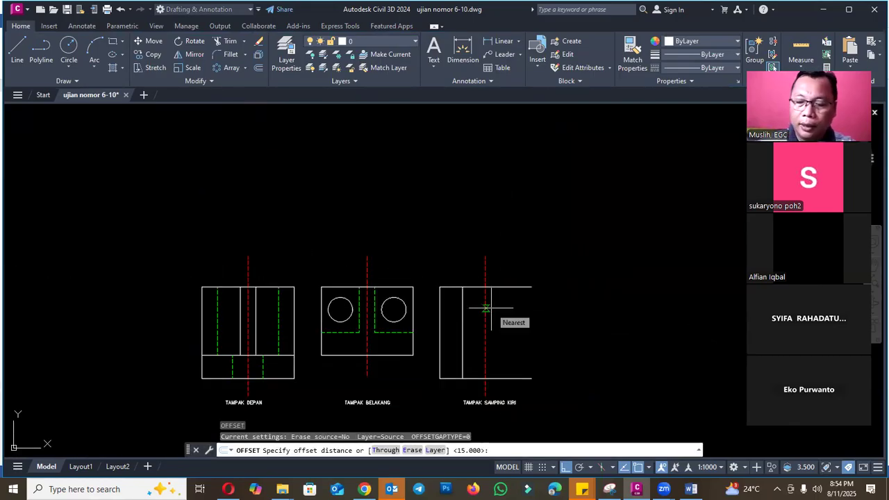
pyautogui.press('Return')
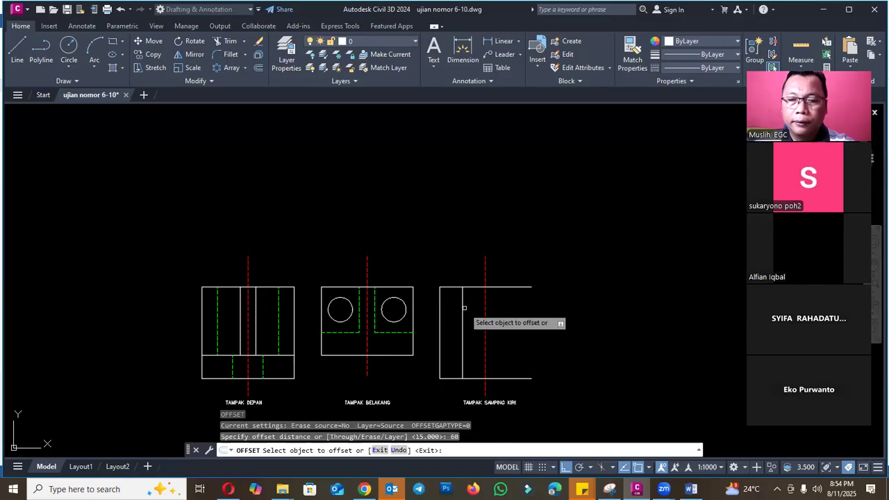
pyautogui.click(462, 308)
pyautogui.click(557, 310)
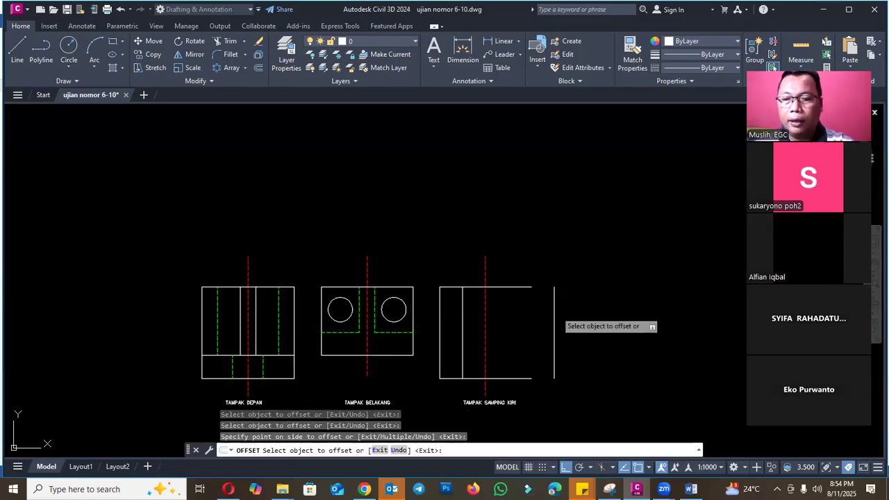
pyautogui.press('Escape')
# - Move the left side view's red centerline onto the 60 mm offset line and erase that offset line
pyautogui.write('M')
pyautogui.press('Return')
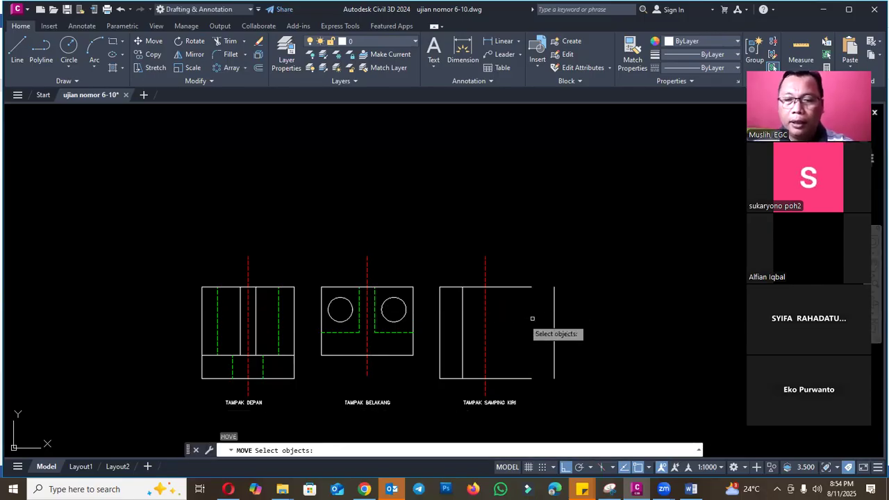
pyautogui.click(485, 312)
pyautogui.press('Return')
pyautogui.click(485, 321)
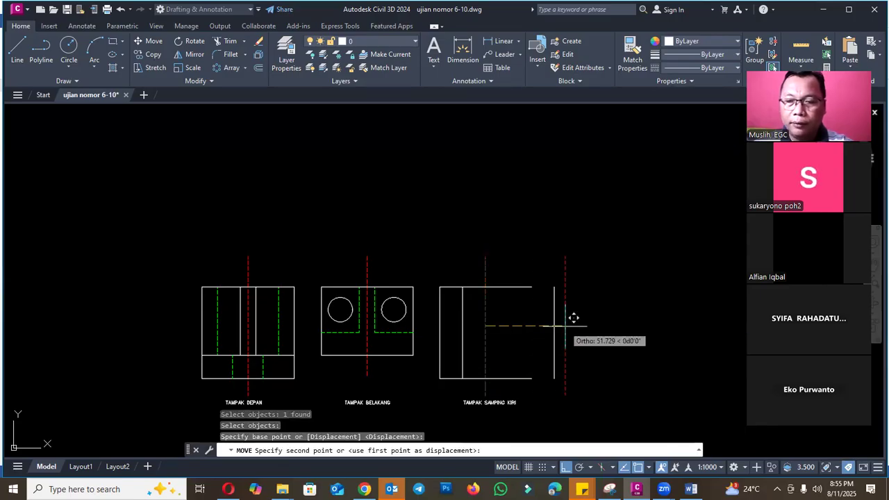
pyautogui.click(555, 324)
pyautogui.click(554, 305)
pyautogui.write('E')
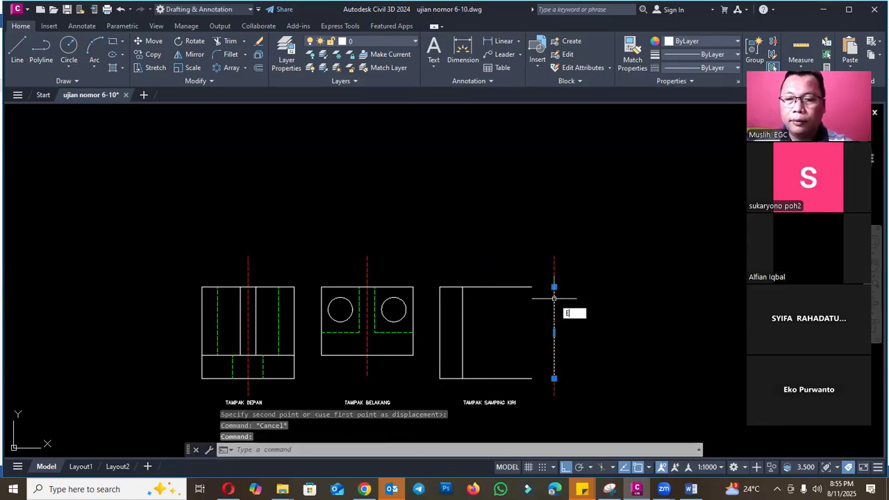
pyautogui.press('Return')
# - Offset the left side view's centerline 20 mm to both sides to mark the 40 mm bore
pyautogui.scroll(-5, 583, 307)
pyautogui.scroll(2, 247, 282)
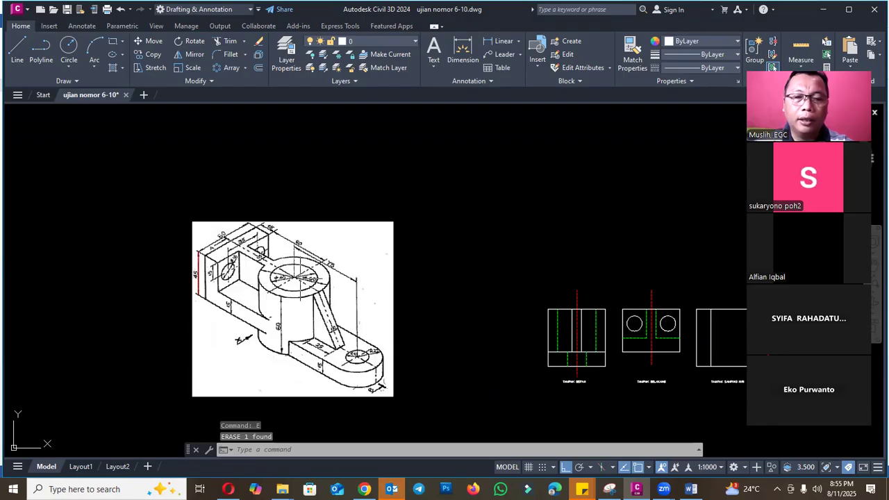
pyautogui.scroll(4, 250, 268)
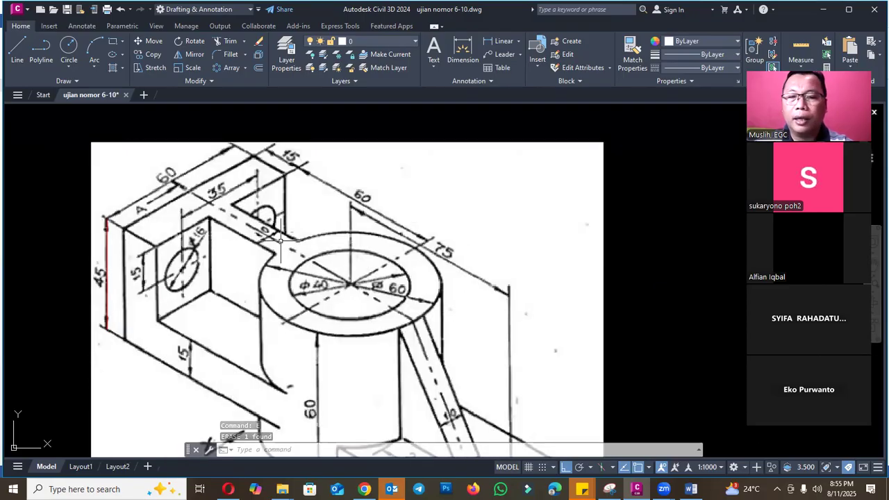
pyautogui.scroll(-8, 281, 240)
pyautogui.scroll(8, 459, 264)
pyautogui.press('Escape')
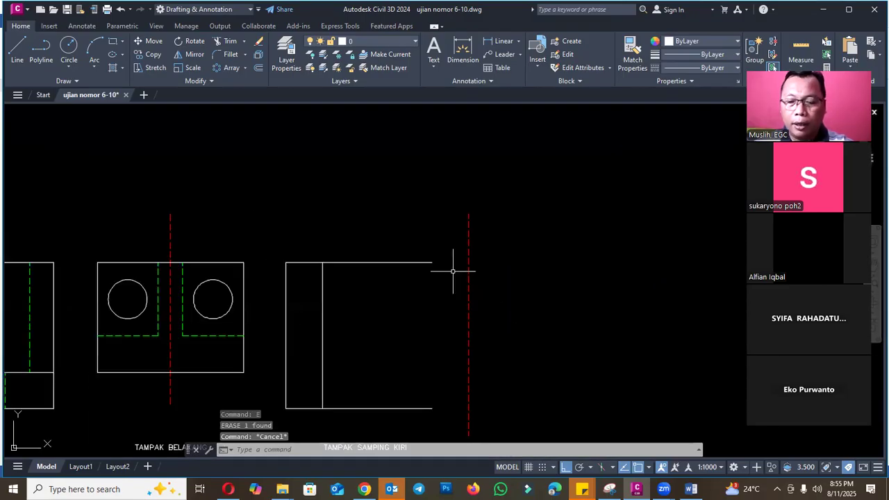
pyautogui.write('o')
pyautogui.press('Return')
pyautogui.write('20')
pyautogui.press('Return')
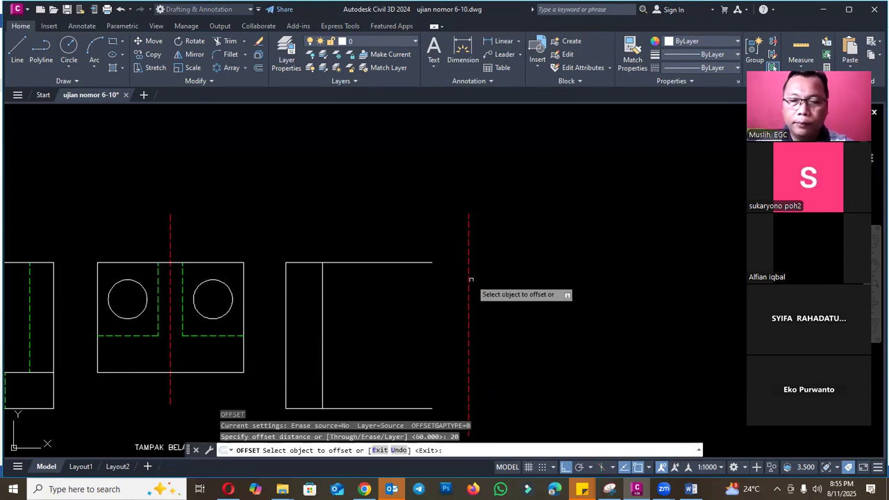
pyautogui.click(469, 278)
pyautogui.click(444, 283)
pyautogui.click(469, 283)
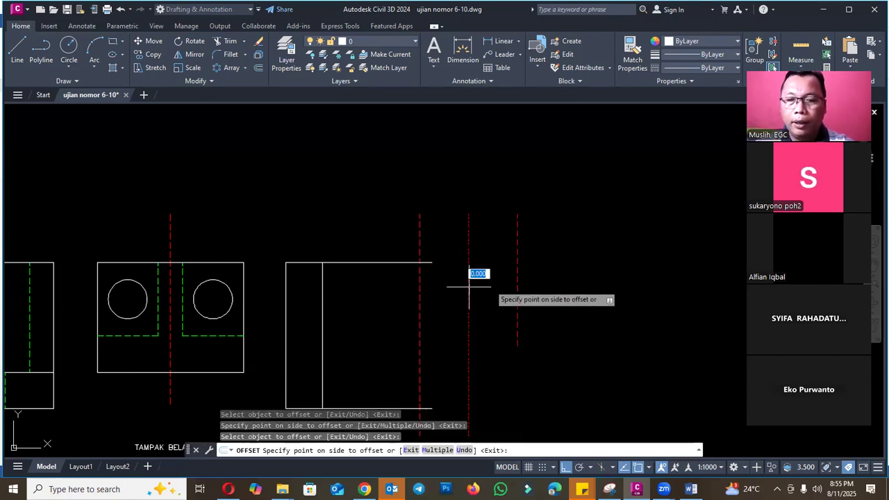
pyautogui.click(491, 284)
pyautogui.press('Escape')
# - Match both bore lines of the left side view to the rear view's green dashed hidden line
pyautogui.write('Ma')
pyautogui.press('Return')
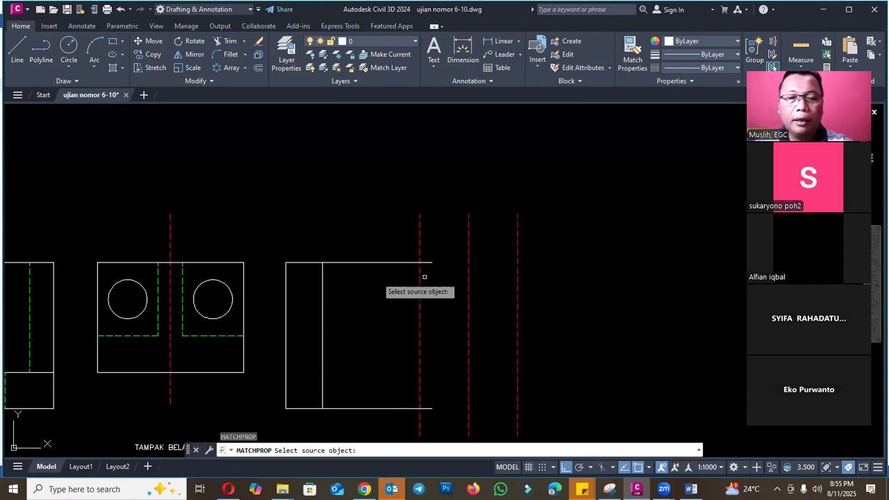
pyautogui.click(205, 335)
pyautogui.click(444, 328)
pyautogui.click(412, 318)
pyautogui.click(530, 321)
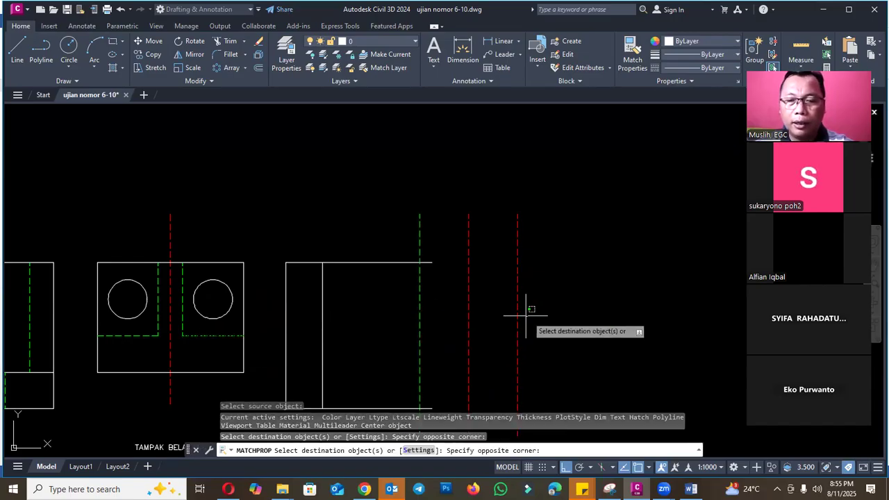
pyautogui.click(512, 312)
pyautogui.press('Escape')
# - Extend the left side view's top and bottom edges to the bore's far hidden line
pyautogui.scroll(-6, 532, 308)
pyautogui.scroll(4, 206, 290)
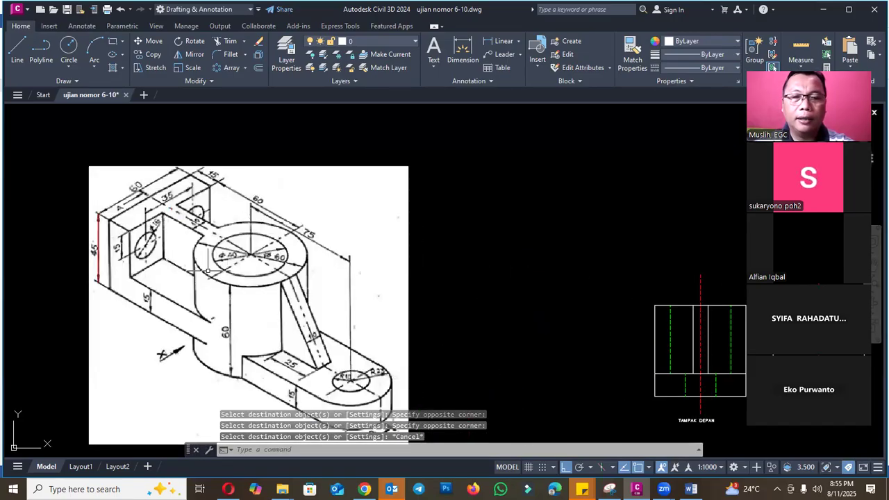
pyautogui.scroll(-4, 213, 273)
pyautogui.scroll(4, 534, 297)
pyautogui.press('Escape')
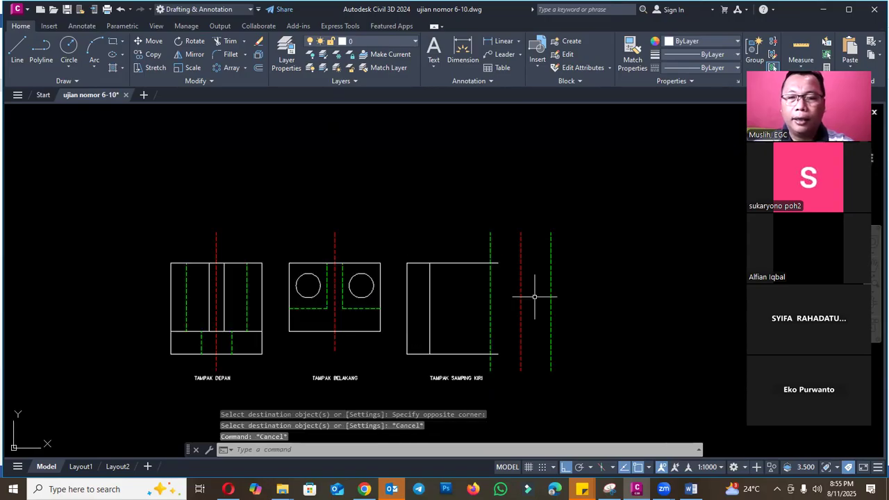
pyautogui.write('EX')
pyautogui.press('Return')
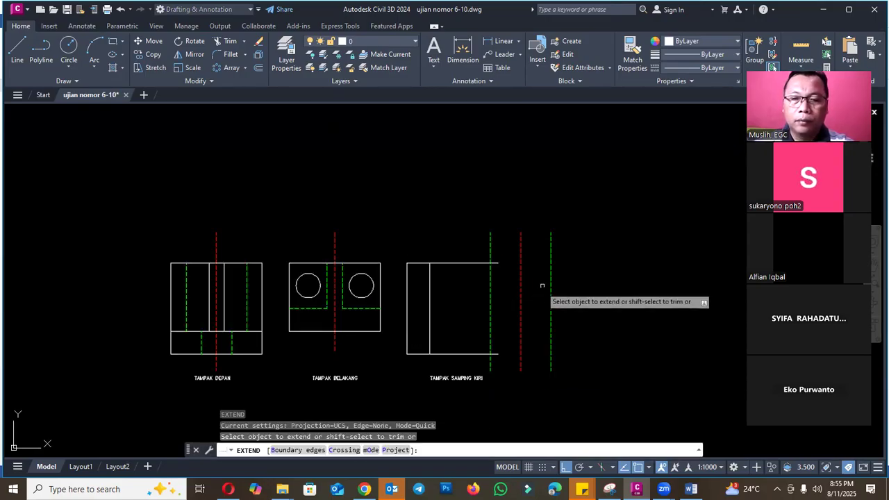
pyautogui.click(494, 264)
pyautogui.click(511, 264)
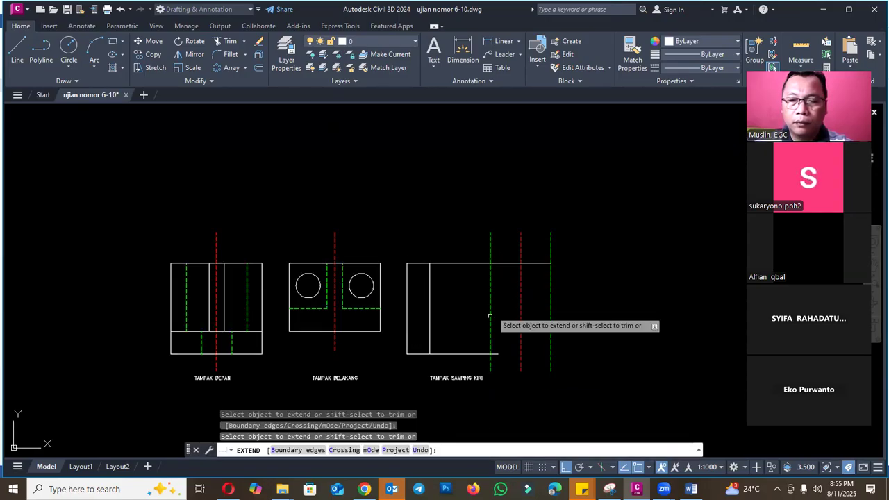
pyautogui.click(478, 355)
pyautogui.click(508, 354)
pyautogui.press('Escape')
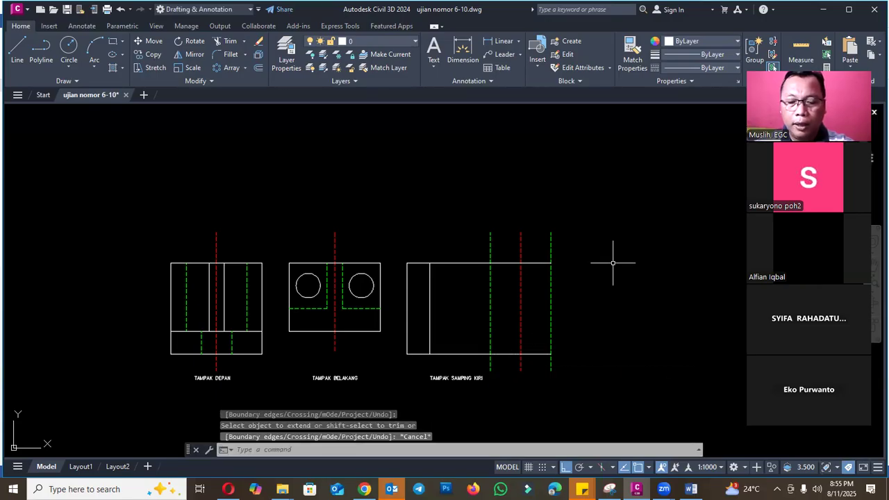
# - Trim the ends of both hidden bore lines that project above and below the left side view's outline
pyautogui.write('TR')
pyautogui.press('Return')
pyautogui.click(552, 247)
pyautogui.click(490, 240)
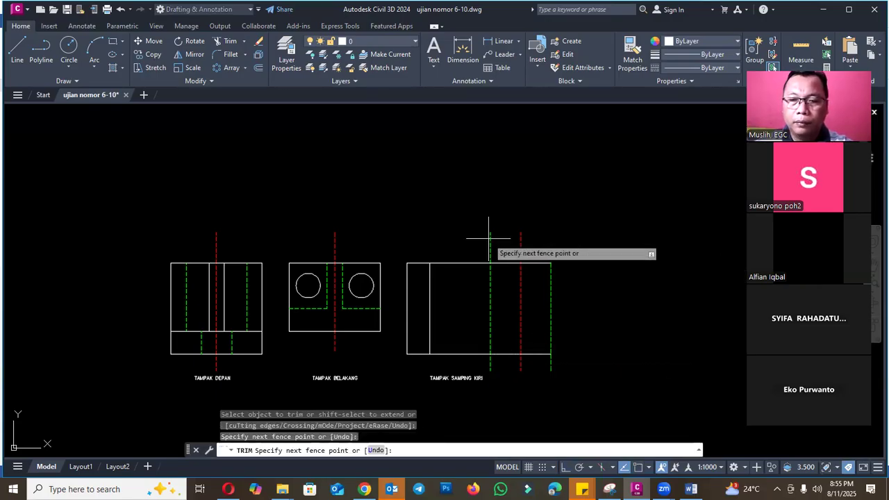
pyautogui.click(494, 247)
pyautogui.click(491, 363)
pyautogui.click(551, 364)
pyautogui.press('Escape')
# - Break the left side view's bottom edge at the cylinder centerline, leaving a small gap beside it
pyautogui.scroll(-4, 615, 290)
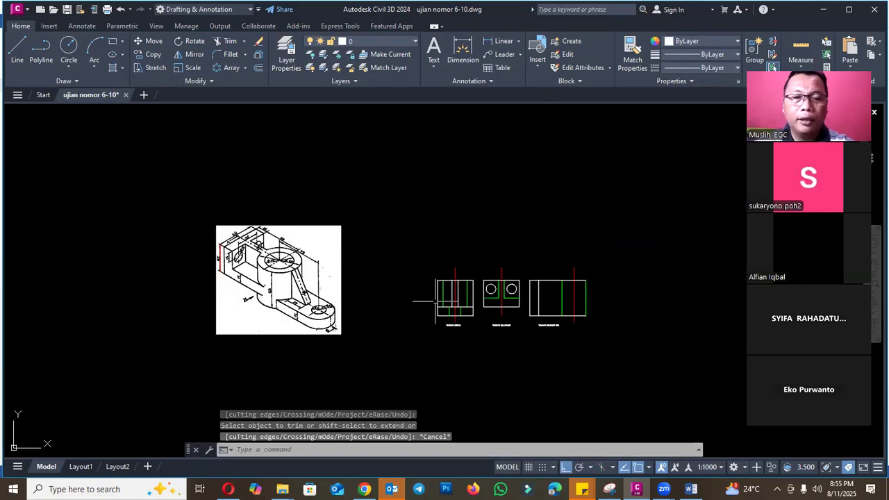
pyautogui.scroll(4, 233, 270)
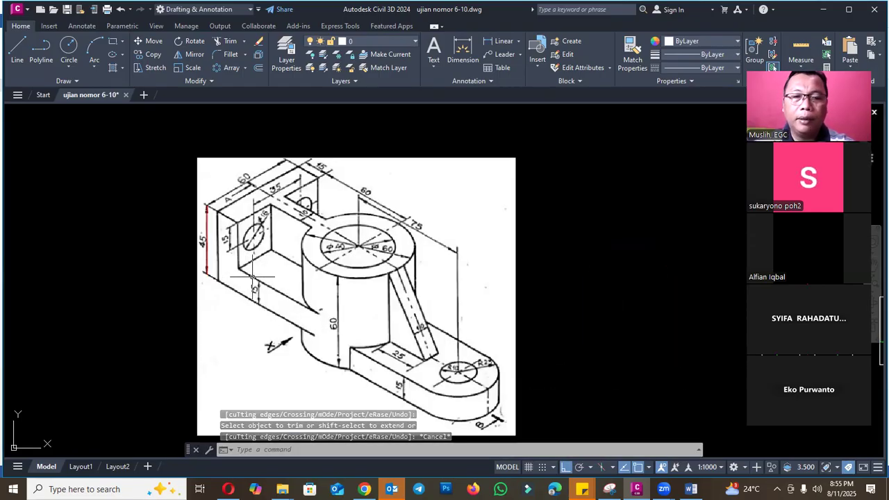
pyautogui.scroll(-2, 193, 243)
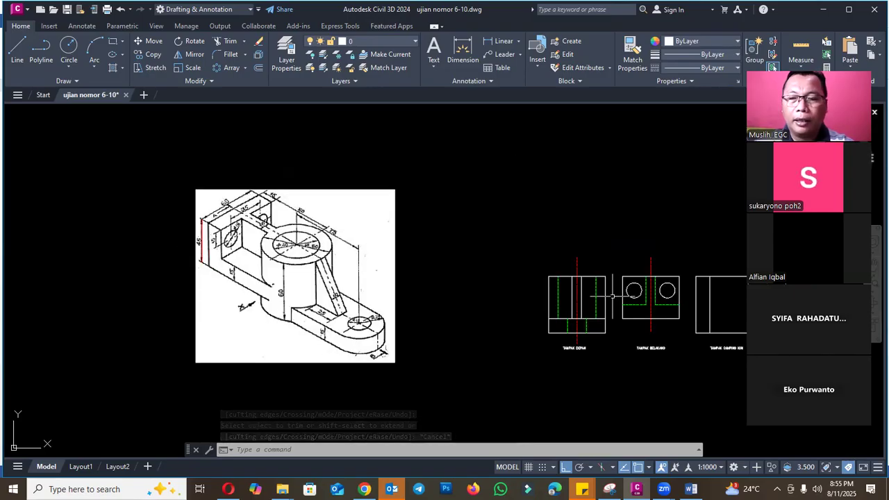
pyautogui.scroll(-2, 514, 295)
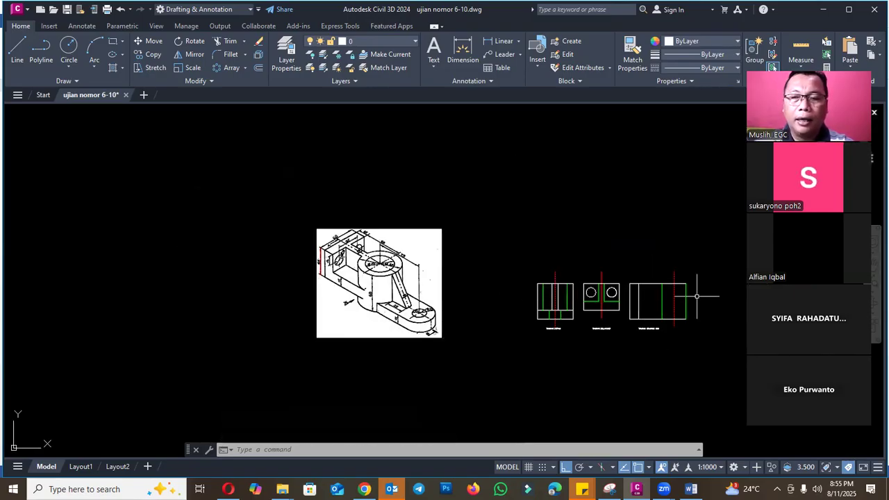
pyautogui.scroll(2, 687, 298)
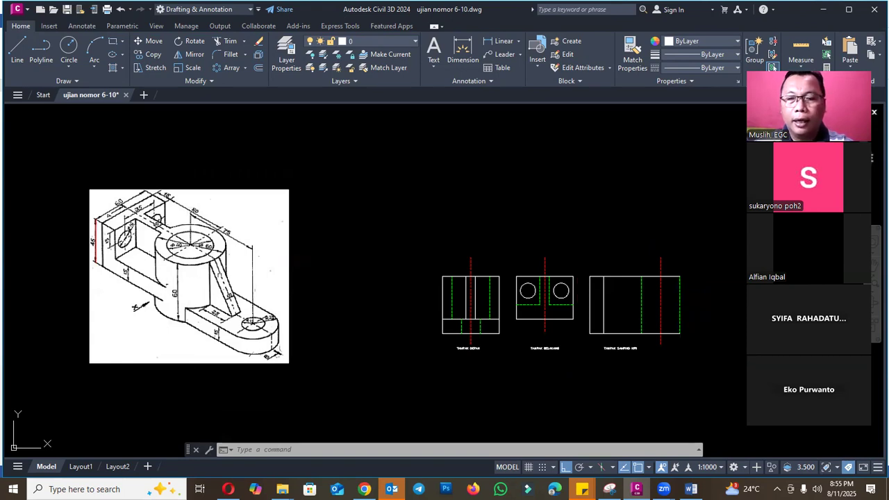
pyautogui.scroll(4, 159, 254)
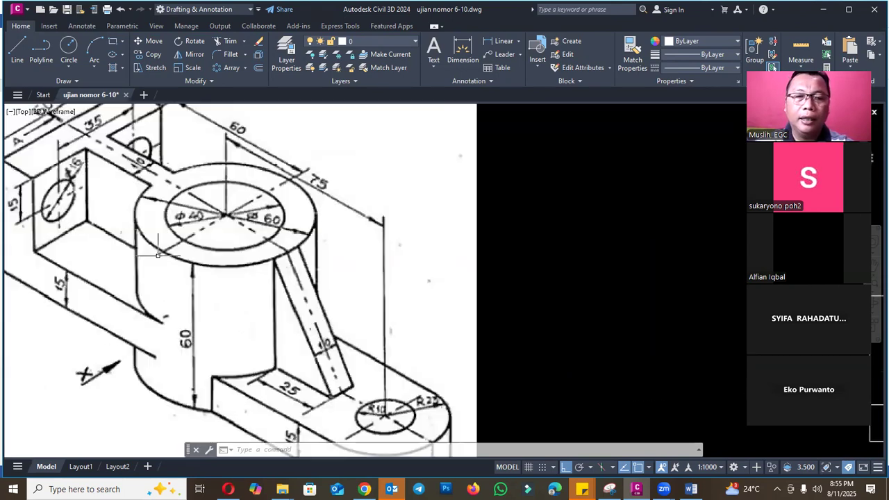
pyautogui.scroll(-8, 193, 264)
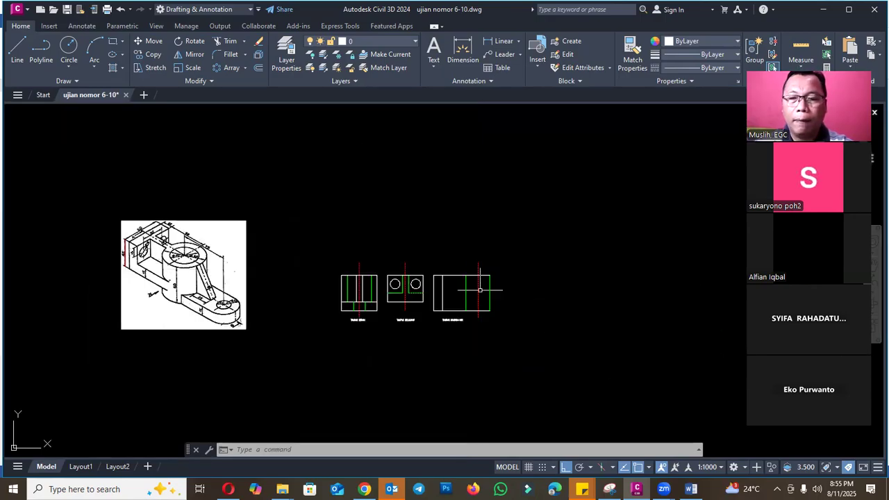
pyautogui.scroll(4, 479, 289)
pyautogui.write('break')
pyautogui.press('Return')
pyautogui.scroll(3, 519, 355)
pyautogui.click(513, 348)
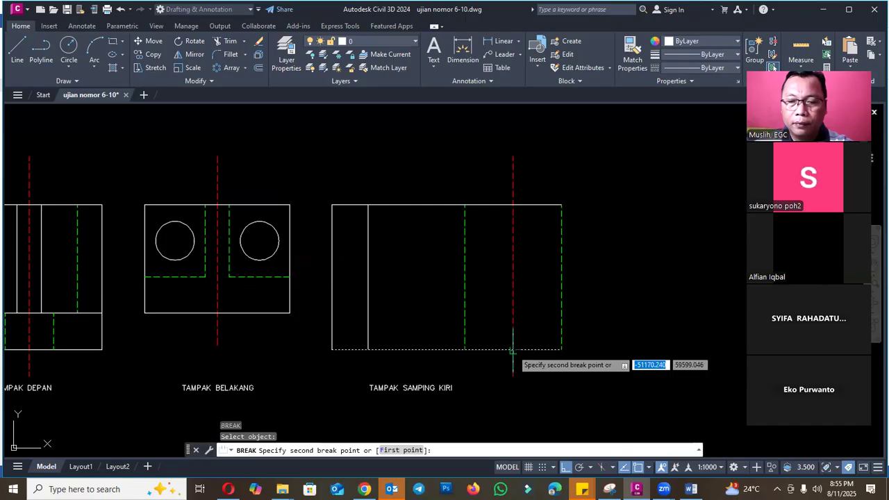
pyautogui.click(519, 349)
# - Stretch the left side view's bottom edge between the flange and cylinder centerline upward by 15 mm
pyautogui.write('s')
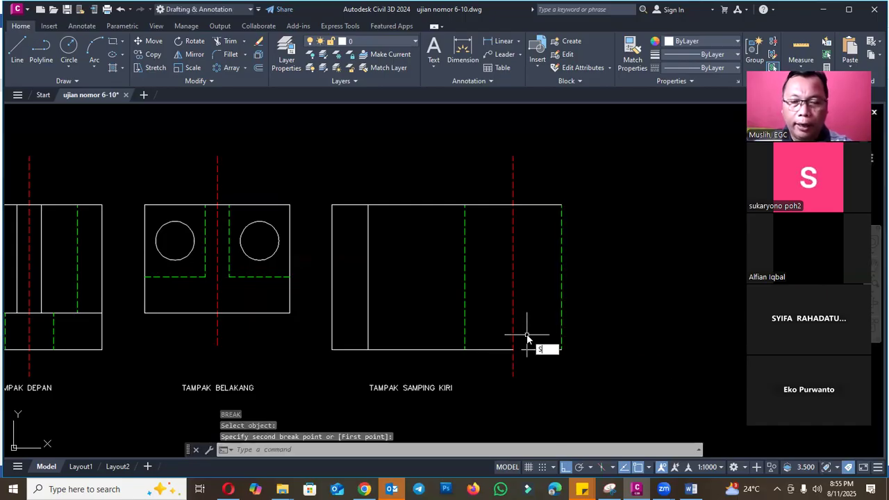
pyautogui.press('Return')
pyautogui.write('c')
pyautogui.press('Return')
pyautogui.click(517, 357)
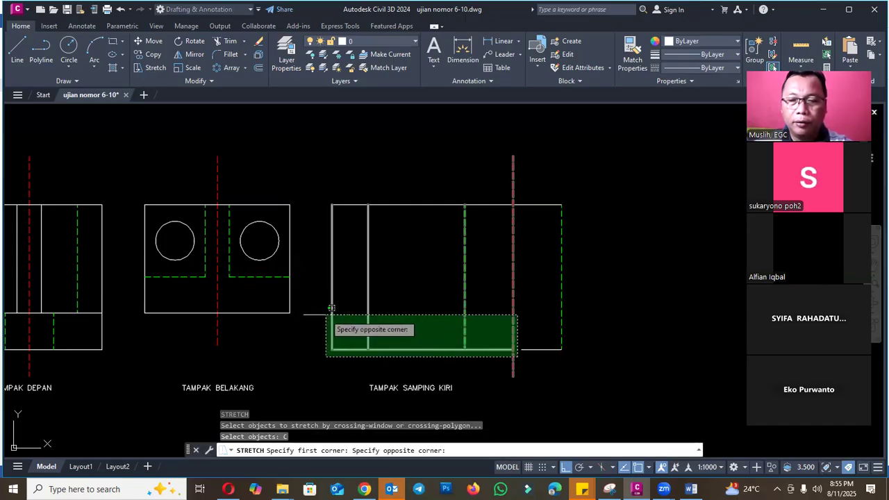
pyautogui.click(331, 307)
pyautogui.press('Return')
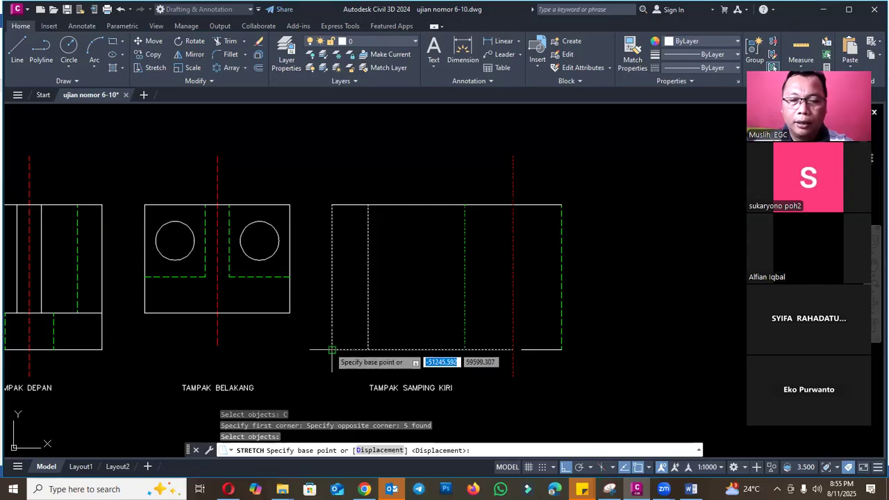
pyautogui.click(332, 350)
pyautogui.write('15')
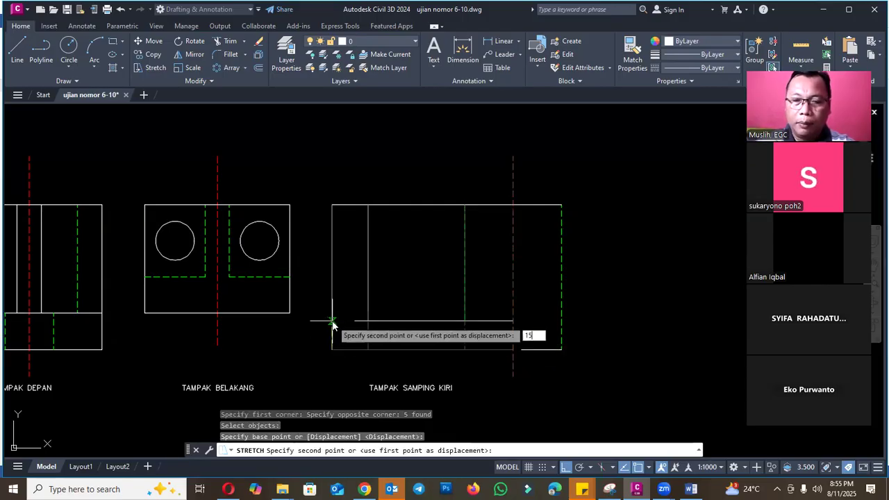
pyautogui.press('Return')
pyautogui.press('Escape')
pyautogui.scroll(-4, 628, 280)
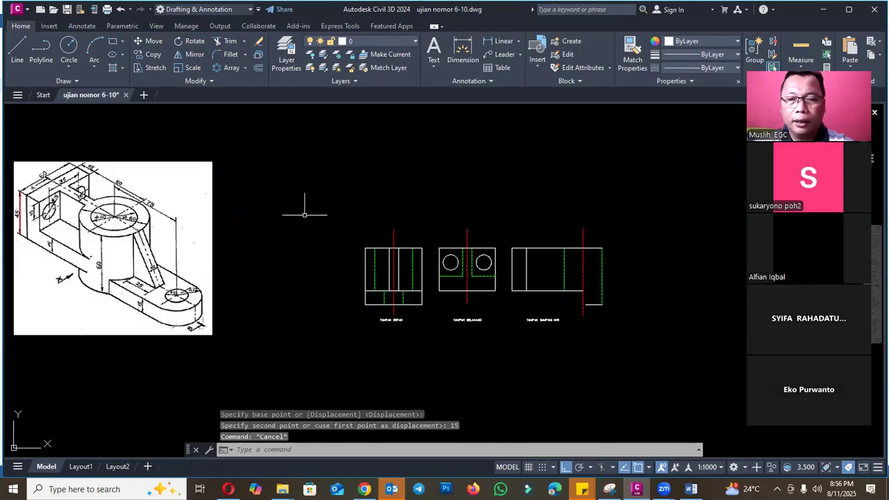
# - Draw a horizontal polyline from the top of the rear view's nearer hole to the side view flange's inner edge
pyautogui.scroll(2, 514, 247)
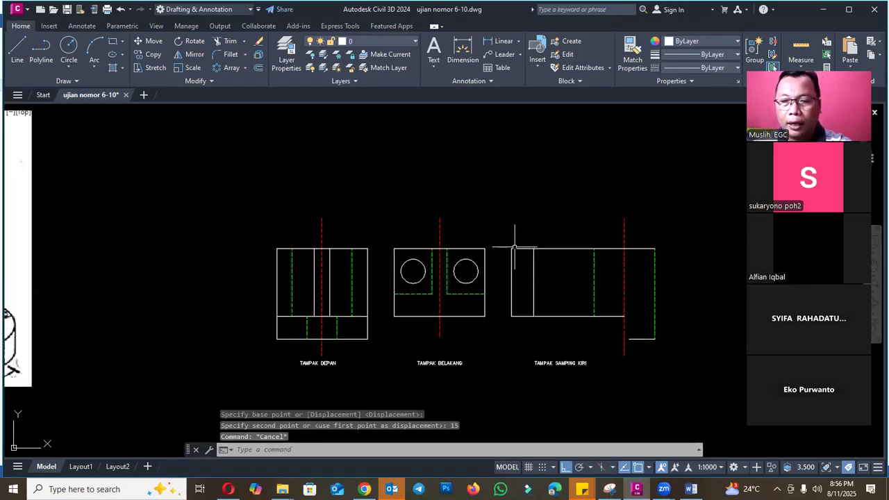
pyautogui.write('pl')
pyautogui.press('Return')
pyautogui.scroll(2, 501, 251)
pyautogui.click(424, 266)
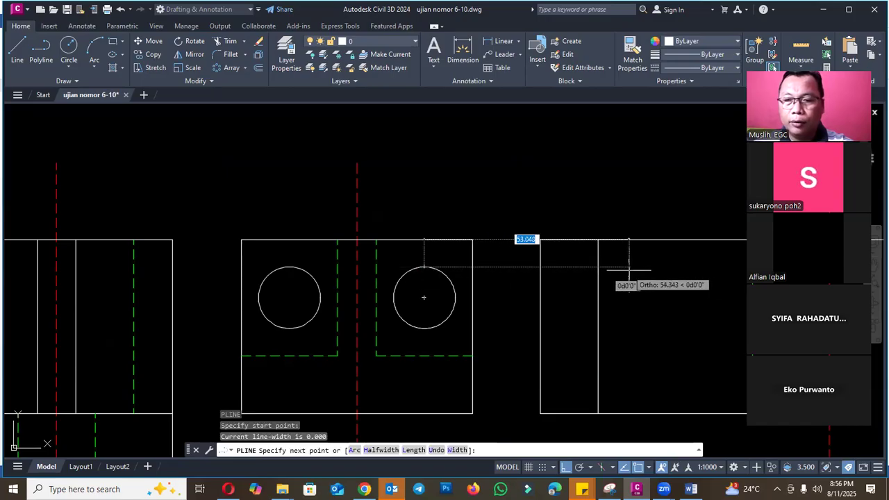
pyautogui.click(598, 268)
pyautogui.press('Escape')
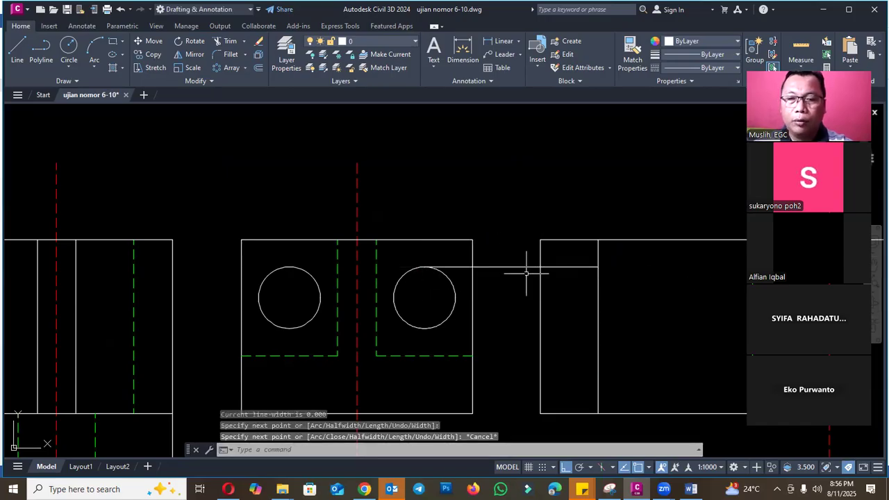
# - Draw a horizontal polyline from the bottom of the same rear view hole to the flange's inner edge
pyautogui.write('pl')
pyautogui.press('Return')
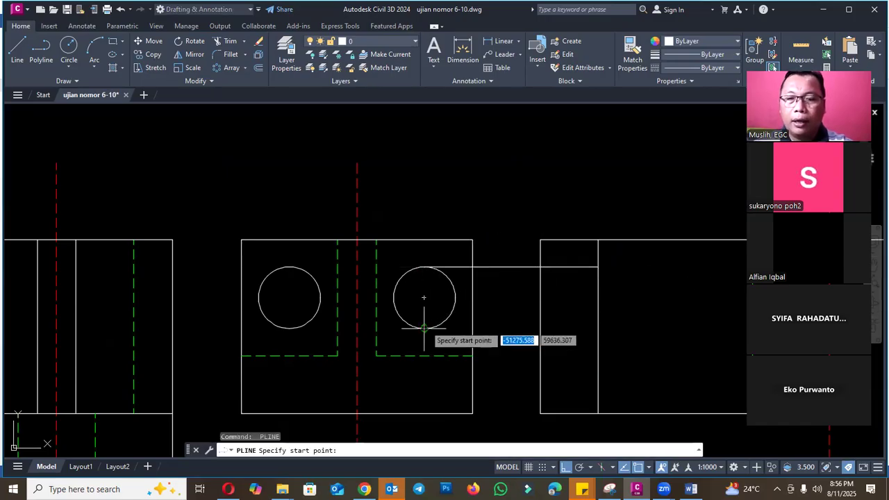
pyautogui.click(424, 299)
pyautogui.click(598, 326)
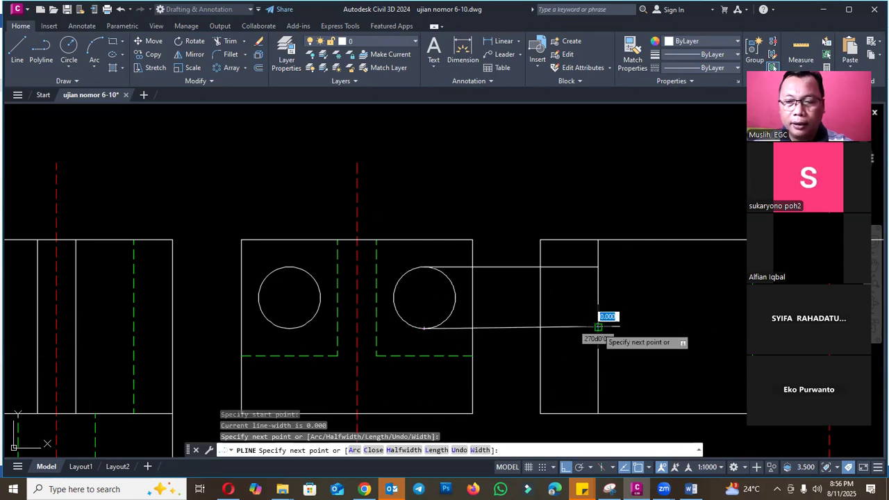
pyautogui.write('u')
pyautogui.press('Return')
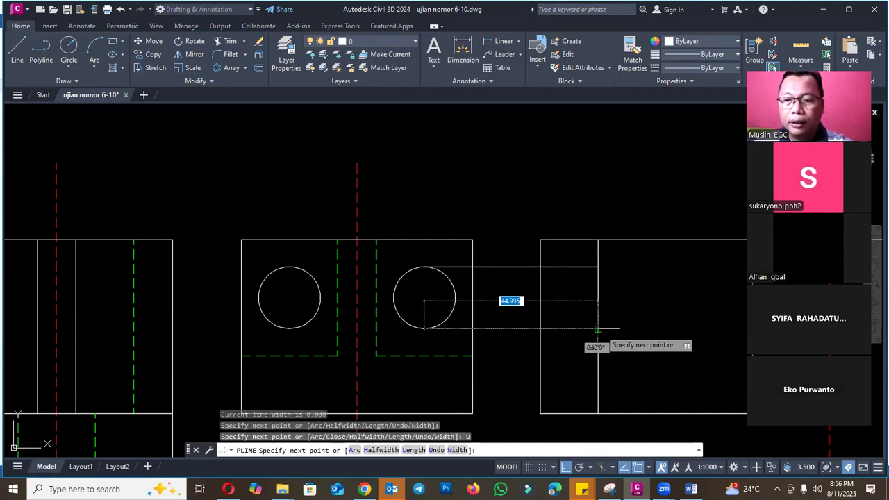
pyautogui.press('Escape')
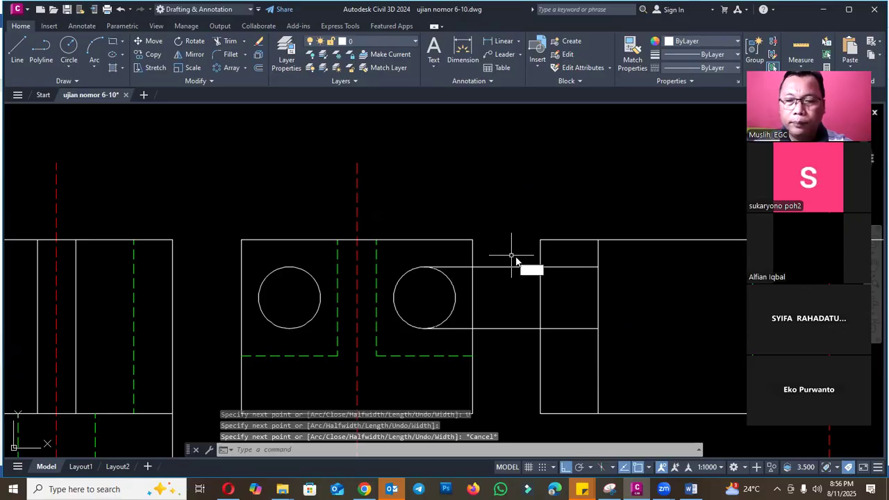
# - Trim both hole projection lines between the views and erase their leftovers inside the rear view
pyautogui.write('tr')
pyautogui.press('Return')
pyautogui.click(517, 267)
pyautogui.click(513, 327)
pyautogui.press('Escape')
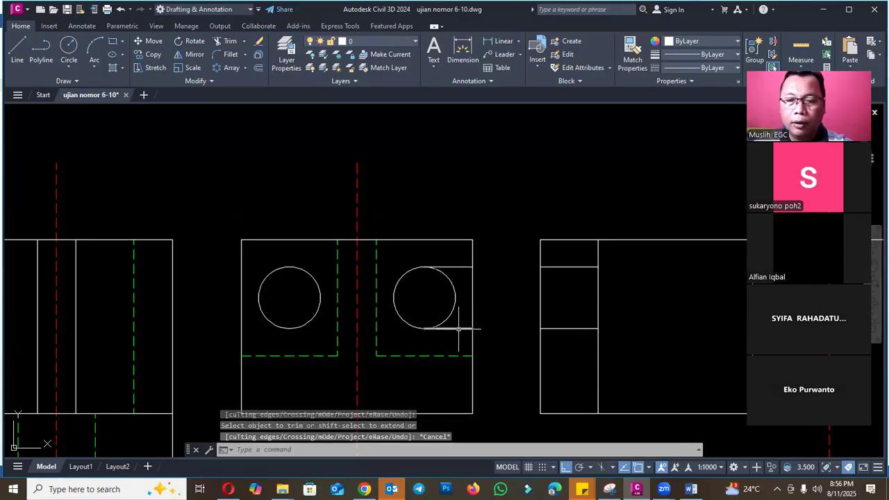
pyautogui.click(459, 328)
pyautogui.click(459, 267)
pyautogui.write('e')
pyautogui.press('Return')
# - Match the two flange hole lines in the left side view to the rear view's green dashed hidden line
pyautogui.write('m')
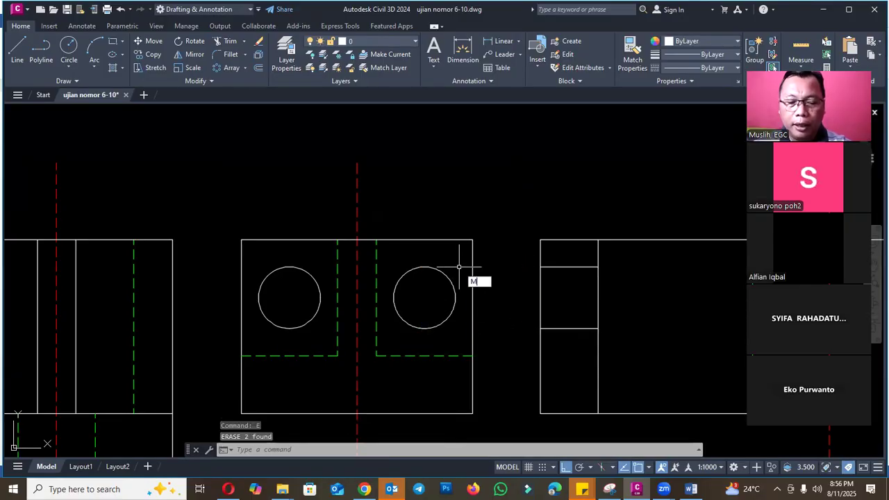
pyautogui.write('a')
pyautogui.press('Return')
pyautogui.click(453, 355)
pyautogui.click(571, 257)
pyautogui.scroll(-8, 536, 254)
pyautogui.press('Escape')
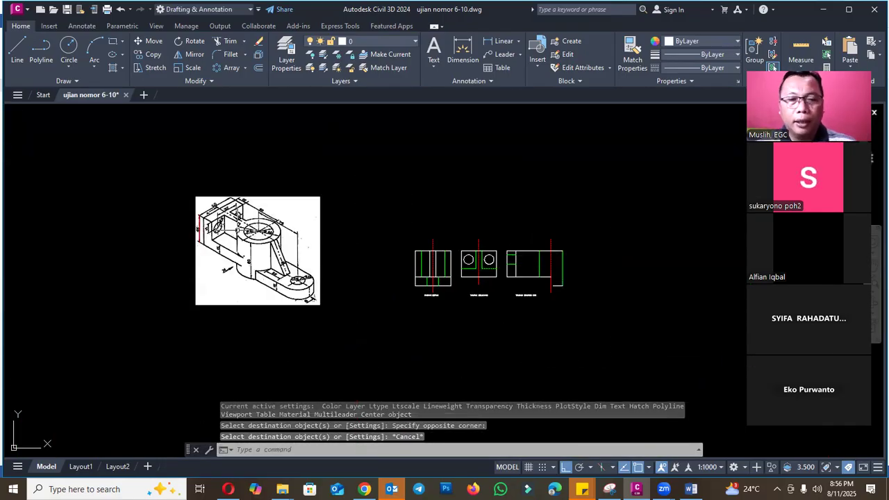
# - Project the rear view's horizontal hidden line with a polyline to the left side view's cylinder centerline
pyautogui.scroll(4, 194, 231)
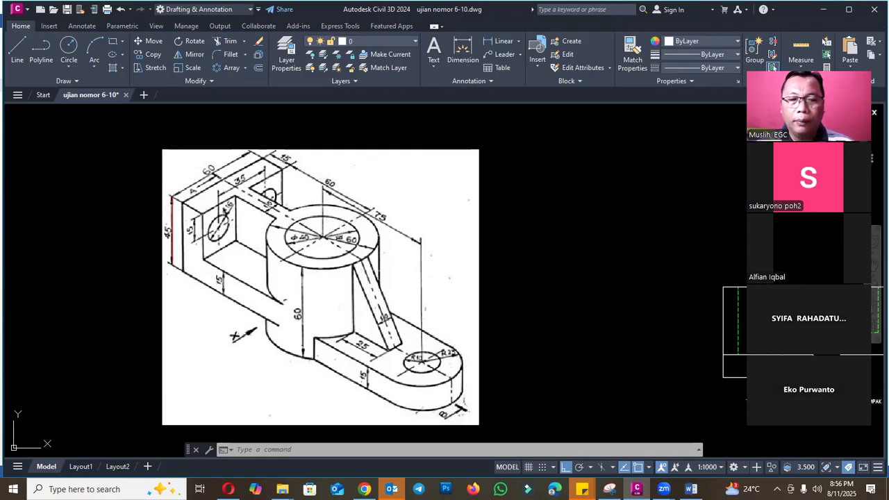
pyautogui.scroll(-4, 192, 254)
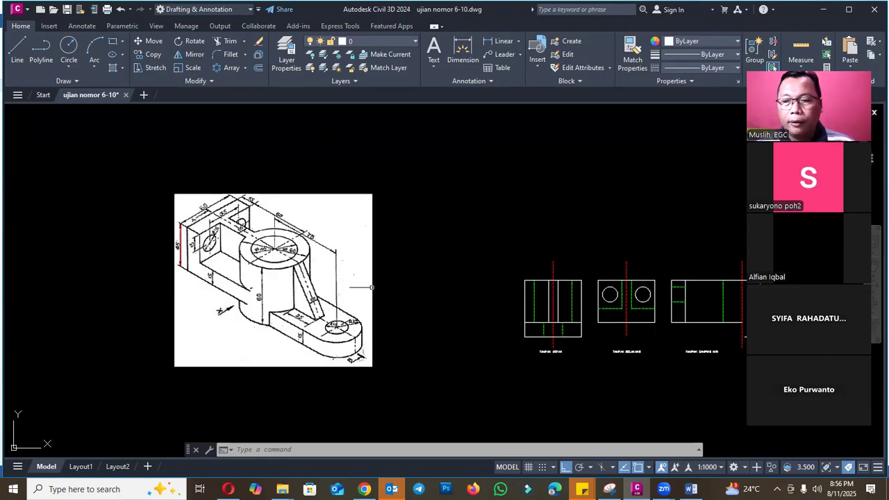
pyautogui.scroll(6, 621, 292)
pyautogui.scroll(-4, 571, 296)
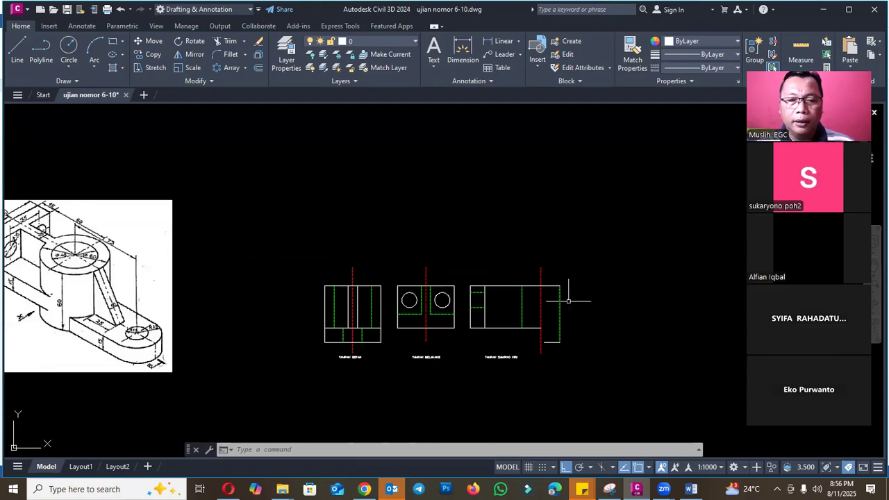
pyautogui.scroll(2, 501, 323)
pyautogui.write('pl')
pyautogui.press('Return')
pyautogui.click(427, 308)
pyautogui.click(566, 308)
pyautogui.press('Escape')
# - Trim the flange's inner edge and the projected line where they meet, and erase the leftover segment between the views
pyautogui.scroll(4, 486, 307)
pyautogui.write('tr')
pyautogui.press('Return')
pyautogui.press('Escape')
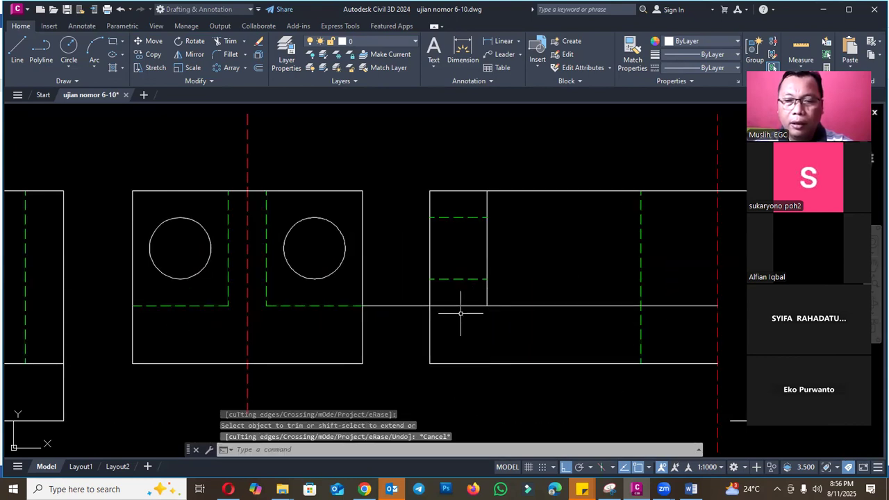
pyautogui.press('Return')
pyautogui.click(481, 306)
pyautogui.press('Escape')
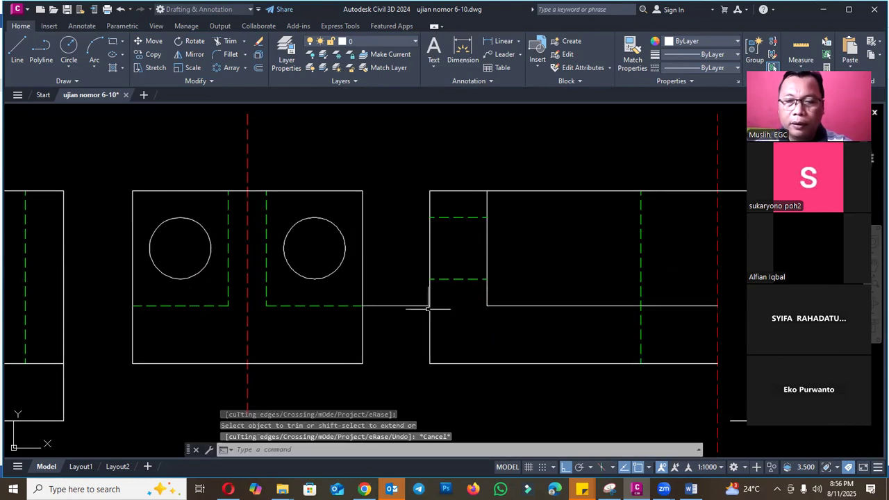
pyautogui.click(418, 306)
pyautogui.write('e')
pyautogui.press('Return')
pyautogui.scroll(-4, 417, 305)
pyautogui.press('Escape')
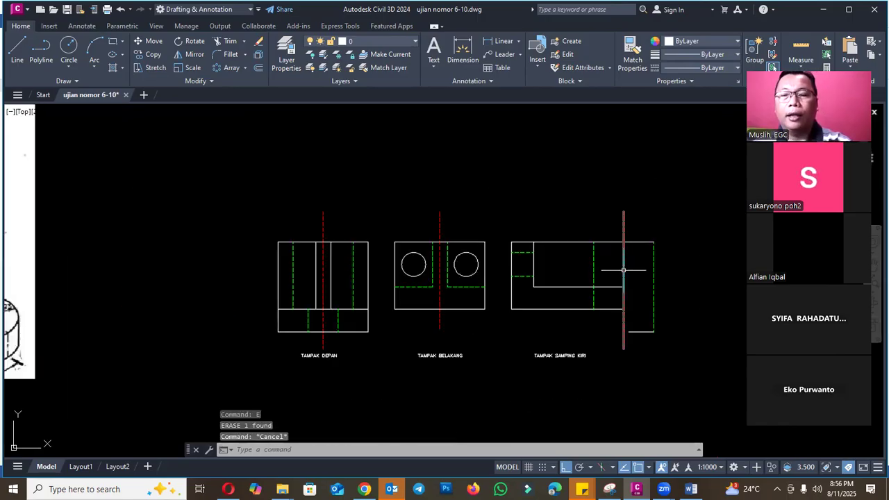
# - Offset the left side view's far hidden bore line 25 mm outward, away from the cylinder
pyautogui.scroll(-2, 517, 299)
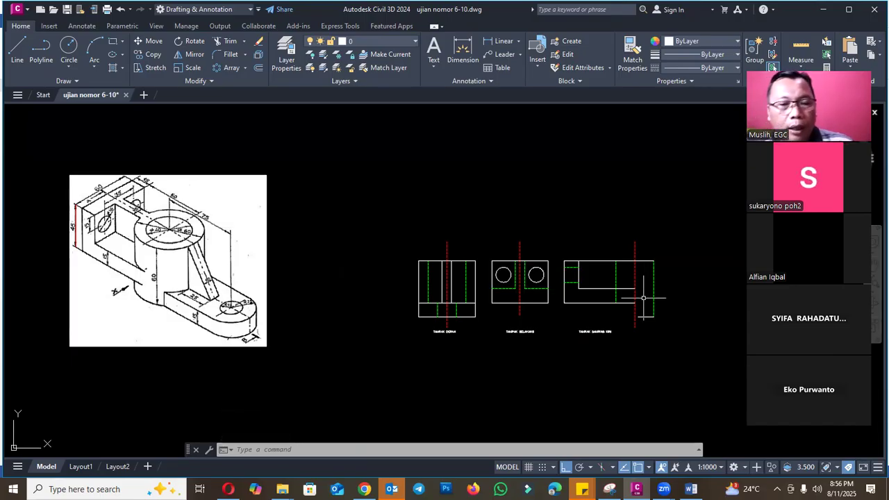
pyautogui.scroll(3, 155, 297)
pyautogui.scroll(-3, 155, 298)
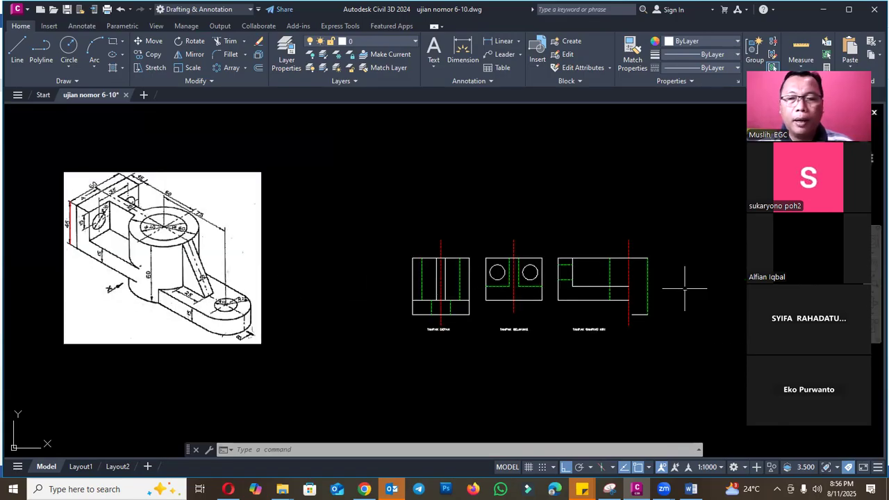
pyautogui.write('o')
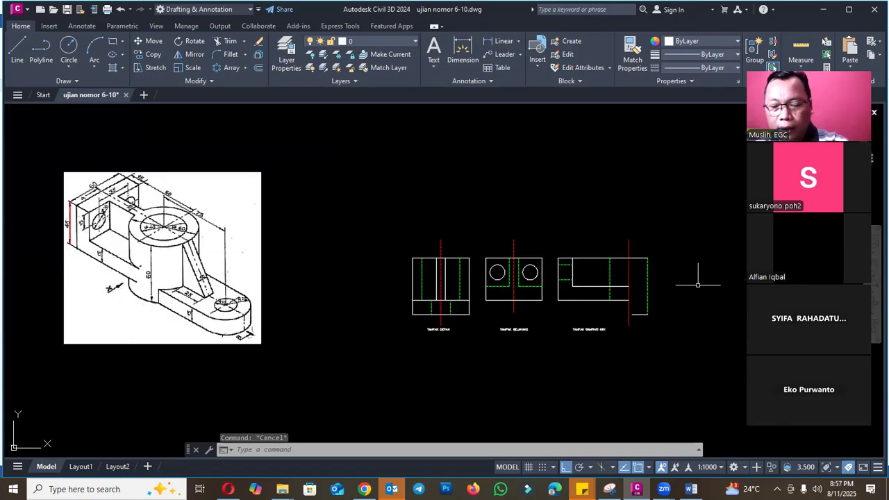
pyautogui.press('Return')
pyautogui.write('25')
pyautogui.press('Return')
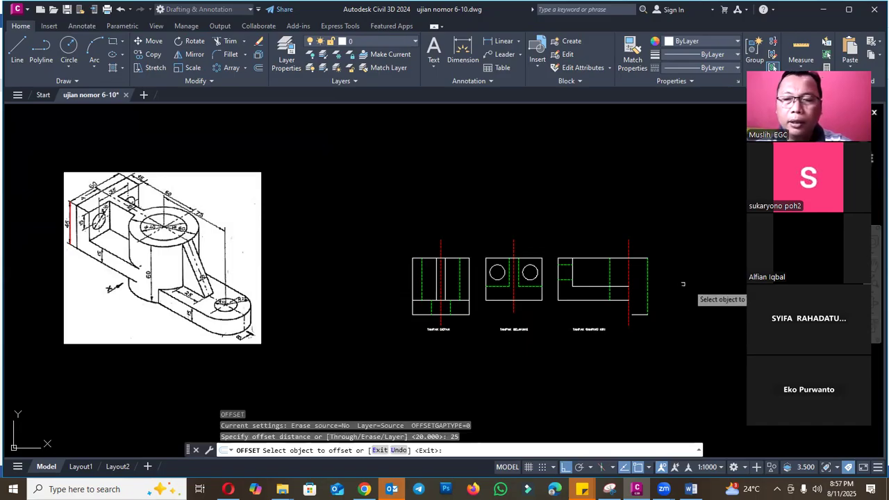
pyautogui.click(648, 283)
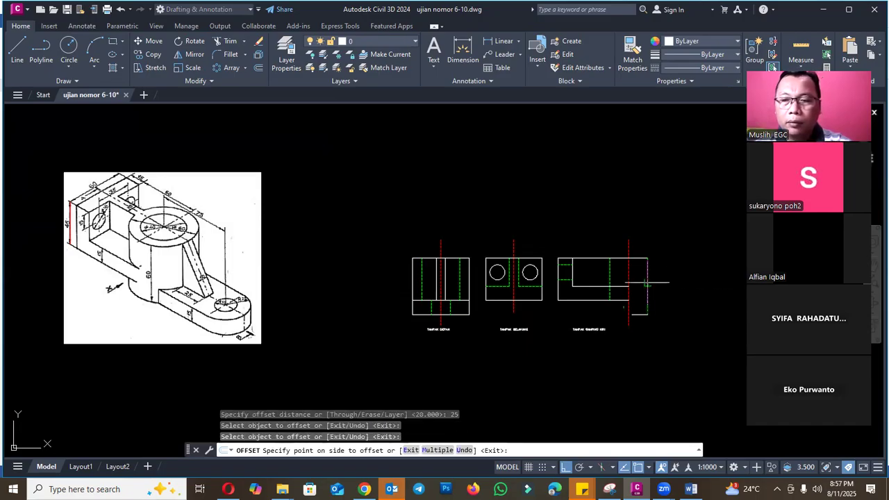
pyautogui.click(687, 278)
pyautogui.press('Escape')
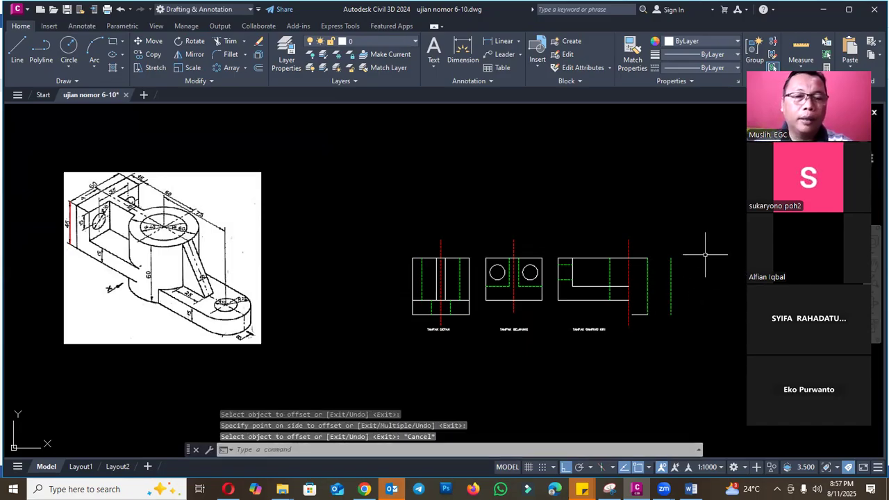
# - Examine the isometric reference for the distance from the cylinder axis to the lower arm's hole axis
pyautogui.scroll(2, 691, 311)
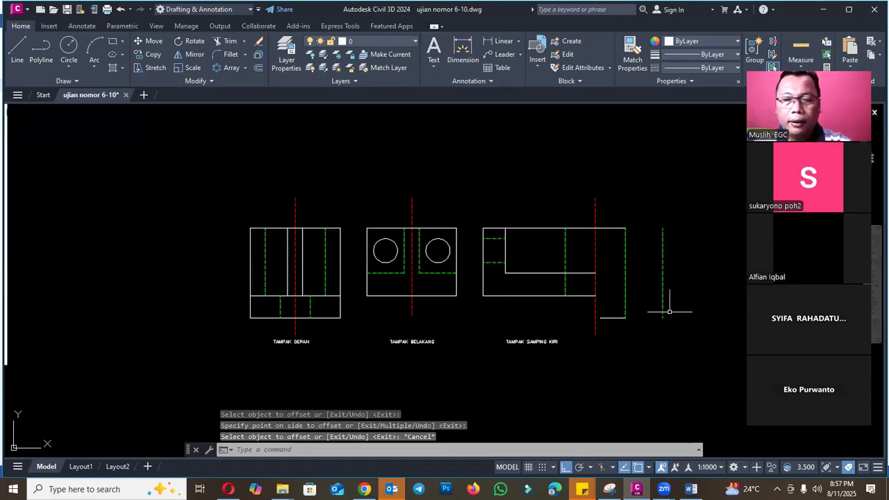
pyautogui.scroll(-2, 670, 312)
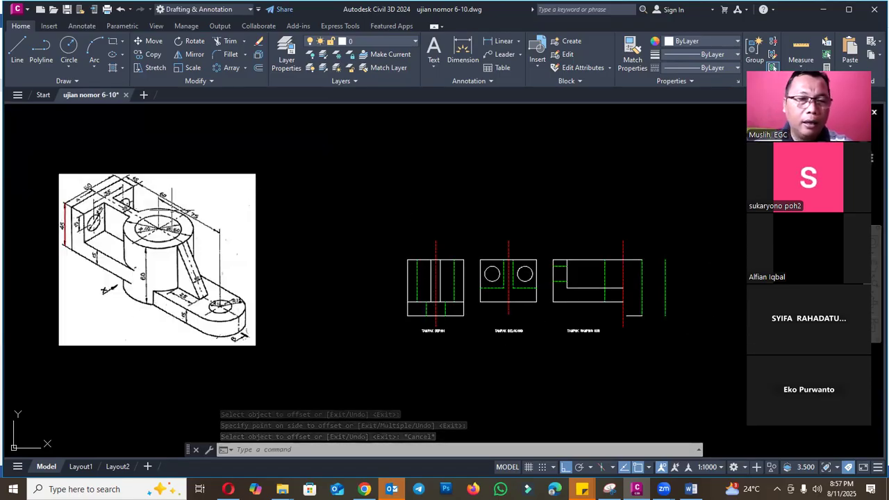
pyautogui.scroll(2, 195, 222)
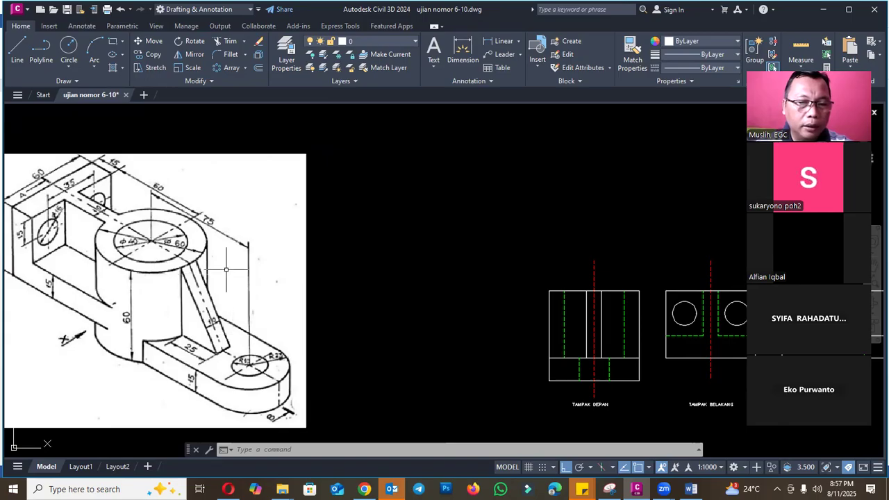
pyautogui.scroll(-2, 226, 270)
pyautogui.scroll(2, 228, 307)
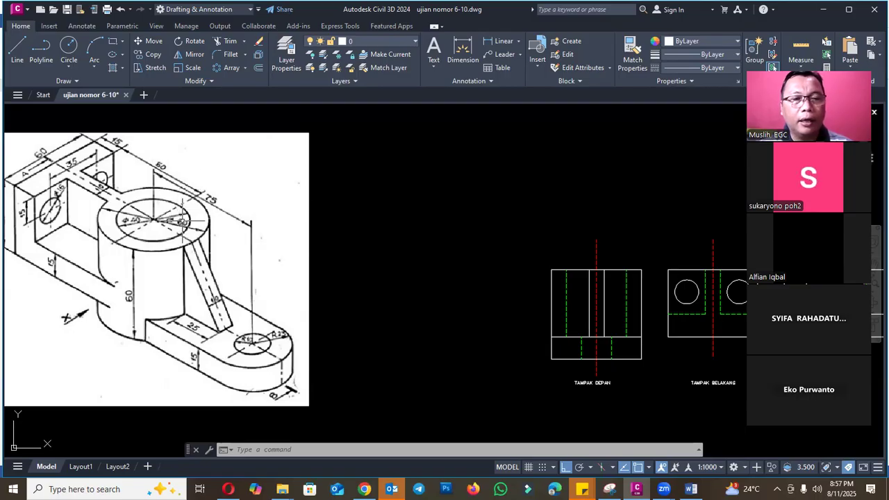
pyautogui.scroll(-2, 179, 221)
pyautogui.scroll(1, 234, 278)
pyautogui.scroll(-3, 235, 278)
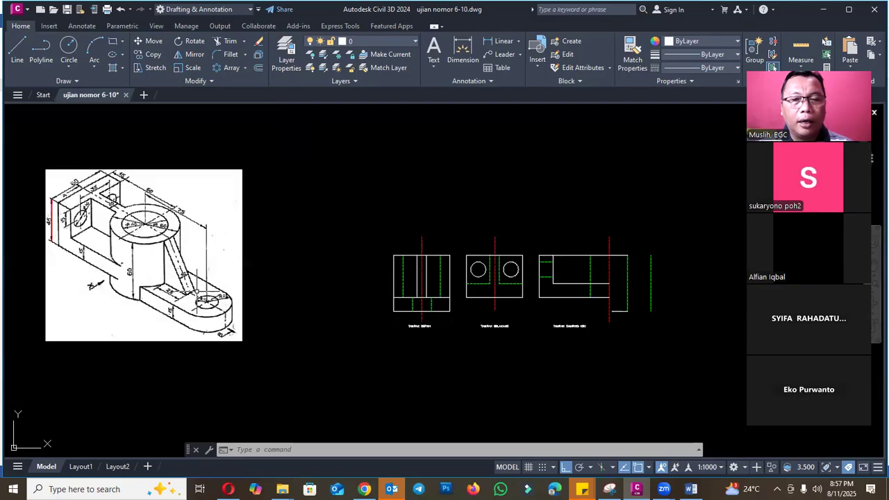
# - Offset the left side view's cylinder centerline 75 mm outward to mark the lower arm's hole axis
pyautogui.scroll(3, 480, 267)
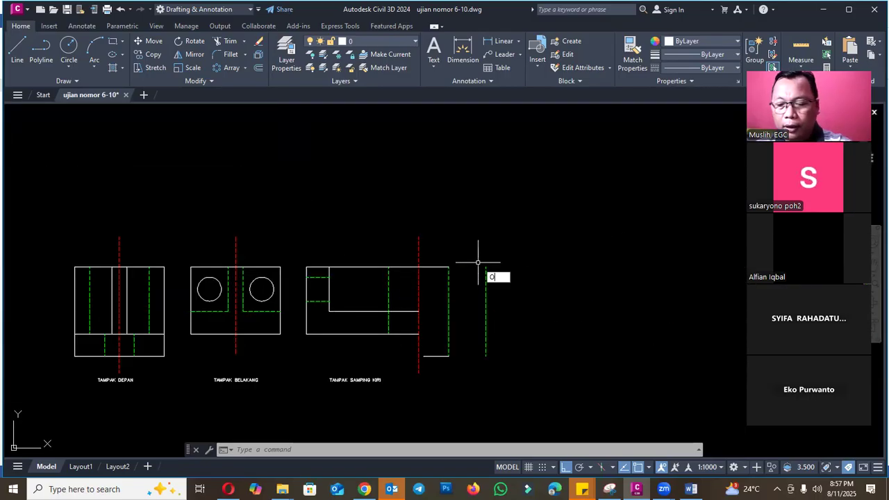
pyautogui.press('Return')
pyautogui.write('75')
pyautogui.press('Return')
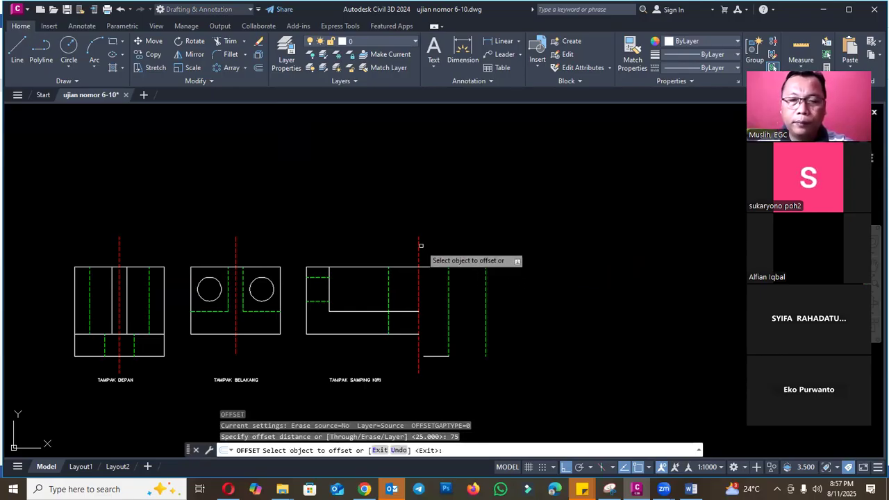
pyautogui.click(419, 246)
pyautogui.click(563, 245)
pyautogui.press('Escape')
pyautogui.scroll(-4, 575, 268)
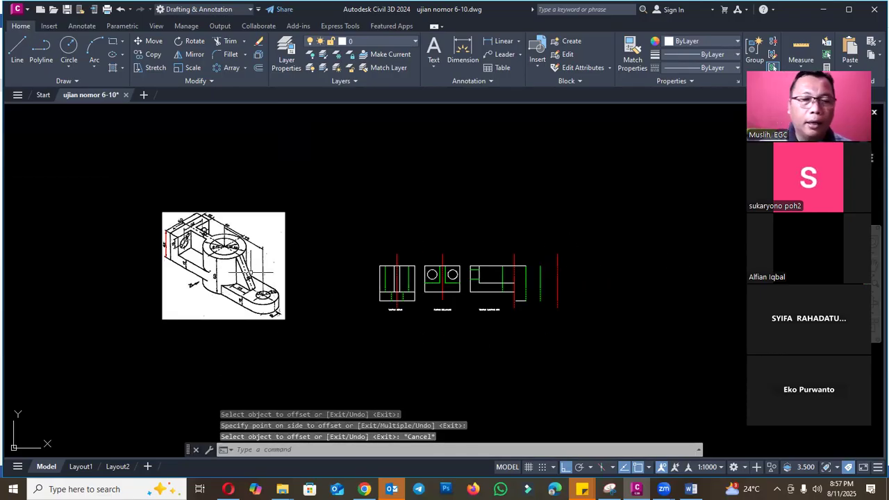
# - Offset the lower arm's hole axis 5 mm to both sides in the left side view
pyautogui.scroll(2, 260, 292)
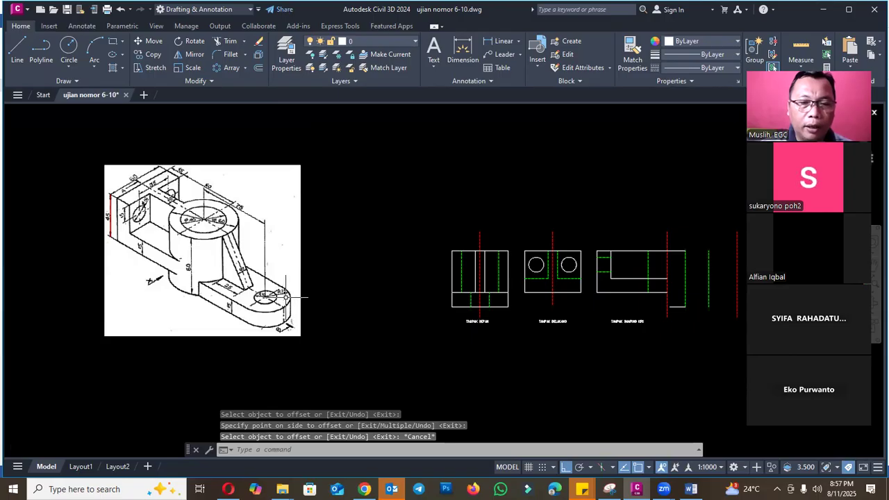
pyautogui.scroll(3, 283, 298)
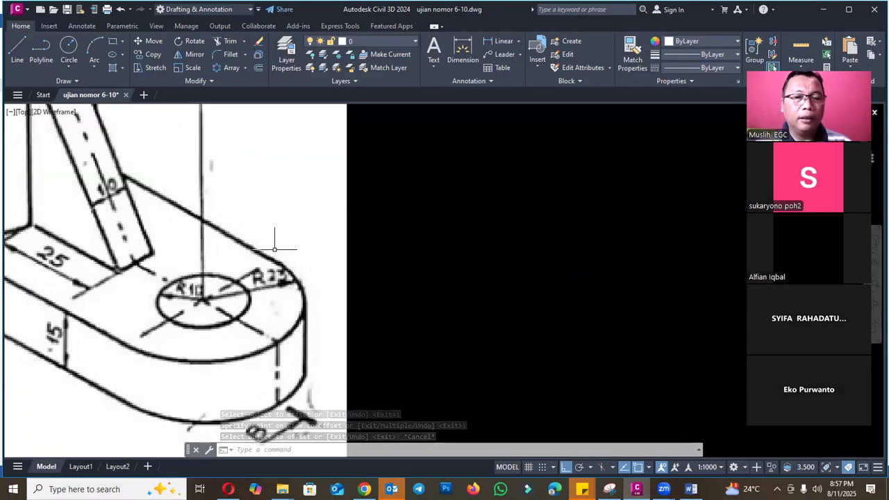
pyautogui.scroll(-6, 250, 277)
pyautogui.scroll(4, 505, 254)
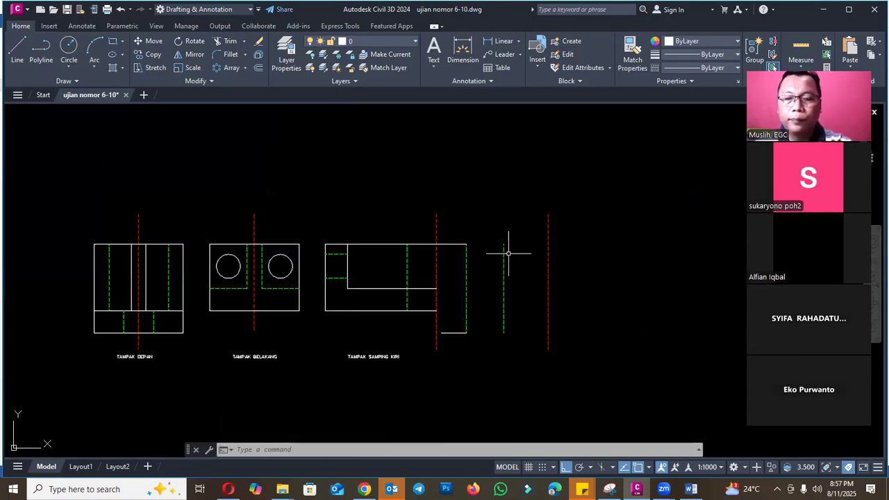
pyautogui.write('o')
pyautogui.press('Return')
pyautogui.write('5')
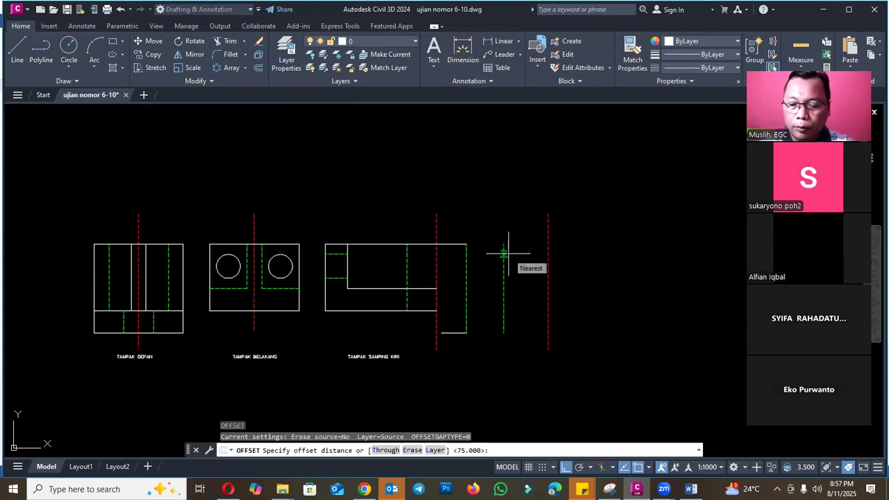
pyautogui.press('Return')
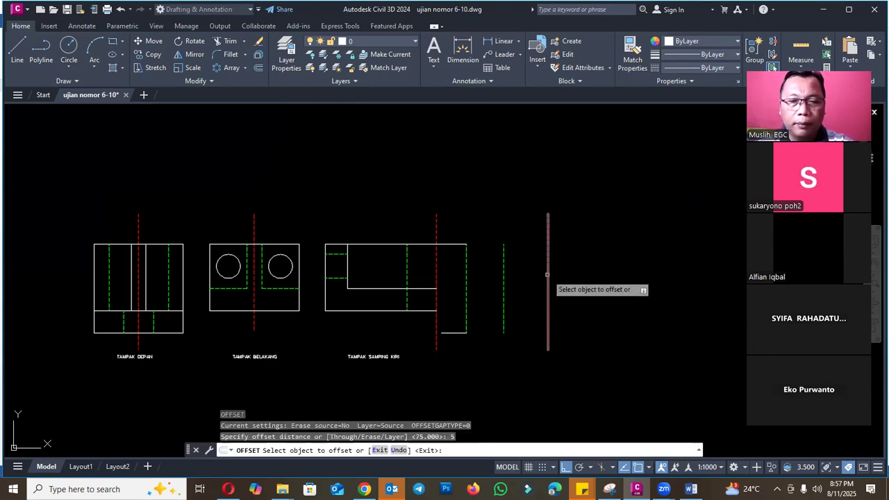
pyautogui.click(548, 278)
pyautogui.click(533, 285)
pyautogui.click(549, 280)
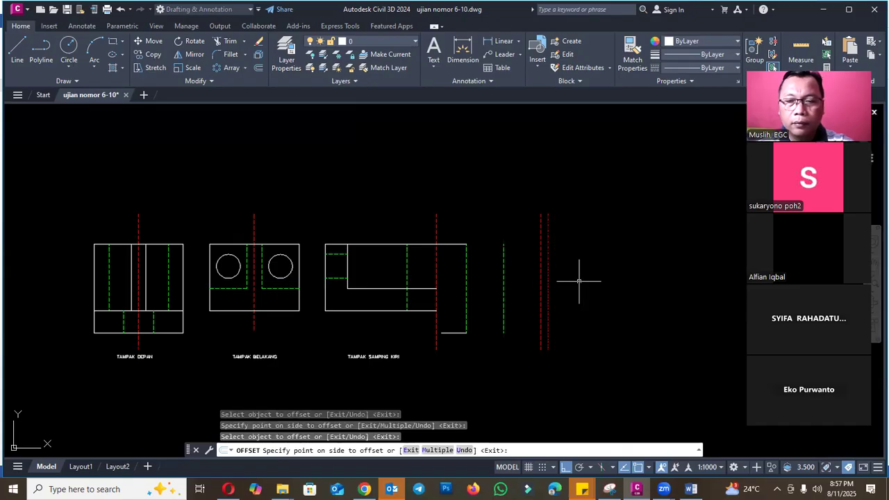
pyautogui.click(576, 300)
pyautogui.press('Escape')
pyautogui.write('ex')
pyautogui.press('Return')
pyautogui.press('Escape')
# - Draw a circle about 5 mm in radius centered on the arm's hole axis, reaching the offset line, and list its properties
pyautogui.scroll(-4, 580, 303)
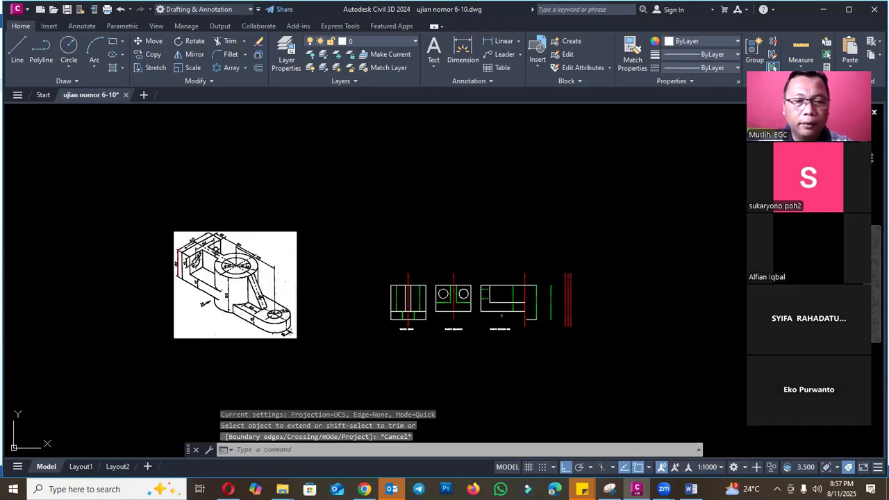
pyautogui.scroll(8, 435, 303)
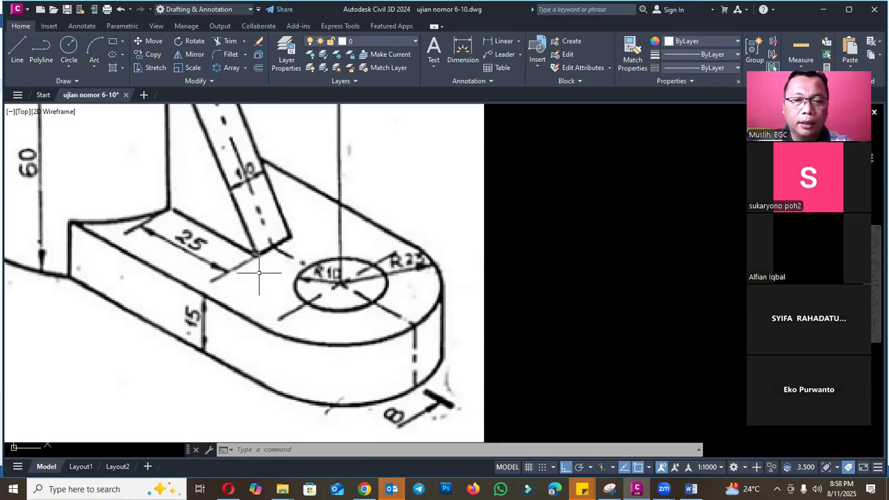
pyautogui.scroll(-5, 565, 274)
pyautogui.scroll(1, 617, 270)
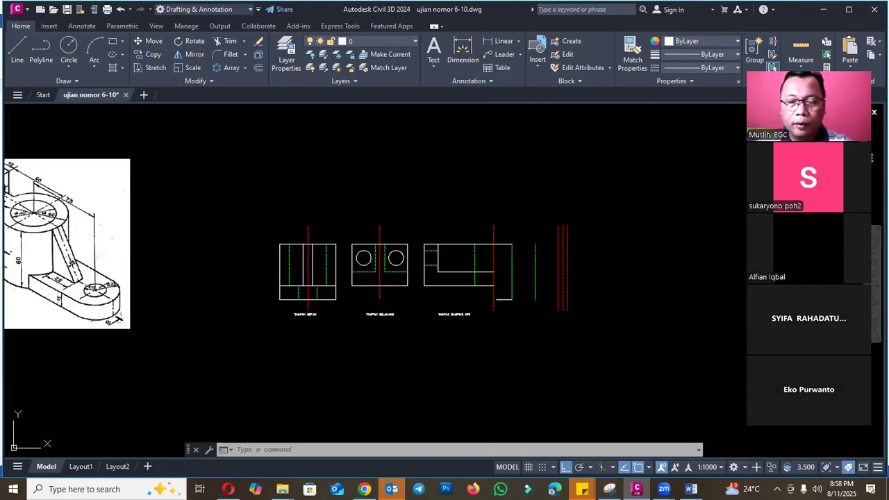
pyautogui.press('Escape')
pyautogui.write('c')
pyautogui.press('Return')
pyautogui.scroll(6, 584, 292)
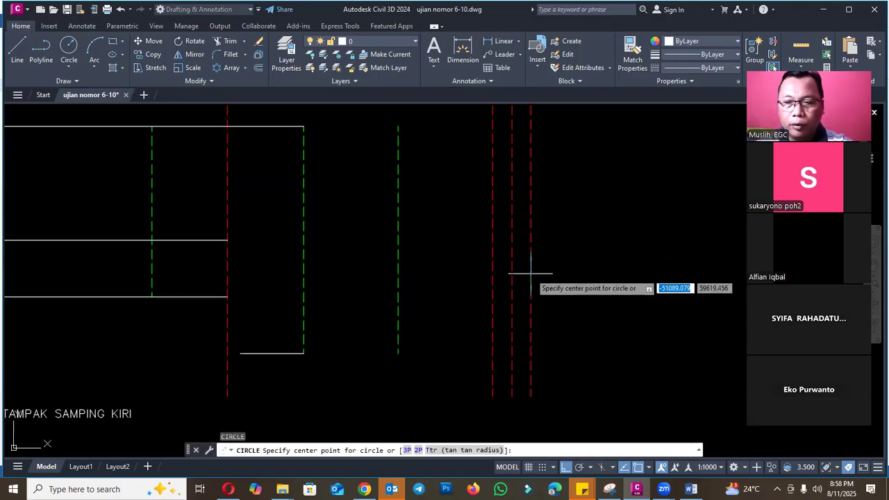
pyautogui.click(512, 262)
pyautogui.click(530, 259)
pyautogui.click(526, 254)
pyautogui.write('I')
pyautogui.press('Return')
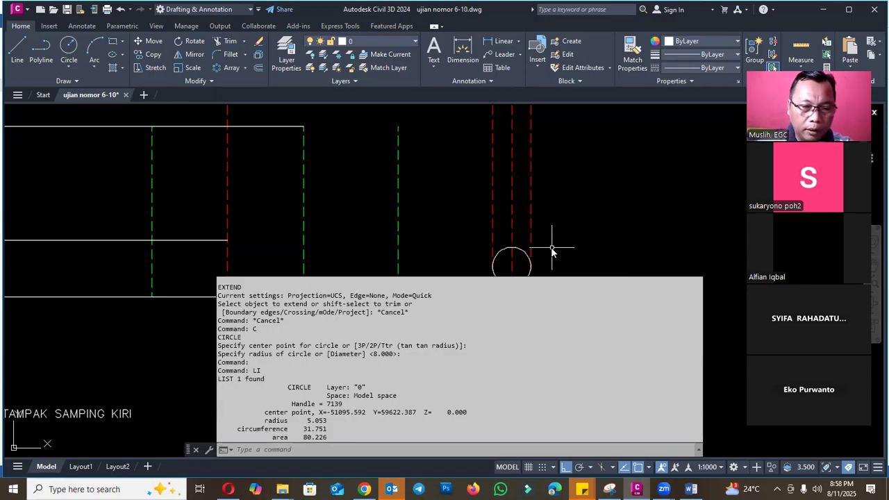
# - Offset each of the two lines flanking the arm's hole axis a further 5 mm outward
pyautogui.scroll(-5, 577, 257)
pyautogui.scroll(8, 132, 271)
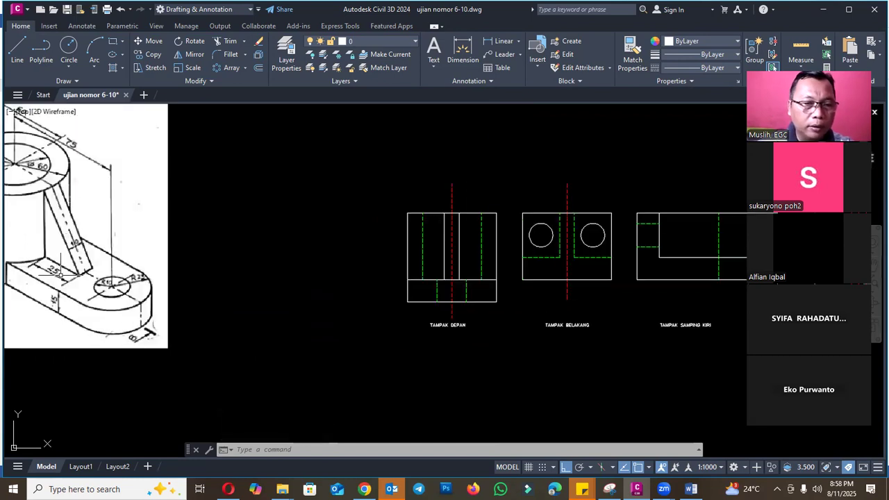
pyautogui.scroll(-5, 169, 263)
pyautogui.scroll(6, 417, 261)
pyautogui.press('Escape')
pyautogui.write('o')
pyautogui.press('Return')
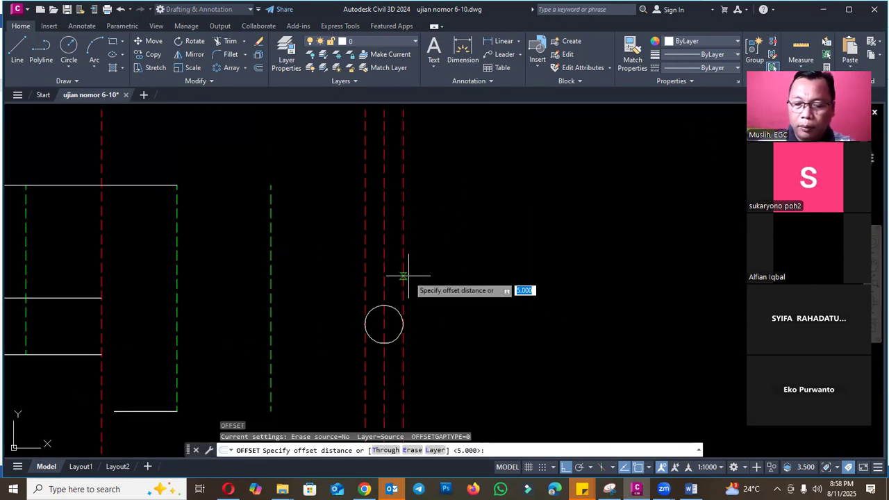
pyautogui.write('5')
pyautogui.press('Return')
pyautogui.click(365, 278)
pyautogui.click(346, 270)
pyautogui.click(406, 265)
pyautogui.click(413, 270)
pyautogui.press('Escape')
# - Erase the two inner offset lines closest to the arm's hole axis
pyautogui.click(403, 266)
pyautogui.click(402, 266)
pyautogui.write('e')
pyautogui.press('Return')
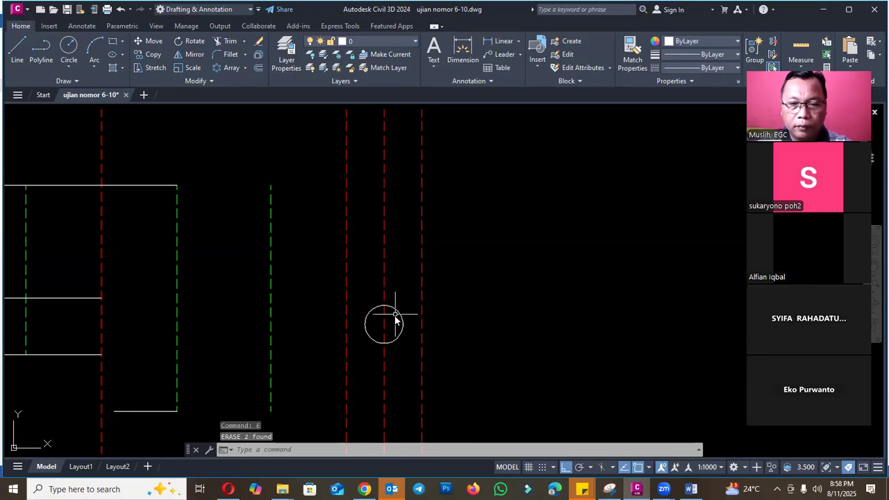
pyautogui.write('c')
pyautogui.press('Return')
pyautogui.click(384, 324)
pyautogui.press('Escape')
# - Draw a circle about 10 mm in radius on the hole axis out to the remaining offset line, and erase the smaller circle
pyautogui.press('Return')
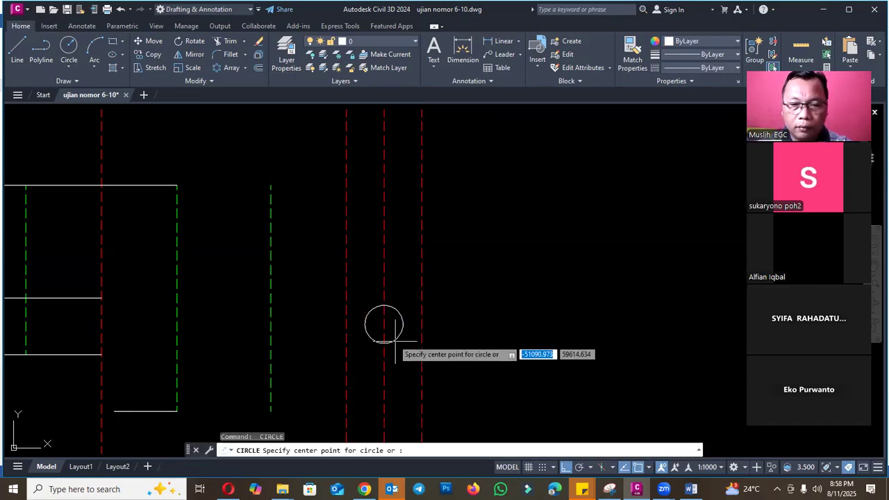
pyautogui.click(385, 362)
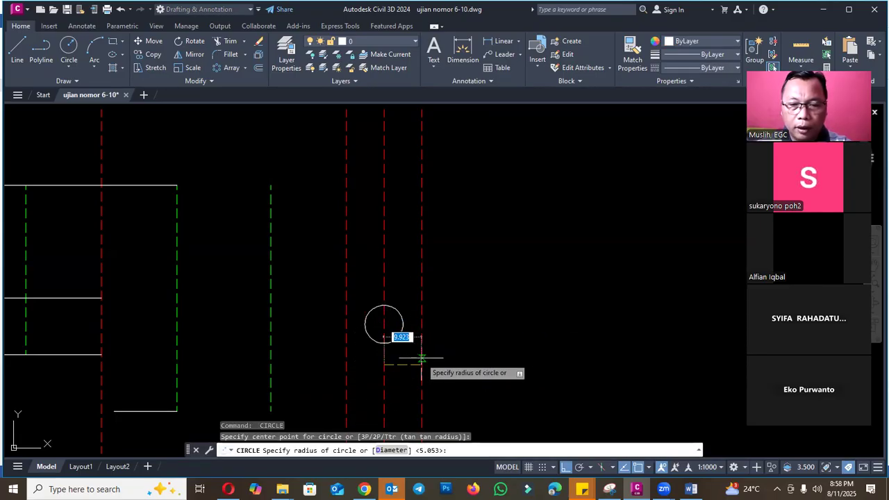
pyautogui.click(421, 358)
pyautogui.press('Escape')
pyautogui.click(405, 302)
pyautogui.click(395, 310)
pyautogui.write('e')
pyautogui.press('Return')
# - Draw a concentric circle with a 25 mm radius around the arm's hole circle
pyautogui.scroll(-4, 510, 298)
pyautogui.scroll(-2, 550, 304)
pyautogui.scroll(2, 223, 306)
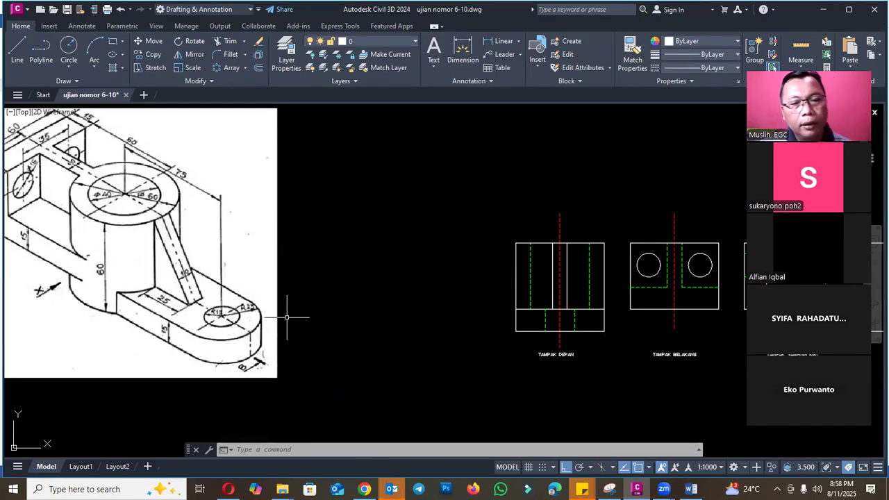
pyautogui.scroll(-3, 246, 307)
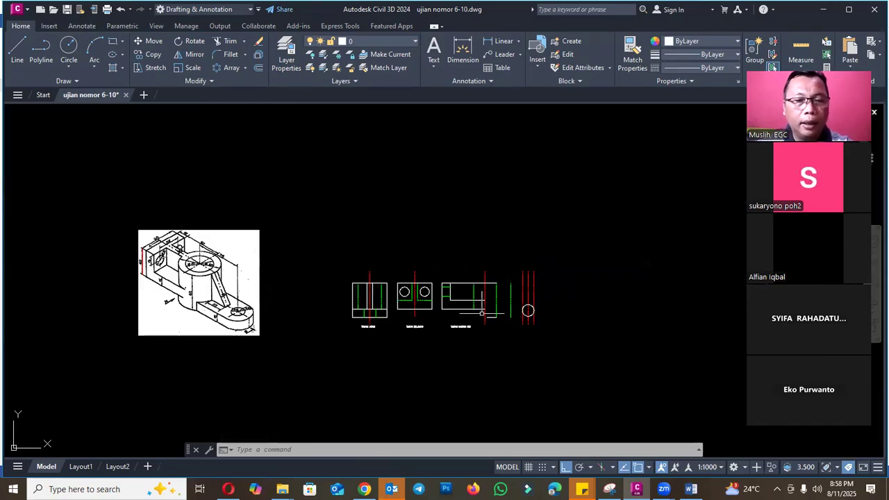
pyautogui.scroll(4, 550, 310)
pyautogui.write('c')
pyautogui.press('Return')
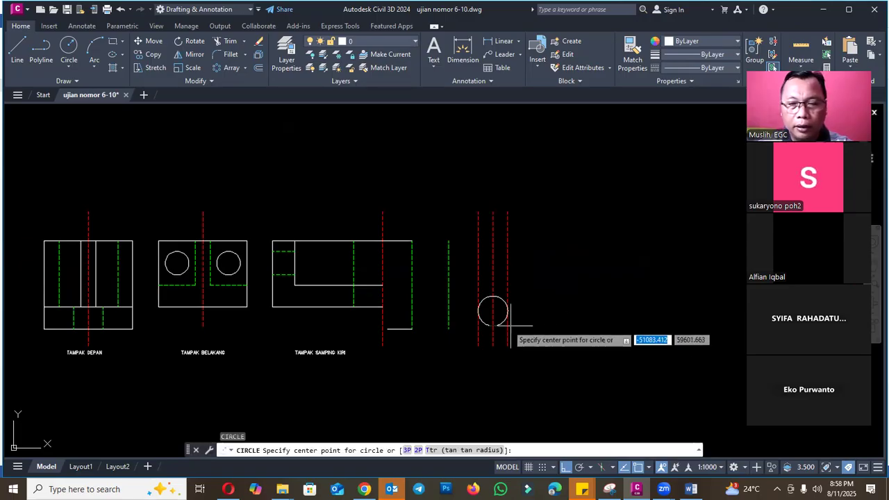
pyautogui.click(496, 315)
pyautogui.scroll(2, 517, 307)
pyautogui.write('25')
pyautogui.press('Return')
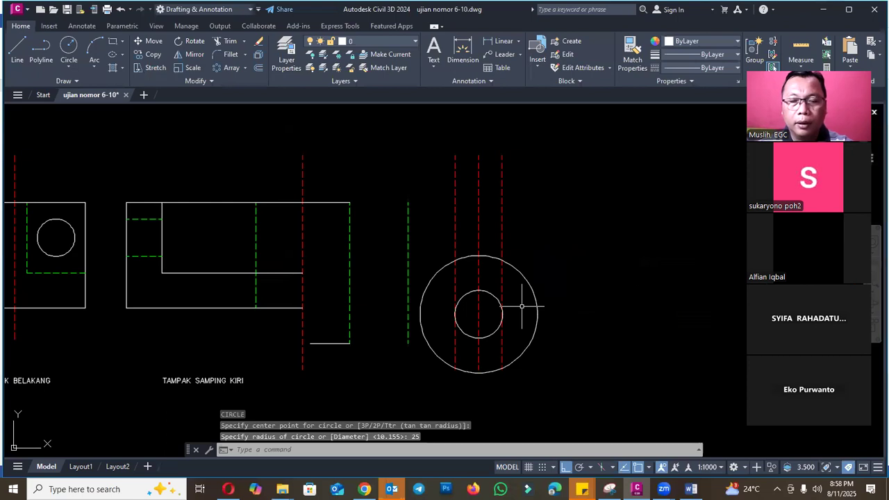
# - List the properties of the arm's outer circle to check its radius
pyautogui.click(530, 282)
pyautogui.write('L')
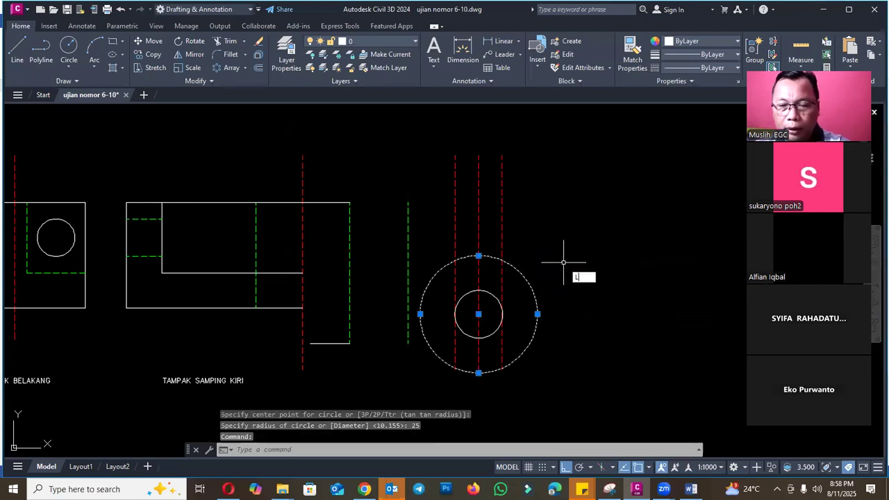
pyautogui.write('I')
pyautogui.press('Return')
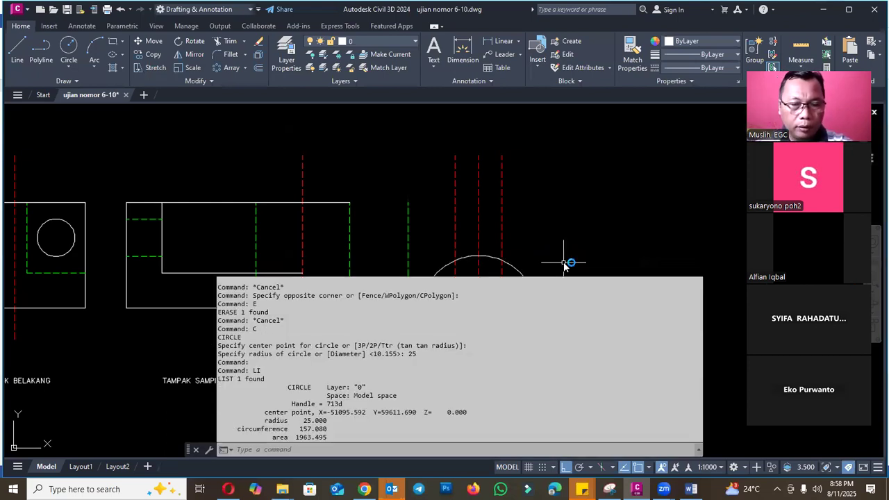
pyautogui.press('Escape')
pyautogui.press('Escape')
pyautogui.scroll(-3, 589, 269)
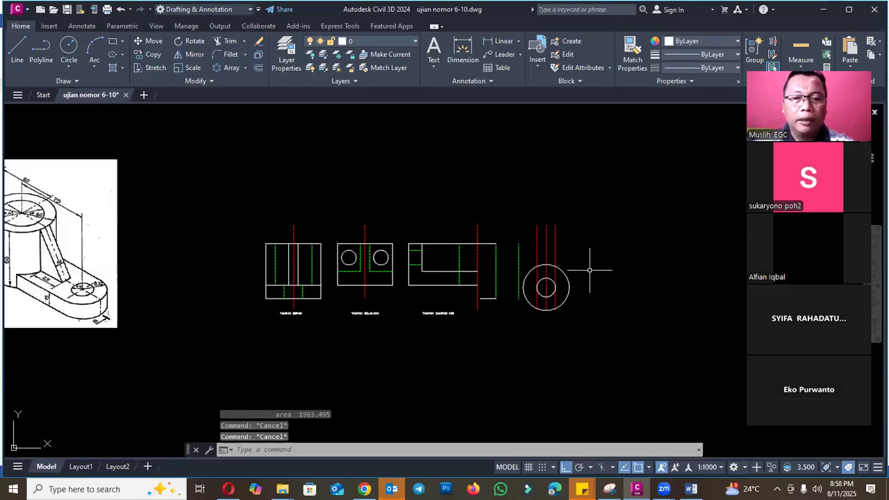
pyautogui.write('pl')
pyautogui.press('Return')
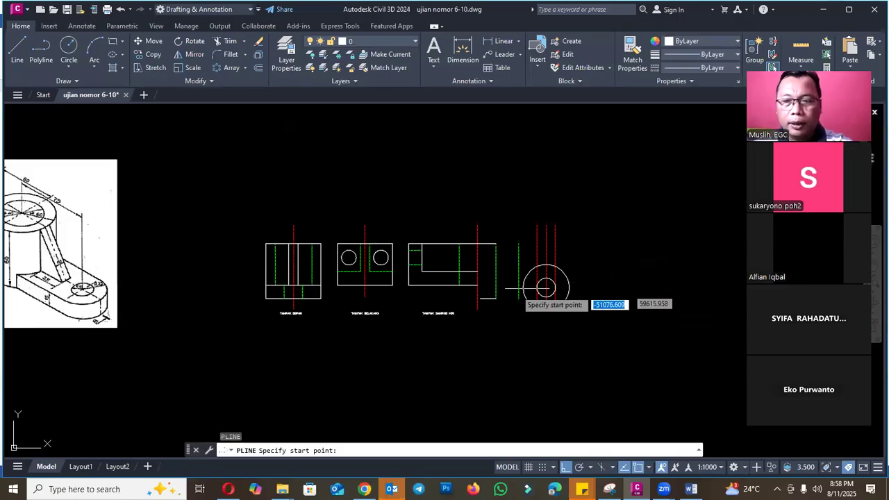
pyautogui.scroll(2, 500, 294)
pyautogui.press('Escape')
# - Erase the short base segment between the cylinder centerline and the far hidden bore line in the left side view
pyautogui.click(483, 303)
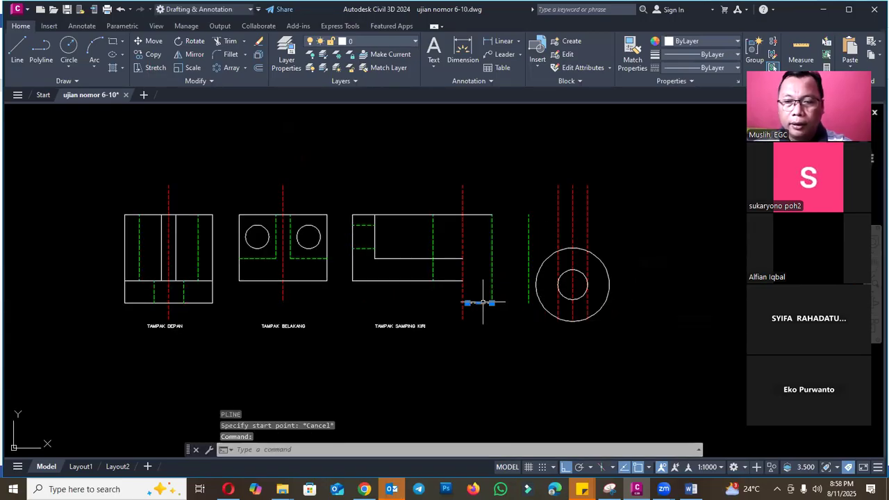
pyautogui.write('e')
pyautogui.press('Return')
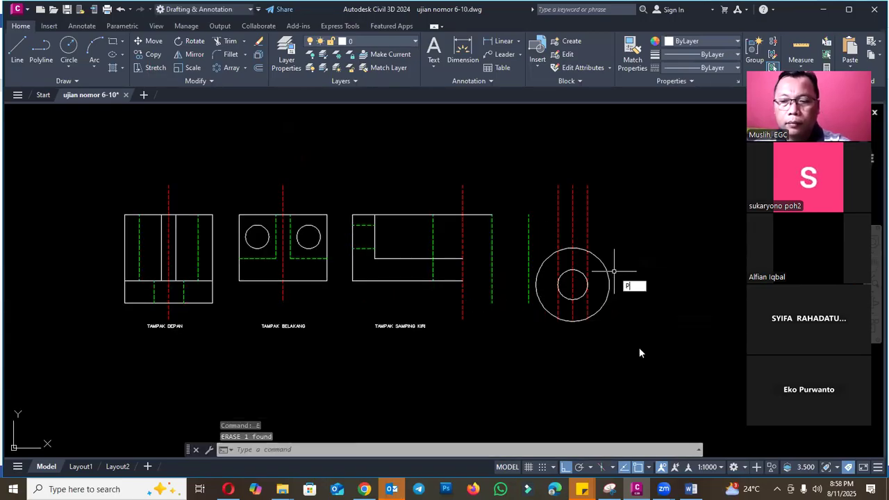
pyautogui.press('Escape')
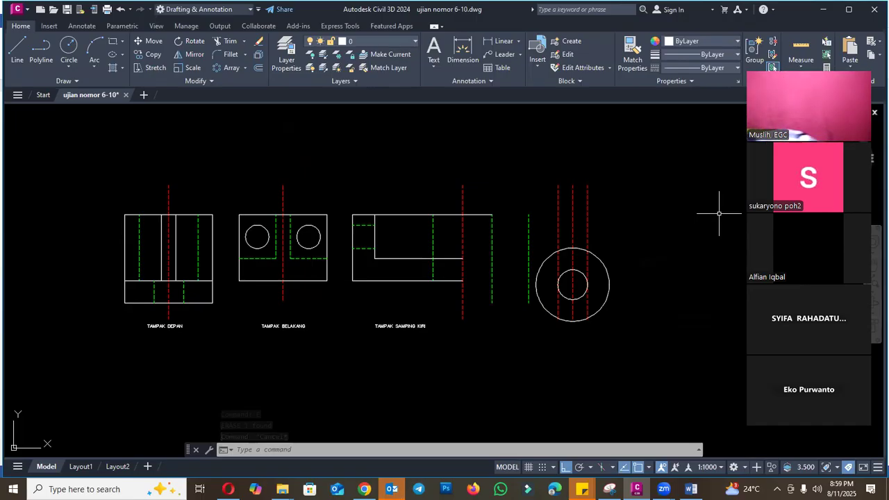
pyautogui.press('Escape')
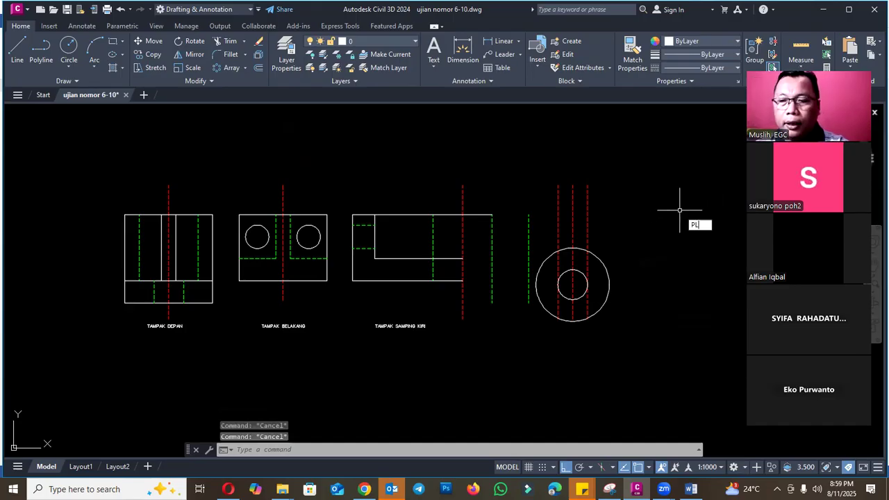
# - Draw a vertical polyline about 115 mm long upward from the outer circle's far quadrant to mark the arm's end
pyautogui.write('PL')
pyautogui.press('Return')
pyautogui.scroll(4, 615, 285)
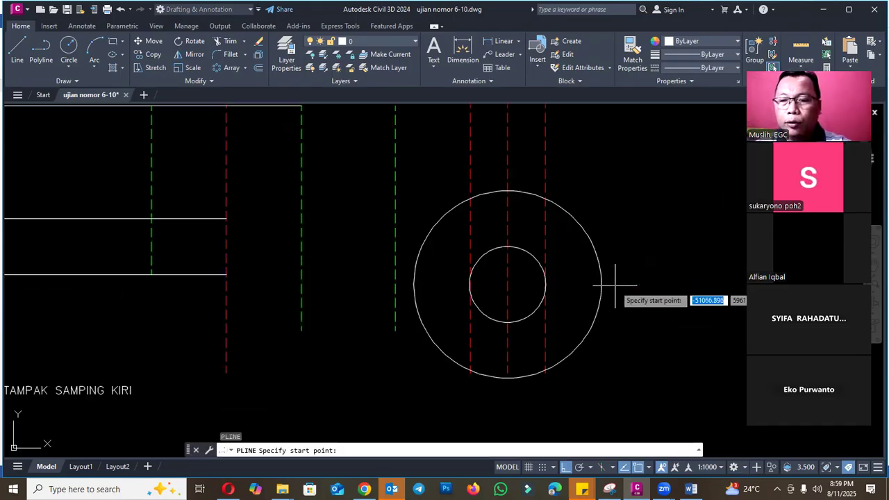
pyautogui.scroll(2, 615, 285)
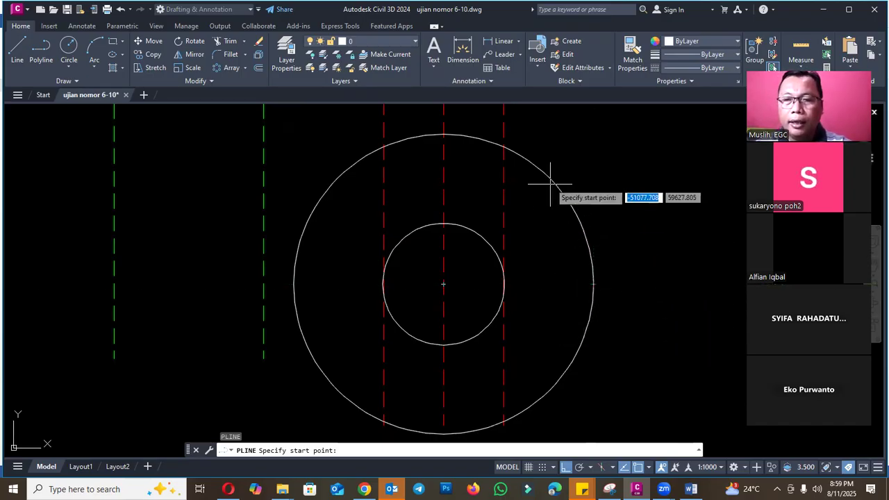
pyautogui.click(594, 284)
pyautogui.scroll(-6, 594, 292)
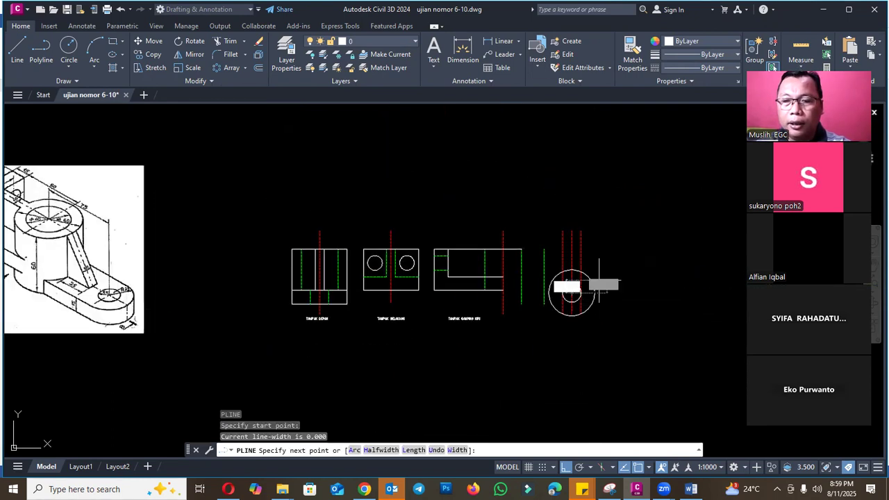
pyautogui.click(603, 188)
pyautogui.press('Escape')
# - Erase the 25 mm radius circle around the arm's hole circle
pyautogui.scroll(3, 591, 294)
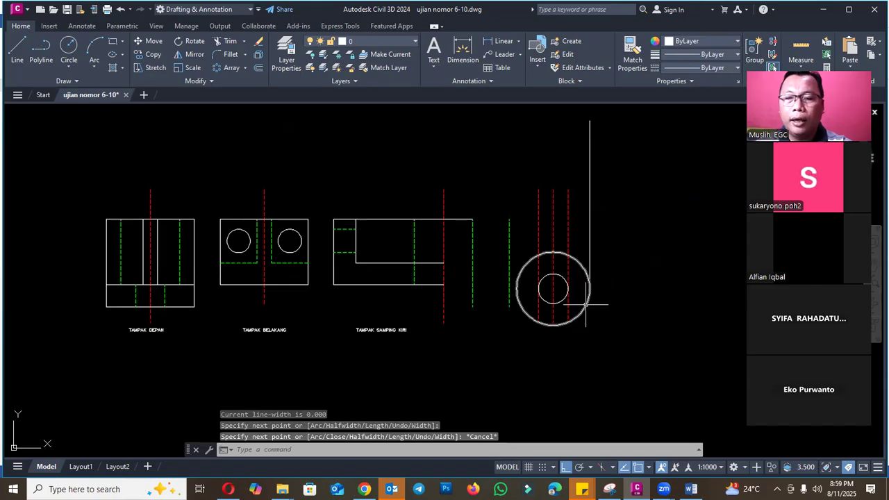
pyautogui.click(585, 304)
pyautogui.write('e')
pyautogui.press('Return')
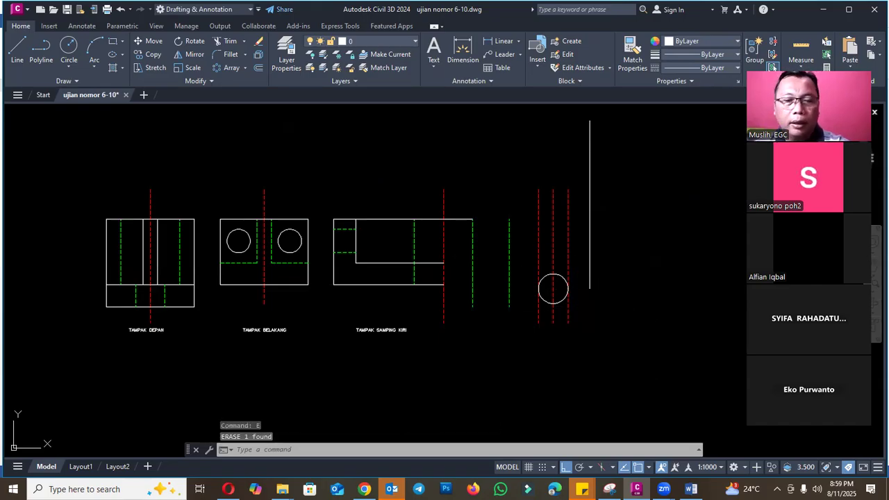
# - Project the front view's base edge as a horizontal polyline across the left side view, past the arm's end line
pyautogui.write('pl')
pyautogui.press('Return')
pyautogui.click(190, 309)
pyautogui.click(670, 303)
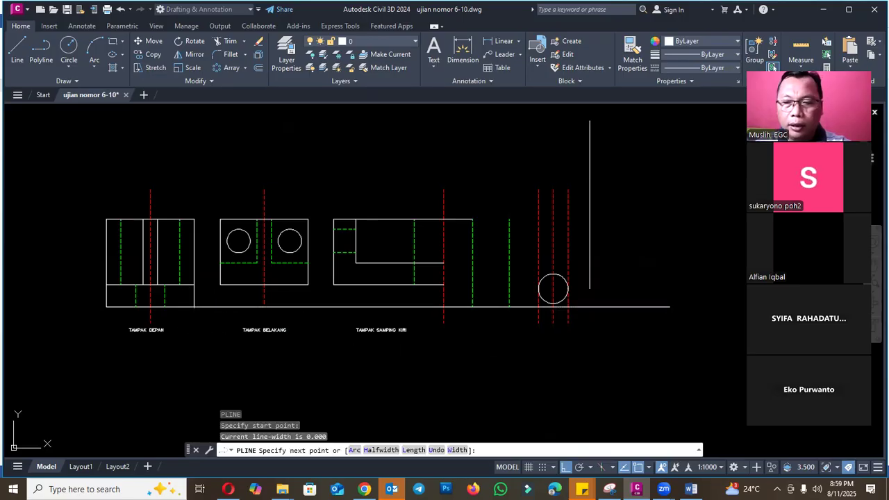
pyautogui.press('Escape')
# - Join the arm's vertical end line and the projected base edge in a sharp corner with a zero-radius Fillet
pyautogui.write('f')
pyautogui.press('Return')
pyautogui.click(590, 291)
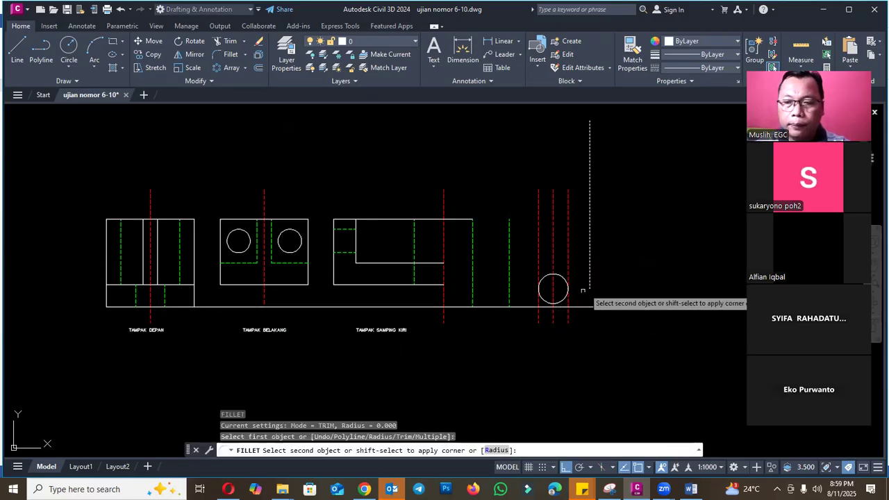
pyautogui.click(574, 307)
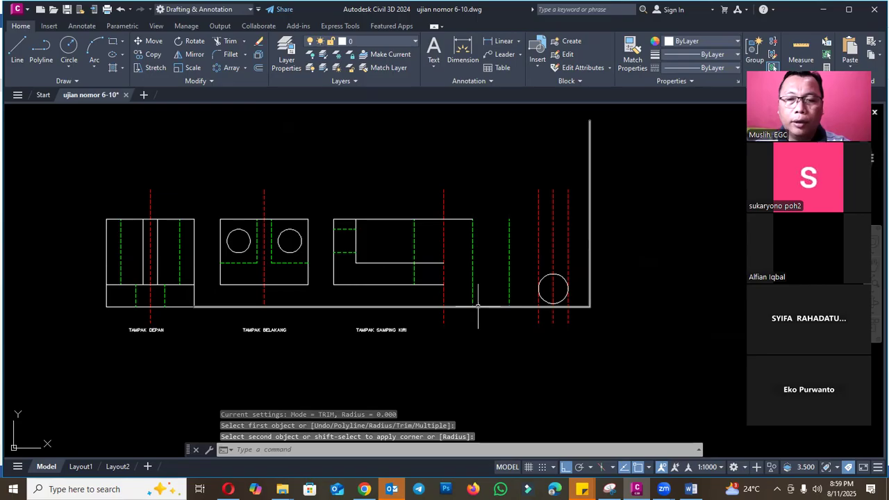
# - Trim the projected base edge between the front view and the cylinder centerline of the left side view
pyautogui.scroll(2, 479, 298)
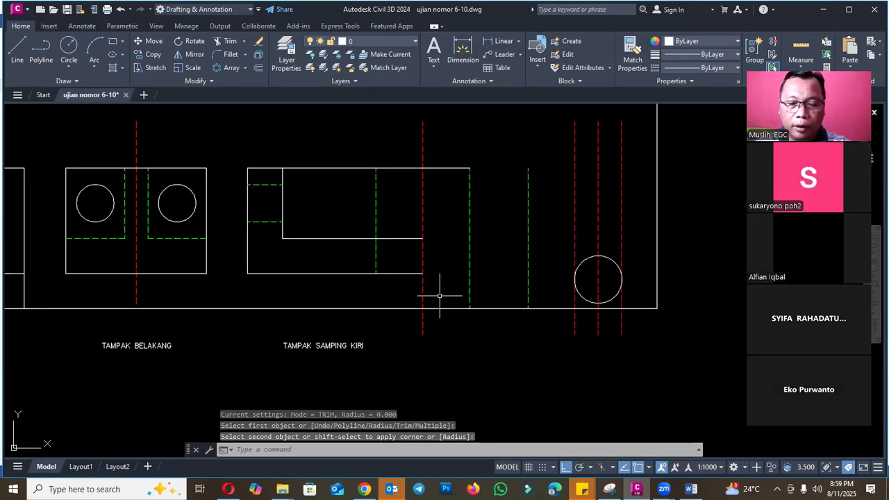
pyautogui.write('tr')
pyautogui.press('Return')
pyautogui.click(405, 309)
pyautogui.scroll(-2, 453, 290)
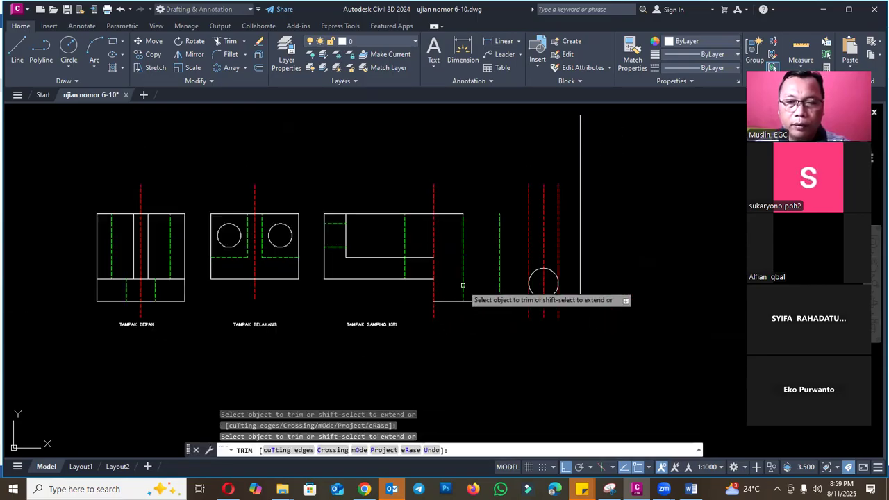
pyautogui.scroll(-4, 519, 267)
pyautogui.press('Escape')
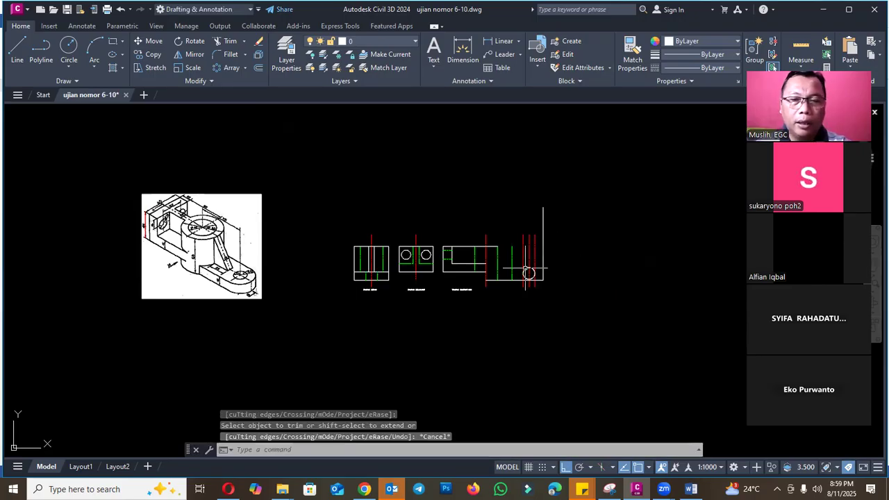
# - Draw a vertical polyline downward from the foot of the near hidden bore line, past the base edge level
pyautogui.scroll(2, 248, 275)
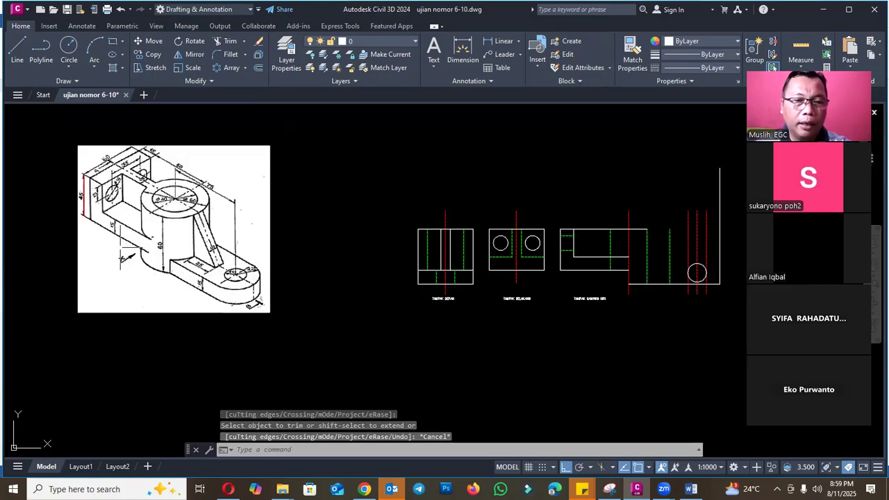
pyautogui.scroll(4, 681, 287)
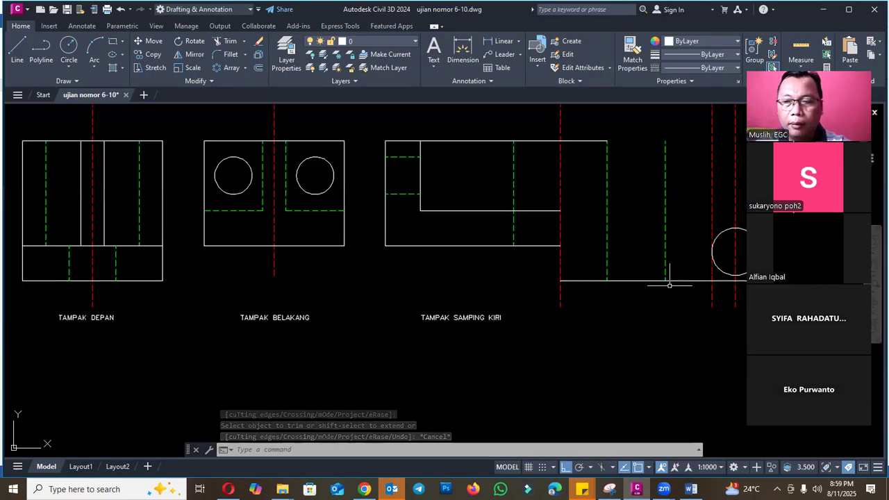
pyautogui.write('pl')
pyautogui.press('Return')
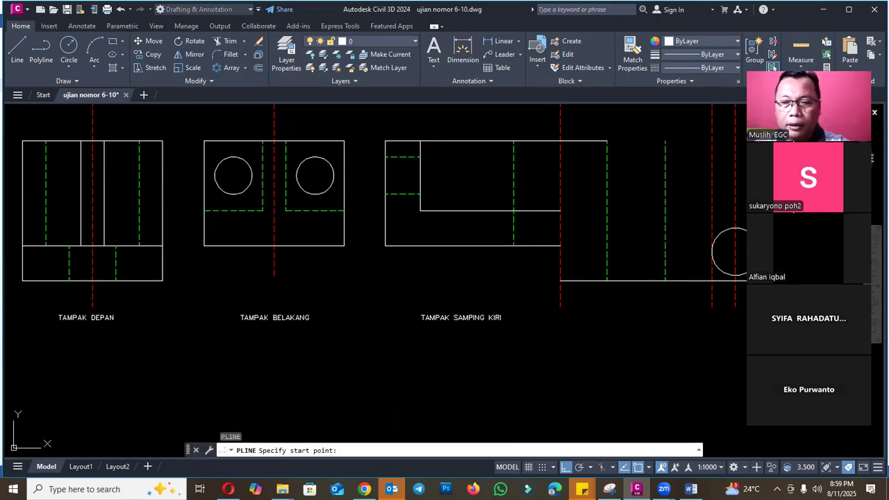
pyautogui.click(529, 293)
pyautogui.click(529, 294)
pyautogui.press('Escape')
# - Fillet the base edge and the short vertical line below the near bore line into a sharp corner
pyautogui.write('f')
pyautogui.press('Return')
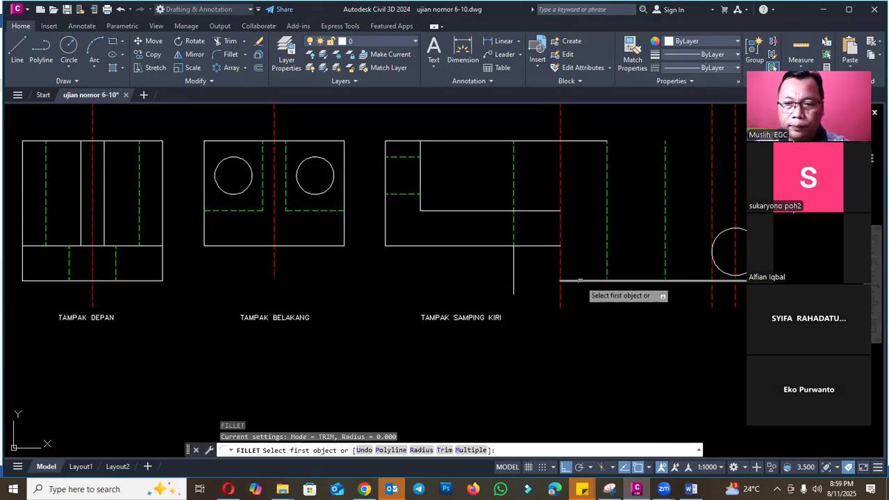
pyautogui.click(580, 280)
pyautogui.click(521, 273)
pyautogui.press('Escape')
pyautogui.scroll(-4, 599, 292)
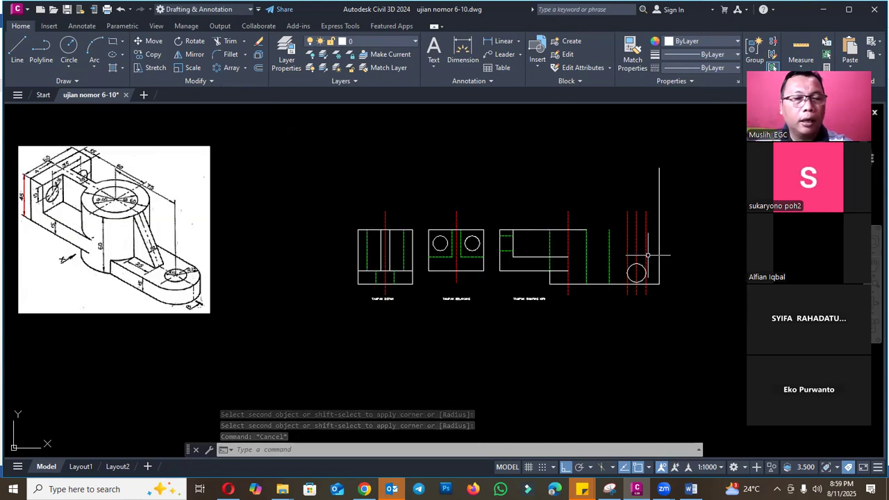
pyautogui.write('PL')
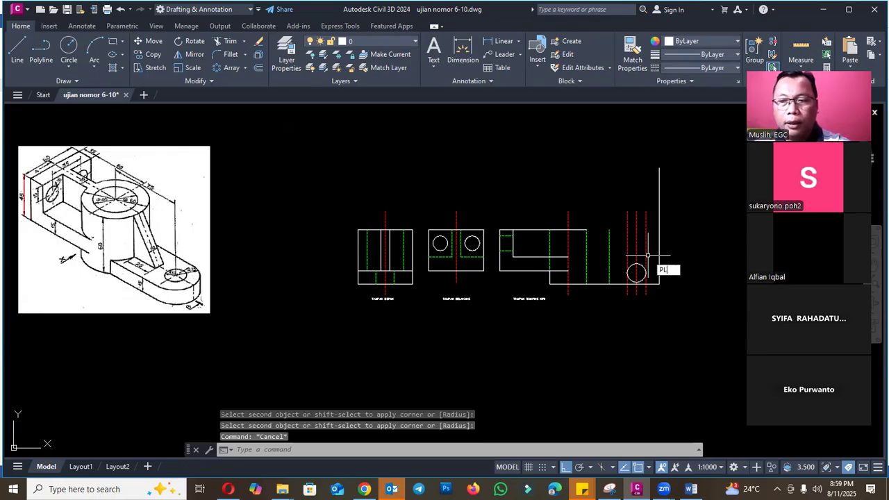
pyautogui.press('Escape')
pyautogui.press('Escape')
# - Erase the arm's hole circle between the red construction lines in the left side view
pyautogui.scroll(2, 653, 264)
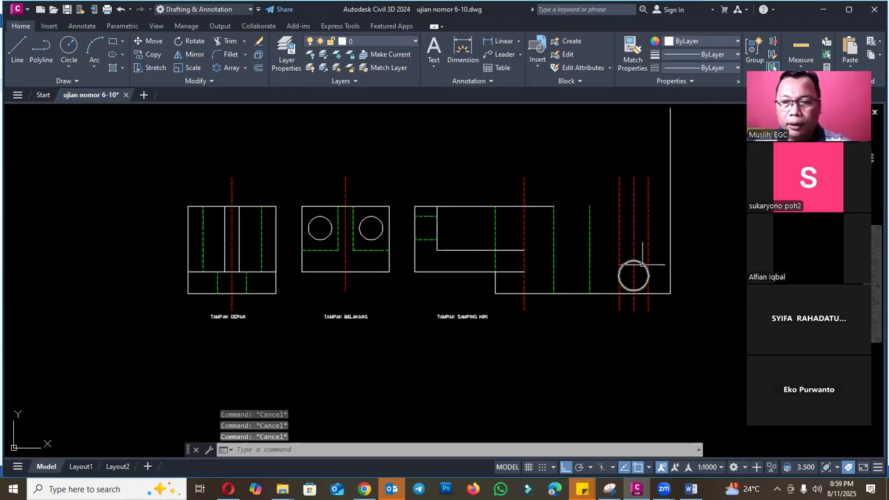
pyautogui.click(643, 264)
pyautogui.write('E')
pyautogui.press('Return')
# - Extend the left side view's lower outline edge across to the arm's vertical end line as the arm's upper edge
pyautogui.write('E')
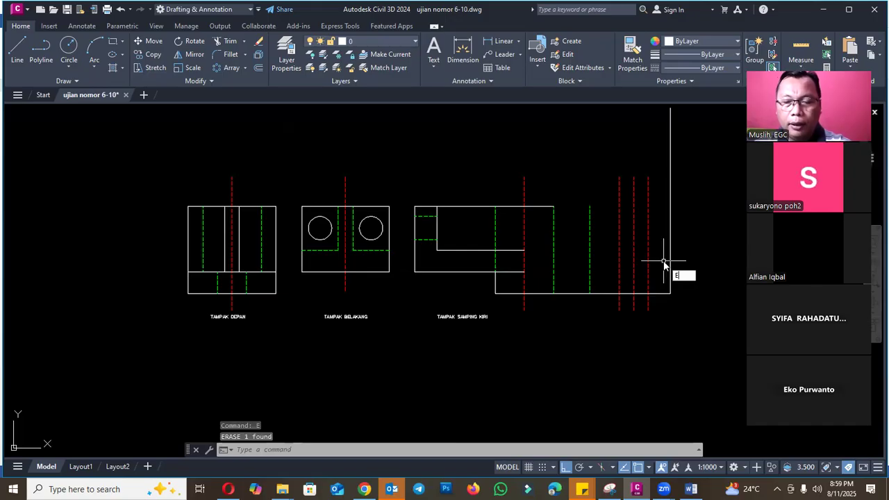
pyautogui.write('X')
pyautogui.press('Return')
pyautogui.click(544, 272)
pyautogui.click(573, 272)
pyautogui.click(612, 272)
pyautogui.click(628, 272)
pyautogui.click(644, 272)
pyautogui.press('Escape')
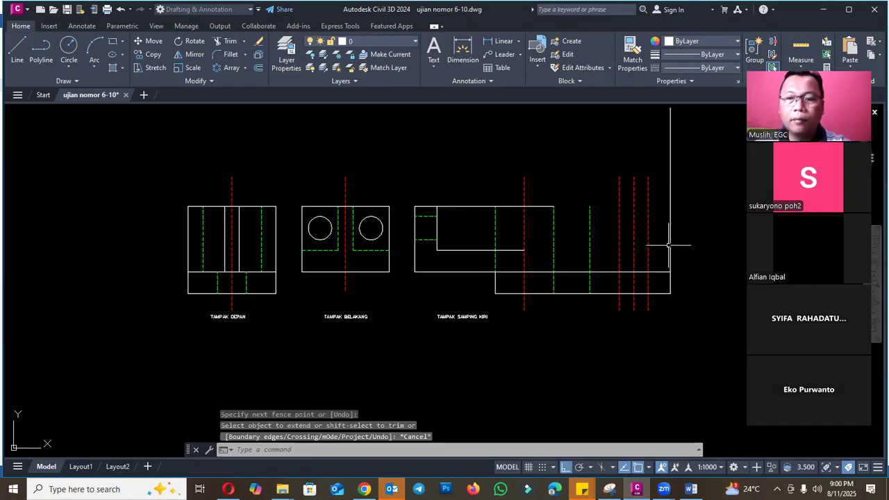
# - Draw the sloped rib edge from the upper outline's end at the far bore line to the next hidden line's intersection with the arm's upper edge
pyautogui.scroll(-1, 592, 291)
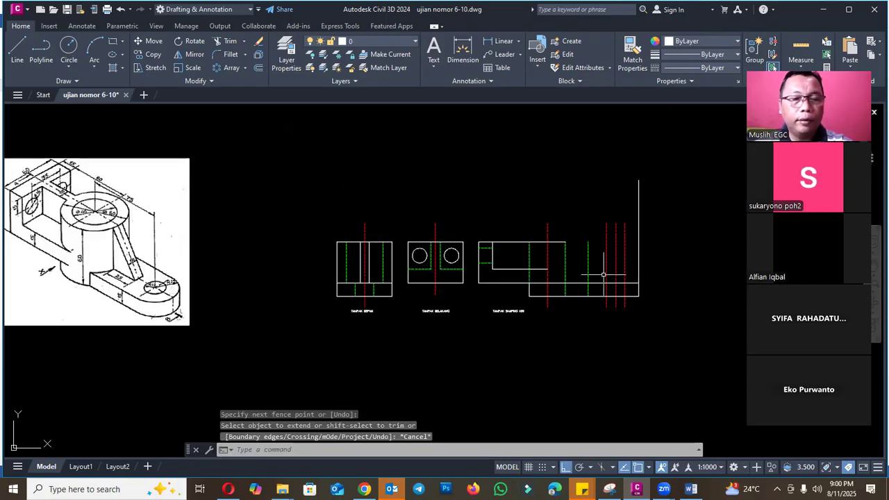
pyautogui.write('PL')
pyautogui.press('Return')
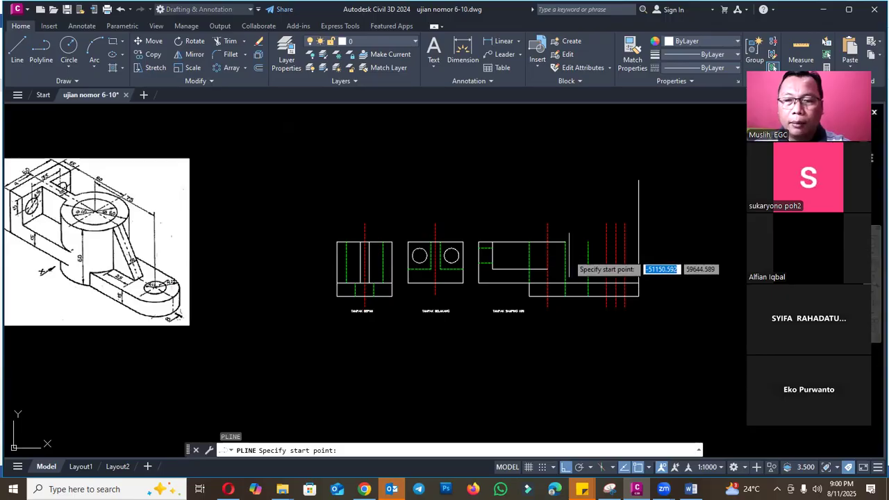
pyautogui.scroll(2, 578, 255)
pyautogui.click(563, 234)
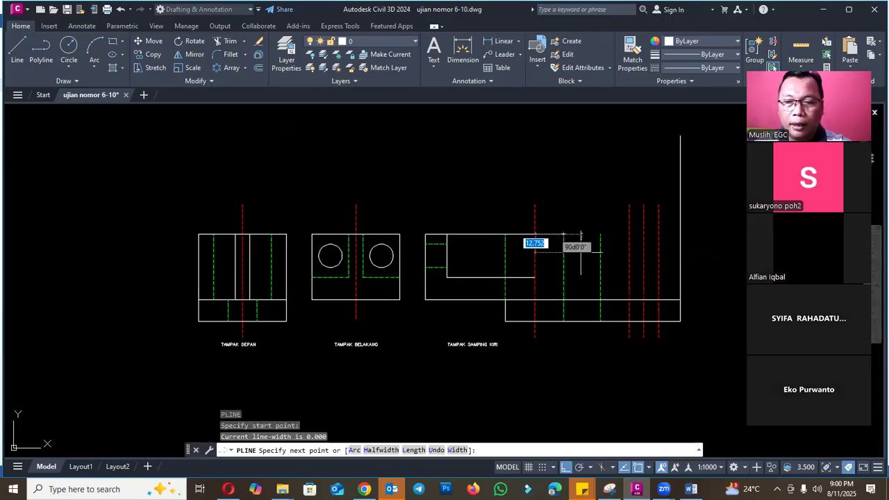
pyautogui.click(602, 299)
pyautogui.press('Escape')
# - Check the cylinder diameters in the reference image and measure from the near hidden bore line to the cylinder centerline
pyautogui.scroll(-2, 598, 236)
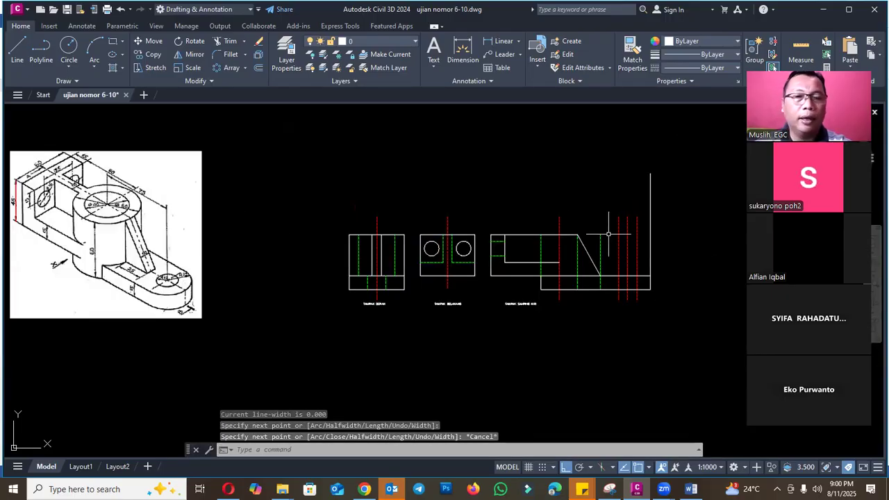
pyautogui.scroll(7, 103, 187)
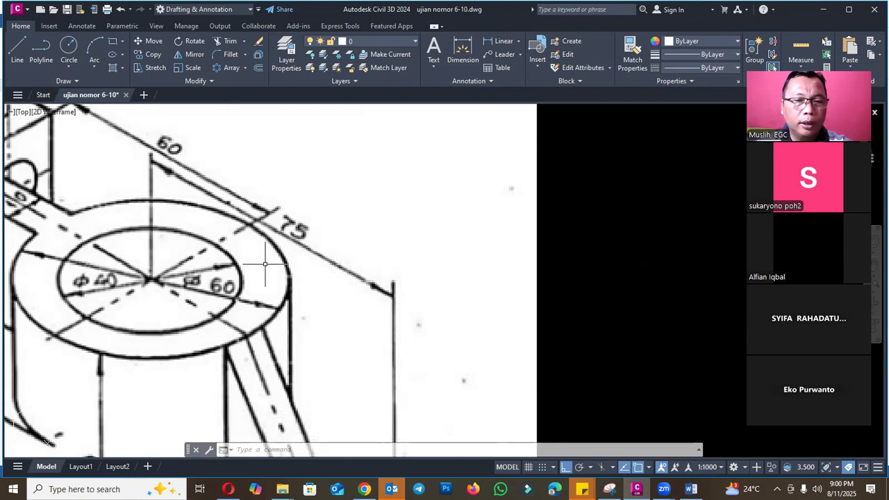
pyautogui.scroll(-6, 254, 265)
pyautogui.scroll(4, 493, 296)
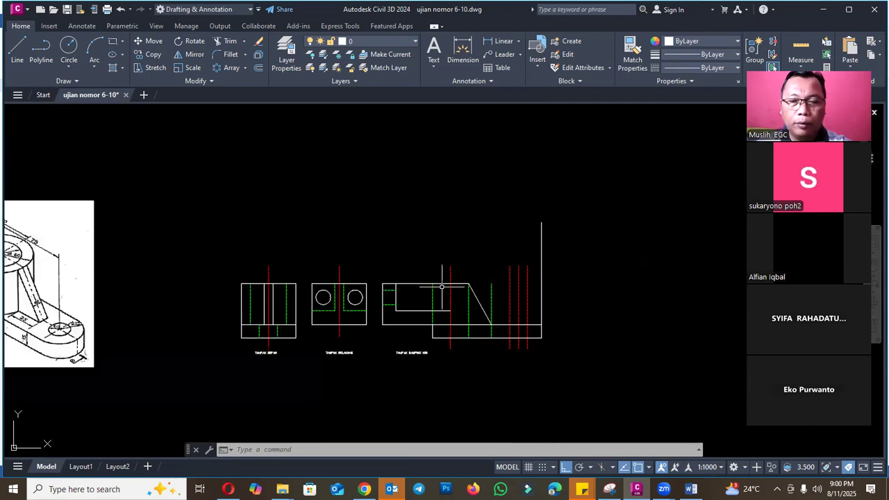
pyautogui.scroll(2, 431, 288)
pyautogui.press('Escape')
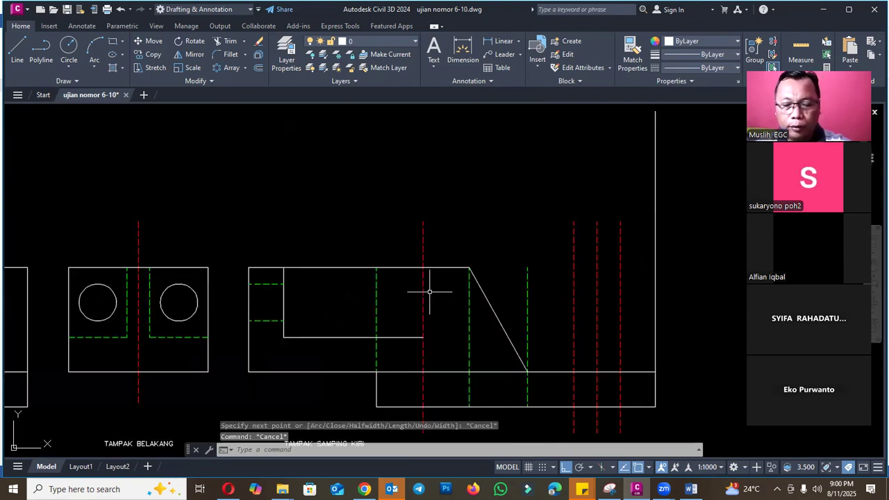
pyautogui.write('DI')
pyautogui.press('Return')
pyautogui.click(376, 291)
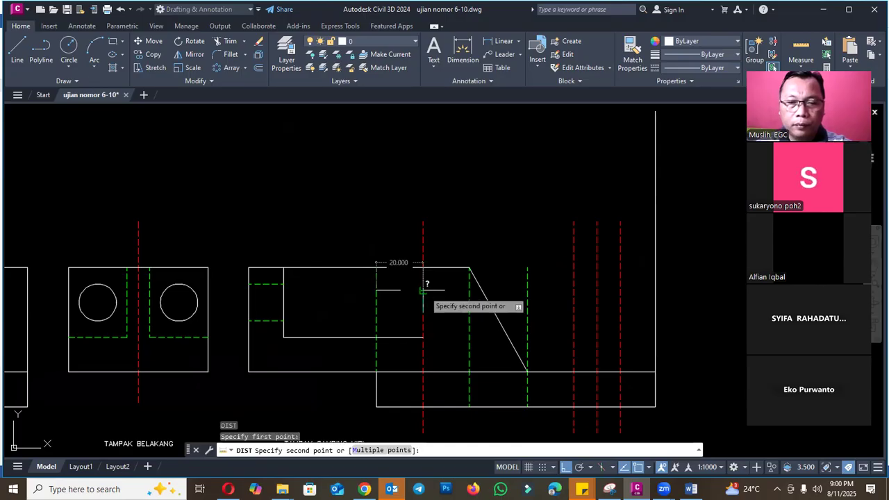
pyautogui.press('Escape')
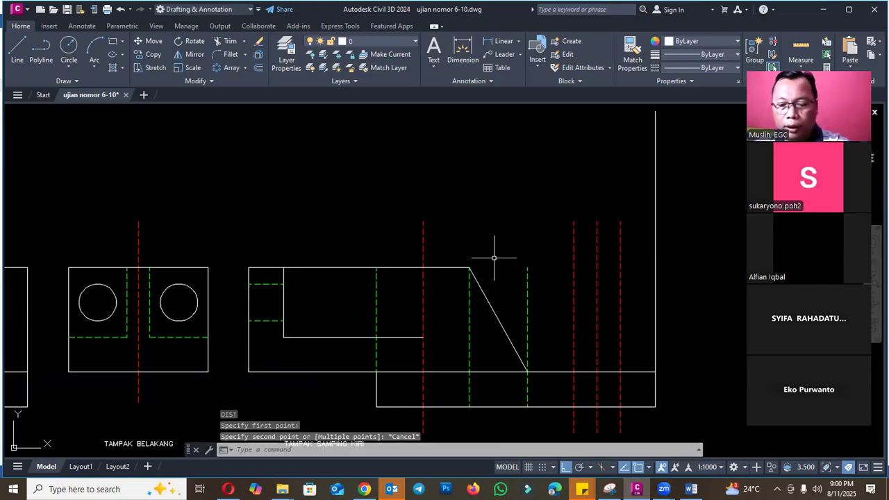
pyautogui.write('O')
pyautogui.press('Return')
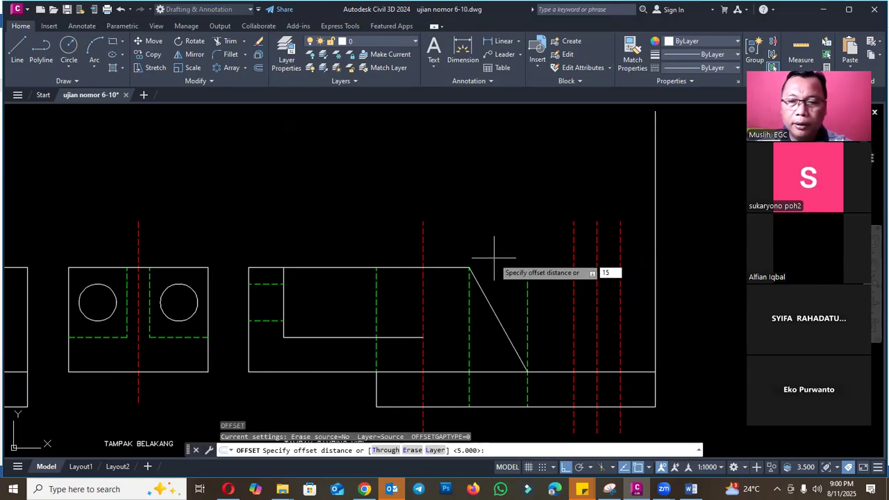
pyautogui.write('15')
pyautogui.press('Return')
pyautogui.press('Escape')
# - Offset the left side view's cylinder centerline 30 mm to both sides to mark the cylinder's outer edges
pyautogui.scroll(-6, 306, 269)
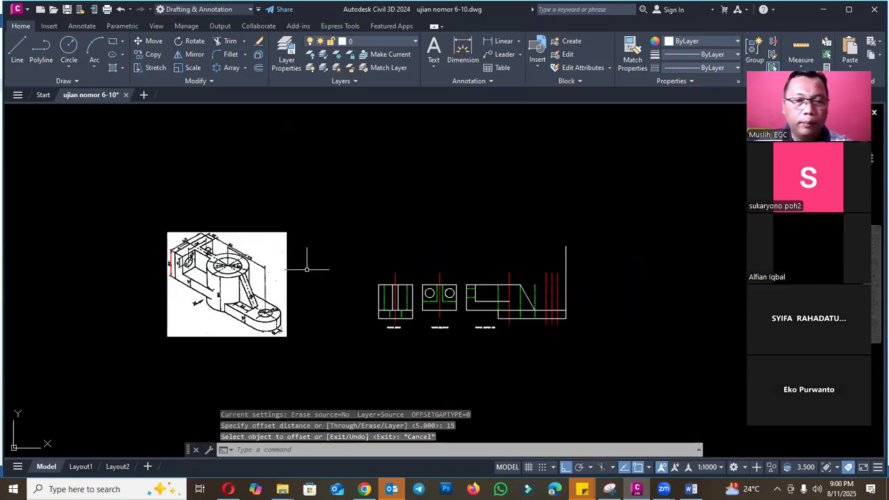
pyautogui.scroll(6, 220, 262)
pyautogui.scroll(-6, 263, 247)
pyautogui.scroll(6, 441, 258)
pyautogui.press('Return')
pyautogui.write('30')
pyautogui.press('Return')
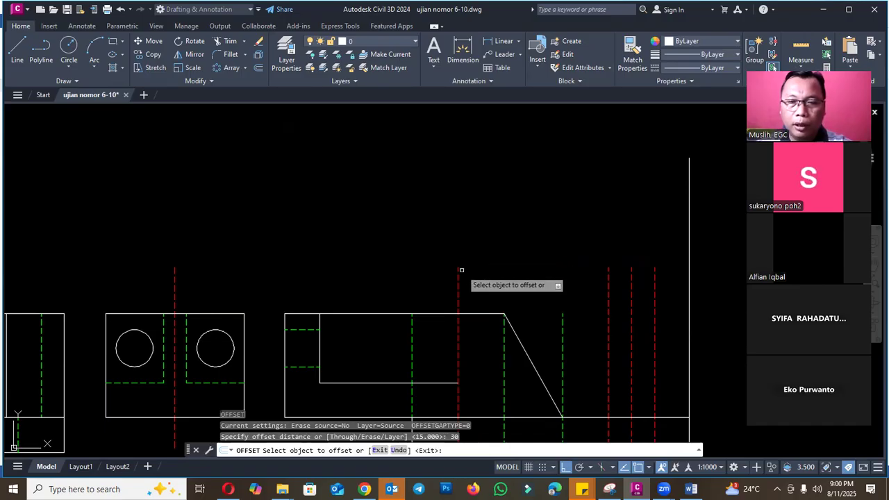
pyautogui.click(458, 272)
pyautogui.click(410, 271)
pyautogui.click(459, 278)
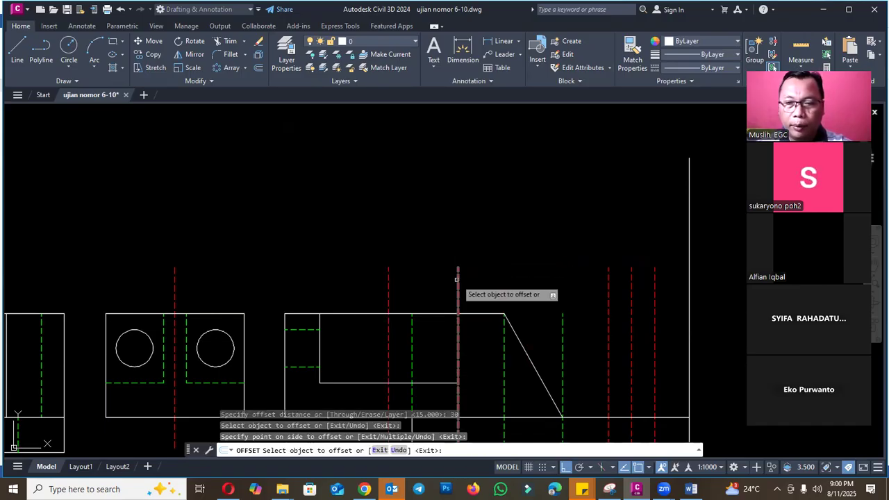
pyautogui.click(526, 221)
pyautogui.scroll(-3, 486, 278)
pyautogui.scroll(4, 516, 298)
pyautogui.press('Escape')
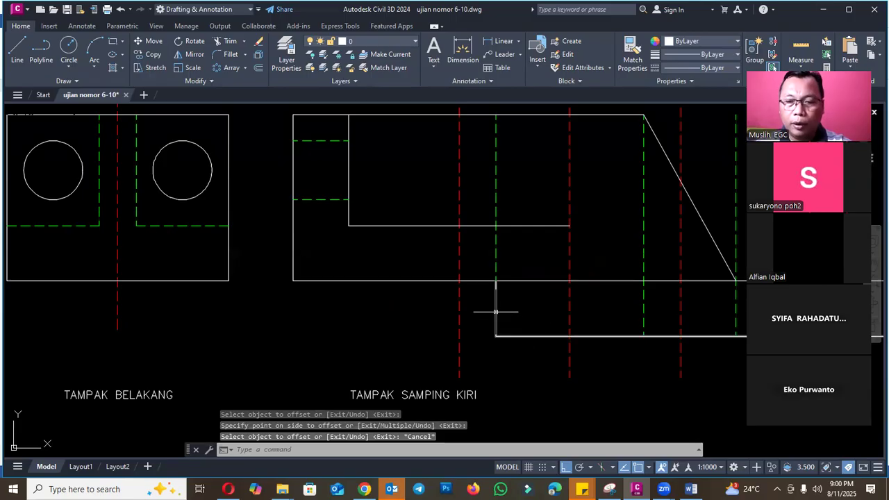
# - Stretch the near end of the lower base outline 10 mm outward to the 30 mm offset line, leaving the bore line out
pyautogui.click(496, 312)
pyautogui.write('s')
pyautogui.press('Return')
pyautogui.click(516, 357)
pyautogui.click(483, 272)
pyautogui.press('Return')
pyautogui.click(516, 260)
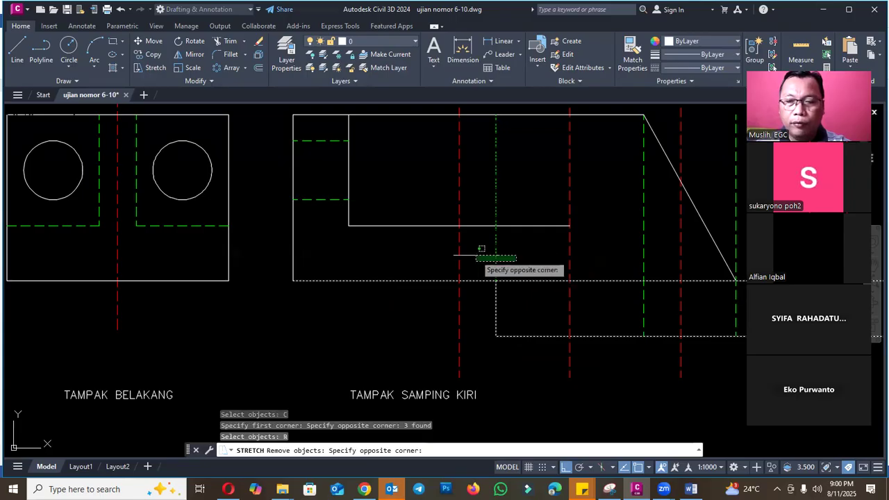
pyautogui.click(477, 254)
pyautogui.click(519, 266)
pyautogui.click(508, 292)
pyautogui.press('Return')
pyautogui.click(497, 280)
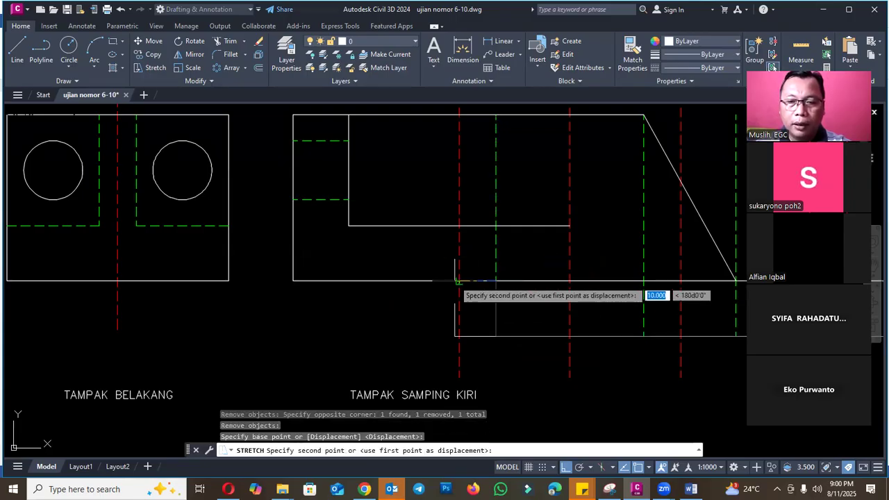
pyautogui.click(455, 281)
pyautogui.scroll(-4, 455, 291)
pyautogui.press('Escape')
# - Erase the near 30 mm offset line at the base outline's stretched end
pyautogui.click(455, 319)
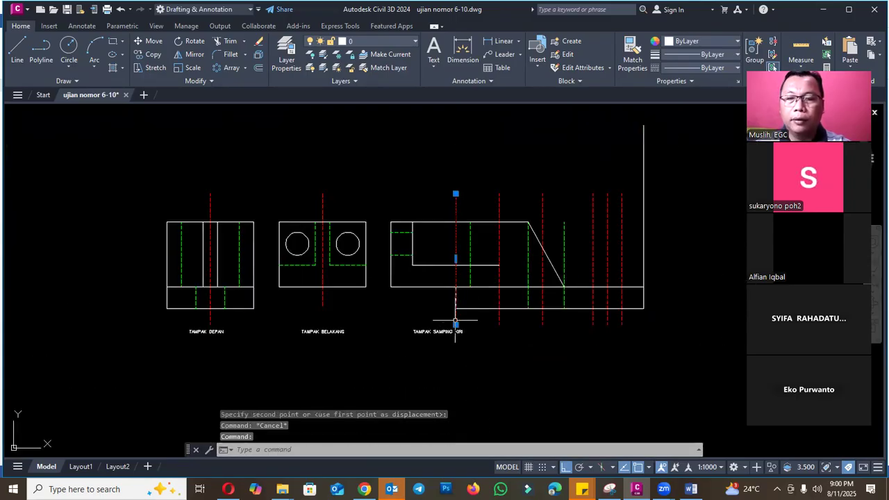
pyautogui.write('e')
pyautogui.press('Return')
pyautogui.scroll(-3, 522, 305)
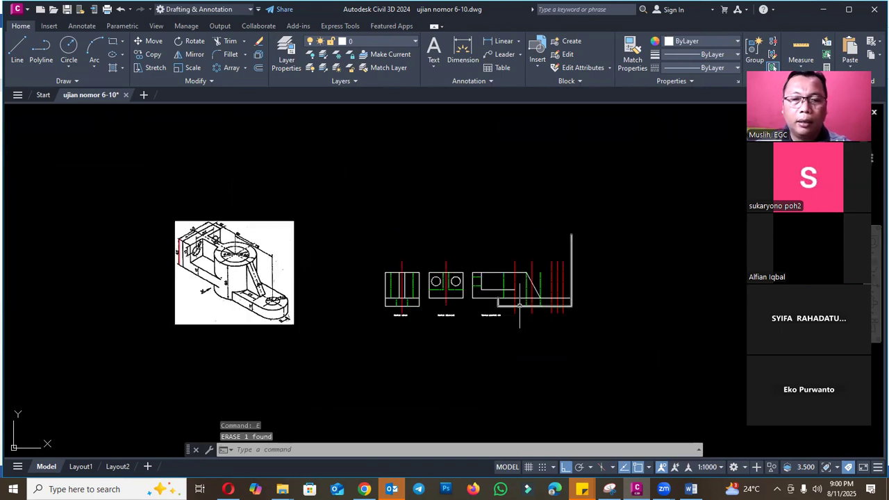
pyautogui.scroll(2, 526, 298)
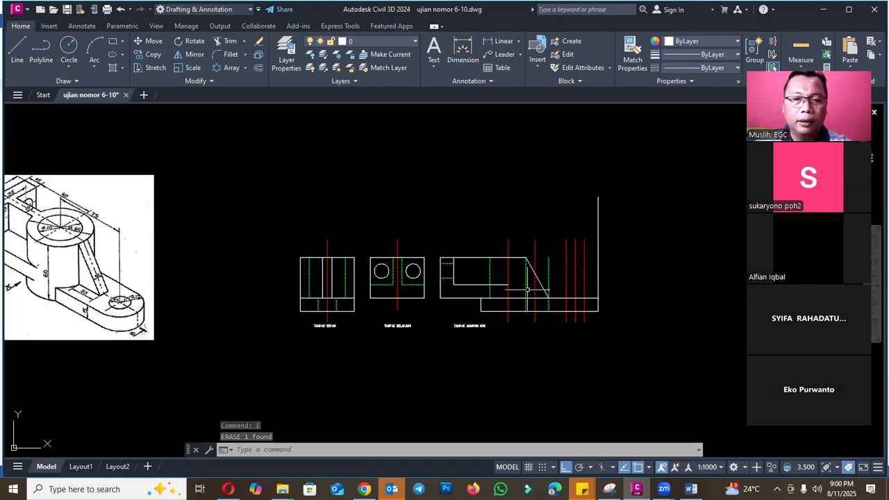
pyautogui.write('tr')
pyautogui.press('Return')
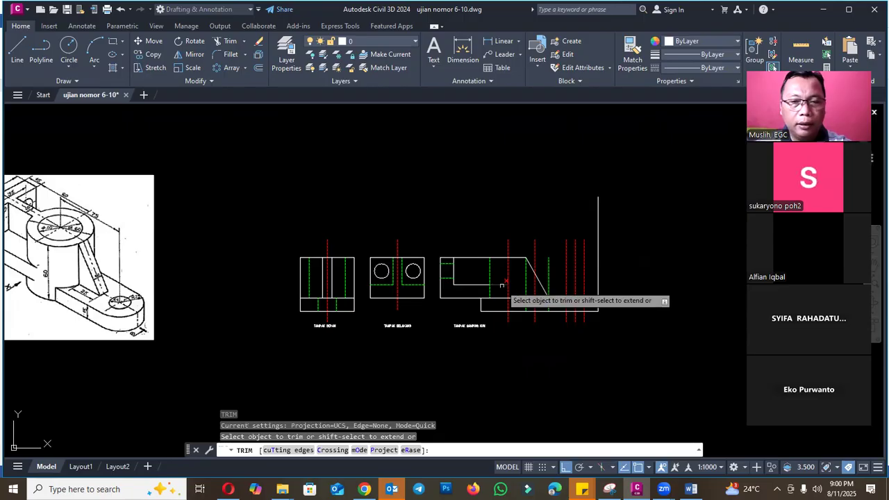
pyautogui.press('Escape')
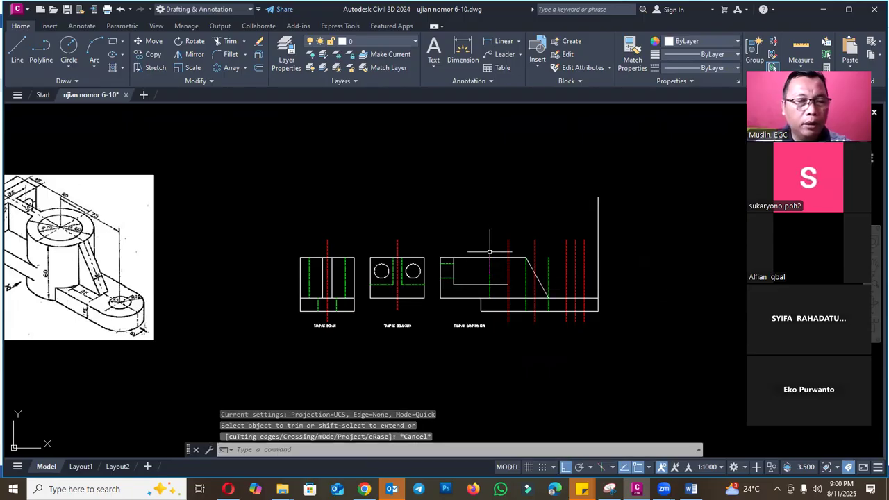
# - Draw the cylinder's near outer edge above the base's end up to the top edge, with its lower end on the fork's inner horizontal line
pyautogui.write('PL')
pyautogui.press('Return')
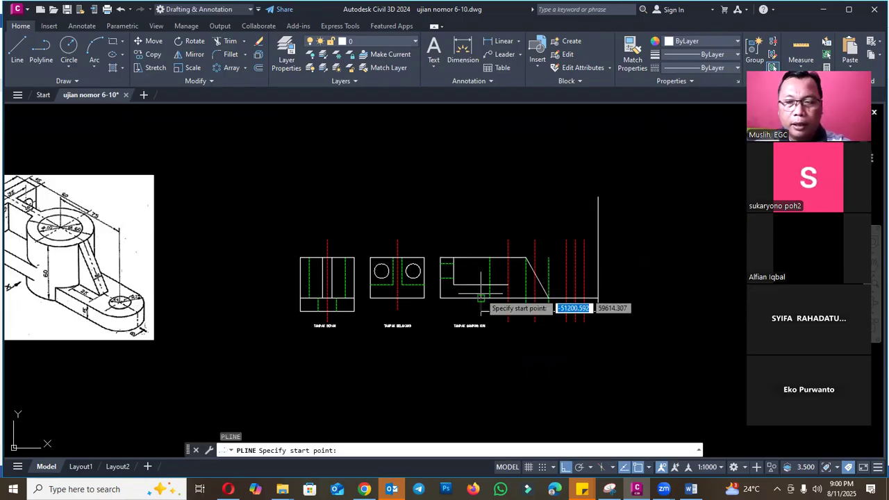
pyautogui.click(481, 298)
pyautogui.click(481, 258)
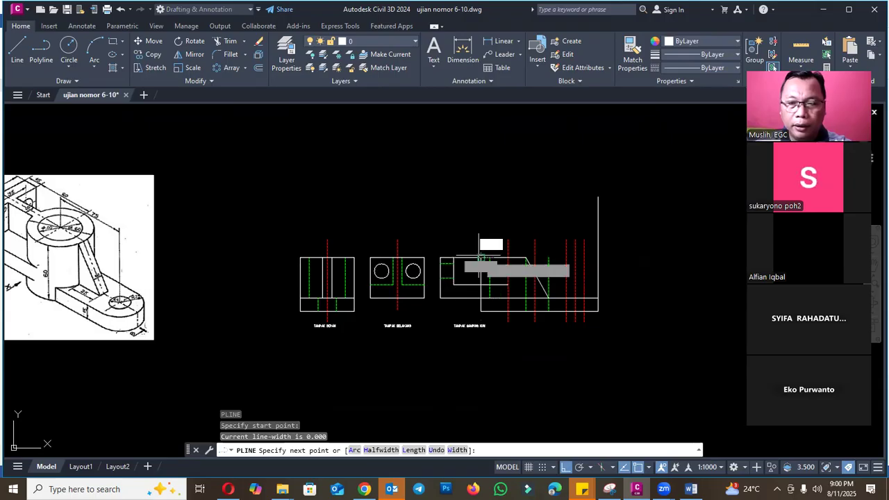
pyautogui.scroll(4, 481, 269)
pyautogui.press('Escape')
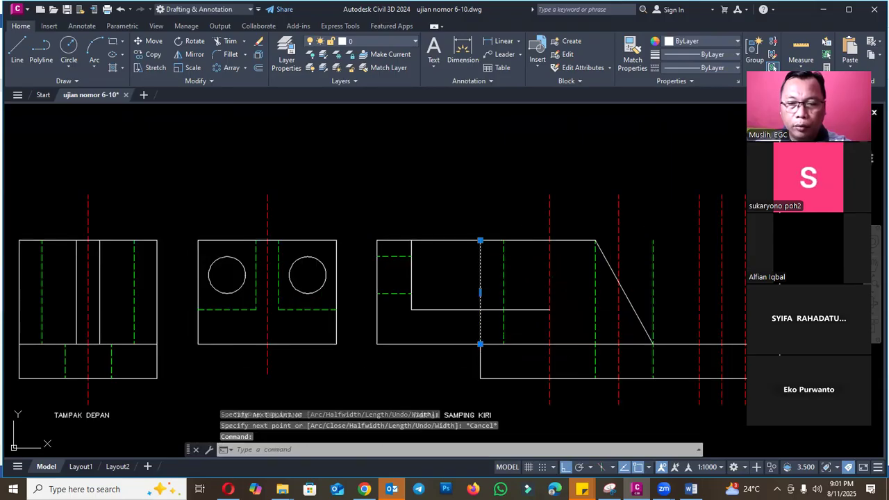
pyautogui.click(480, 293)
pyautogui.press('Escape')
pyautogui.scroll(-2, 528, 205)
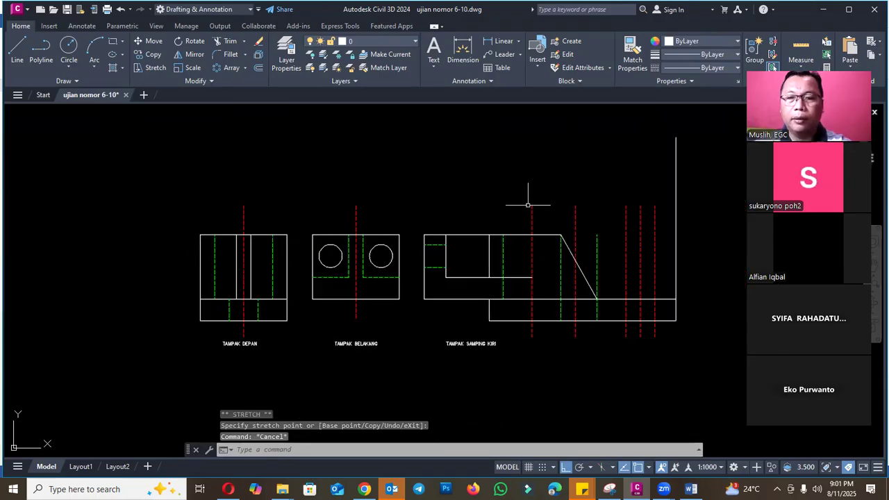
# - Mirror the cylinder's near outer edge about the cylinder centerline in the left side view, keeping the source line
pyautogui.scroll(-2, 547, 278)
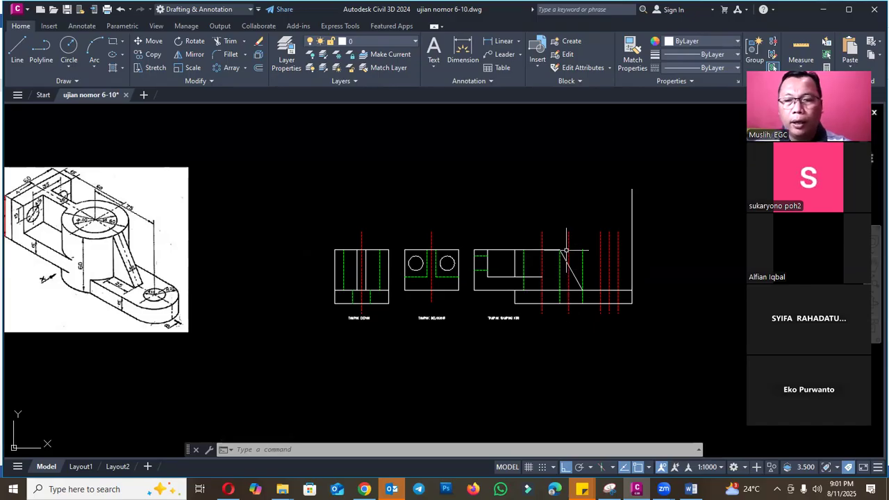
pyautogui.scroll(2, 566, 252)
pyautogui.write('i')
pyautogui.press('Return')
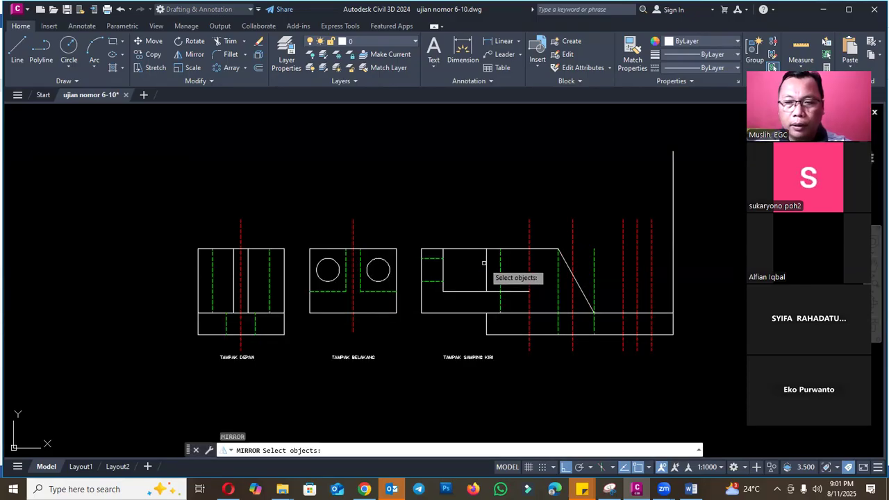
pyautogui.click(487, 264)
pyautogui.press('Return')
pyautogui.click(529, 249)
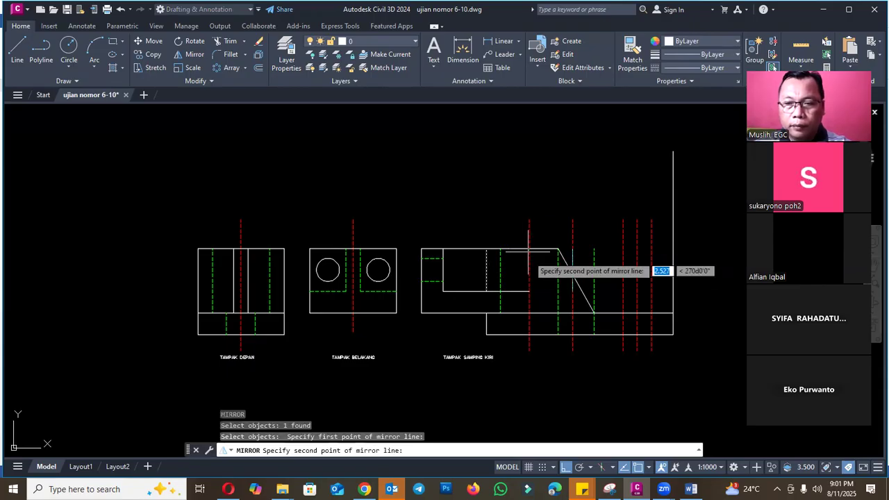
pyautogui.click(528, 266)
pyautogui.press('Return')
pyautogui.press('Escape')
# - Stretch the rib line's upper end to the top of the cylinder's far outer edge and extend the view's top edge to meet it
pyautogui.click(564, 259)
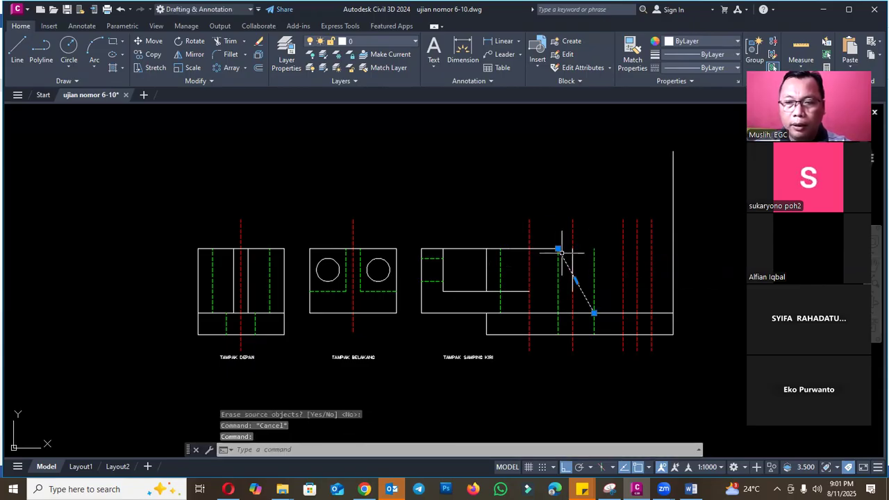
pyautogui.click(559, 249)
pyautogui.press('Down')
pyautogui.press('Escape')
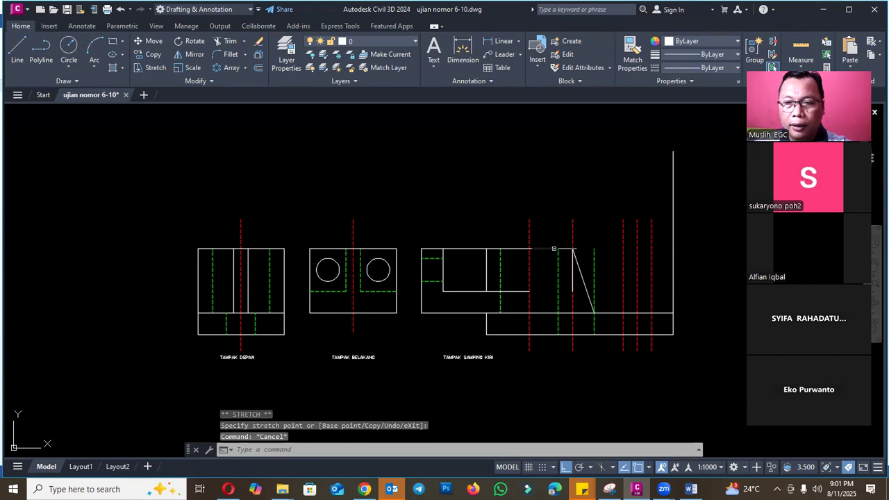
pyautogui.press('Return')
pyautogui.click(549, 249)
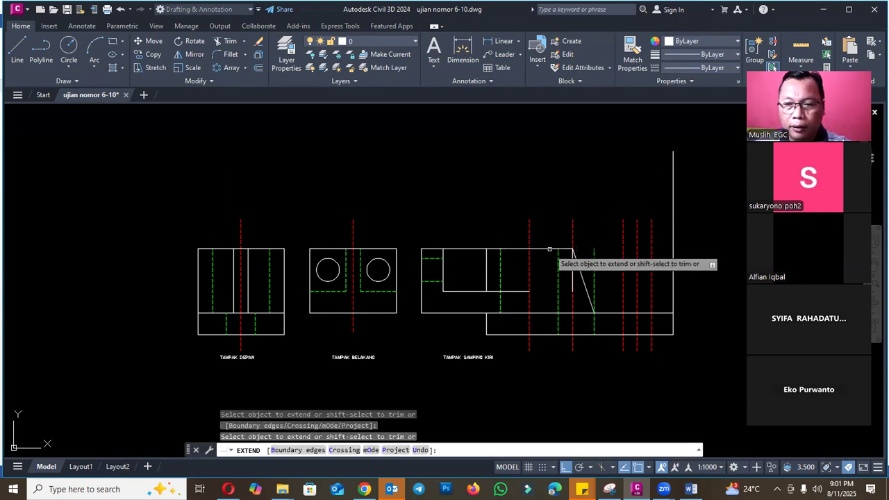
pyautogui.press('Escape')
# - Erase the remaining 30 mm offset centerline that coincides with the cylinder's far outer edge
pyautogui.scroll(-2, 580, 237)
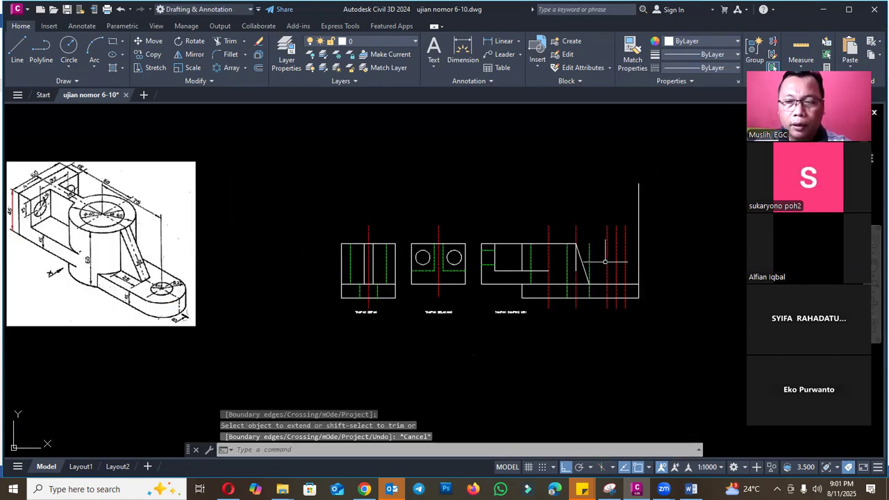
pyautogui.scroll(2, 626, 264)
pyautogui.press('Escape')
pyautogui.click(535, 206)
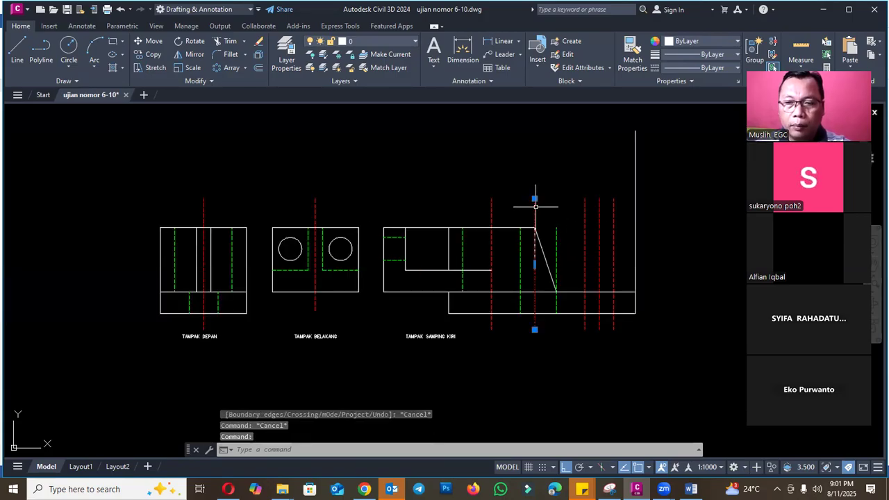
pyautogui.write('e')
pyautogui.press('Return')
# - Extend the cylinder's far outer edge down to the top line of the base in the left side view
pyautogui.write('ex')
pyautogui.press('Return')
pyautogui.scroll(-3, 549, 271)
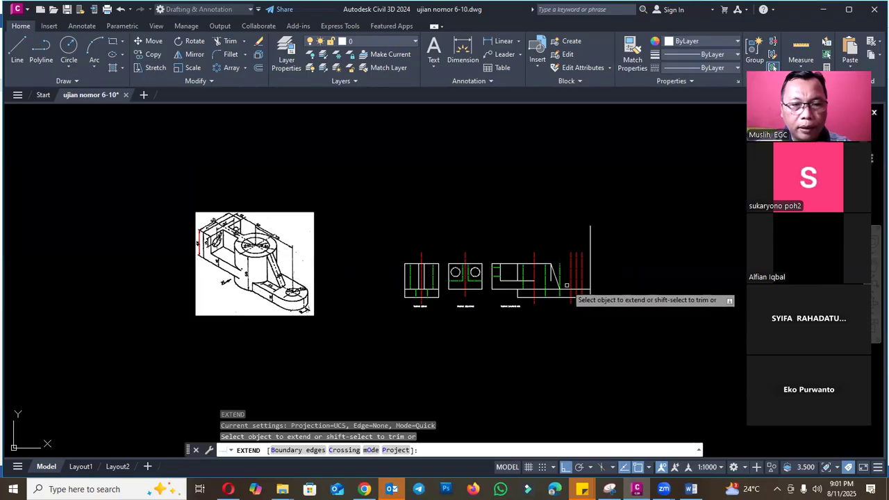
pyautogui.scroll(3, 563, 282)
pyautogui.press('Escape')
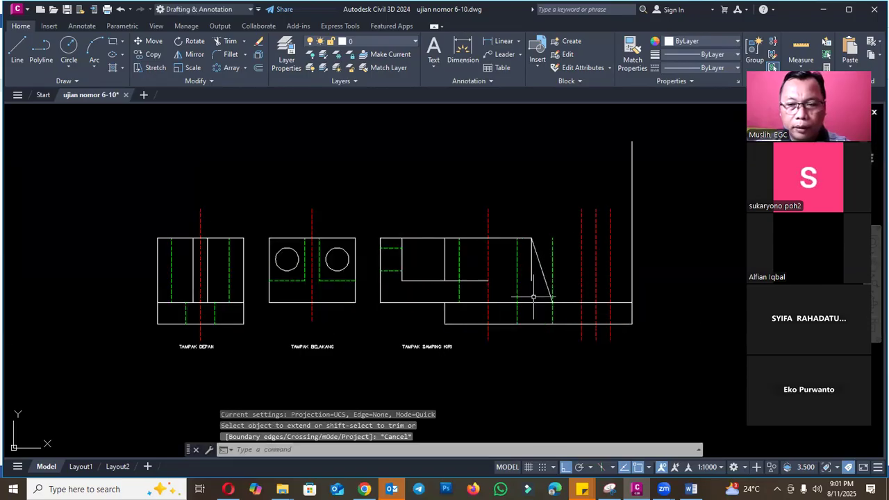
pyautogui.press('Return')
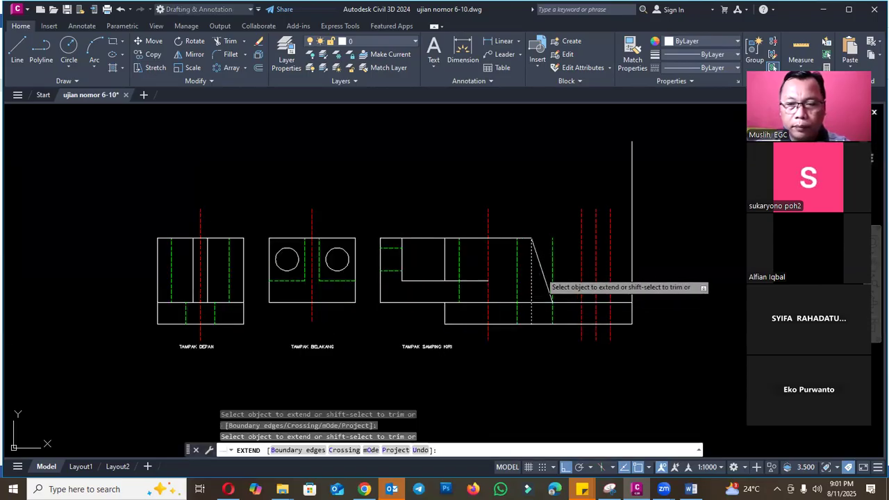
pyautogui.press('Escape')
# - Trim the part of the cylinder's far hidden bore line that lies below the base's top line
pyautogui.scroll(-2, 546, 273)
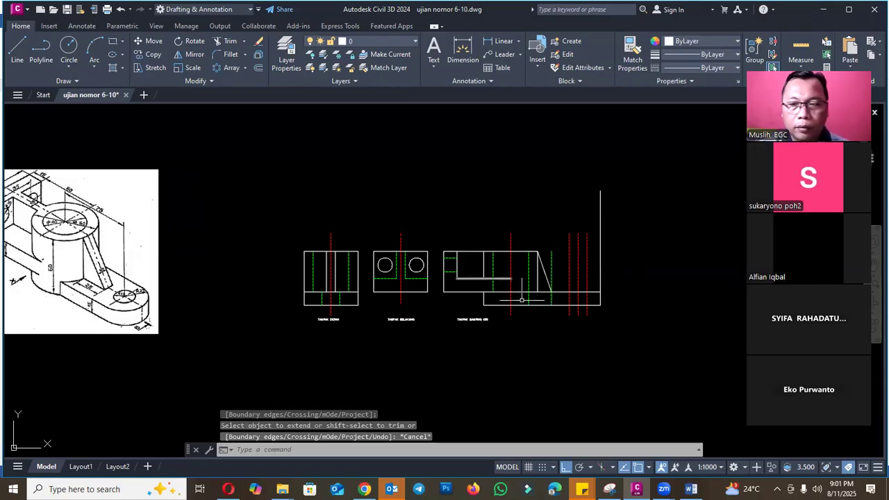
pyautogui.scroll(4, 522, 299)
pyautogui.write('tr')
pyautogui.press('Return')
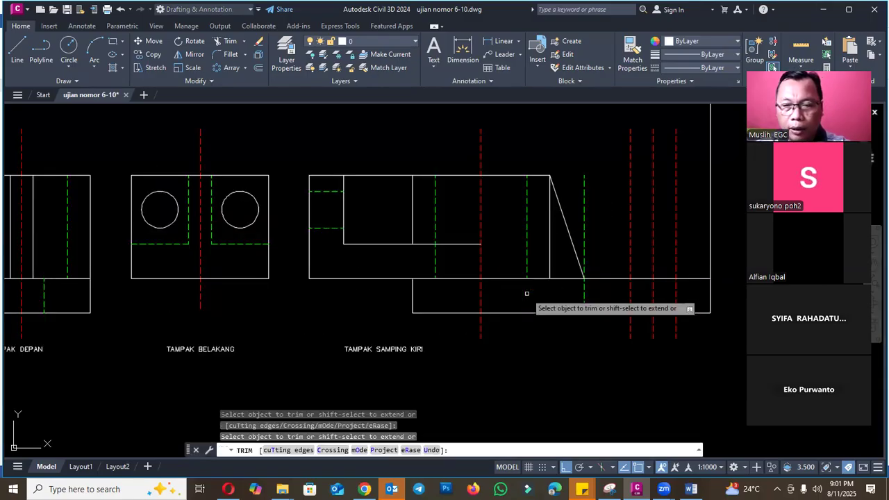
pyautogui.press('Escape')
# - Extend both hidden bore lines of the cylinder down to the bottom edge of the base
pyautogui.scroll(-4, 569, 284)
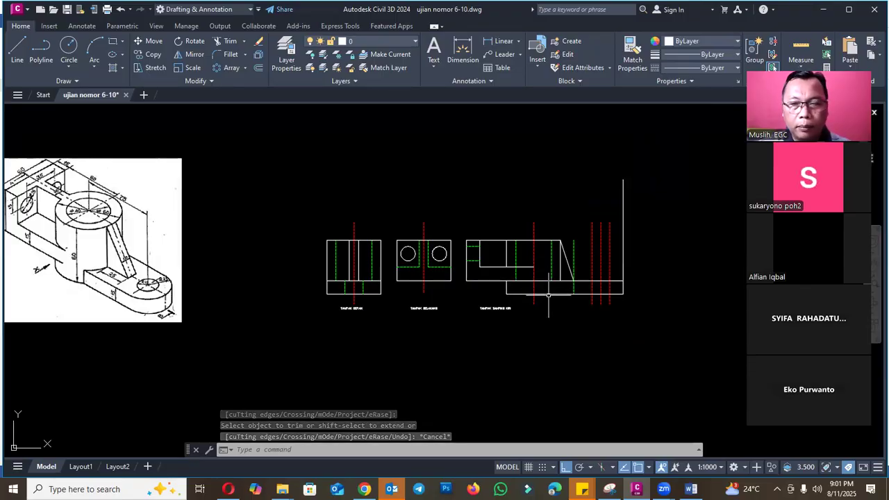
pyautogui.write('ex')
pyautogui.press('Return')
pyautogui.scroll(4, 547, 292)
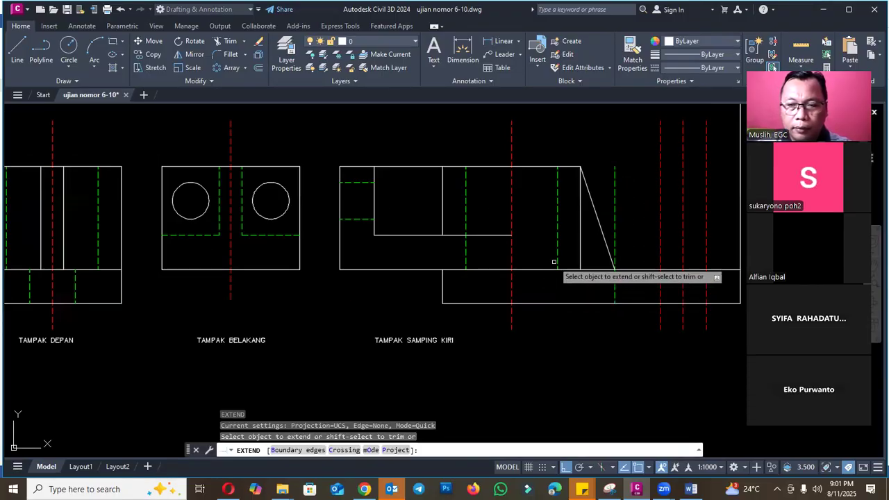
pyautogui.press('Escape')
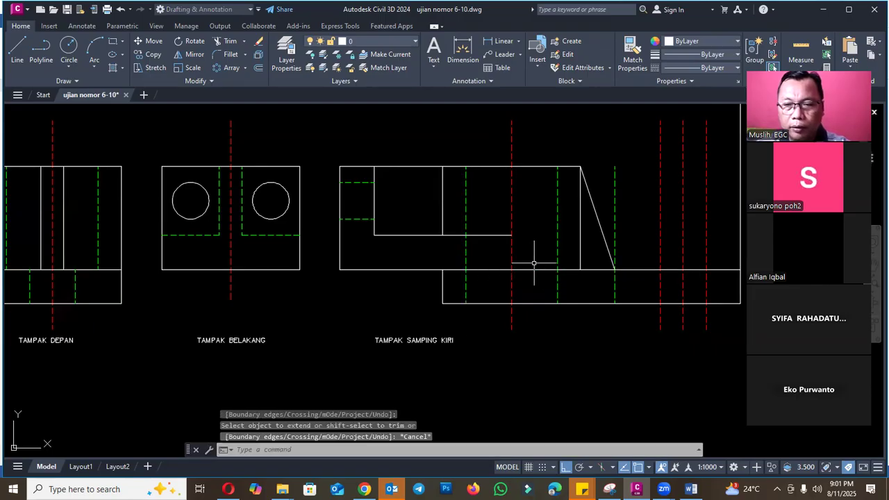
# - Trim the base's top line between the cylinder centerline and the far hidden bore line
pyautogui.scroll(-4, 599, 271)
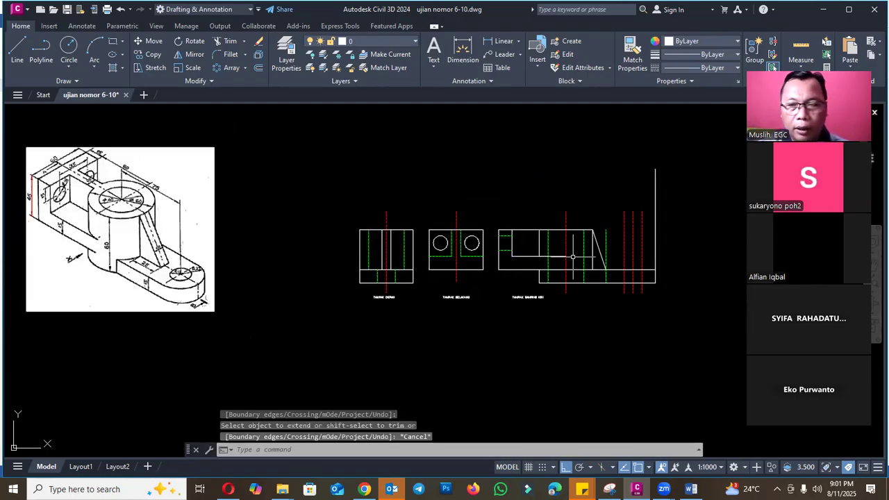
pyautogui.scroll(2, 573, 257)
pyautogui.press('Return')
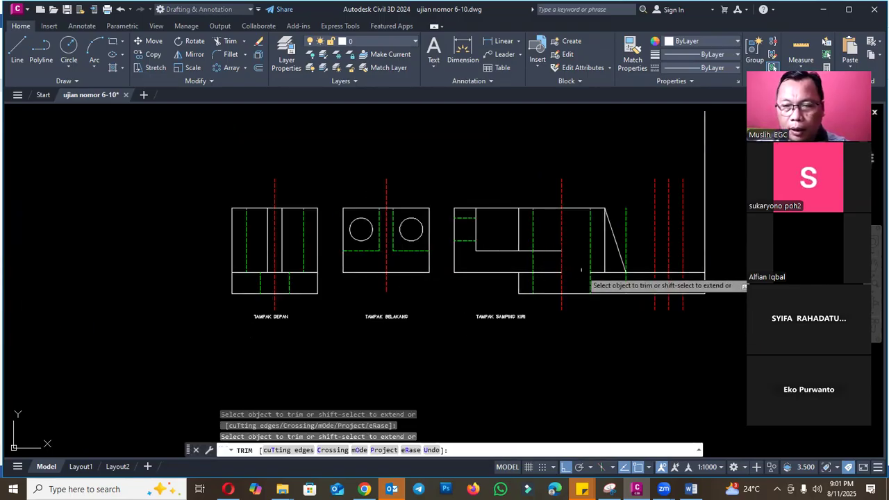
pyautogui.press('Escape')
pyautogui.scroll(-2, 582, 270)
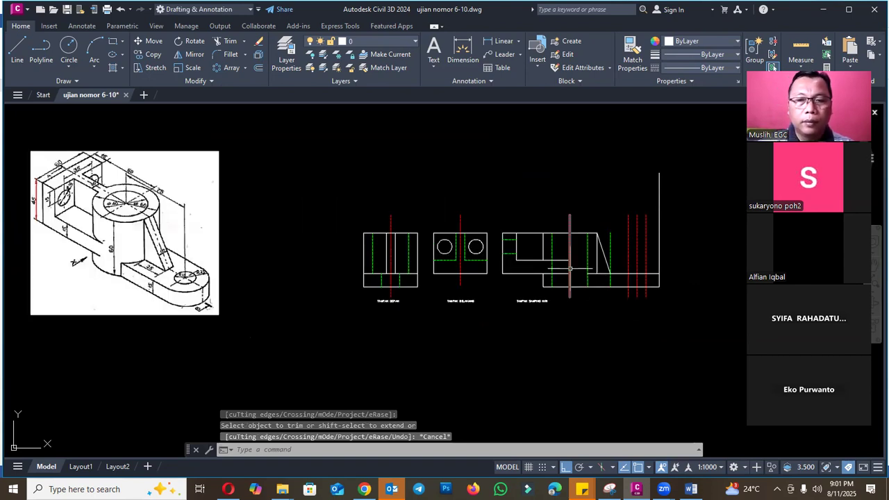
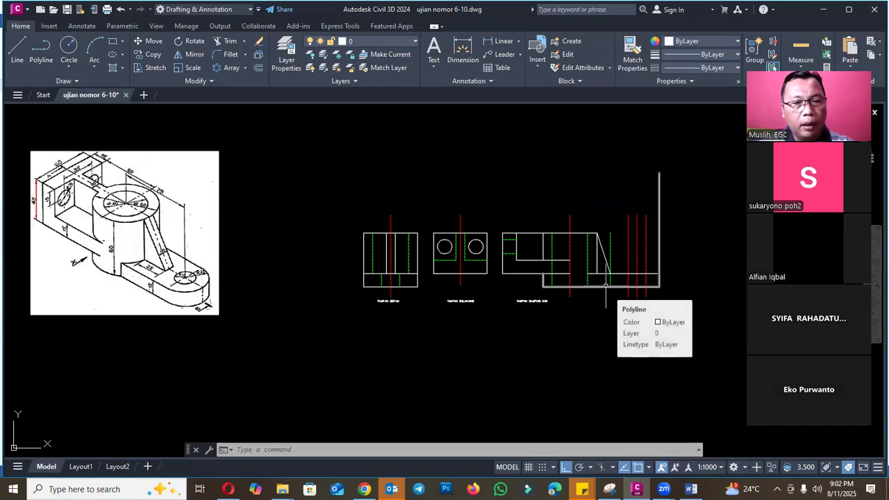
# - Erase the green dashed vertical line at the foot of the slanted rib in the left side view
pyautogui.scroll(4, 606, 285)
pyautogui.scroll(-4, 594, 273)
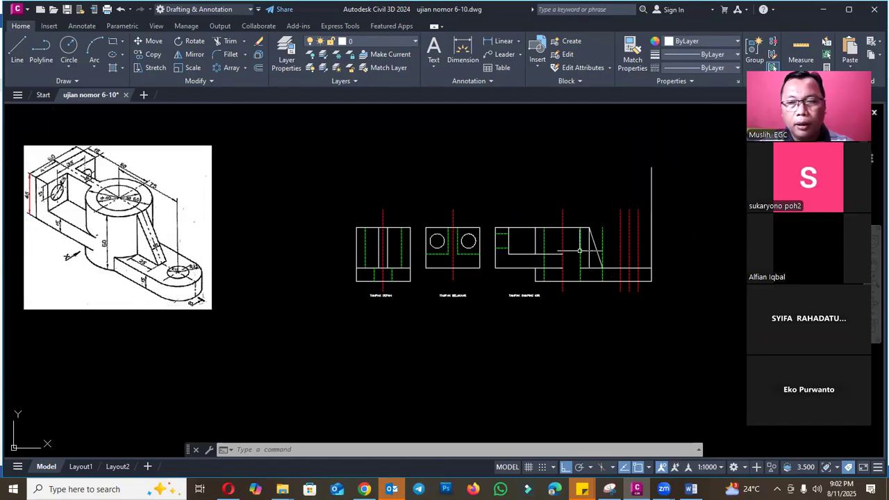
pyautogui.scroll(2, 579, 250)
pyautogui.scroll(-2, 592, 253)
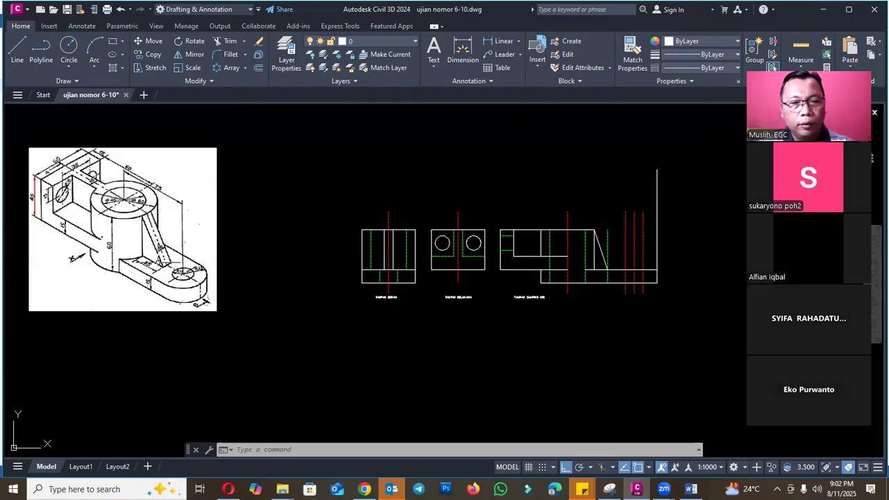
pyautogui.click(609, 245)
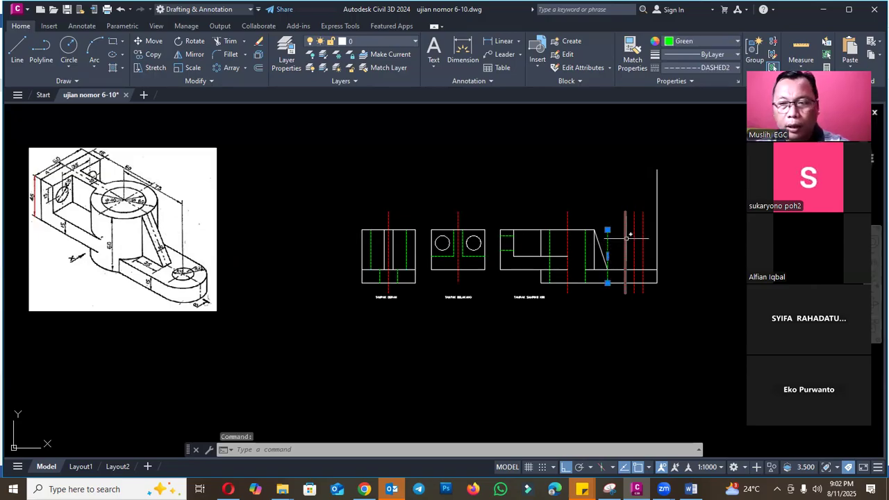
pyautogui.write('e')
pyautogui.press('Return')
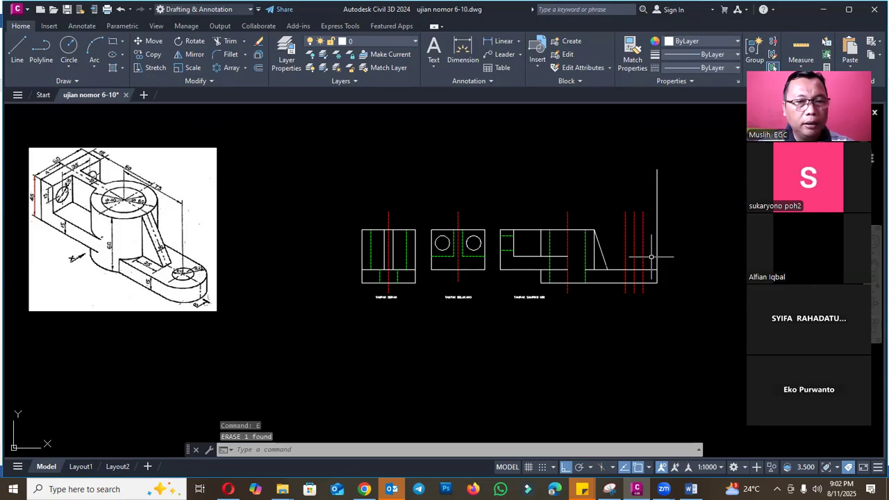
# - Trim the two outer red dashed lines of the front hole to the thickness of the base plate
pyautogui.scroll(3, 651, 280)
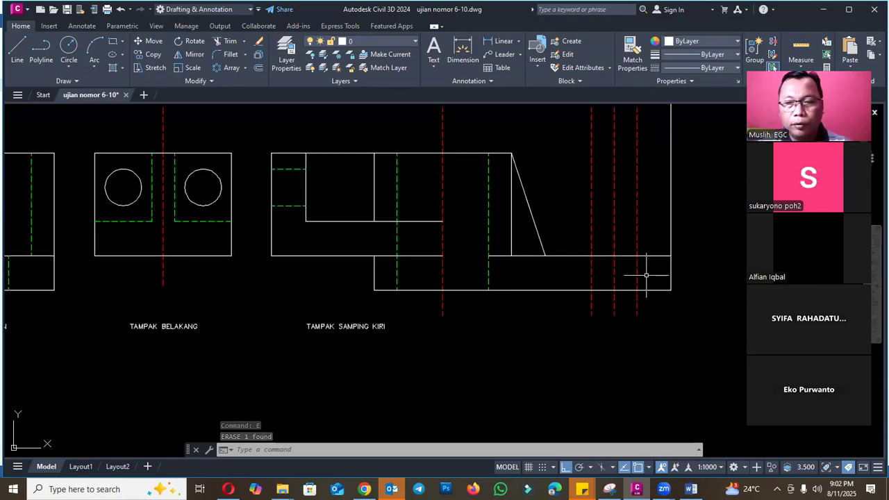
pyautogui.write('tr')
pyautogui.press('Return')
pyautogui.click(637, 243)
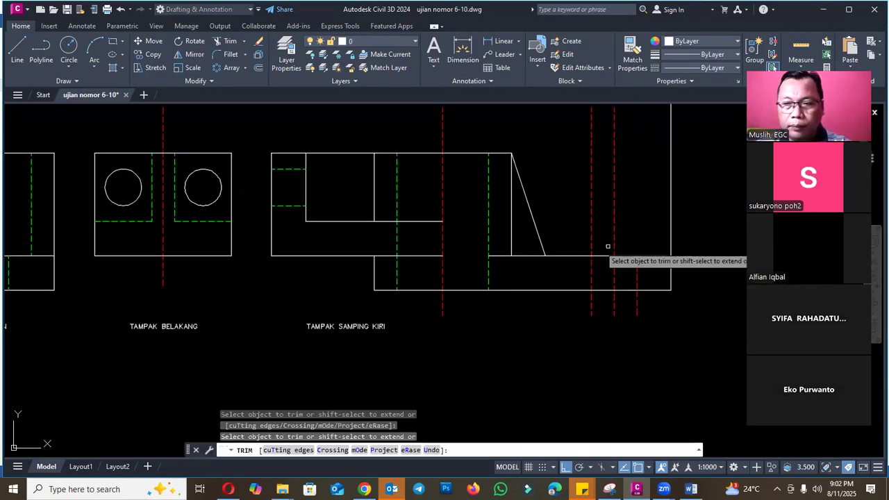
pyautogui.click(591, 239)
pyautogui.moveTo(593, 305); pyautogui.dragTo(586, 308)
pyautogui.moveTo(641, 307); pyautogui.dragTo(633, 308)
pyautogui.press('Escape')
# - Break the front hole's red centre line just above and below the base plate and erase the leftover upper piece
pyautogui.write('br')
pyautogui.press('Return')
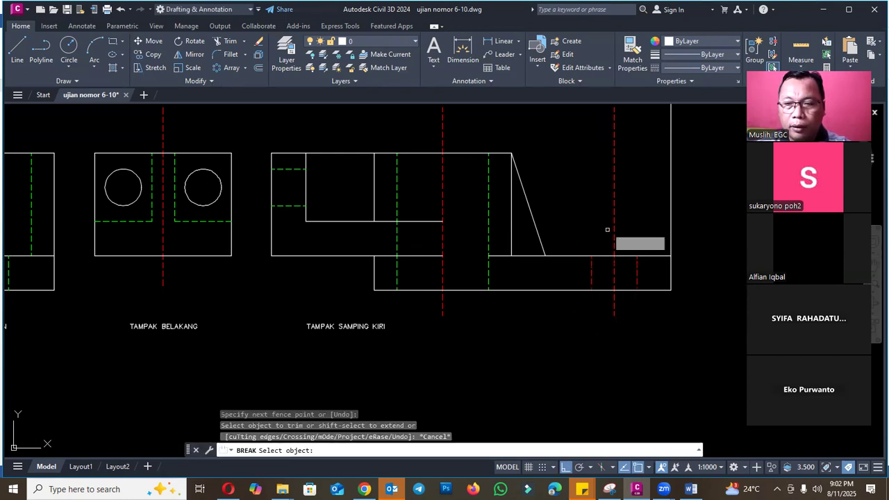
pyautogui.click(615, 240)
pyautogui.press('Return')
pyautogui.click(614, 310)
pyautogui.click(619, 334)
pyautogui.press('Escape')
pyautogui.click(616, 215)
pyautogui.click(610, 198)
pyautogui.write('e')
pyautogui.press('Return')
# - Match the properties of the green dashed hidden line to the front hole's two edge lines with MATCHPROP
pyautogui.write('ma')
pyautogui.press('Return')
pyautogui.click(486, 210)
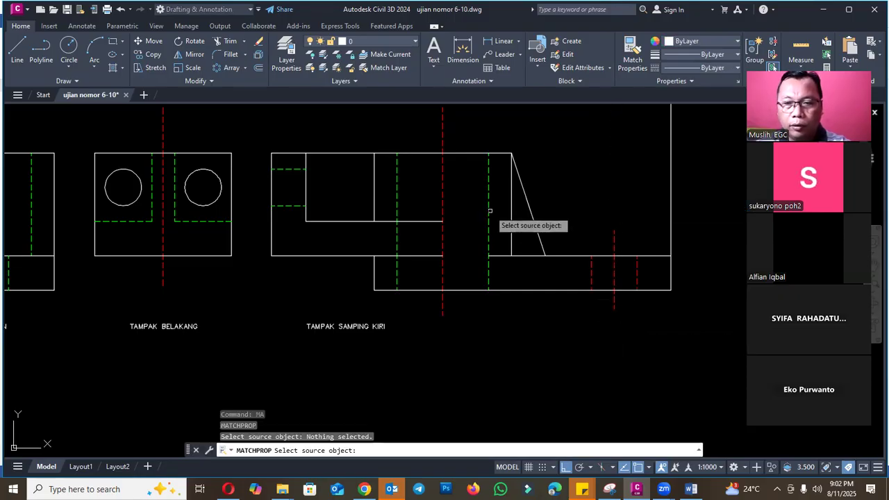
pyautogui.click(488, 221)
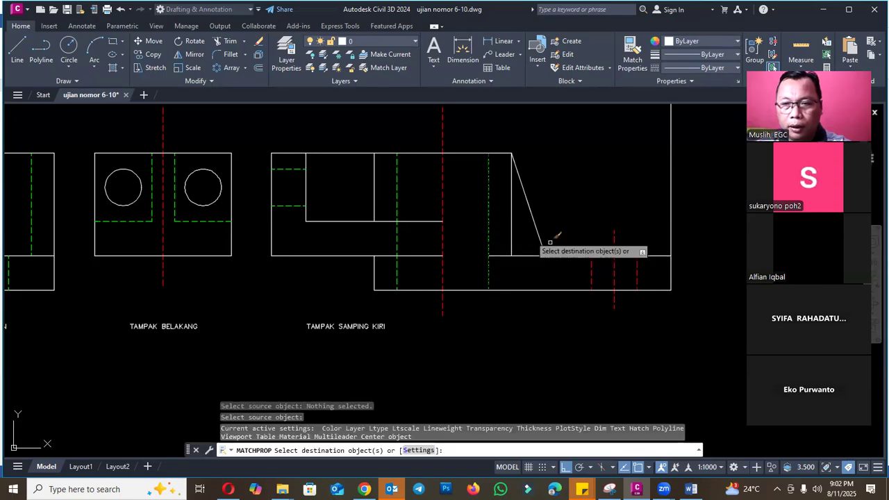
pyautogui.click(648, 270)
pyautogui.click(620, 268)
pyautogui.click(606, 266)
pyautogui.click(577, 269)
pyautogui.press('Escape')
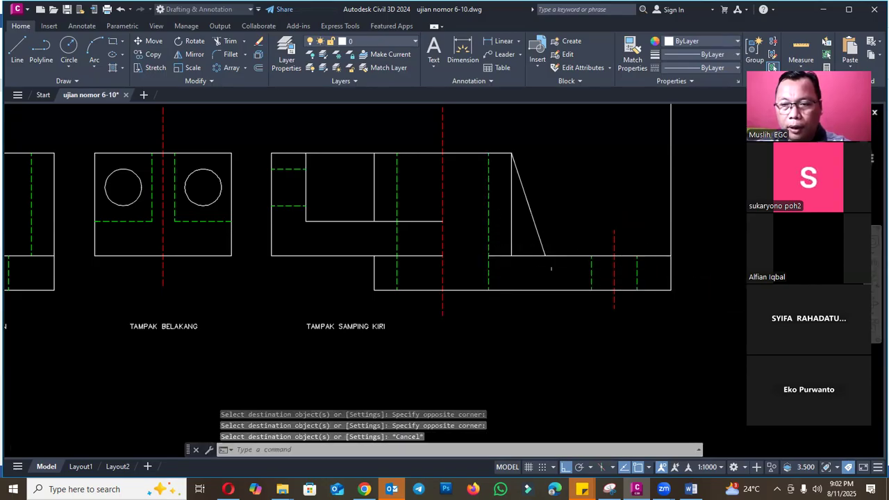
# - Trim away the vertical line that extends above the front end of the base plate in the left side view
pyautogui.scroll(-2, 554, 268)
pyautogui.write('tr')
pyautogui.press('Return')
pyautogui.moveTo(604, 241); pyautogui.dragTo(606, 251)
pyautogui.press('Escape')
pyautogui.scroll(4, 493, 285)
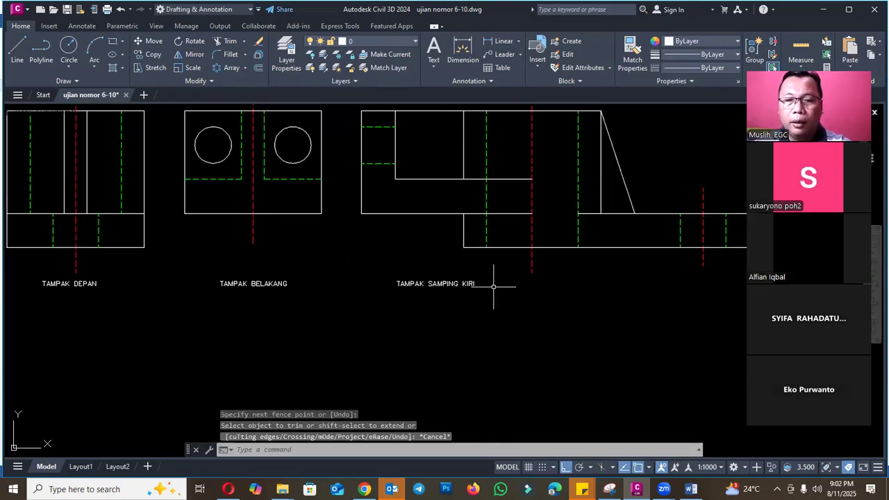
# - Move the TAMPAK SAMPING KIRI label horizontally so it sits centred beneath the left side view
pyautogui.write('m')
pyautogui.press('Return')
pyautogui.click(462, 286)
pyautogui.press('Return')
pyautogui.click(473, 311)
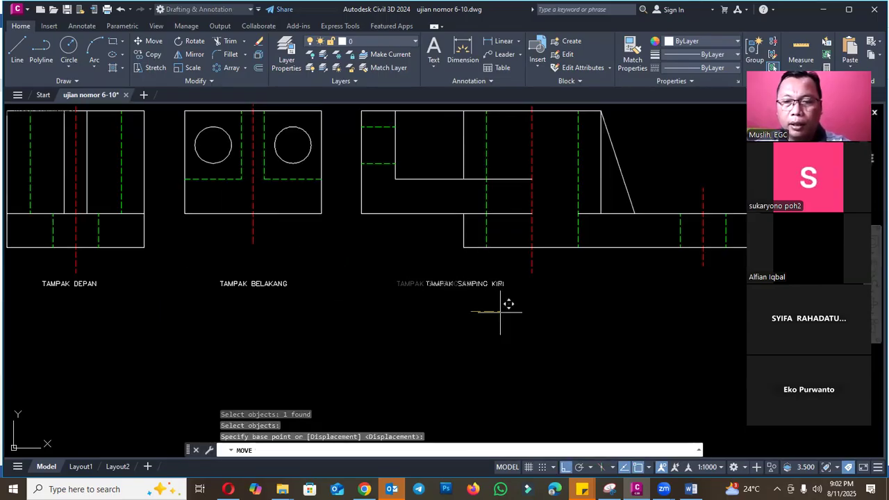
pyautogui.press('Escape')
# - Check the view directions on the exam sheet's isometric drawing in Word and return to Civil 3D
pyautogui.scroll(-6, 506, 257)
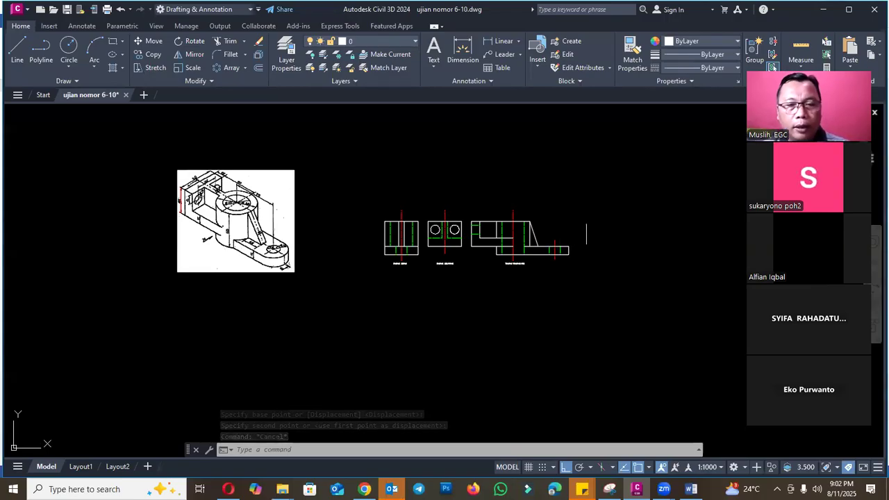
pyautogui.click(664, 489)
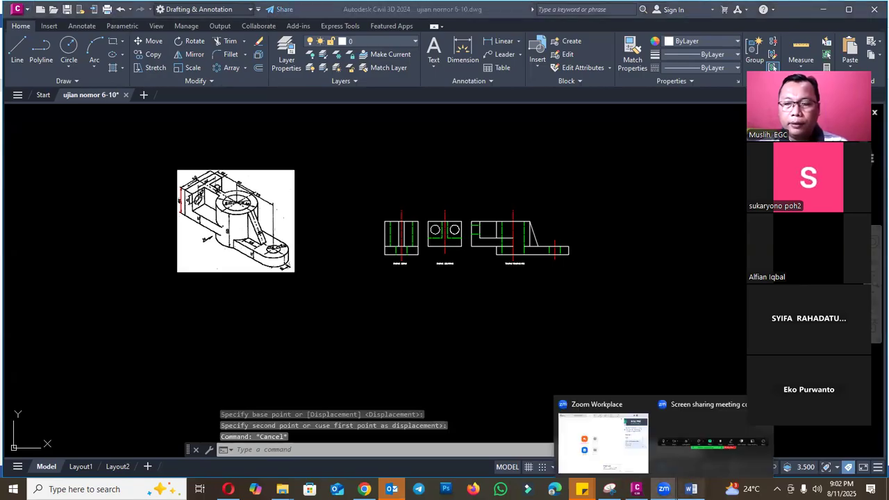
pyautogui.click(691, 489)
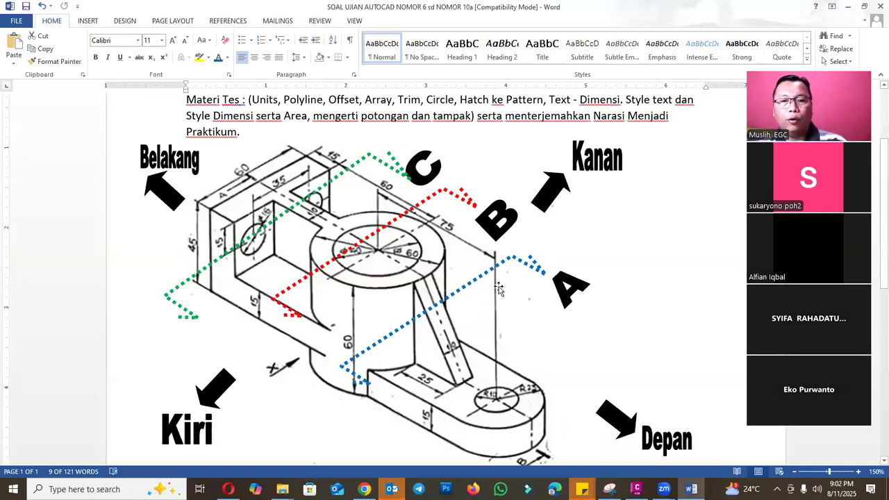
pyautogui.click(636, 489)
pyautogui.scroll(2, 601, 238)
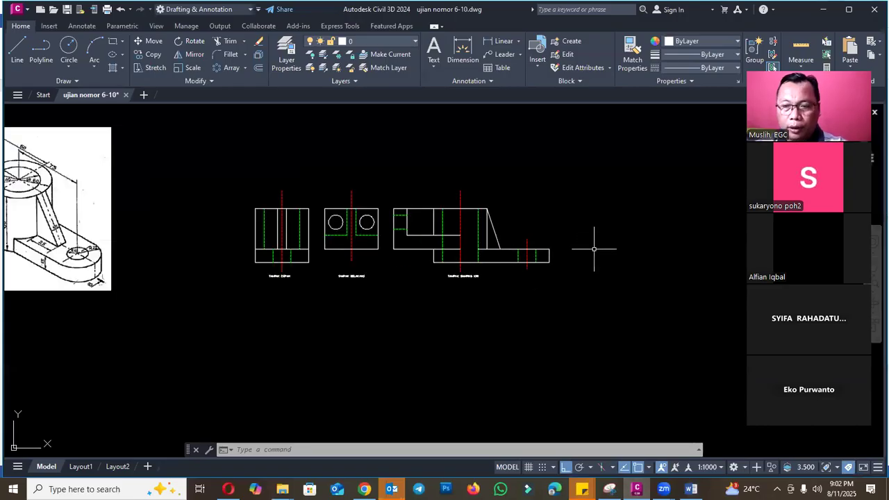
pyautogui.write('pl')
pyautogui.press('Return')
pyautogui.press('Escape')
# - Mirror the left side view with its label about a vertical line just beyond its front end, keeping the original
pyautogui.write('mi')
pyautogui.press('Return')
pyautogui.click(588, 314)
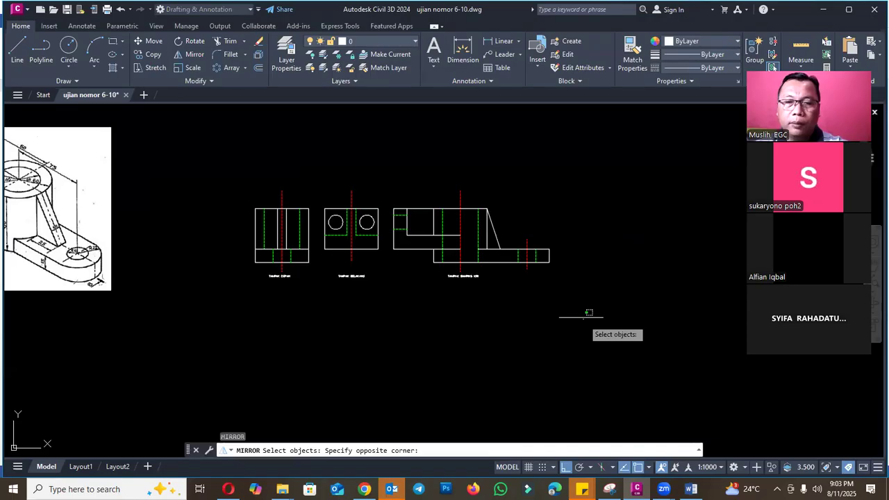
pyautogui.click(387, 183)
pyautogui.scroll(-2, 520, 234)
pyautogui.press('Return')
pyautogui.click(546, 229)
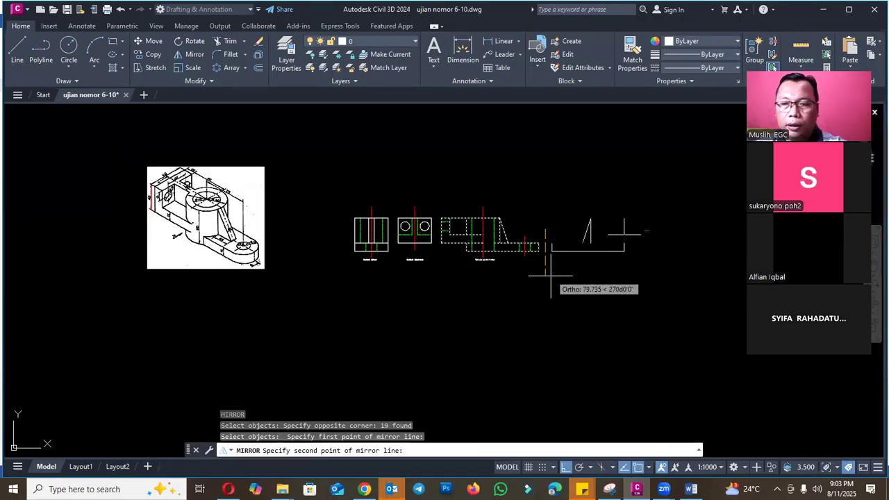
pyautogui.click(551, 286)
pyautogui.press('Return')
pyautogui.press('Escape')
# - Move the mirrored view's TAMPAK SAMPING KIRI label horizontally towards the front end of the plate
pyautogui.scroll(5, 608, 266)
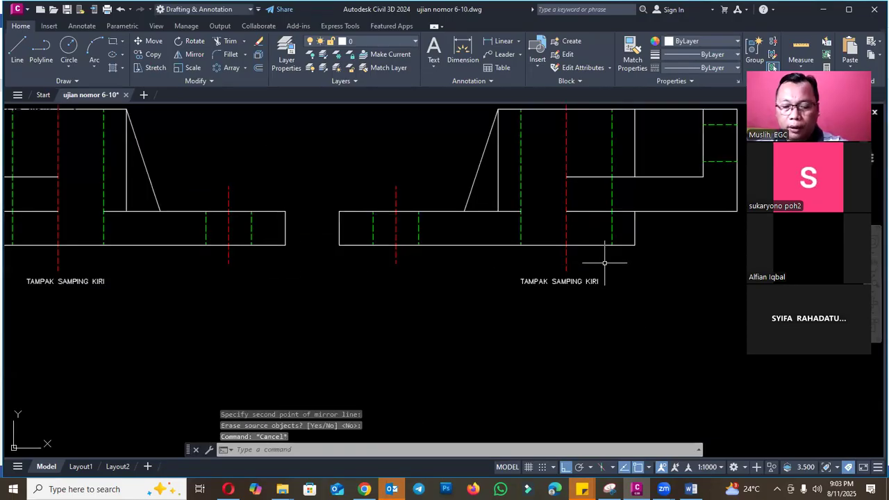
pyautogui.write('m')
pyautogui.press('Return')
pyautogui.click(588, 283)
pyautogui.press('Return')
pyautogui.click(556, 296)
pyautogui.click(526, 296)
# - Change the mirrored view's label text to TAMPAK SAMPING KANAN
pyautogui.write('ed')
pyautogui.press('Return')
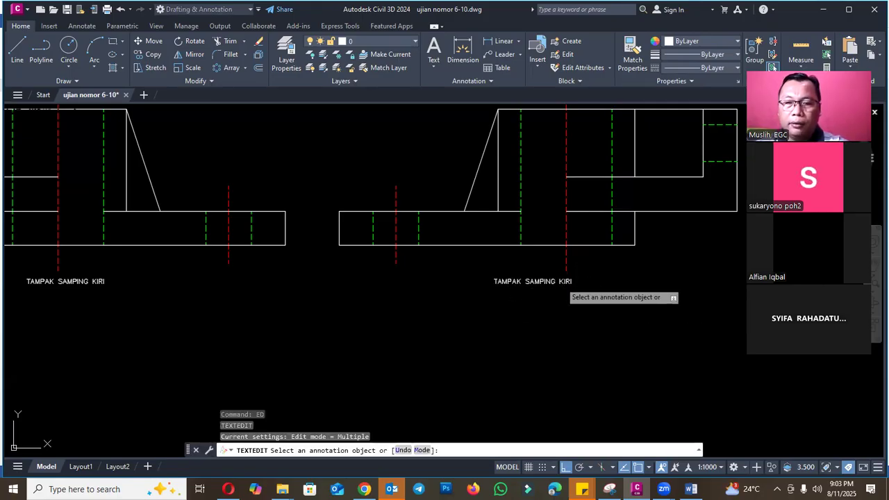
pyautogui.click(565, 281)
pyautogui.press('BackSpace')
pyautogui.press('BackSpace')
pyautogui.press('BackSpace')
pyautogui.write('==')
pyautogui.press('BackSpace')
pyautogui.press('BackSpace')
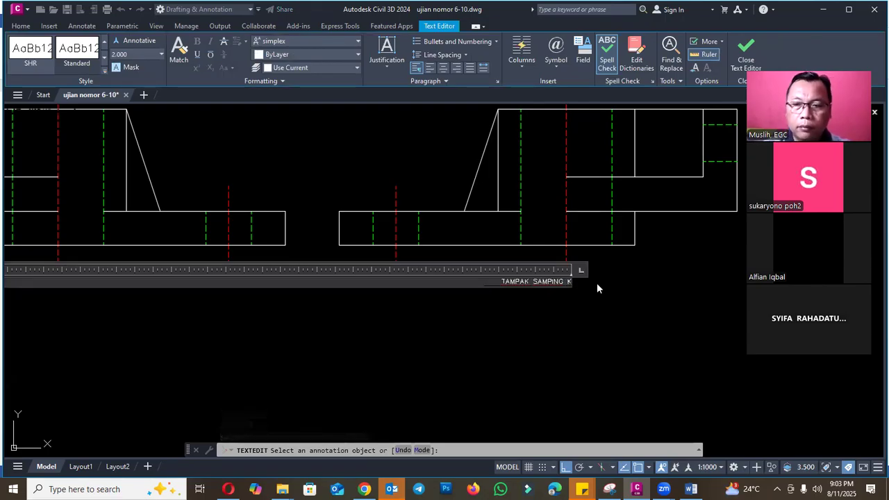
pyautogui.write('ANAN')
pyautogui.click(597, 283)
pyautogui.press('Escape')
# - Save the drawing with the four completed views
pyautogui.scroll(-4, 491, 294)
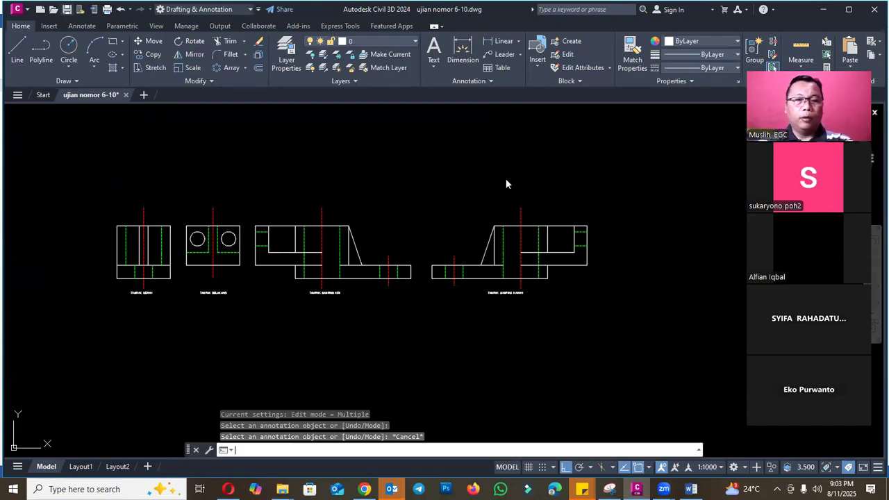
pyautogui.hotkey('ctrl', 's')
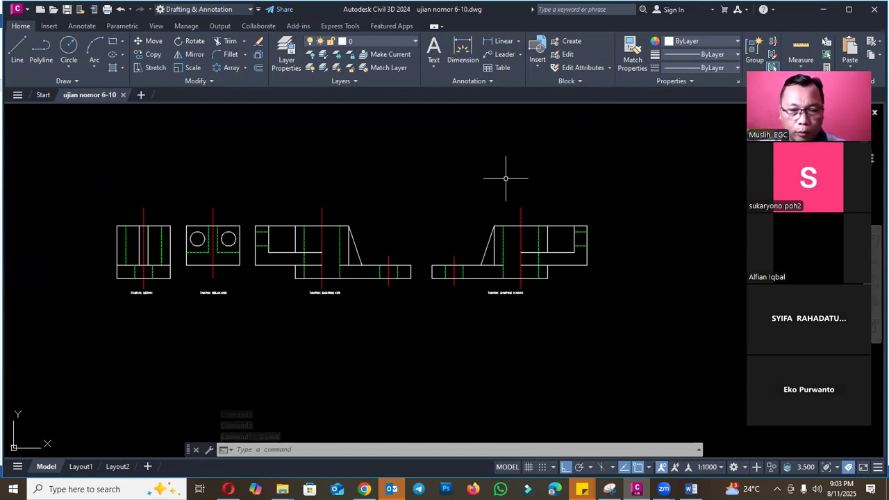
pyautogui.scroll(-2, 514, 230)
pyautogui.scroll(-2, 556, 196)
pyautogui.scroll(4, 598, 205)
pyautogui.scroll(-2, 576, 234)
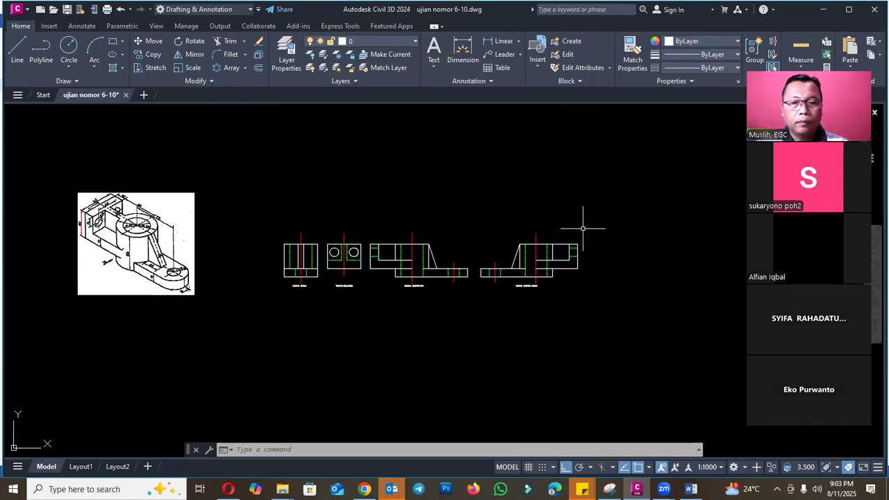
# - Switch to the Word exam sheet and colour the text of task 7 blue to mark it done
pyautogui.click(692, 489)
pyautogui.scroll(-5, 472, 291)
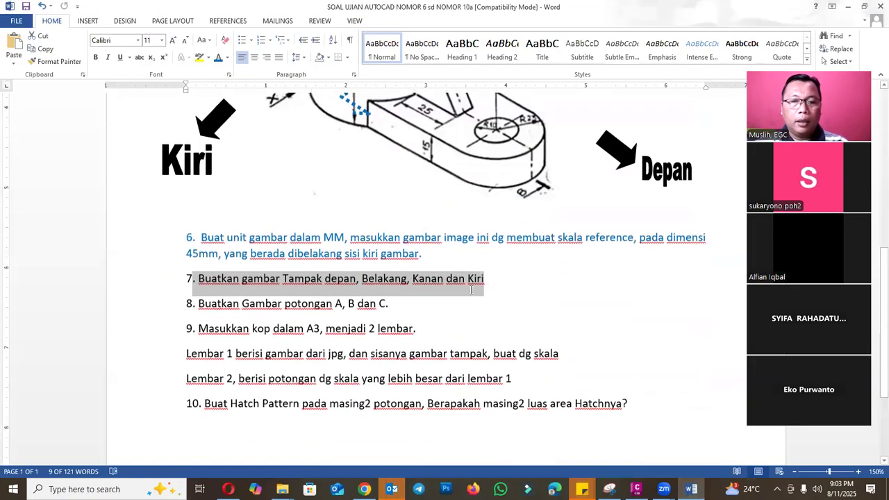
pyautogui.click(450, 285)
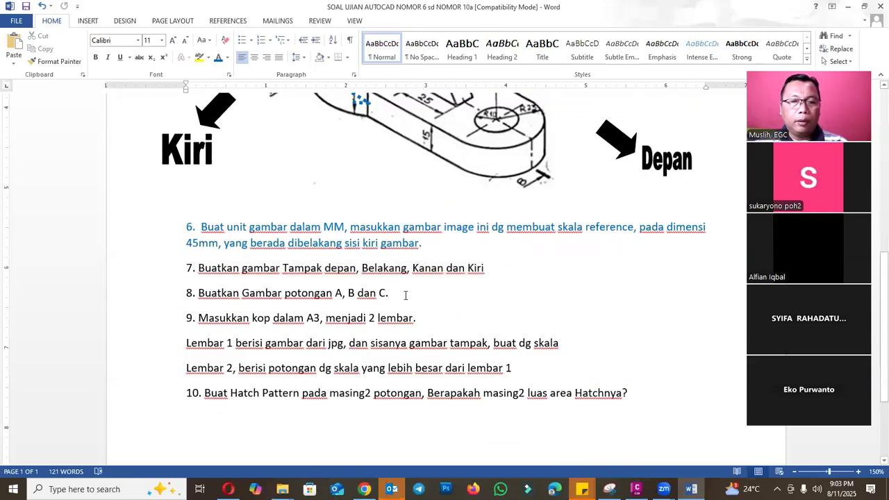
pyautogui.moveTo(416, 293); pyautogui.dragTo(179, 256)
pyautogui.click(264, 268)
pyautogui.moveTo(506, 267); pyautogui.dragTo(169, 268)
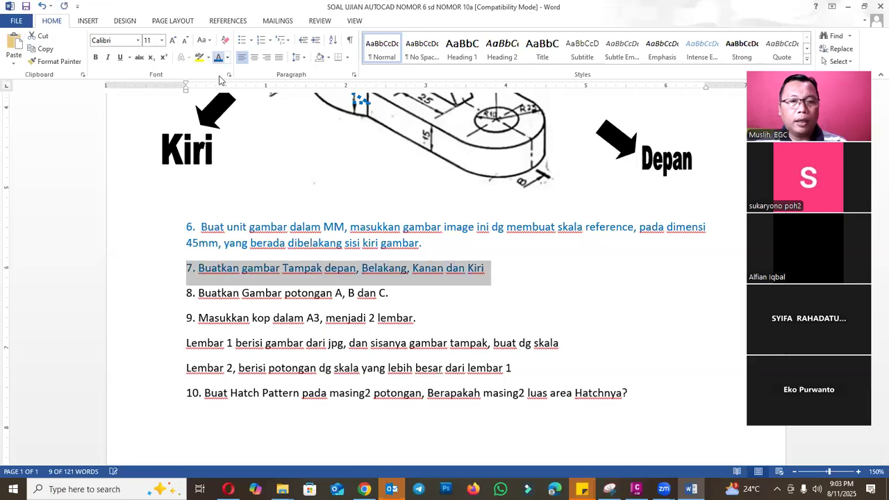
# - Read task 8 and examine section lines A, B and C on the exam sheet's isometric drawing
pyautogui.click(417, 293)
pyautogui.moveTo(417, 293); pyautogui.dragTo(137, 293)
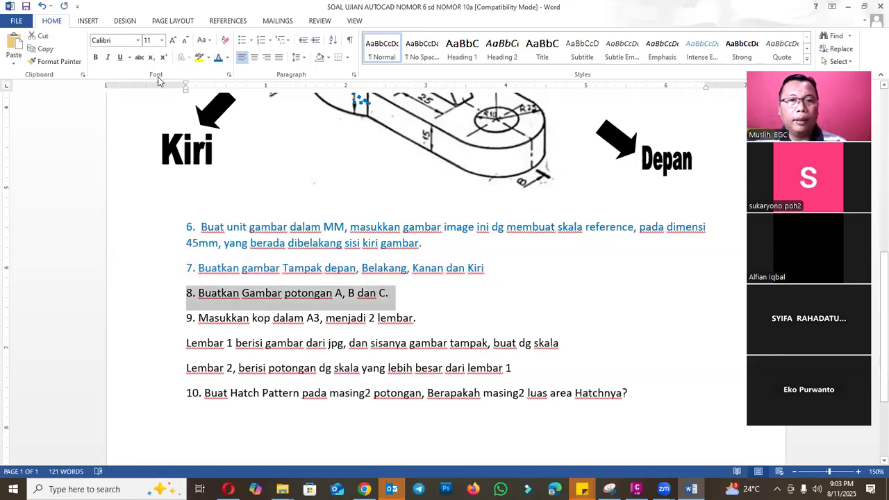
pyautogui.scroll(5, 459, 284)
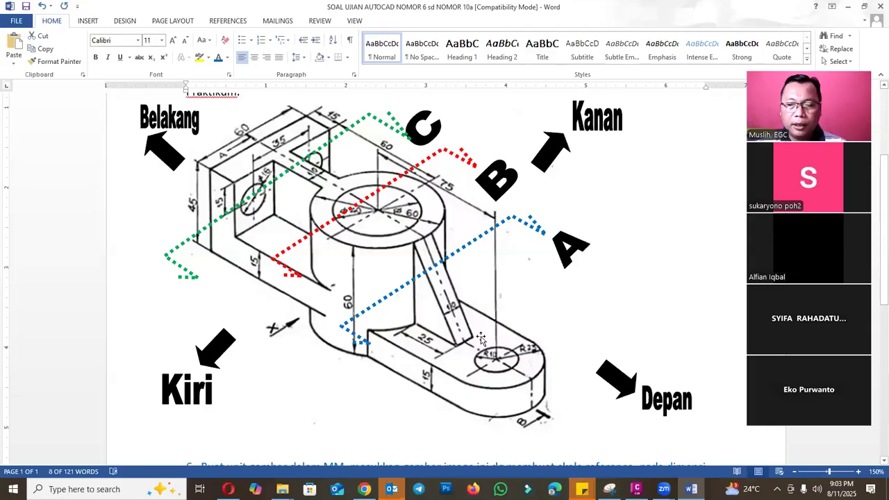
# - Return to Civil 3D and draw a vertical cut polyline through the left side view's rib plus a horizontal polyline from it past the plate's front end
pyautogui.click(638, 488)
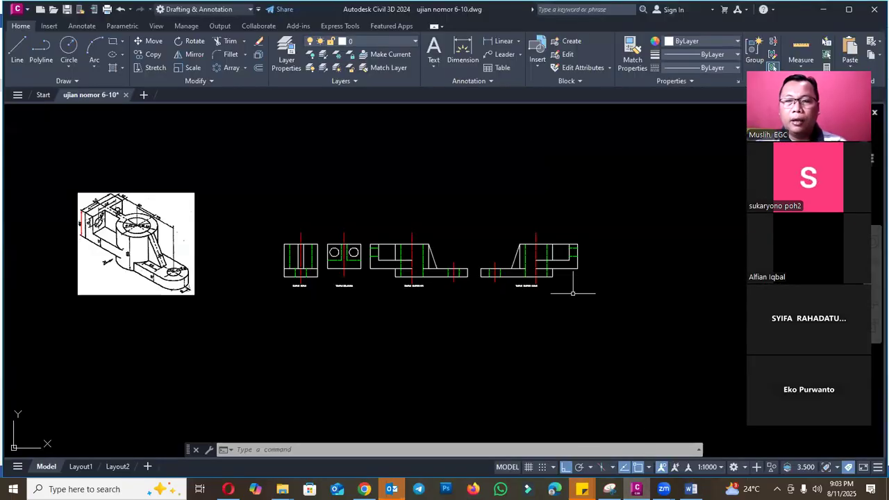
pyautogui.scroll(5, 438, 261)
pyautogui.write('pl')
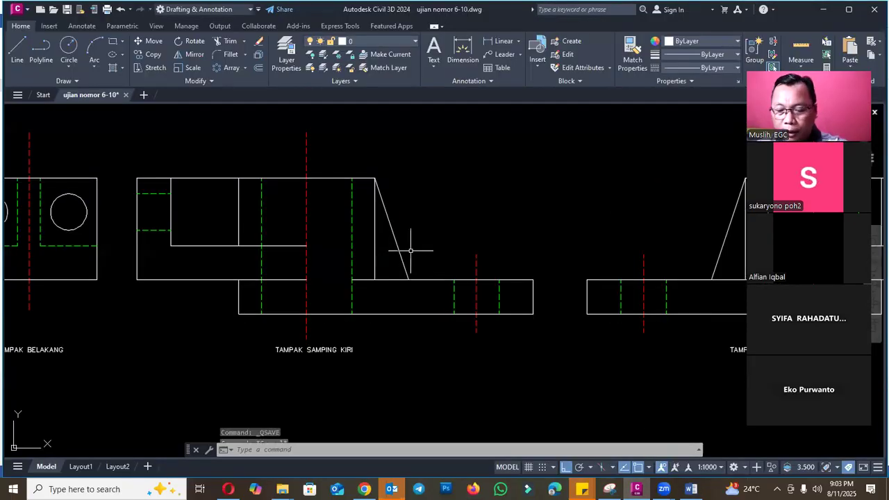
pyautogui.press('Return')
pyautogui.click(396, 214)
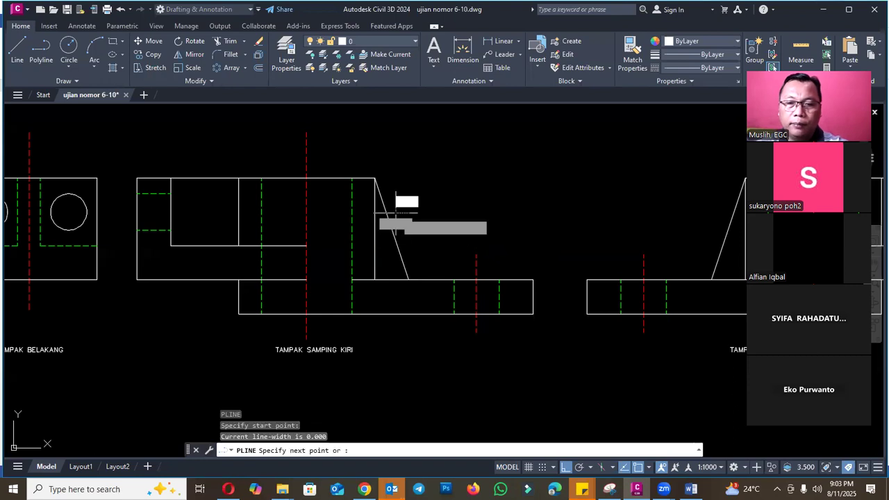
pyautogui.click(396, 360)
pyautogui.press('Escape')
pyautogui.press('Return')
pyautogui.click(396, 241)
pyautogui.click(543, 235)
pyautogui.press('Escape')
# - Copy the left side view's front plate, rib slope and horizontal and vertical cut lines straight down below the view
pyautogui.write('co')
pyautogui.press('Return')
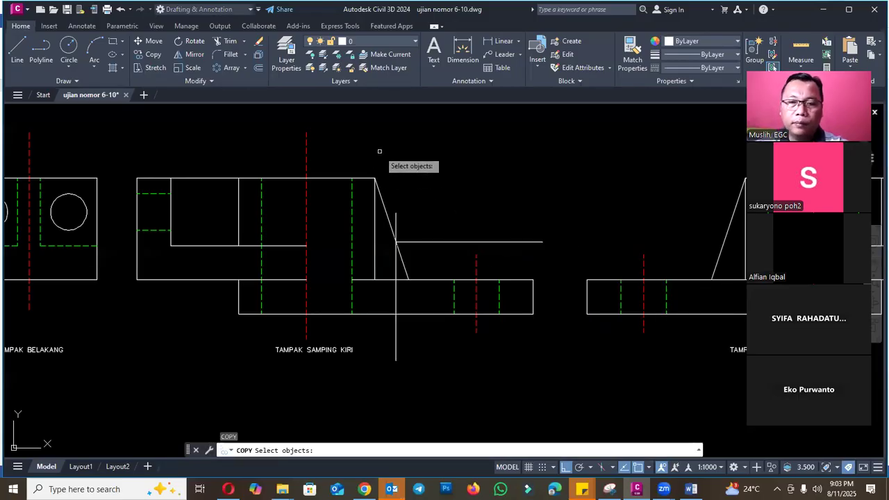
pyautogui.click(379, 150)
pyautogui.click(582, 383)
pyautogui.click(534, 343)
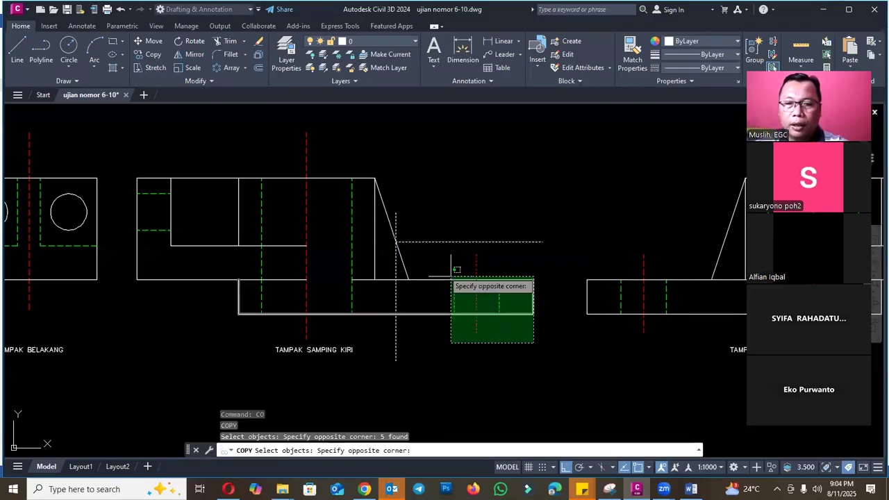
pyautogui.click(396, 208)
pyautogui.scroll(-3, 496, 219)
pyautogui.press('Return')
pyautogui.click(491, 236)
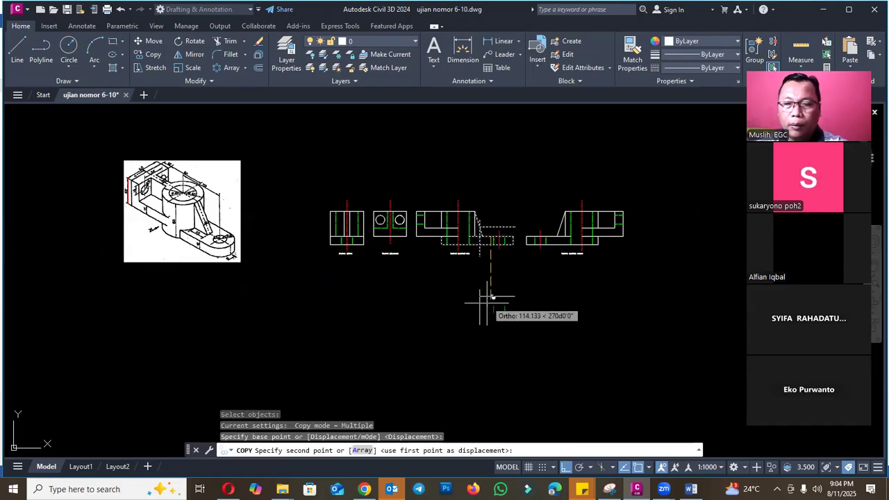
pyautogui.click(490, 307)
pyautogui.press('Escape')
pyautogui.scroll(3, 502, 299)
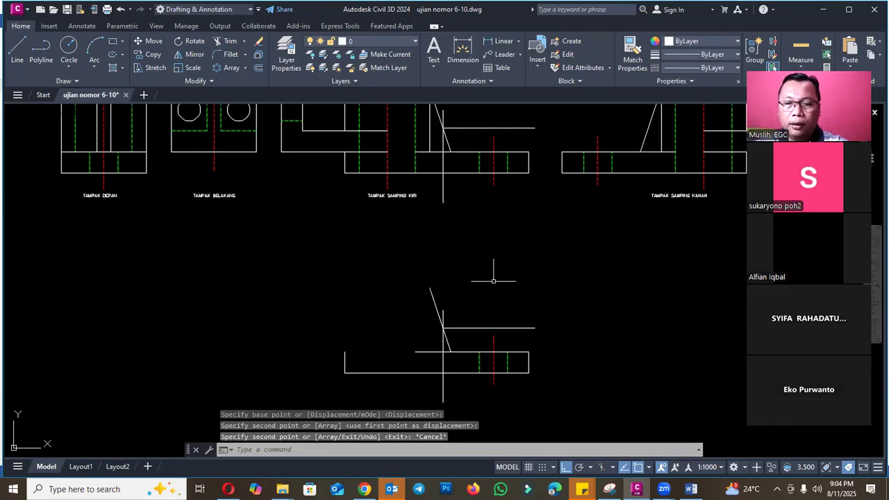
# - Copy the TAMPAK SAMPING KIRI label beneath the copied partial side view
pyautogui.press('Return')
pyautogui.click(414, 194)
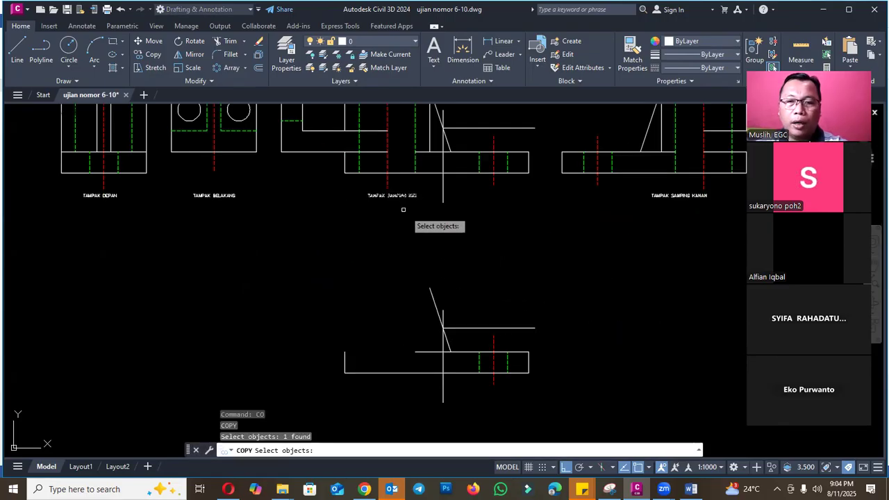
pyautogui.press('Return')
pyautogui.click(428, 216)
pyautogui.scroll(-3, 468, 274)
pyautogui.scroll(4, 452, 335)
pyautogui.click(453, 333)
pyautogui.press('Escape')
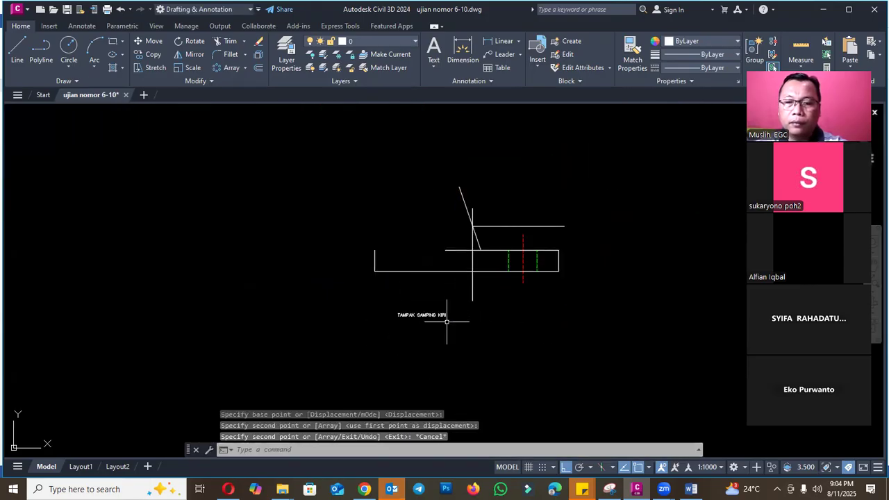
# - Change the copied label's text to POTONGAN A
pyautogui.scroll(4, 444, 317)
pyautogui.write('ed')
pyautogui.press('Return')
pyautogui.click(422, 313)
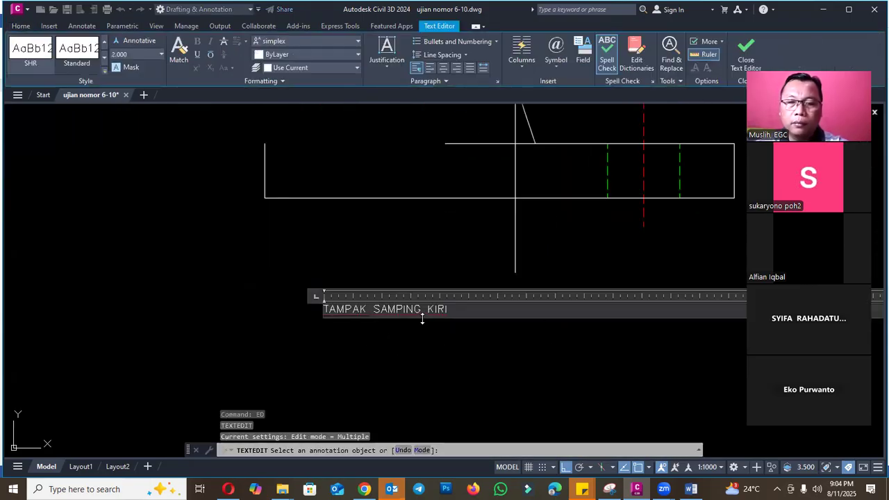
pyautogui.moveTo(369, 314); pyautogui.dragTo(300, 311)
pyautogui.write('po')
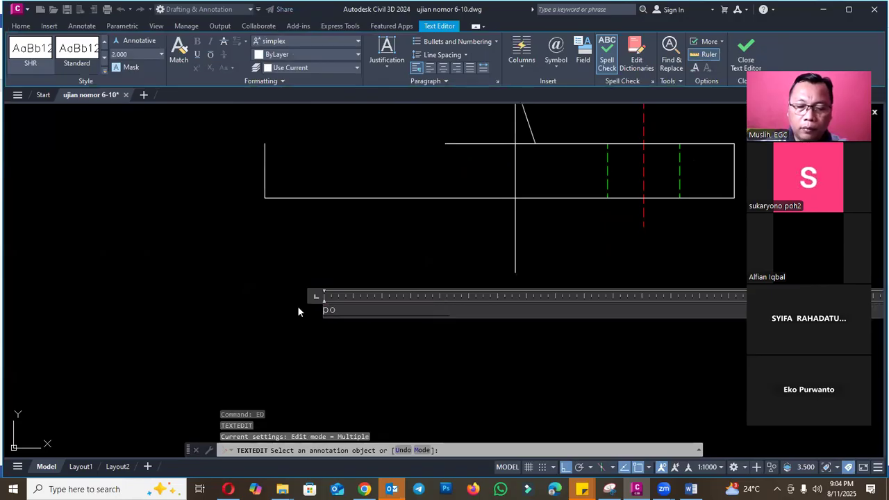
pyautogui.write('tongan')
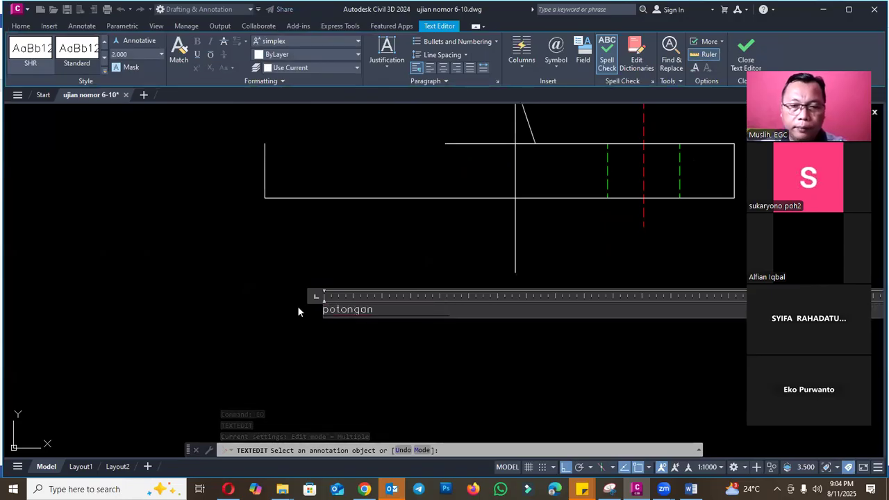
pyautogui.doubleClick(336, 313)
pyautogui.write('POTONGAN A')
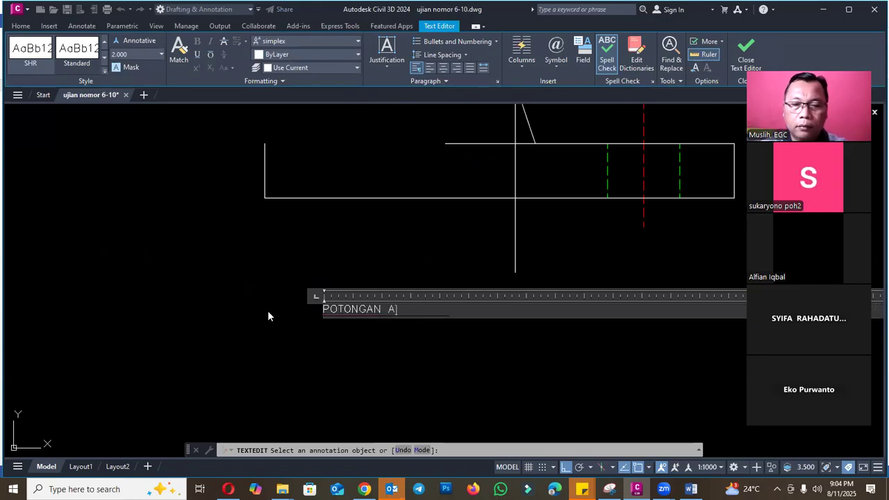
pyautogui.click(268, 310)
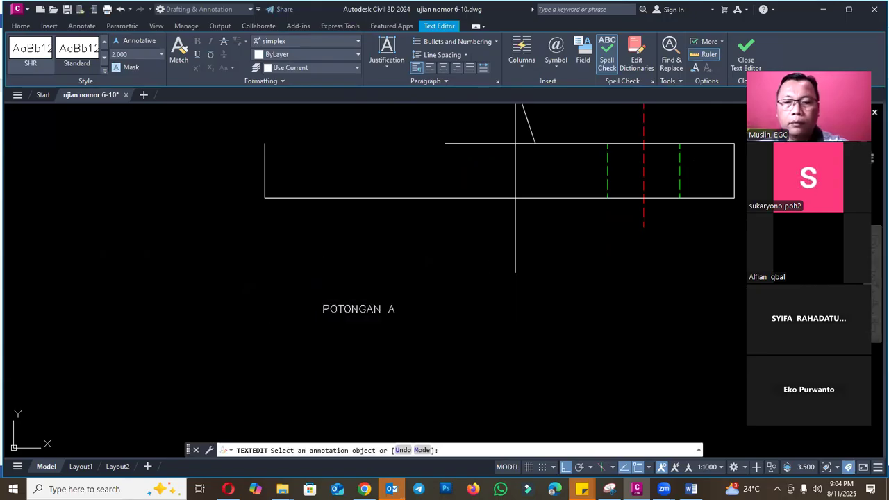
pyautogui.press('Escape')
pyautogui.scroll(-6, 509, 361)
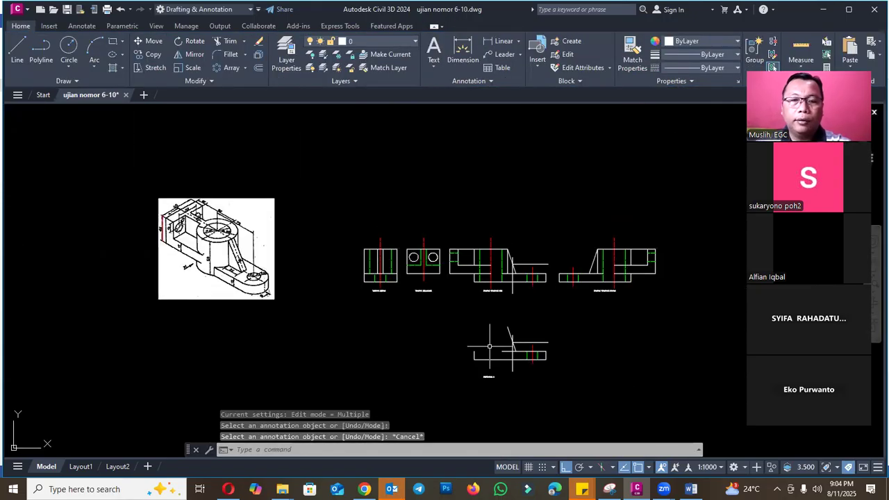
pyautogui.scroll(6, 349, 292)
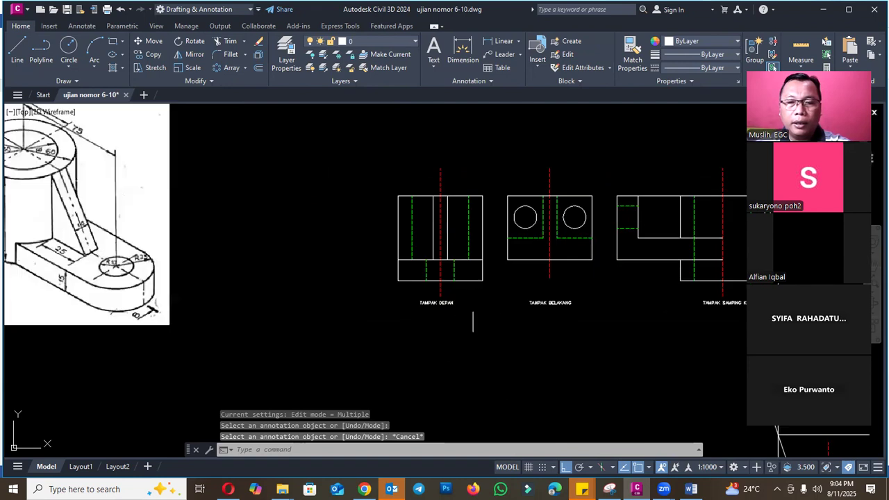
pyautogui.scroll(-4, 445, 301)
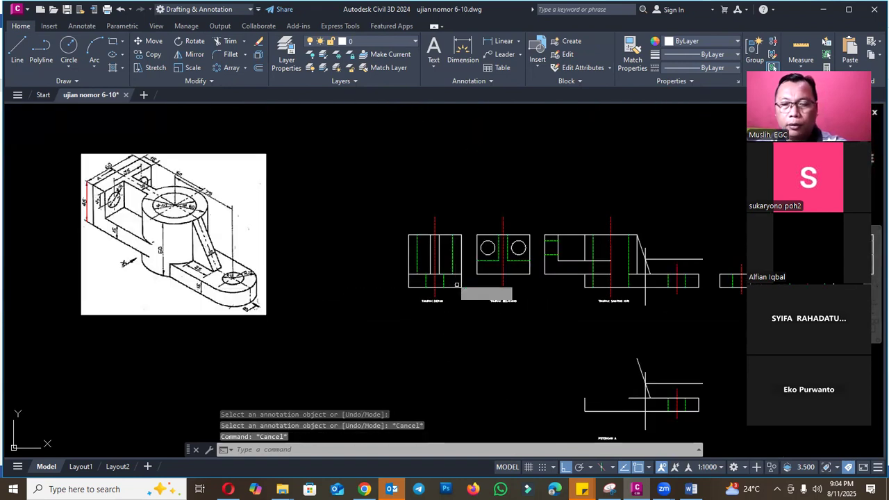
pyautogui.write('m')
pyautogui.press('Return')
pyautogui.click(378, 196)
pyautogui.click(460, 313)
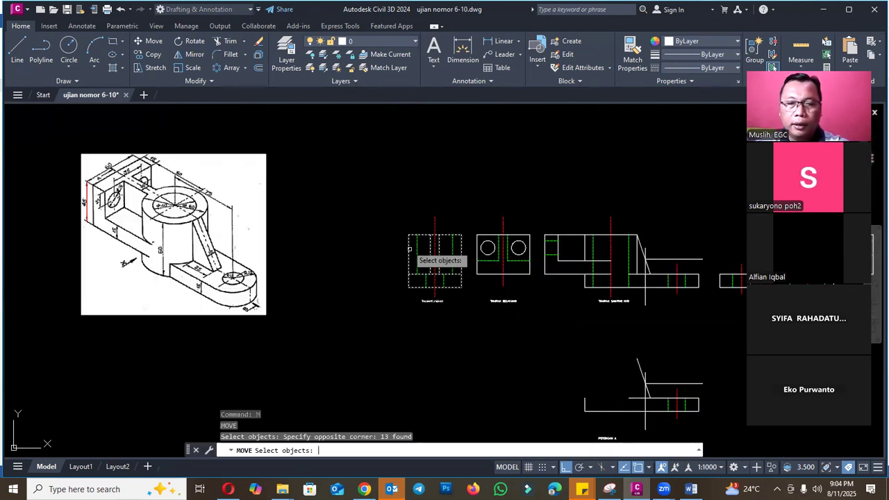
pyautogui.press('Return')
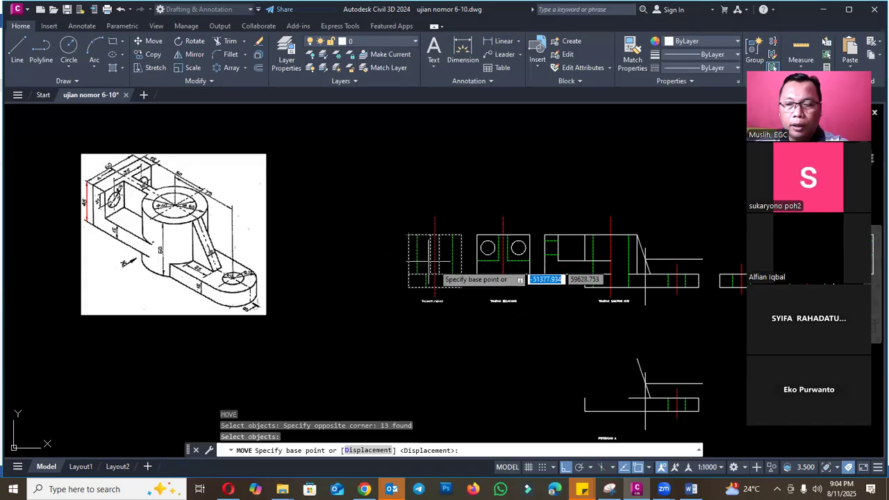
pyautogui.click(462, 288)
pyautogui.scroll(-4, 459, 283)
pyautogui.scroll(4, 473, 334)
pyautogui.press('Escape')
# - Copy the front view with its label straight down, with its base level with the copied partial side view
pyautogui.write('CO')
pyautogui.press('Return')
pyautogui.scroll(-2, 399, 235)
pyautogui.click(375, 142)
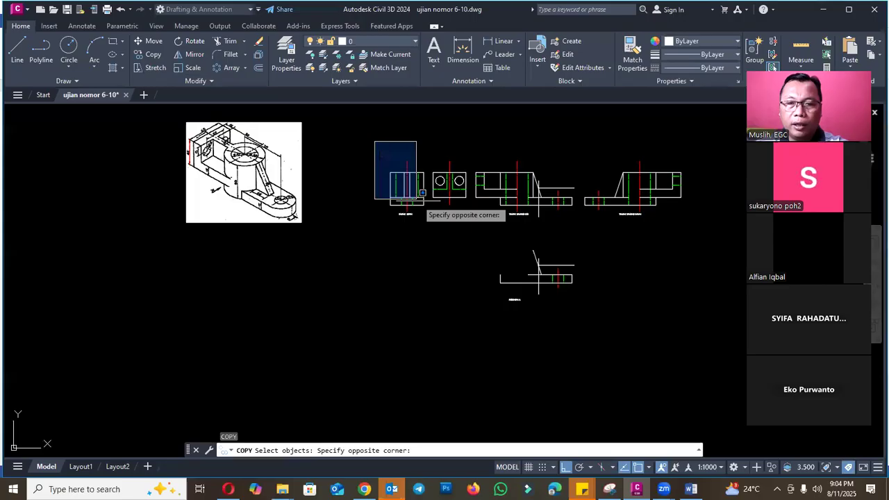
pyautogui.click(426, 213)
pyautogui.click(422, 221)
pyautogui.click(401, 211)
pyautogui.scroll(2, 419, 208)
pyautogui.press('Return')
pyautogui.click(425, 204)
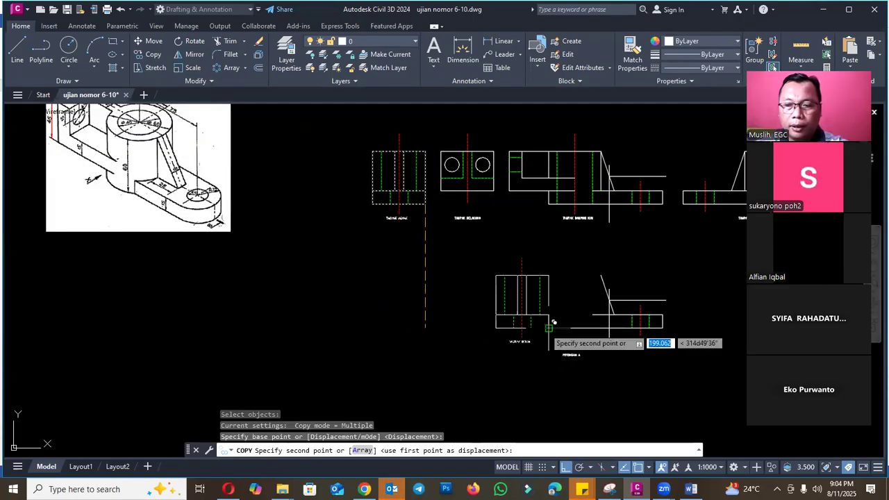
pyautogui.click(517, 327)
pyautogui.press('Escape')
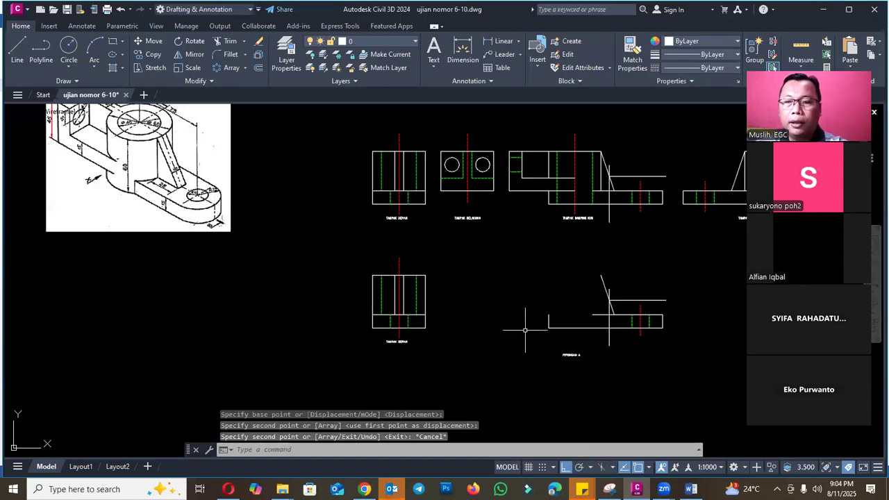
# - Draw a horizontal polyline from the copied partial side view's horizontal cut line across and beyond the copied front view
pyautogui.write('PL')
pyautogui.press('Return')
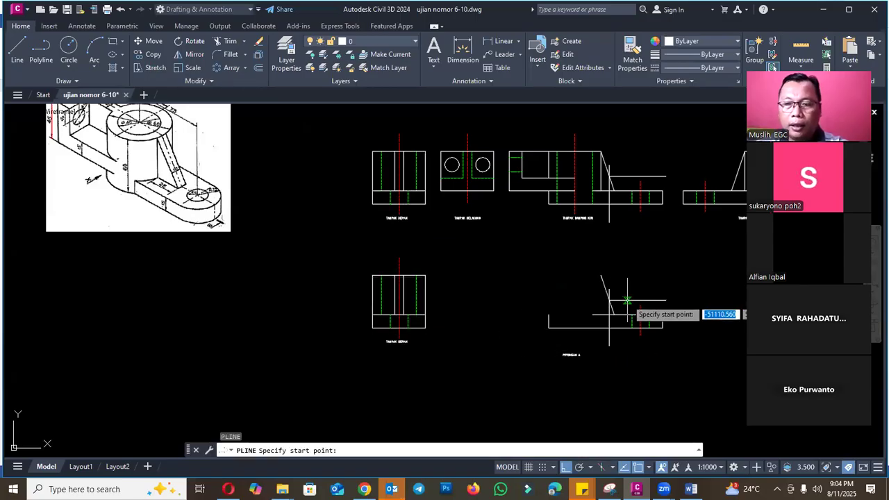
pyautogui.click(627, 301)
pyautogui.click(314, 301)
pyautogui.press('Escape')
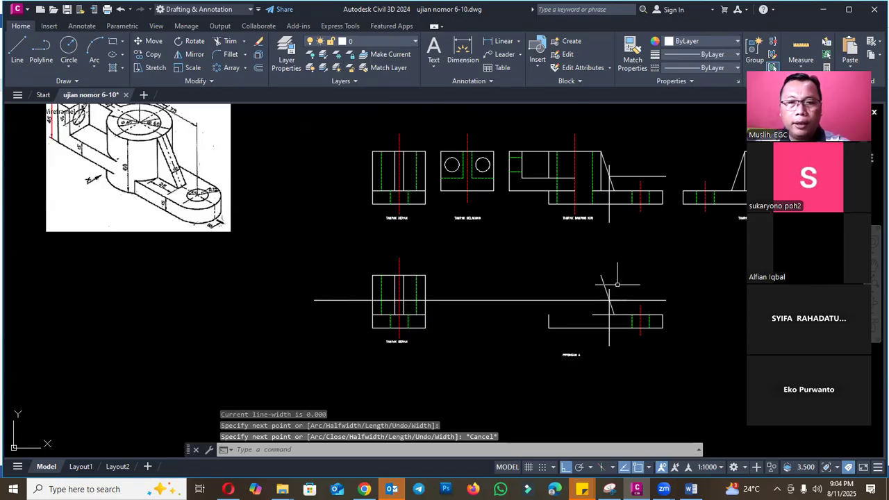
pyautogui.press('Escape')
pyautogui.scroll(1, 403, 284)
pyautogui.scroll(-1, 545, 296)
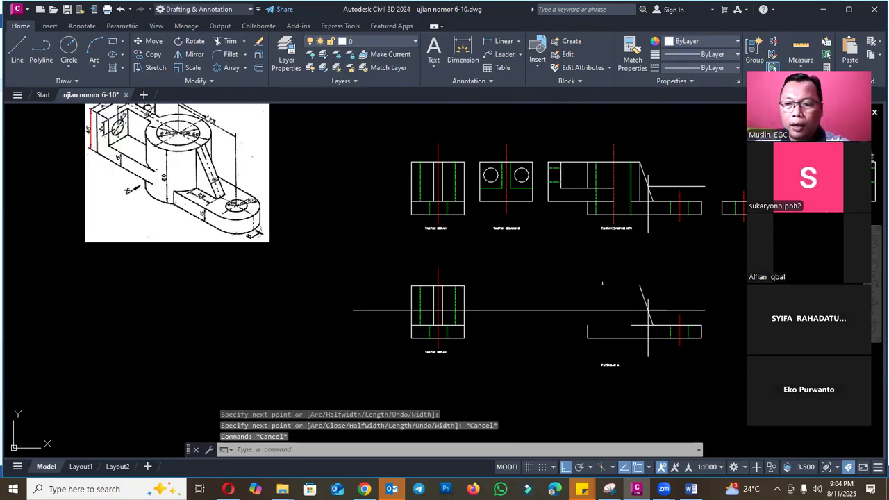
# - Erase the copied partial side view with its cut lines, keeping the long projection line and the POTONGAN A label
pyautogui.click(567, 258)
pyautogui.click(716, 340)
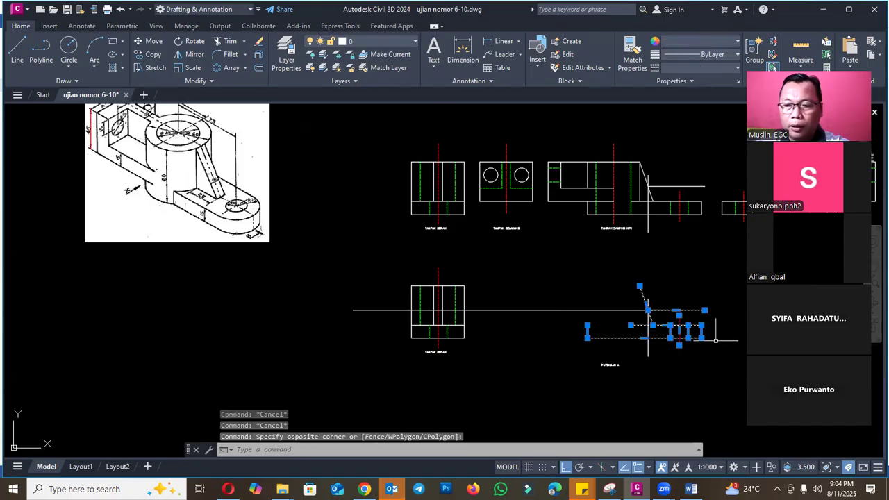
pyautogui.click(610, 314)
pyautogui.write('e')
pyautogui.press('Return')
pyautogui.write('M')
pyautogui.press('Return')
pyautogui.click(509, 345)
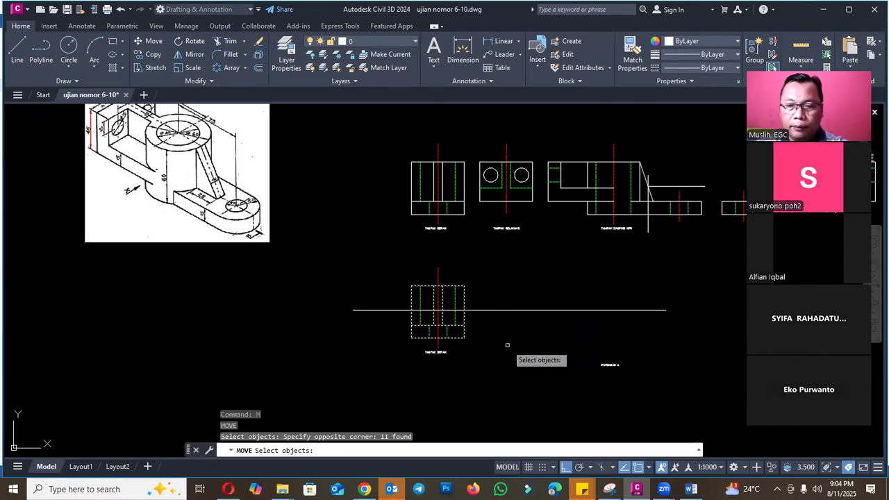
pyautogui.press('Escape')
# - Erase the copied TAMPAK DEPAN label and move the POTONGAN A label under the copied front view
pyautogui.press('e')
pyautogui.press('Return')
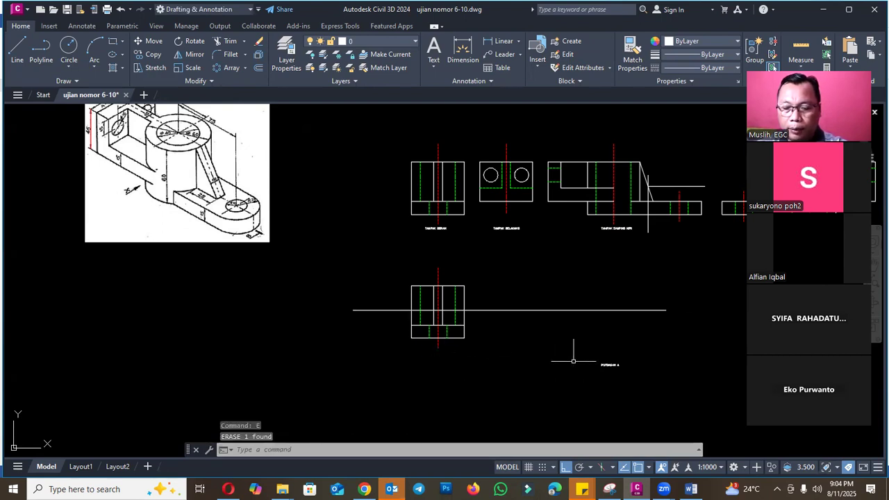
pyautogui.press('m')
pyautogui.press('Return')
pyautogui.click(610, 365)
pyautogui.press('Return')
pyautogui.click(609, 373)
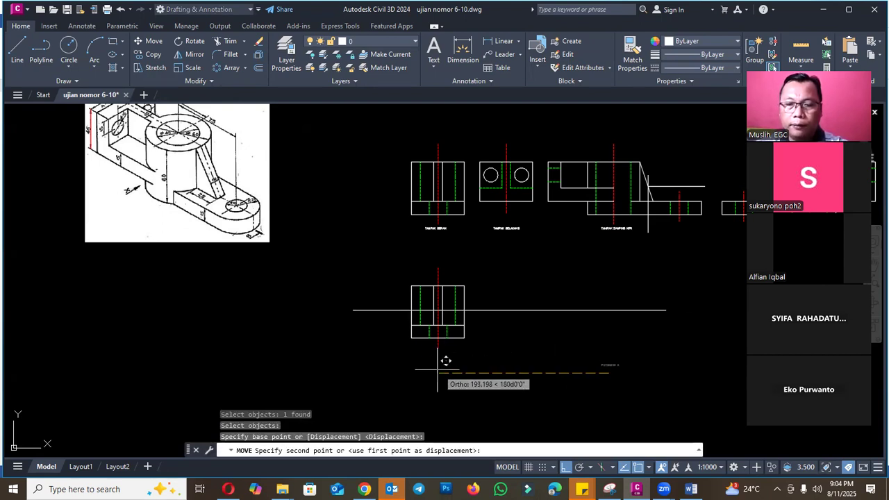
pyautogui.click(437, 368)
pyautogui.press('Escape')
# - Shift the POTONGAN A label up so it sits closer beneath the copied front view
pyautogui.scroll(4, 451, 366)
pyautogui.press('m')
pyautogui.press('Return')
pyautogui.click(441, 364)
pyautogui.click(433, 362)
pyautogui.press('Return')
pyautogui.click(491, 359)
pyautogui.click(492, 337)
pyautogui.scroll(-5, 554, 328)
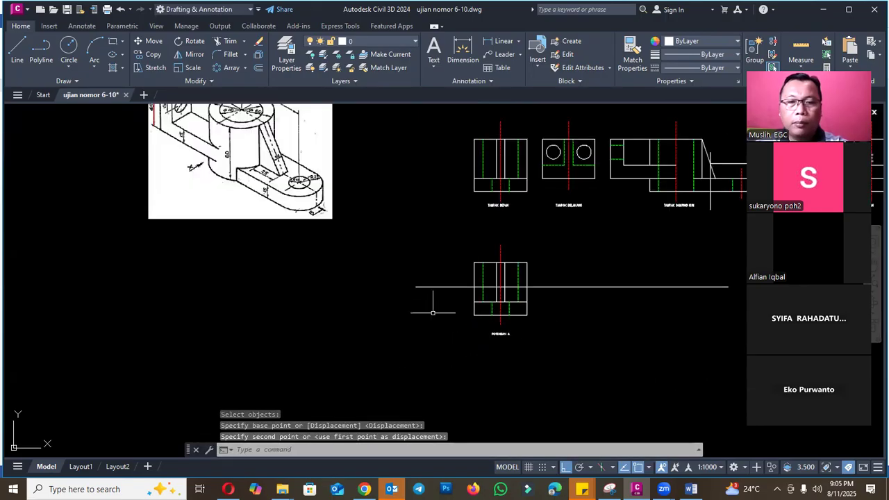
# - Erase the vertical and horizontal cut polylines from the original left side view's rib
pyautogui.moveTo(259, 134); pyautogui.dragTo(290, 221, button='middle')
pyautogui.scroll(4, 291, 223)
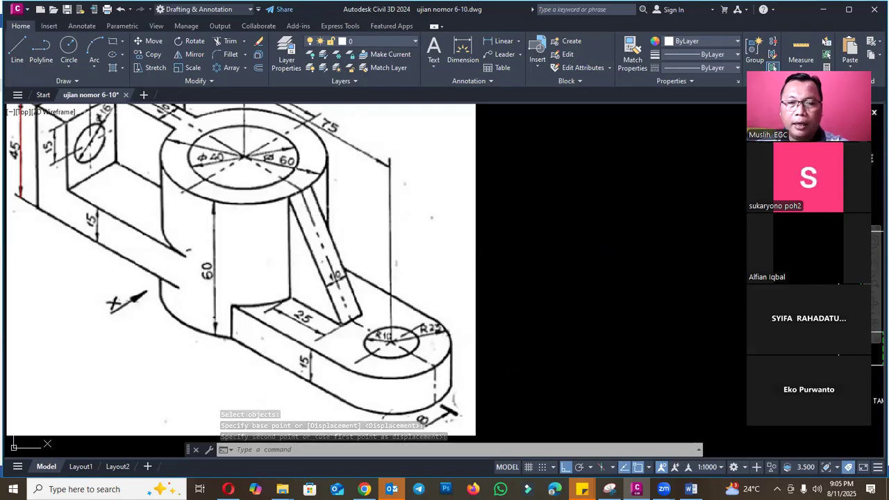
pyautogui.scroll(-6, 349, 275)
pyautogui.scroll(2, 463, 278)
pyautogui.scroll(4, 591, 208)
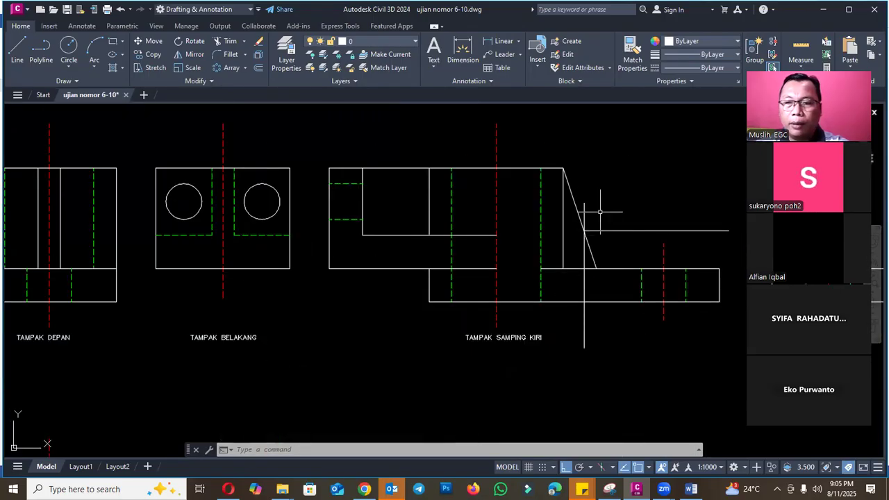
pyautogui.click(584, 210)
pyautogui.click(599, 229)
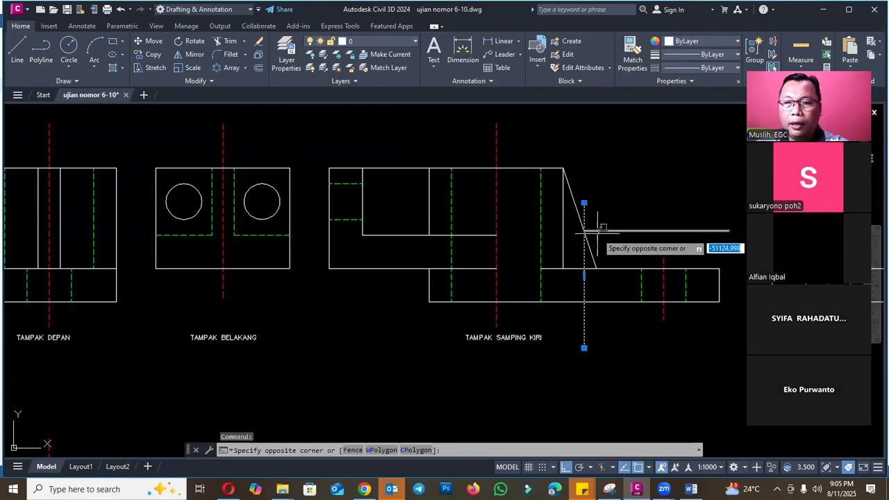
pyautogui.click(597, 235)
pyautogui.write('E')
pyautogui.press('Return')
pyautogui.scroll(-6, 606, 229)
pyautogui.scroll(6, 480, 318)
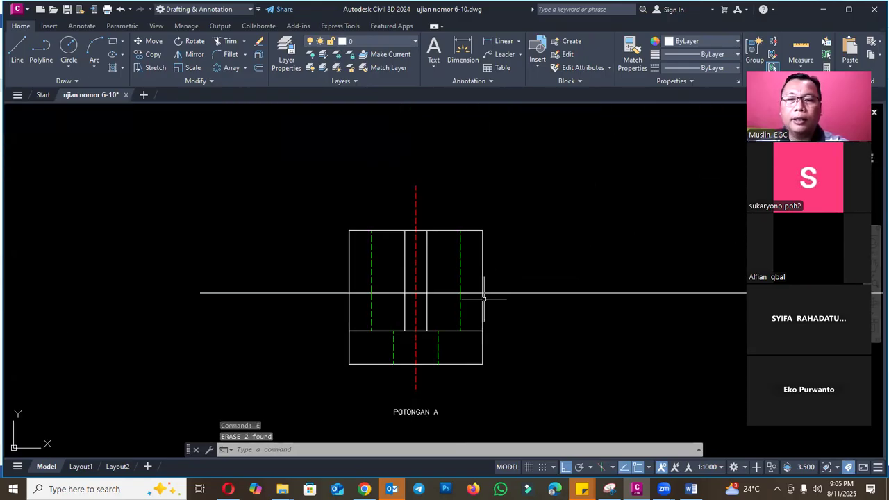
pyautogui.press('Escape')
pyautogui.write('TR')
pyautogui.press('Return')
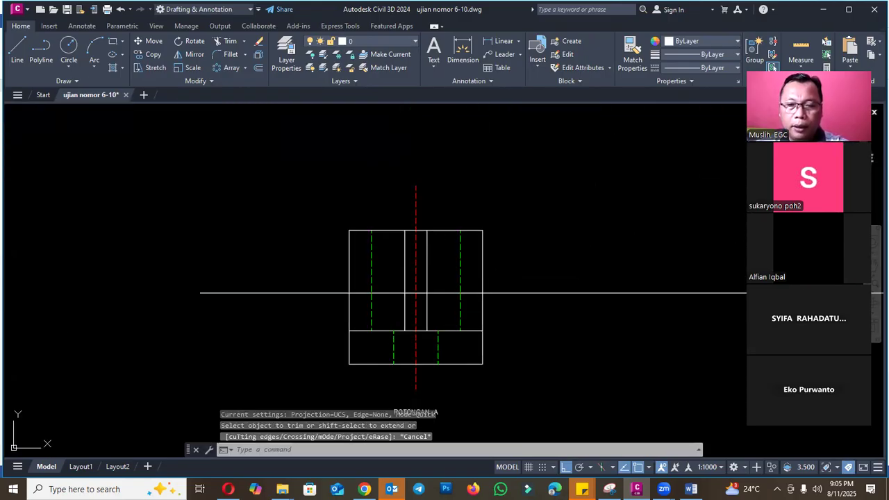
pyautogui.press('Escape')
pyautogui.press('Escape')
# - Break both vertical rib edges of section A with a short gap at the horizontal projection line
pyautogui.scroll(4, 429, 289)
pyautogui.write('B')
pyautogui.press('Return')
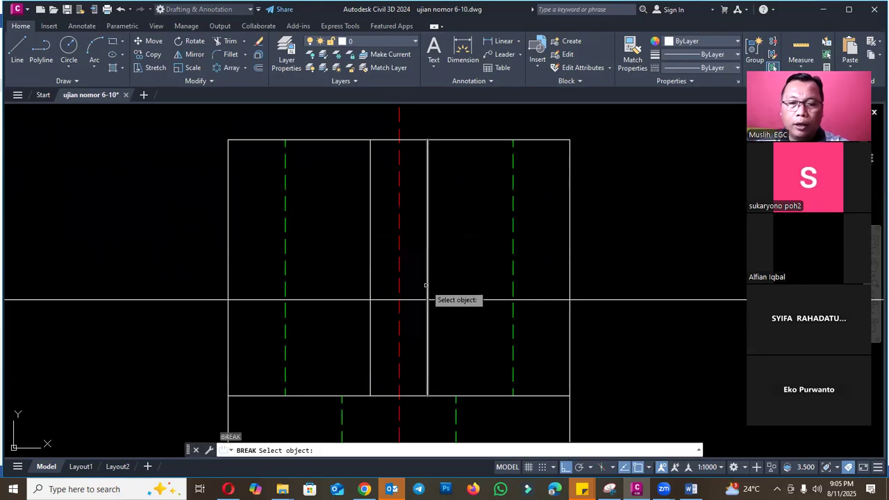
pyautogui.click(427, 288)
pyautogui.click(427, 300)
pyautogui.press('Return')
pyautogui.click(370, 286)
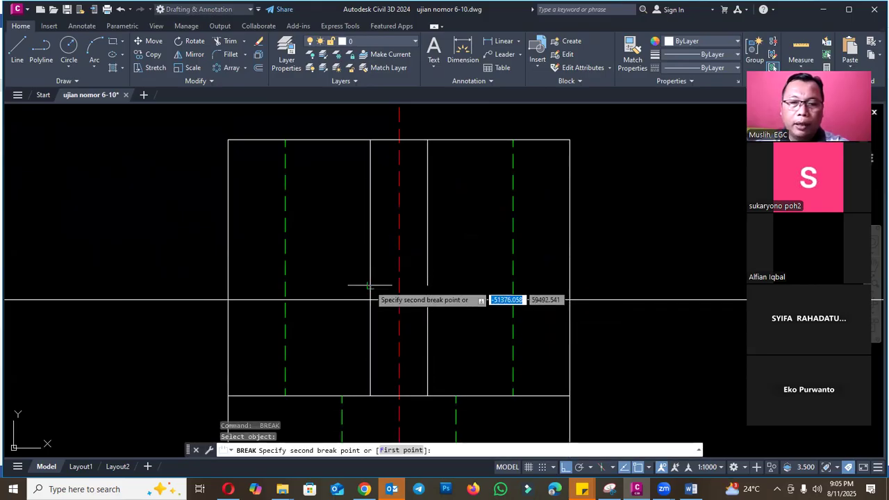
pyautogui.click(371, 300)
pyautogui.press('Escape')
# - Extend section A's broken rib edges to the horizontal projection line
pyautogui.press('Return')
pyautogui.moveTo(433, 284); pyautogui.dragTo(367, 266)
pyautogui.press('Return')
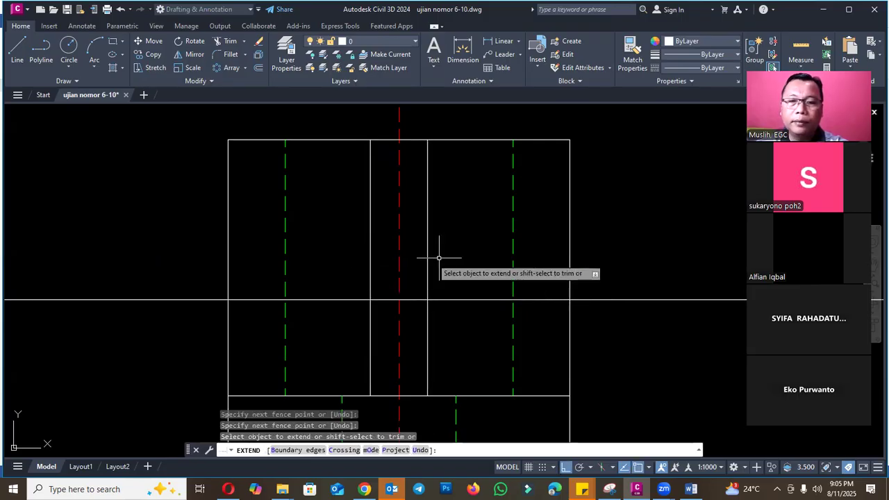
# - Compare section A with the rib and base plate in the isometric reference image
pyautogui.scroll(-5, 427, 264)
pyautogui.press('Escape')
pyautogui.scroll(4, 251, 112)
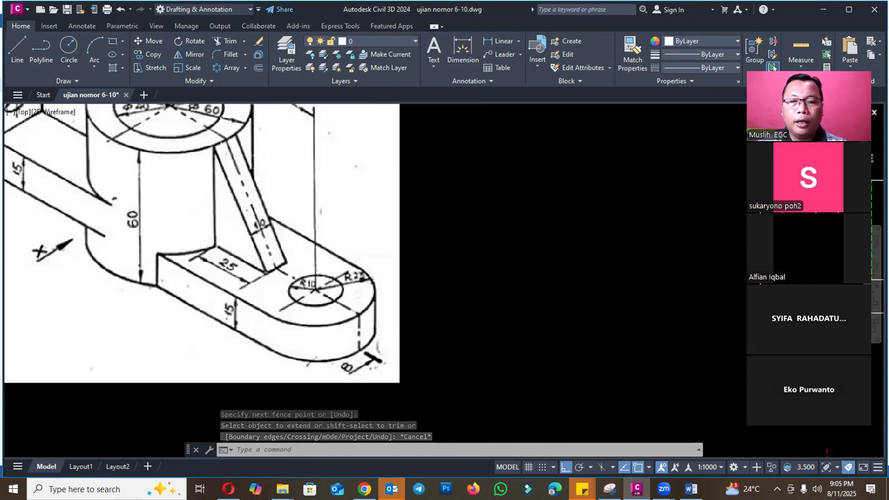
pyautogui.scroll(-5, 284, 222)
pyautogui.scroll(4, 480, 297)
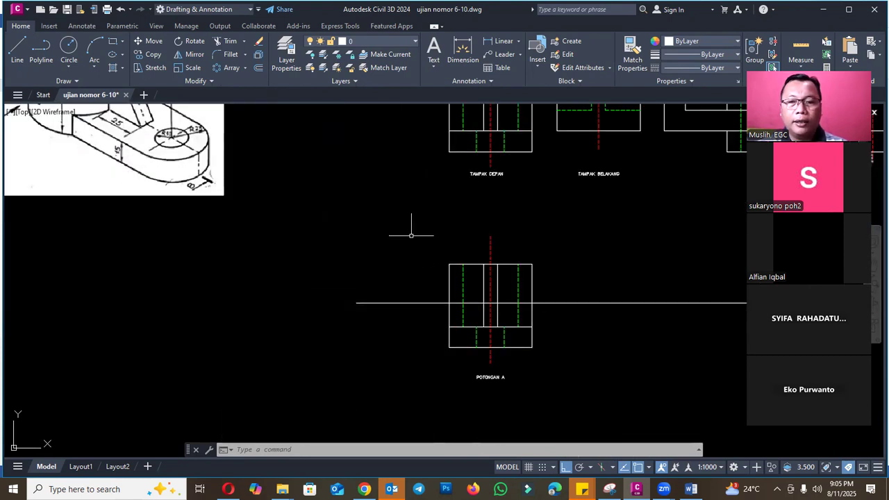
pyautogui.scroll(-2, 403, 278)
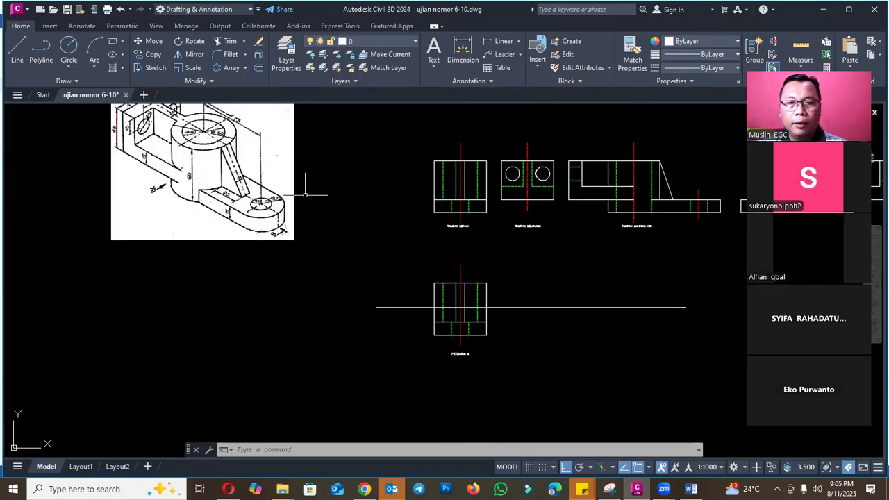
pyautogui.scroll(5, 244, 168)
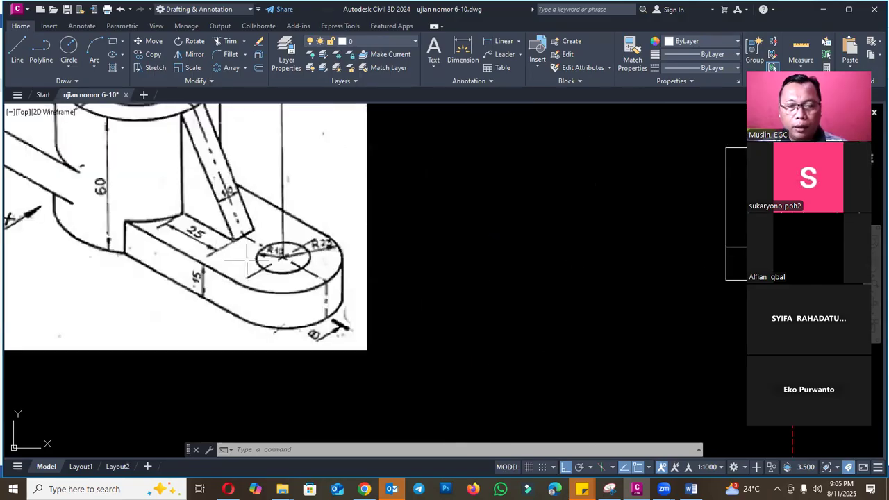
pyautogui.scroll(-5, 272, 261)
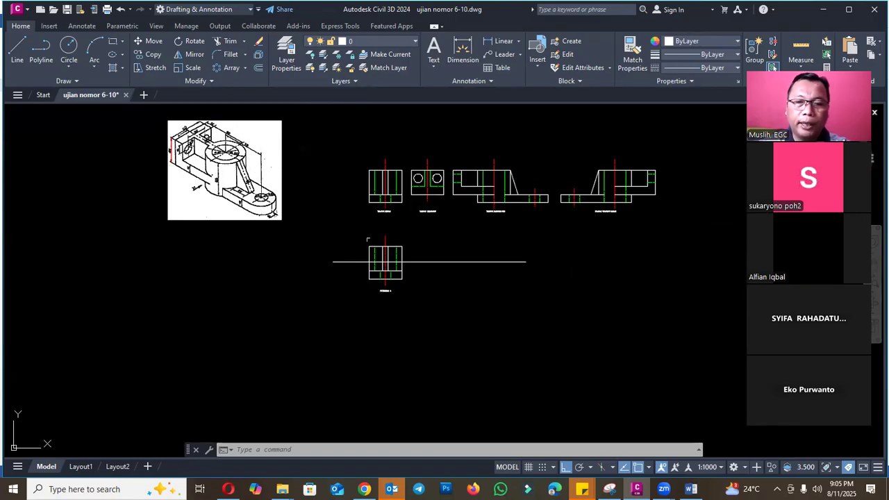
# - Trim the base's upper edge between the two vertical rib edges in section A
pyautogui.scroll(6, 410, 284)
pyautogui.write('tr')
pyautogui.press('Return')
pyautogui.scroll(4, 342, 296)
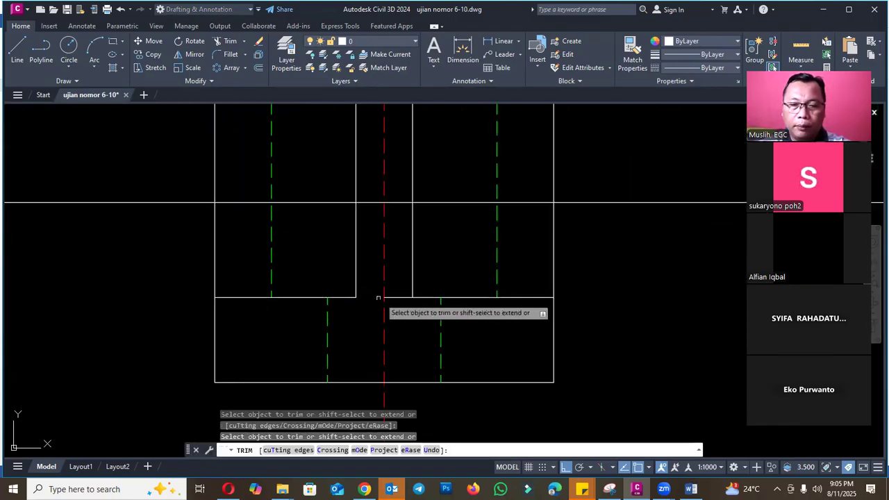
pyautogui.press('Escape')
pyautogui.scroll(-4, 511, 312)
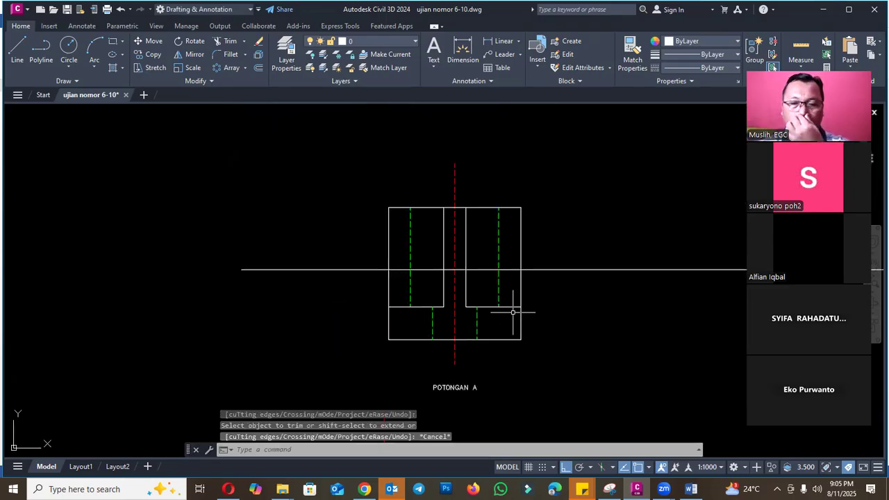
# - Trim the horizontal projection line in section A between each rib edge and its neighbouring hidden line
pyautogui.scroll(-4, 514, 310)
pyautogui.scroll(6, 493, 293)
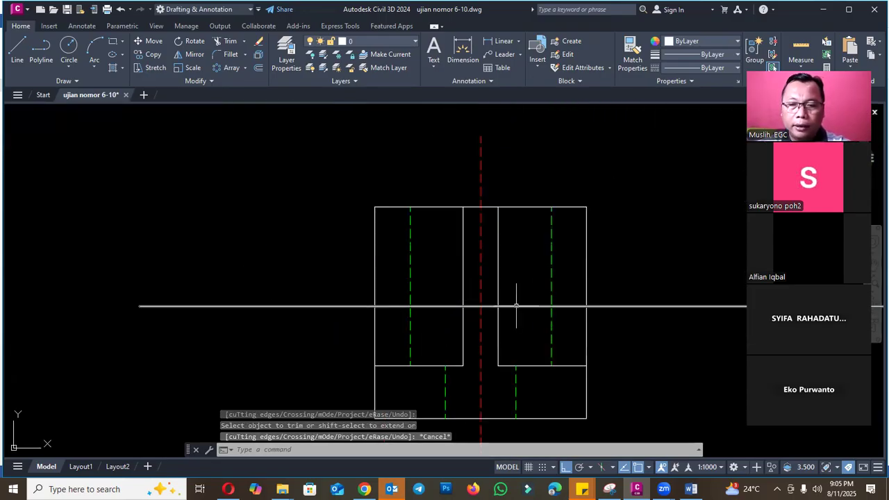
pyautogui.click(518, 306)
pyautogui.press('Escape')
pyautogui.press('Escape')
pyautogui.write('TR')
pyautogui.press('Return')
pyautogui.click(519, 306)
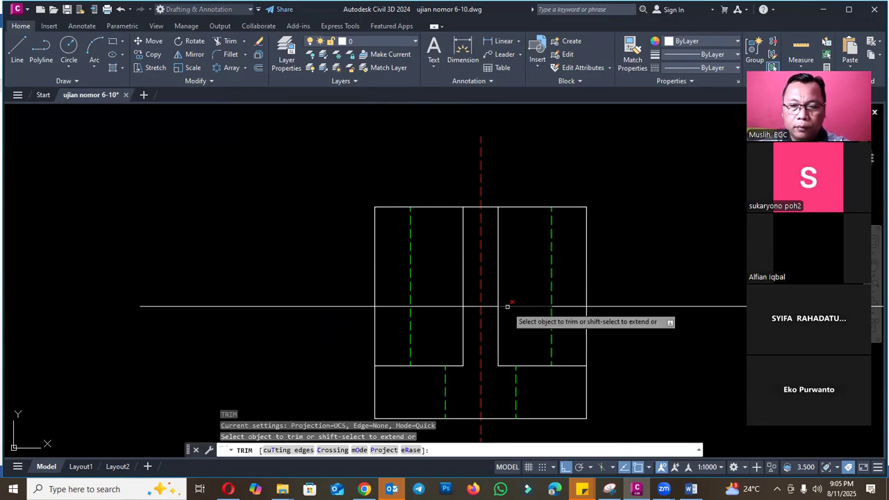
pyautogui.click(449, 305)
pyautogui.press('Escape')
# - Erase the leftover projection line pieces on both sides of section A, keeping the short segment across the rib
pyautogui.click(308, 306)
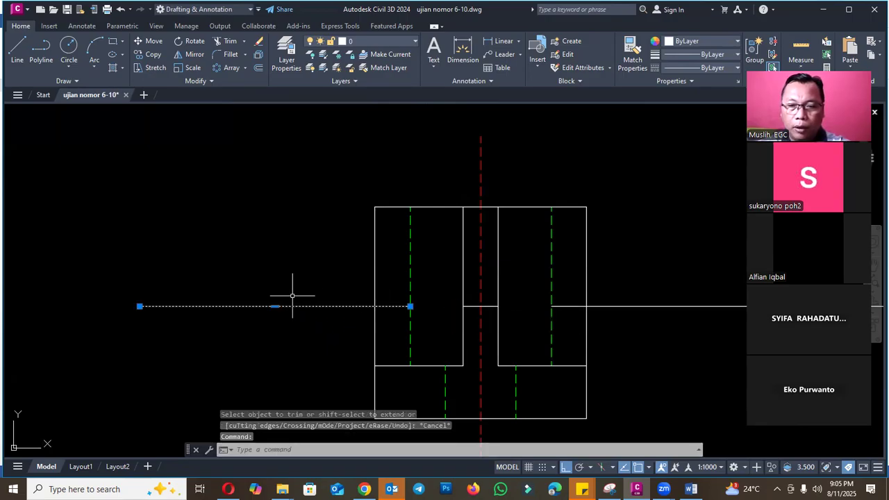
pyautogui.press('Delete')
pyautogui.click(661, 288)
pyautogui.click(645, 308)
pyautogui.press('Delete')
pyautogui.scroll(-4, 579, 288)
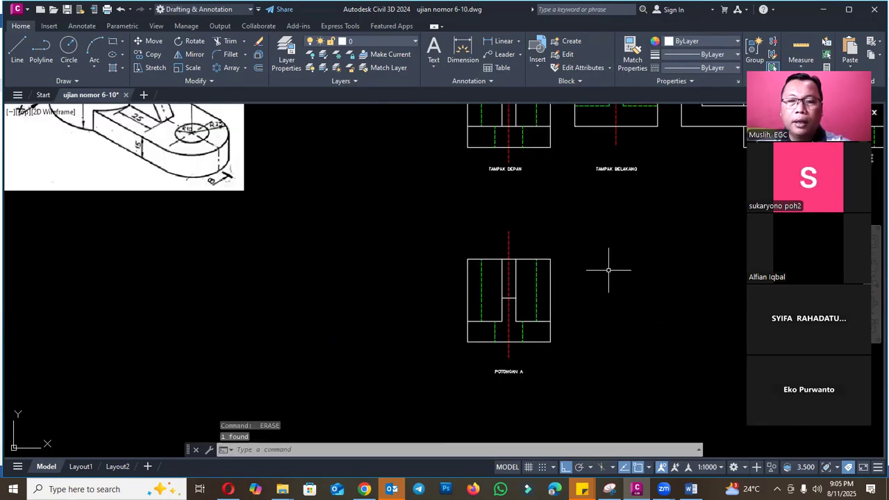
# - Hatch the cut rib and the full base of section A with a solid fill
pyautogui.scroll(2, 569, 336)
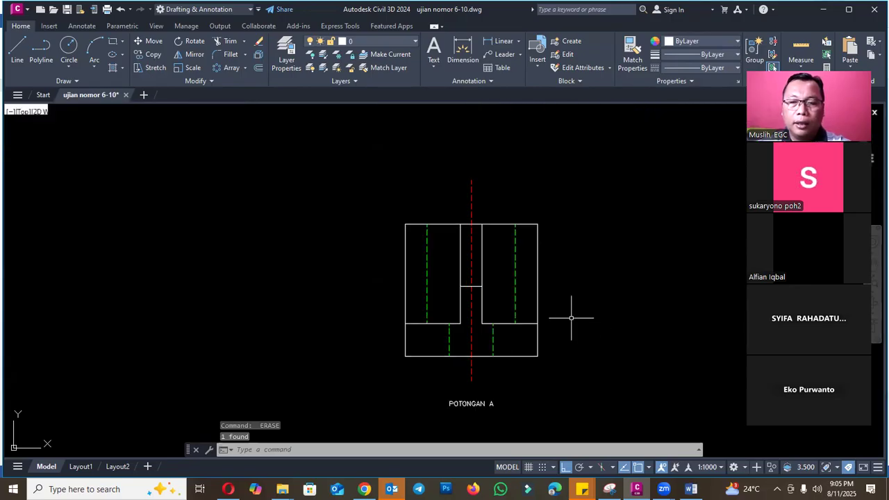
pyautogui.write('H')
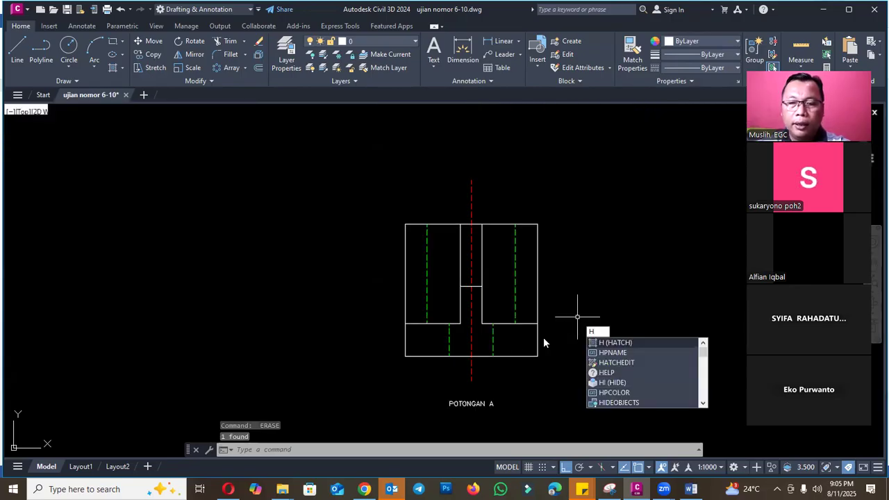
pyautogui.press('Return')
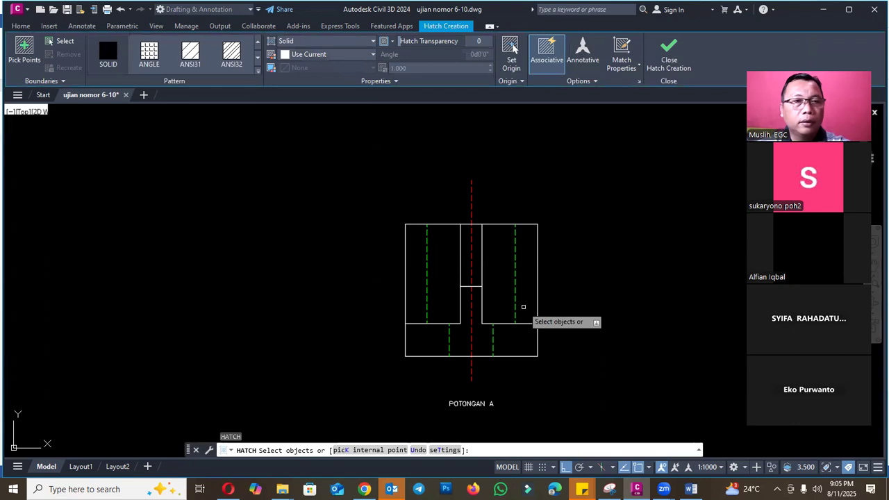
pyautogui.click(24, 52)
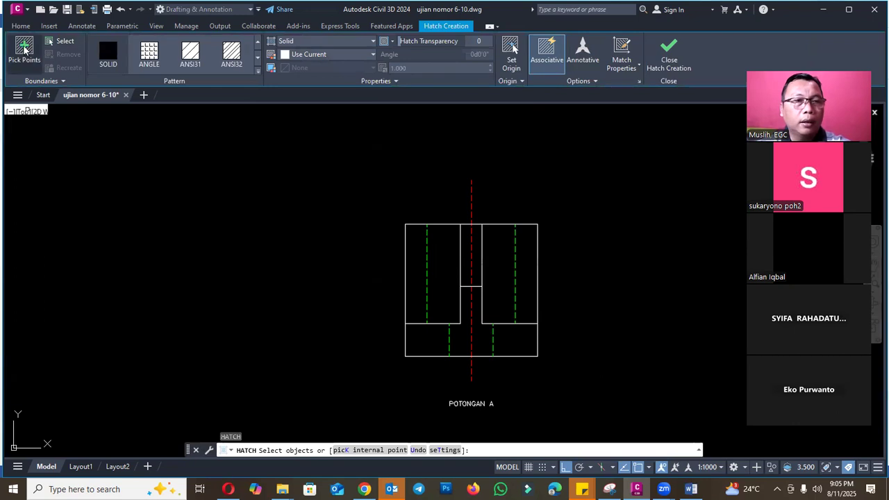
pyautogui.click(471, 313)
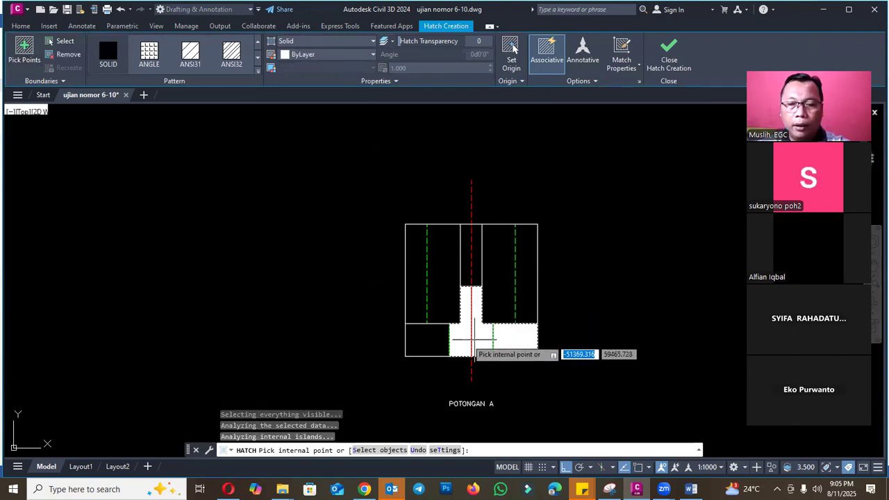
pyautogui.click(426, 339)
pyautogui.press('Return')
# - Change the section A hatch to the ANSI31 pattern with grey colour 147,149,152
pyautogui.click(506, 330)
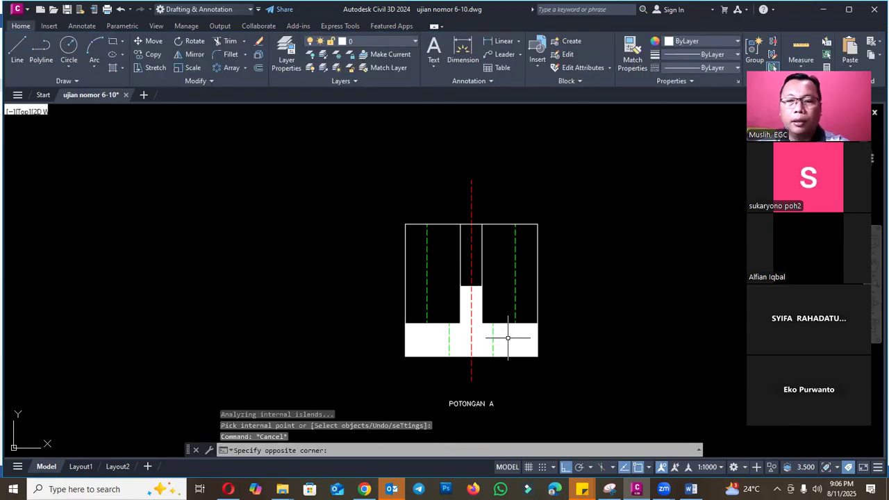
pyautogui.click(192, 51)
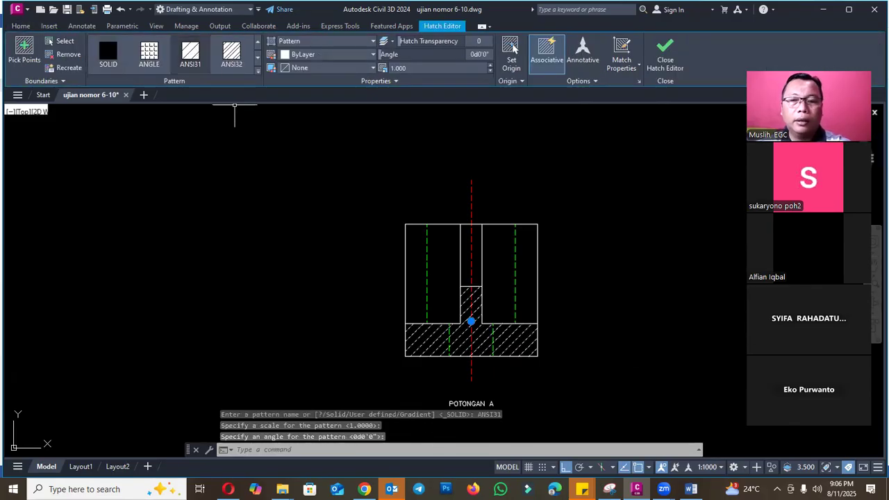
pyautogui.click(327, 55)
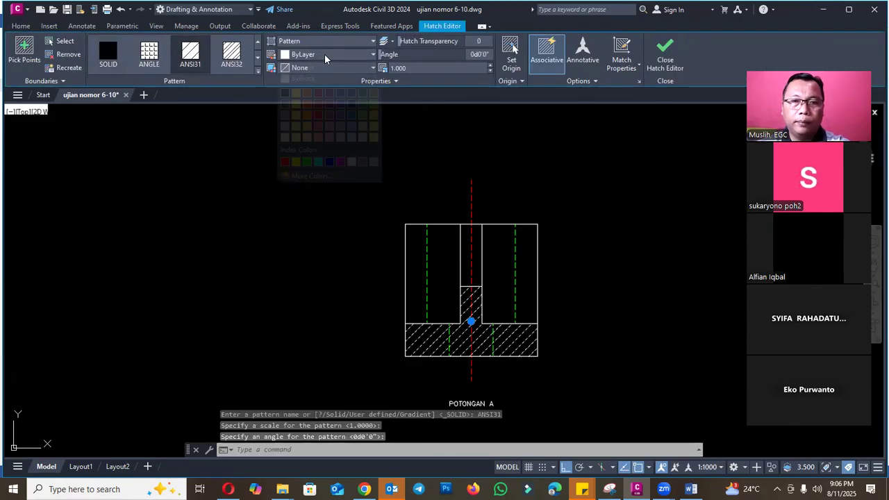
pyautogui.click(286, 116)
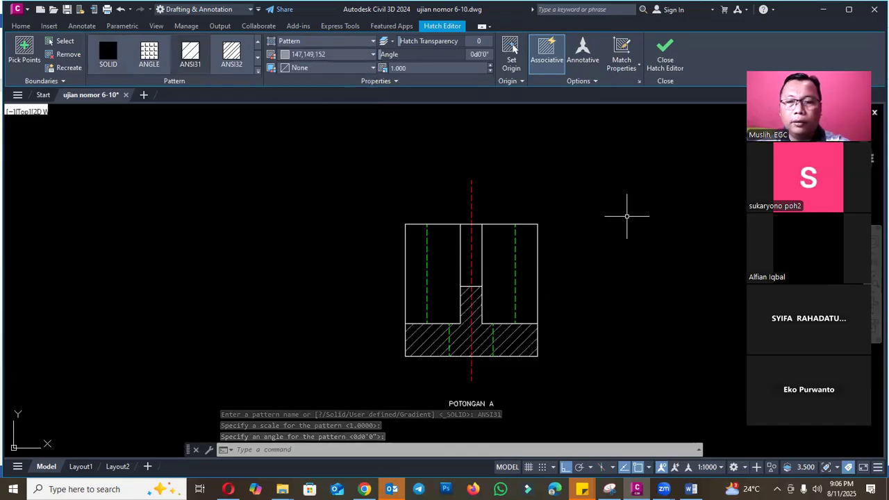
pyautogui.press('Escape')
pyautogui.press('Escape')
pyautogui.scroll(-4, 495, 298)
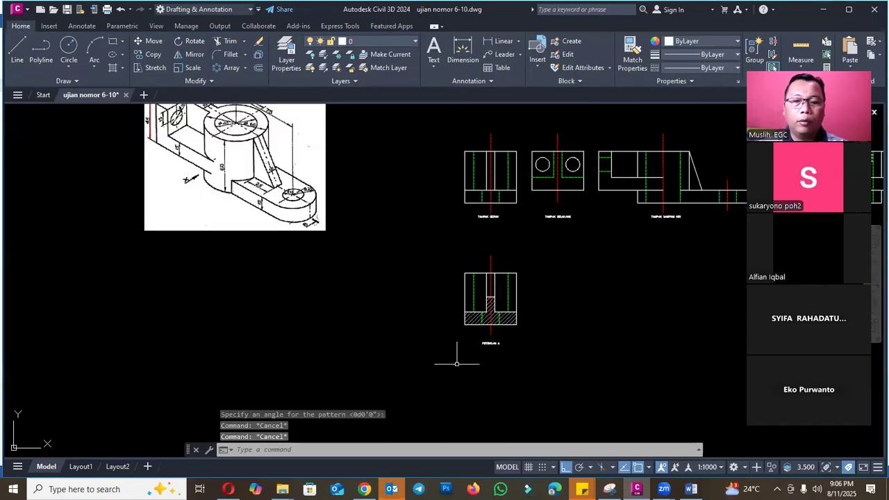
# - Check cutting plane A in the Word exam document's figure, and return to Civil 3D to compare it with section A
pyautogui.click(691, 489)
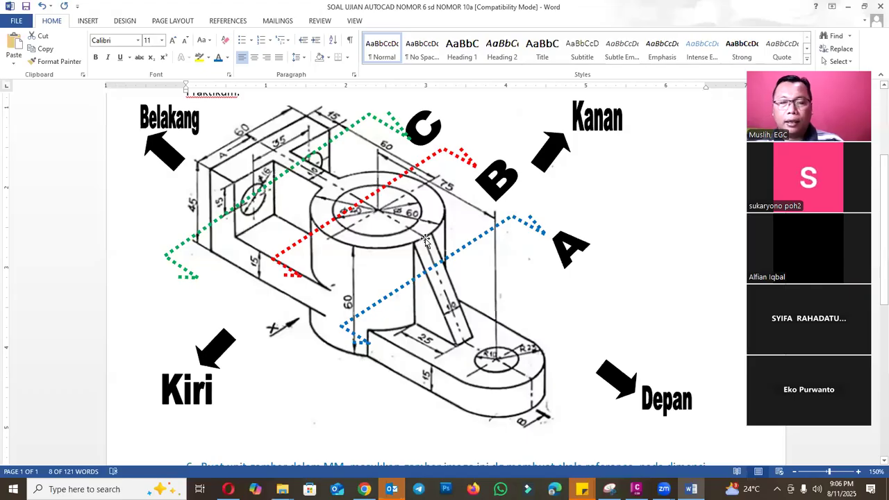
pyautogui.click(637, 489)
pyautogui.scroll(3, 494, 288)
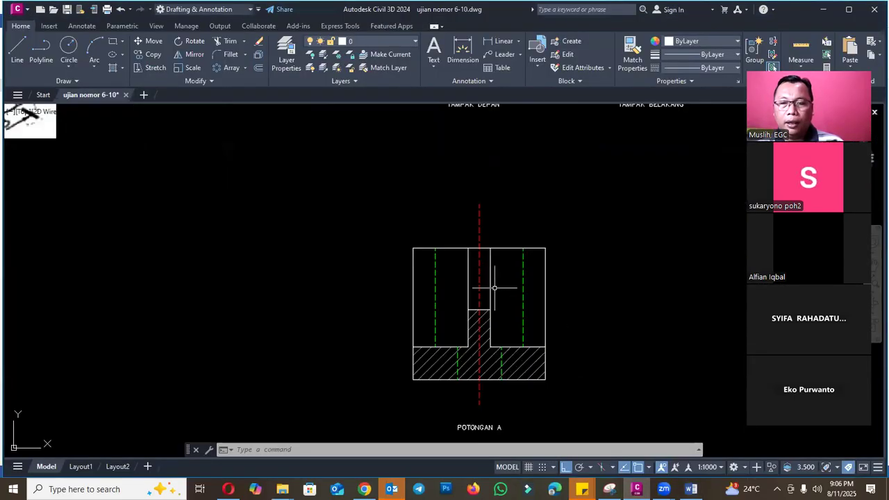
pyautogui.scroll(-4, 508, 283)
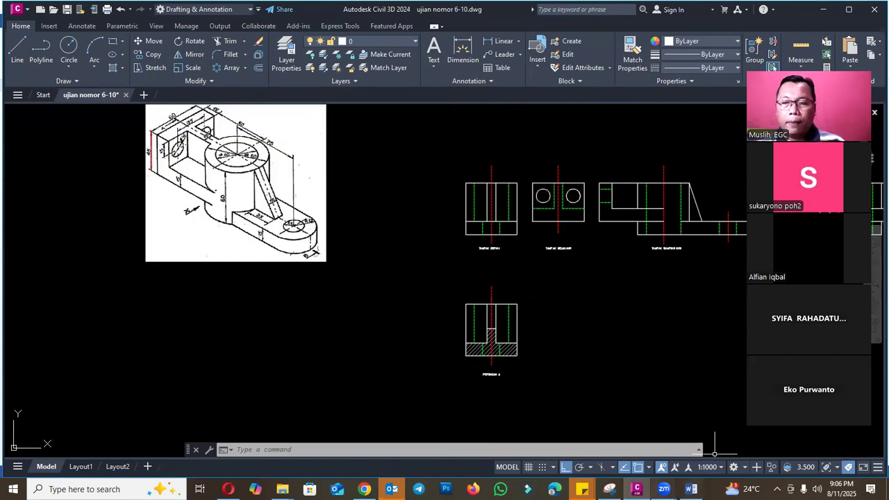
# - Read question 8 and examine the remaining cutting planes in the Word exam document, and return to Civil 3D
pyautogui.click(691, 489)
pyautogui.scroll(-5, 586, 314)
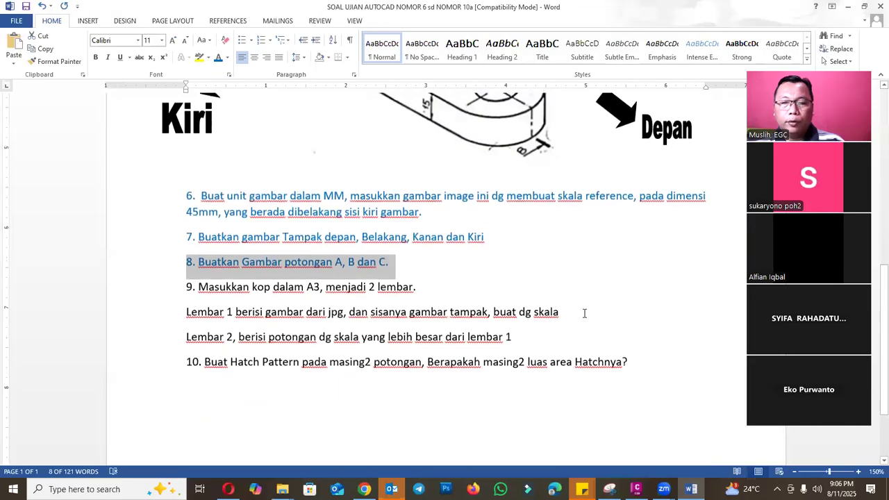
pyautogui.click(332, 256)
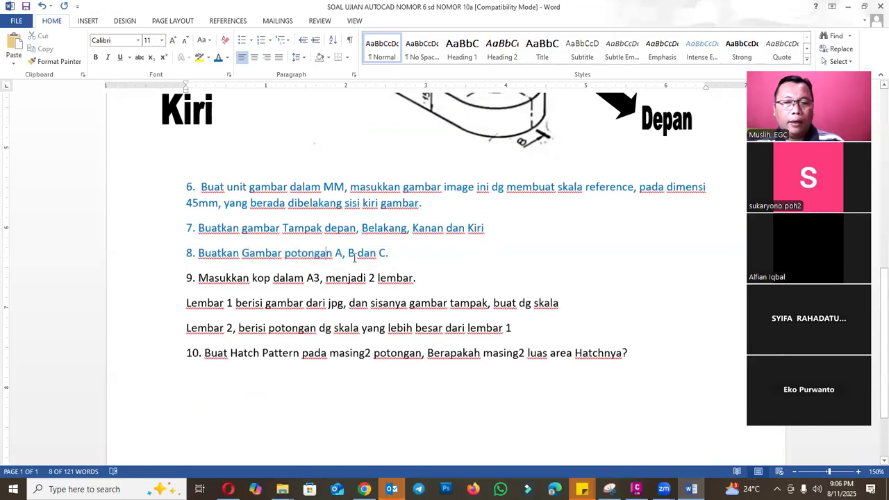
pyautogui.scroll(5, 387, 253)
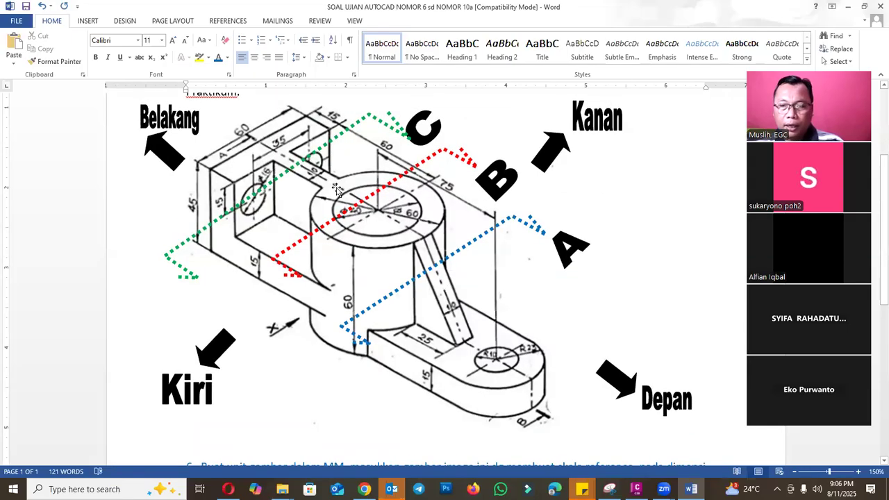
pyautogui.click(637, 489)
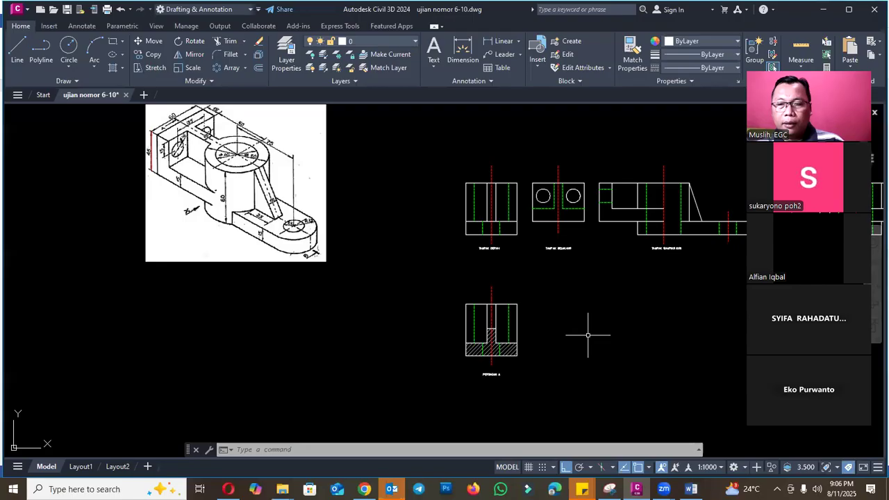
# - Copy hatched section A with its label horizontally to the right, beneath the left side view
pyautogui.scroll(-2, 422, 272)
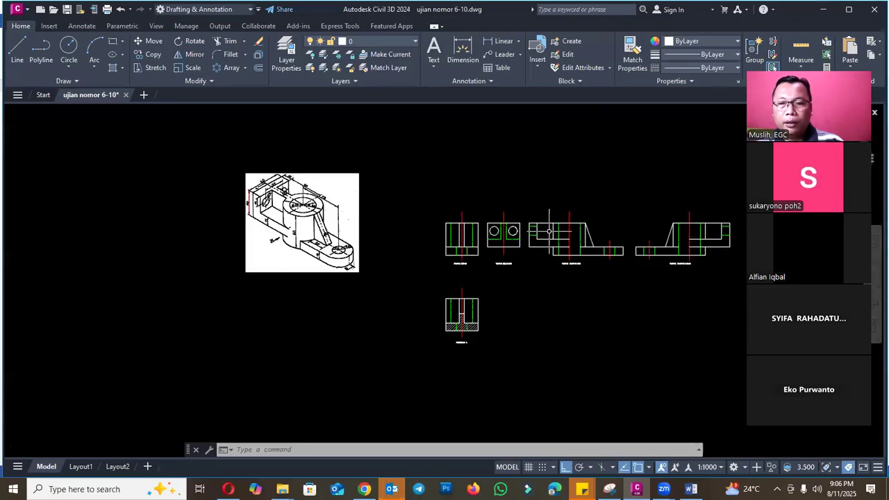
pyautogui.scroll(2, 552, 236)
pyautogui.press('Escape')
pyautogui.press('Escape')
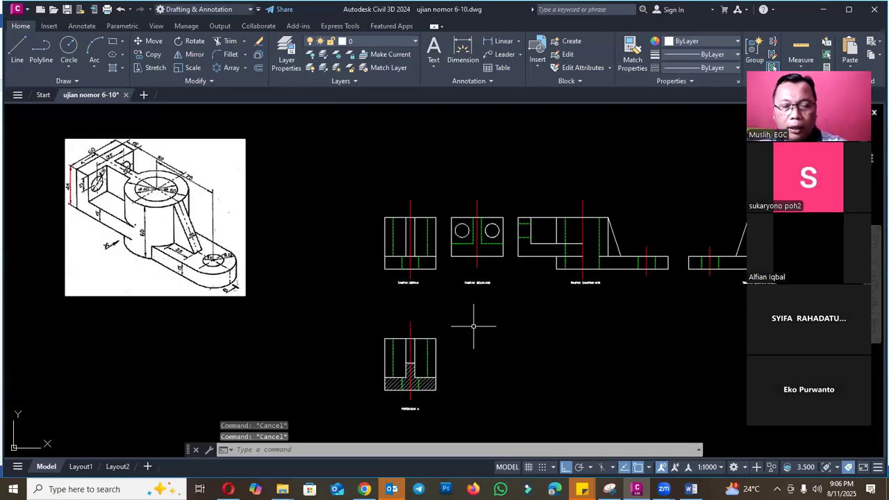
pyautogui.write('co')
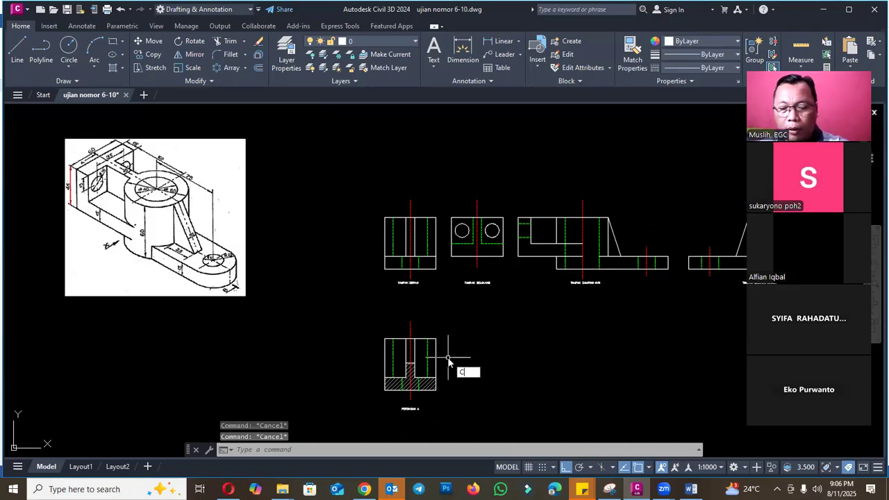
pyautogui.press('Return')
pyautogui.scroll(2, 420, 408)
pyautogui.scroll(1, 416, 408)
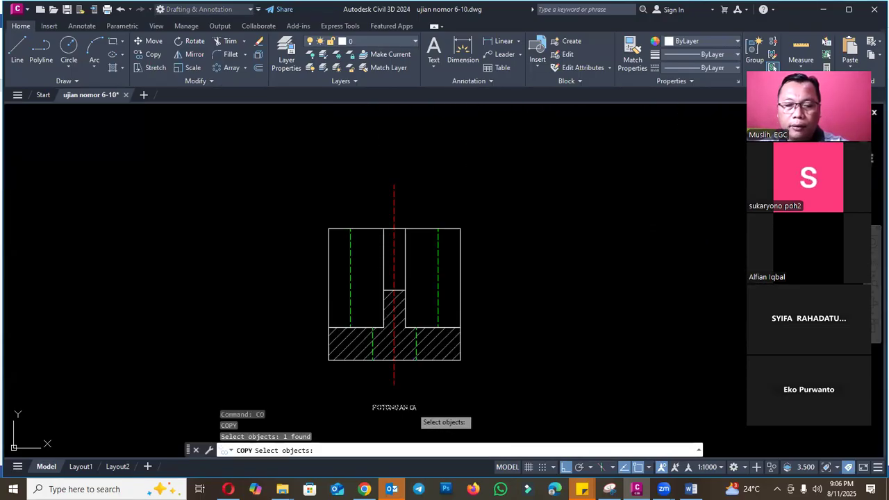
pyautogui.scroll(-4, 412, 375)
pyautogui.click(351, 285)
pyautogui.click(470, 401)
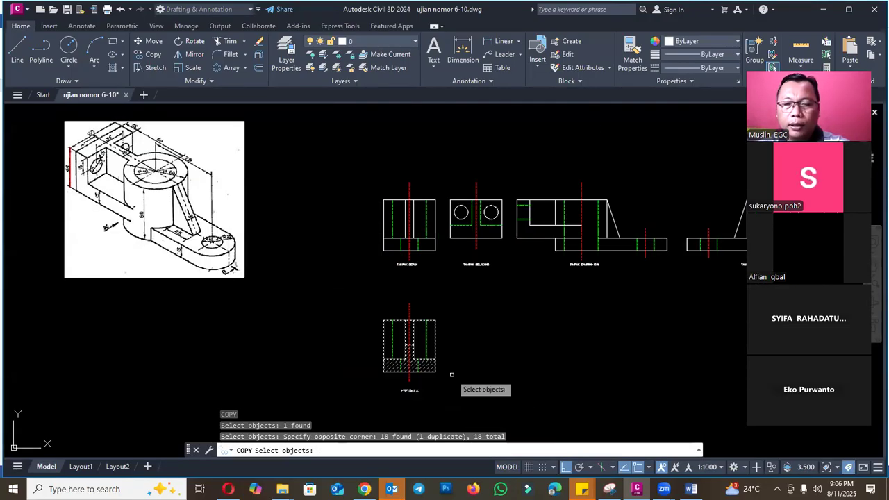
pyautogui.press('Return')
pyautogui.click(451, 373)
pyautogui.click(549, 374)
pyautogui.press('Escape')
# - Change the copied section's label to POTONGAN B
pyautogui.write('ED')
pyautogui.press('Return')
pyautogui.scroll(5, 507, 394)
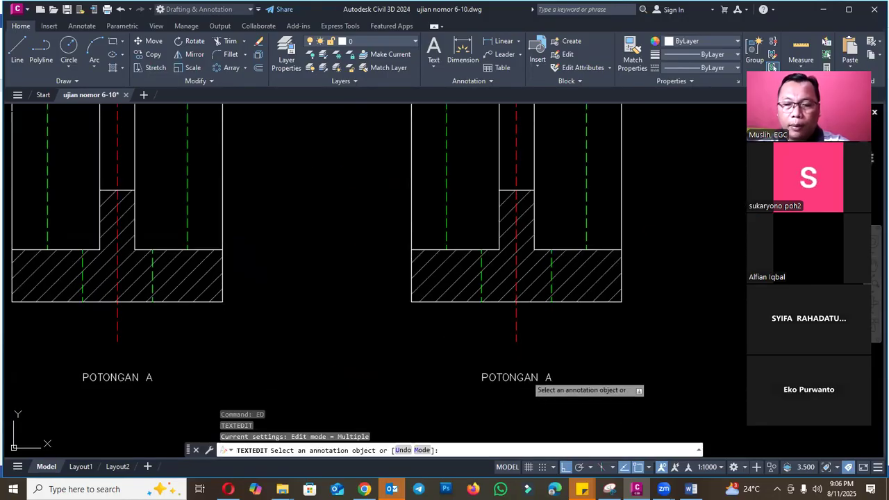
pyautogui.click(552, 378)
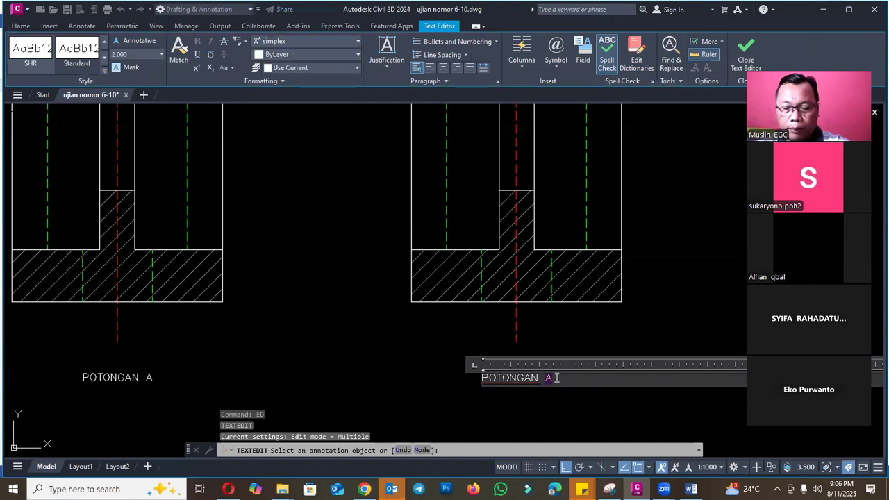
pyautogui.click(647, 296)
pyautogui.press('Escape')
# - Erase the hatch and the short horizontal line across the rib in section B
pyautogui.click(574, 279)
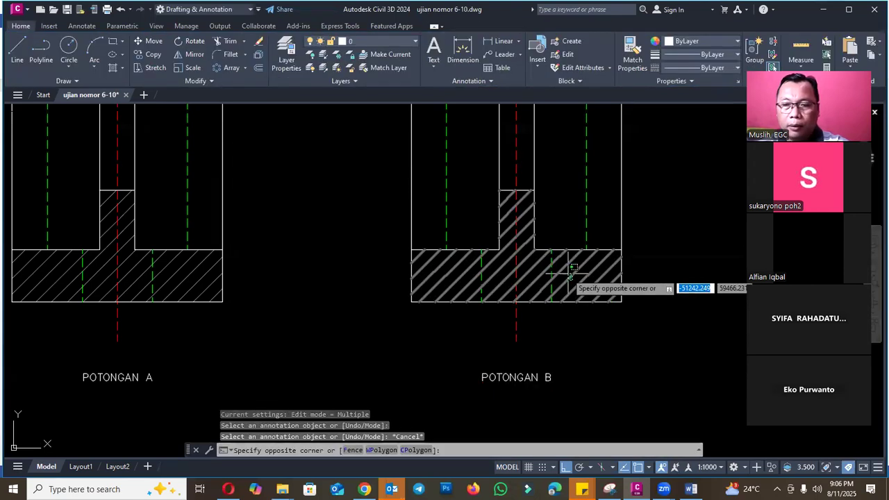
pyautogui.click(567, 273)
pyautogui.write('e')
pyautogui.press('Return')
pyautogui.click(521, 189)
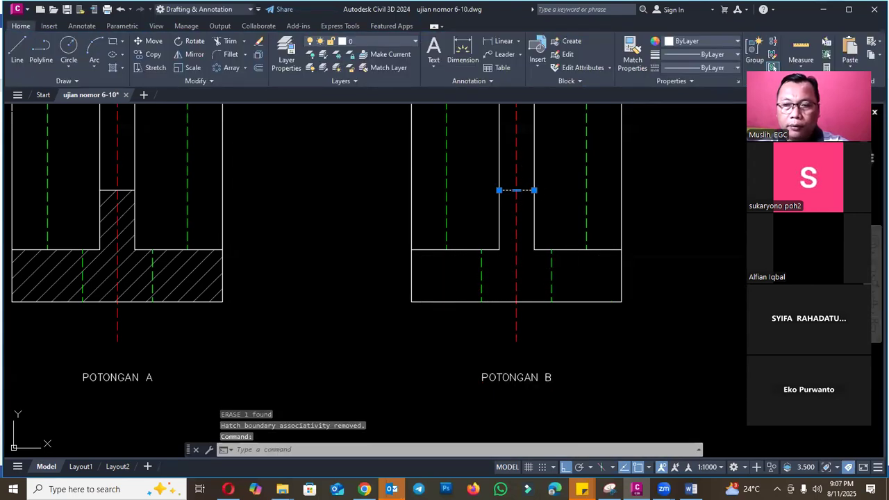
pyautogui.write('e')
pyautogui.press('Return')
pyautogui.scroll(-5, 536, 291)
pyautogui.scroll(-2, 486, 314)
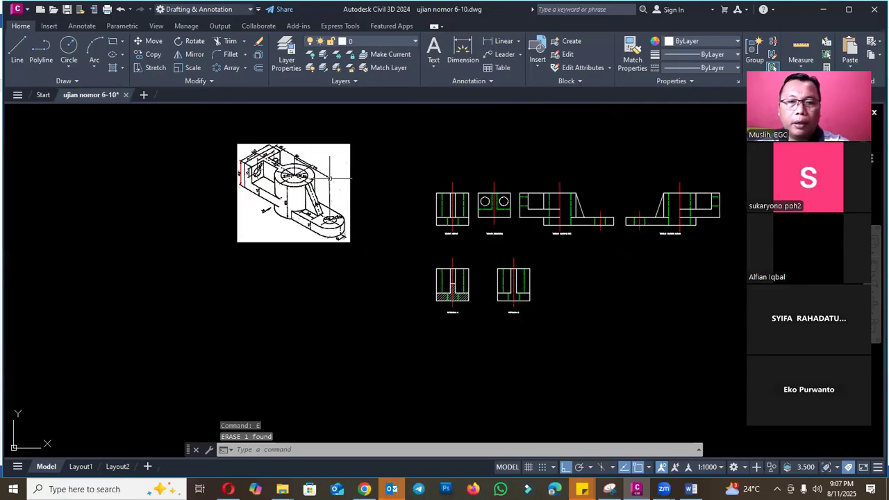
# - Match the two upper green dashed vertical lines in section B to the properties of its white outline
pyautogui.scroll(4, 486, 238)
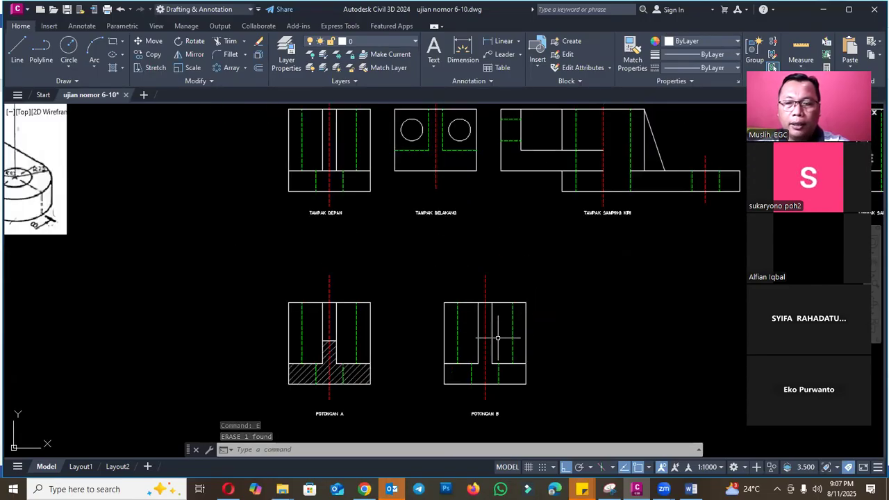
pyautogui.click(492, 336)
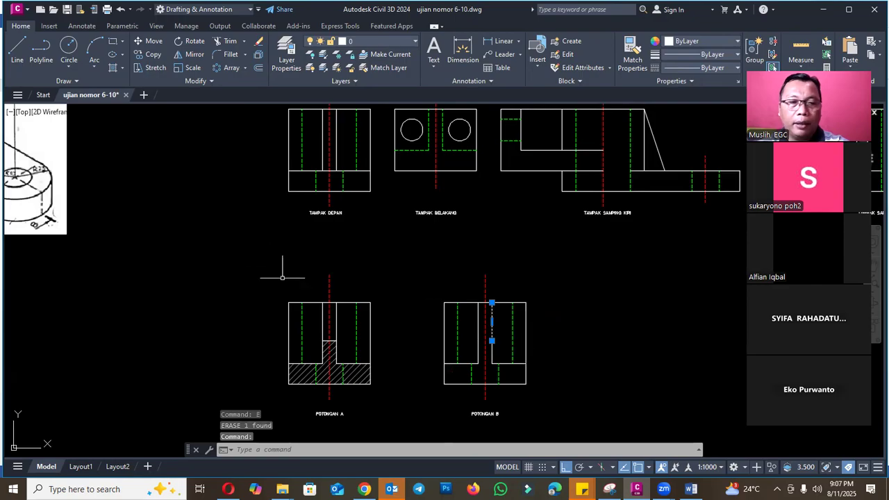
pyautogui.scroll(-4, 282, 277)
pyautogui.scroll(4, 195, 229)
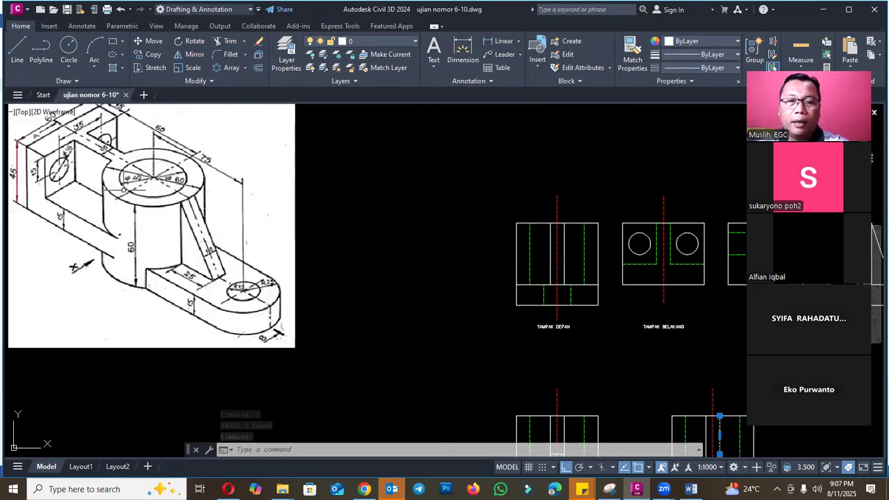
pyautogui.scroll(-4, 164, 156)
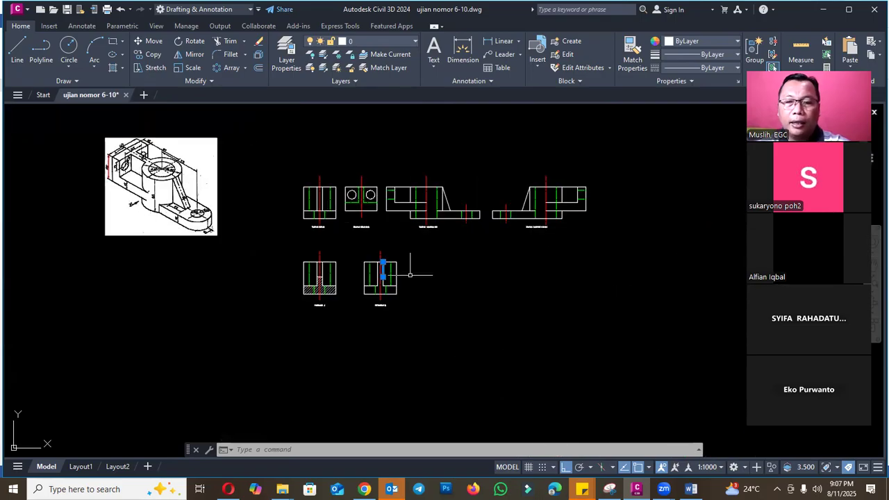
pyautogui.scroll(6, 387, 282)
pyautogui.write('ma')
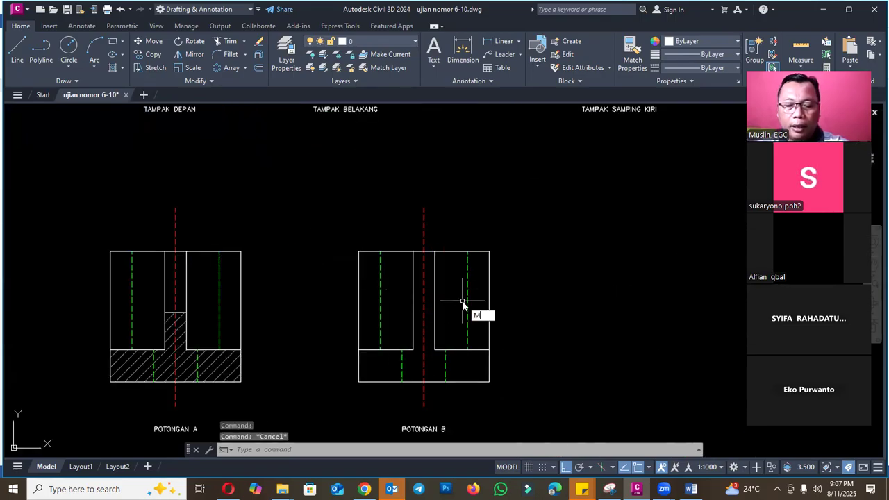
pyautogui.press('Return')
pyautogui.click(441, 297)
pyautogui.click(470, 299)
pyautogui.click(454, 304)
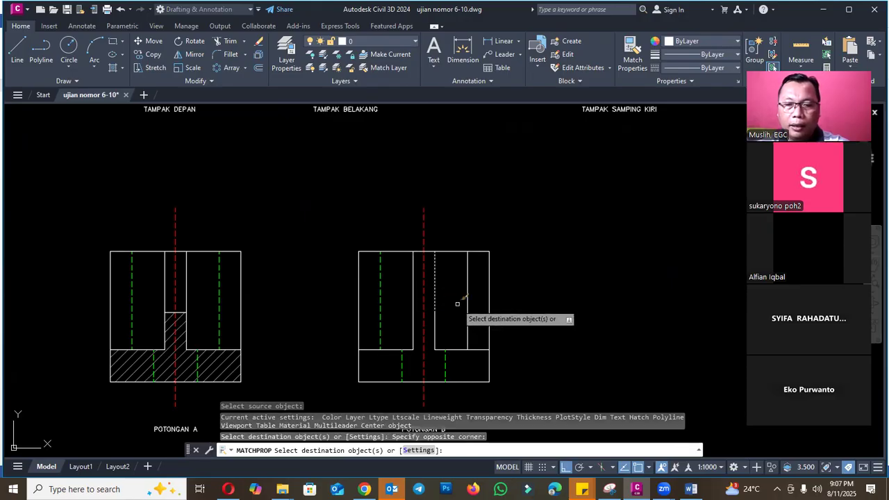
pyautogui.click(388, 303)
pyautogui.click(376, 301)
pyautogui.press('Escape')
# - Erase the two upper vertical rib lines beside the centreline in section B
pyautogui.click(435, 306)
pyautogui.click(425, 299)
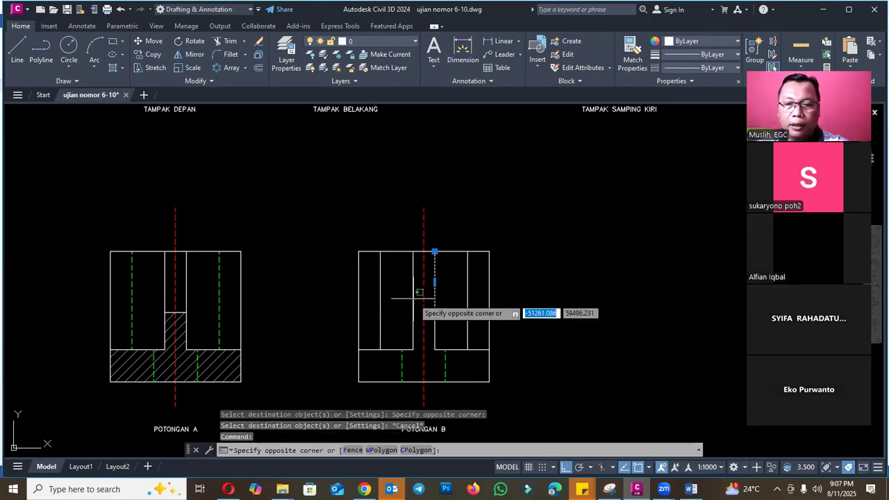
pyautogui.click(396, 308)
pyautogui.write('e')
pyautogui.press('Return')
# - Extend the two inner vertical bore lines of section B down to its bottom edge
pyautogui.write('ex')
pyautogui.press('Return')
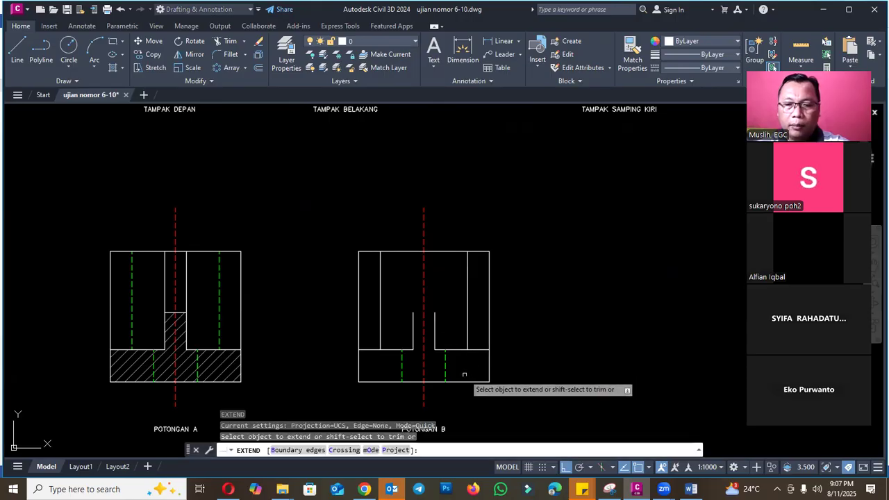
pyautogui.click(380, 339)
pyautogui.press('Escape')
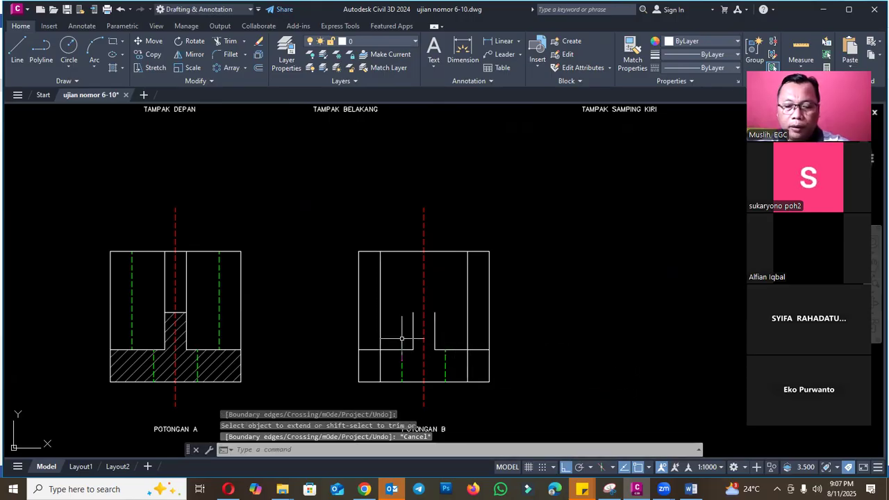
# - Trim the horizontal base line between section B's bore lines, and erase the leftover rib and base segments inside the bore
pyautogui.press('Return')
pyautogui.click(390, 350)
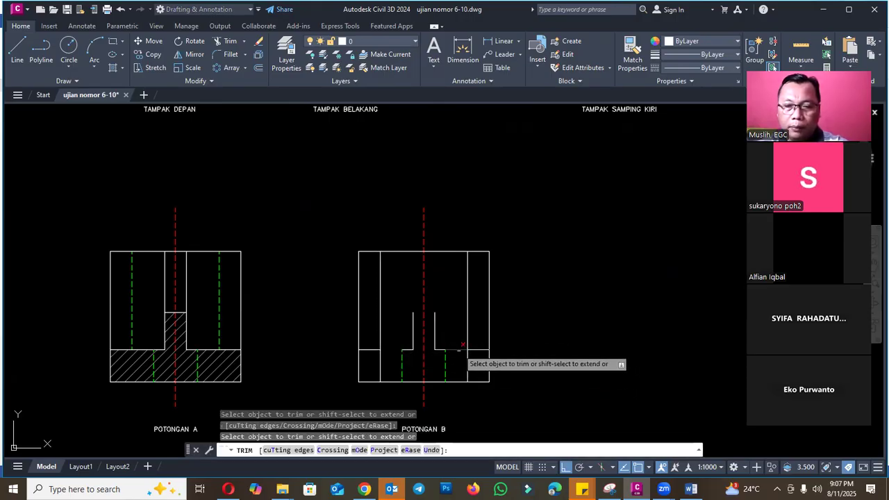
pyautogui.click(457, 349)
pyautogui.press('Escape')
pyautogui.click(403, 299)
pyautogui.click(443, 361)
pyautogui.write('e')
pyautogui.press('Return')
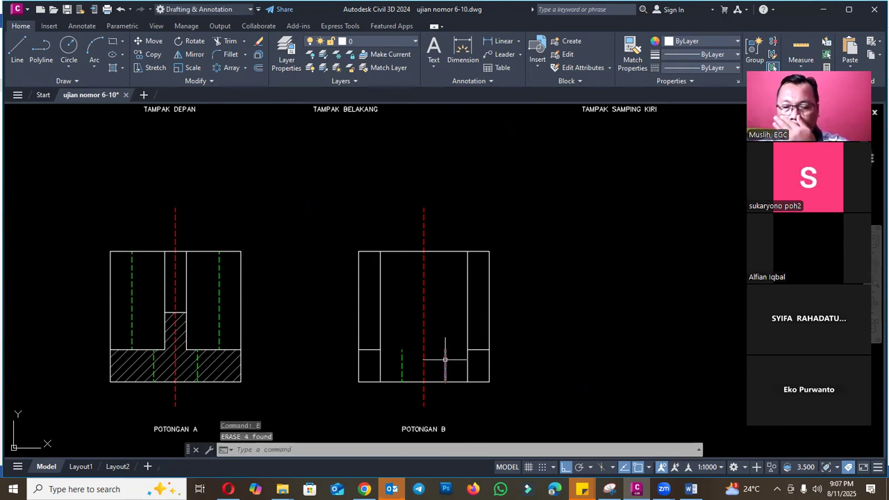
# - Compare section B with the bracket image and cutting plane B in the Word exam document's figure, and return to Civil 3D
pyautogui.click(446, 360)
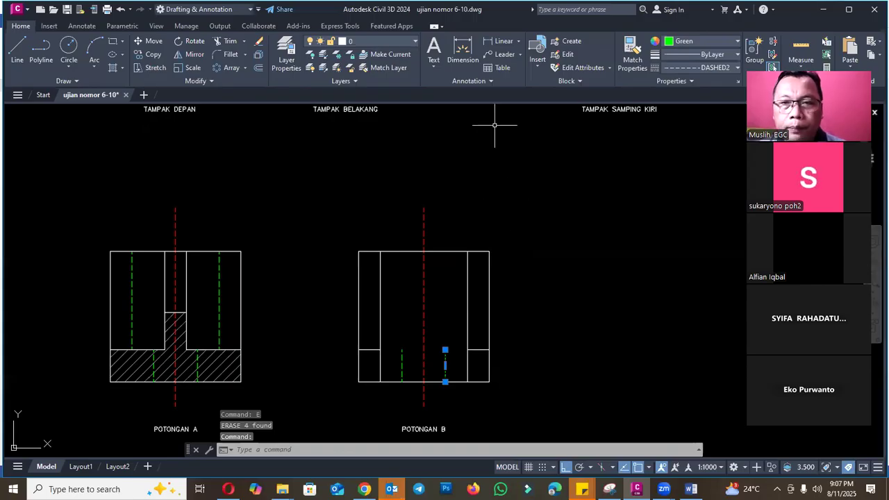
pyautogui.scroll(-4, 555, 284)
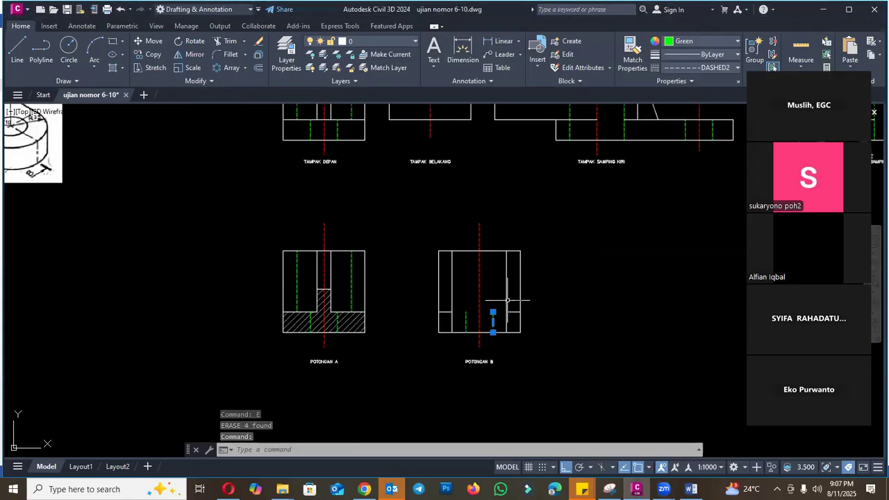
pyautogui.press('Escape')
pyautogui.scroll(2, 164, 121)
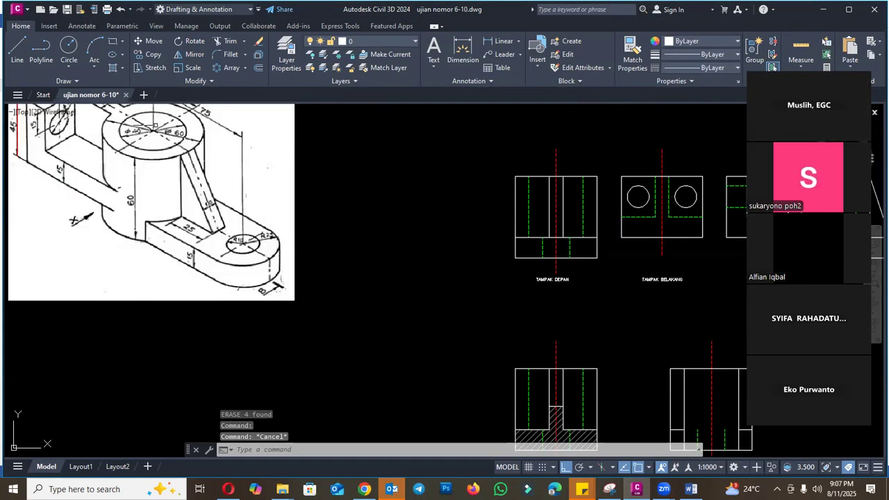
pyautogui.scroll(-2, 197, 217)
pyautogui.click(689, 488)
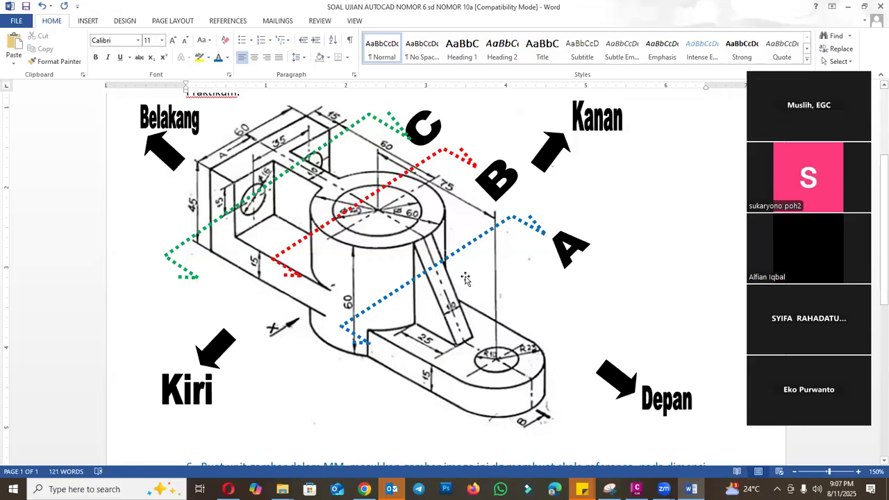
pyautogui.click(637, 489)
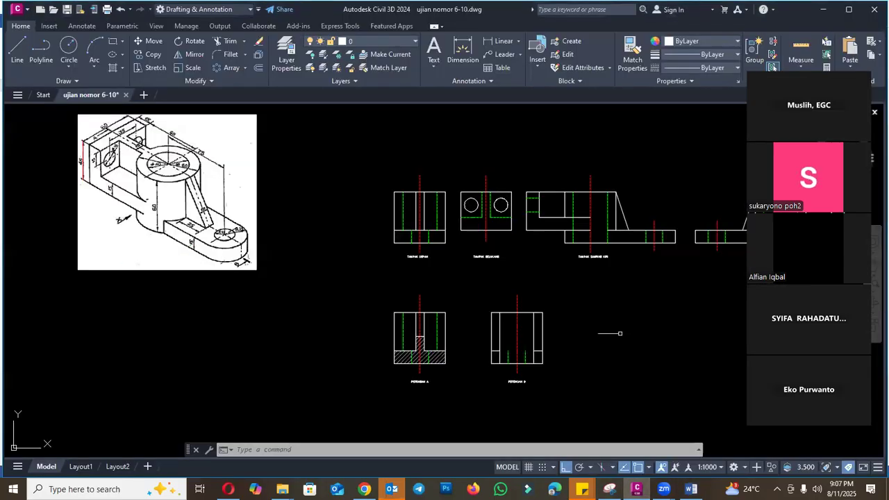
# - Erase the two short green dashed hole lines at the bottom of section B
pyautogui.scroll(4, 511, 362)
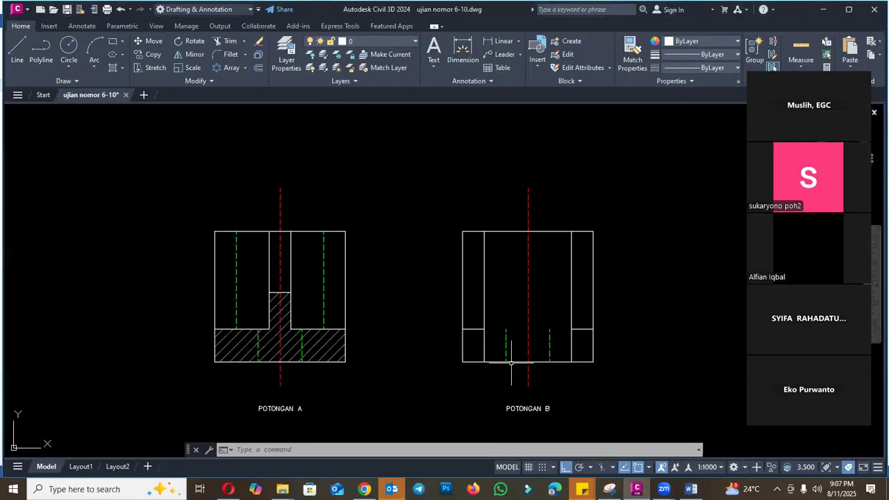
pyautogui.click(552, 347)
pyautogui.click(546, 349)
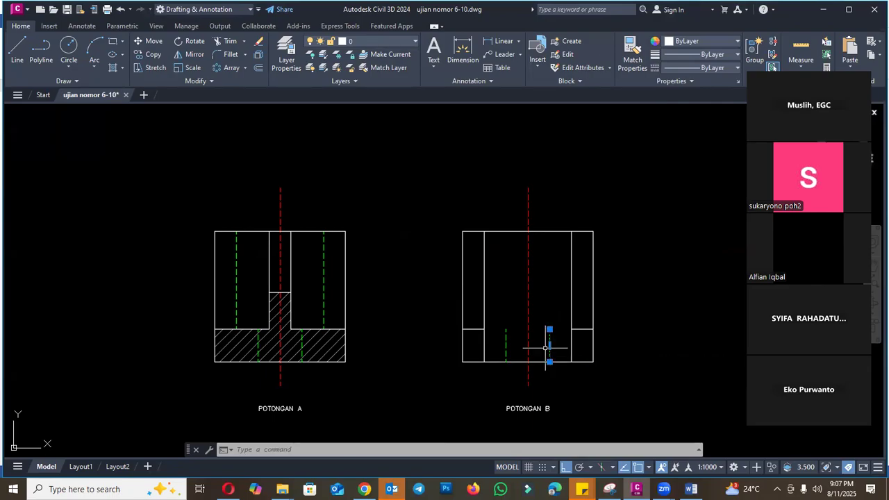
pyautogui.click(508, 345)
pyautogui.click(506, 343)
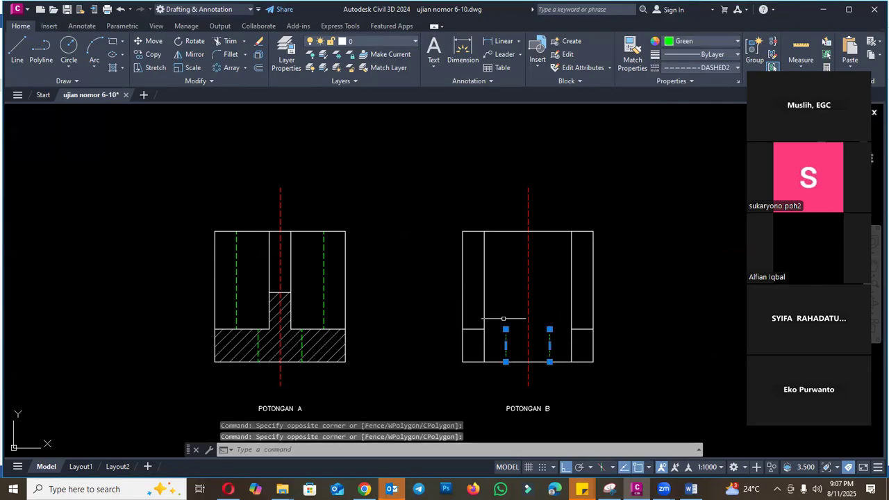
pyautogui.write('E')
pyautogui.press('Return')
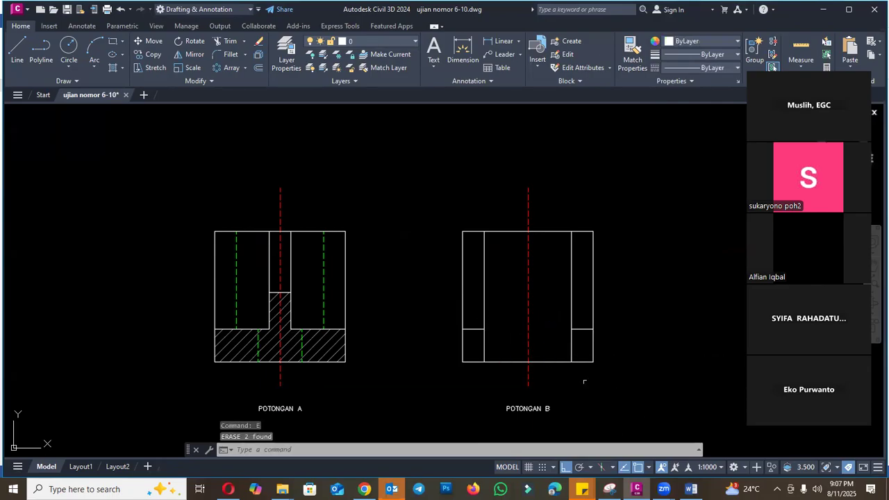
# - Erase the short horizontal lines inside both side walls of section B
pyautogui.scroll(-3, 584, 381)
pyautogui.scroll(4, 193, 189)
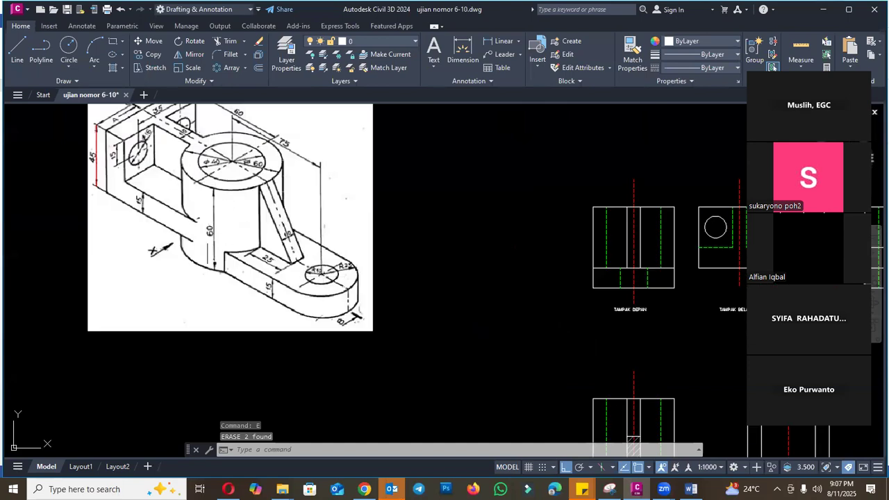
pyautogui.scroll(-2, 276, 192)
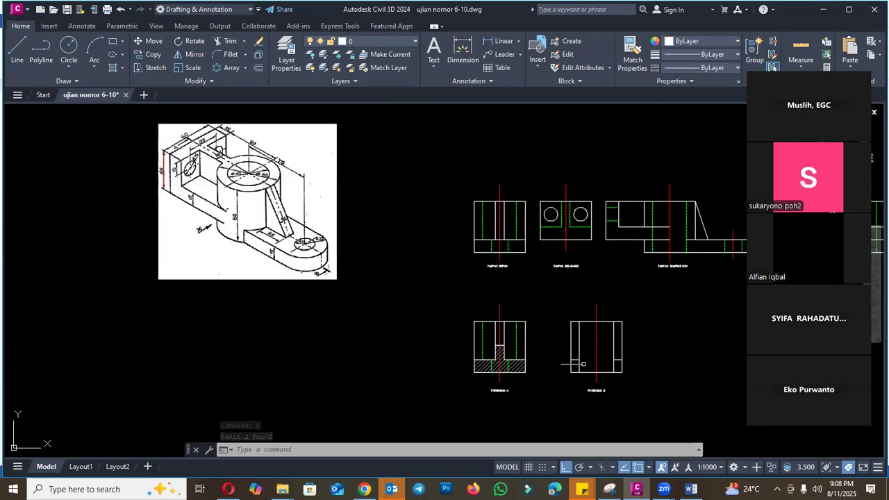
pyautogui.scroll(2, 583, 364)
pyautogui.click(576, 359)
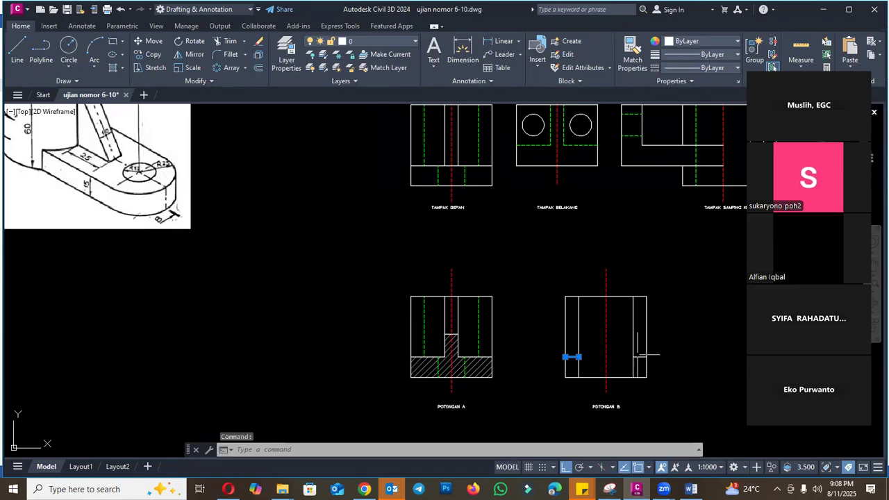
pyautogui.write('e')
pyautogui.press('Return')
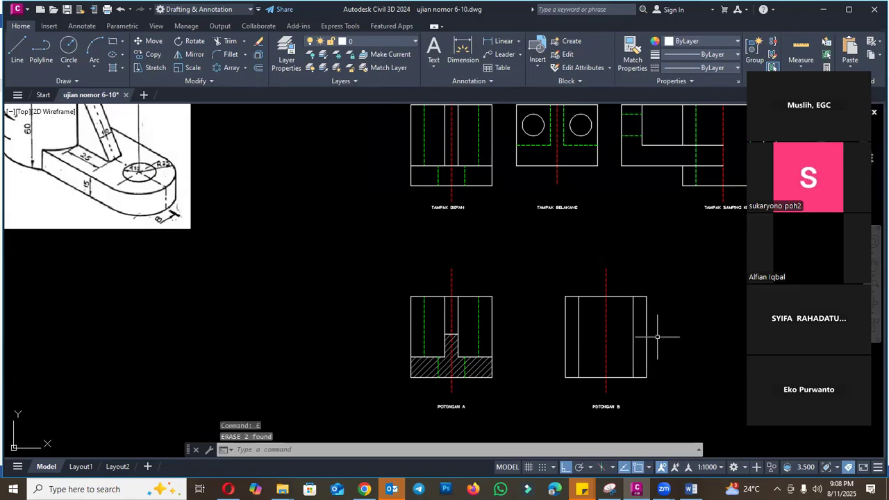
# - Hatch both side walls of section B with the Solid pattern
pyautogui.write('h')
pyautogui.press('Return')
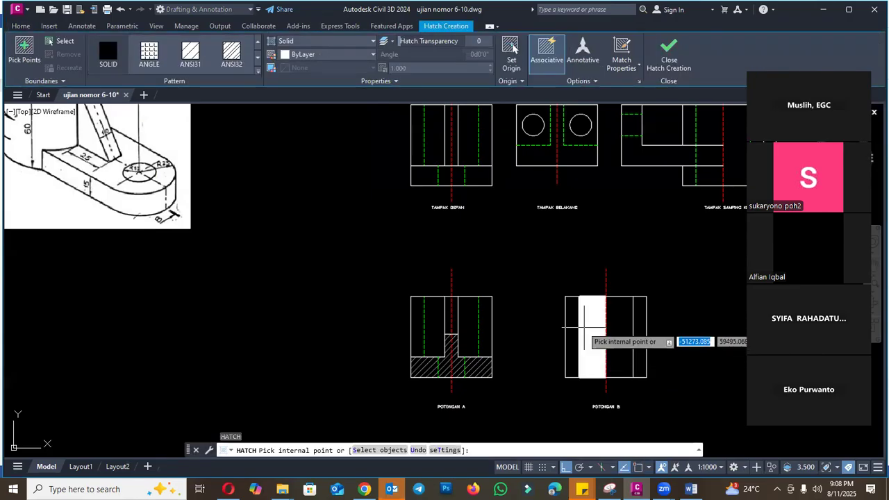
pyautogui.click(572, 322)
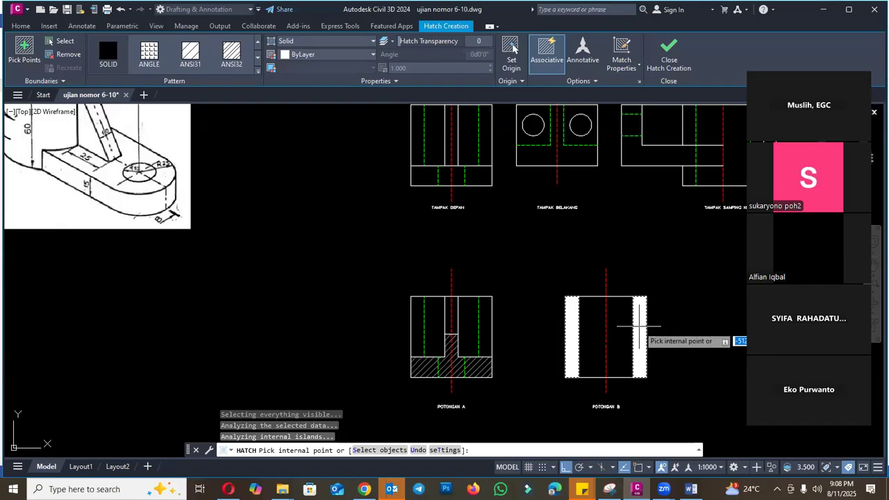
pyautogui.click(638, 323)
pyautogui.press('Escape')
# - Match the section B wall hatches to the properties of the section A hatch
pyautogui.write('a')
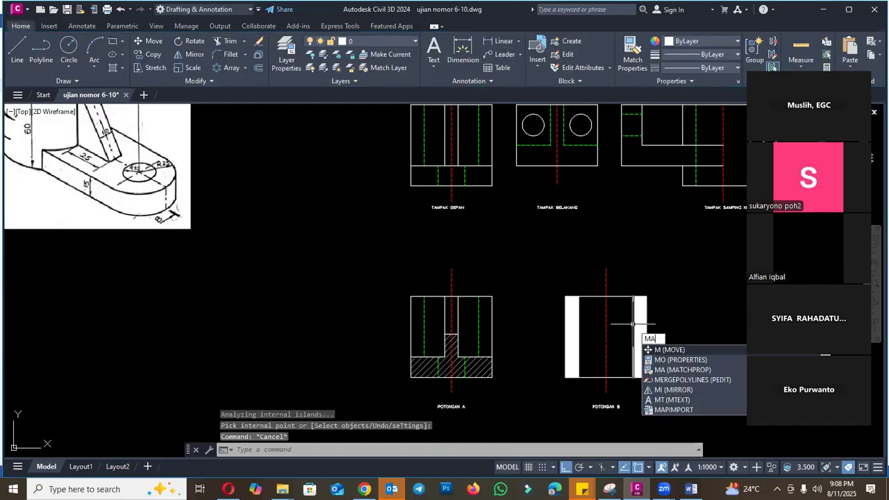
pyautogui.press('Return')
pyautogui.scroll(2, 505, 361)
pyautogui.click(610, 333)
pyautogui.press('Escape')
pyautogui.scroll(-4, 506, 286)
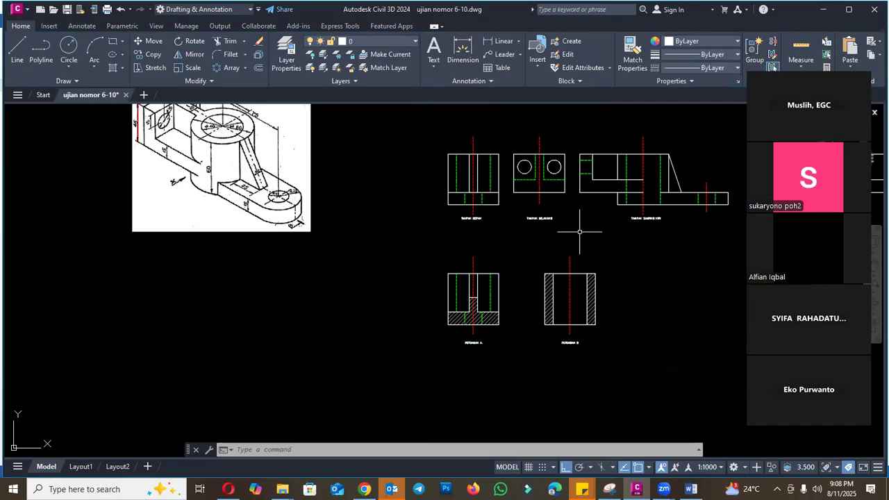
# - Examine cutting plane C in the Word exam document's figure, and return to Civil 3D
pyautogui.click(691, 489)
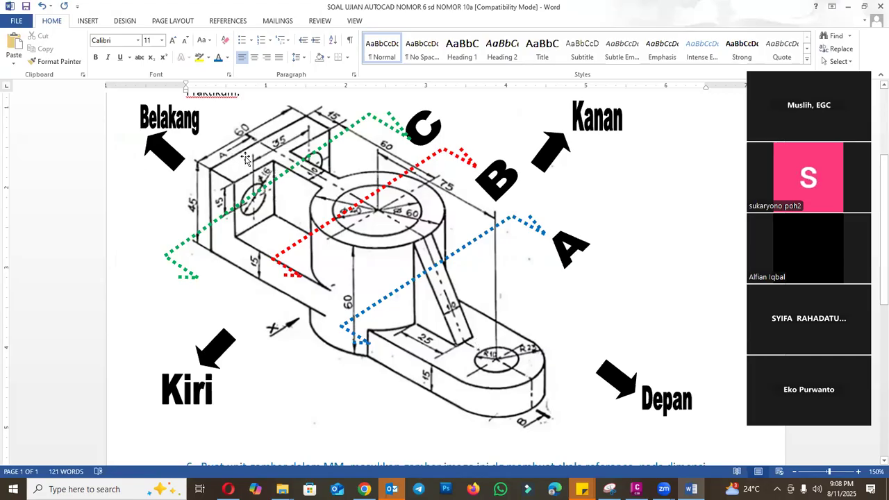
pyautogui.click(636, 490)
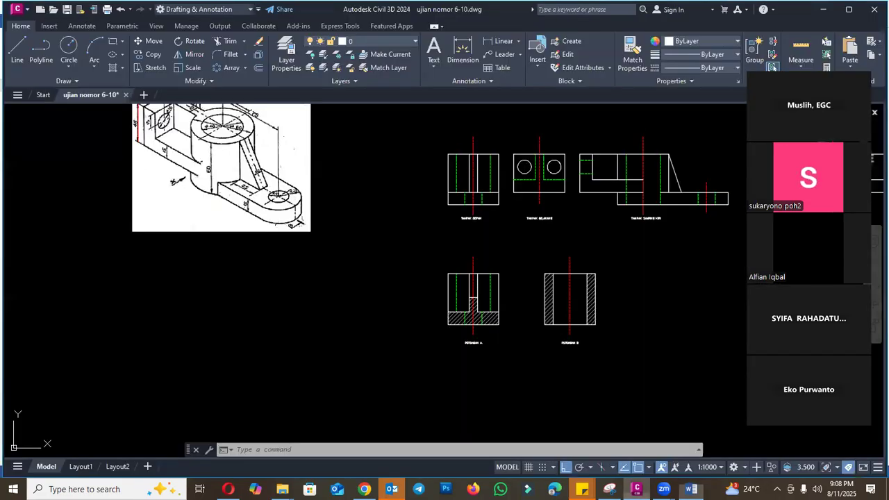
# - Copy the hatched section A drawing with its centreline and label to the free area beside section B
pyautogui.write('CO')
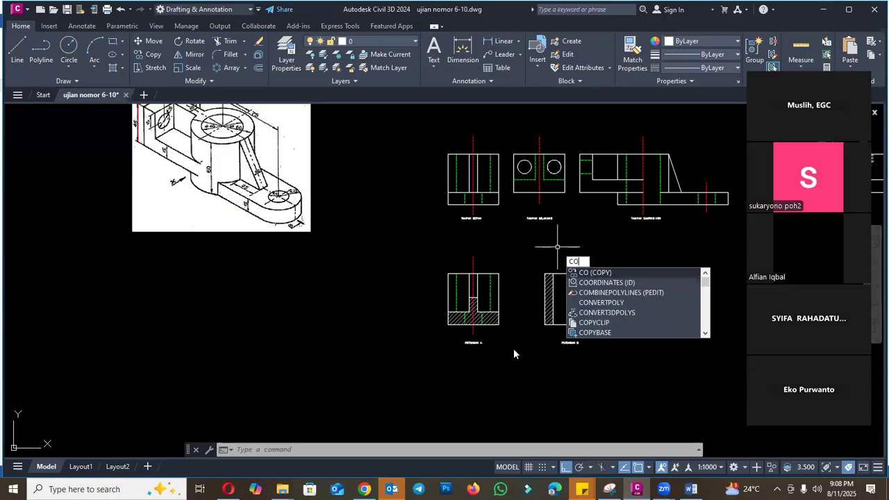
pyautogui.press('Return')
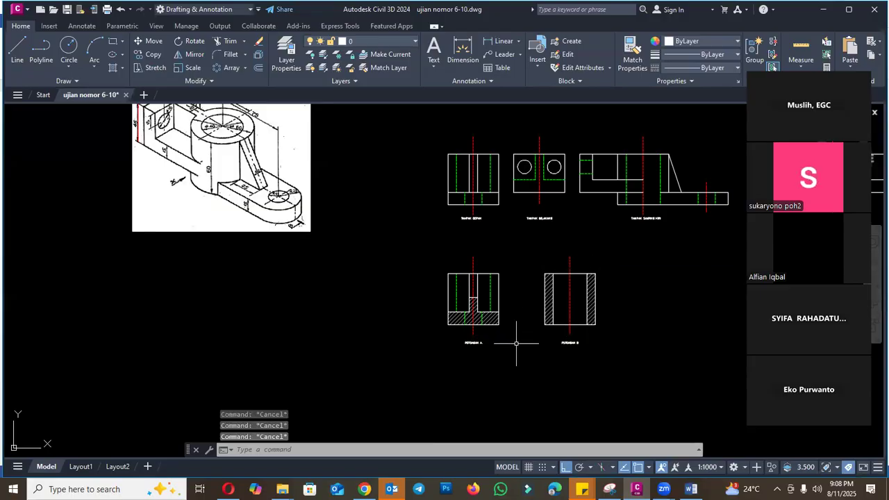
pyautogui.click(516, 351)
pyautogui.click(423, 257)
pyautogui.press('Return')
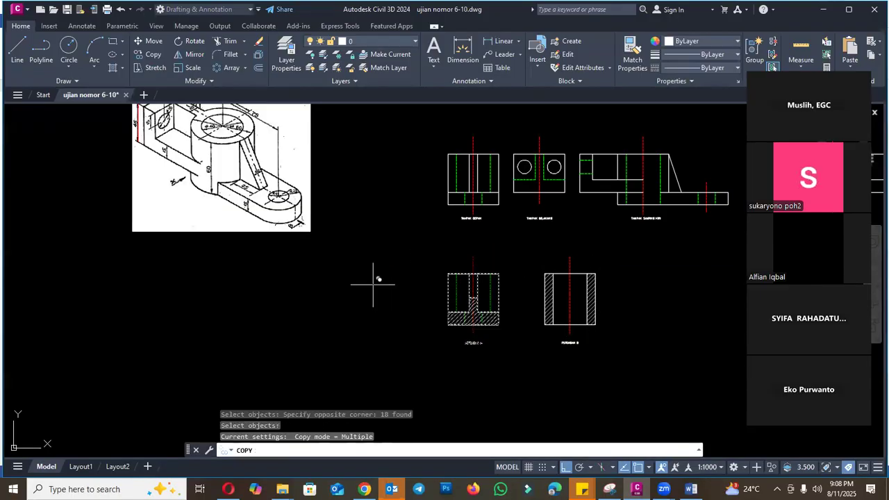
pyautogui.click(373, 283)
pyautogui.click(553, 378)
pyautogui.press('Escape')
pyautogui.scroll(6, 656, 332)
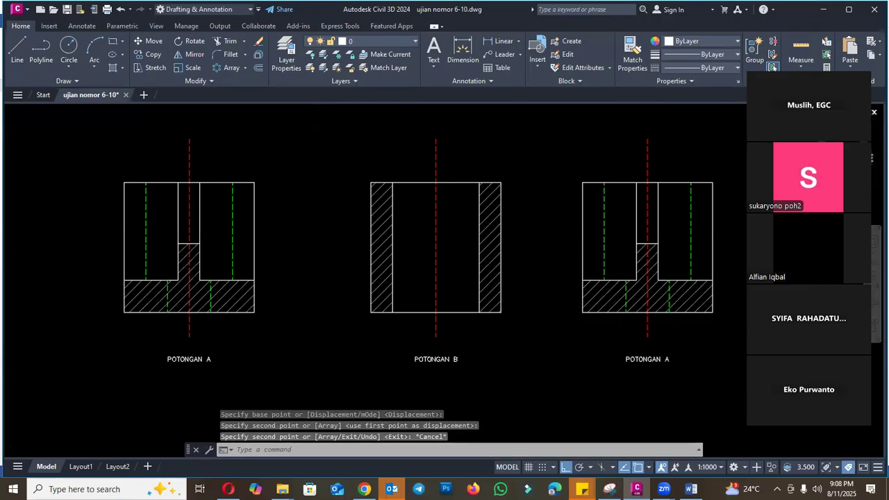
pyautogui.write('E')
pyautogui.press('Return')
pyautogui.press('Escape')
# - Change the label of the copied section to "POTONGAN C"
pyautogui.write('ED')
pyautogui.press('Return')
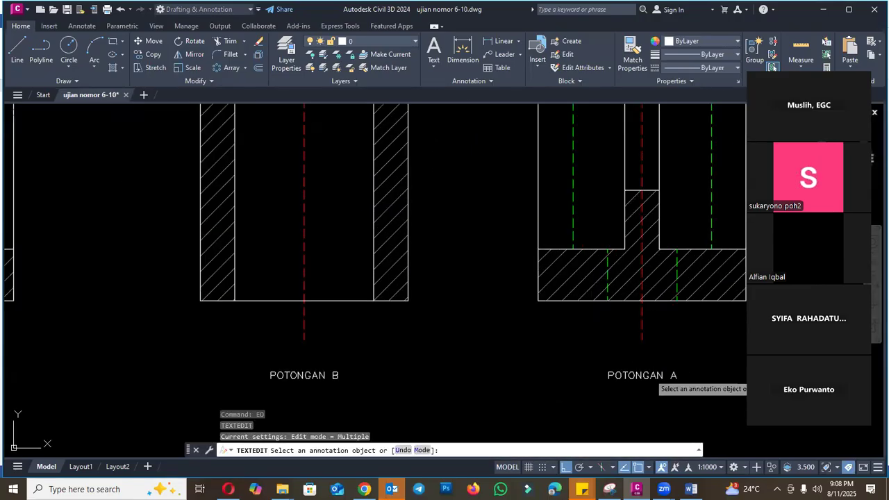
pyautogui.click(650, 376)
pyautogui.press('BackSpace')
pyautogui.write('C')
pyautogui.click(588, 403)
pyautogui.scroll(-5, 599, 330)
pyautogui.press('Escape')
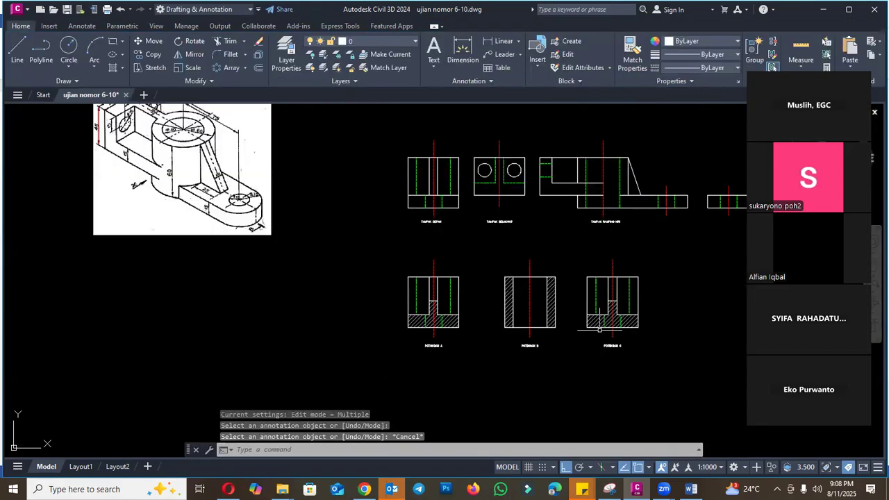
# - Erase the copied outline, hidden lines and hatch above the POTONGAN C label, leaving the centreline and label
pyautogui.scroll(-2, 305, 254)
pyautogui.scroll(4, 219, 175)
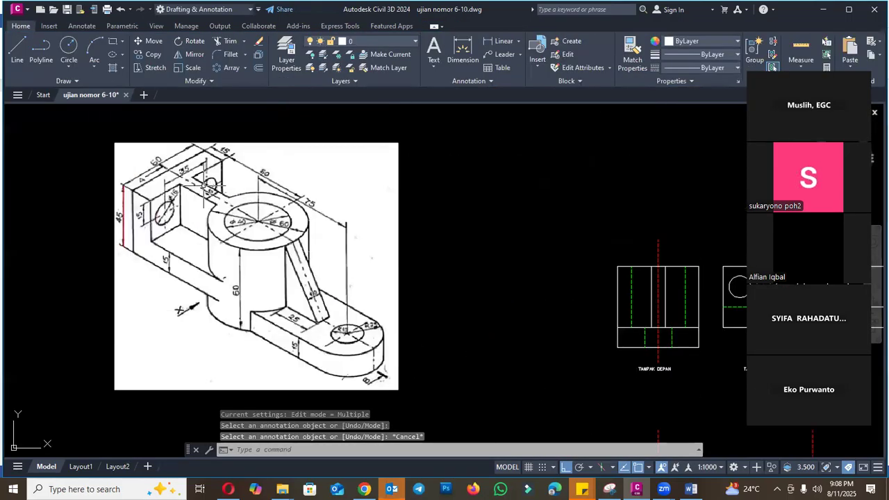
pyautogui.scroll(-1, 179, 188)
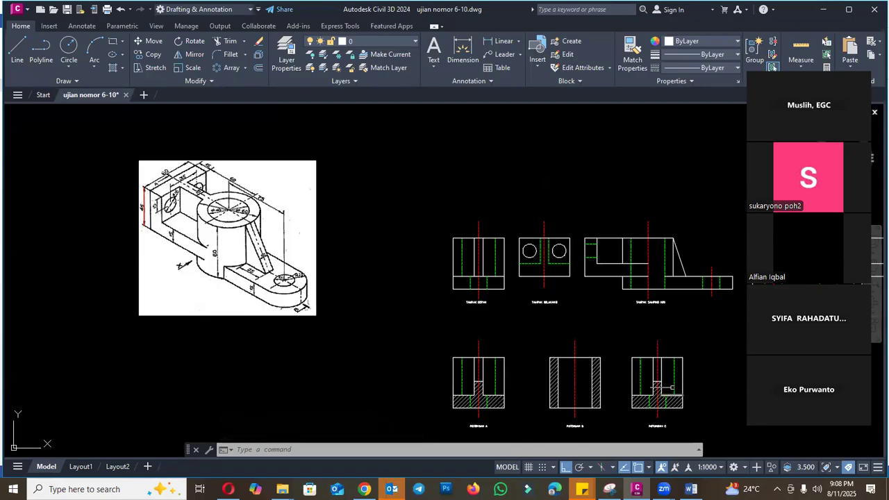
pyautogui.click(615, 329)
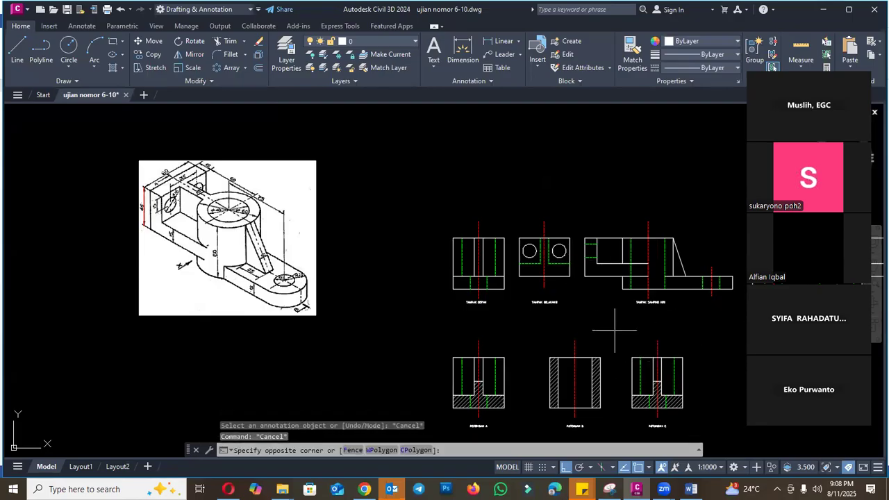
pyautogui.click(694, 417)
pyautogui.write('e')
pyautogui.press('Return')
# - Copy the TAMPAK BELAKANG outline, circles and hidden lines onto the section C centreline, level with section B's upper edge, with Ortho off
pyautogui.write('co')
pyautogui.press('Return')
pyautogui.scroll(4, 521, 232)
pyautogui.click(494, 232)
pyautogui.click(655, 363)
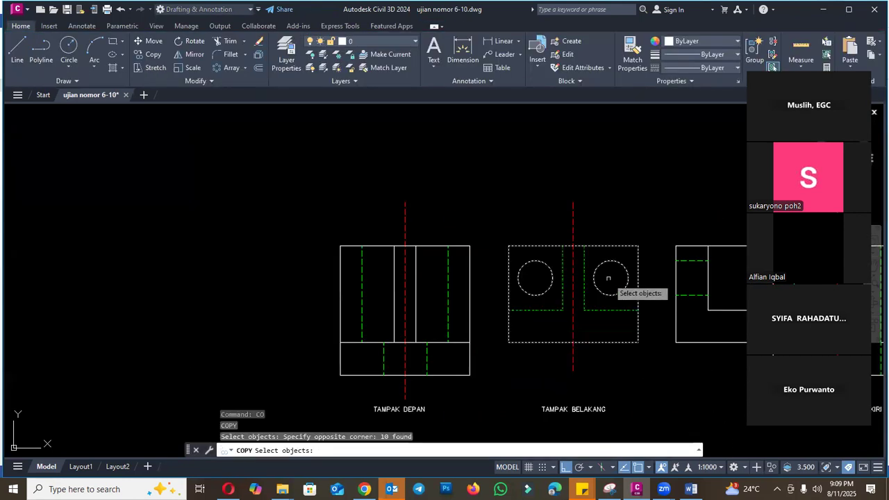
pyautogui.press('Return')
pyautogui.click(573, 245)
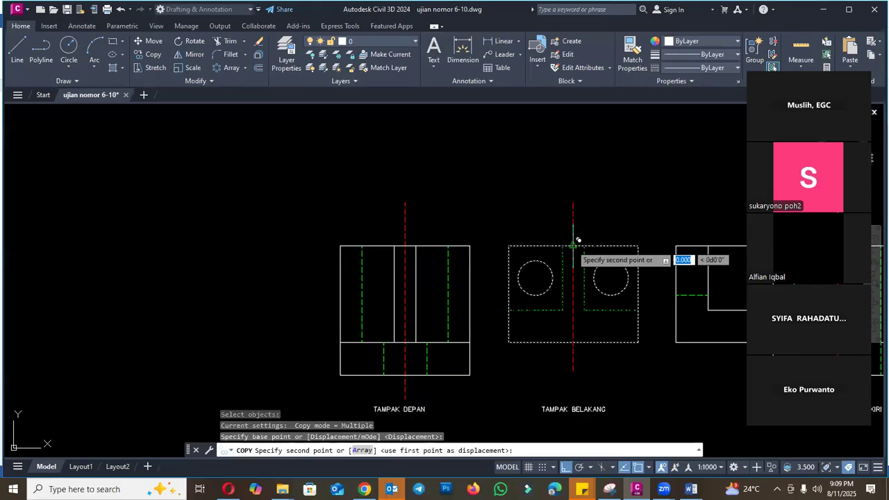
pyautogui.scroll(-5, 574, 250)
pyautogui.scroll(4, 576, 258)
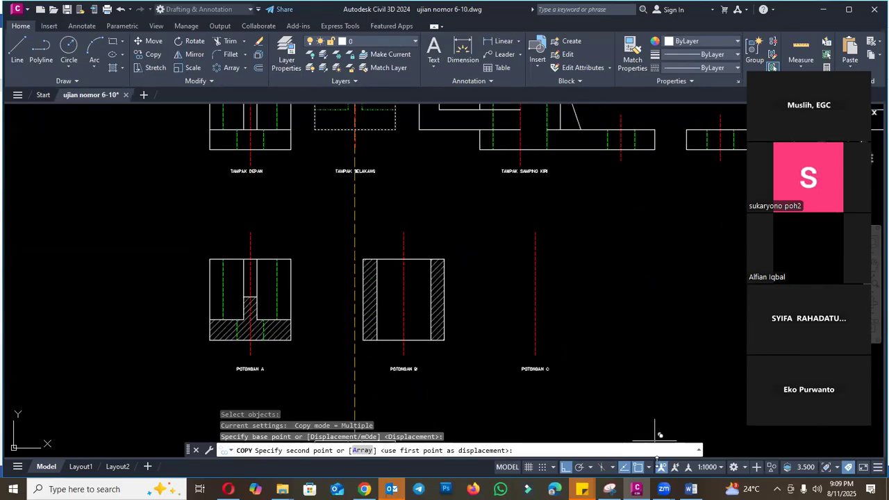
pyautogui.press('F8')
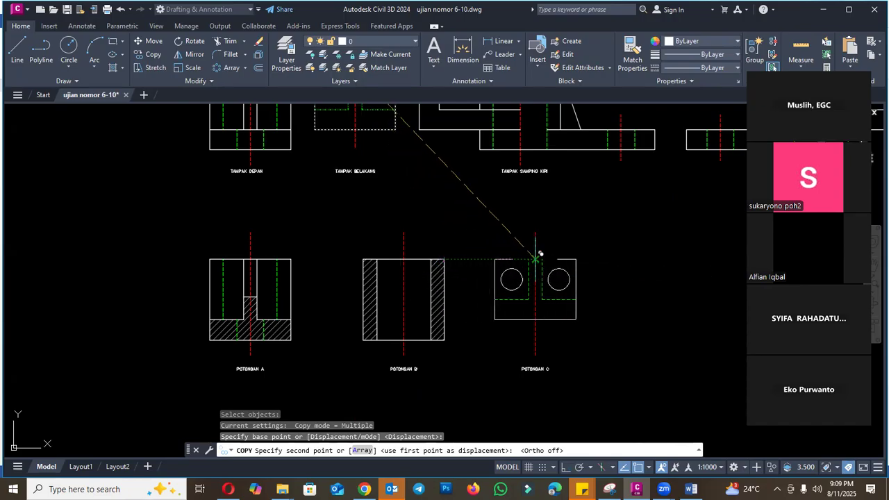
pyautogui.click(535, 254)
pyautogui.press('Escape')
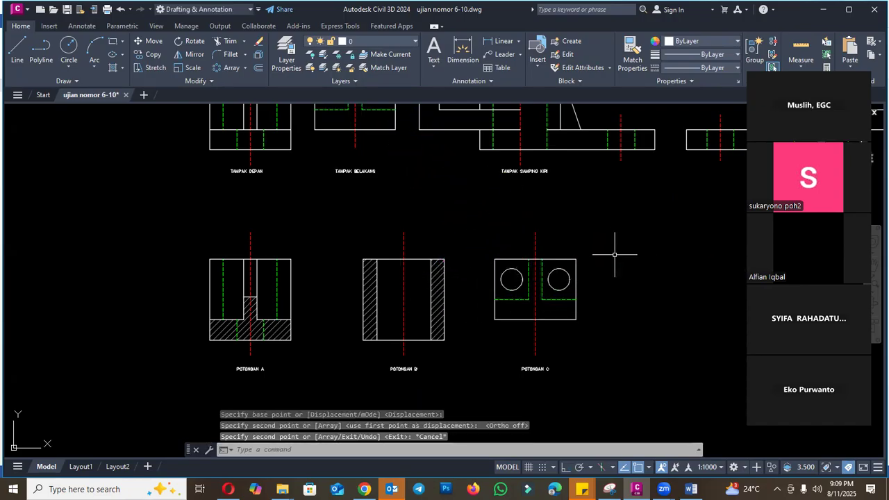
# - Match the green hidden lines of section C to the properties of its white outline
pyautogui.scroll(-2, 564, 309)
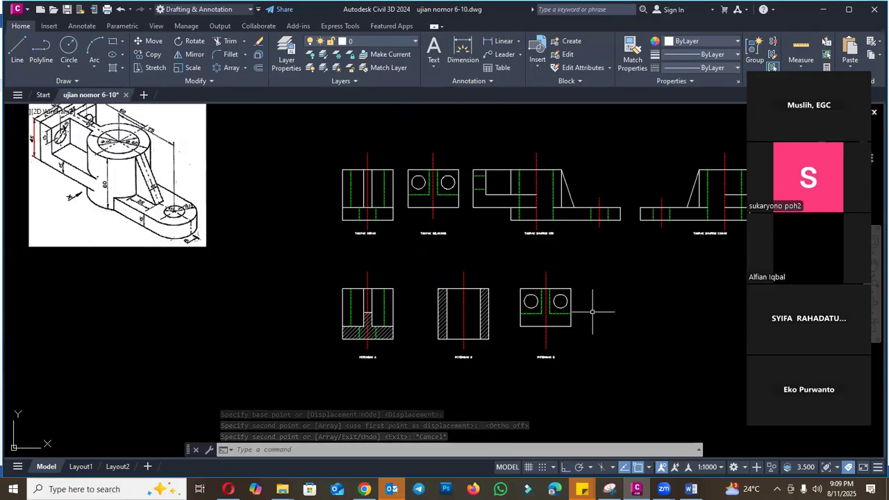
pyautogui.write('M')
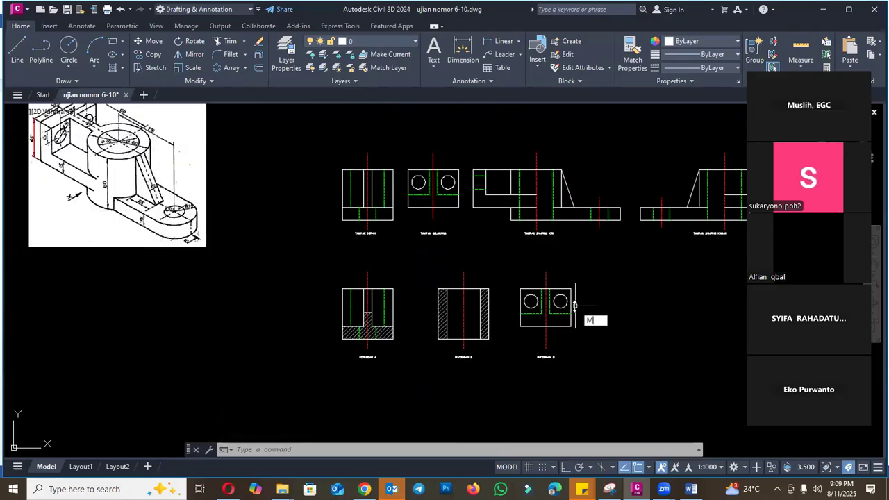
pyautogui.write('A')
pyautogui.press('Return')
pyautogui.scroll(2, 574, 320)
pyautogui.click(574, 319)
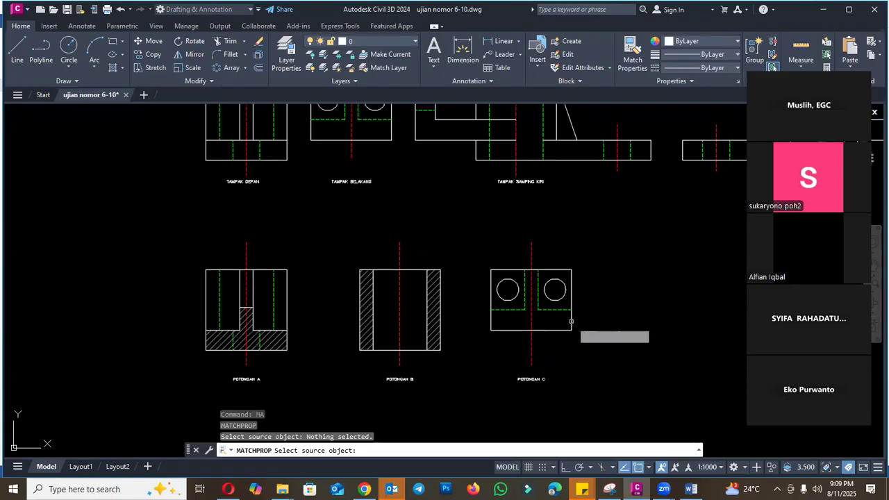
pyautogui.click(558, 309)
pyautogui.click(559, 310)
pyautogui.click(519, 310)
pyautogui.click(525, 301)
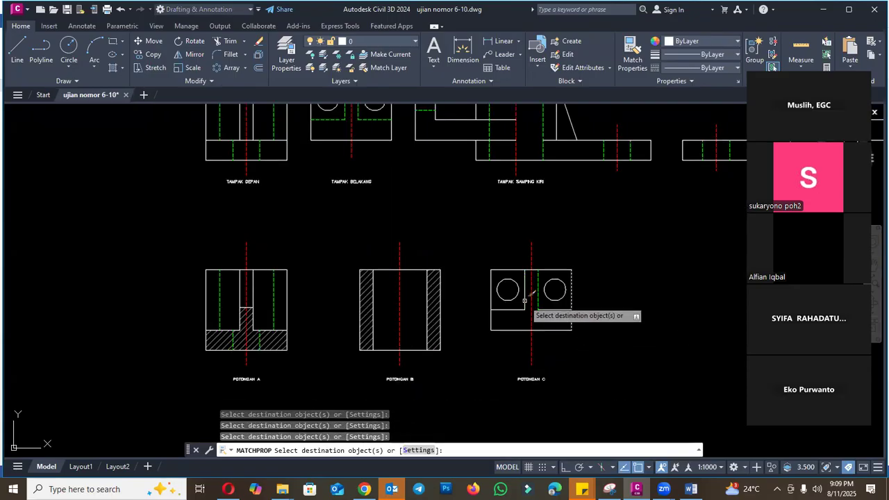
pyautogui.scroll(-4, 549, 312)
pyautogui.press('Escape')
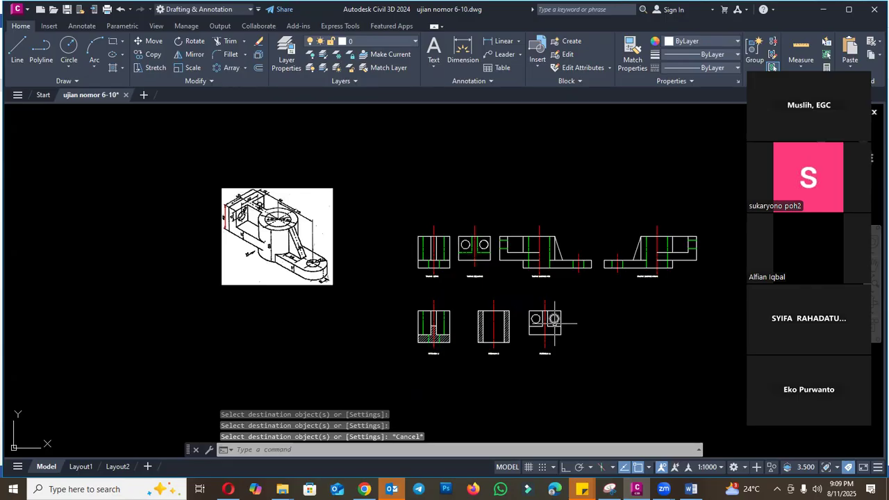
# - Hatch the T-shaped cut area of section C with the Solid pattern
pyautogui.scroll(2, 556, 316)
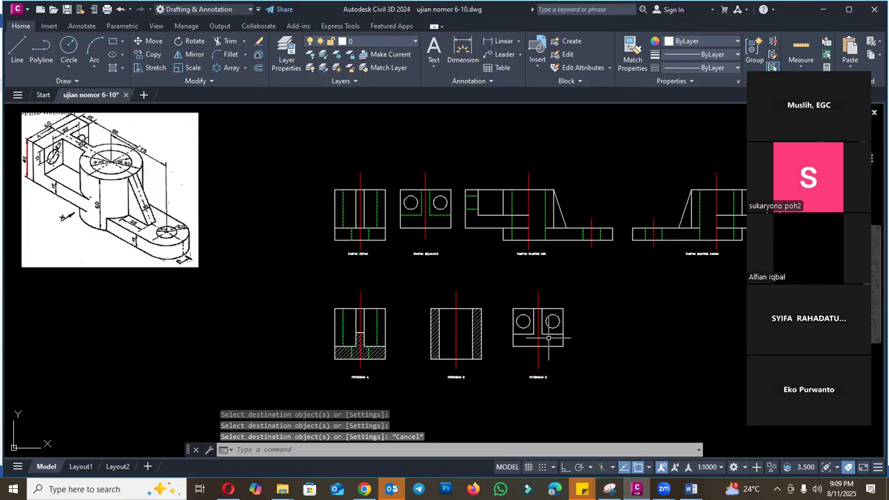
pyautogui.write('H')
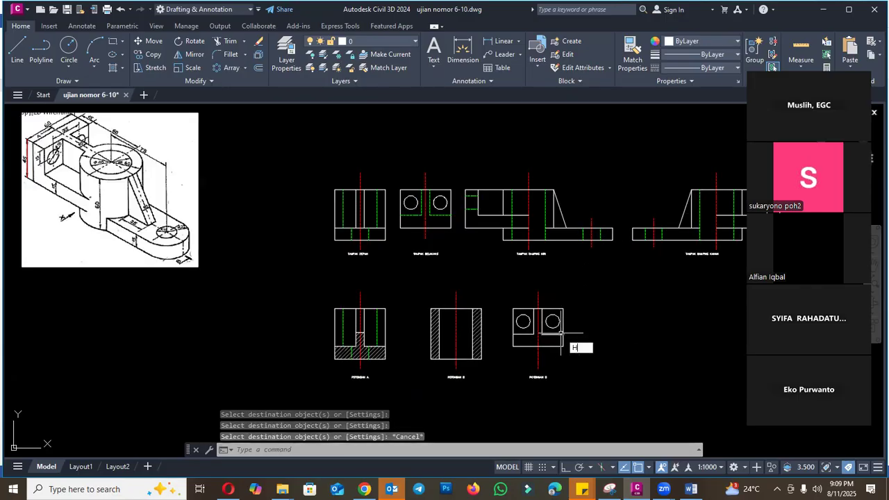
pyautogui.press('Return')
pyautogui.click(553, 340)
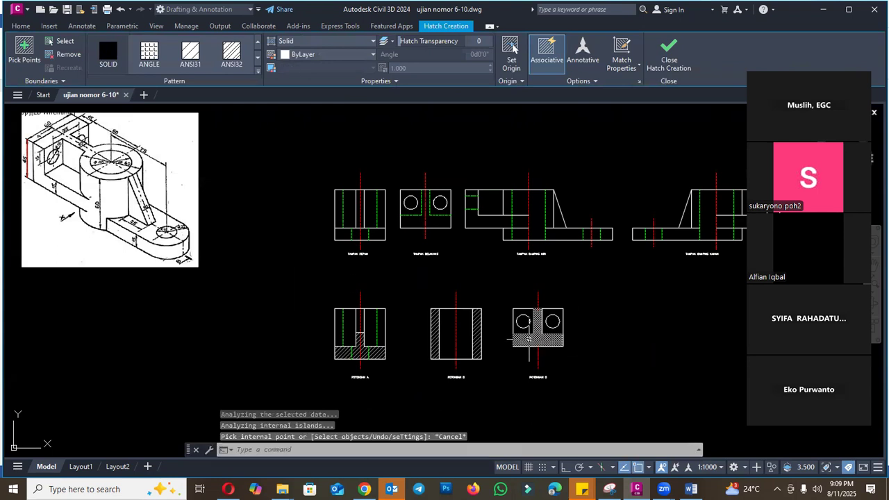
pyautogui.press('Return')
# - Match the section C hatch to the properties of the section B wall hatch
pyautogui.write('ma')
pyautogui.press('Return')
pyautogui.scroll(2, 478, 334)
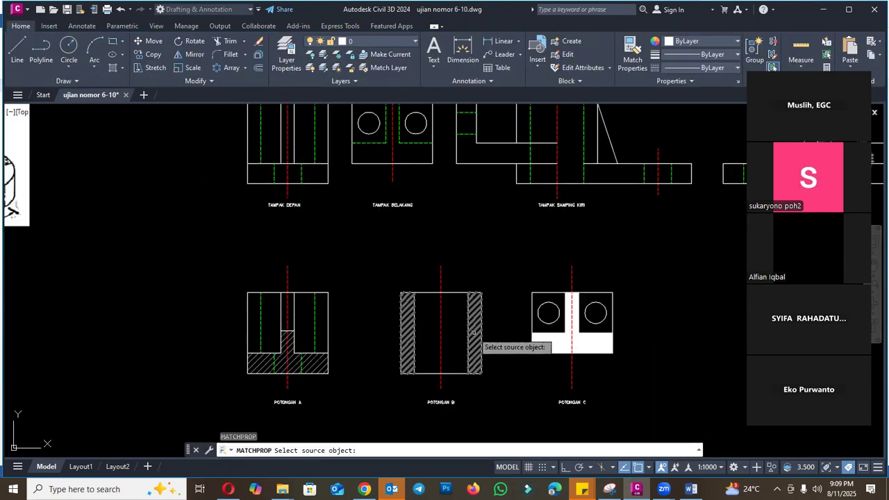
pyautogui.click(474, 333)
pyautogui.click(556, 343)
pyautogui.press('Escape')
pyautogui.scroll(2, 599, 397)
pyautogui.scroll(-2, 598, 392)
pyautogui.moveTo(596, 382); pyautogui.dragTo(575, 321, button='middle')
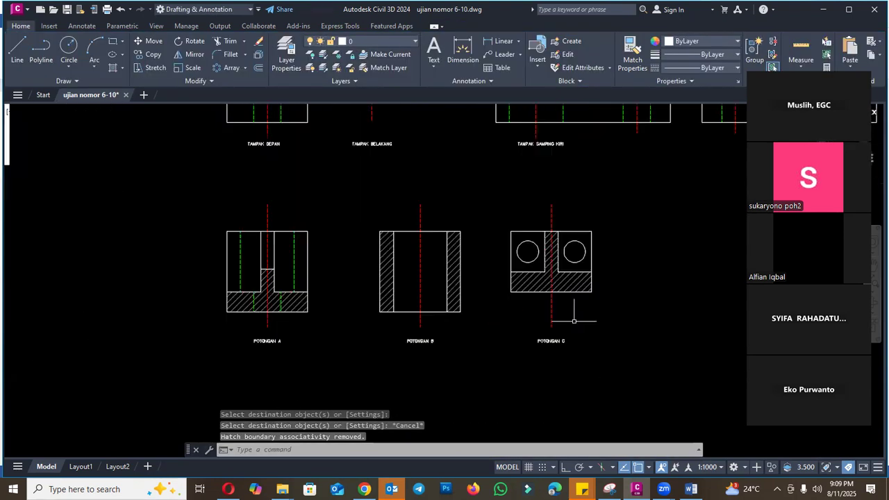
# - Check the cutting planes and the remaining questions in the Word exam document, and return to Civil 3D
pyautogui.scroll(-3, 574, 321)
pyautogui.click(691, 489)
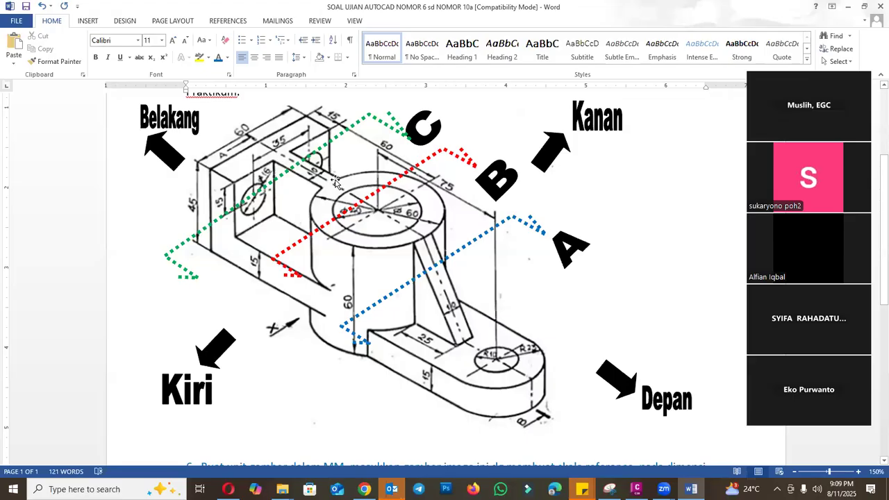
pyautogui.scroll(-6, 528, 286)
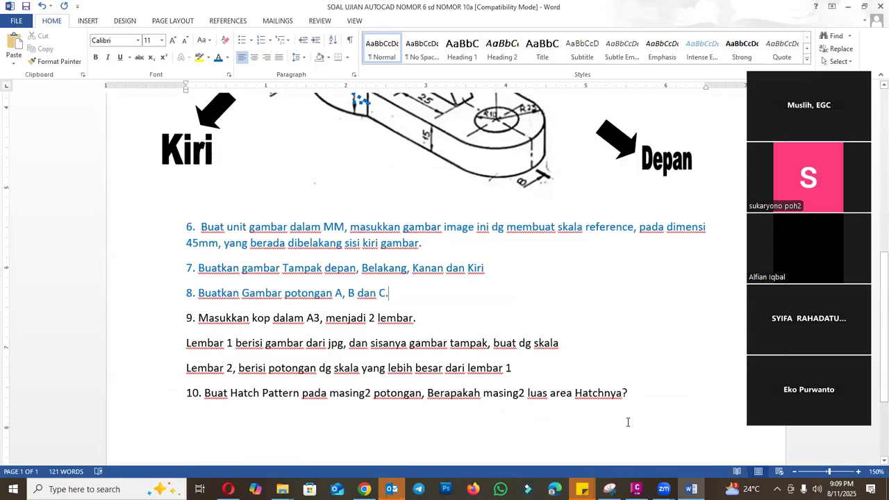
pyautogui.click(637, 489)
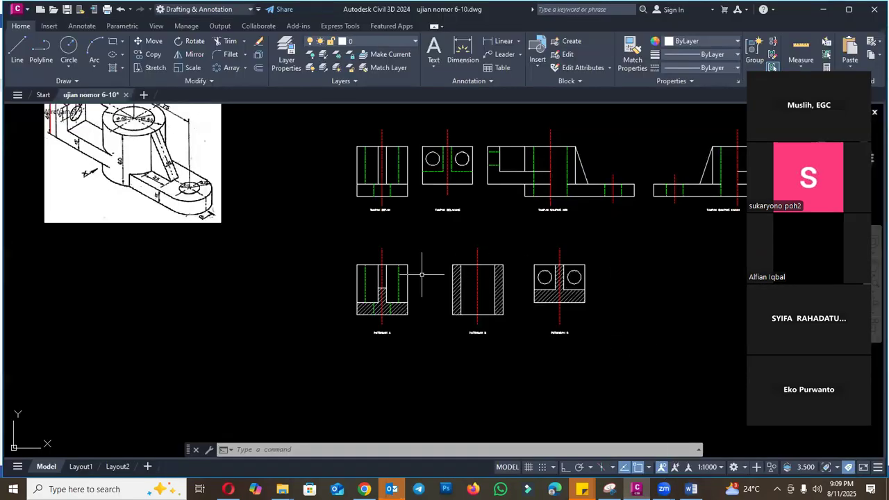
# - Save the drawing with all views and sections
pyautogui.scroll(-4, 422, 275)
pyautogui.scroll(2, 588, 248)
pyautogui.hotkey('ctrl', 's')
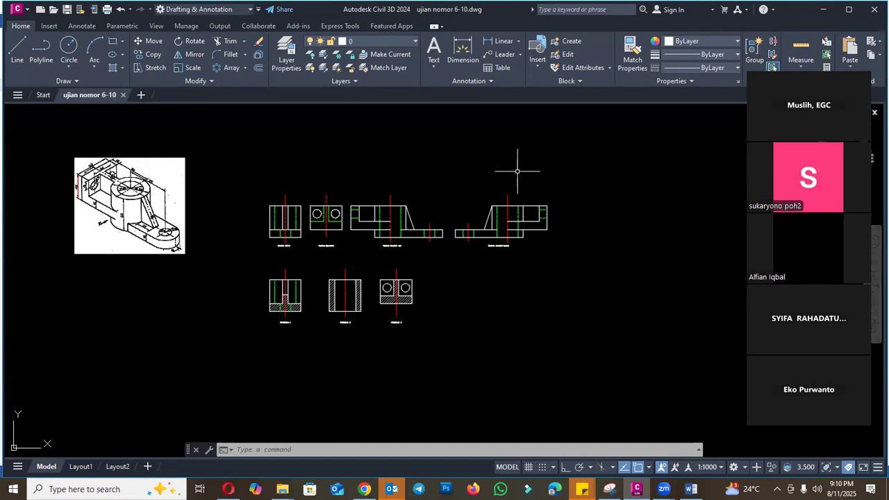
# - Read question 9 about the A3 title block on two sheets in Word, and return to Civil 3D
pyautogui.click(691, 490)
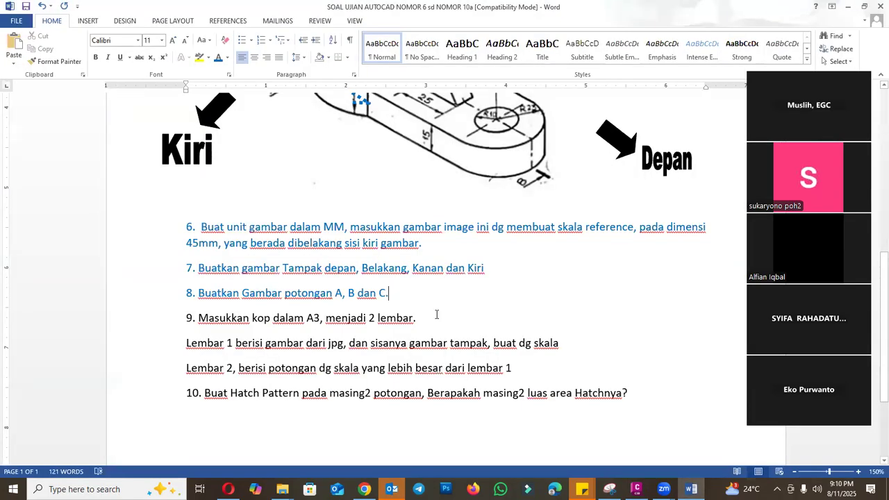
pyautogui.moveTo(424, 316); pyautogui.dragTo(198, 318)
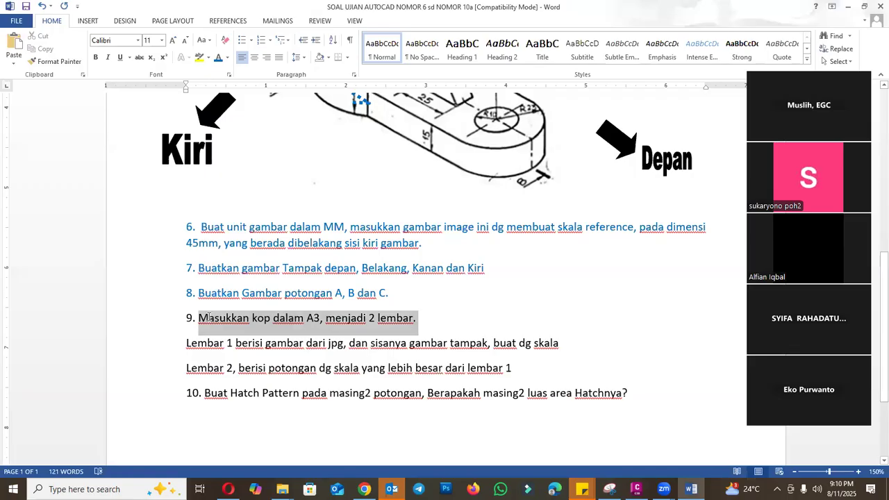
pyautogui.click(637, 489)
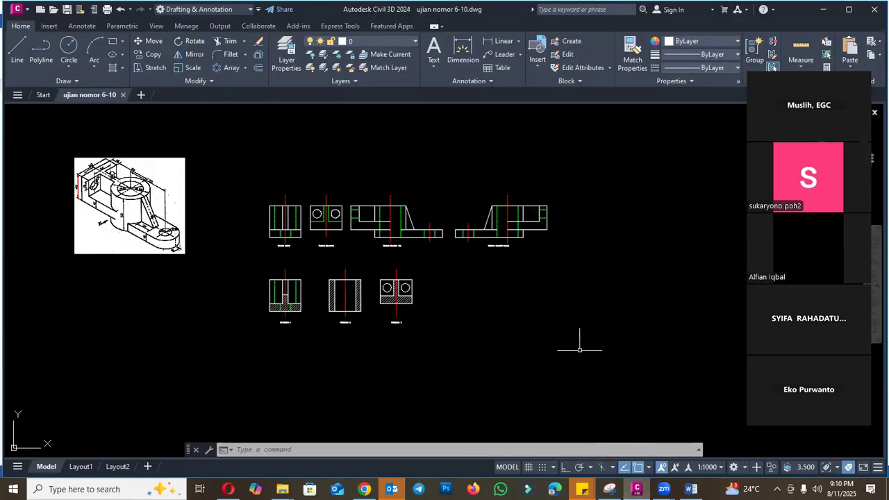
# - Open the Layout1 sheet to examine its page and viewport
pyautogui.click(81, 466)
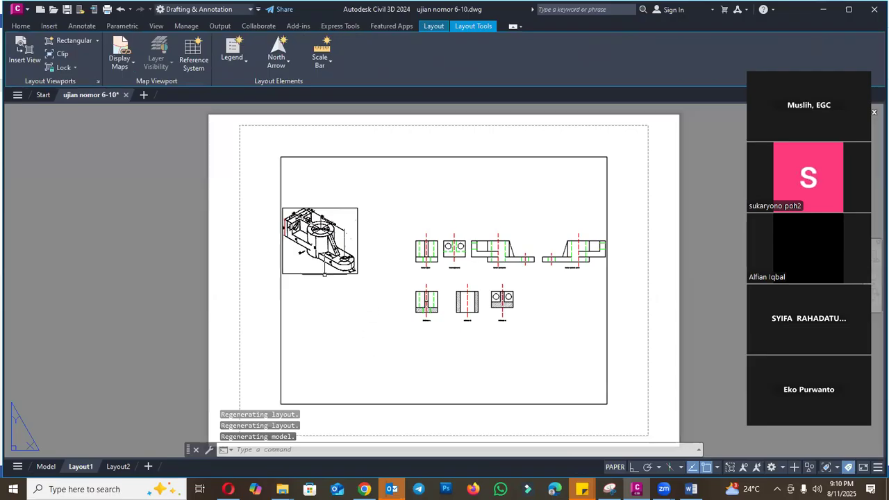
pyautogui.scroll(-4, 333, 268)
pyautogui.scroll(2, 364, 271)
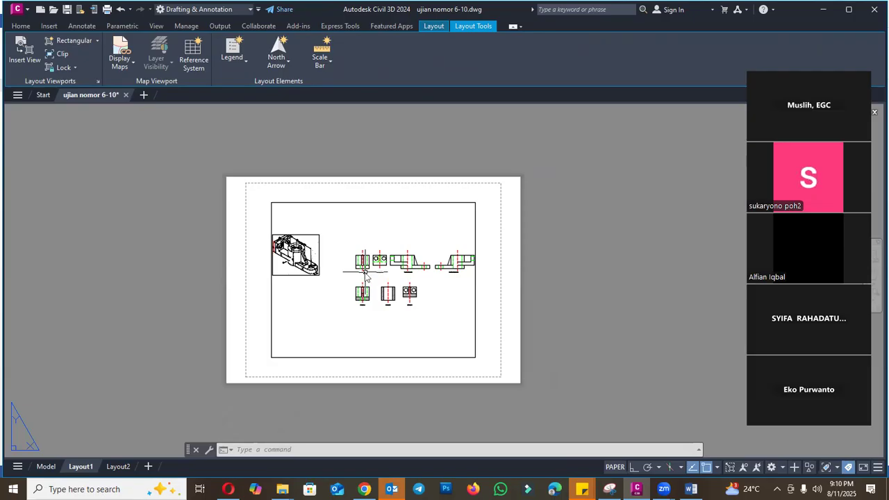
# - Turn on Ortho mode during a trial polyline at the lower edge of the Layout1 sheet
pyautogui.write('pl')
pyautogui.press('Return')
pyautogui.click(256, 361)
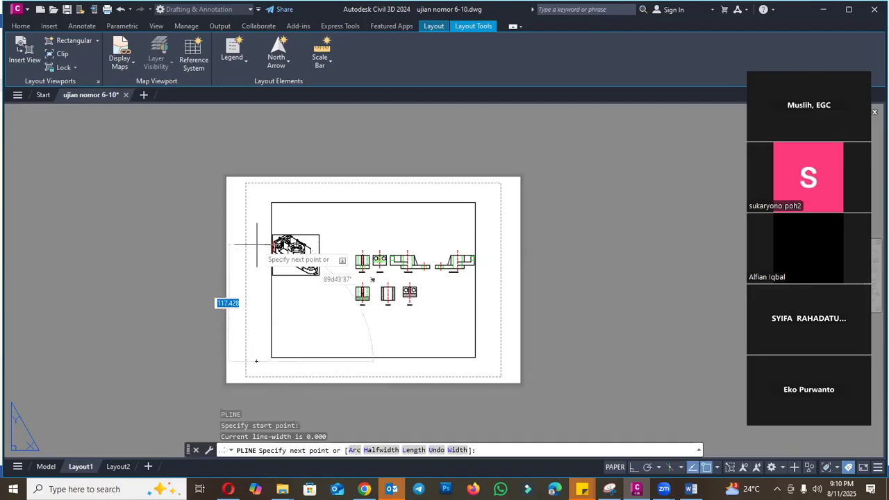
pyautogui.click(634, 467)
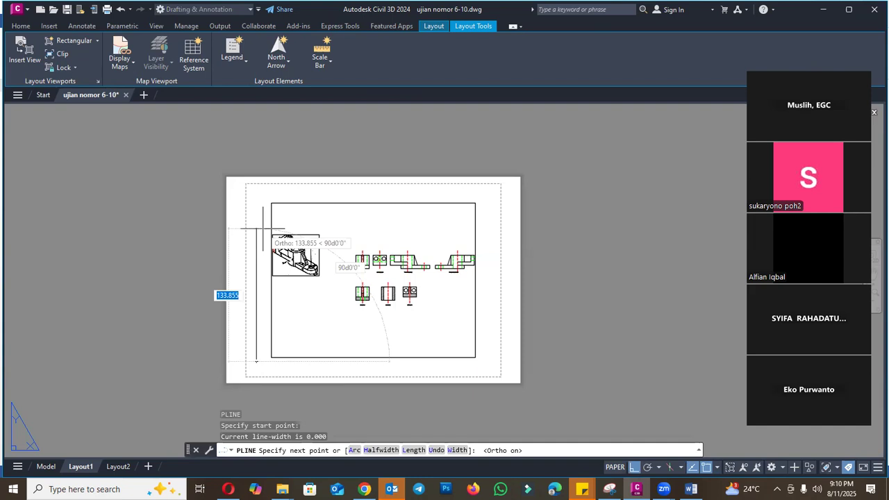
pyautogui.press('Escape')
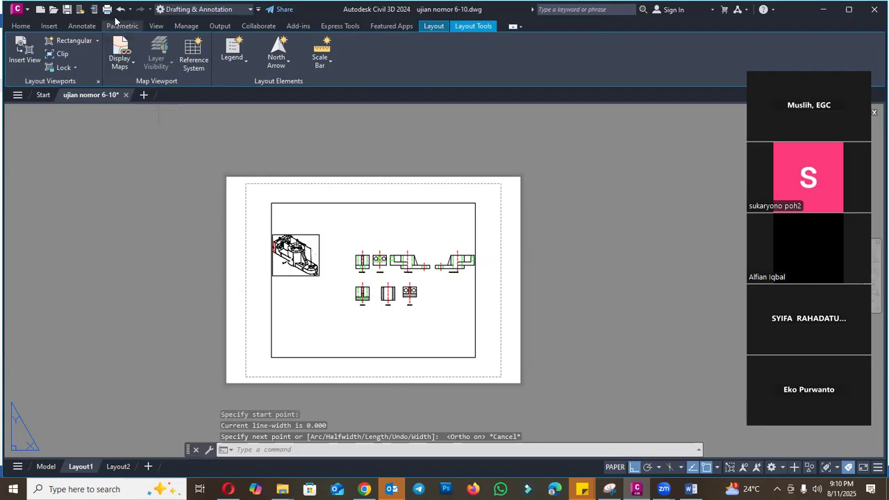
# - Look up the ISO A3 dimensions among the paper sizes in the plot settings, without plotting
pyautogui.hotkey('ctrl', 'p')
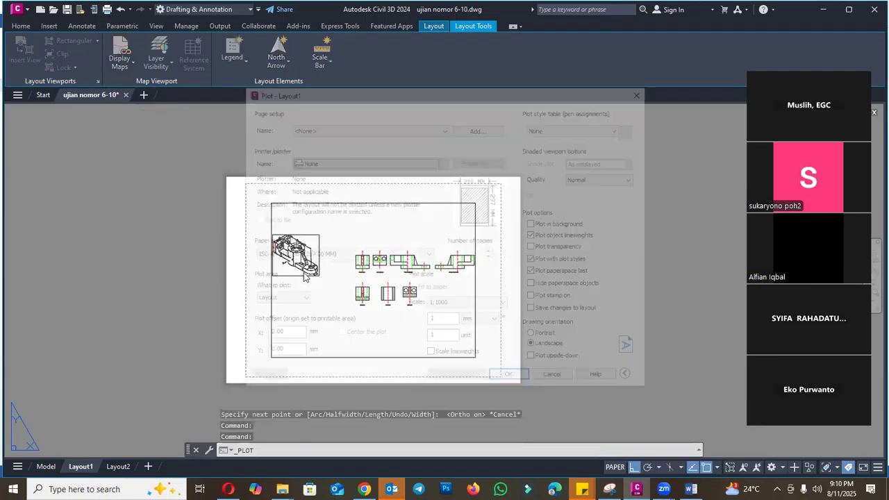
pyautogui.click(343, 162)
pyautogui.click(342, 170)
pyautogui.click(339, 255)
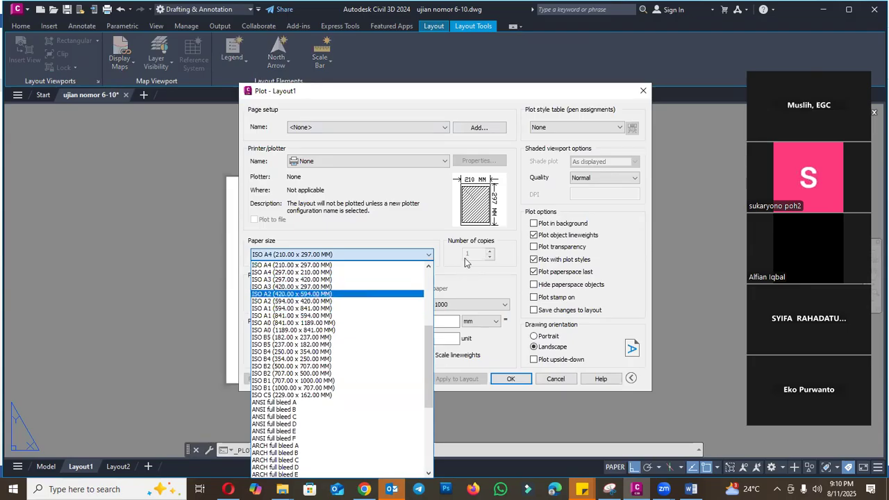
pyautogui.press('Escape')
pyautogui.press('Escape')
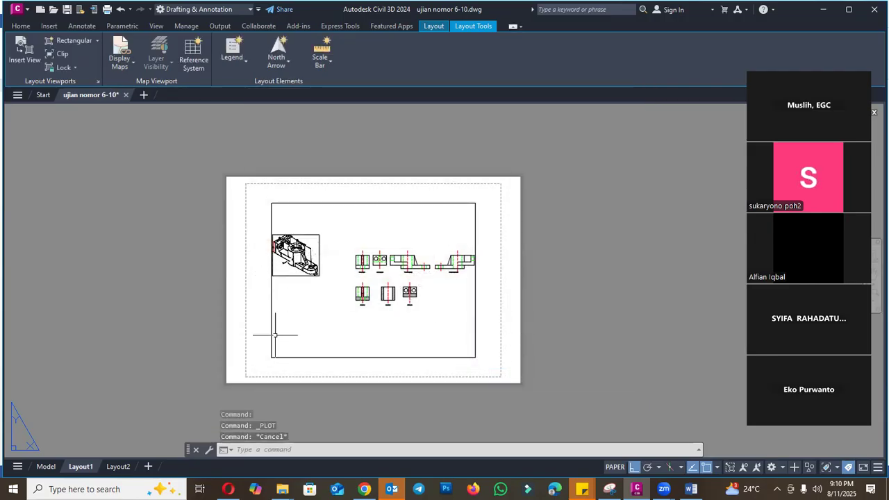
# - Draw a closed polyline rectangle 420 mm wide and 297 mm high as the A3 sheet outline on Layout1
pyautogui.write('PL')
pyautogui.press('Return')
pyautogui.scroll(2, 257, 354)
pyautogui.click(258, 357)
pyautogui.write('297')
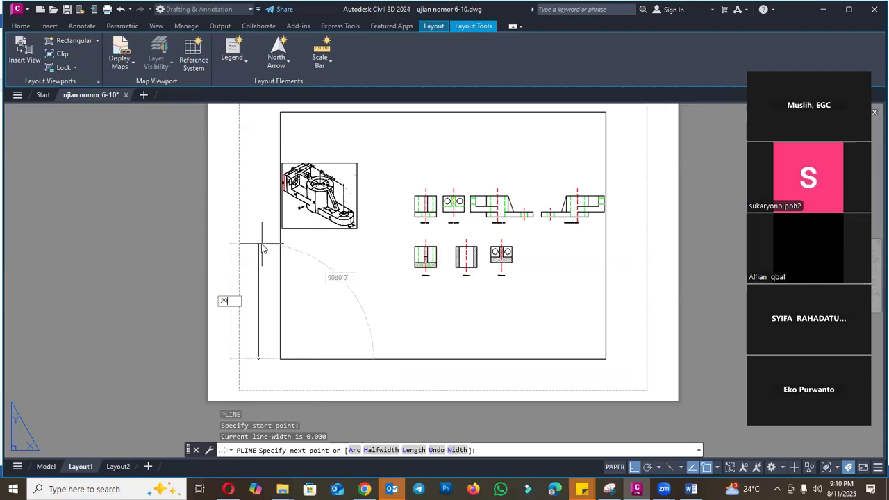
pyautogui.press('Return')
pyautogui.scroll(-2, 316, 266)
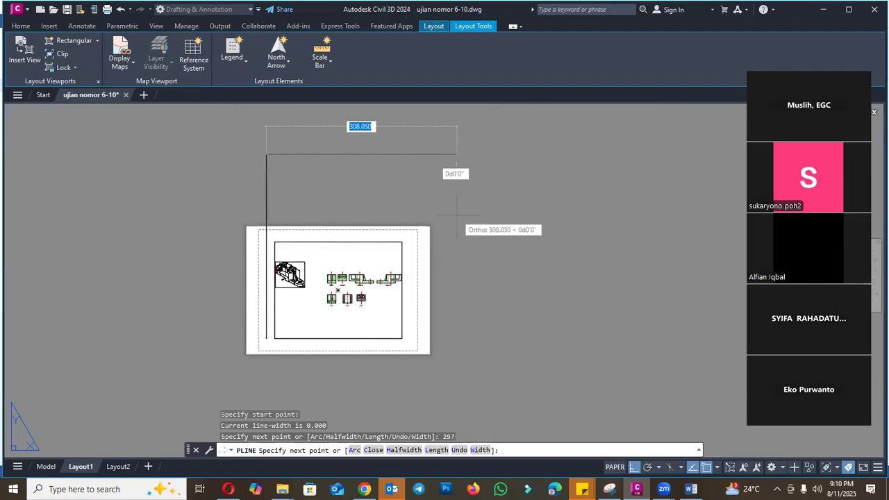
pyautogui.write('420')
pyautogui.press('Return')
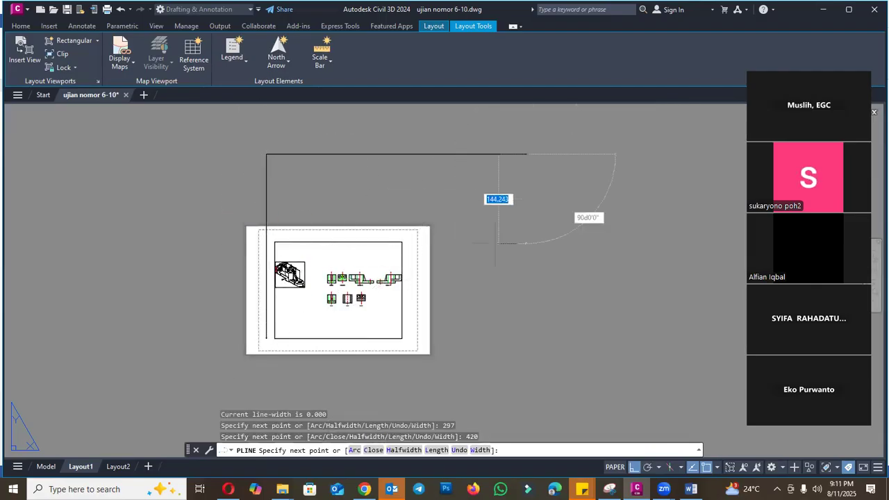
pyautogui.write('297')
pyautogui.press('Return')
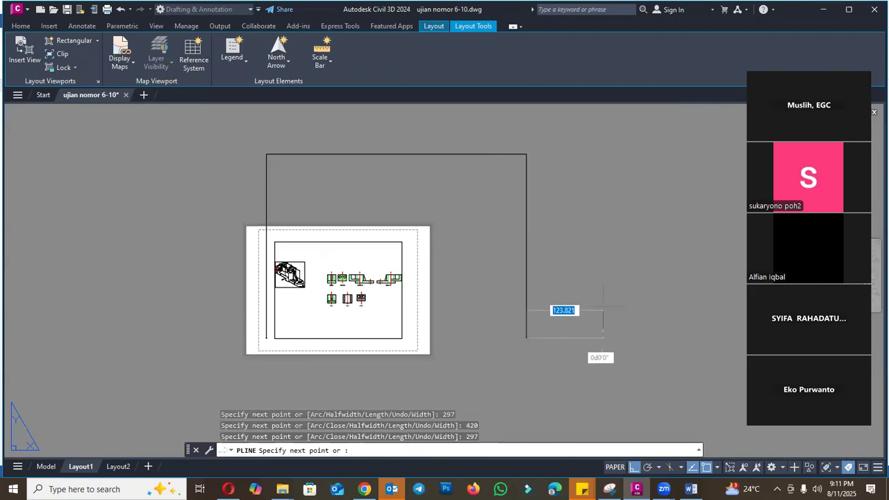
pyautogui.write('c')
pyautogui.press('Return')
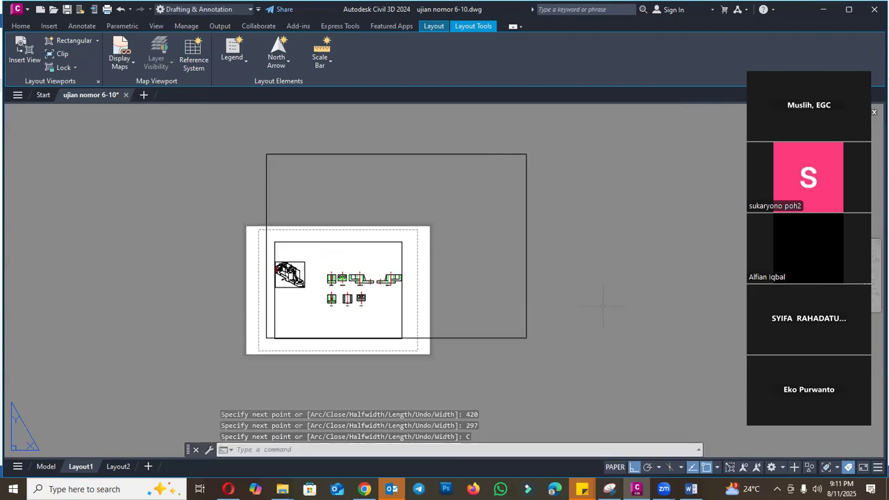
# - Erase the existing viewport from the Layout1 sheet
pyautogui.click(174, 212)
pyautogui.press('Escape')
pyautogui.press('Escape')
pyautogui.click(292, 241)
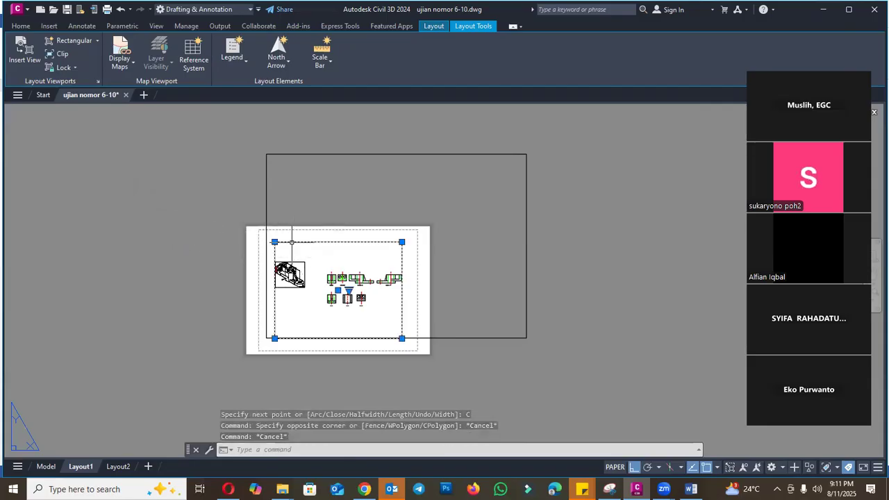
pyautogui.write('e')
pyautogui.press('Return')
pyautogui.scroll(-4, 280, 311)
pyautogui.scroll(4, 279, 260)
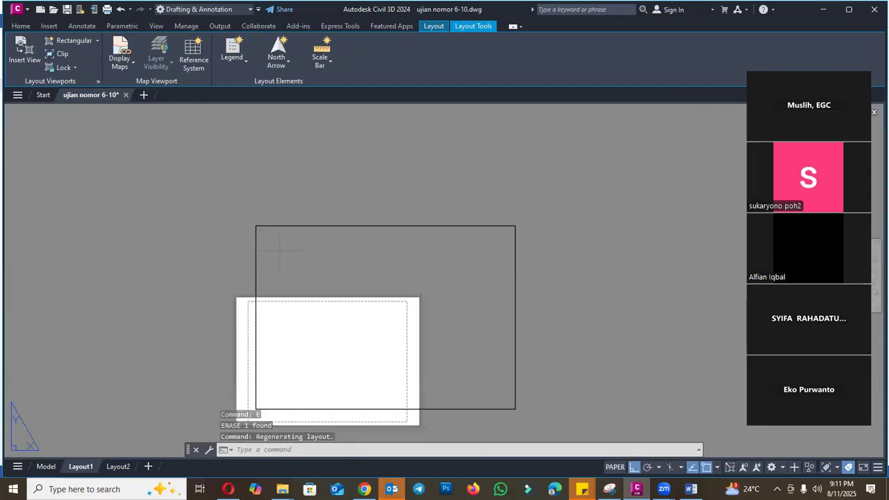
pyautogui.write('o')
pyautogui.press('Return')
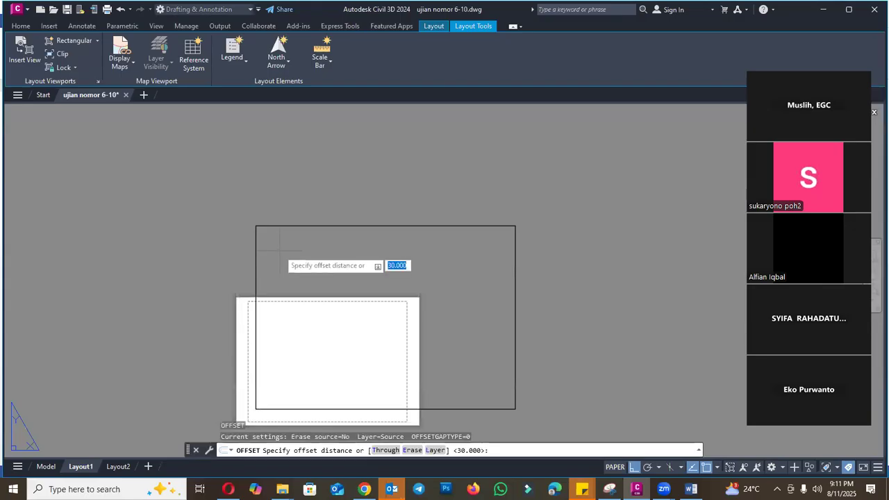
pyautogui.write('10')
pyautogui.press('Return')
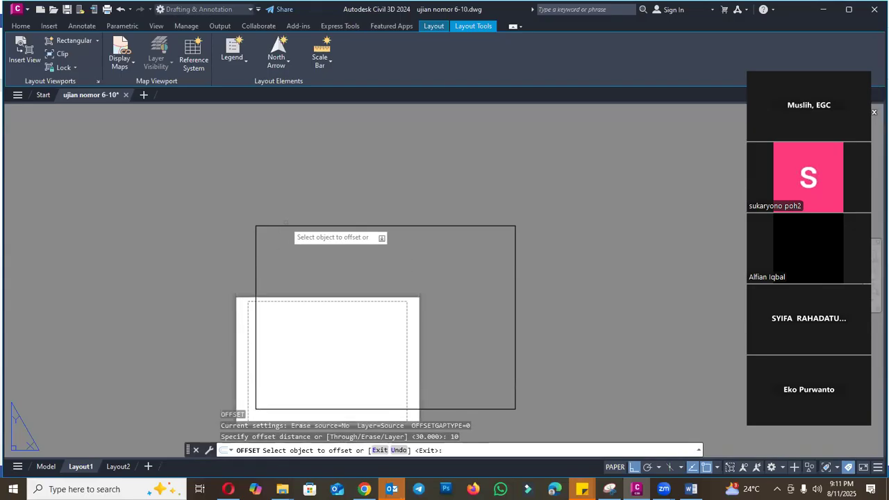
pyautogui.press('Return')
# - Offset the A3 rectangle 5 mm inward to form the inner border
pyautogui.write('o')
pyautogui.press('Return')
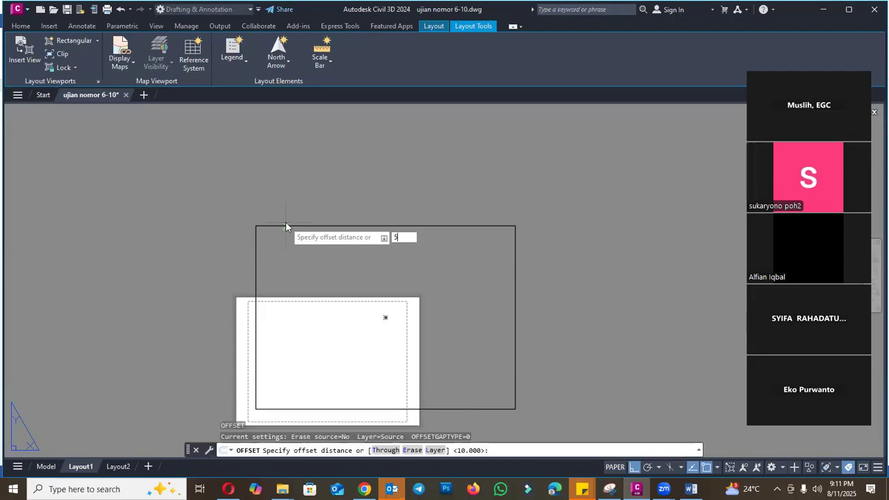
pyautogui.press('Return')
pyautogui.click(294, 226)
pyautogui.click(291, 257)
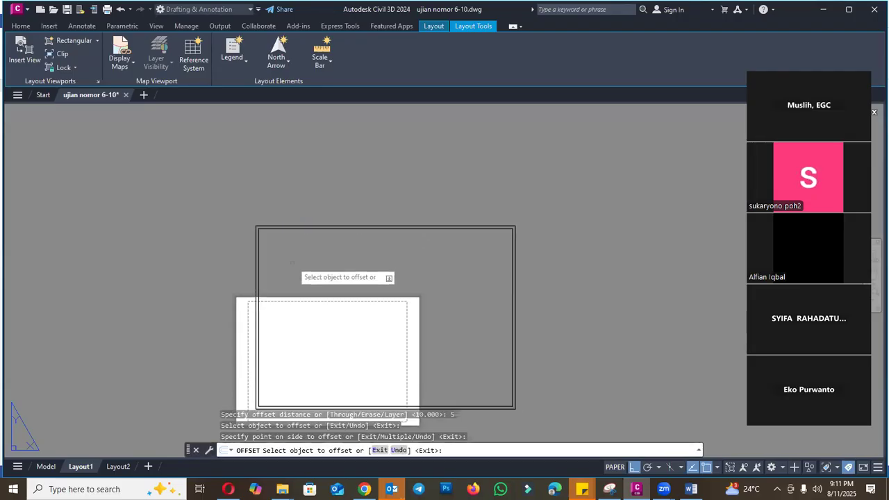
pyautogui.press('Escape')
# - Put the outer A3 rectangle on the Defpoints layer
pyautogui.scroll(3, 289, 184)
pyautogui.scroll(-2, 289, 184)
pyautogui.scroll(3, 289, 184)
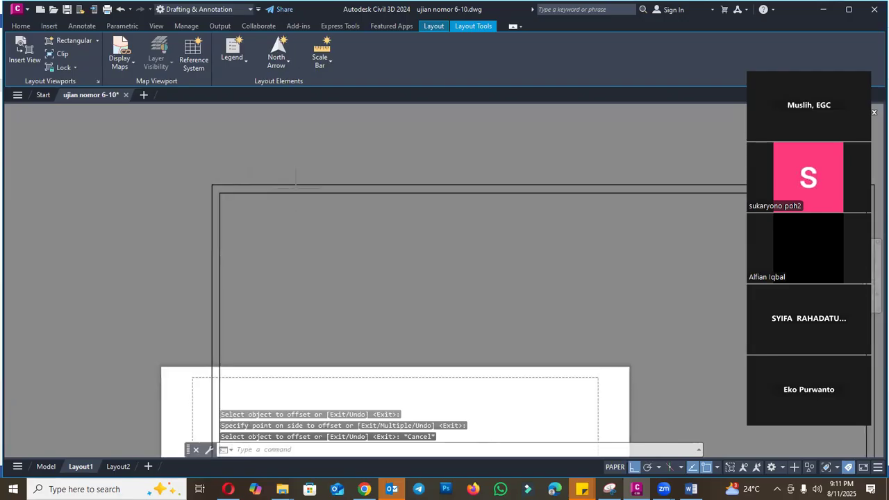
pyautogui.click(289, 185)
pyautogui.press('Escape')
pyautogui.press('Escape')
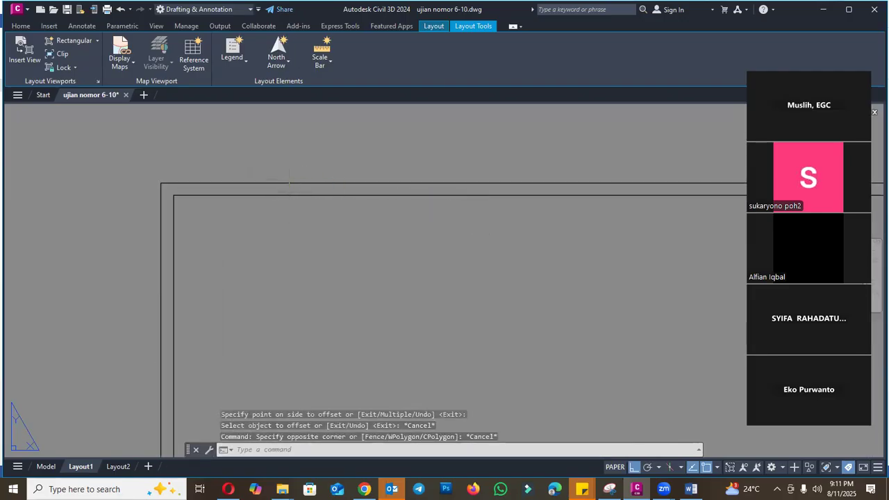
pyautogui.click(289, 185)
pyautogui.press('Escape')
pyautogui.click(275, 194)
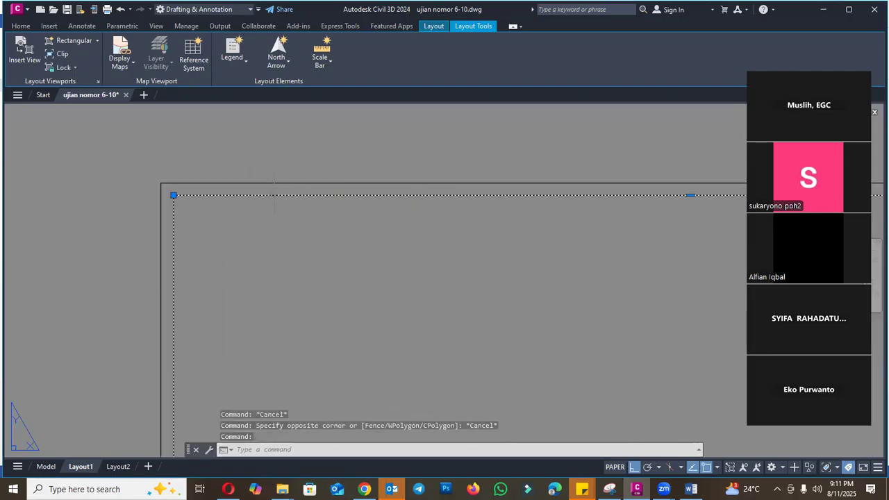
pyautogui.press('Escape')
pyautogui.click(269, 183)
pyautogui.write('ch')
pyautogui.press('Return')
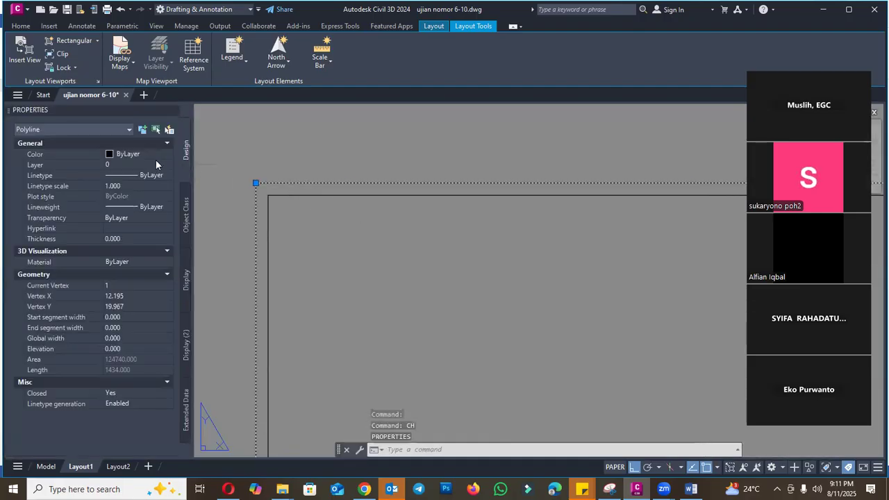
pyautogui.click(143, 164)
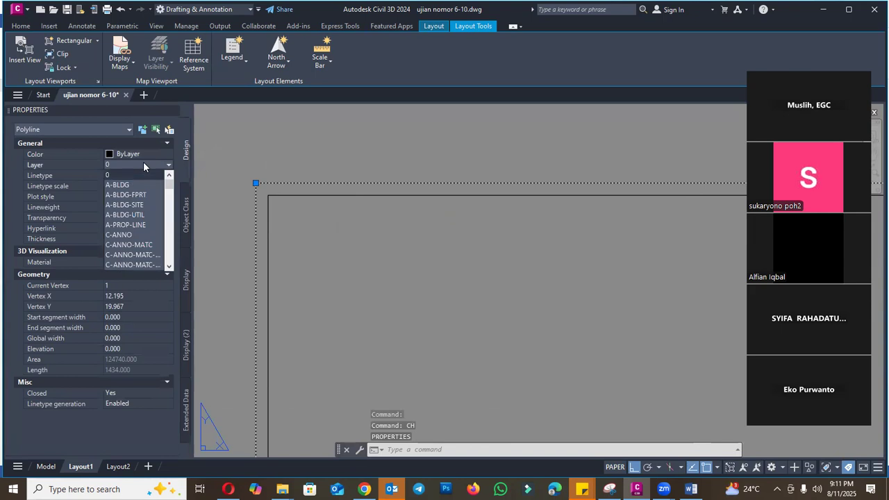
pyautogui.press('d')
pyautogui.press('Return')
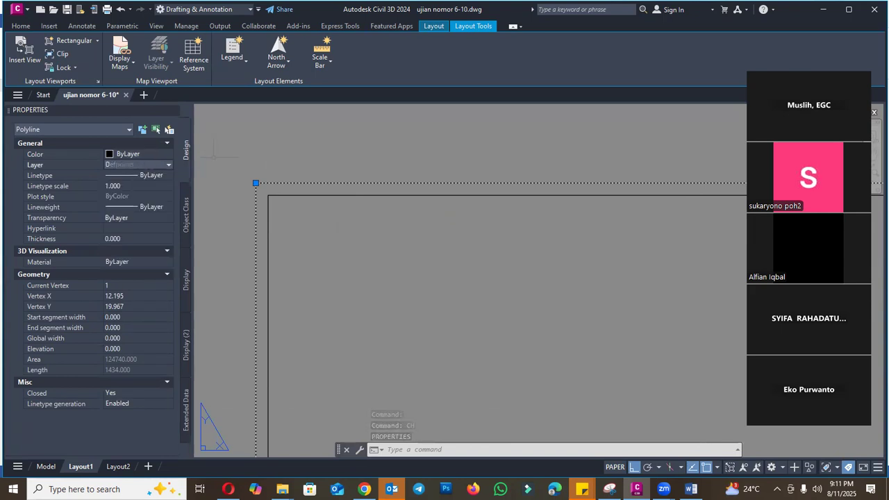
# - Set the outer A3 rectangle's color to Red and deselect it
pyautogui.click(160, 154)
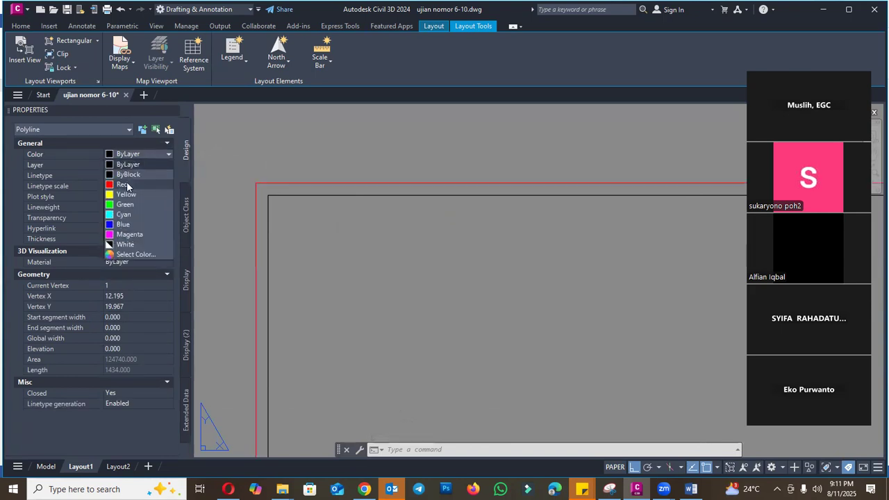
pyautogui.click(125, 180)
pyautogui.click(172, 111)
pyautogui.scroll(-4, 350, 200)
pyautogui.press('Escape')
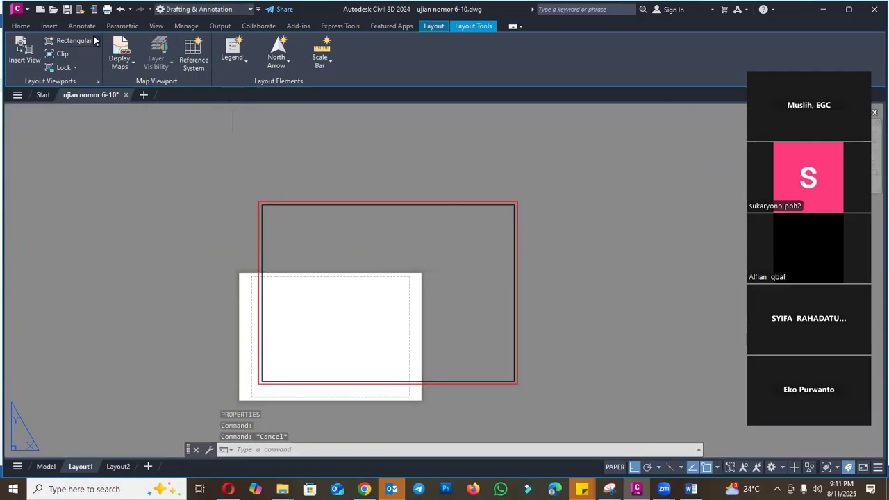
# - Set up the Layout1 plot with the DWG To PDF.pc3 plotter and the acad.ctb plot style table
pyautogui.click(106, 10)
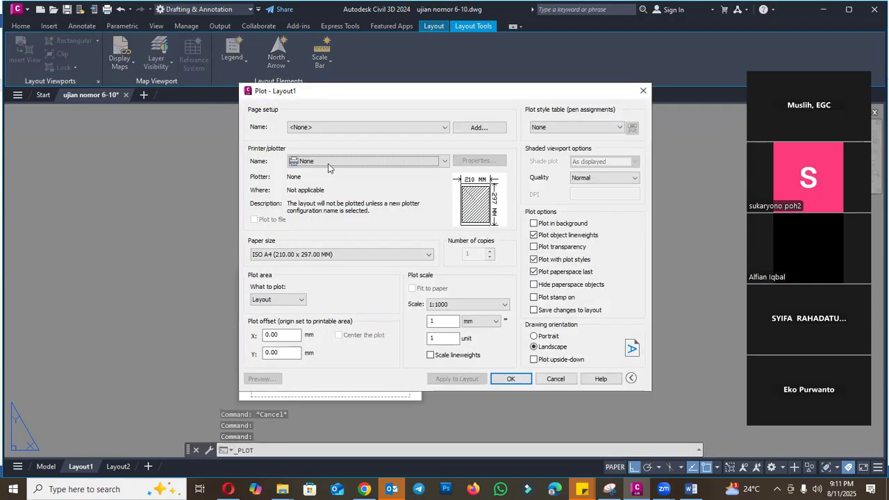
pyautogui.click(331, 162)
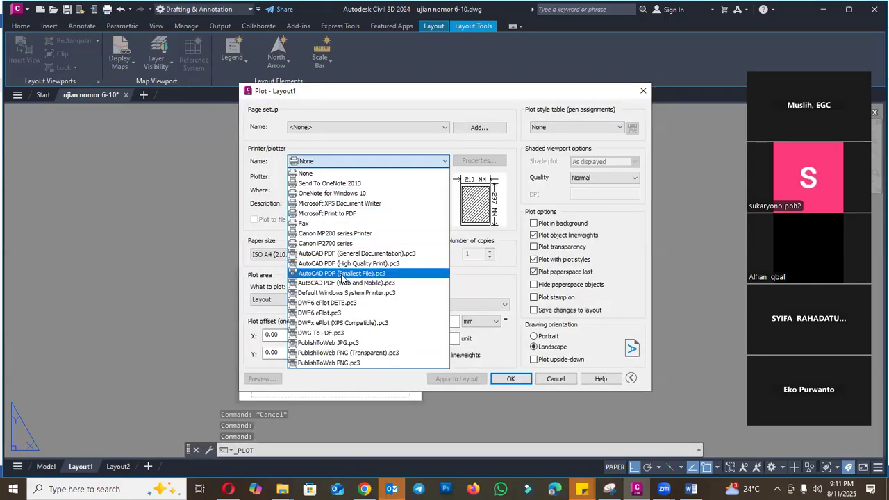
pyautogui.click(323, 332)
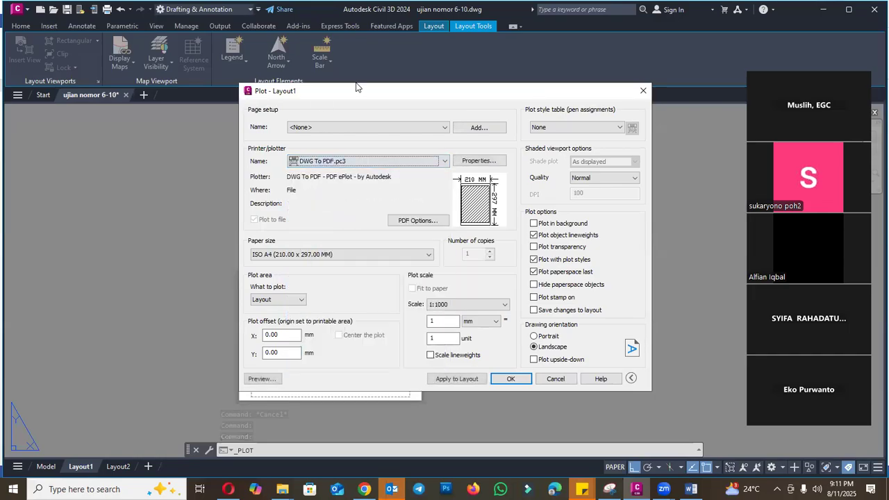
pyautogui.click(571, 128)
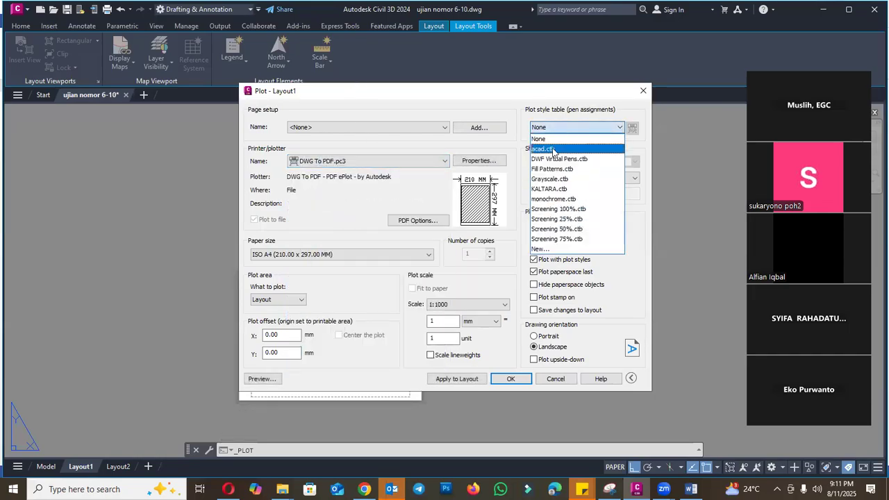
pyautogui.click(560, 146)
# - Set the plot's paper size to ISO full bleed A3 (420.00 x 297.00 MM)
pyautogui.click(360, 255)
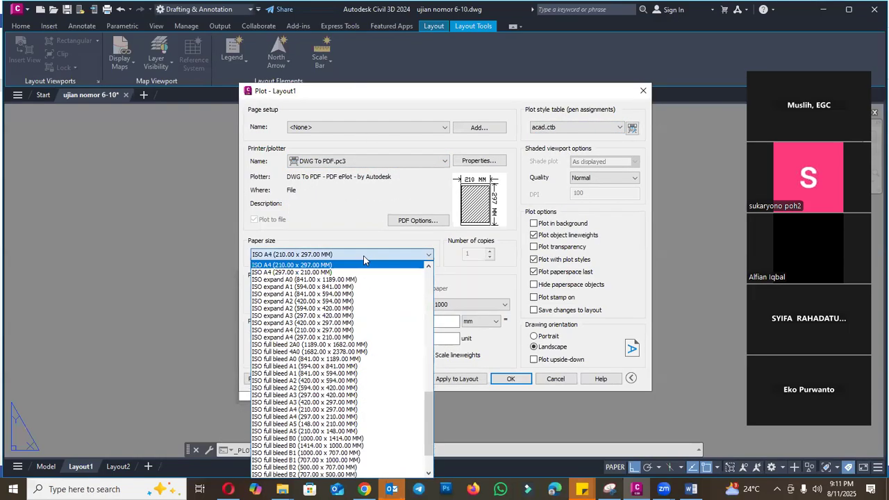
pyautogui.click(328, 403)
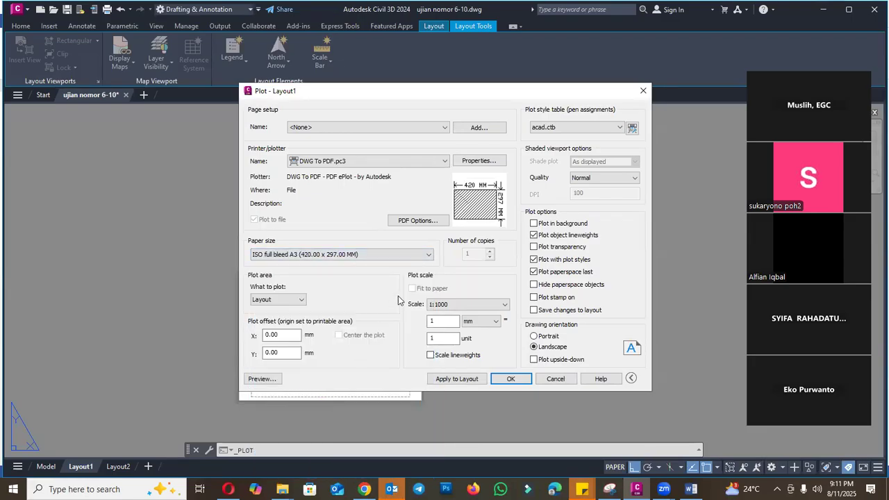
pyautogui.click(358, 256)
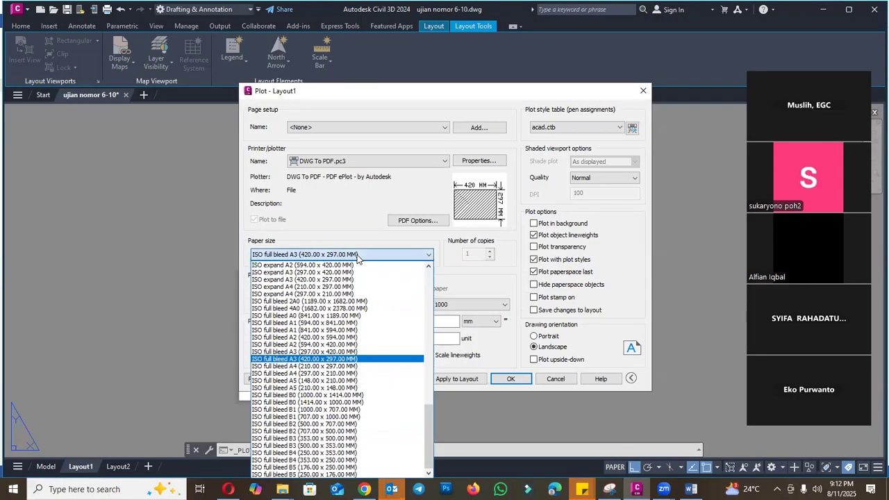
pyautogui.click(389, 352)
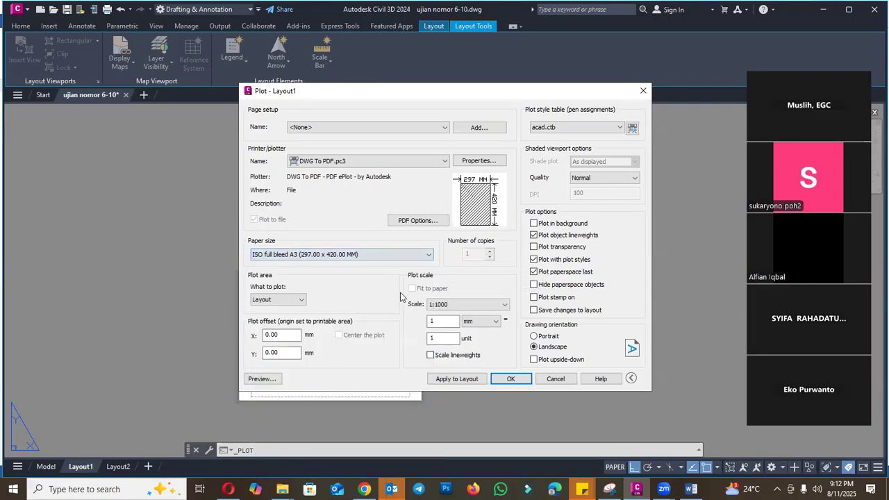
pyautogui.click(326, 255)
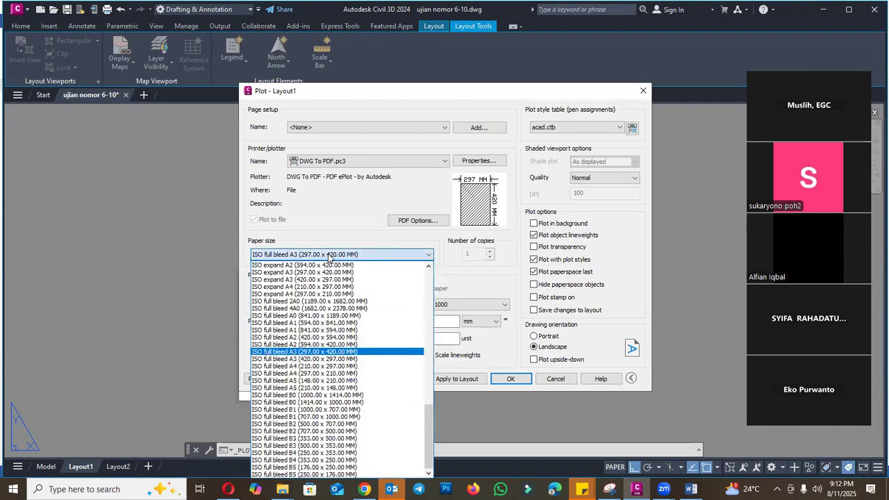
pyautogui.click(327, 359)
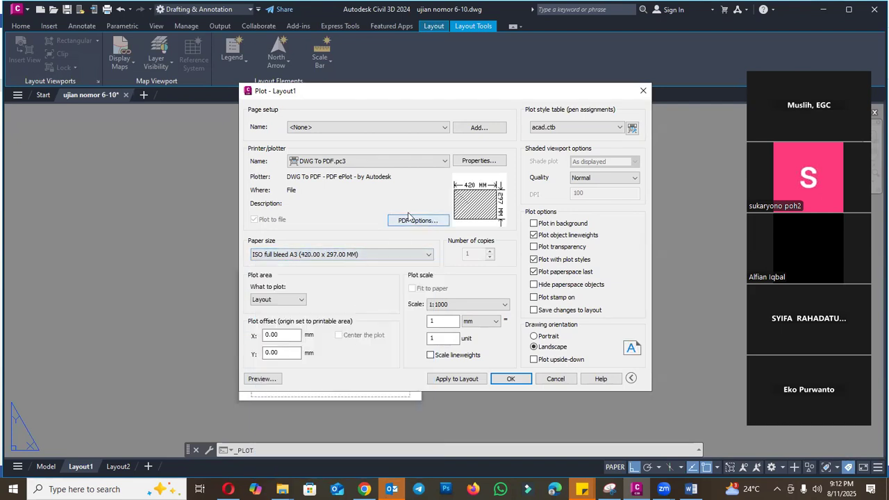
# - Set the plot area to a window spanning the outer A3 rectangle's opposite corners and apply the settings to the layout
pyautogui.click(297, 300)
pyautogui.click(263, 332)
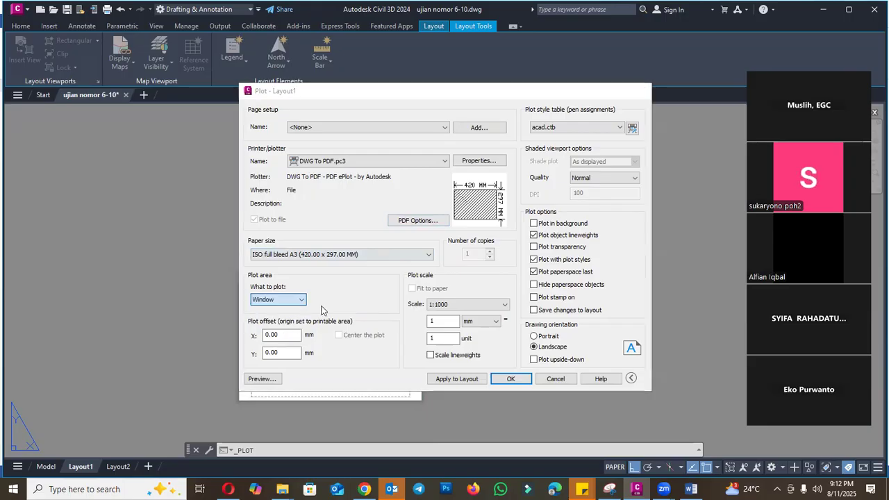
pyautogui.click(259, 202)
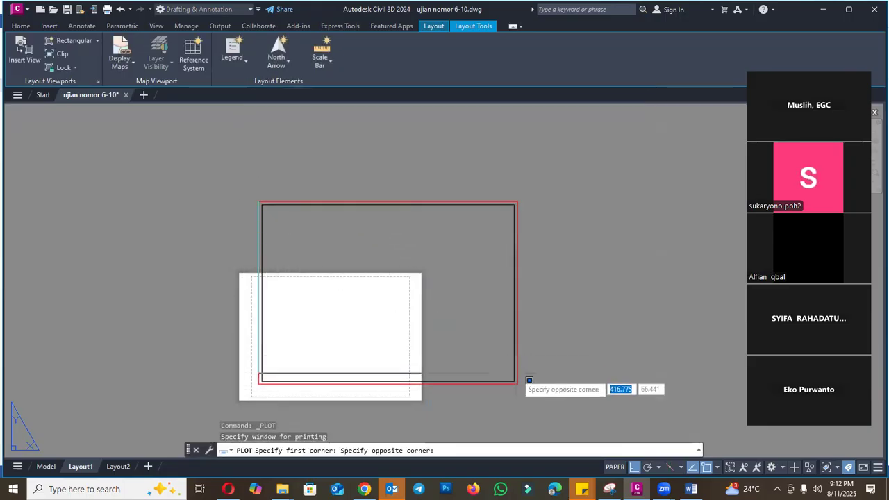
pyautogui.click(520, 383)
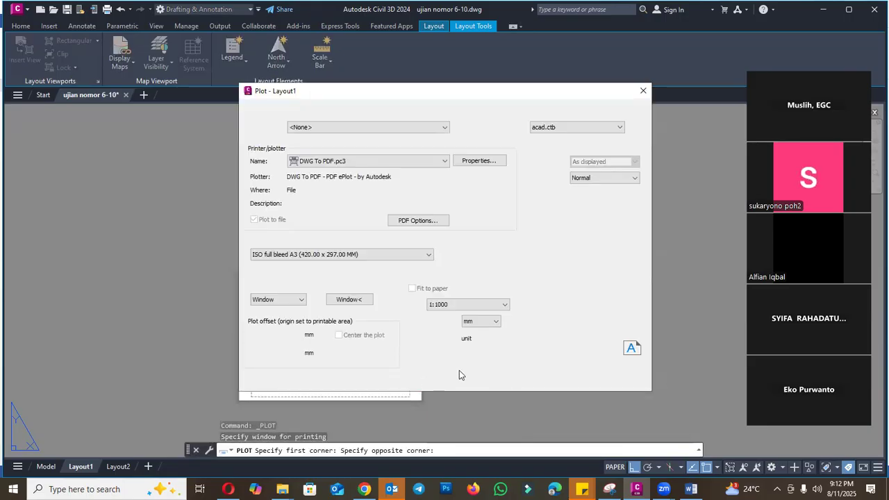
pyautogui.click(439, 291)
pyautogui.click(438, 291)
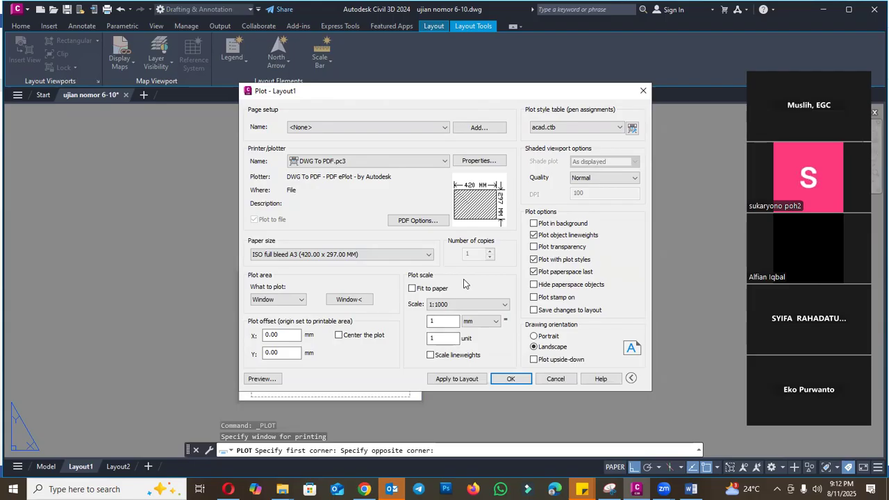
pyautogui.click(462, 378)
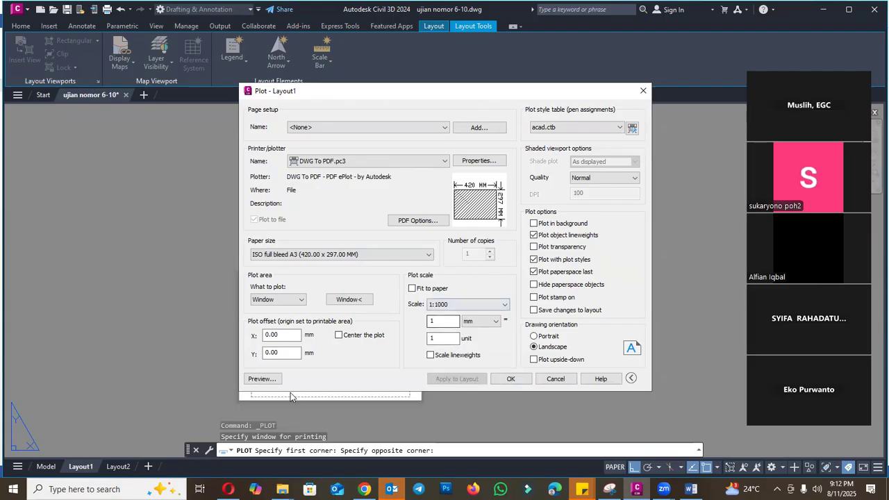
# - Preview the Layout1 plot, then close the preview and the plot settings
pyautogui.click(262, 378)
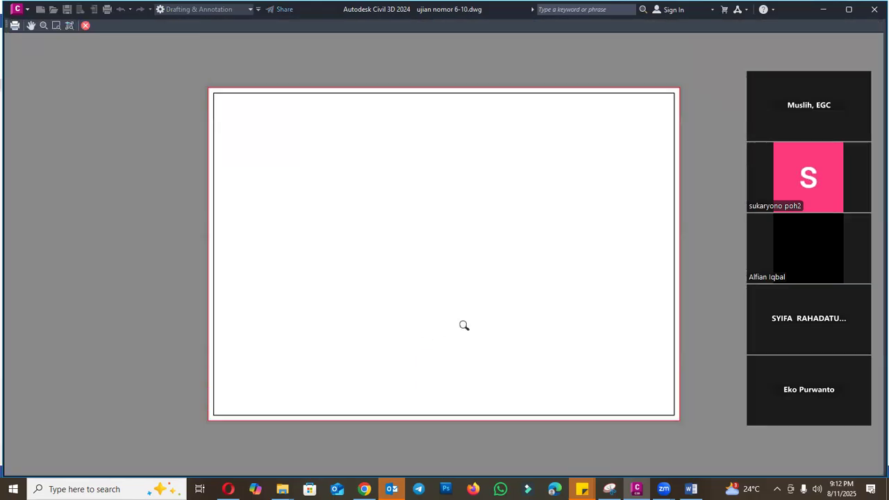
pyautogui.press('Escape')
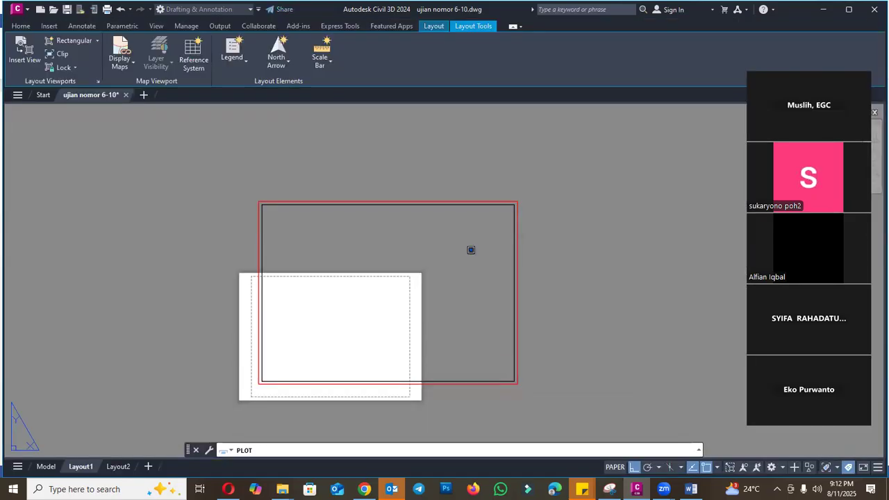
pyautogui.press('Escape')
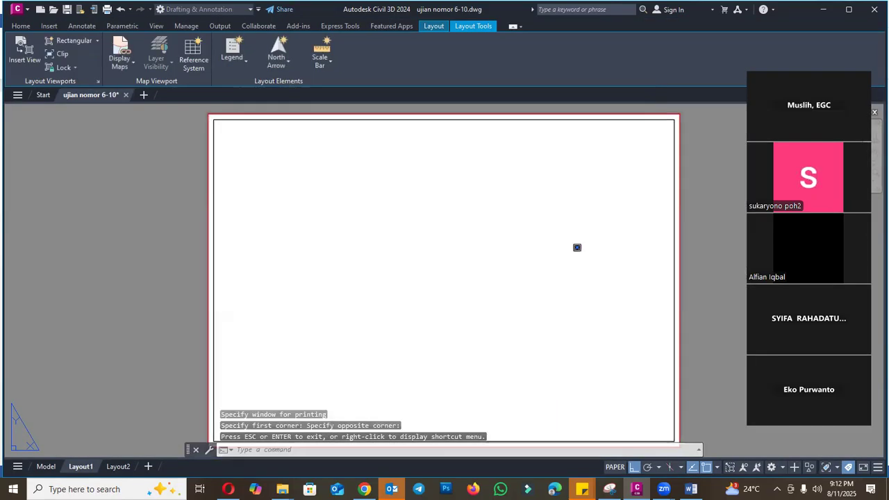
pyautogui.scroll(-1, 384, 240)
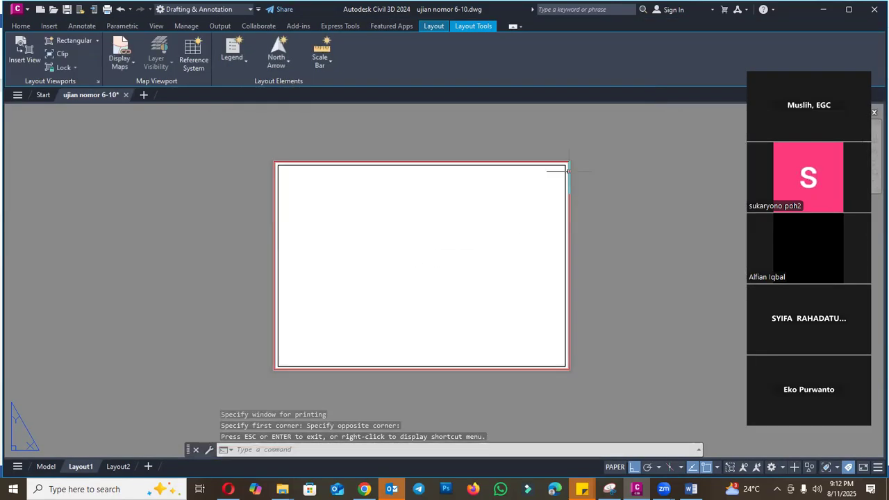
pyautogui.scroll(1, 565, 174)
pyautogui.write('PL')
pyautogui.press('Return')
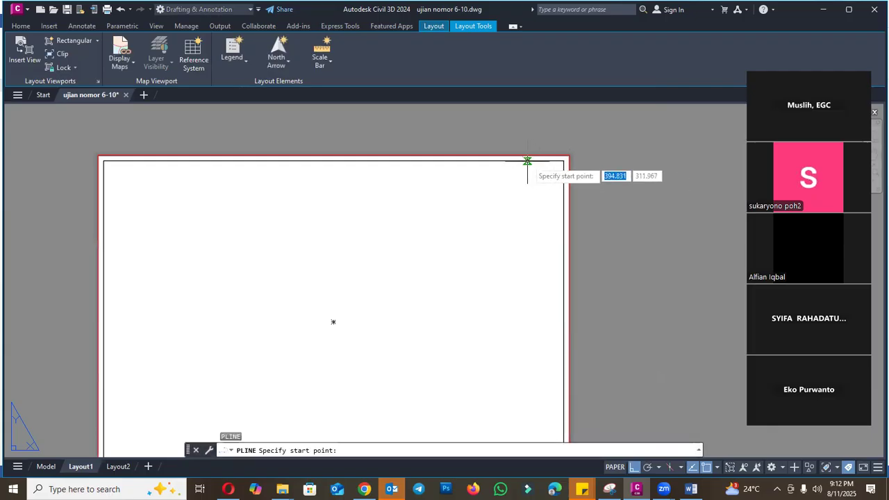
pyautogui.press('Escape')
# - Draw a full-height title-block rectangle about 68 mm wide inside the border, starting from its upper right corner
pyautogui.click(21, 26)
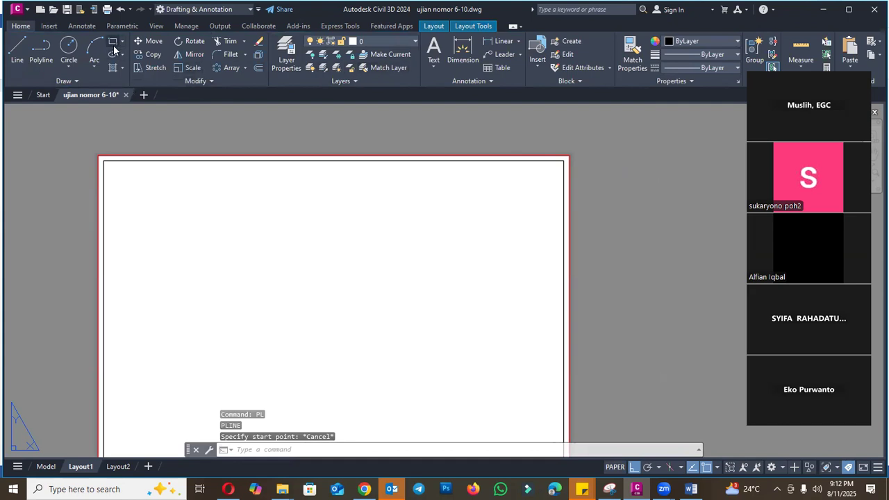
pyautogui.write('rec')
pyautogui.press('Return')
pyautogui.click(562, 159)
pyautogui.scroll(-2, 561, 160)
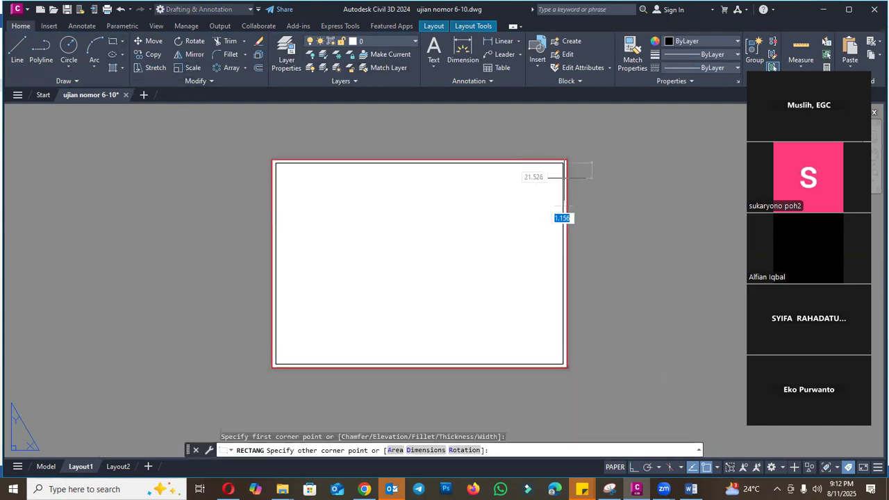
pyautogui.scroll(3, 559, 351)
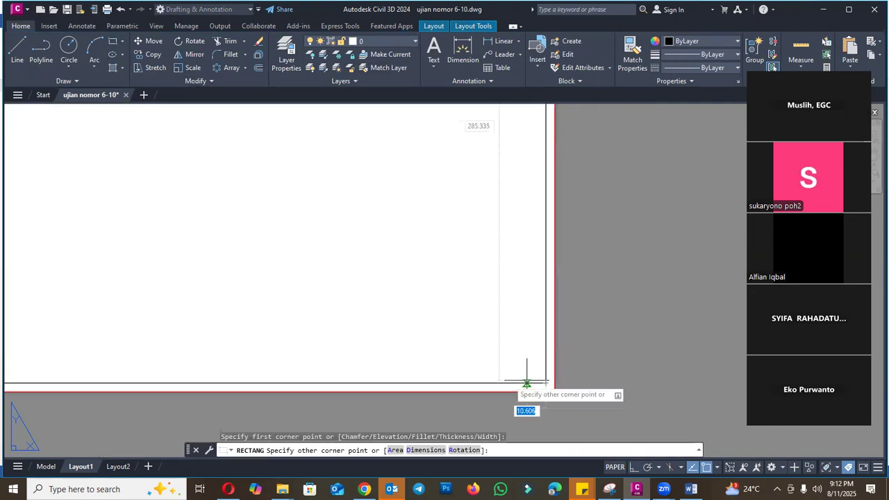
pyautogui.click(426, 381)
pyautogui.scroll(-3, 435, 372)
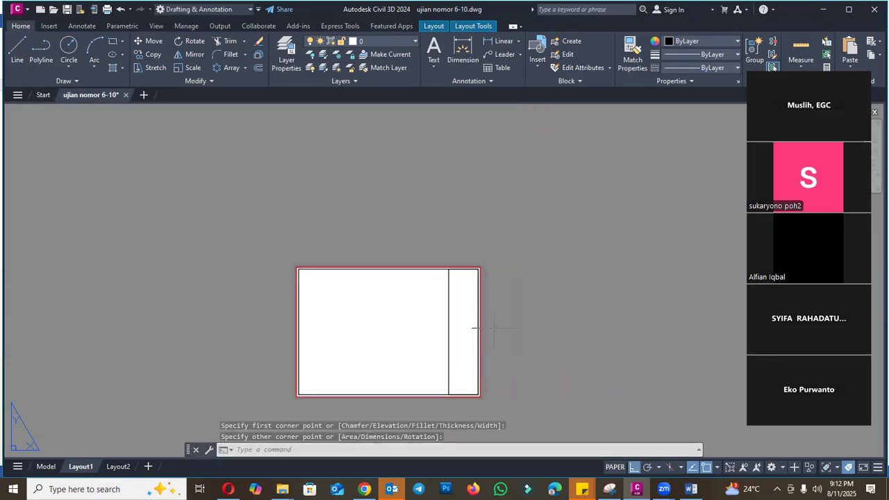
# - Draw two horizontal polylines across the title-block column near its middle as dividers between cells
pyautogui.scroll(2, 473, 333)
pyautogui.write('pl')
pyautogui.press('Return')
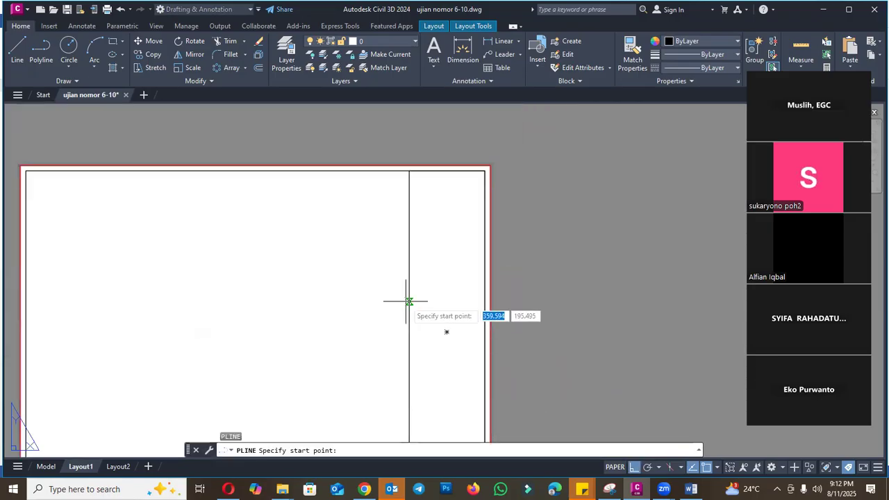
pyautogui.click(409, 302)
pyautogui.click(484, 301)
pyautogui.press('Return')
pyautogui.press('Return')
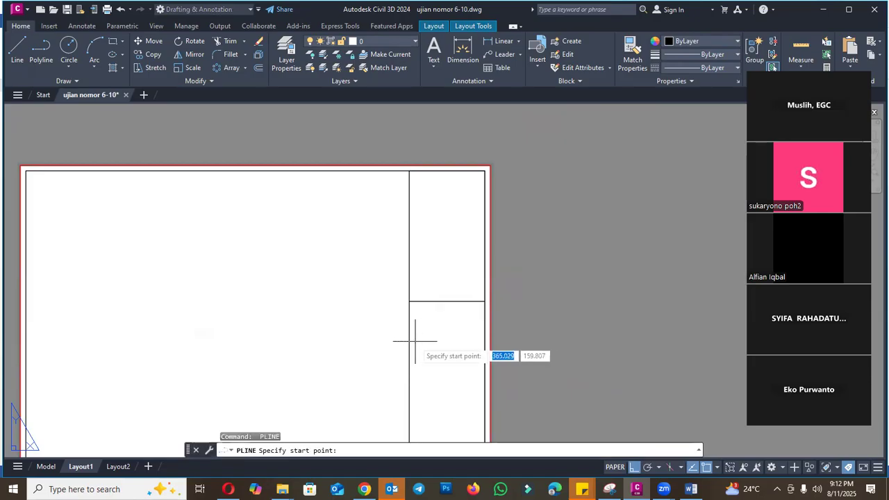
pyautogui.click(409, 340)
pyautogui.click(484, 340)
# - Draw another horizontal polyline across the upper part of the title-block column, above the two existing dividers
pyautogui.press('Return')
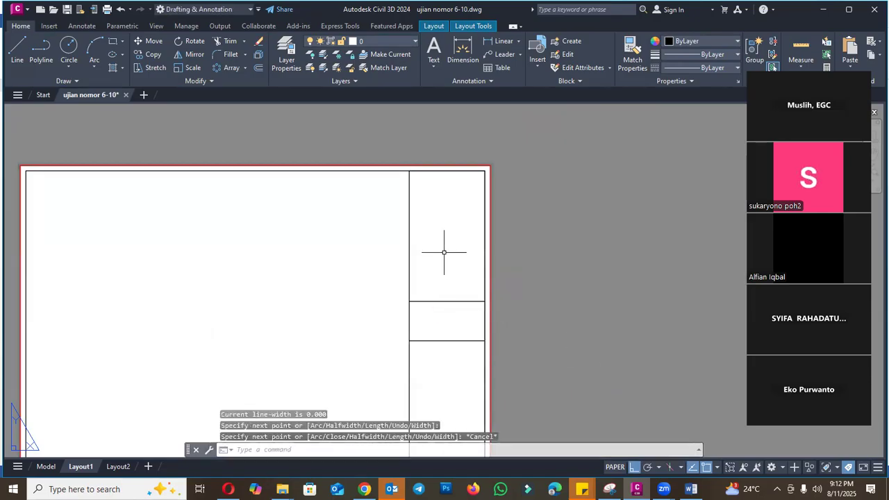
pyautogui.press('Return')
pyautogui.click(409, 234)
pyautogui.click(485, 234)
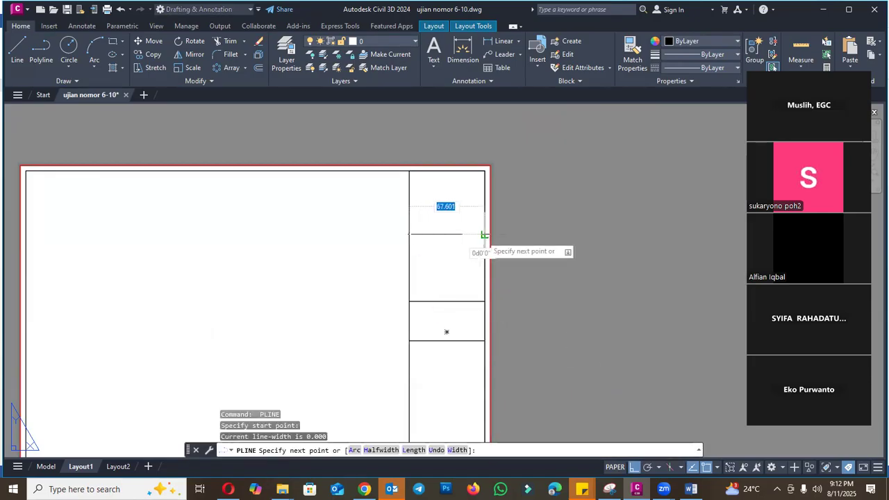
pyautogui.press('Escape')
# - Draw two more horizontal polylines across the lower part of the title-block column, leaving a narrow cell between them
pyautogui.scroll(-2, 481, 236)
pyautogui.scroll(2, 459, 300)
pyautogui.press('Return')
pyautogui.click(430, 308)
pyautogui.click(506, 308)
pyautogui.press('Return')
pyautogui.press('Return')
pyautogui.scroll(2, 437, 337)
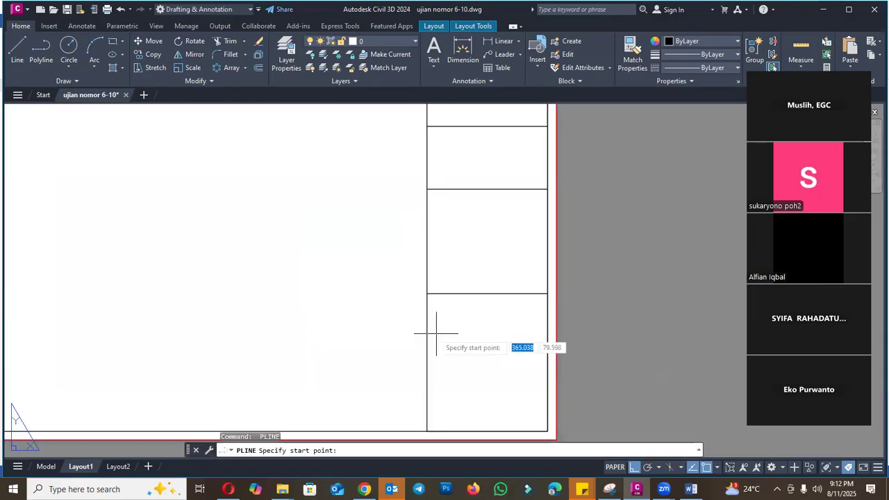
pyautogui.click(427, 332)
pyautogui.click(547, 335)
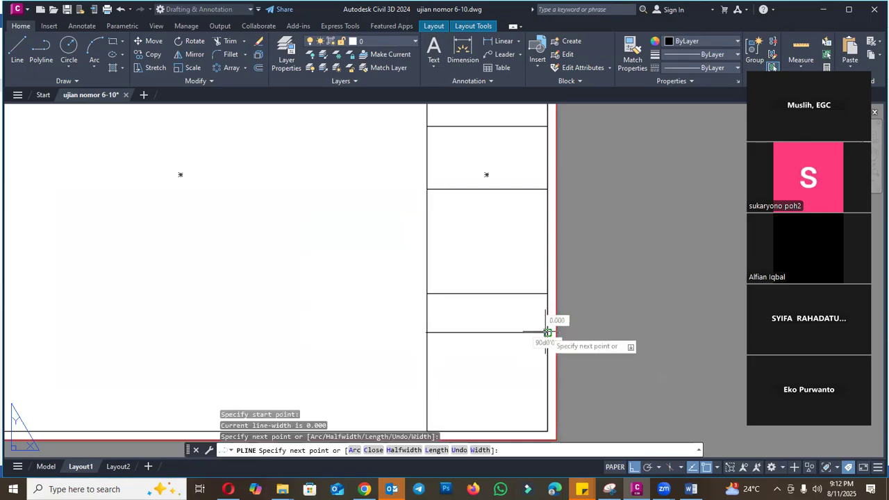
pyautogui.press('Escape')
pyautogui.scroll(-3, 552, 327)
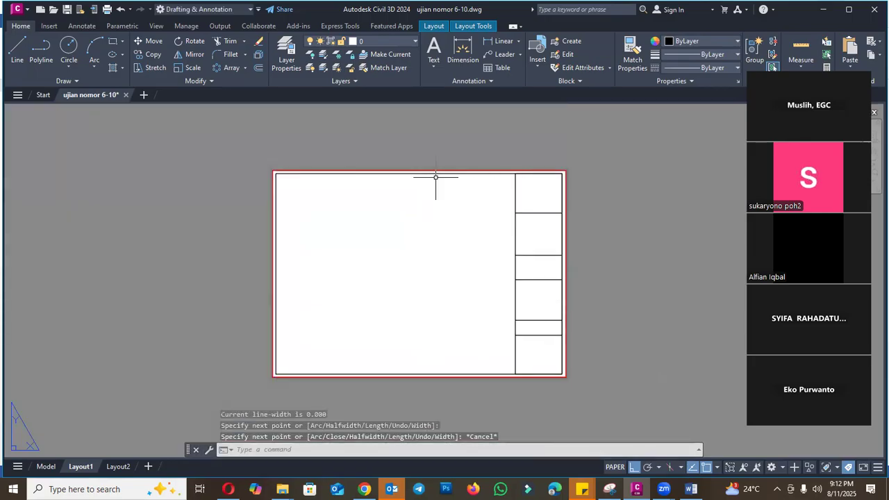
pyautogui.click(159, 26)
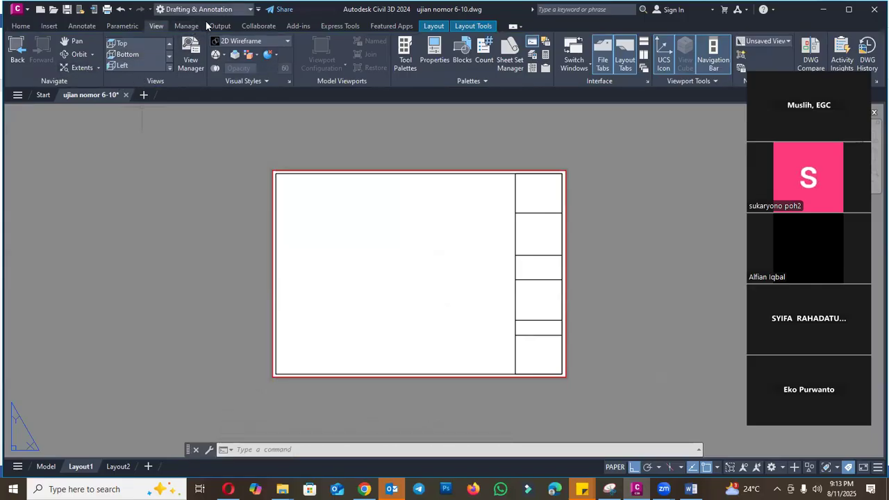
pyautogui.click(209, 83)
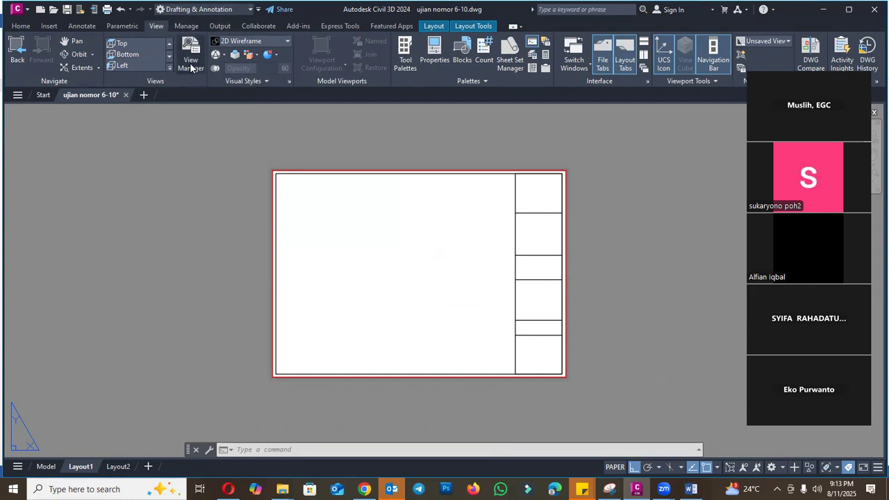
pyautogui.click(169, 157)
pyautogui.press('Escape')
pyautogui.press('Escape')
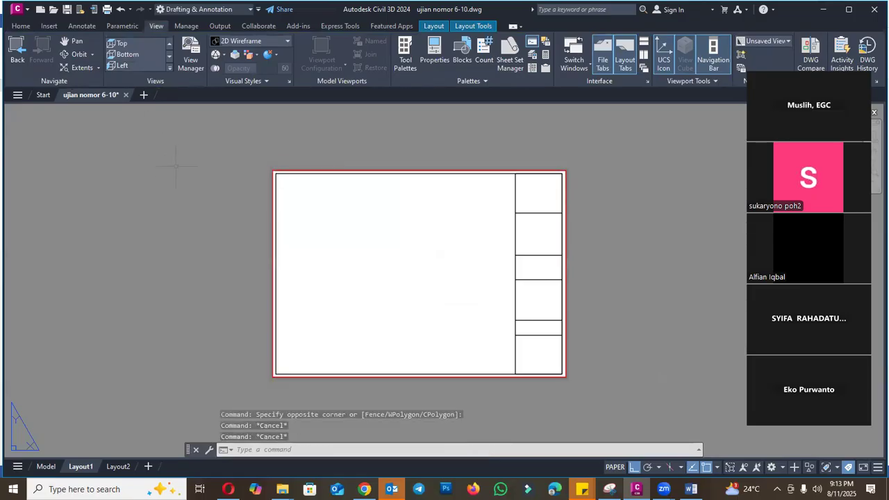
# - Set the MENUBAR system variable to 1
pyautogui.write('MENUBAR')
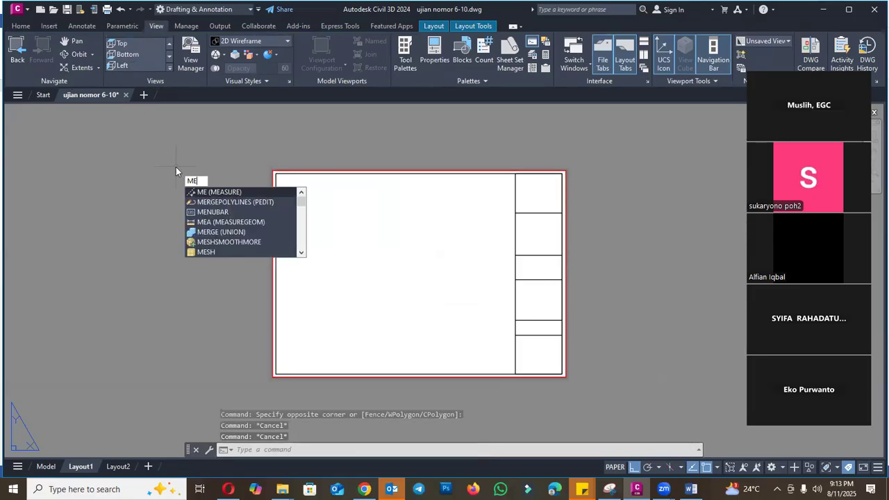
pyautogui.press('Return')
pyautogui.write('1')
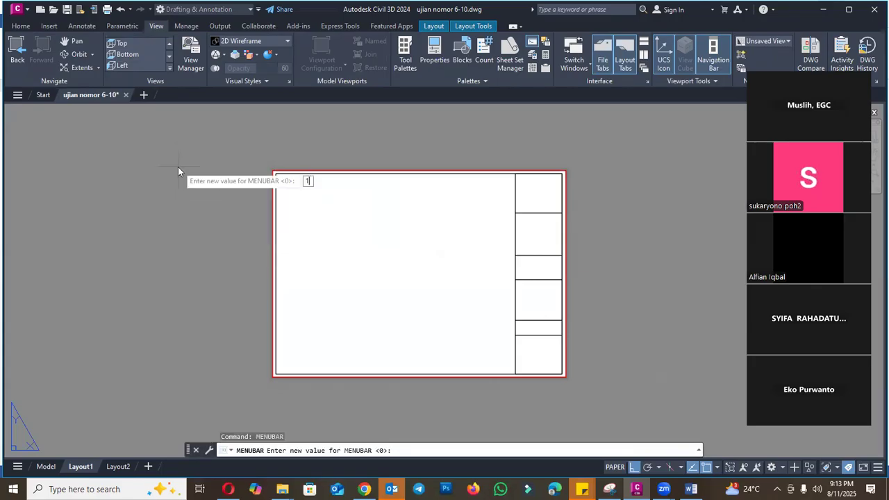
pyautogui.press('Return')
# - Create a single viewport filling the inner border area from its upper left corner to the title-block column's lower left
pyautogui.click(74, 26)
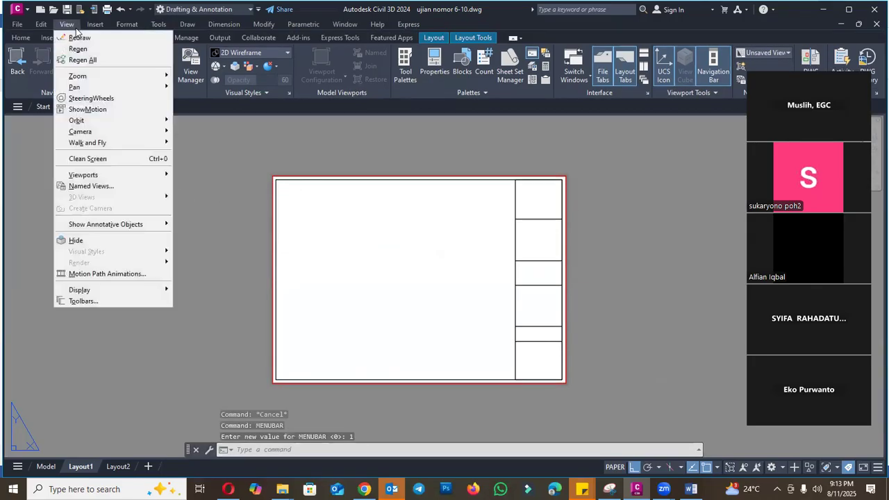
pyautogui.moveTo(119, 175)
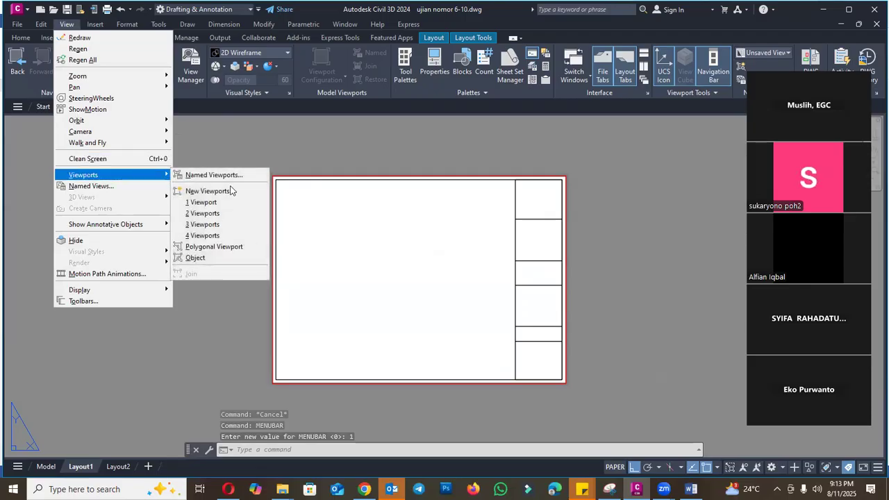
pyautogui.click(208, 202)
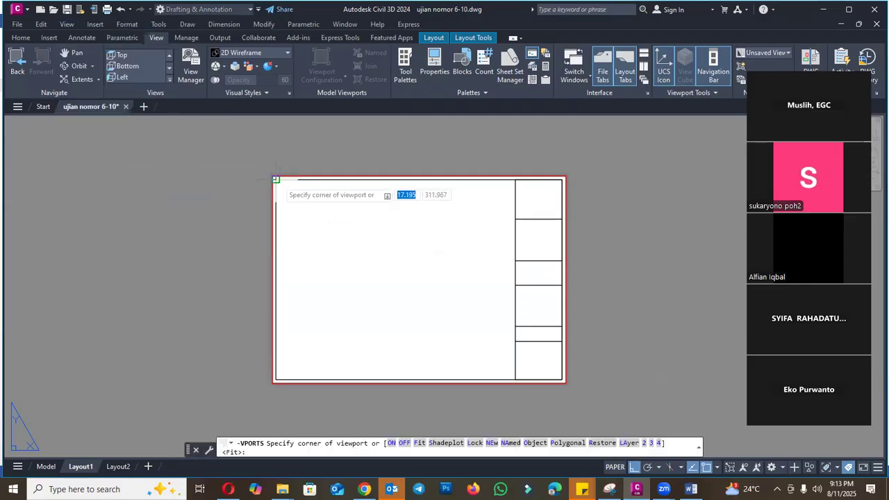
pyautogui.click(276, 180)
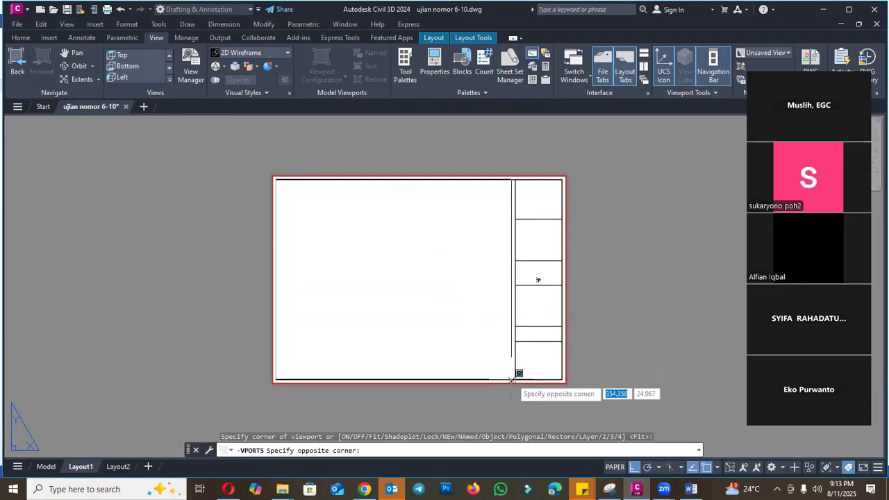
pyautogui.click(519, 370)
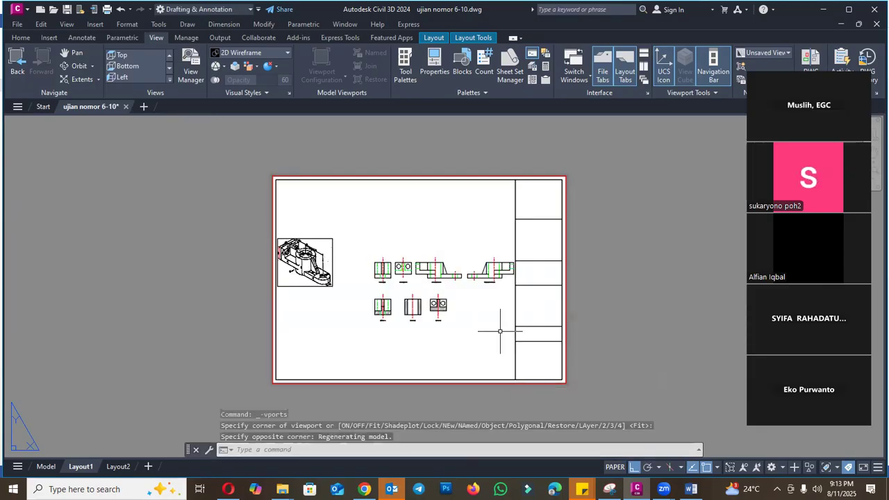
# - Switch to the Word exam document to check question 9's requirements for sheet 1, and return to Civil 3D
pyautogui.click(691, 489)
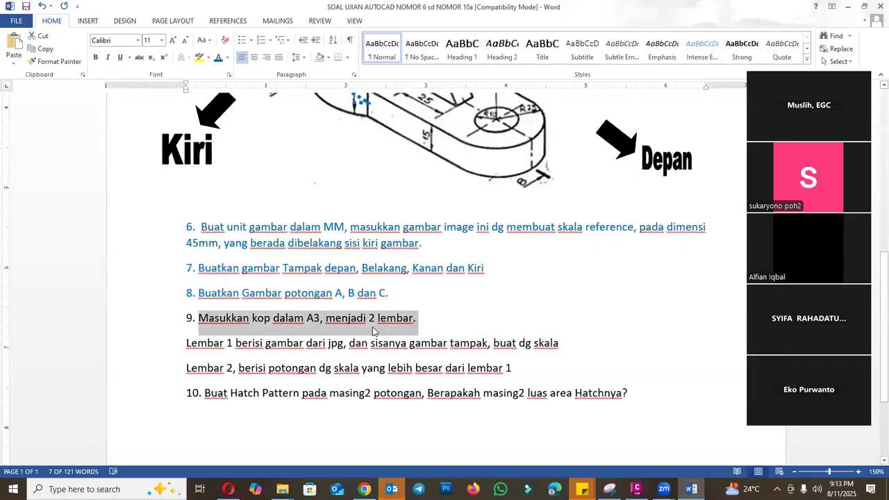
pyautogui.click(340, 326)
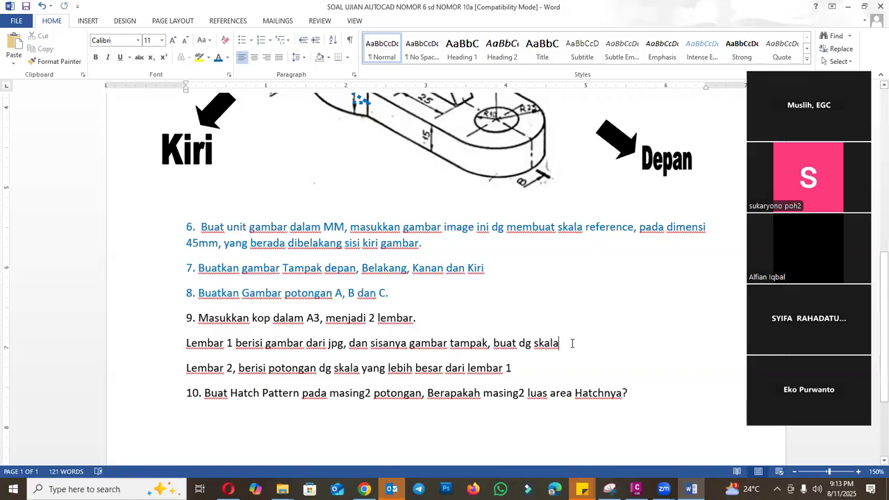
pyautogui.click(636, 489)
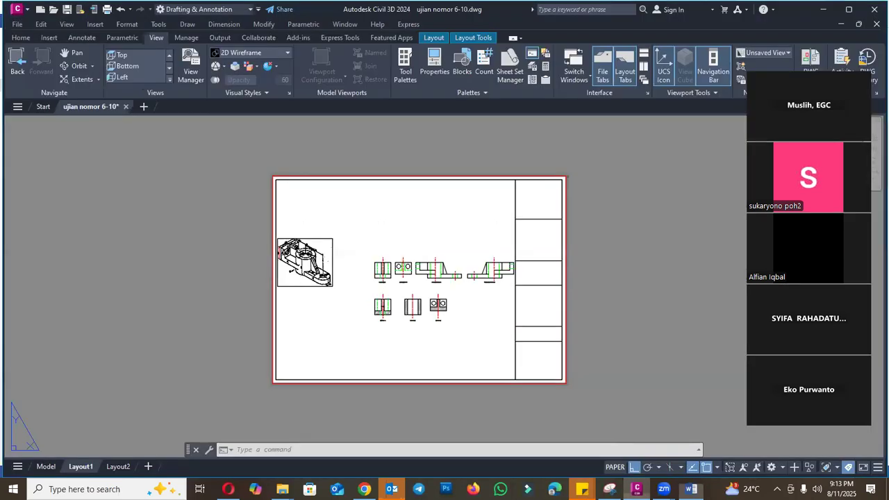
# - Activate the viewport's model space and enlarge the isometric bracket image within it
pyautogui.doubleClick(336, 305)
pyautogui.scroll(6, 310, 268)
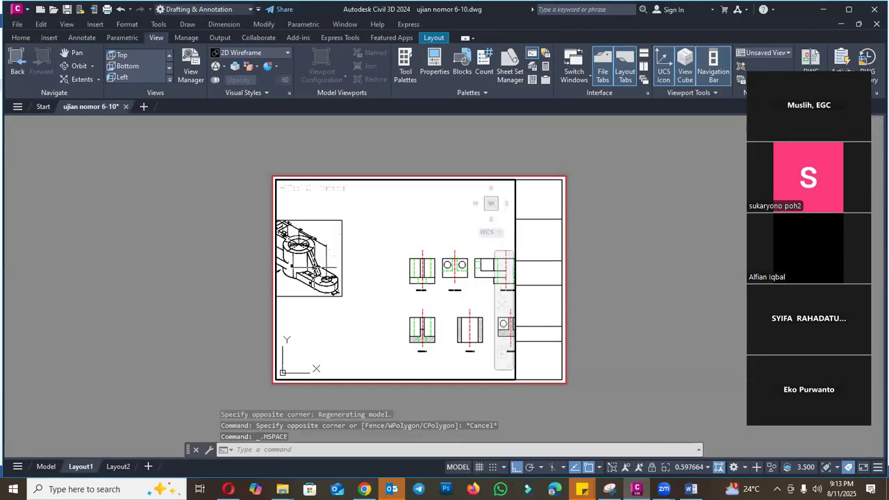
pyautogui.scroll(-4, 449, 282)
pyautogui.scroll(2, 437, 275)
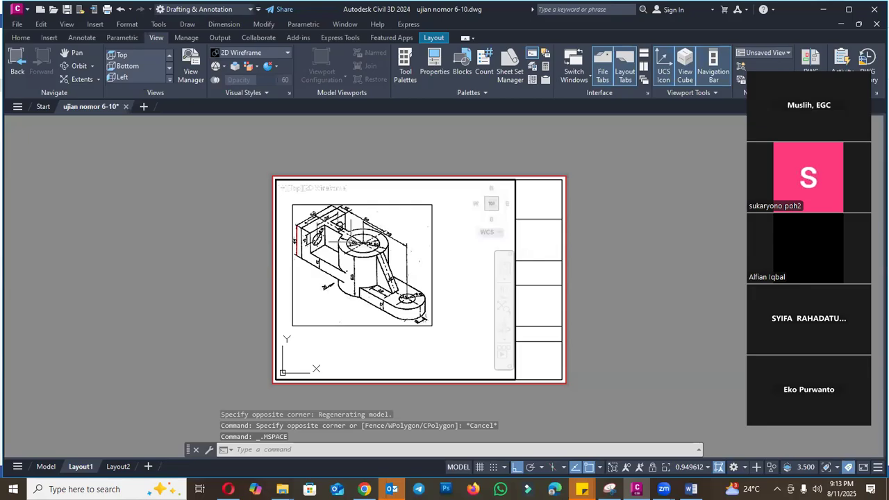
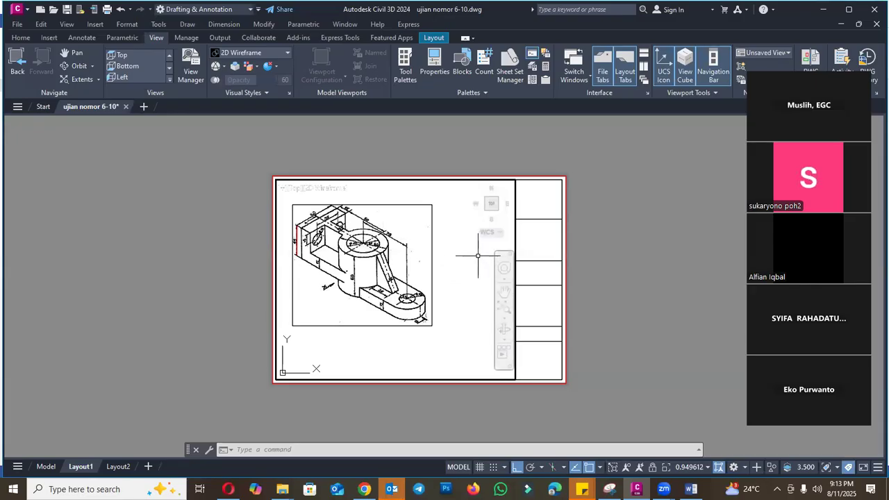
# - Reduce the bracket image inside the active viewport with real-time zoom
pyautogui.write('y')
pyautogui.press('Return')
pyautogui.write('R')
pyautogui.press('Return')
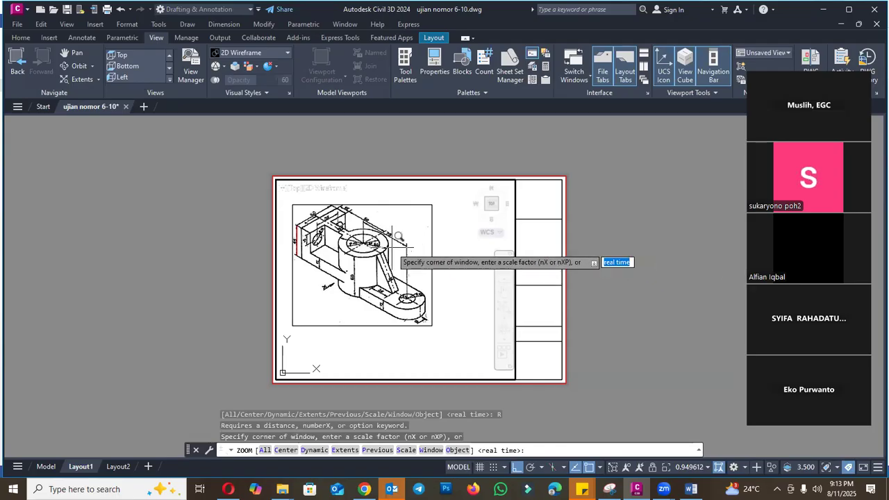
pyautogui.press('Return')
pyautogui.moveTo(387, 251)
pyautogui.mouseDown()
pyautogui.moveTo(389, 266)
pyautogui.moveTo(391, 235)
pyautogui.moveTo(382, 283)
pyautogui.moveTo(398, 273)
pyautogui.moveTo(395, 300)
pyautogui.moveTo(399, 257)
pyautogui.moveTo(407, 298)
pyautogui.moveTo(401, 237)
pyautogui.moveTo(402, 255)
pyautogui.mouseUp()
pyautogui.press('Escape')
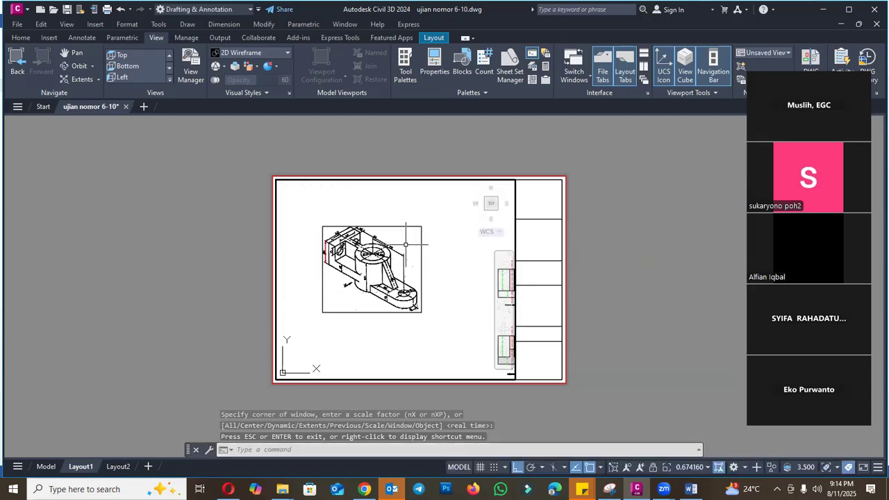
# - Zoom the viewport to a window around the bracket image and try smaller and larger display sizes
pyautogui.write('w')
pyautogui.press('Return')
pyautogui.click(324, 227)
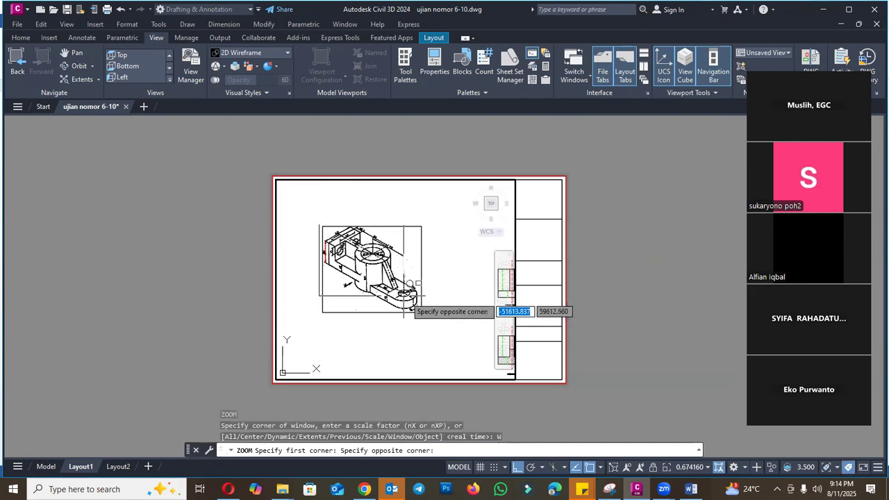
pyautogui.click(427, 320)
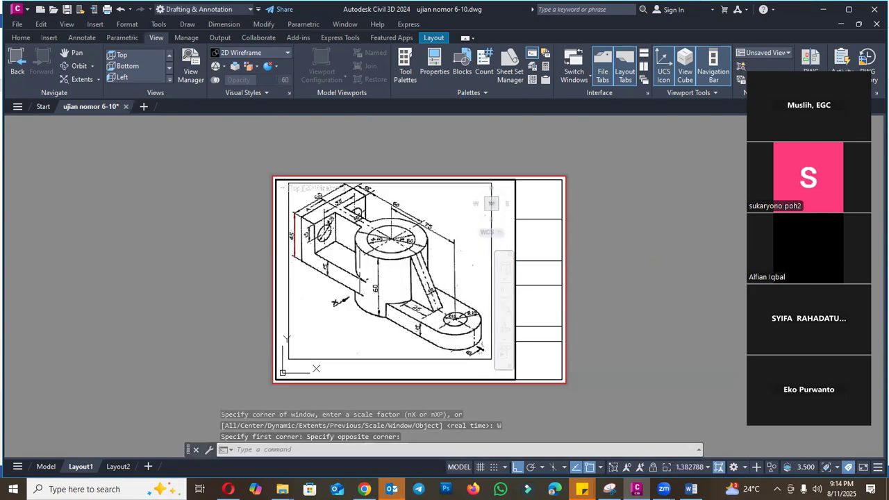
pyautogui.scroll(-4, 337, 263)
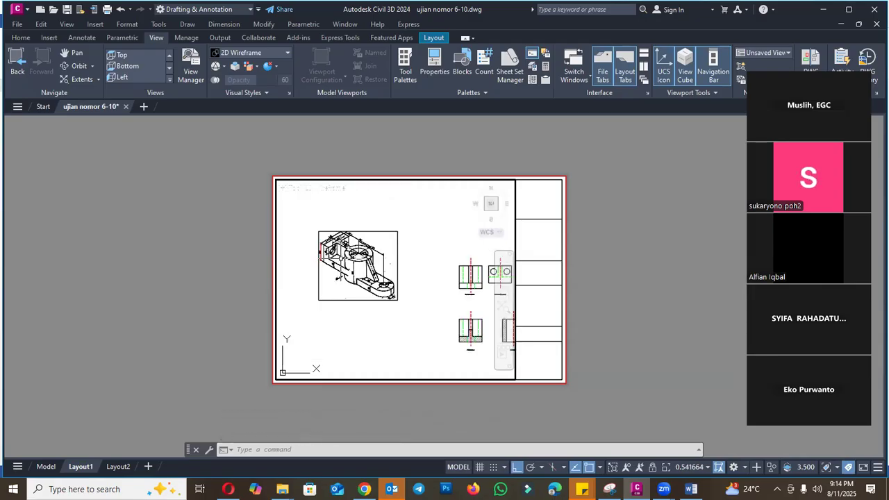
pyautogui.scroll(-4, 342, 259)
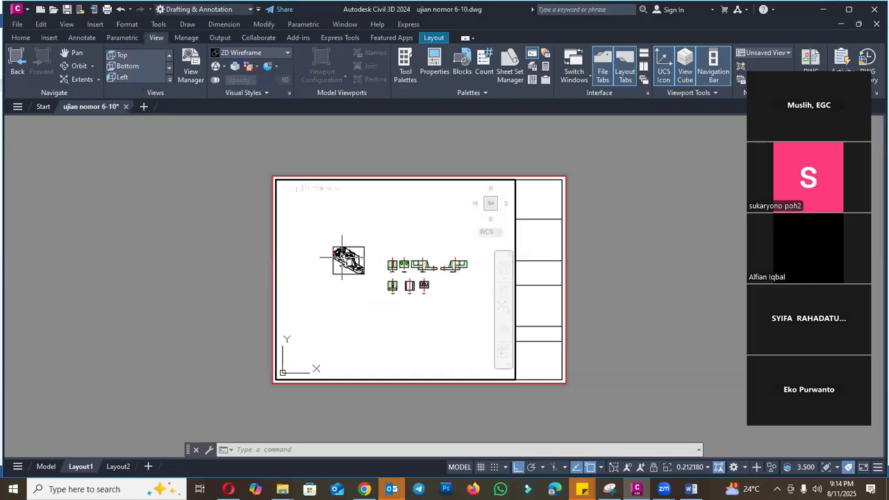
pyautogui.scroll(2, 342, 257)
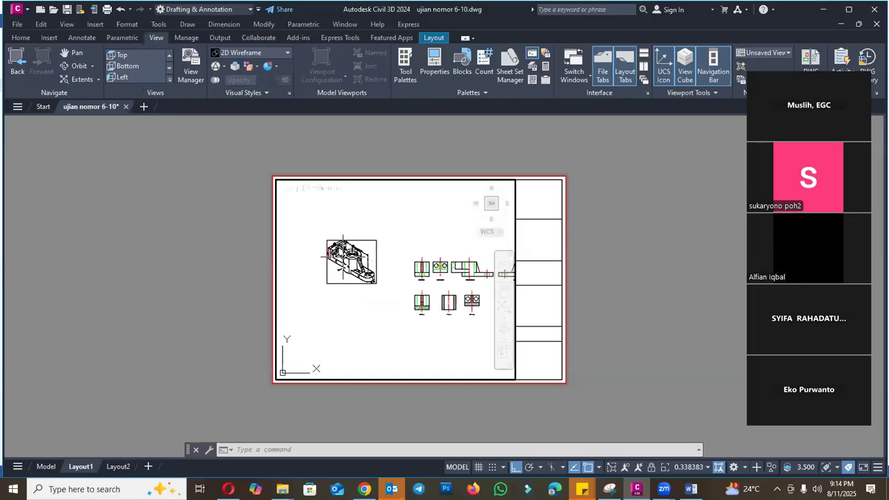
pyautogui.scroll(6, 343, 254)
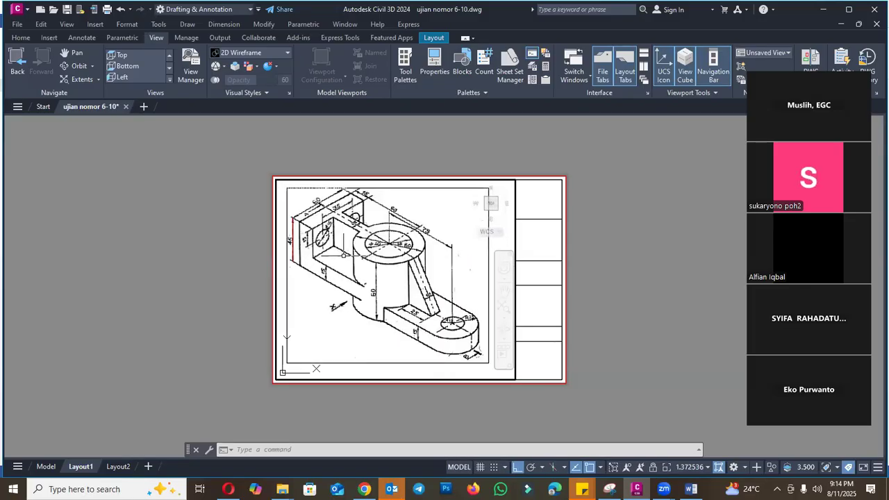
pyautogui.scroll(-2, 344, 255)
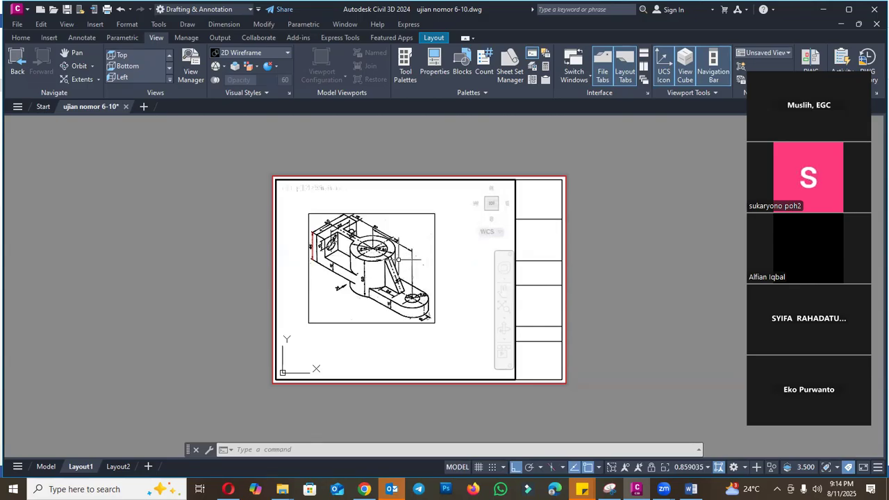
# - Fill the viewport with the framed bracket image again using a window zoom from corner to corner
pyautogui.press('Return')
pyautogui.write('q')
pyautogui.press('Return')
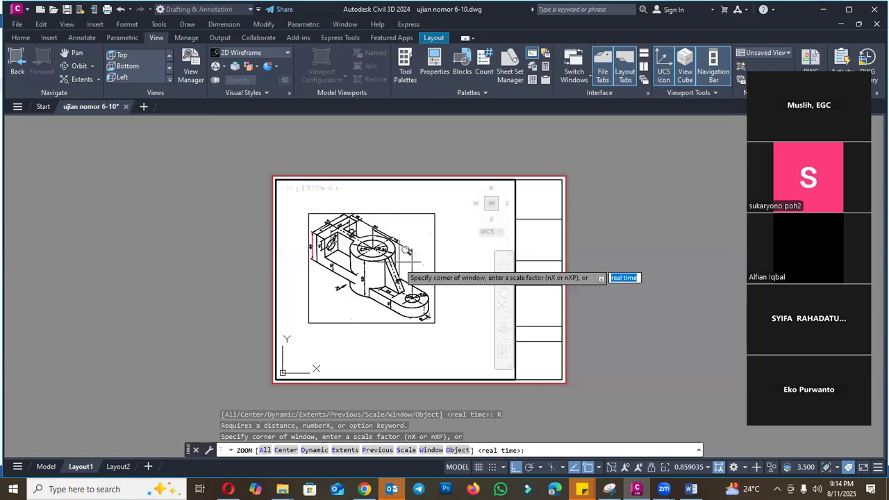
pyautogui.click(306, 215)
pyautogui.click(444, 325)
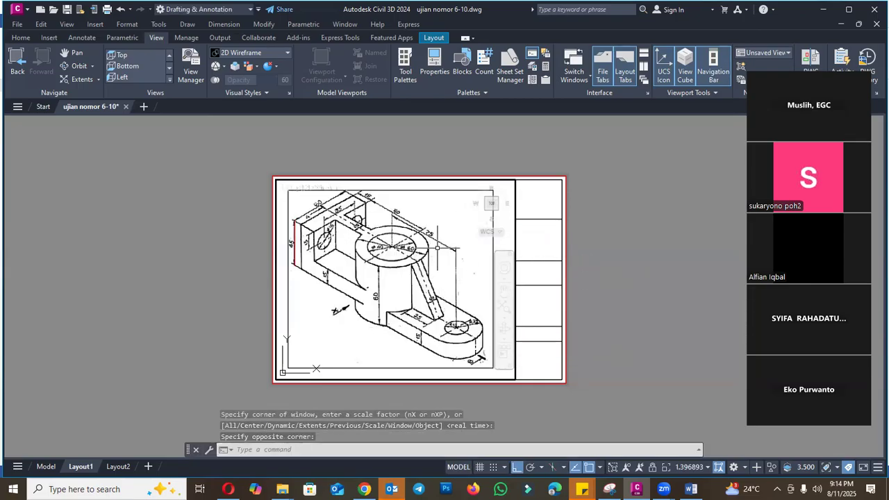
# - Fit the bracket image into the viewport's upper left corner with real-time zoom and pan, and return to paper space
pyautogui.scroll(-6, 435, 256)
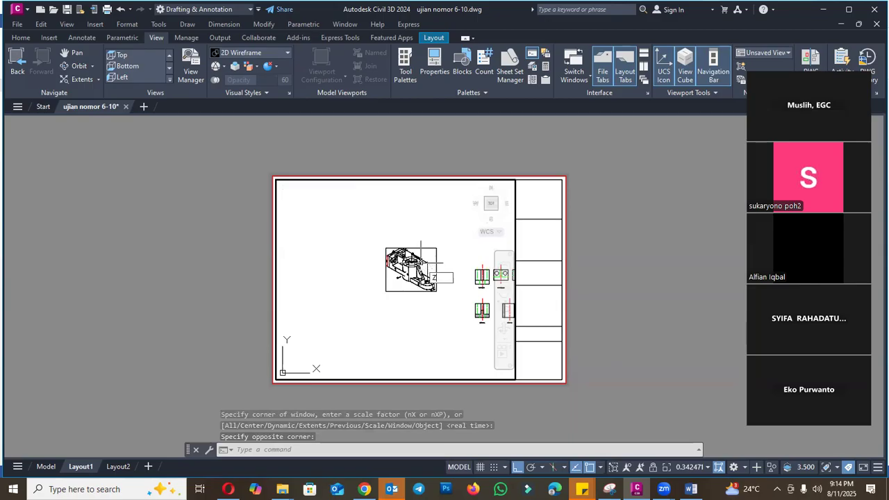
pyautogui.write('z')
pyautogui.press('Return')
pyautogui.write('R')
pyautogui.press('Return')
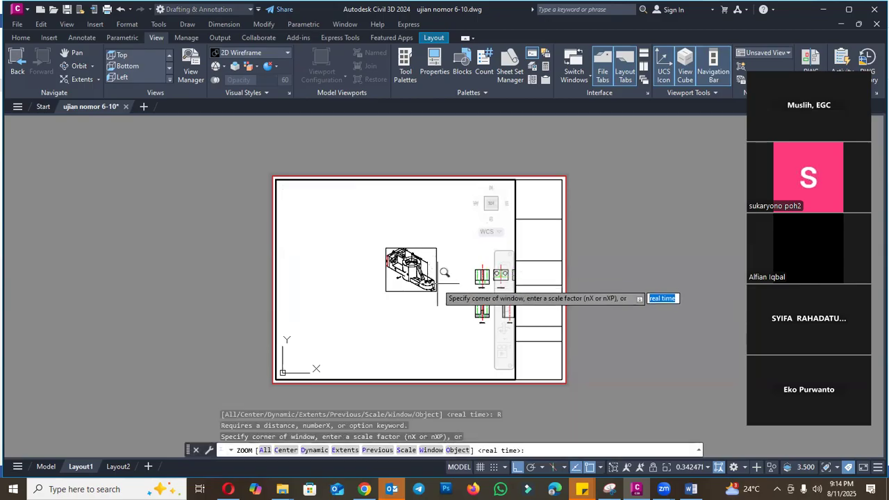
pyautogui.press('Return')
pyautogui.moveTo(448, 276)
pyautogui.mouseDown()
pyautogui.moveTo(450, 252)
pyautogui.moveTo(451, 295)
pyautogui.moveTo(460, 240)
pyautogui.moveTo(470, 304)
pyautogui.moveTo(471, 192)
pyautogui.moveTo(472, 274)
pyautogui.moveTo(474, 226)
pyautogui.moveTo(482, 292)
pyautogui.moveTo(477, 230)
pyautogui.moveTo(468, 254)
pyautogui.moveTo(369, 272)
pyautogui.moveTo(362, 259)
pyautogui.mouseUp()
pyautogui.press('Escape')
pyautogui.write('p')
pyautogui.press('Return')
pyautogui.press('Escape')
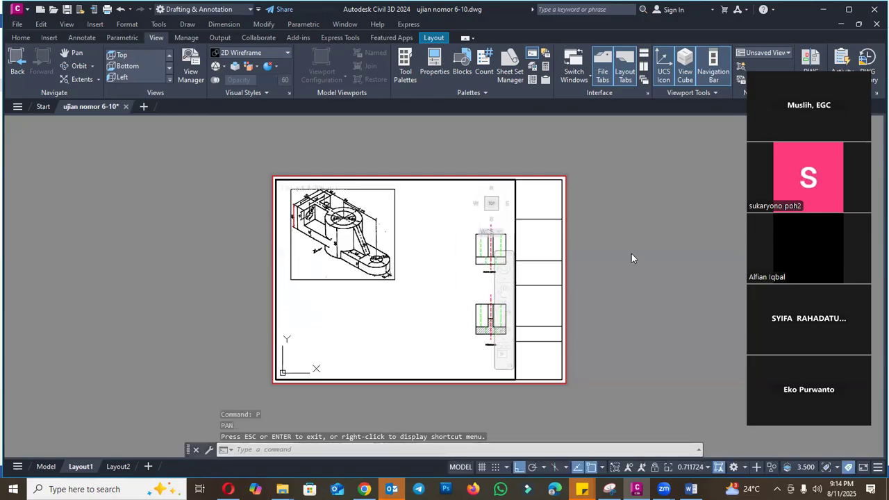
pyautogui.doubleClick(631, 254)
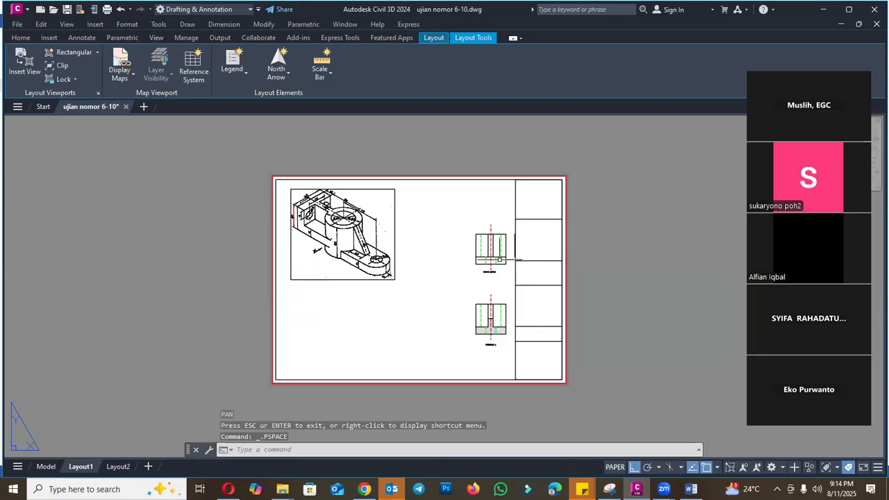
# - Shrink the viewport's boundary to enclose only the bracket image in the sheet's upper left area
pyautogui.scroll(3, 483, 237)
pyautogui.scroll(-3, 496, 229)
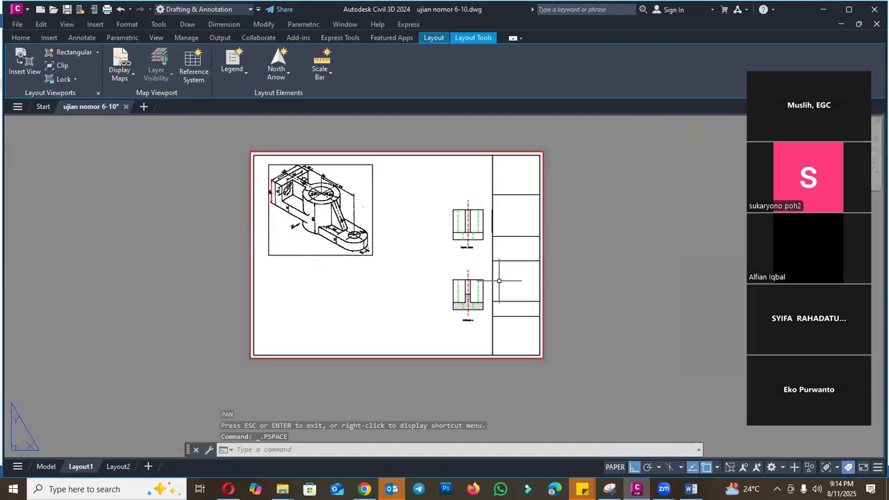
pyautogui.press('Escape')
pyautogui.click(492, 321)
pyautogui.click(493, 355)
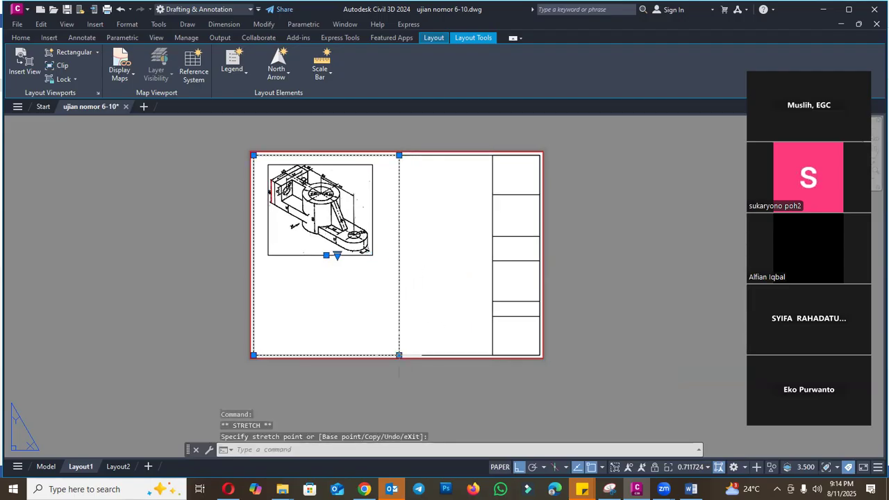
pyautogui.click(399, 264)
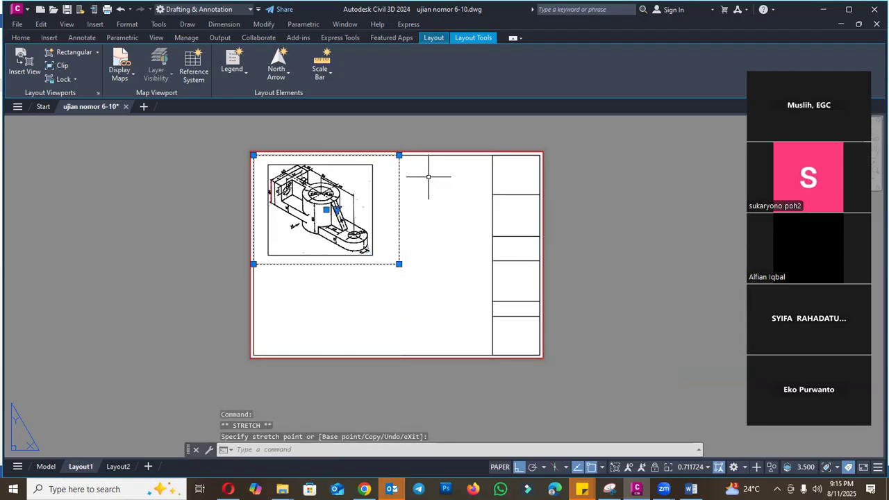
pyautogui.click(399, 156)
pyautogui.click(384, 156)
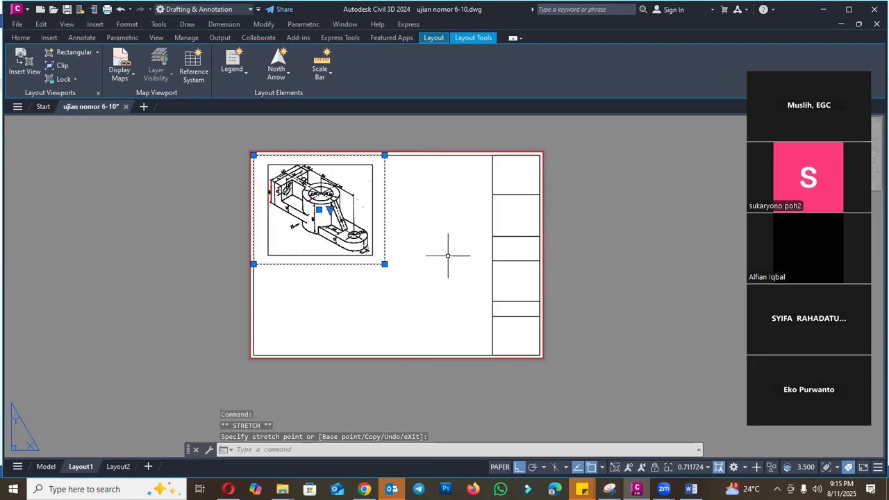
# - Copy the image viewport from its upper left corner to just below the original
pyautogui.write('CO')
pyautogui.press('Return')
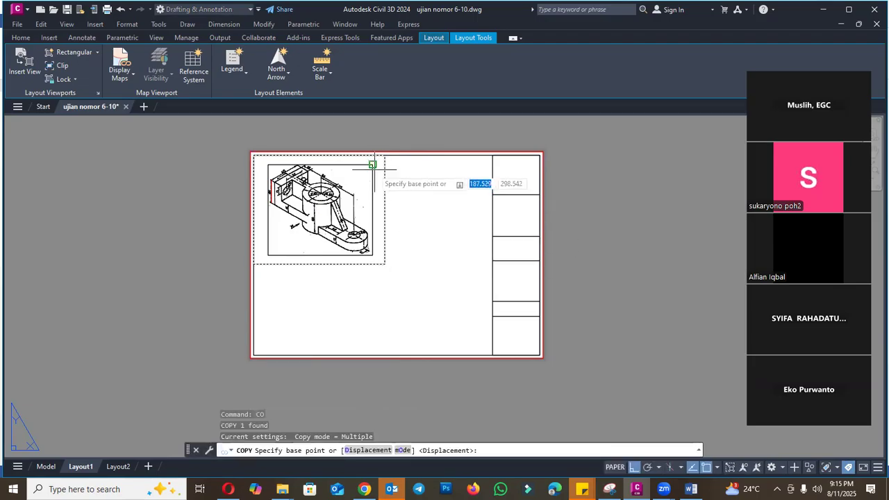
pyautogui.click(254, 155)
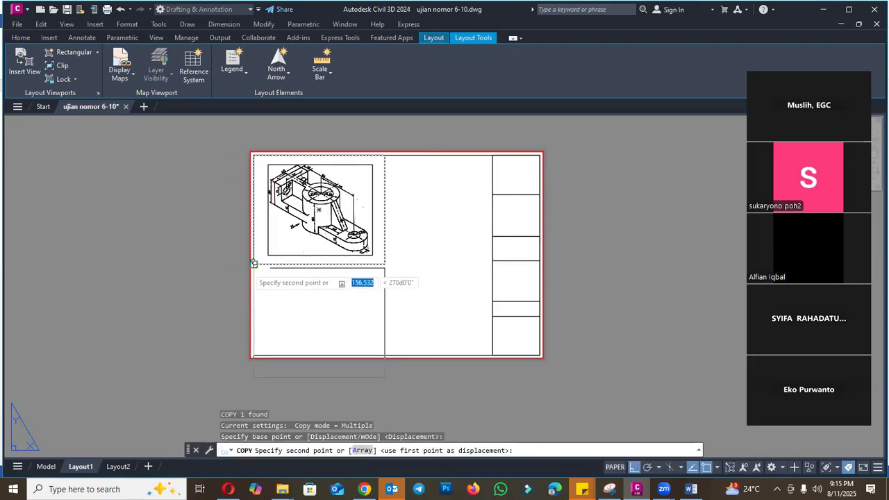
pyautogui.click(250, 267)
pyautogui.press('Escape')
# - Stretch the copied viewport across to the title-block column and raise its lower edge to the inner border
pyautogui.click(383, 283)
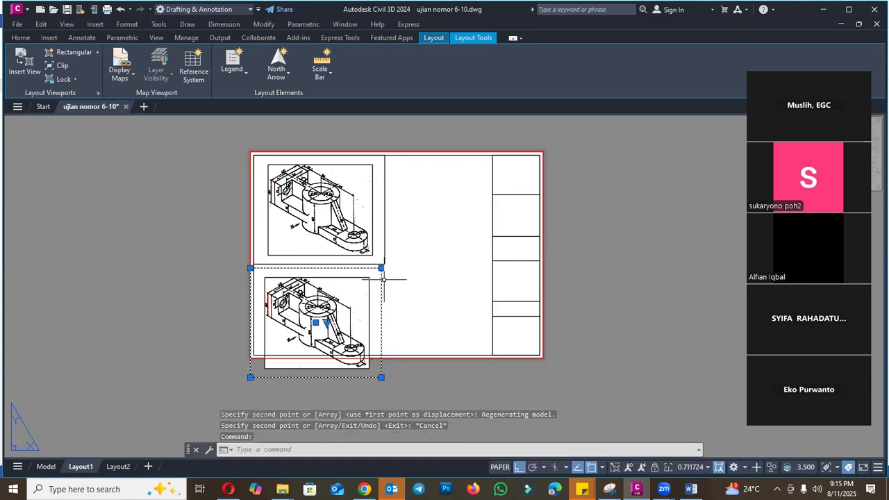
pyautogui.click(381, 267)
pyautogui.click(491, 267)
pyautogui.click(493, 377)
pyautogui.click(496, 357)
pyautogui.scroll(3, 426, 358)
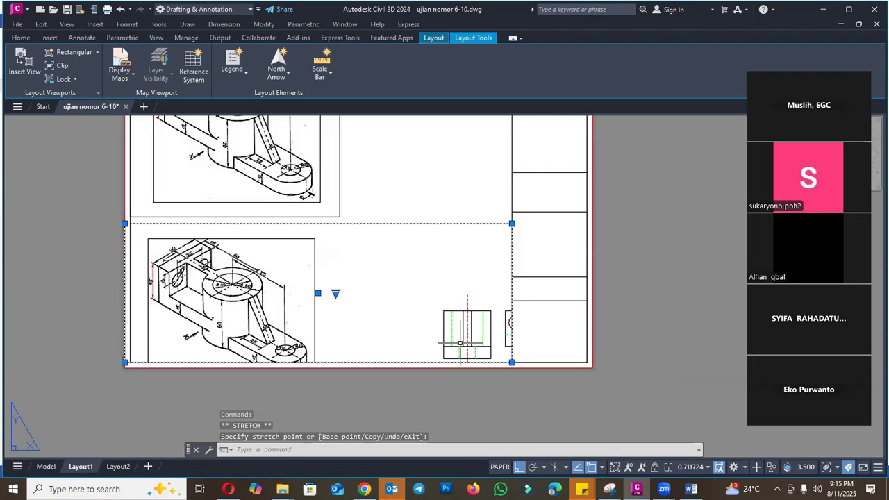
pyautogui.press('Escape')
# - Activate the lower viewport's model space and pan it to the left and right side views of the bracket
pyautogui.doubleClick(471, 263)
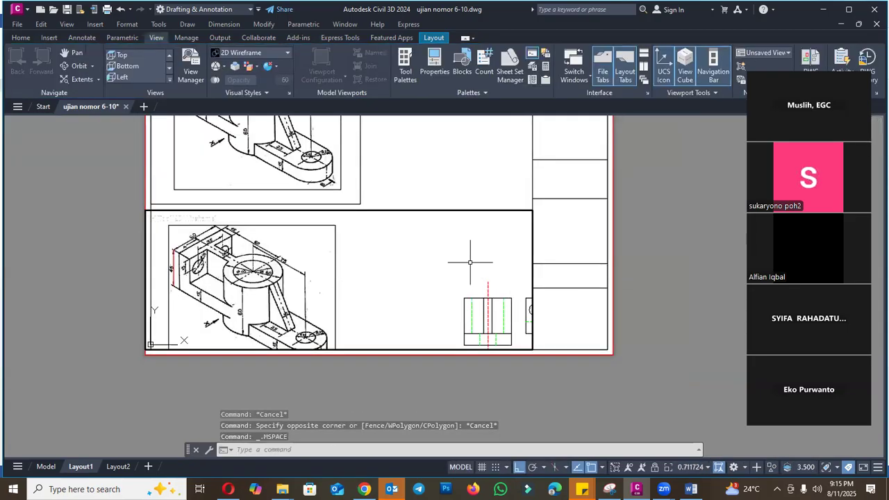
pyautogui.press('Return')
pyautogui.moveTo(461, 278); pyautogui.dragTo(254, 241)
pyautogui.moveTo(354, 264); pyautogui.dragTo(383, 260)
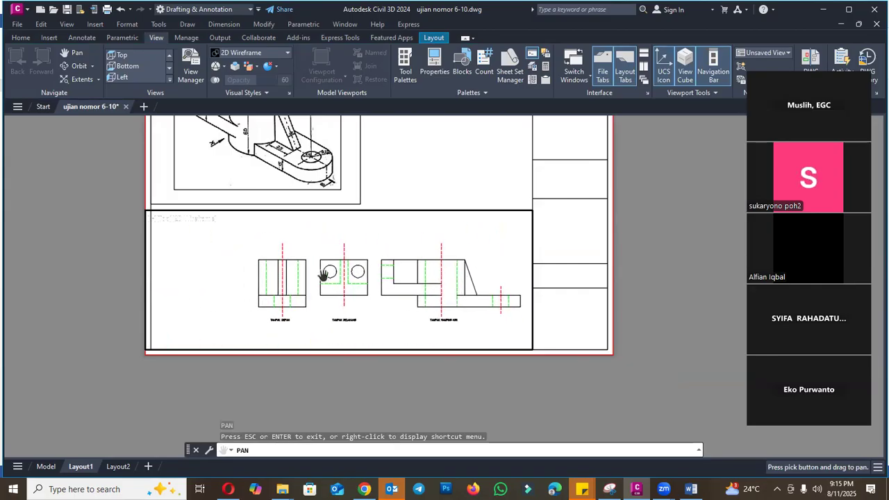
pyautogui.moveTo(321, 274); pyautogui.dragTo(347, 285)
pyautogui.moveTo(473, 275); pyautogui.dragTo(266, 271)
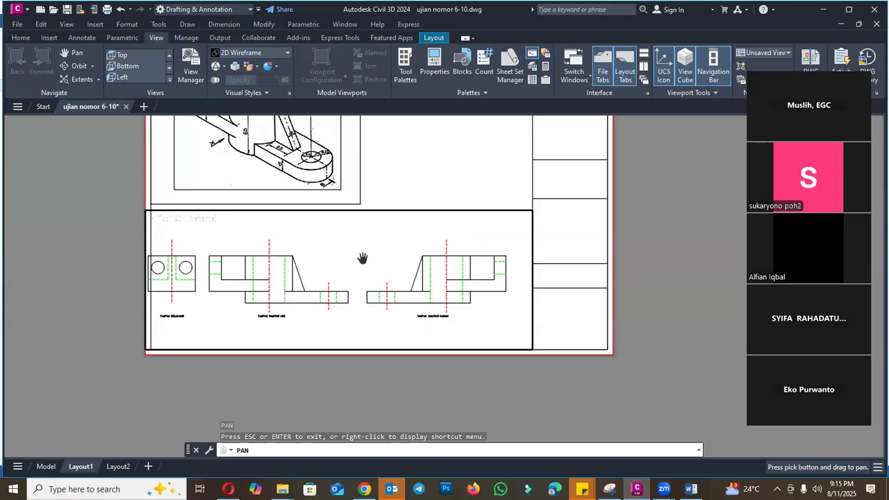
pyautogui.press('Escape')
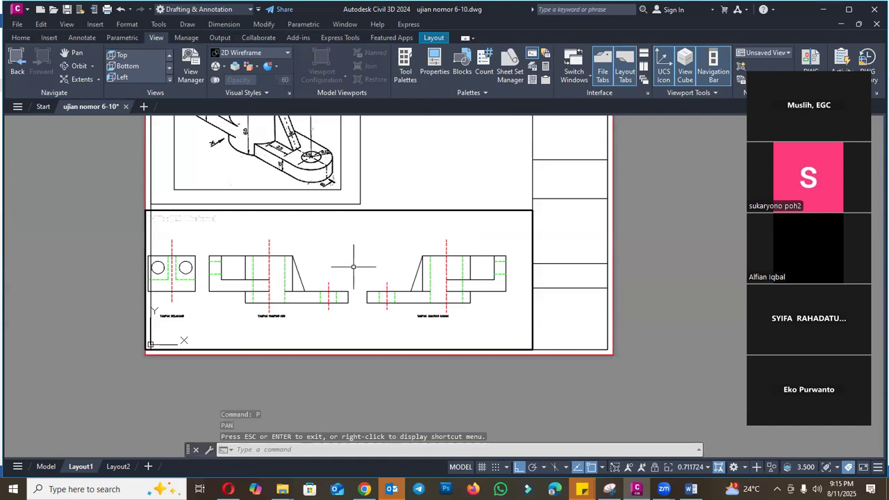
# - Zoom the lower viewport to a window around the TAMPAK SAMPING KIRI and TAMPAK SAMPING KANAN views
pyautogui.write('z')
pyautogui.press('Return')
pyautogui.write('w')
pyautogui.press('Return')
pyautogui.click(203, 218)
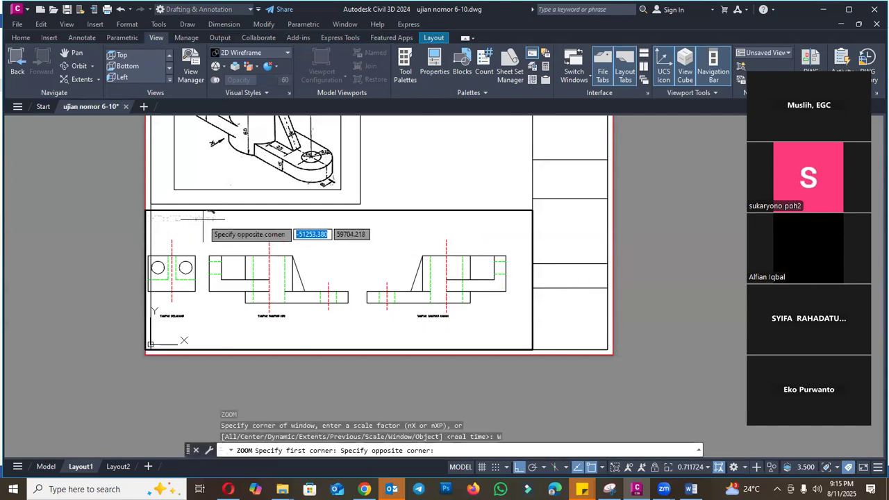
pyautogui.click(512, 325)
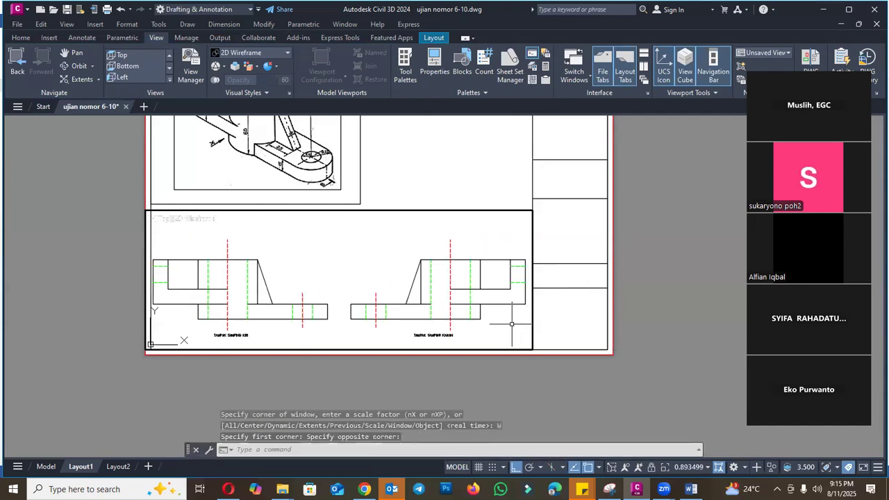
pyautogui.press('Escape')
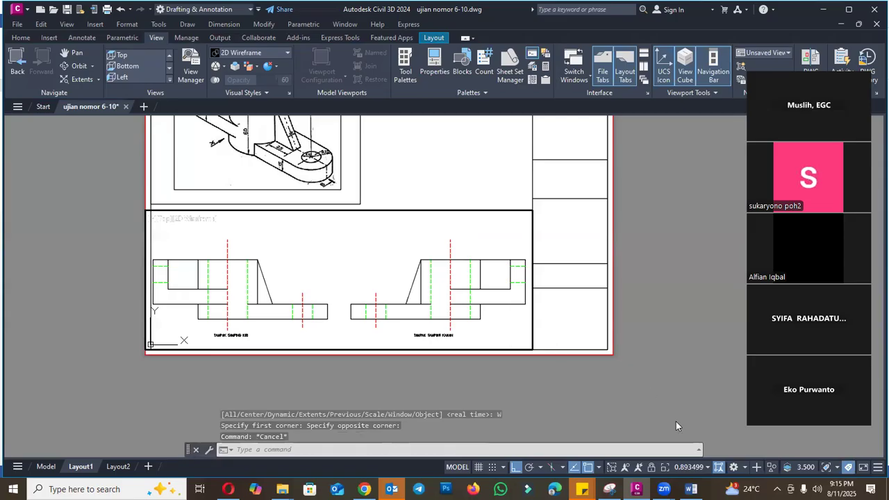
# - Try a 1:10 scale on the lower viewport and undo it
pyautogui.click(698, 469)
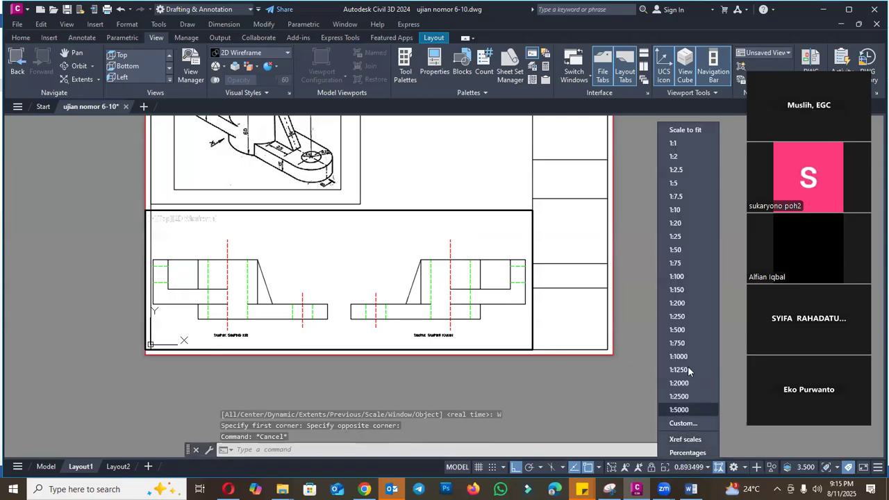
pyautogui.click(682, 211)
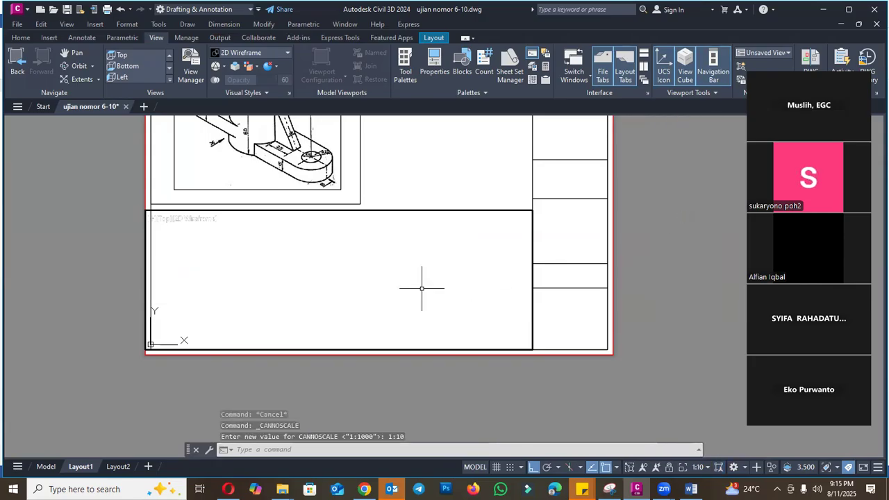
pyautogui.hotkey('ctrl', 'z')
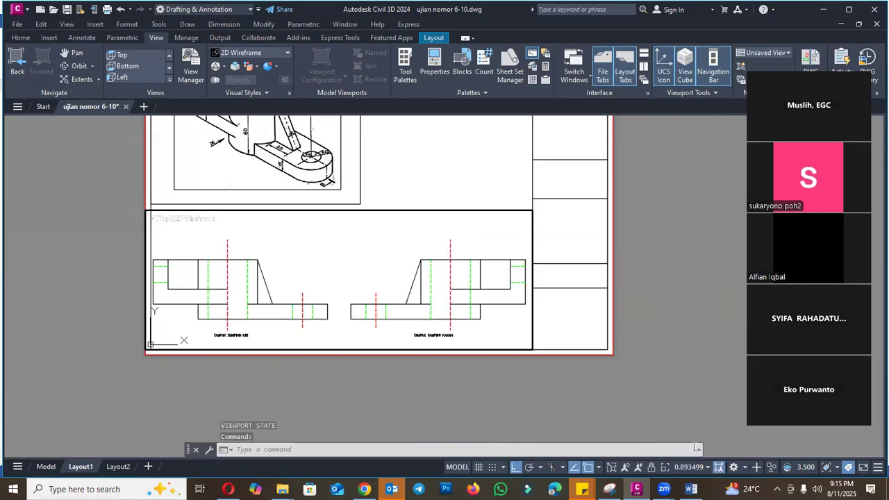
# - Set the lower viewport's scale to 1:1
pyautogui.click(691, 468)
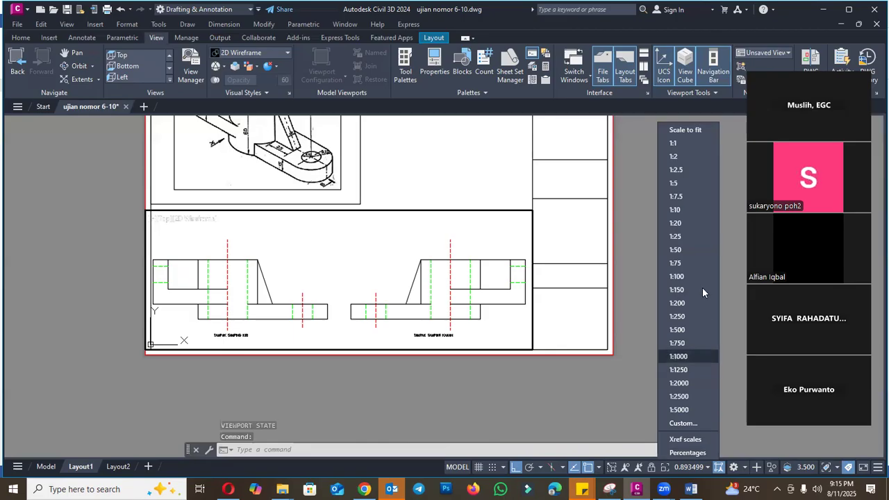
pyautogui.click(690, 145)
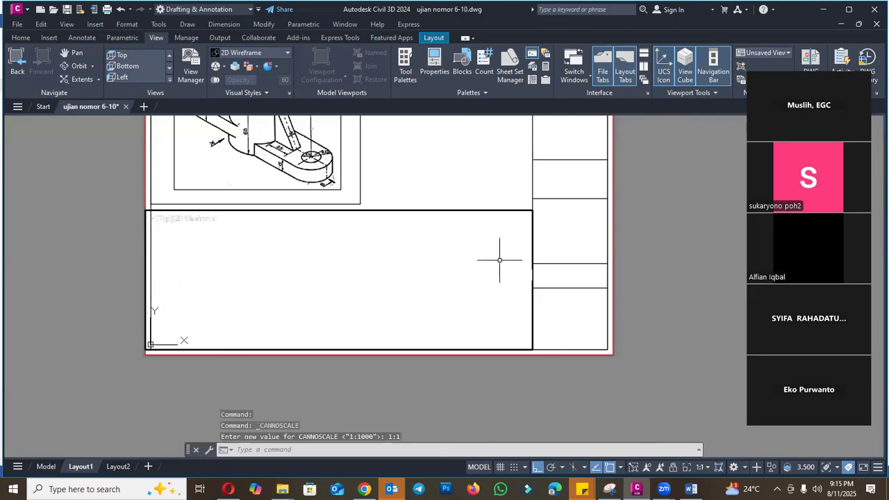
# - Undo the lower viewport's 1:1 scale, then try 1:500 on it and undo that too
pyautogui.hotkey('ctrl', 'z')
pyautogui.click(692, 469)
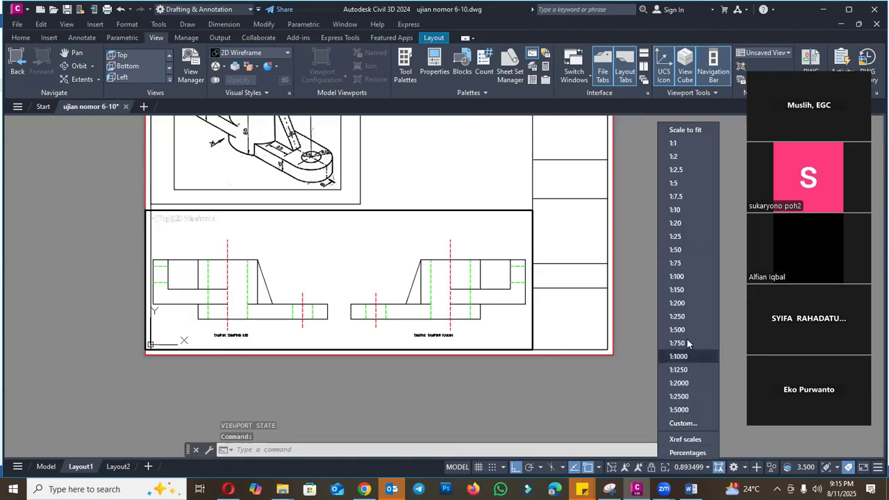
pyautogui.click(684, 330)
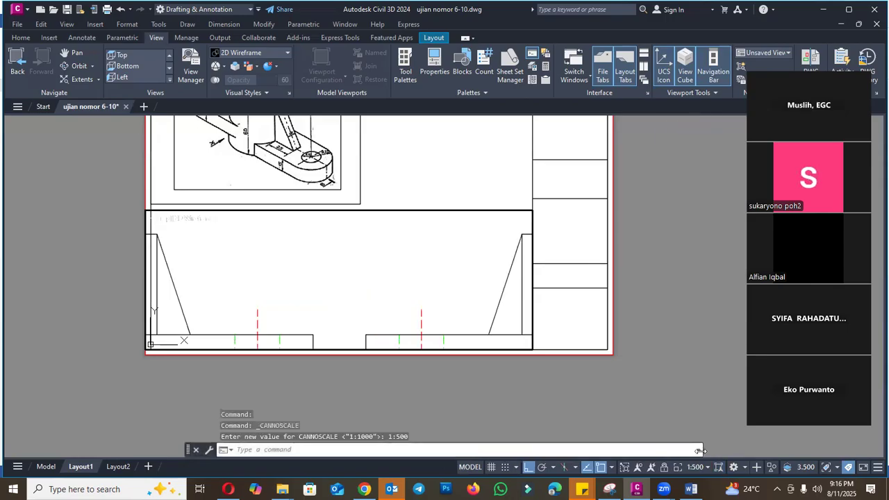
pyautogui.hotkey('ctrl', 'z')
pyautogui.hotkey('ctrl', 'z')
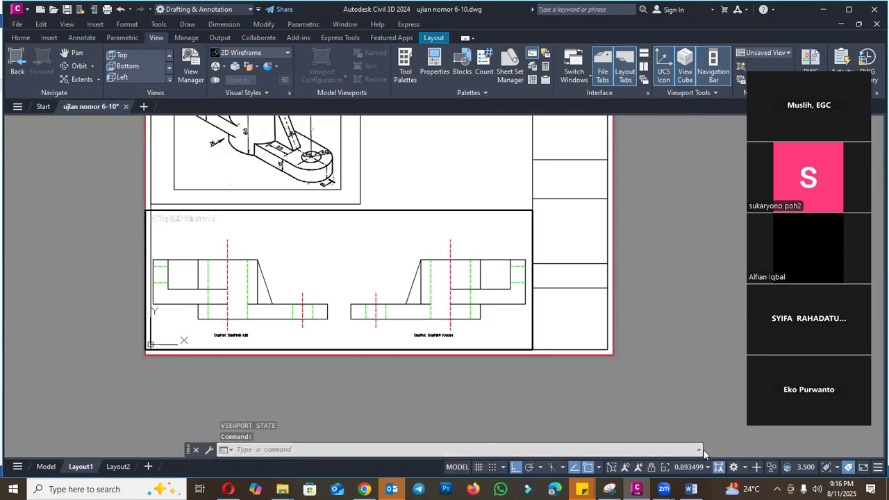
# - Try the scales 1:1000 and 1:750 on the lower viewport, undoing each one
pyautogui.click(699, 470)
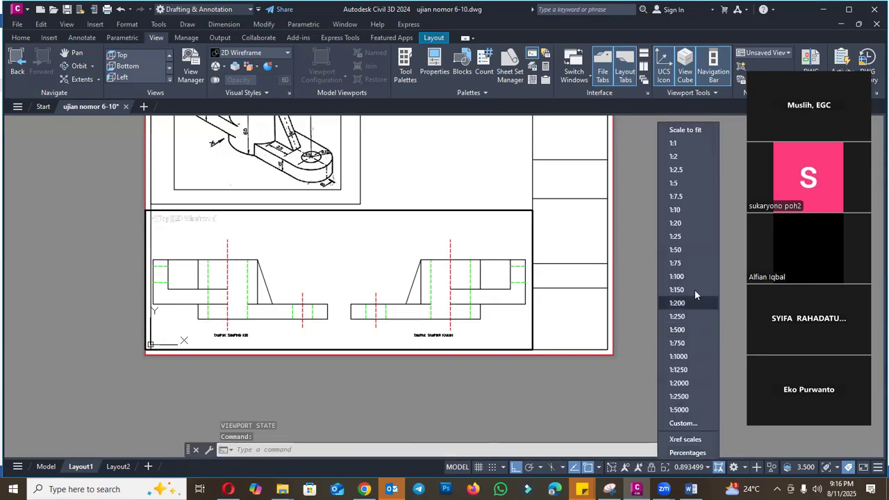
pyautogui.click(686, 358)
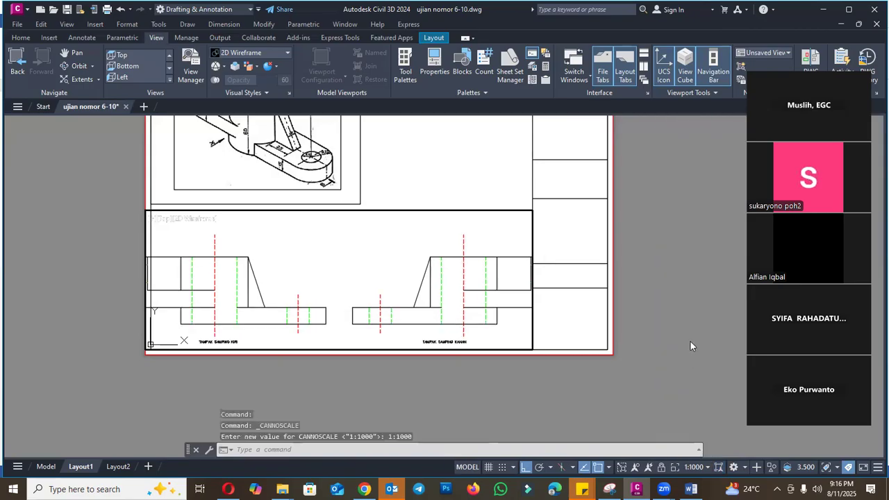
pyautogui.hotkey('ctrl', 'z')
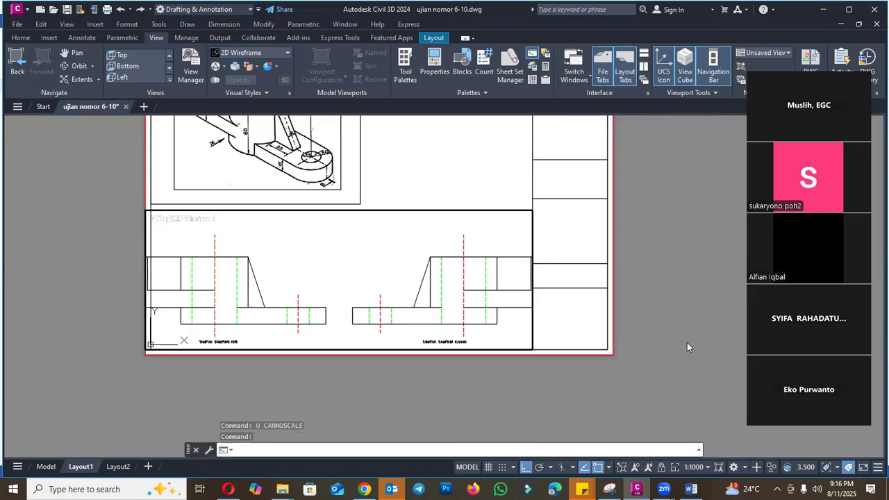
pyautogui.hotkey('ctrl', 'z')
pyautogui.click(700, 467)
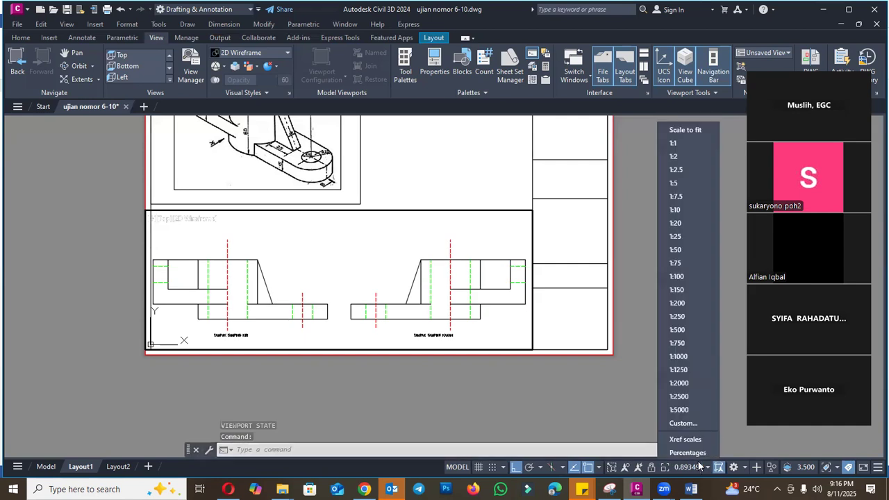
pyautogui.click(686, 343)
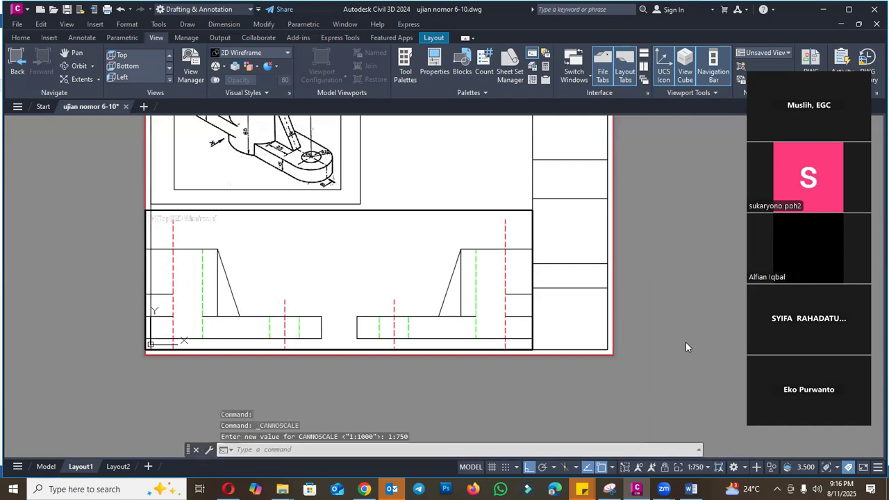
pyautogui.hotkey('ctrl', 'z')
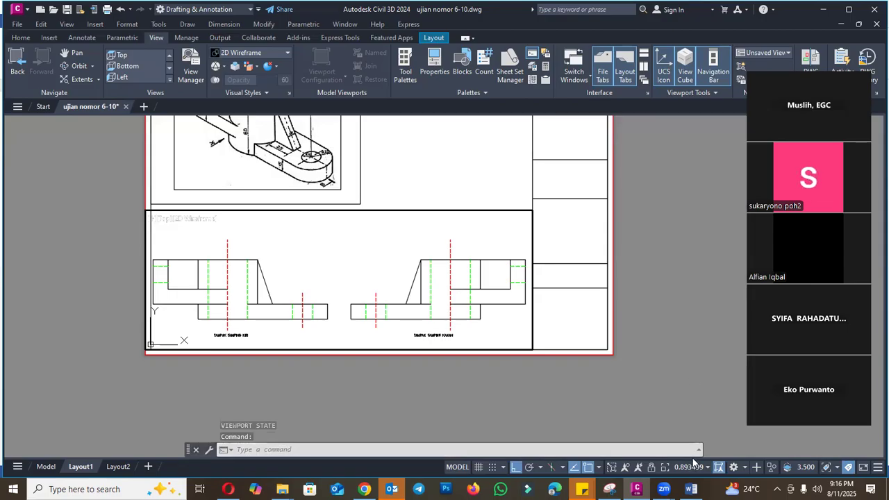
# - Set the lower viewport's scale to 1:1250, lock it and return to paper space
pyautogui.click(696, 468)
pyautogui.click(690, 370)
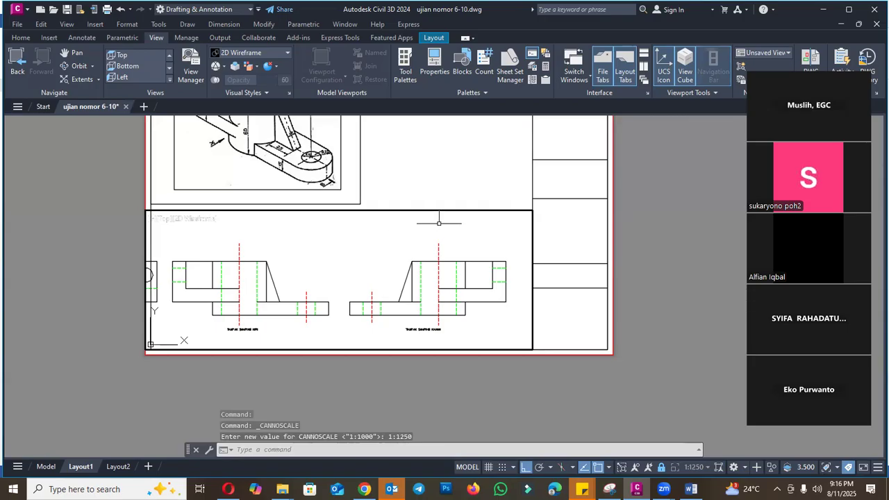
pyautogui.press('Escape')
pyautogui.doubleClick(682, 260)
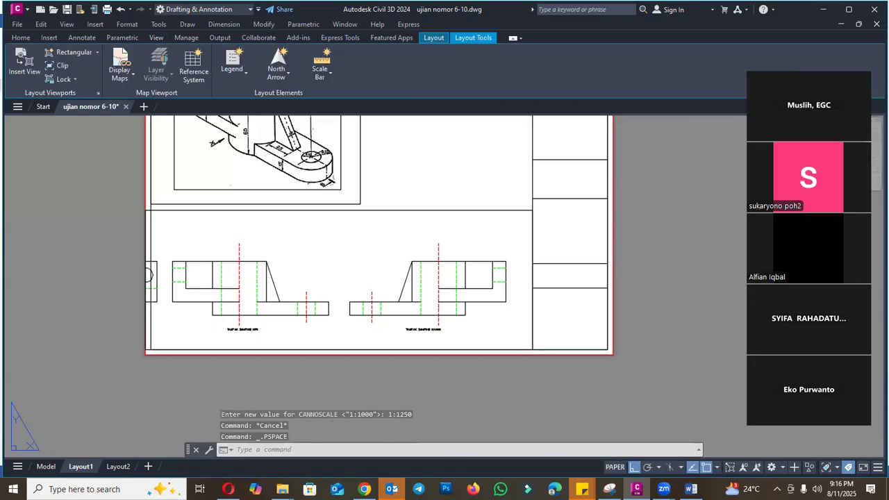
# - Stretch the lower viewport's left edge inward so it cuts off the neighbouring view beside TAMPAK SAMPING KIRI
pyautogui.click(406, 211)
pyautogui.click(412, 194)
pyautogui.click(412, 198)
pyautogui.click(414, 209)
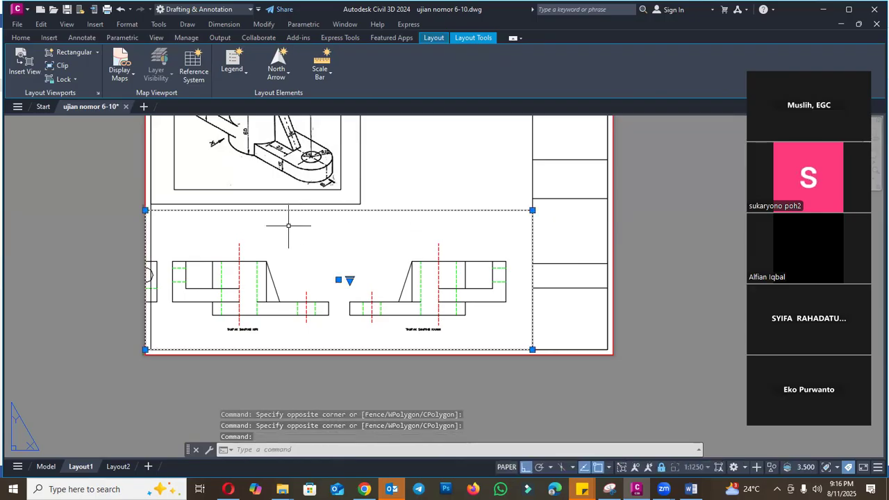
pyautogui.scroll(2, 154, 197)
pyautogui.click(140, 217)
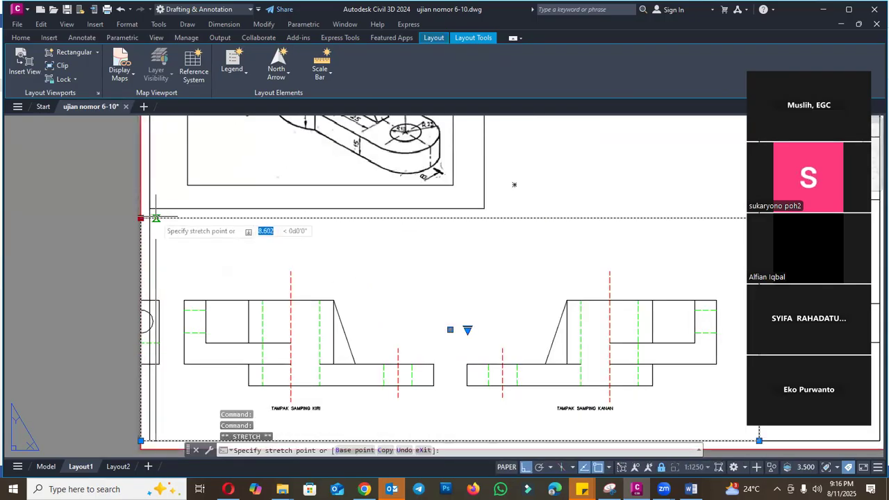
pyautogui.scroll(-2, 370, 245)
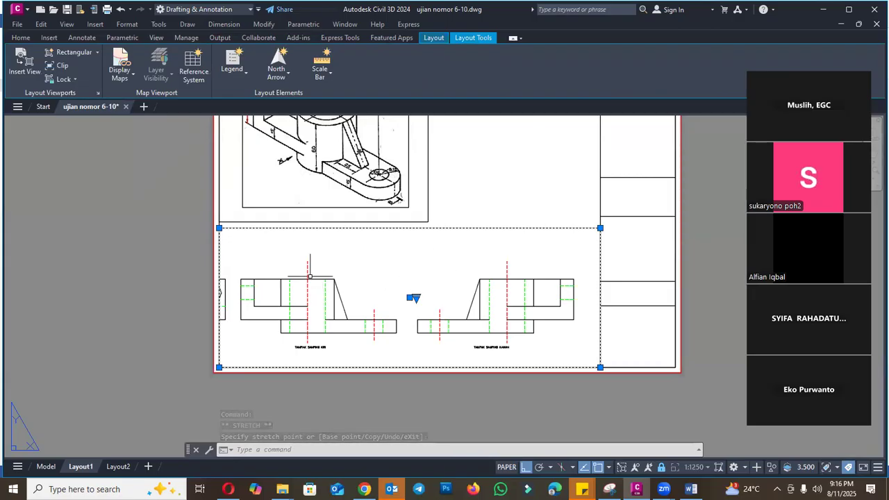
pyautogui.click(231, 368)
pyautogui.press('Escape')
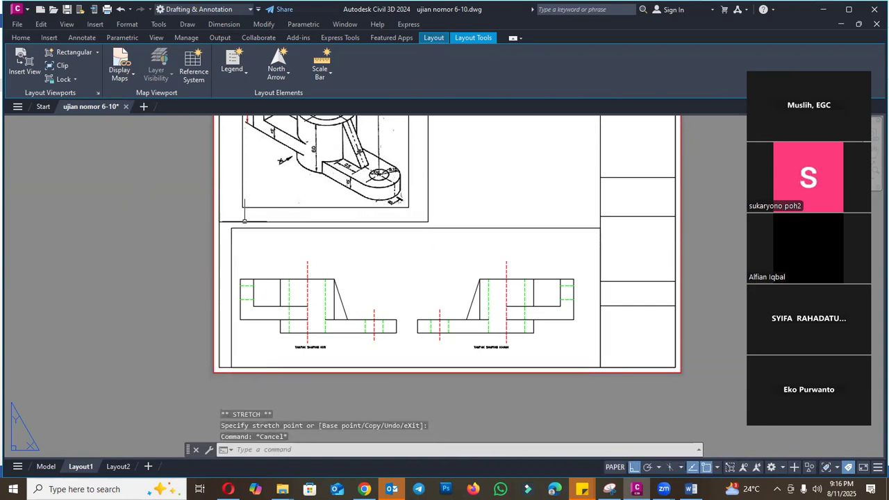
pyautogui.scroll(3, 222, 238)
pyautogui.click(217, 239)
pyautogui.scroll(-3, 306, 234)
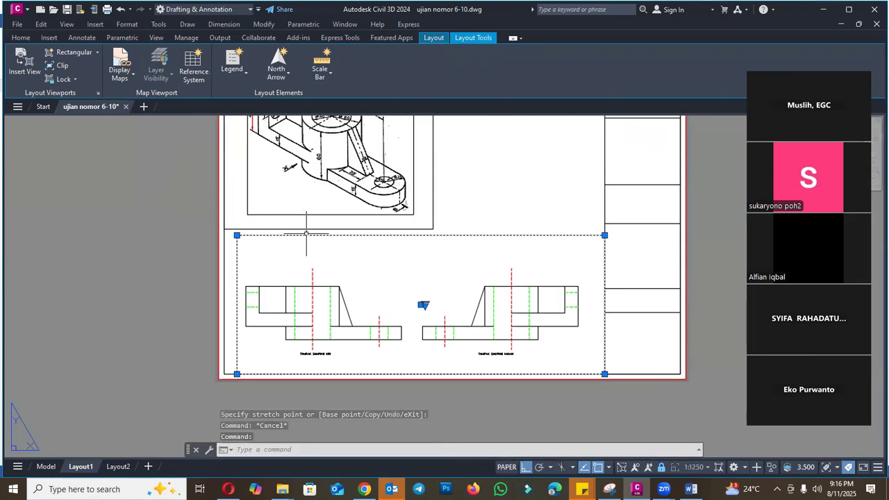
pyautogui.press('Escape')
pyautogui.write('PL')
pyautogui.press('Return')
pyautogui.press('Escape')
pyautogui.click(268, 236)
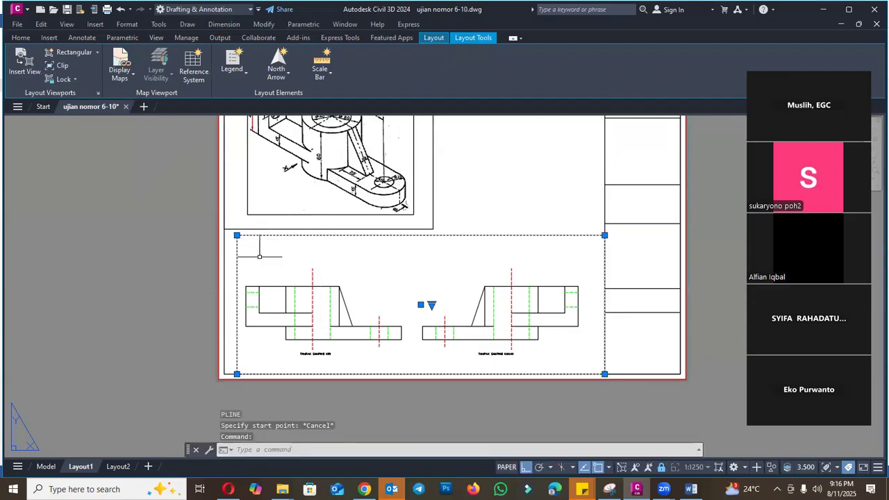
# - Draw a horizontal polyline from the frame's left side along the image box's bottom edge to the title block
pyautogui.scroll(2, 273, 209)
pyautogui.scroll(-2, 307, 267)
pyautogui.press('Escape')
pyautogui.write('PL')
pyautogui.press('Return')
pyautogui.scroll(2, 260, 266)
pyautogui.click(218, 261)
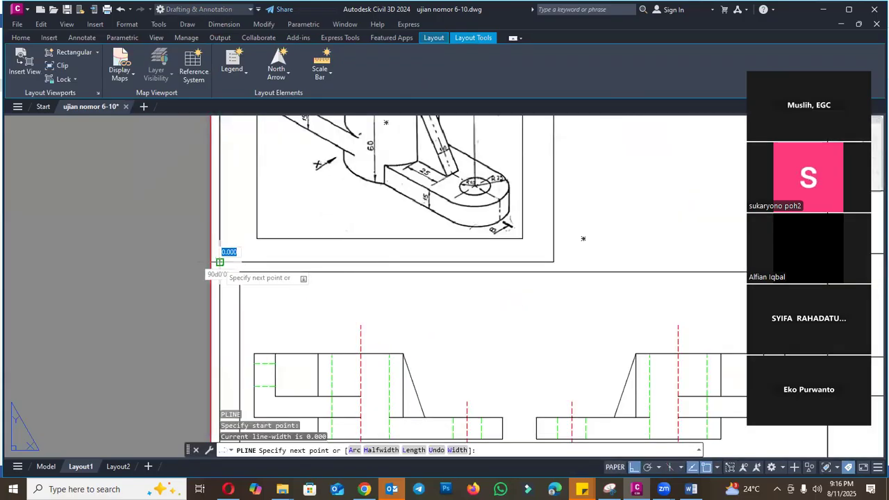
pyautogui.scroll(-2, 223, 263)
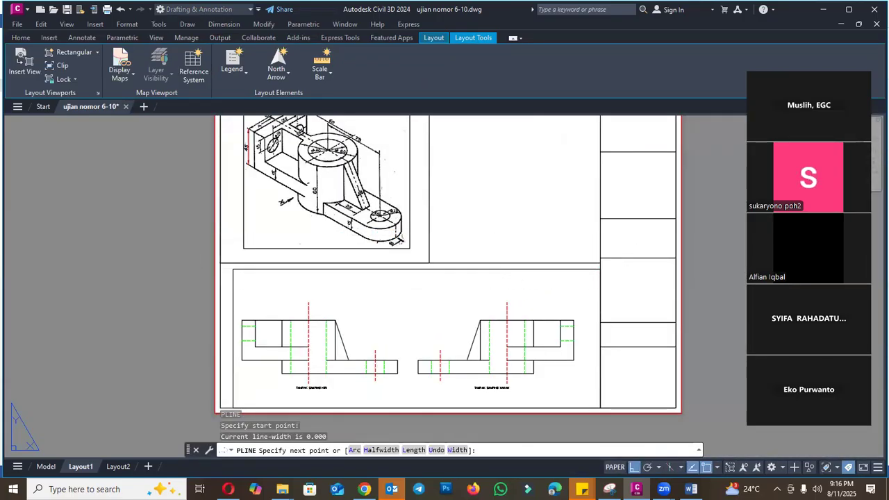
pyautogui.click(589, 265)
pyautogui.press('Escape')
# - Stretch the lower viewport's top right corner up to the end of the horizontal dividing line
pyautogui.click(587, 268)
pyautogui.click(600, 269)
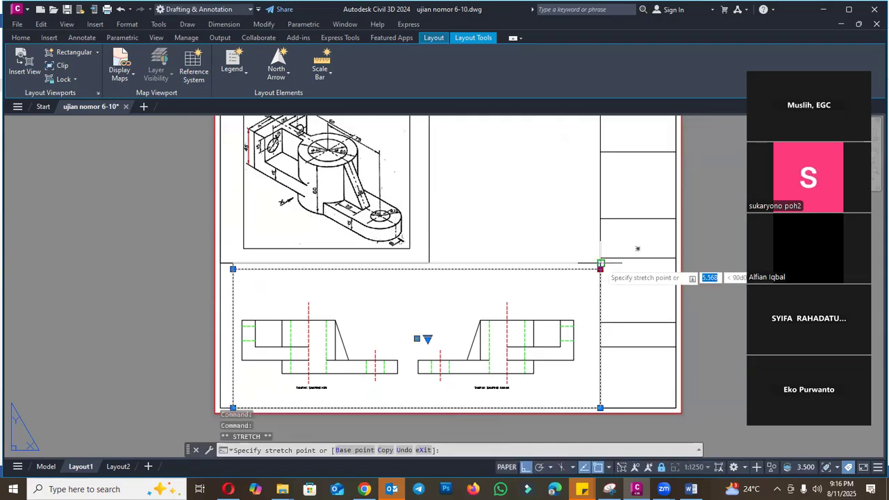
pyautogui.scroll(2, 222, 274)
pyautogui.press('Escape')
# - Match the lower viewport's border properties to the red outer sheet border
pyautogui.click(248, 291)
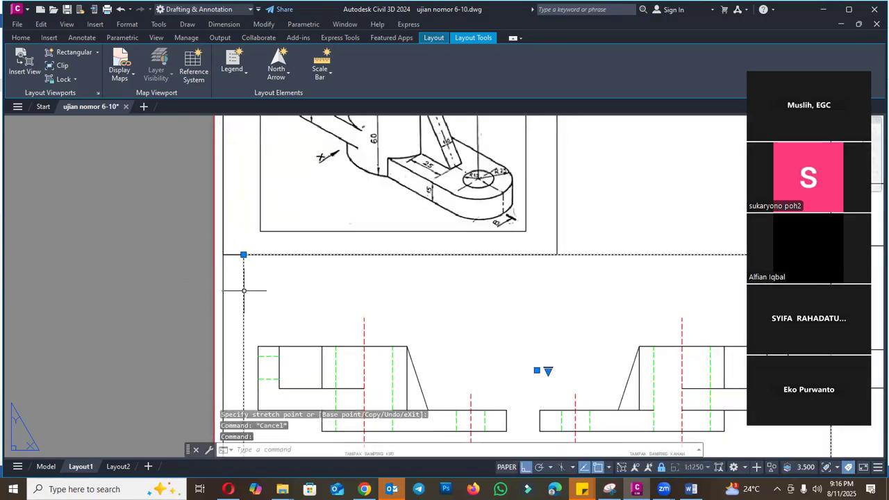
pyautogui.scroll(-3, 422, 266)
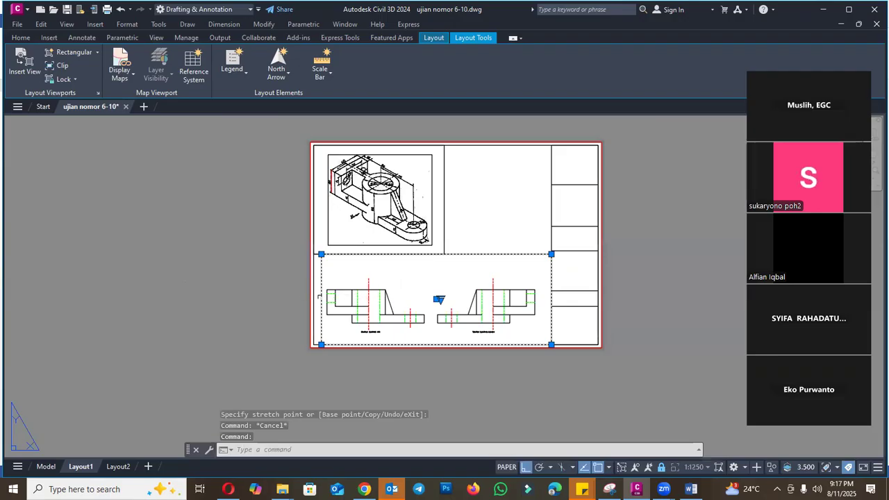
pyautogui.scroll(3, 323, 298)
pyautogui.press('Escape')
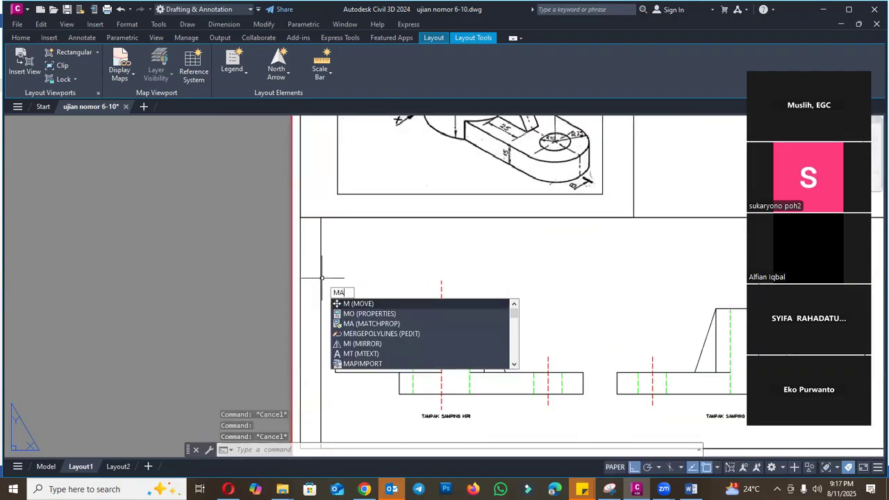
pyautogui.press('Return')
pyautogui.click(320, 278)
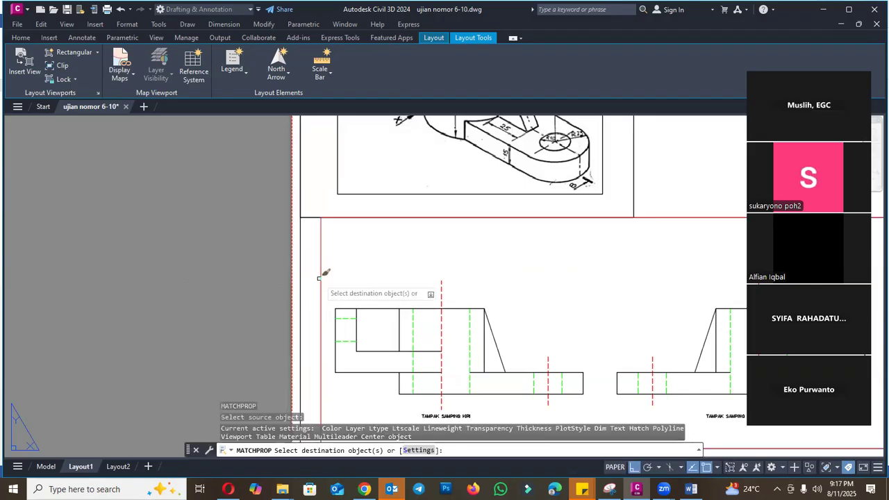
pyautogui.press('Escape')
pyautogui.scroll(-2, 319, 253)
pyautogui.scroll(-2, 321, 252)
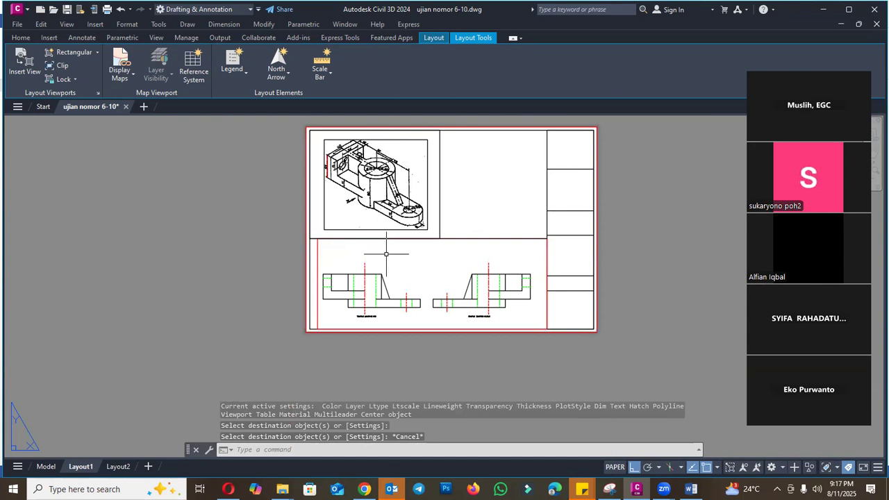
# - Copy the lower viewport from its bottom left corner to the image box's bottom right corner
pyautogui.write('o')
pyautogui.press('Return')
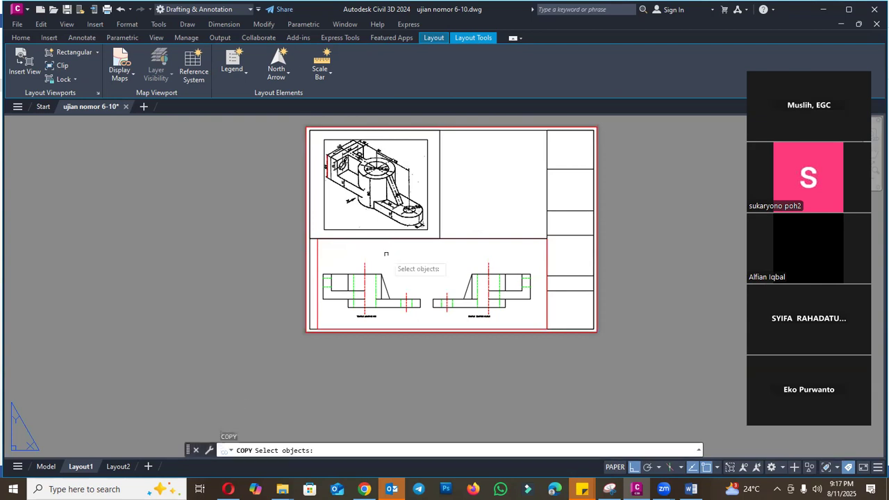
pyautogui.click(319, 258)
pyautogui.press('Return')
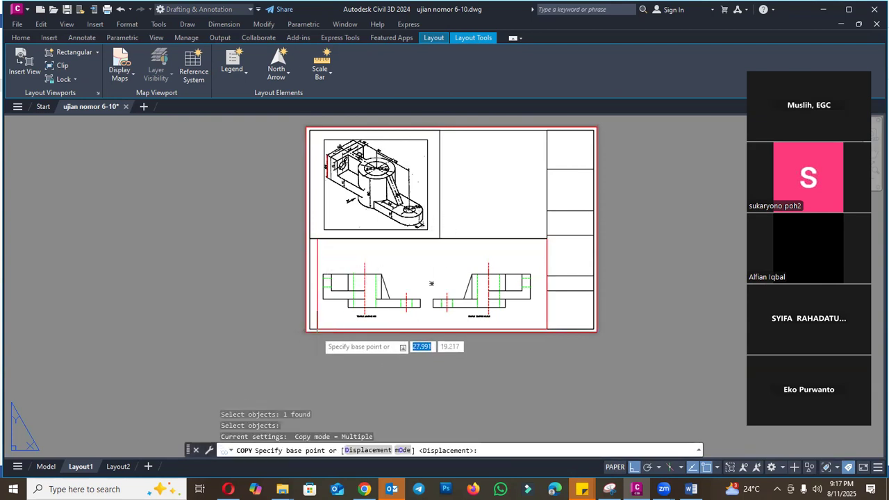
pyautogui.click(435, 303)
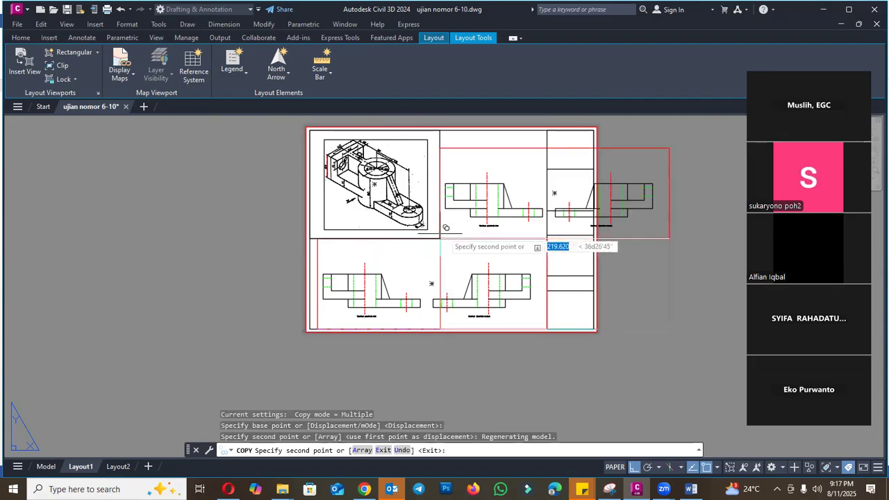
pyautogui.scroll(-2, 549, 220)
pyautogui.press('Escape')
# - Stretch the copied viewport's top right corner to the title block's top left corner
pyautogui.scroll(2, 594, 181)
pyautogui.click(592, 184)
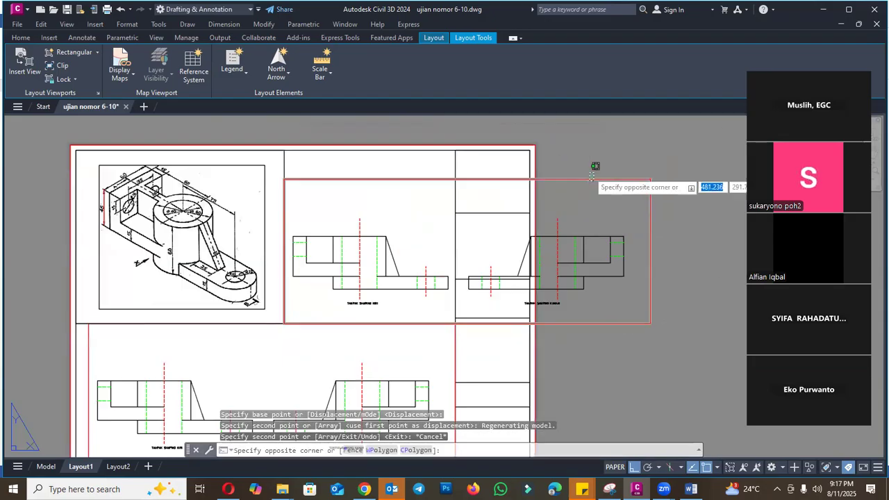
pyautogui.click(585, 176)
pyautogui.click(651, 179)
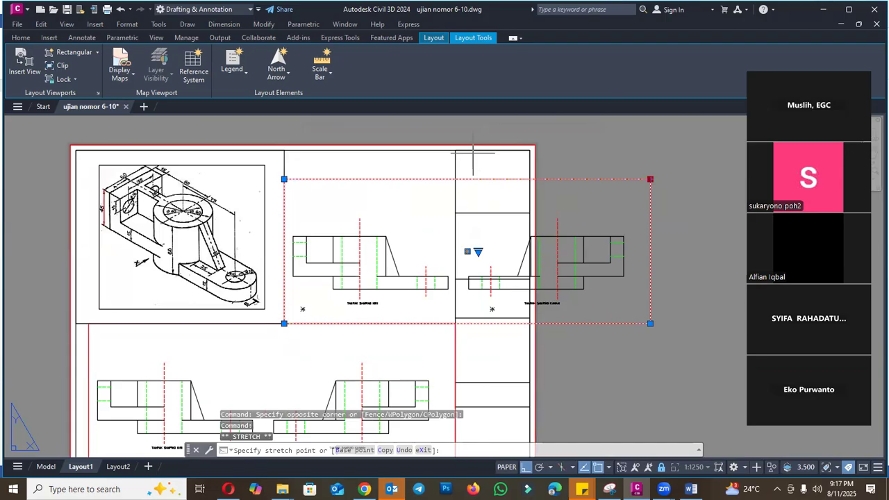
pyautogui.click(455, 150)
# - Unlock the copied viewport, pan it to the TAMPAK DEPAN and TAMPAK BELAKANG views and lock it again
pyautogui.doubleClick(406, 219)
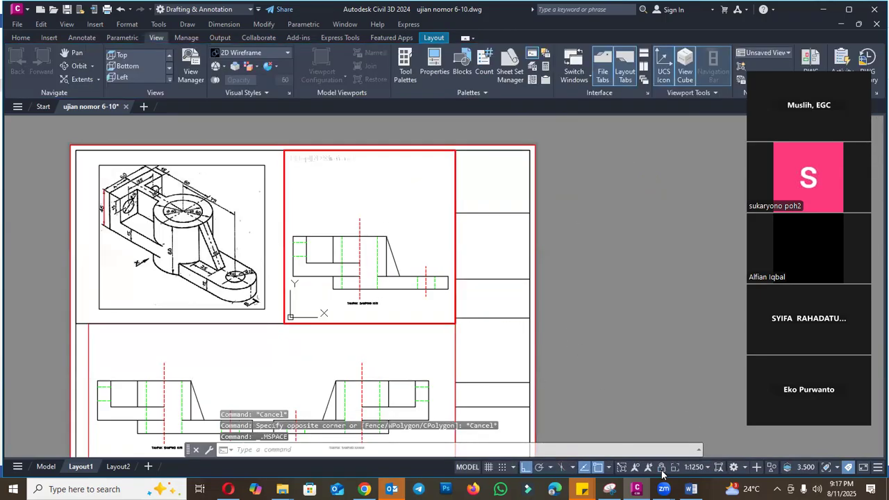
pyautogui.write('p')
pyautogui.press('Return')
pyautogui.moveTo(328, 255)
pyautogui.mouseDown()
pyautogui.moveTo(395, 223)
pyautogui.moveTo(428, 246)
pyautogui.moveTo(389, 248)
pyautogui.mouseUp()
pyautogui.press('Escape')
pyautogui.doubleClick(667, 269)
pyautogui.press('Escape')
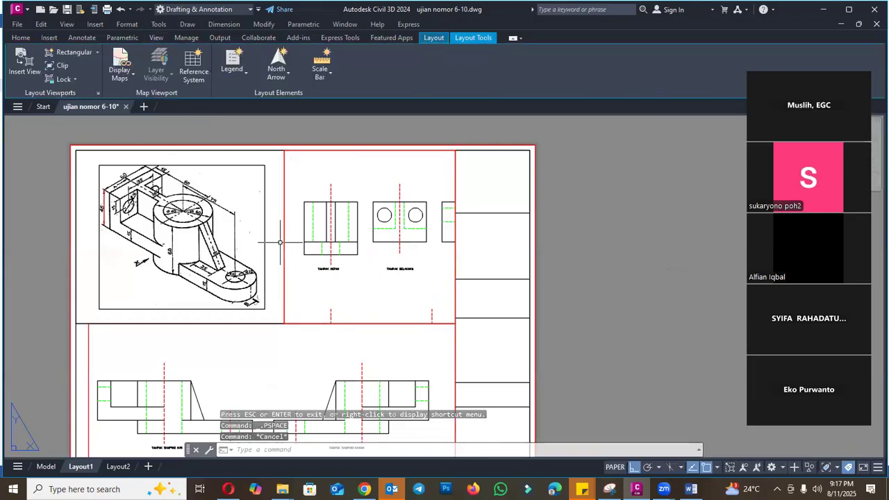
# - Stretch the upper viewport's right edge inward so it ends just beyond the TAMPAK BELAKANG view
pyautogui.click(288, 246)
pyautogui.press('Escape')
pyautogui.click(284, 249)
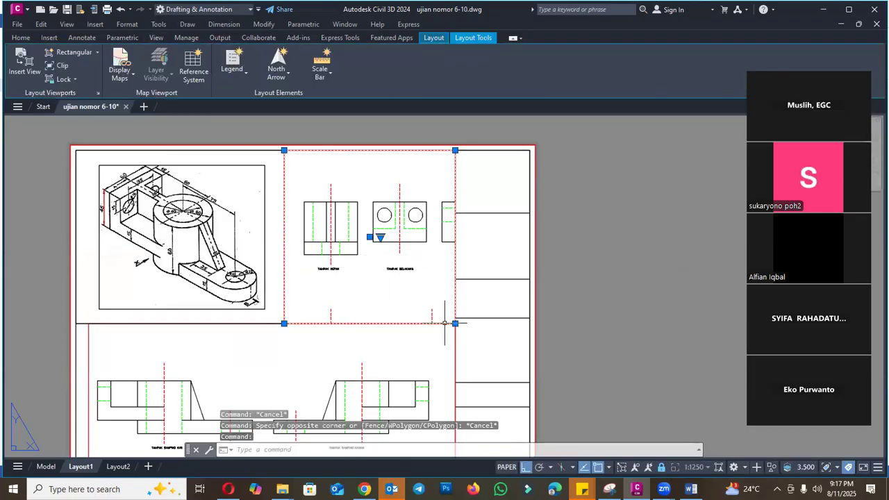
pyautogui.click(455, 324)
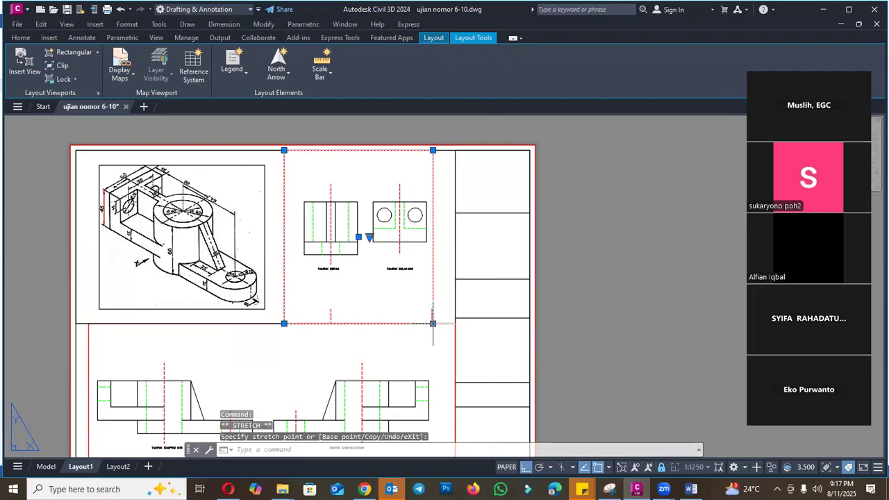
pyautogui.scroll(4, 337, 312)
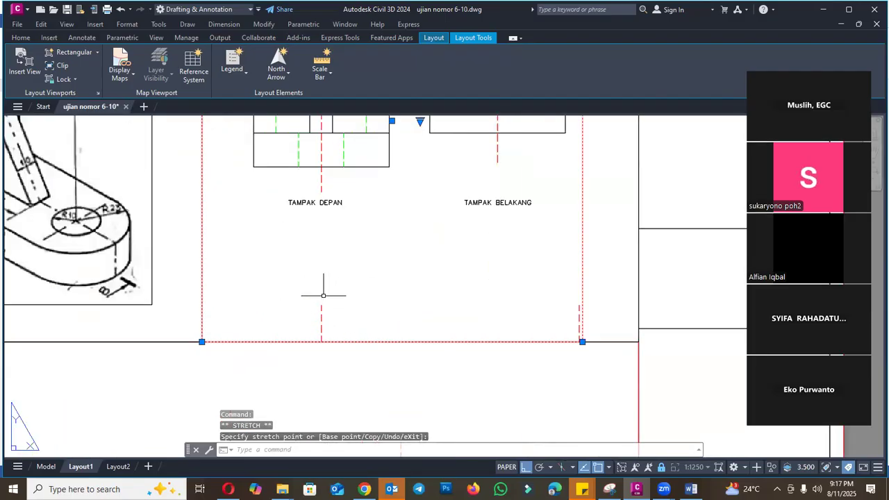
# - Stretch the upper viewport's lower right corner slightly outward and raise its bottom edge to below the TAMPAK DEPAN and TAMPAK BELAKANG titles
pyautogui.scroll(-4, 398, 318)
pyautogui.click(471, 327)
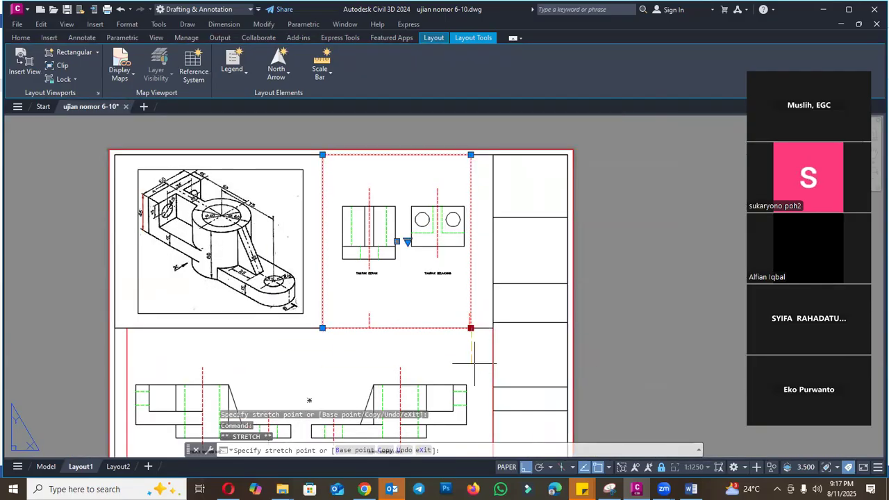
pyautogui.click(474, 365)
pyautogui.click(471, 365)
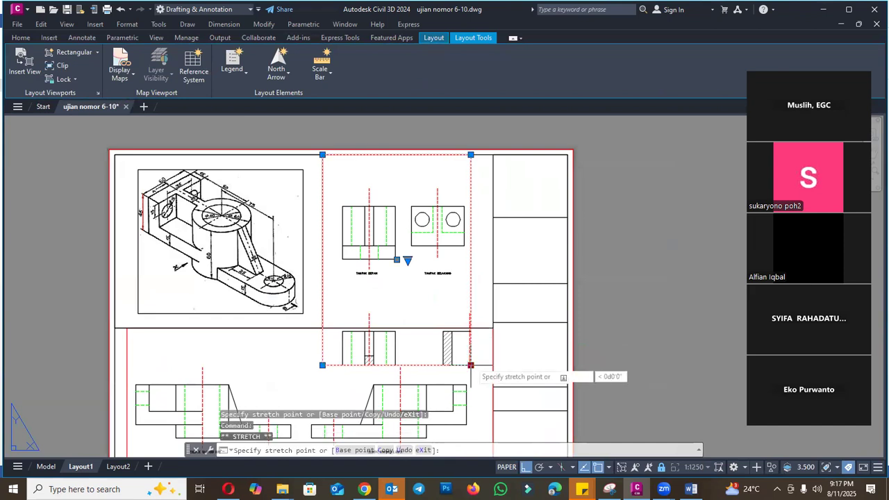
pyautogui.click(478, 327)
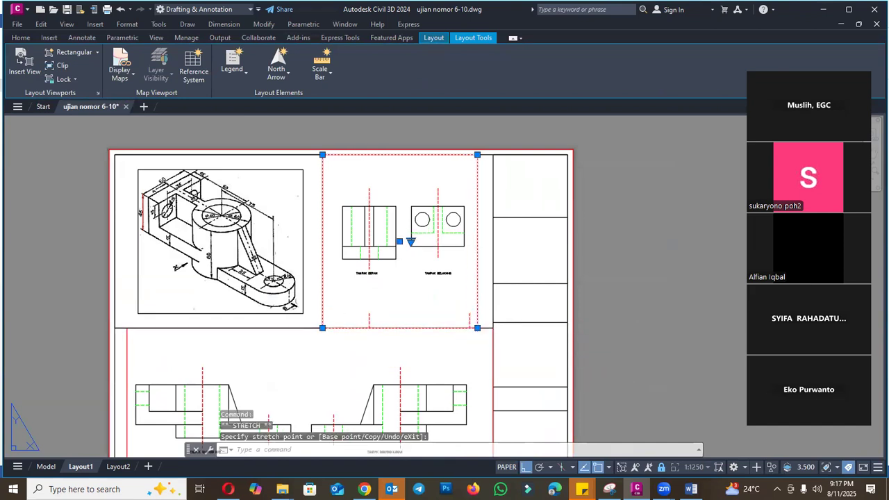
pyautogui.click(477, 327)
pyautogui.click(478, 296)
pyautogui.press('Escape')
pyautogui.scroll(-2, 521, 204)
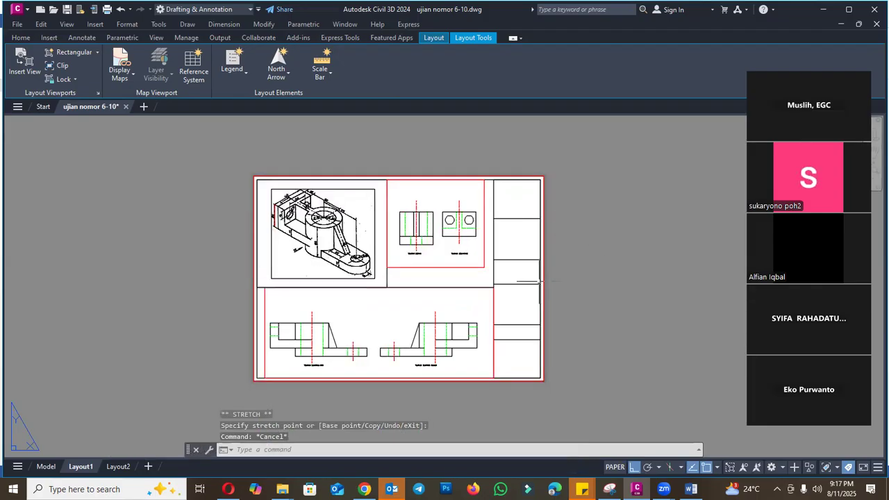
# - Match the properties of the black image box frame onto the upper and lower viewports
pyautogui.scroll(2, 436, 257)
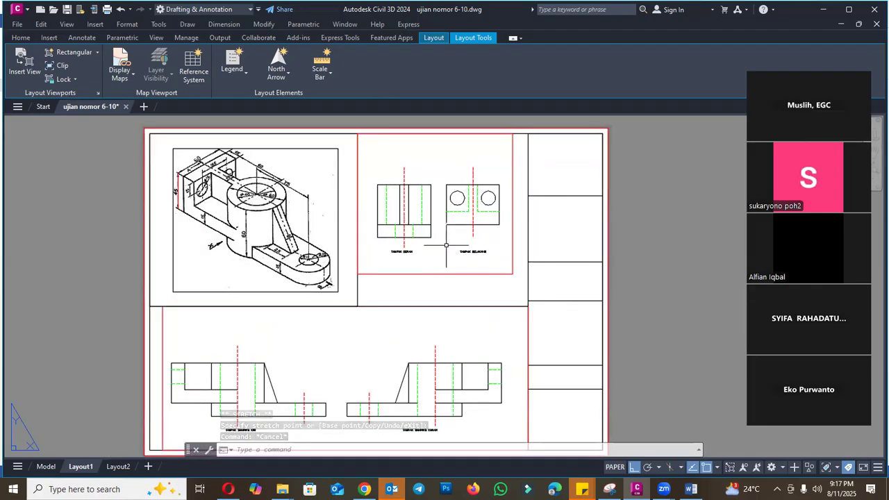
pyautogui.scroll(-4, 334, 235)
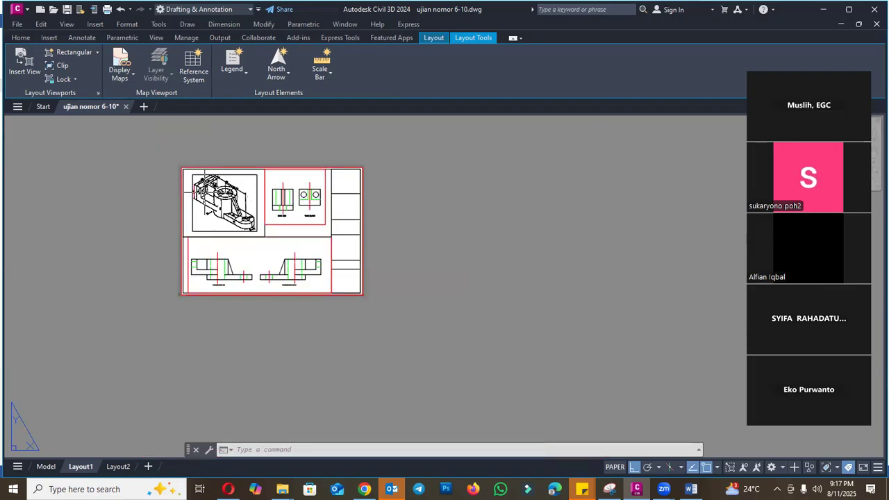
pyautogui.scroll(4, 310, 237)
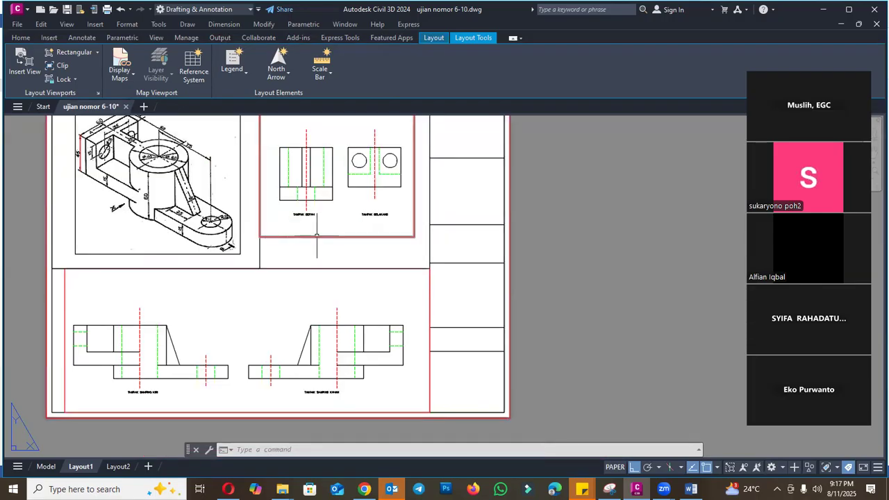
pyautogui.click(317, 236)
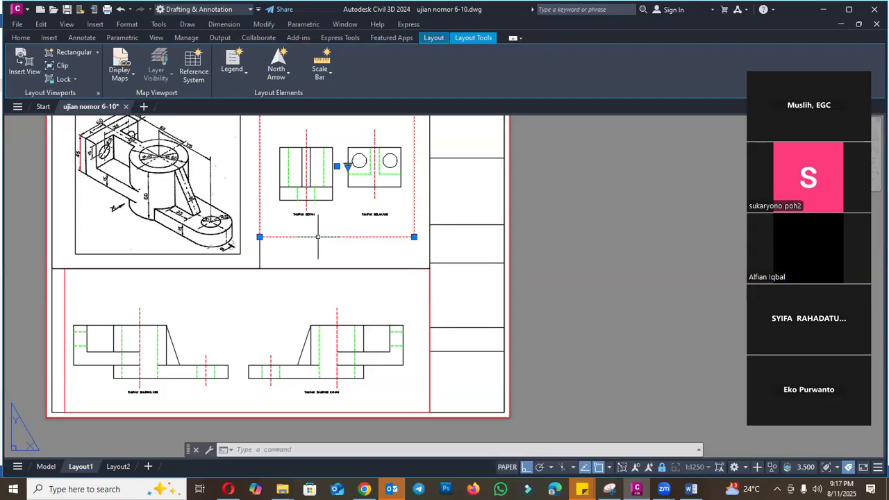
pyautogui.write('ma')
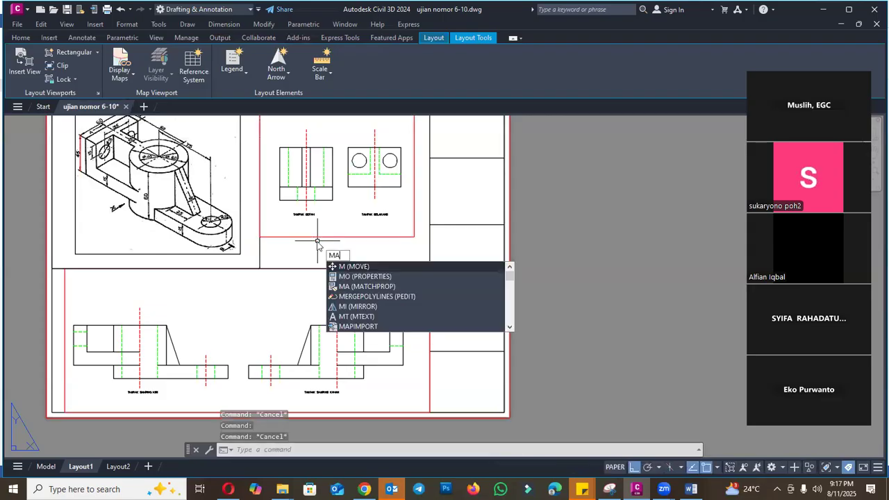
pyautogui.press('Return')
pyautogui.click(261, 253)
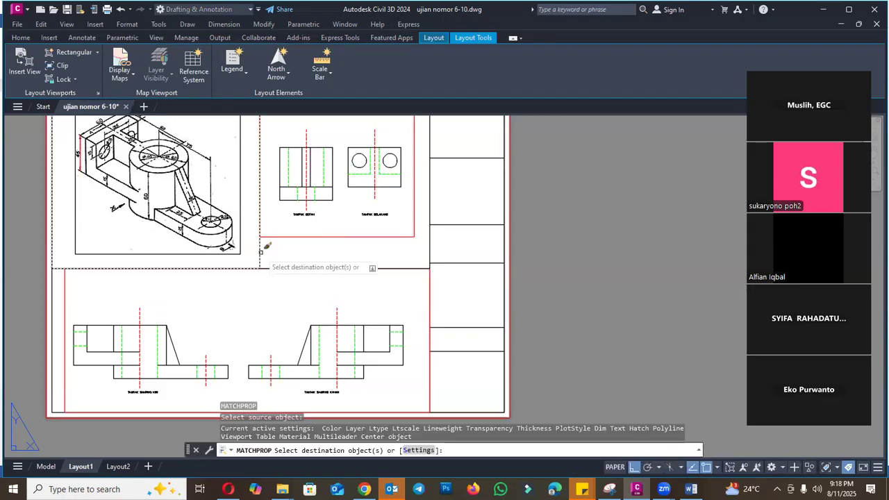
pyautogui.click(275, 230)
pyautogui.click(267, 236)
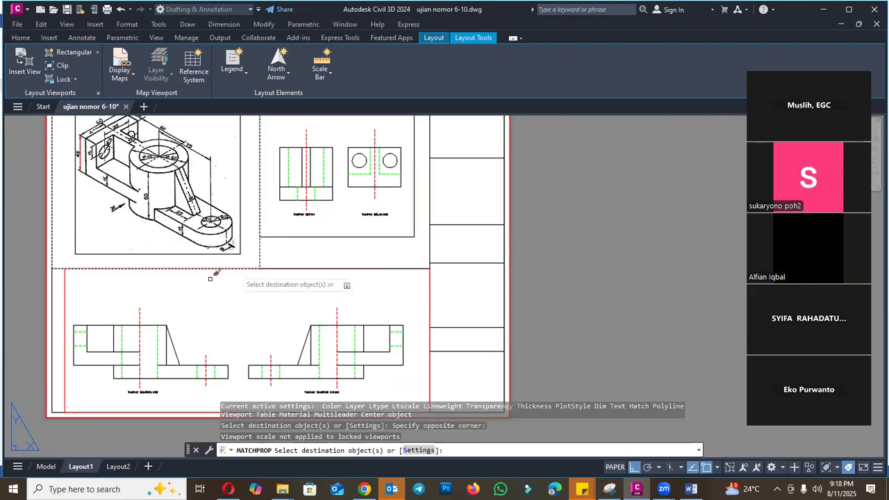
pyautogui.press('Escape')
pyautogui.press('Escape')
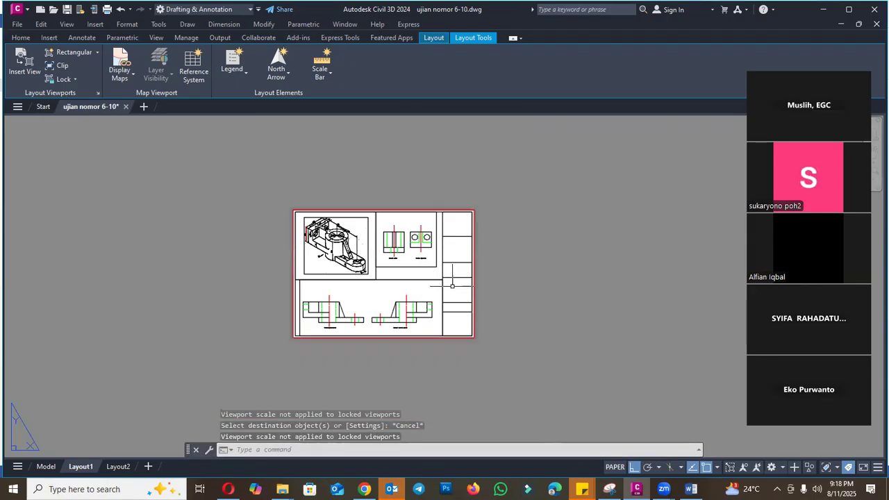
# - Save the drawing and inspect the Layout1 sheet in the plot preview
pyautogui.scroll(-4, 452, 285)
pyautogui.click(68, 10)
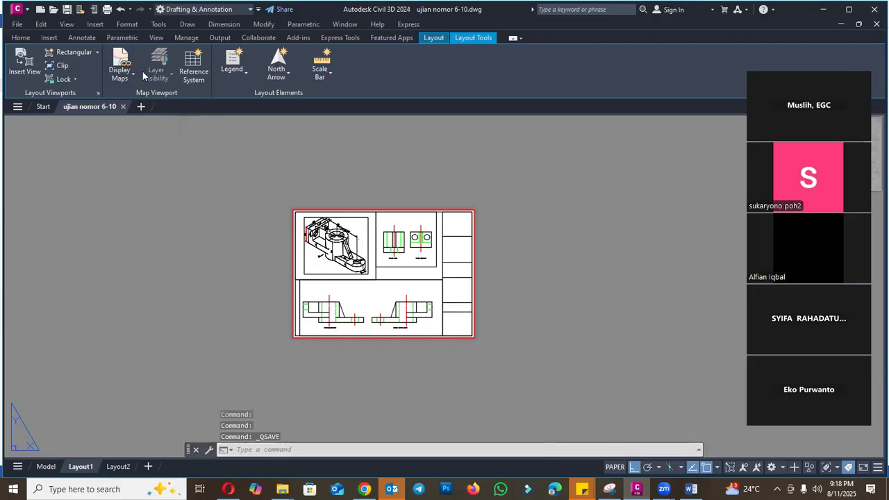
pyautogui.click(107, 9)
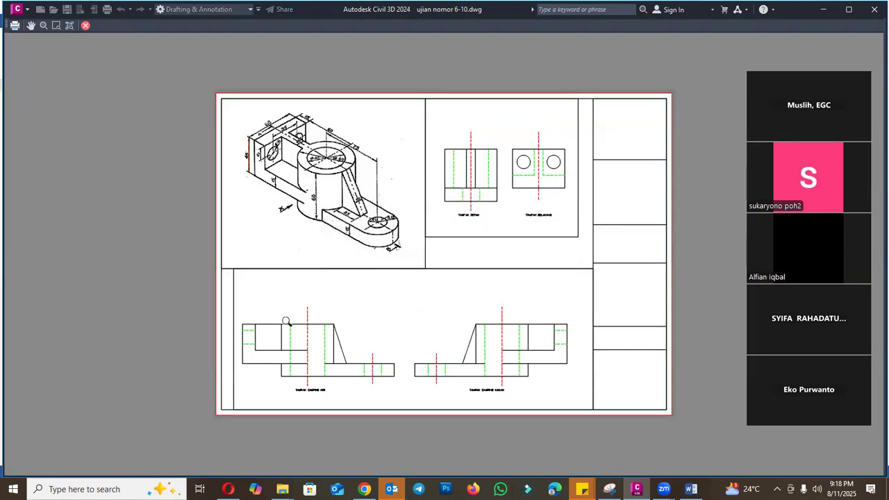
pyautogui.scroll(4, 230, 313)
pyautogui.scroll(-6, 234, 333)
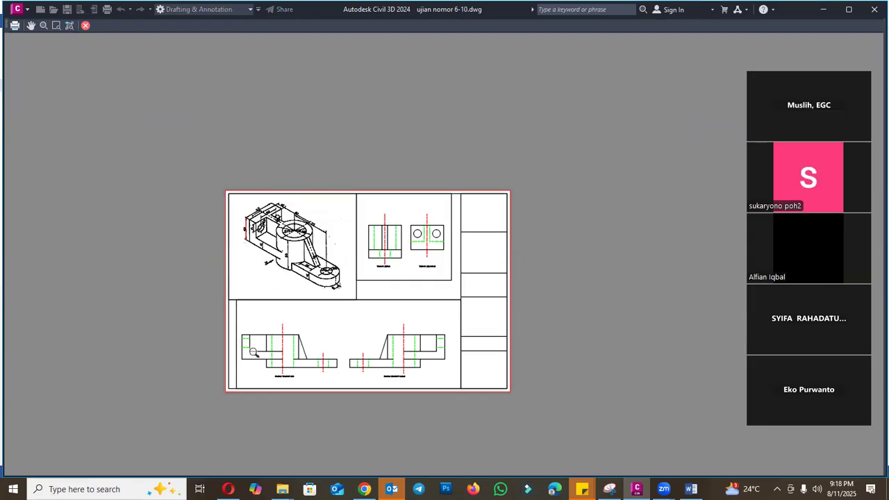
pyautogui.scroll(5, 253, 352)
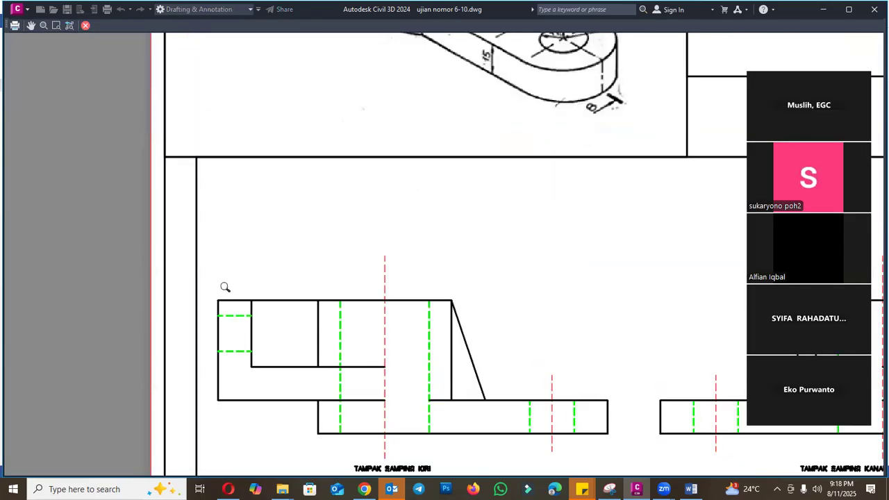
pyautogui.scroll(-6, 210, 194)
pyautogui.scroll(2, 367, 211)
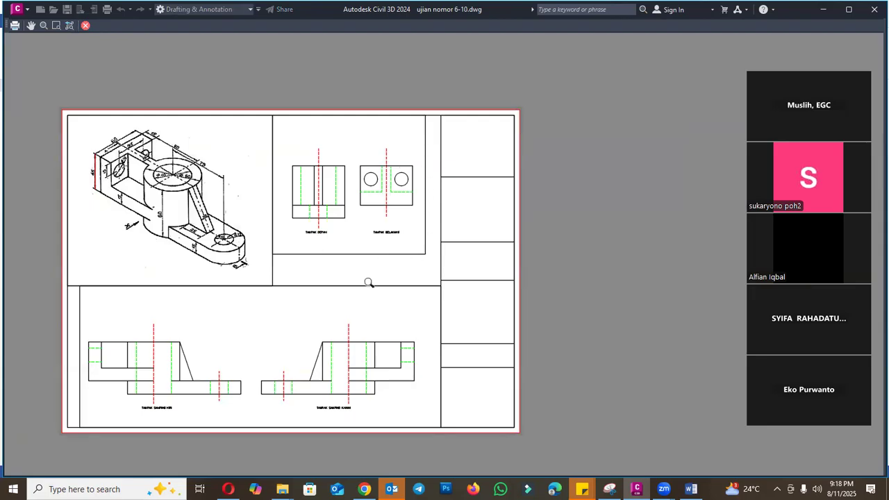
pyautogui.press('Escape')
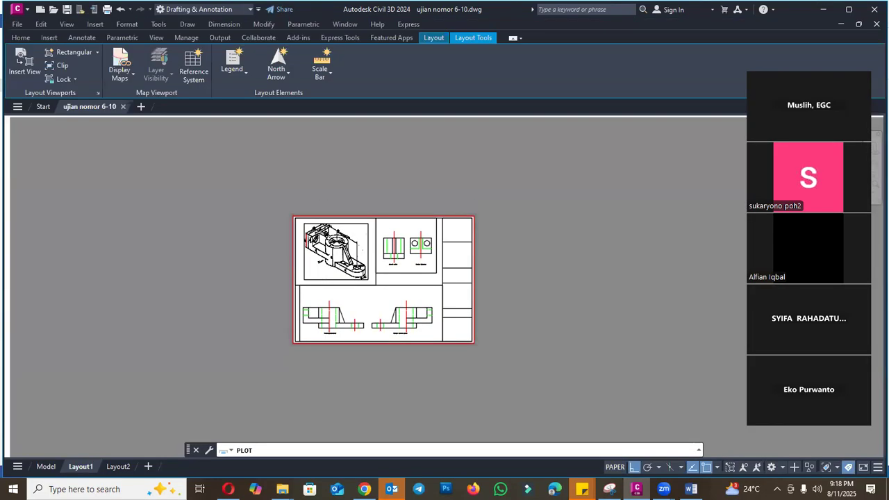
pyautogui.press('Escape')
# - Match the properties of the red outer sheet border onto the upper and lower viewports
pyautogui.scroll(4, 411, 280)
pyautogui.write('ma')
pyautogui.press('Return')
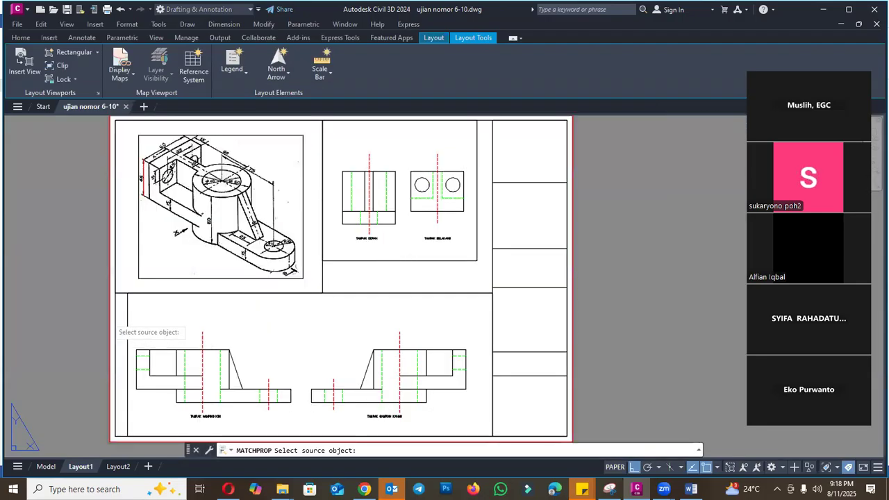
pyautogui.click(115, 310)
pyautogui.click(391, 257)
pyautogui.press('Return')
# - Preview the Layout1 plot to check how the rematched viewport borders print
pyautogui.click(108, 10)
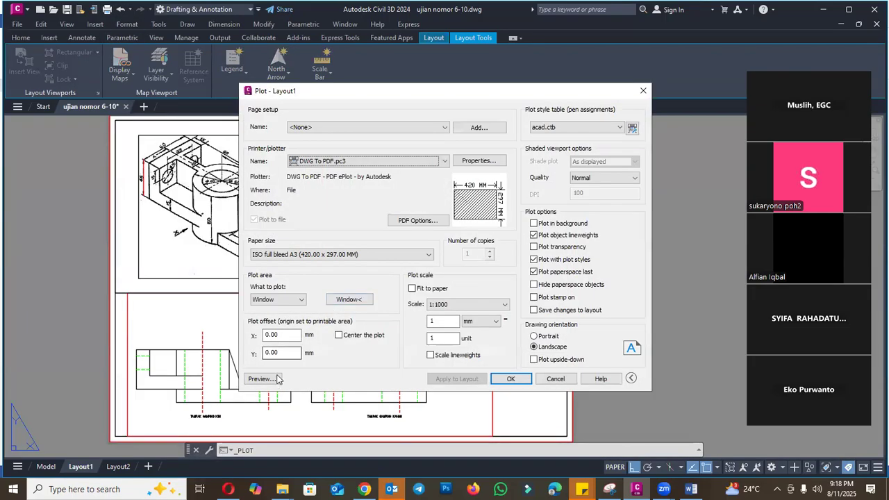
pyautogui.click(260, 379)
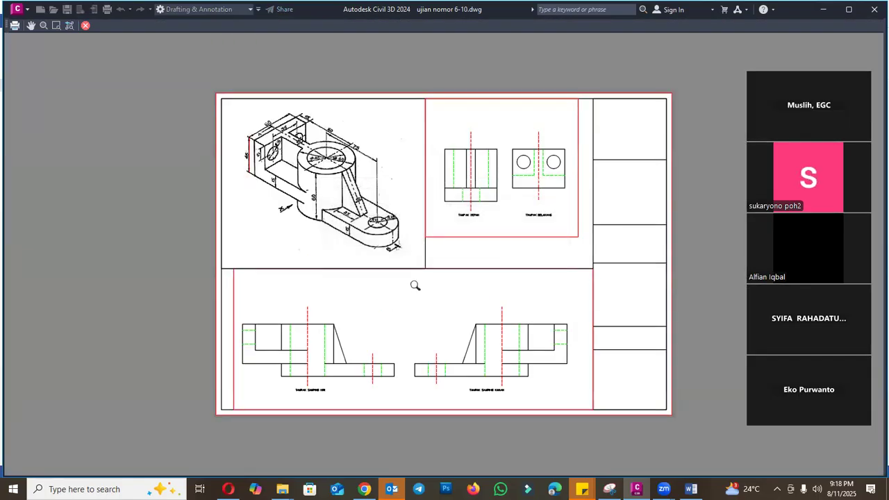
pyautogui.scroll(3, 419, 271)
pyautogui.scroll(-5, 439, 268)
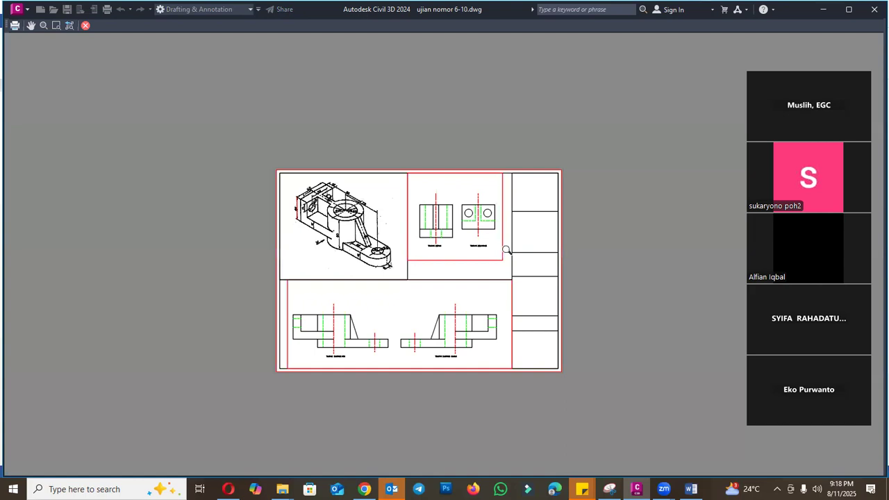
pyautogui.press('Escape')
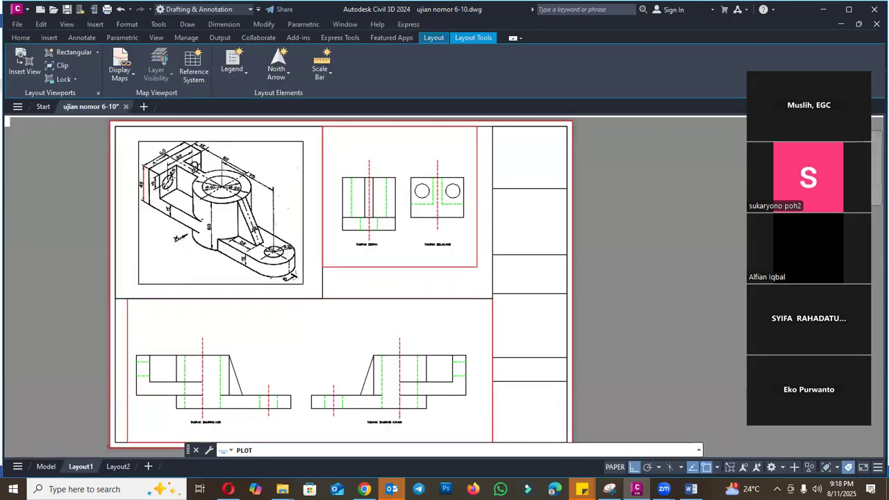
pyautogui.press('Escape')
pyautogui.press('Escape')
pyautogui.press('Escape')
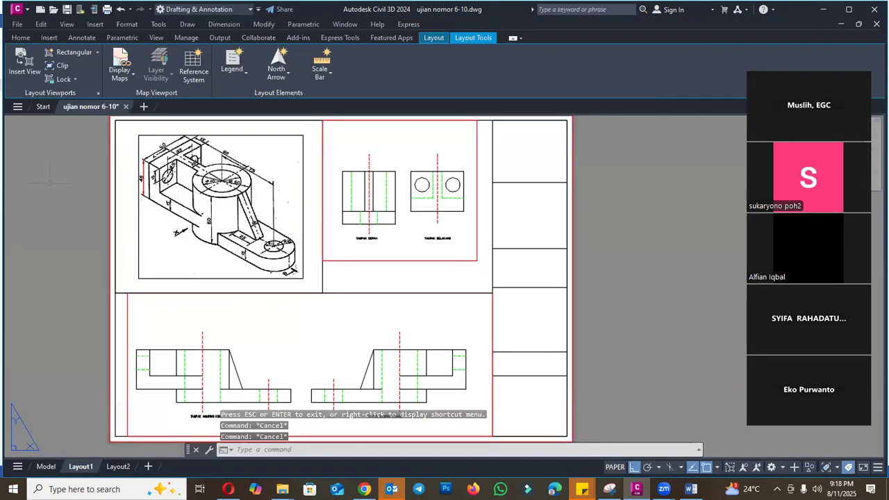
# - Find the Defpoints layer in the layer properties and examine its plot setting
pyautogui.write('la')
pyautogui.press('Return')
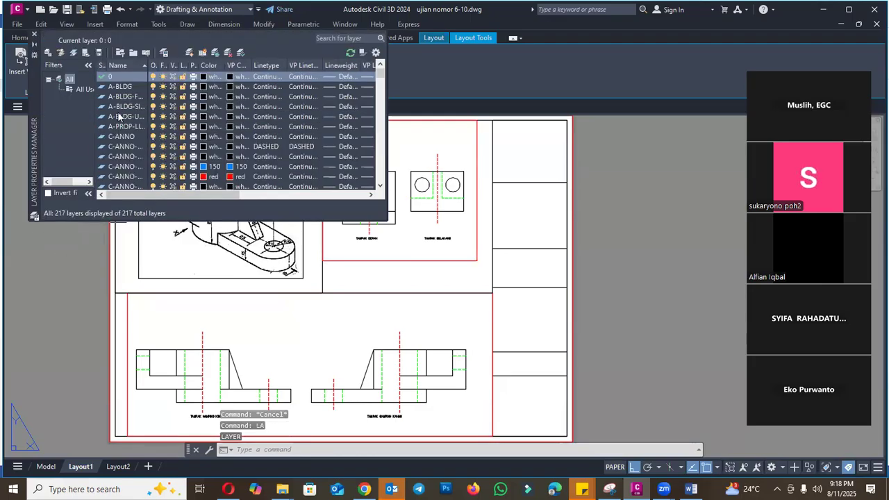
pyautogui.click(119, 116)
pyautogui.press('d')
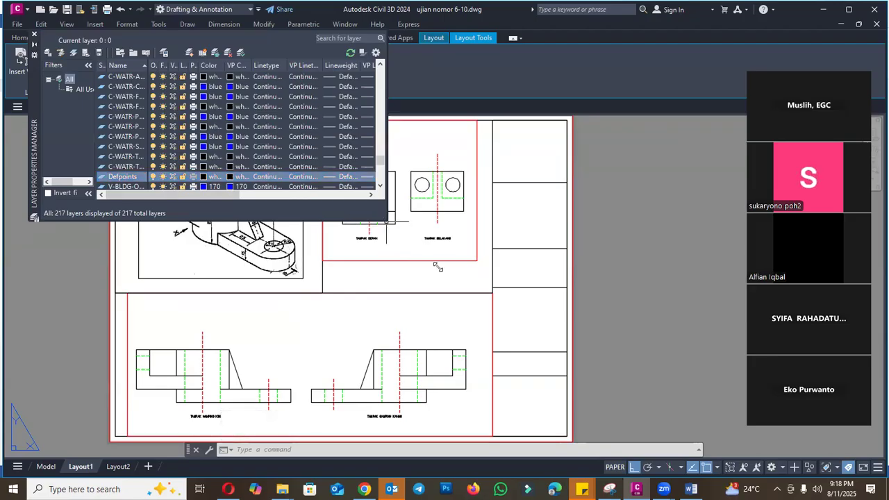
pyautogui.moveTo(437, 267); pyautogui.dragTo(452, 267)
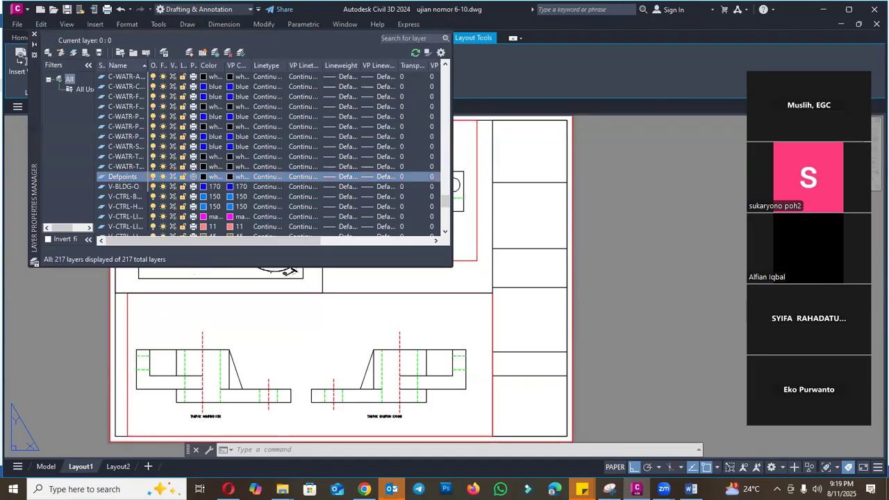
pyautogui.click(195, 178)
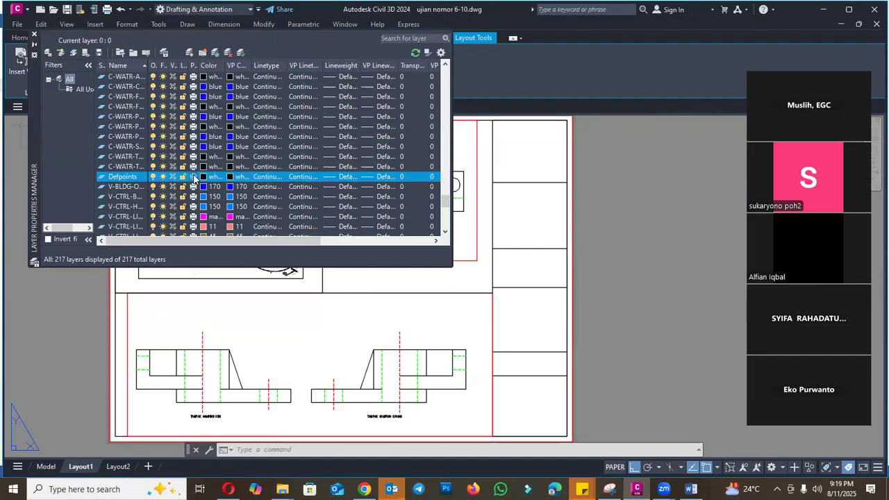
pyautogui.rightClick(194, 180)
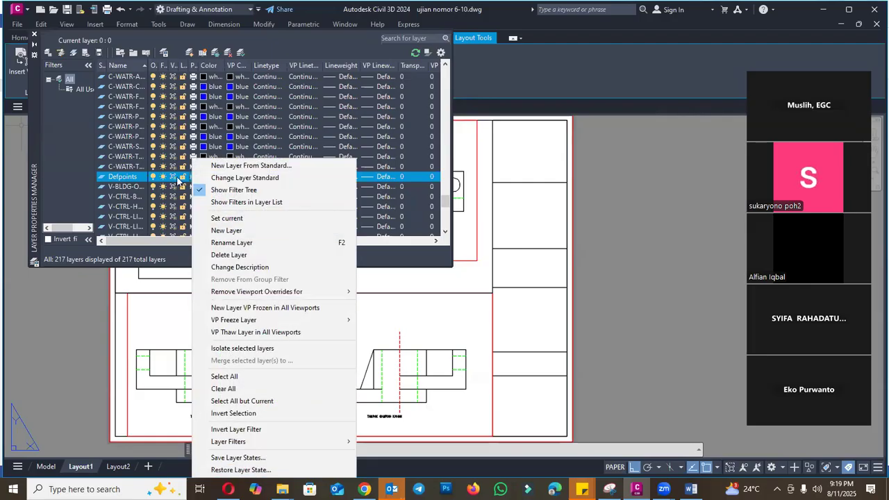
pyautogui.click(177, 180)
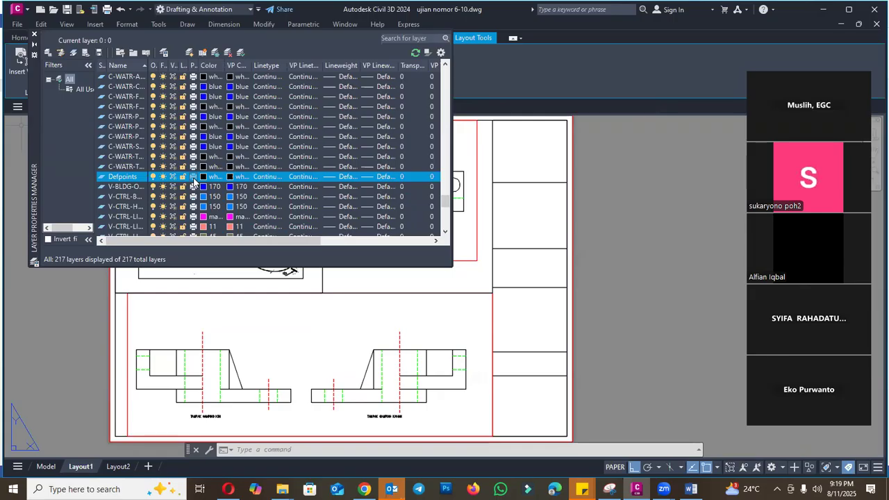
pyautogui.moveTo(312, 239); pyautogui.dragTo(234, 247)
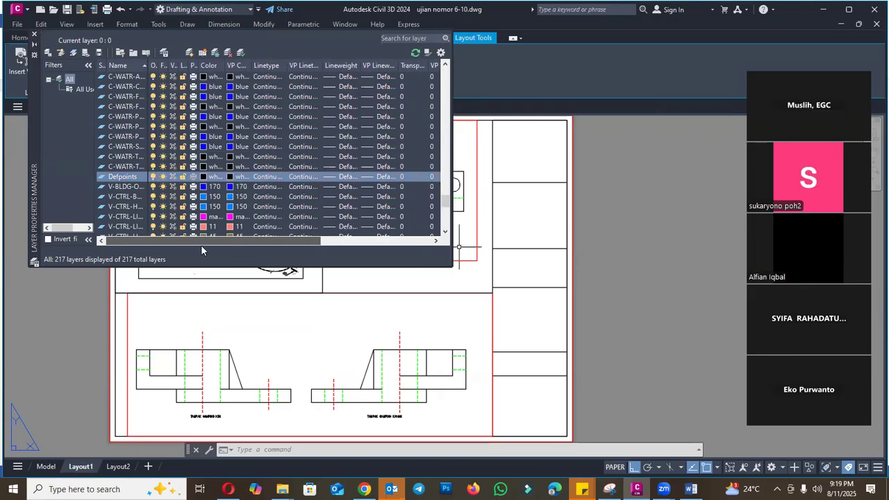
pyautogui.click(34, 35)
# - Preview the Layout1 plot once more and inspect the border around the TAMPAK DEPAN and TAMPAK BELAKANG views
pyautogui.click(108, 9)
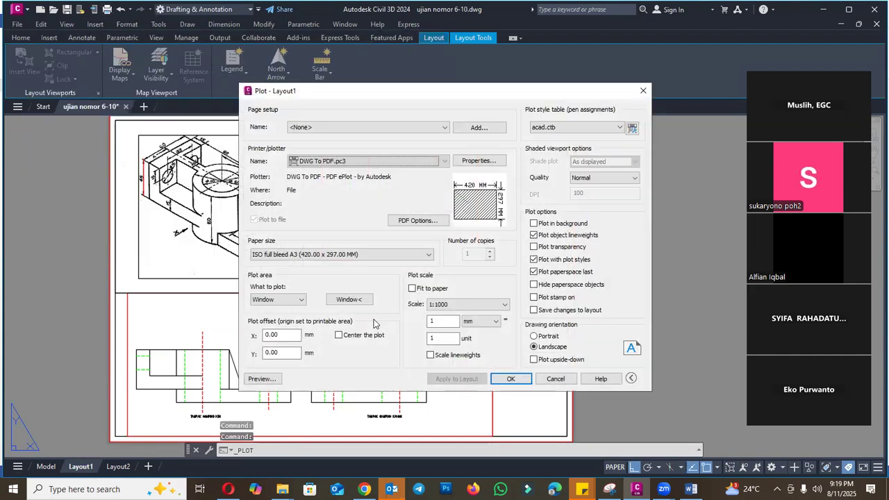
pyautogui.click(262, 378)
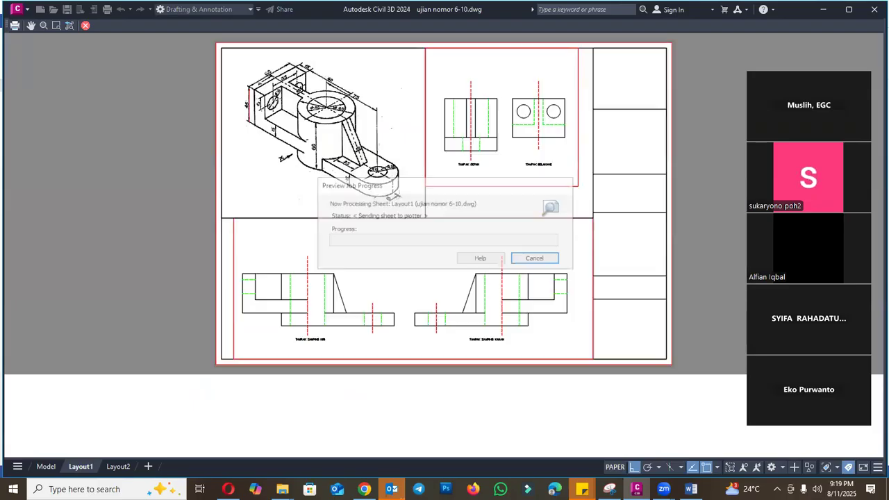
pyautogui.scroll(5, 560, 216)
pyautogui.scroll(-8, 475, 299)
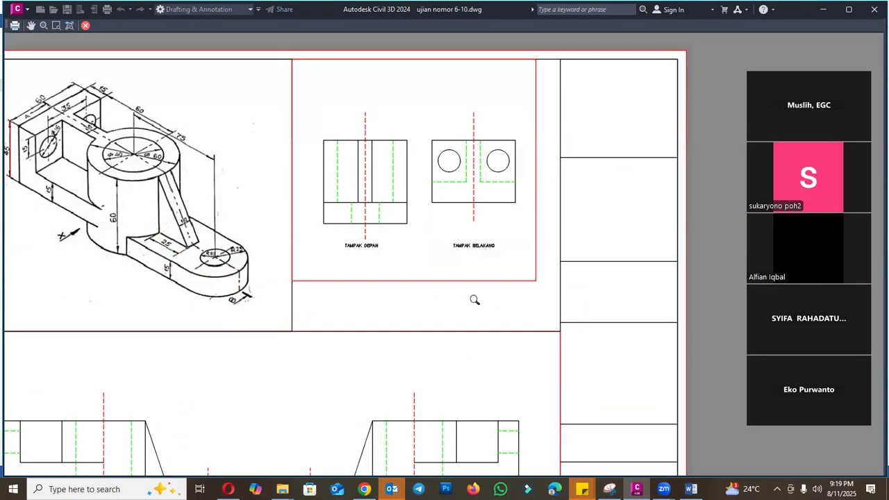
pyautogui.press('Escape')
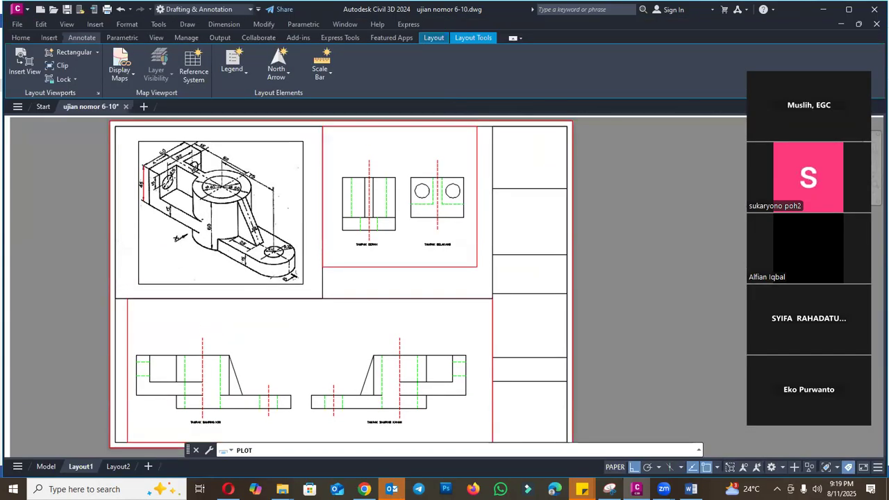
# - Plot Layout1 to the PDF file ujian nomor 6-10-Layout1.pdf in the Documents folder
pyautogui.click(511, 378)
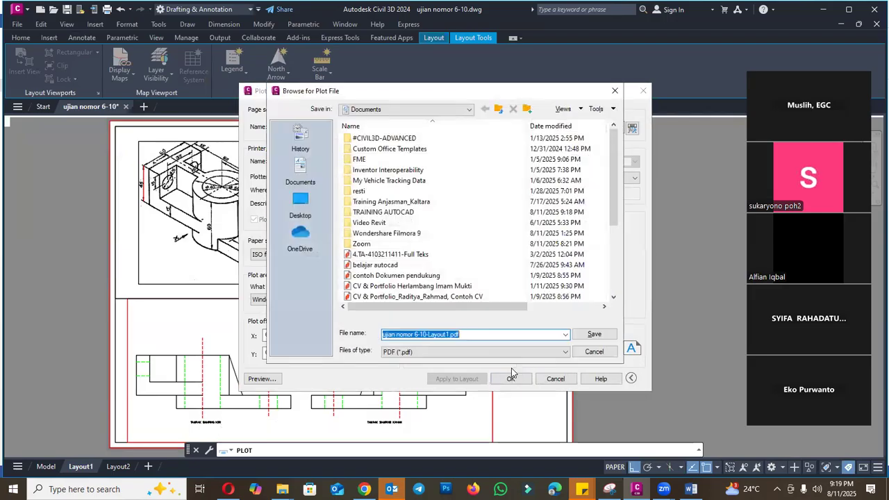
pyautogui.click(595, 335)
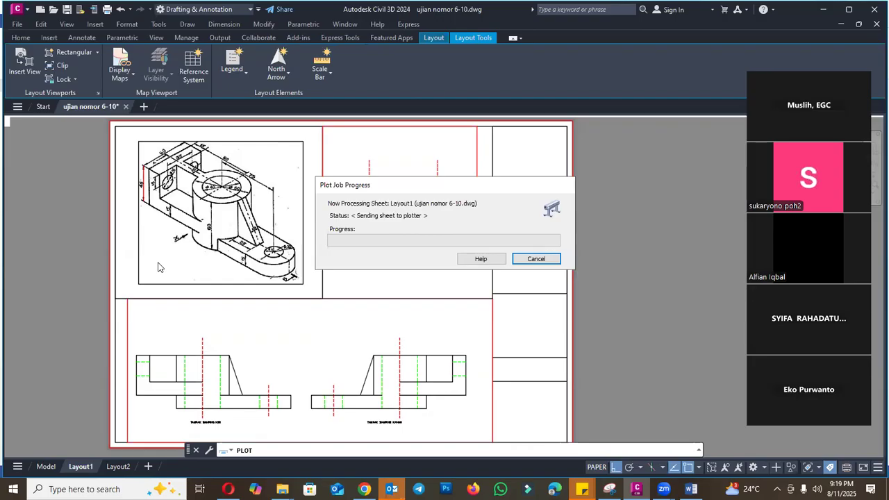
pyautogui.click(214, 170)
pyautogui.click(585, 226)
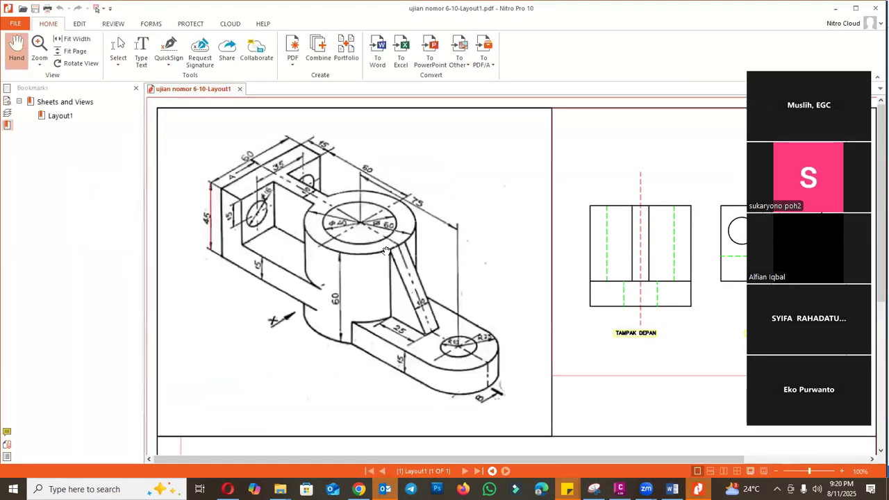
# - Inspect the viewport borders in the plotted PDF in Nitro Pro and return to Civil 3D
pyautogui.scroll(-3, 392, 249)
pyautogui.keyDown('ctrl'); pyautogui.scroll(-2, 401, 248); pyautogui.keyUp('ctrl')
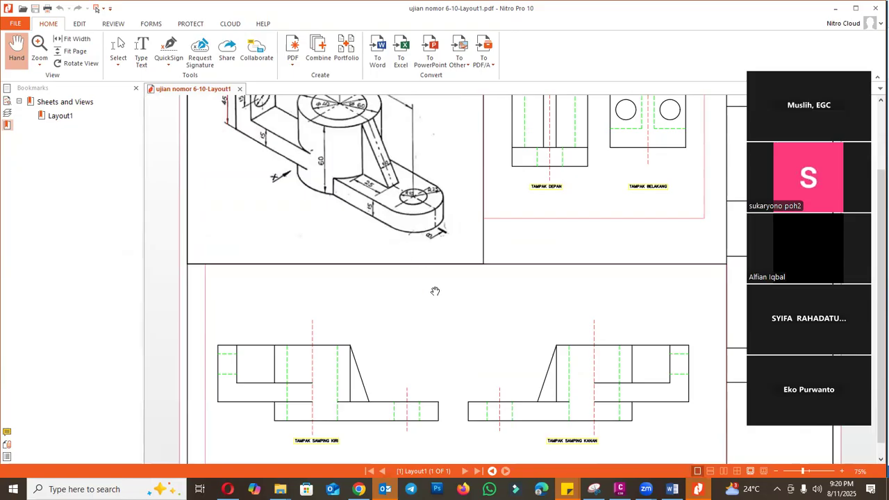
pyautogui.click(620, 490)
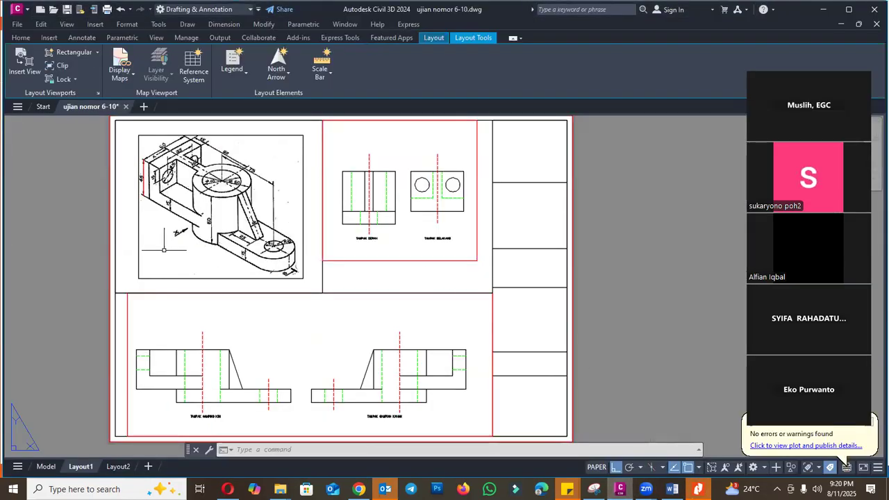
pyautogui.write('LA')
pyautogui.press('Return')
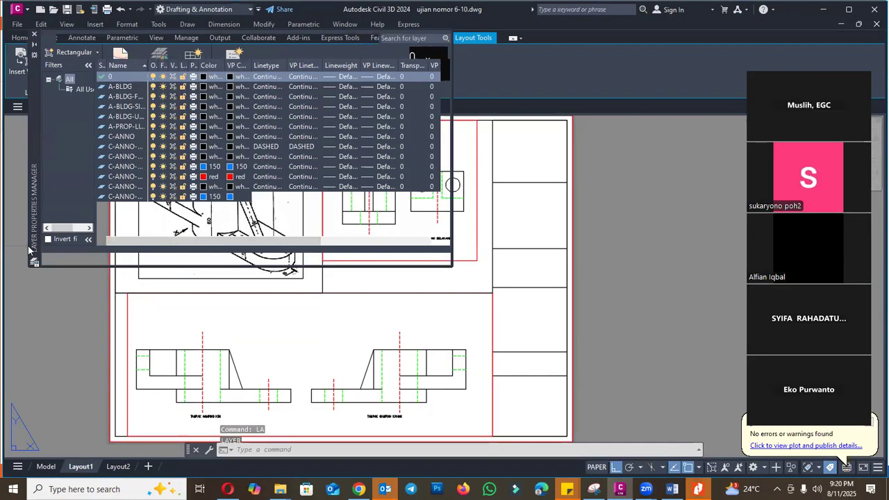
pyautogui.press('Escape')
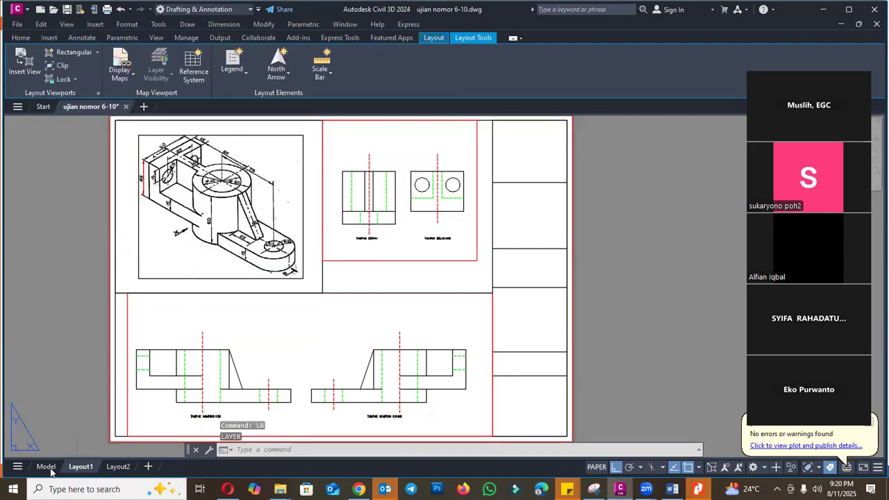
# - Switch to model space and check the Defpoints layer's plot setting in the layer properties
pyautogui.click(46, 467)
pyautogui.write('LA')
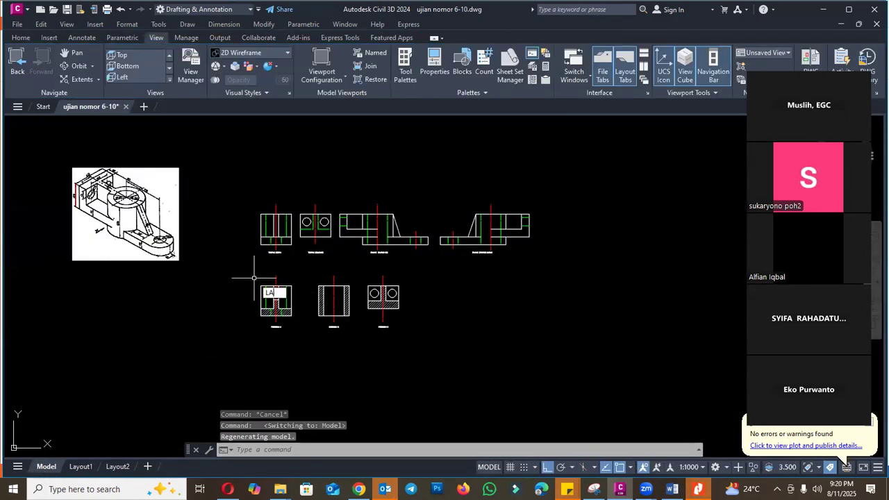
pyautogui.press('Return')
pyautogui.click(173, 170)
pyautogui.press('d')
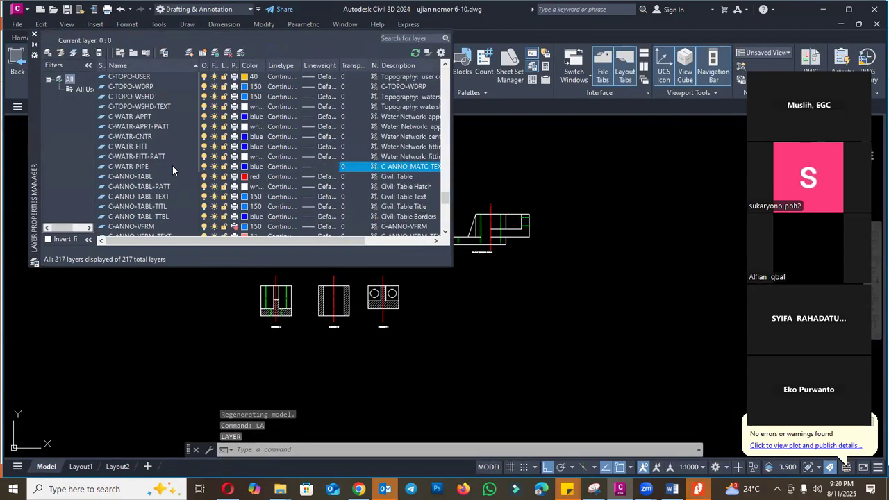
pyautogui.scroll(-2, 215, 207)
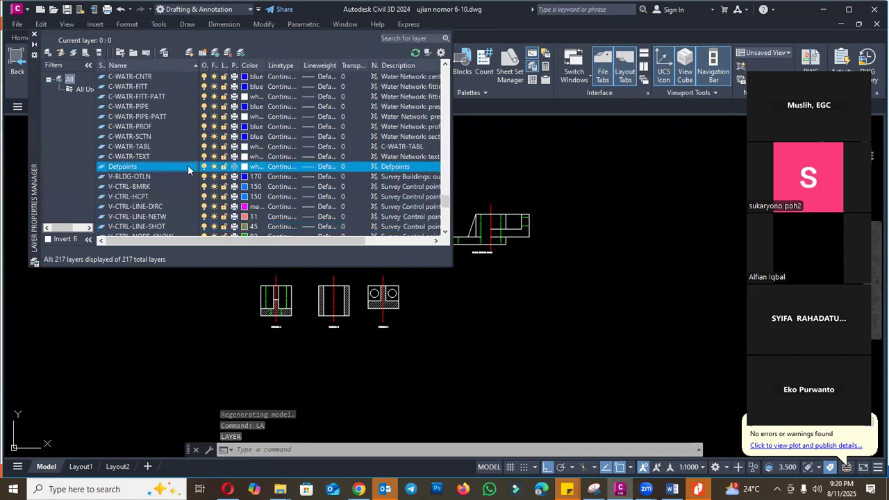
pyautogui.click(169, 130)
pyautogui.click(234, 169)
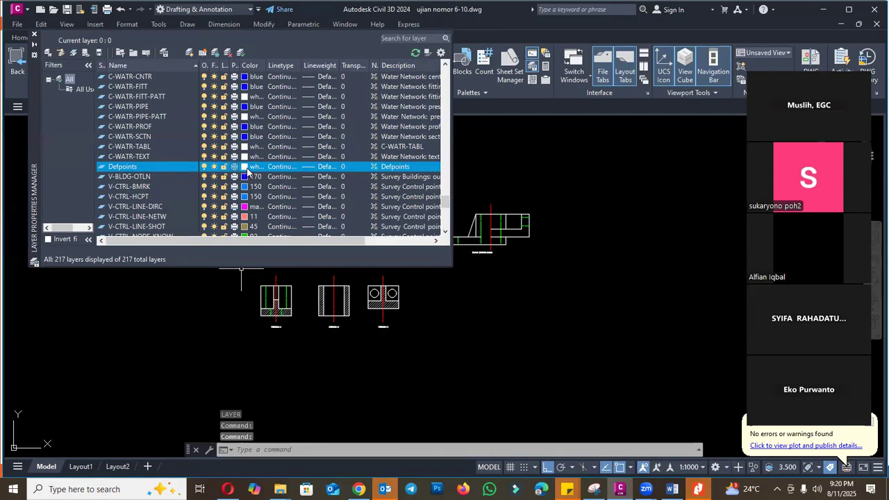
pyautogui.moveTo(269, 241); pyautogui.dragTo(332, 240)
pyautogui.click(34, 35)
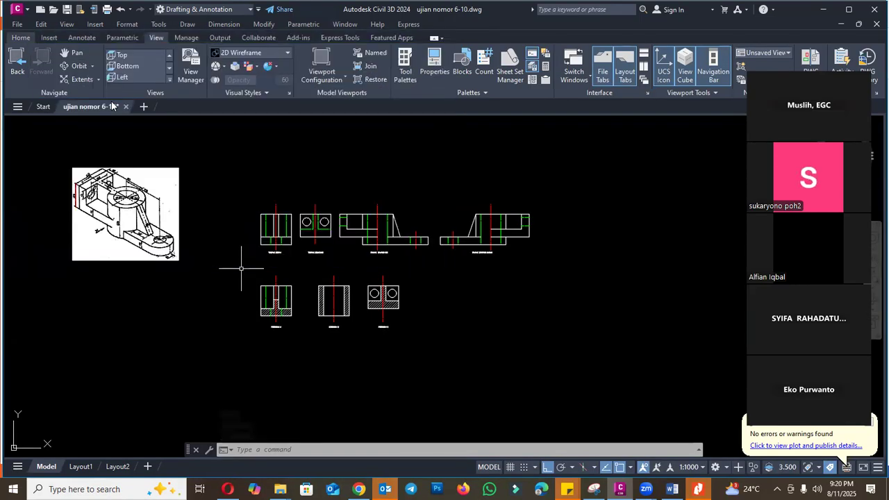
# - Create a new layer named HIDE in the layer properties
pyautogui.press('Escape')
pyautogui.write('LA')
pyautogui.press('Return')
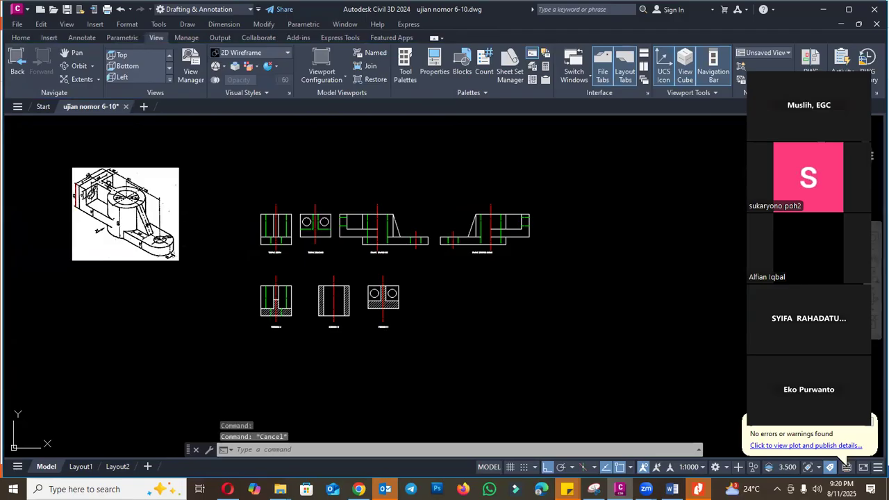
pyautogui.rightClick(172, 158)
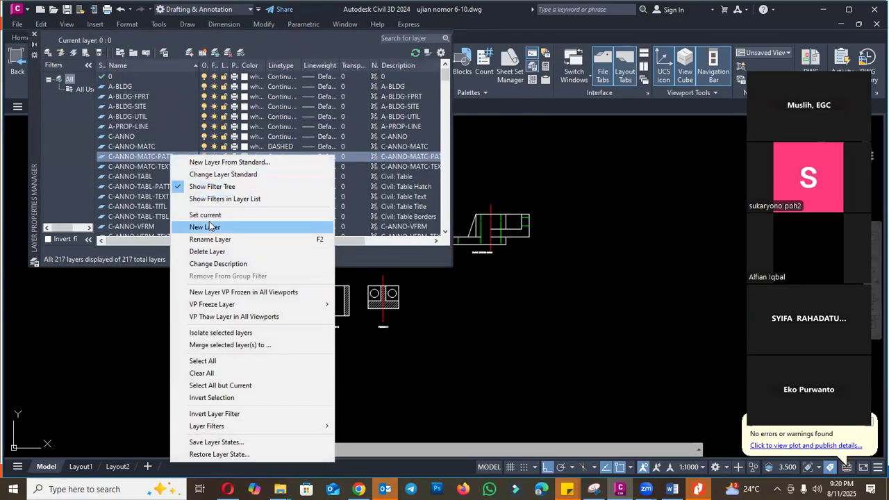
pyautogui.click(208, 227)
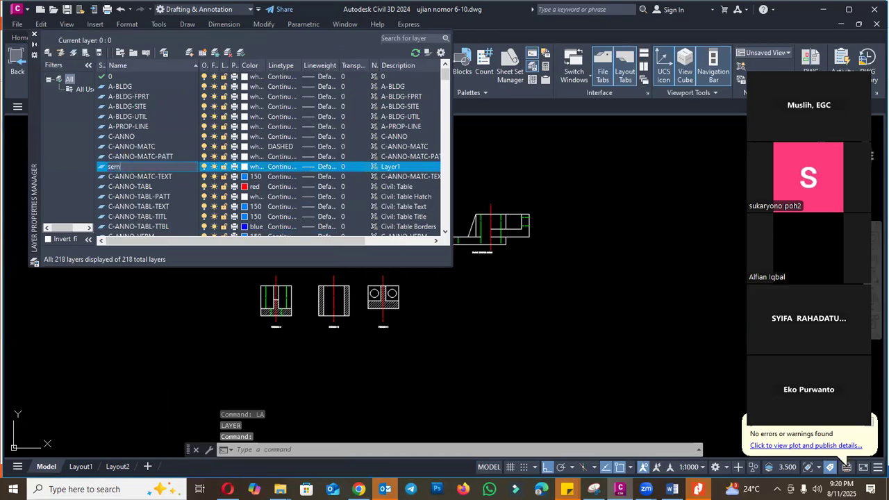
pyautogui.press('BackSpace')
pyautogui.press('BackSpace')
pyautogui.press('BackSpace')
pyautogui.press('BackSpace')
pyautogui.press('BackSpace')
pyautogui.press('BackSpace')
pyautogui.press('BackSpace')
pyautogui.press('BackSpace')
pyautogui.write('hide')
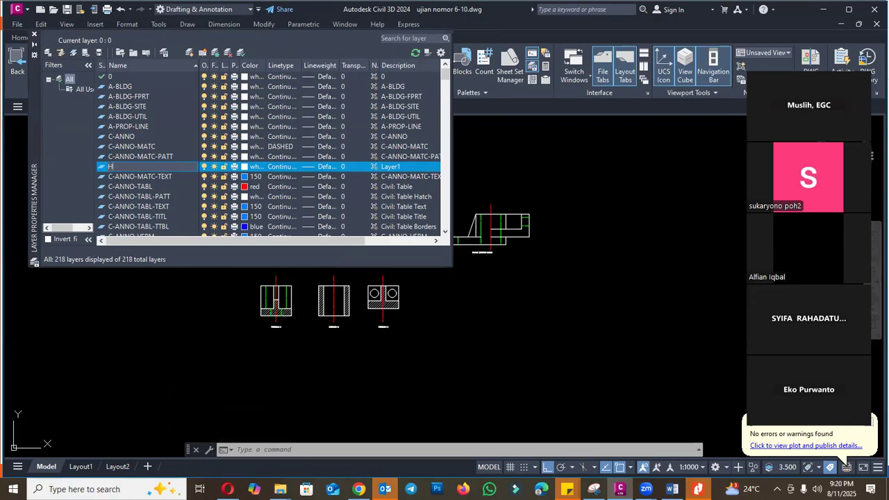
pyautogui.press('Return')
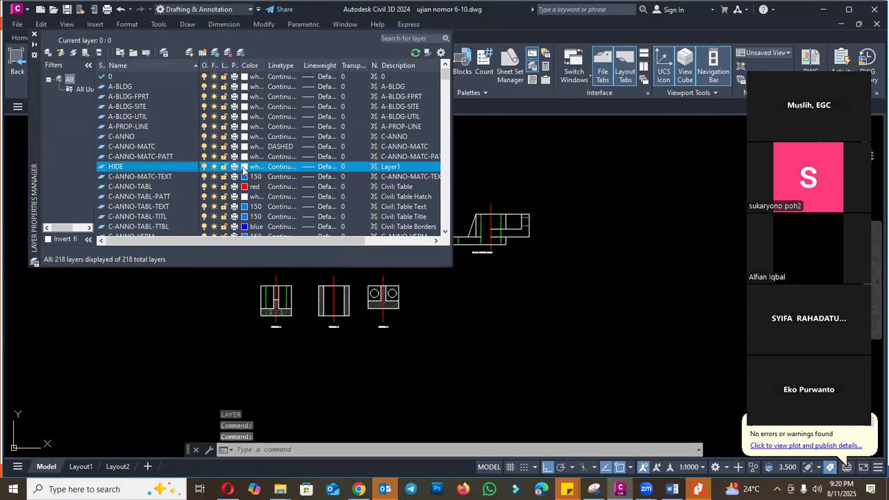
# - Set the HIDE layer's color to magenta and turn off its plotting
pyautogui.click(244, 167)
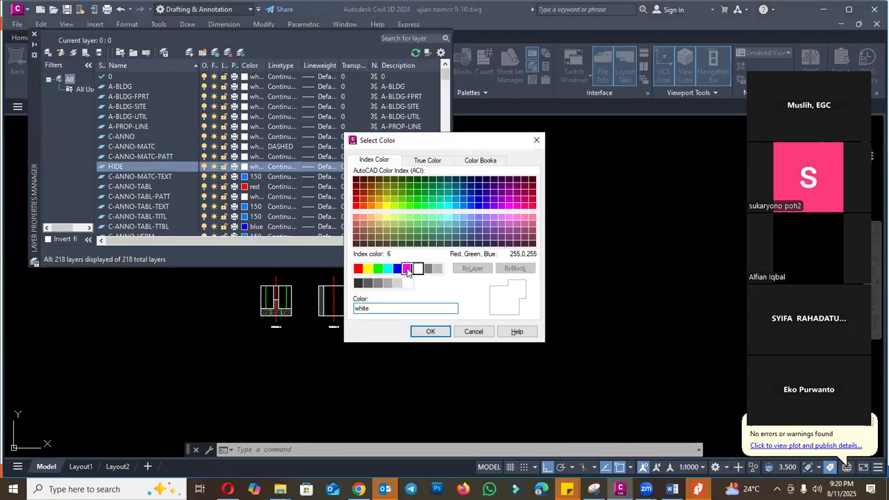
pyautogui.click(407, 269)
pyautogui.click(430, 331)
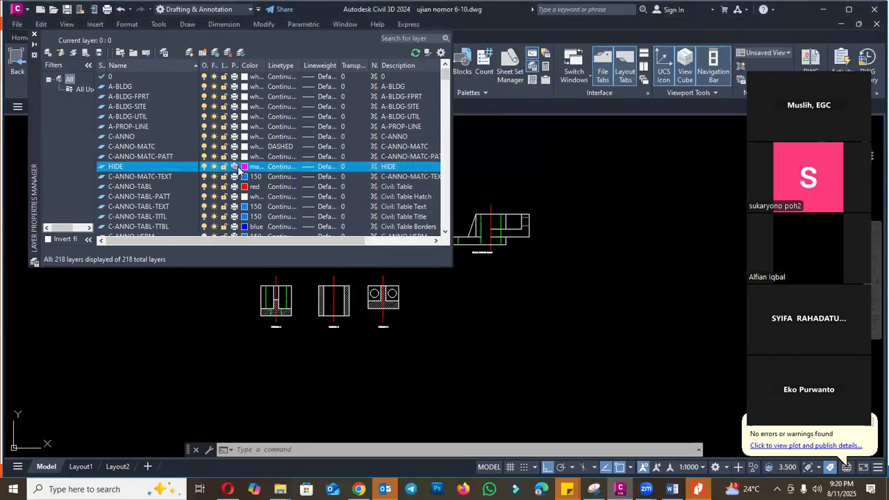
pyautogui.click(35, 35)
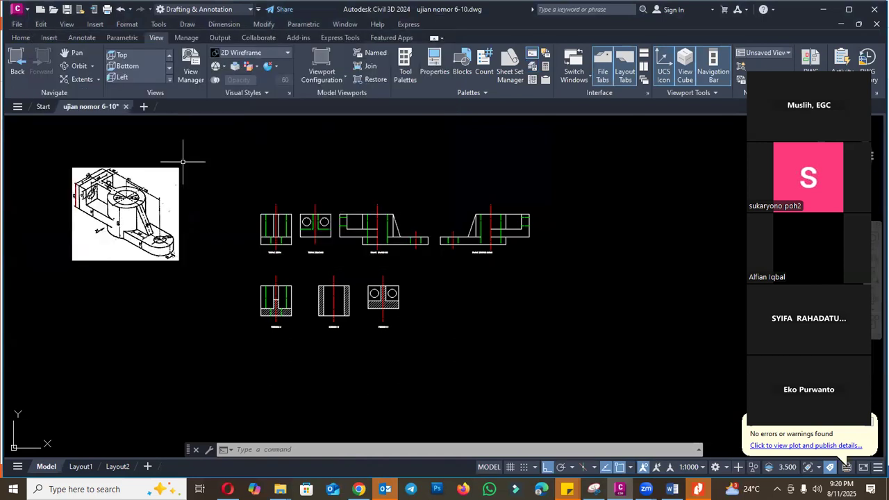
# - Switch to Layout1 and examine the shared properties of the outer sheet border and both viewports
pyautogui.click(83, 467)
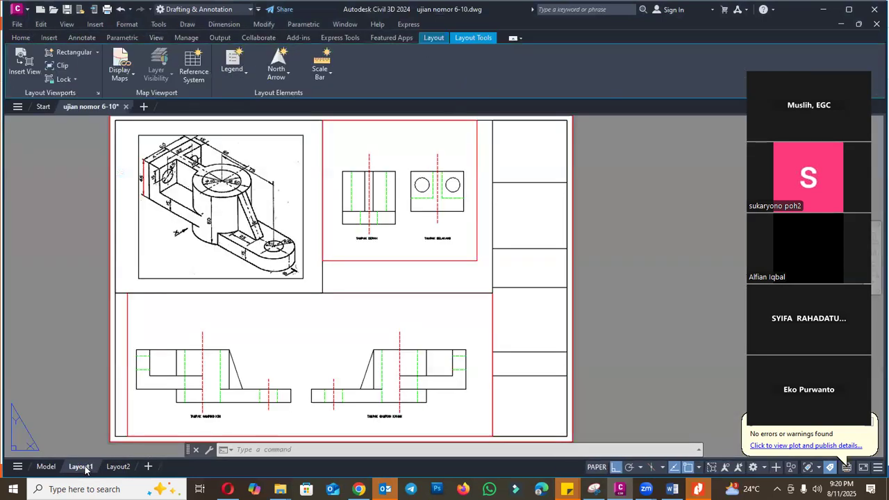
pyautogui.click(129, 320)
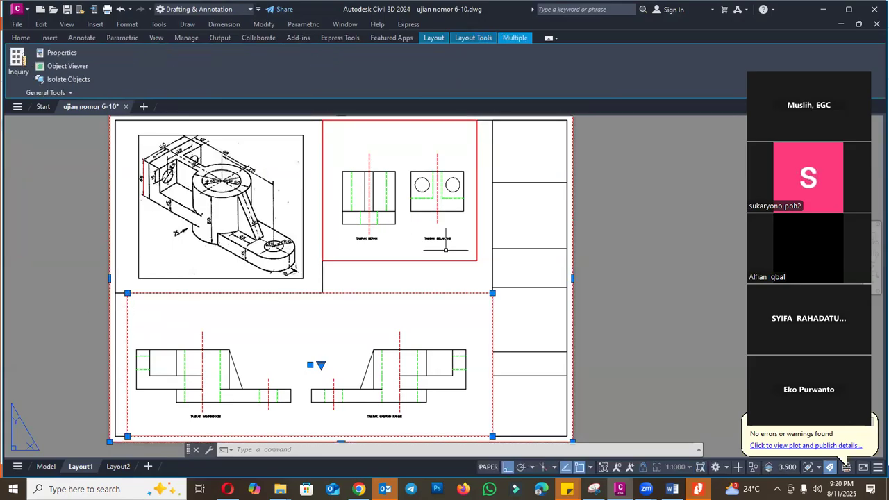
pyautogui.click(444, 261)
pyautogui.write('ch')
pyautogui.press('Return')
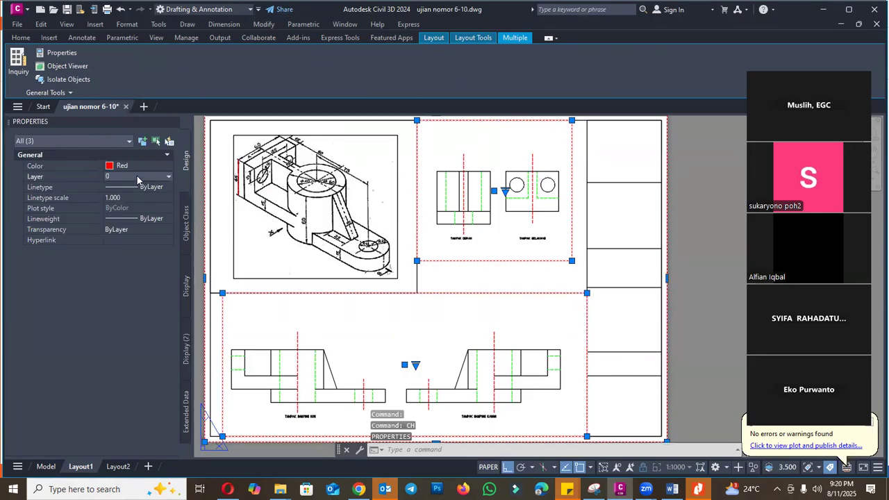
pyautogui.click(172, 122)
pyautogui.press('Escape')
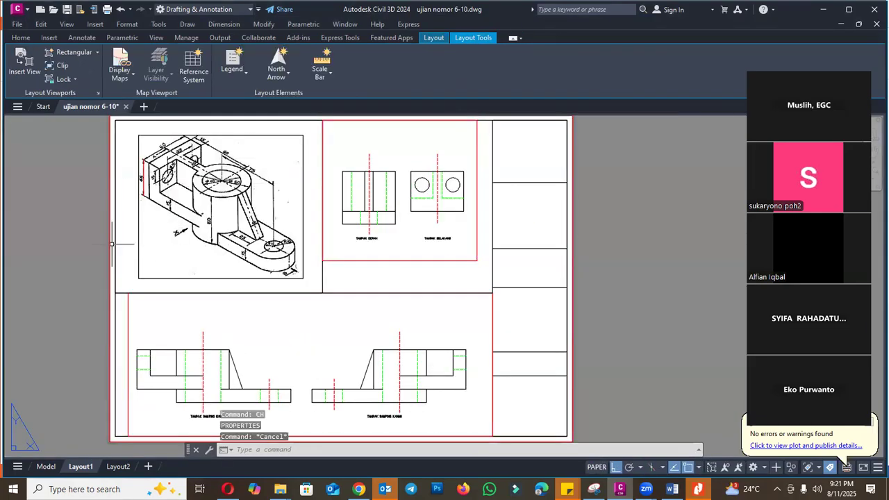
# - Try to move the outer sheet border and both viewports to the Defpoints layer
pyautogui.click(380, 251)
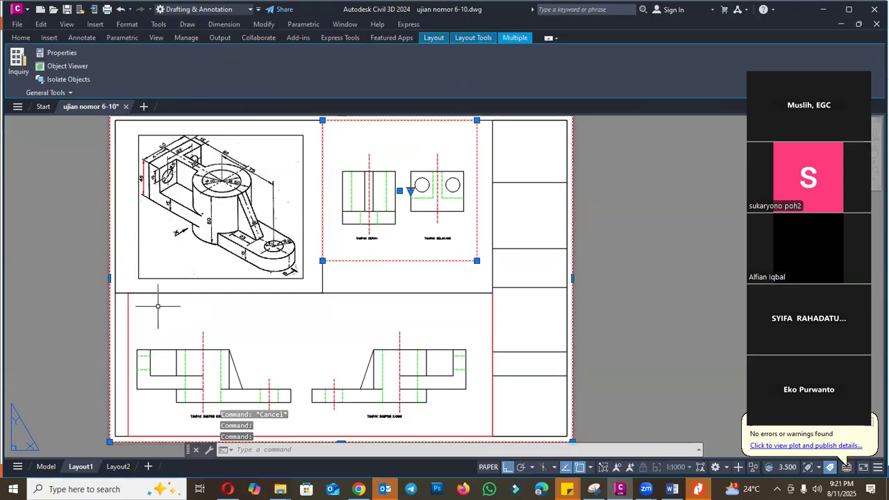
pyautogui.click(131, 311)
pyautogui.write('CH')
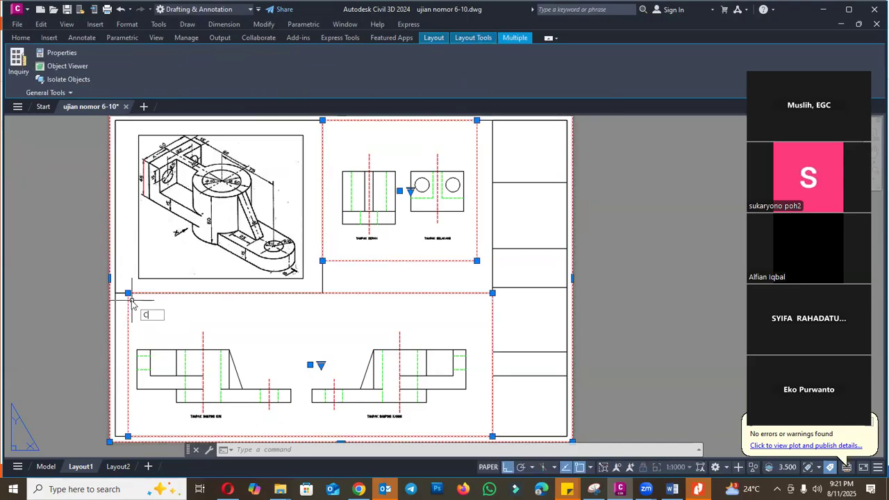
pyautogui.press('Return')
pyautogui.click(139, 175)
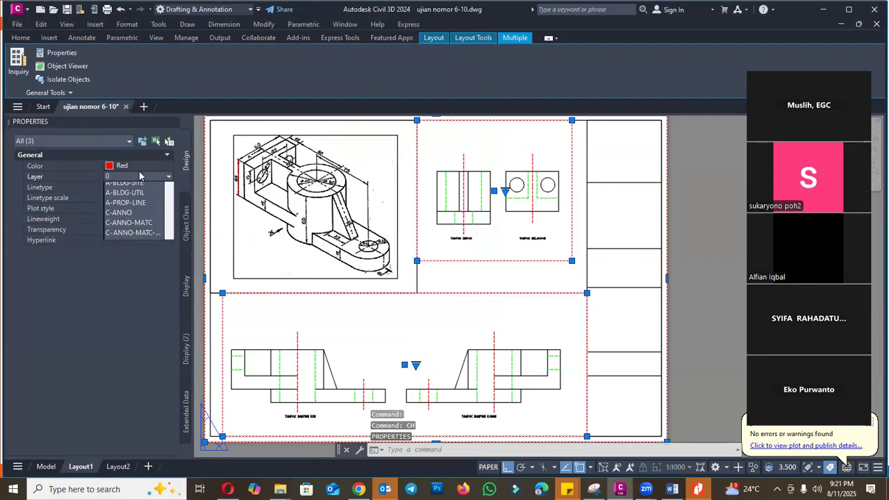
pyautogui.click(139, 176)
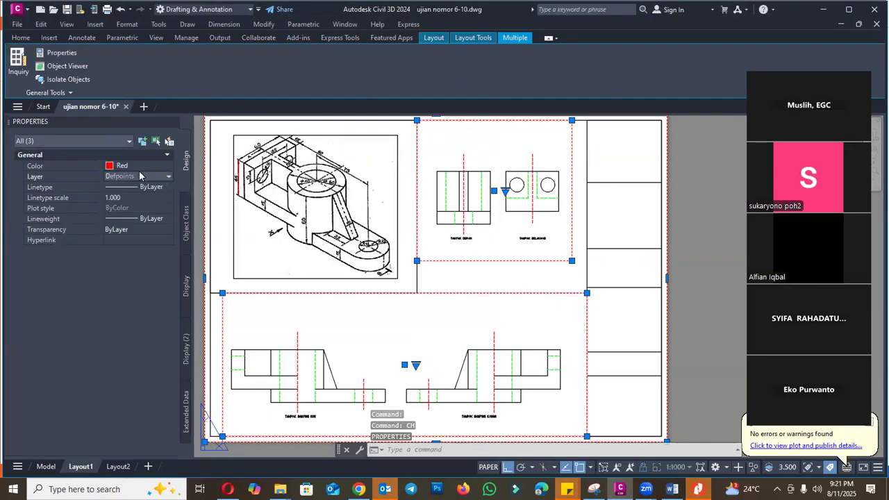
pyautogui.click(173, 123)
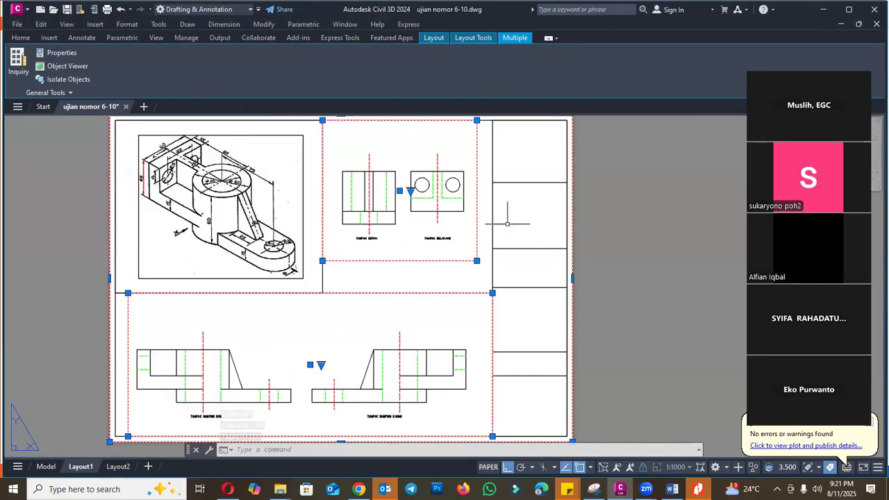
pyautogui.press('Escape')
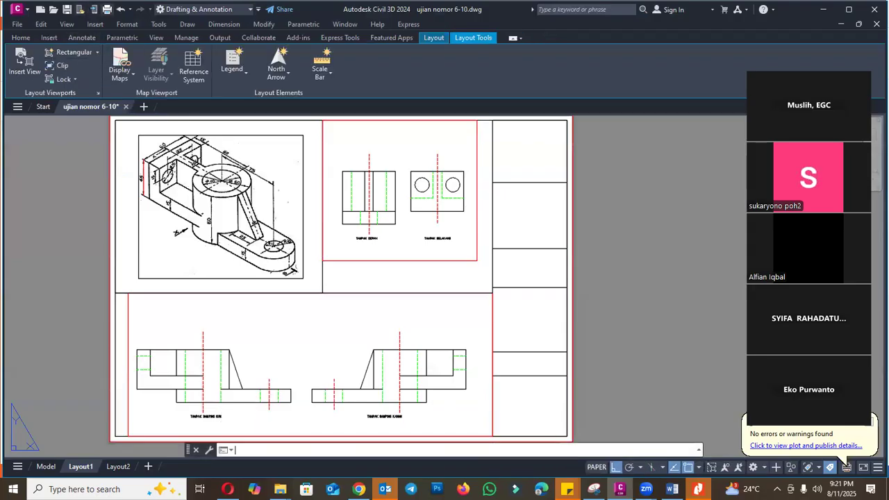
# - Preview the Layout1 plot to check how the outer border and viewport frames print
pyautogui.hotkey('ctrl', 'p')
pyautogui.click(278, 378)
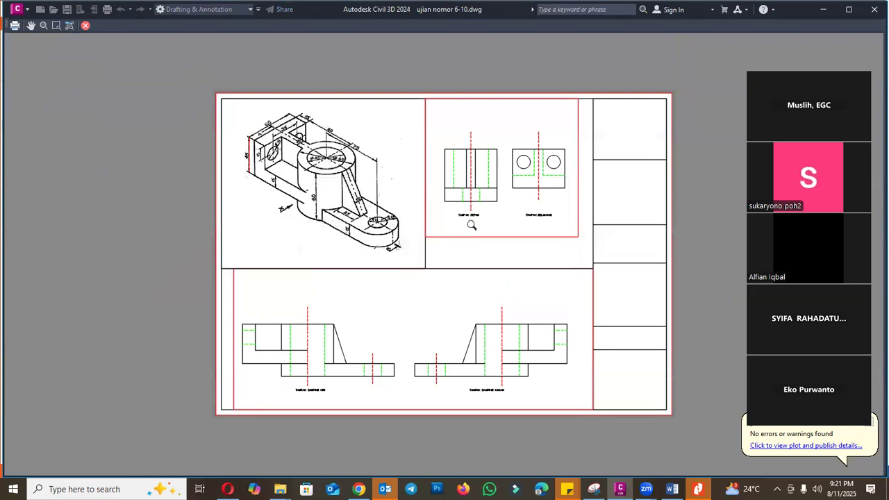
pyautogui.scroll(2, 472, 225)
pyautogui.press('Escape')
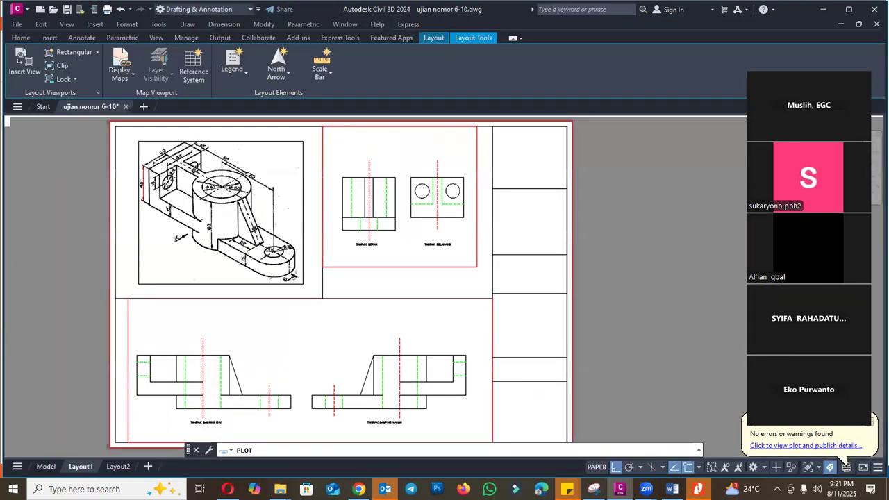
pyautogui.press('Escape')
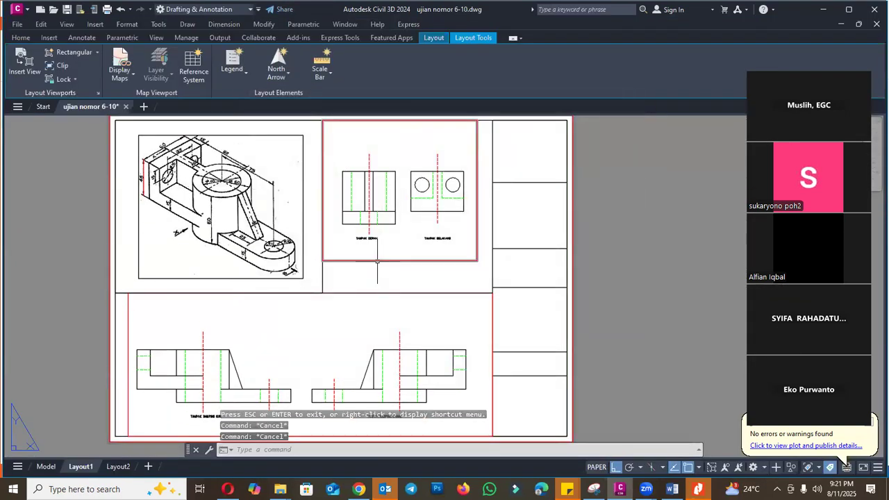
# - Try to assign the viewport with the front and rear views to the Defpoints layer through its properties
pyautogui.click(378, 260)
pyautogui.write('ch')
pyautogui.press('Return')
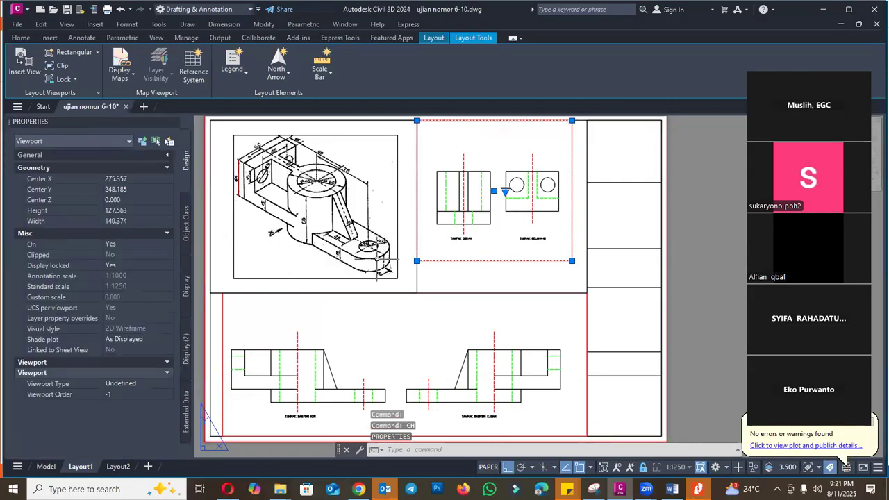
pyautogui.click(167, 155)
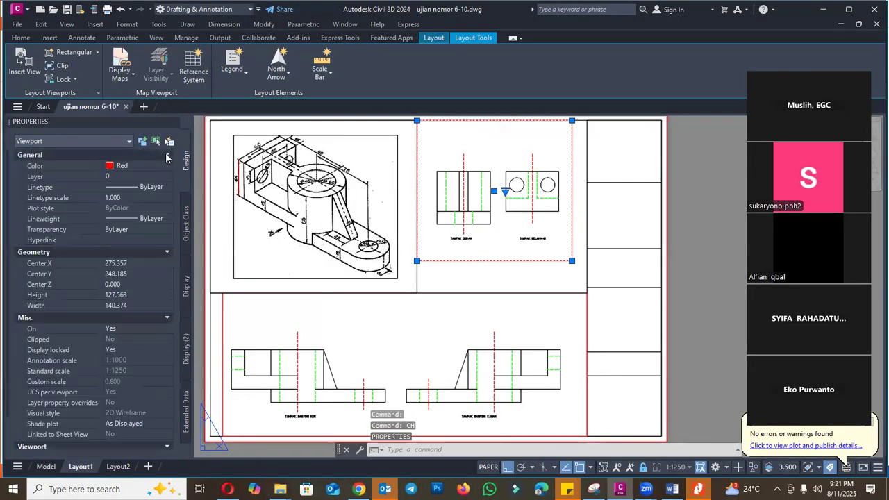
pyautogui.click(152, 178)
pyautogui.click(152, 180)
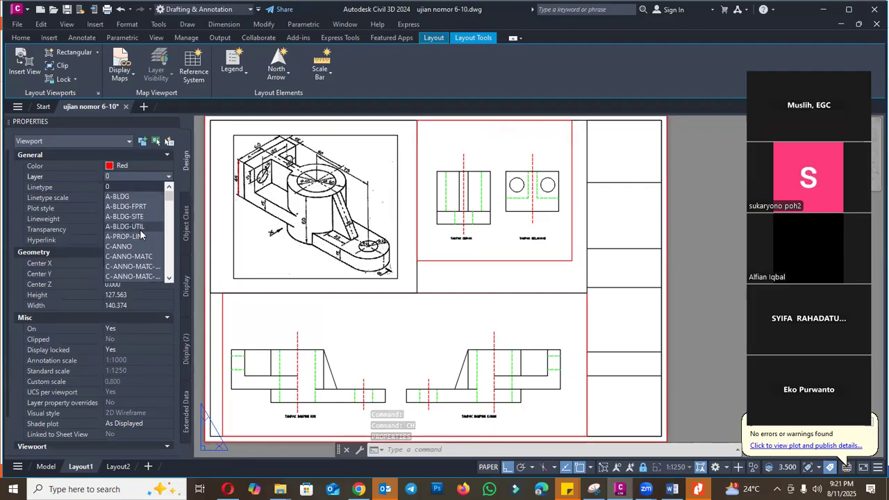
pyautogui.press('d')
pyautogui.press('Return')
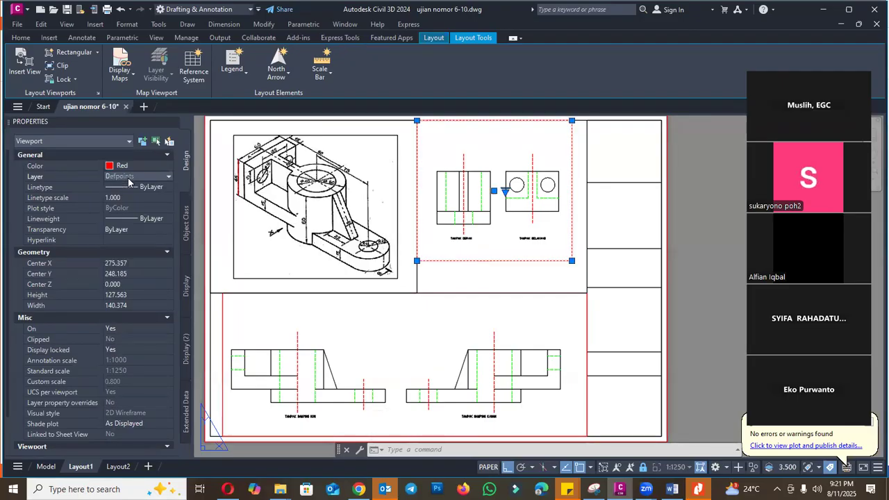
pyautogui.click(129, 178)
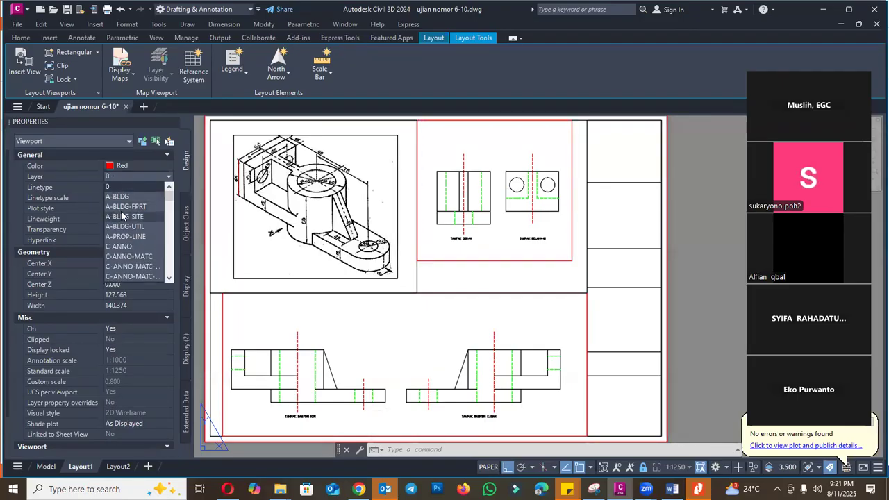
pyautogui.press('d')
pyautogui.click(120, 179)
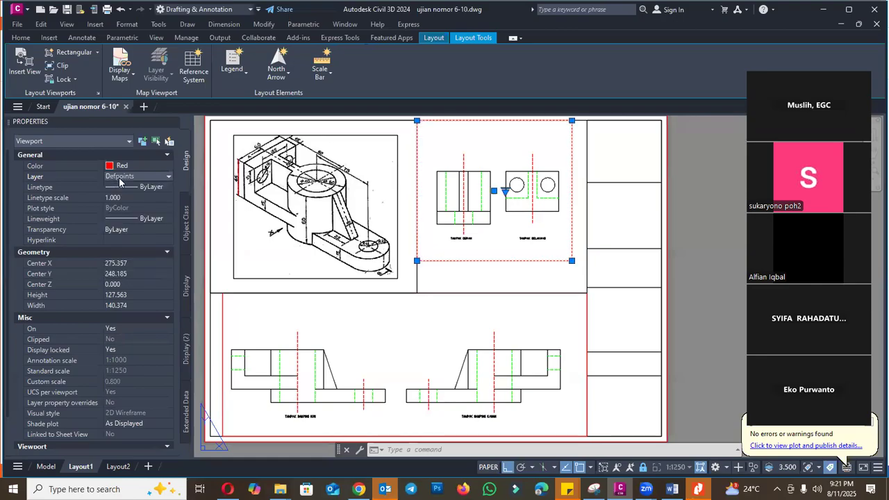
pyautogui.click(172, 123)
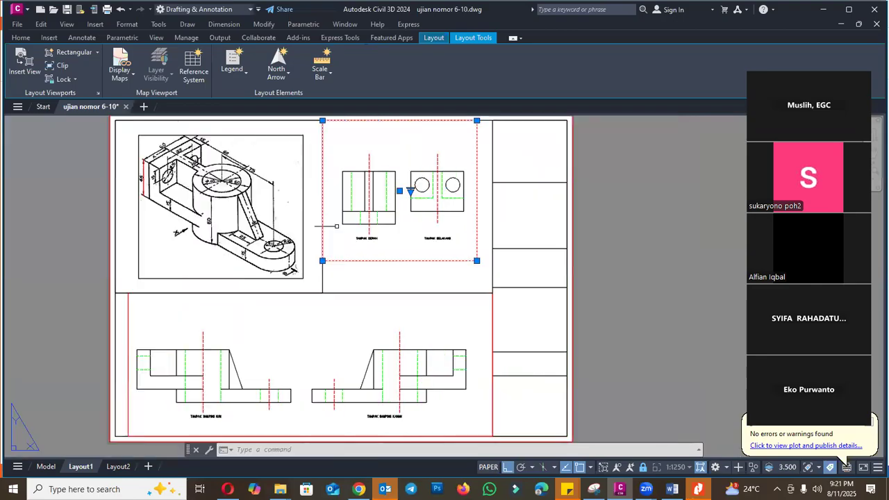
# - Make Defpoints the current layer
pyautogui.press('Escape')
pyautogui.press('Escape')
pyautogui.write('LA')
pyautogui.press('Return')
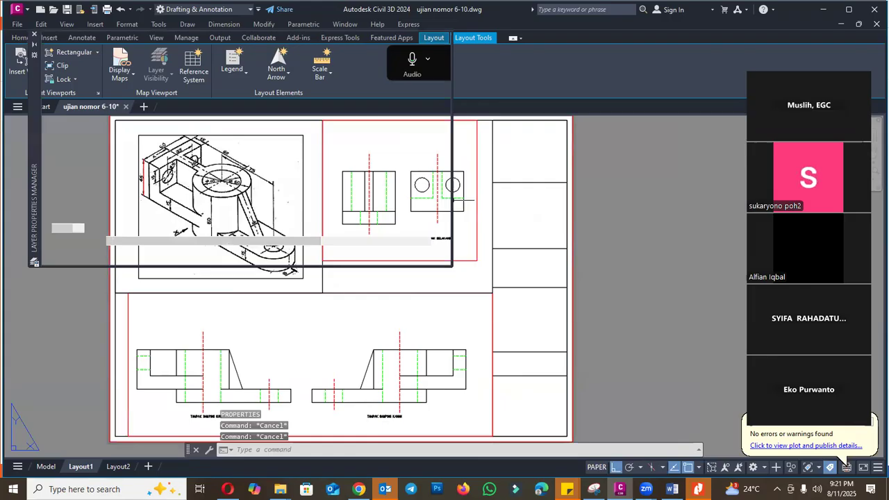
pyautogui.click(128, 150)
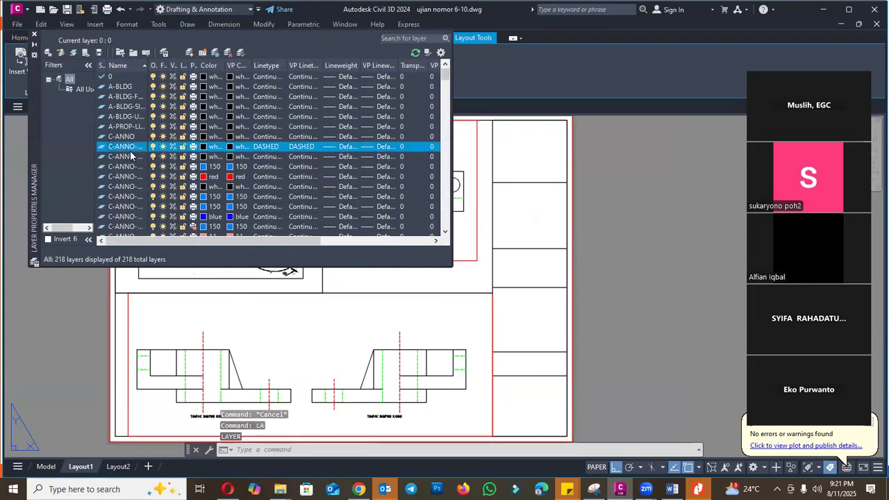
pyautogui.click(131, 160)
pyautogui.press('d')
pyautogui.scroll(-2, 143, 212)
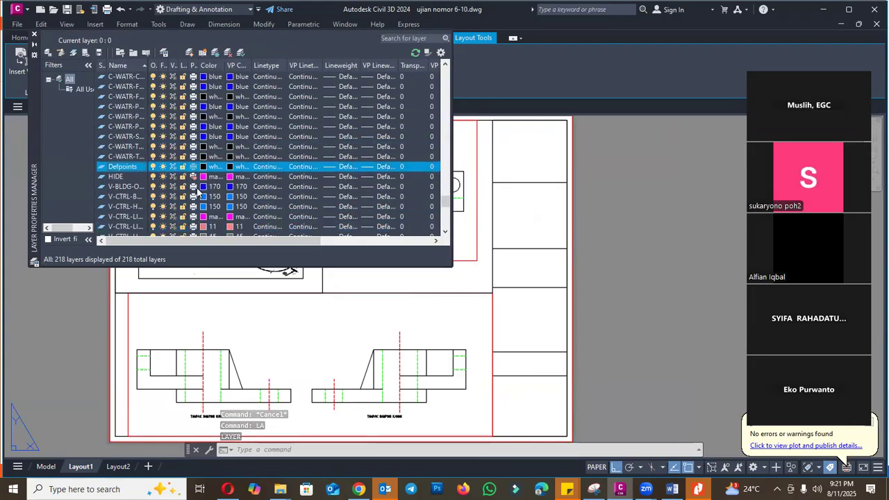
pyautogui.rightClick(127, 164)
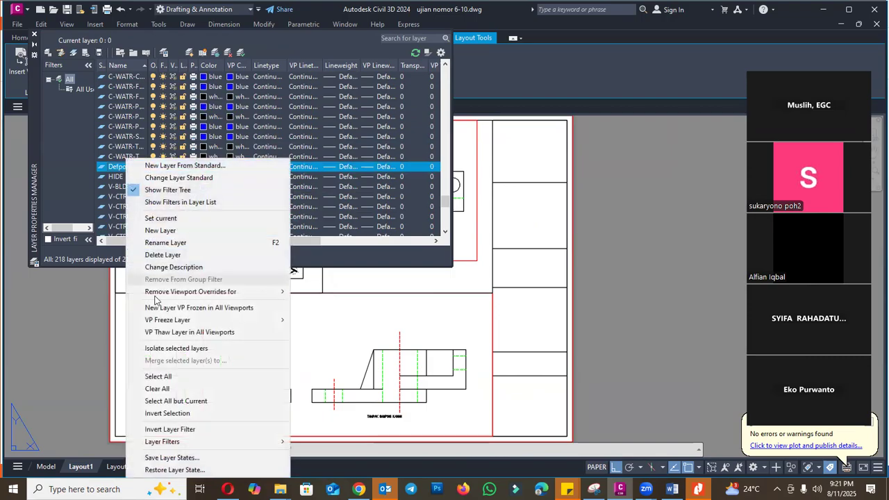
pyautogui.click(160, 219)
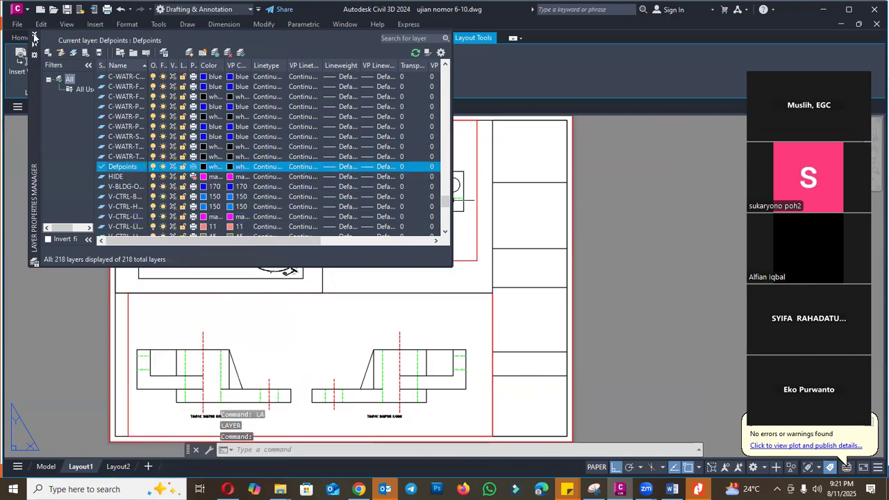
pyautogui.click(34, 37)
# - Draw a short vertical polyline about 23 mm long inside the second cell of the title-block column
pyautogui.write('PL')
pyautogui.press('Return')
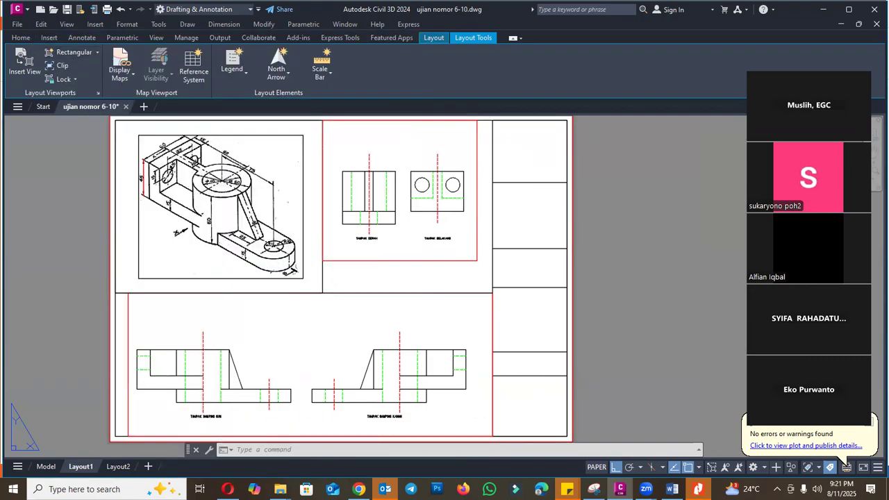
pyautogui.scroll(2, 538, 206)
pyautogui.click(537, 200)
pyautogui.click(512, 242)
pyautogui.press('Escape')
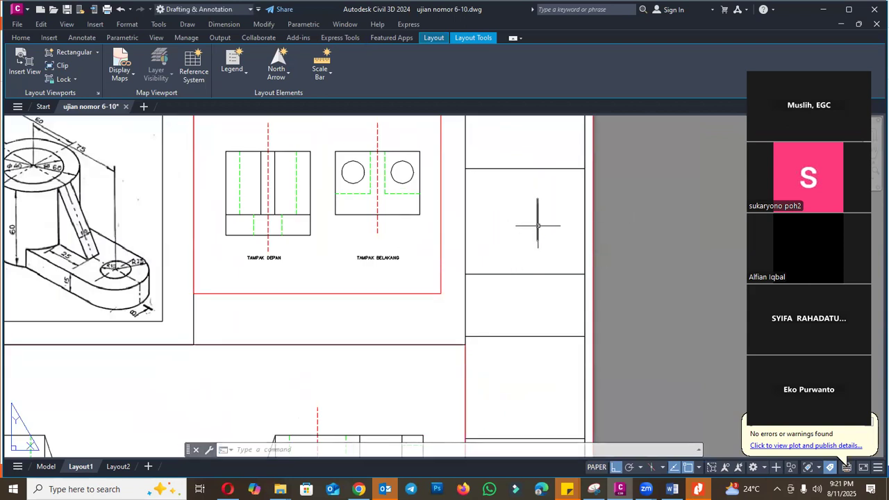
pyautogui.press('Escape')
# - Set the short vertical polyline's color to red in its properties
pyautogui.click(31, 38)
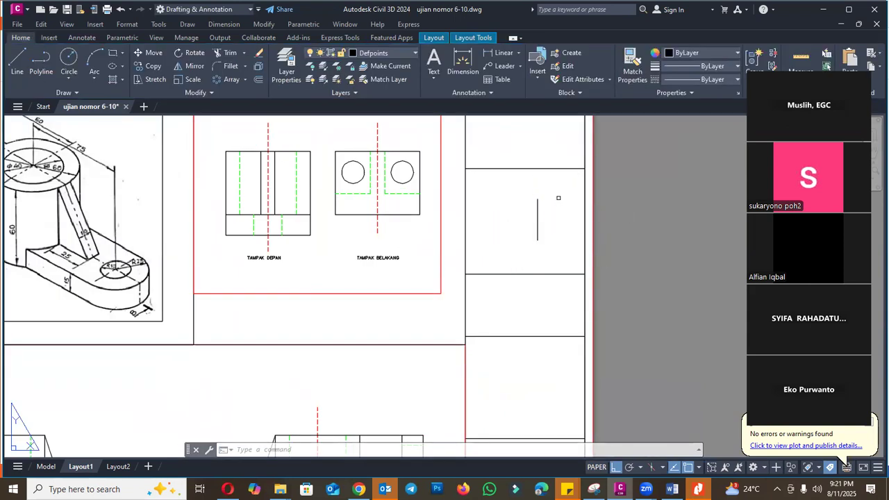
pyautogui.write('CH')
pyautogui.press('Return')
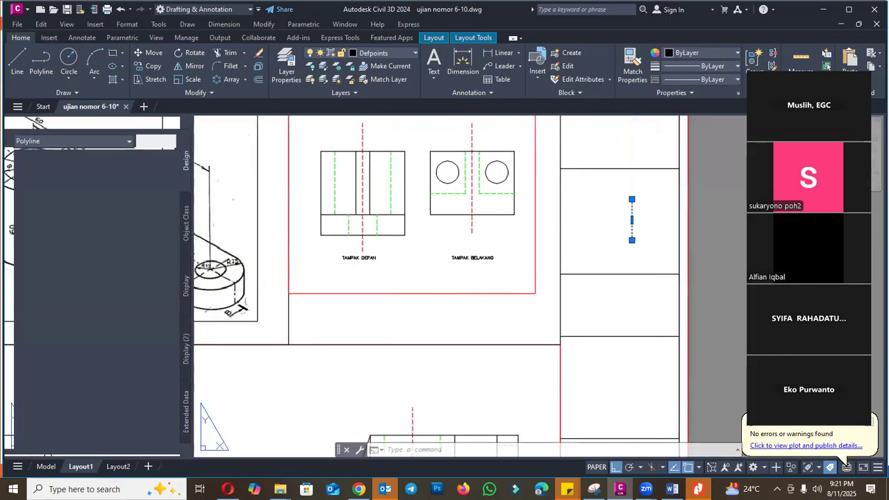
pyautogui.press('Escape')
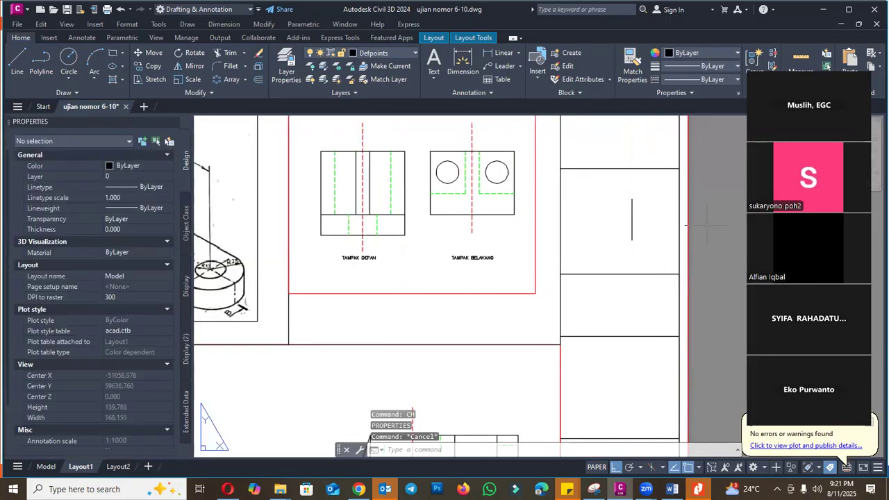
pyautogui.click(631, 219)
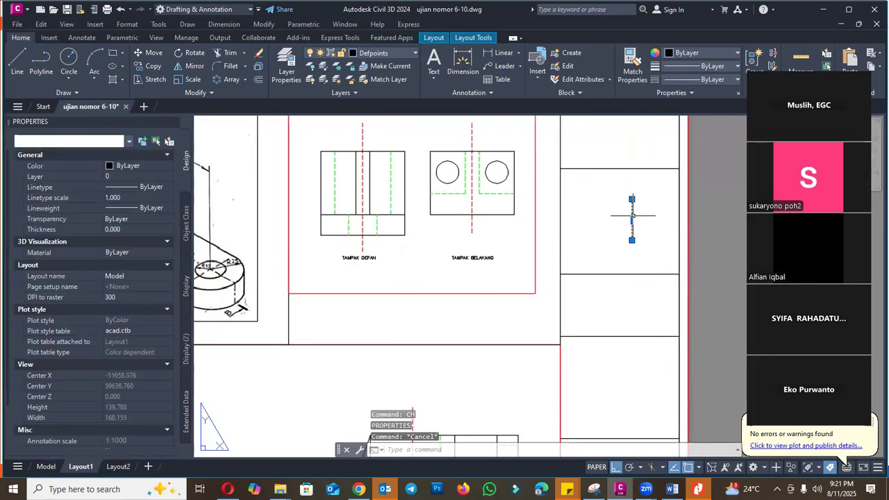
pyautogui.click(140, 165)
pyautogui.click(123, 196)
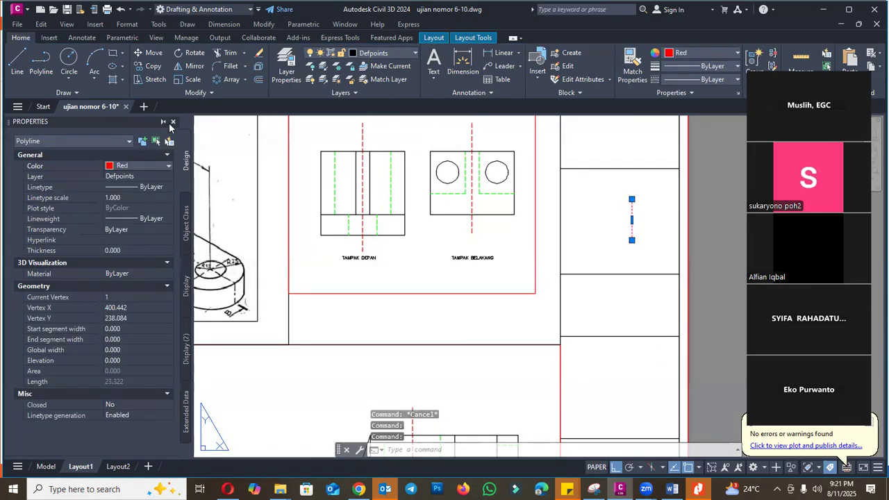
pyautogui.click(173, 122)
pyautogui.press('Escape')
pyautogui.press('Escape')
# - Match the properties of the red Defpoints polyline onto both viewport frames and the outer sheet border
pyautogui.write('ma')
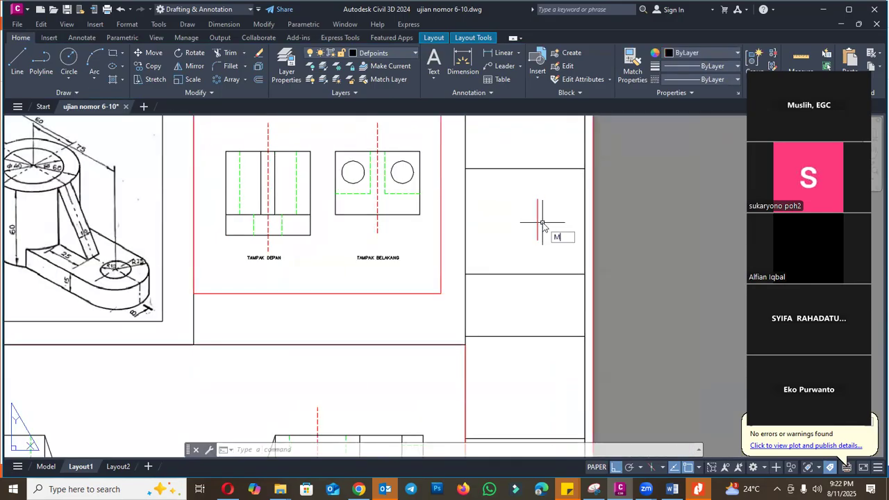
pyautogui.press('space')
pyautogui.click(539, 214)
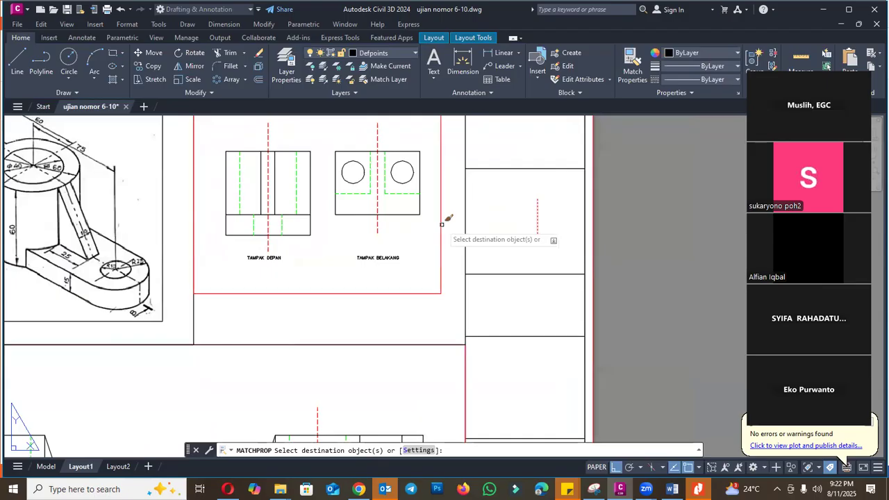
pyautogui.scroll(-5, 448, 320)
pyautogui.scroll(3, 353, 319)
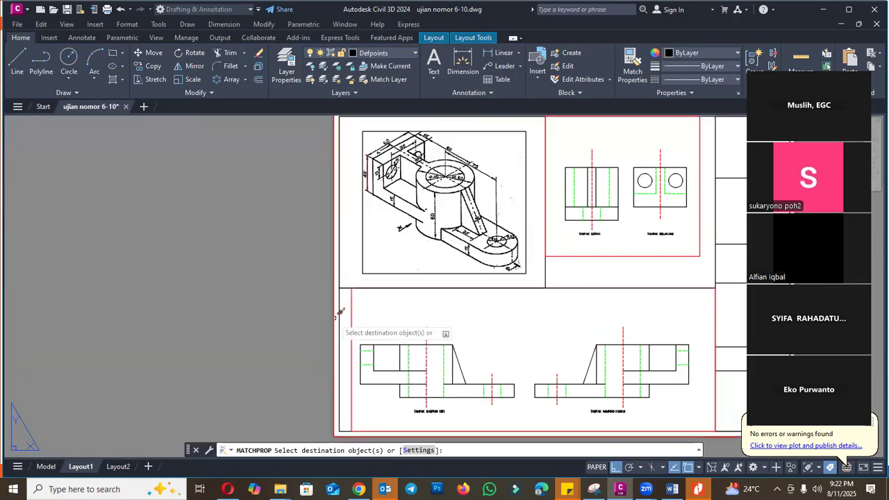
pyautogui.scroll(-4, 340, 319)
pyautogui.press('Escape')
pyautogui.scroll(4, 493, 284)
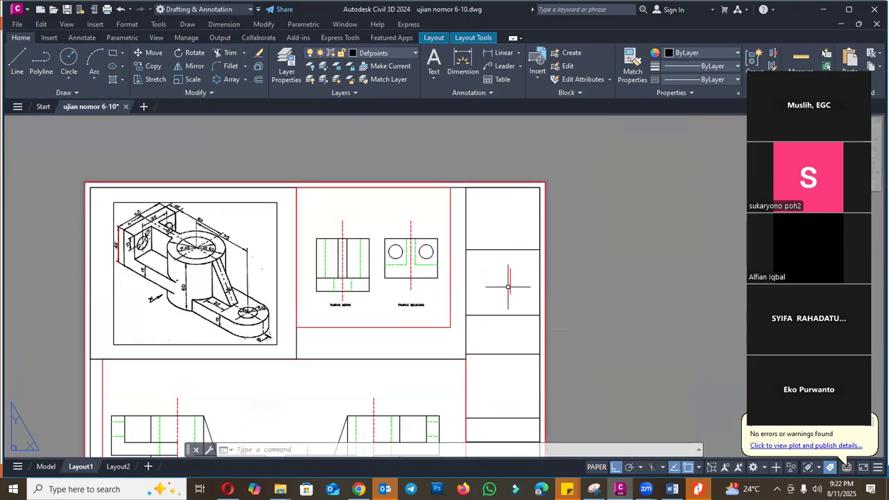
# - Preview the Layout1 plot to check whether the viewport frames and outer border still print
pyautogui.click(107, 9)
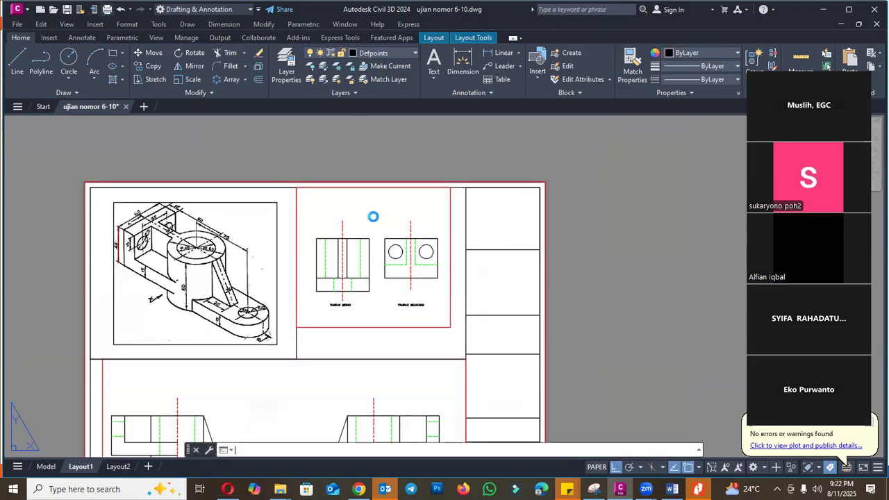
pyautogui.click(260, 379)
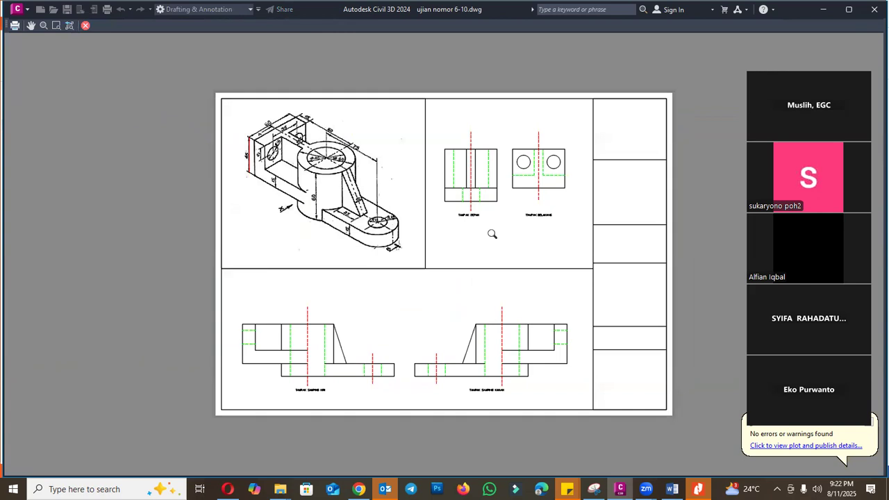
pyautogui.scroll(3, 512, 137)
pyautogui.scroll(-3, 407, 189)
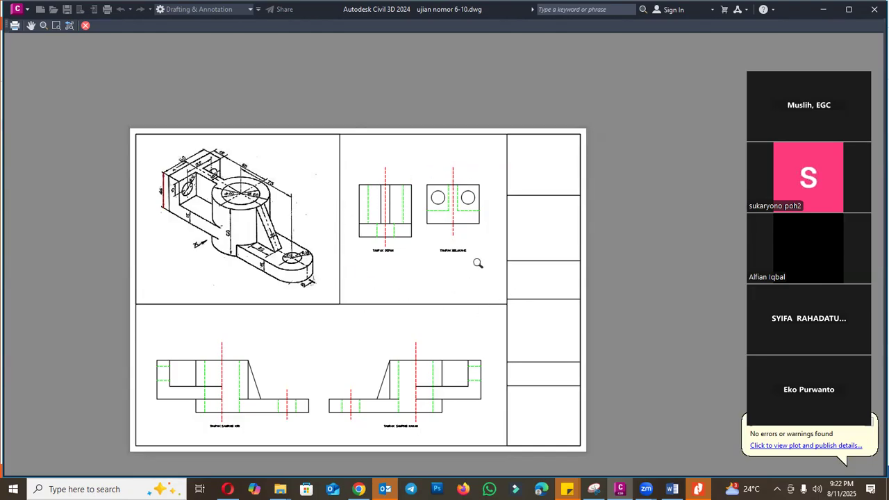
pyautogui.press('Escape')
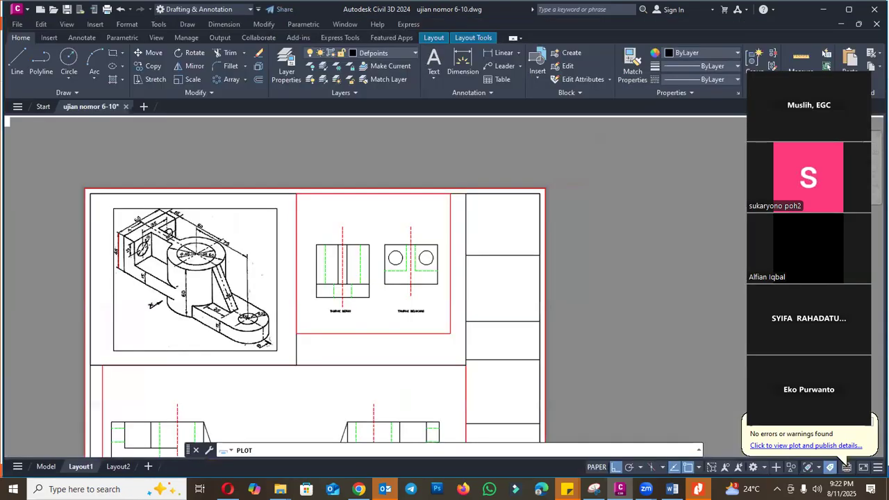
pyautogui.press('Escape')
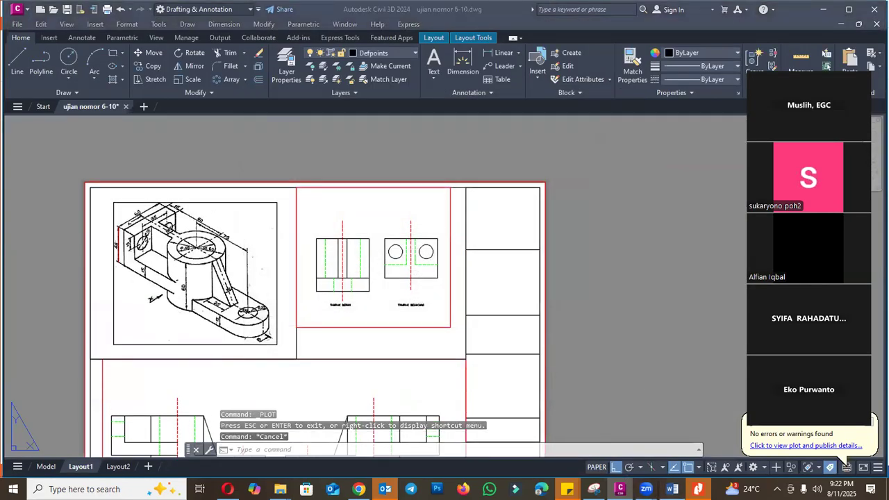
# - Switch to the Word exam sheet, read question 9's requirements for the two A3 sheets, and return to the drawing
pyautogui.hotkey('alt', 'Tab')
pyautogui.moveTo(423, 317); pyautogui.dragTo(200, 318)
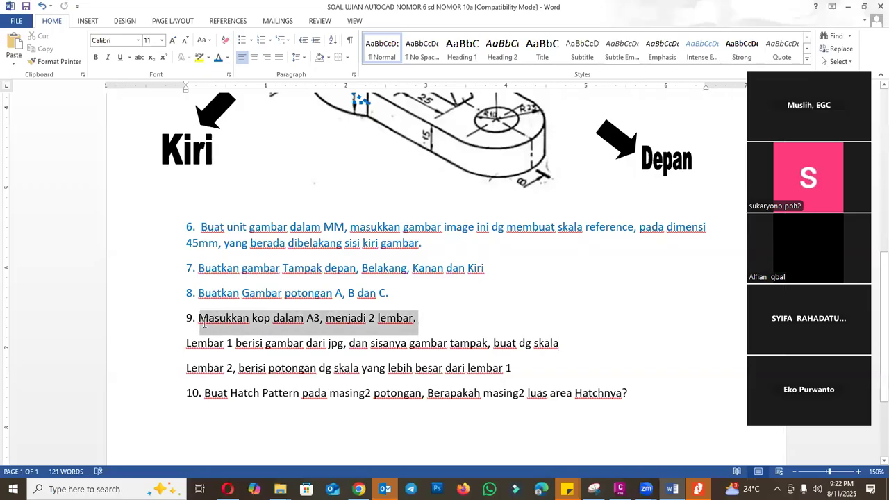
pyautogui.hotkey('alt', 'Tab')
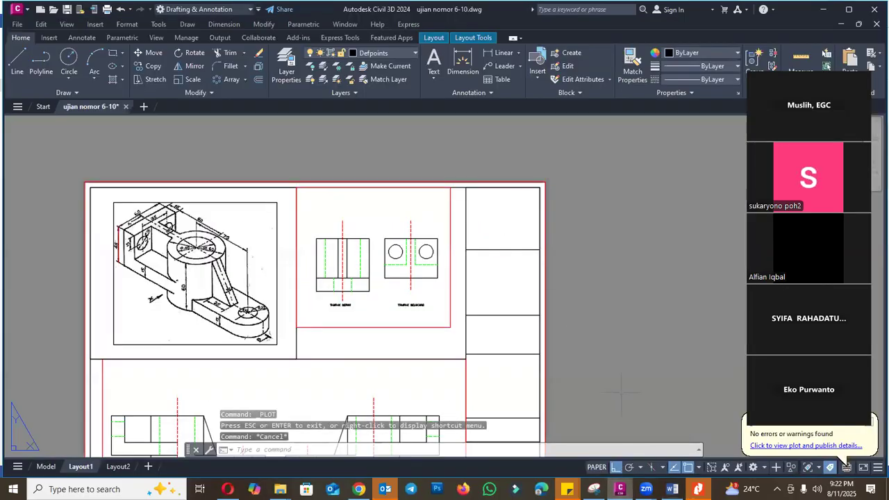
pyautogui.click(672, 489)
pyautogui.moveTo(206, 351); pyautogui.dragTo(543, 347)
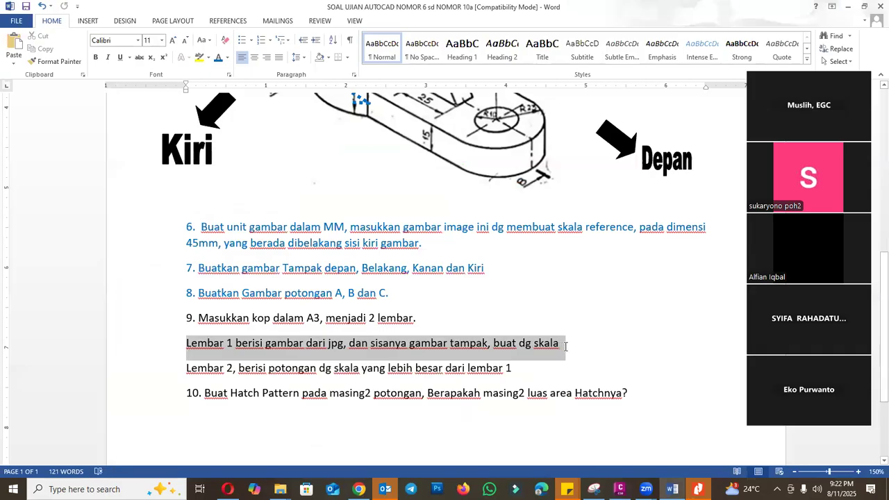
pyautogui.moveTo(520, 368); pyautogui.dragTo(271, 374)
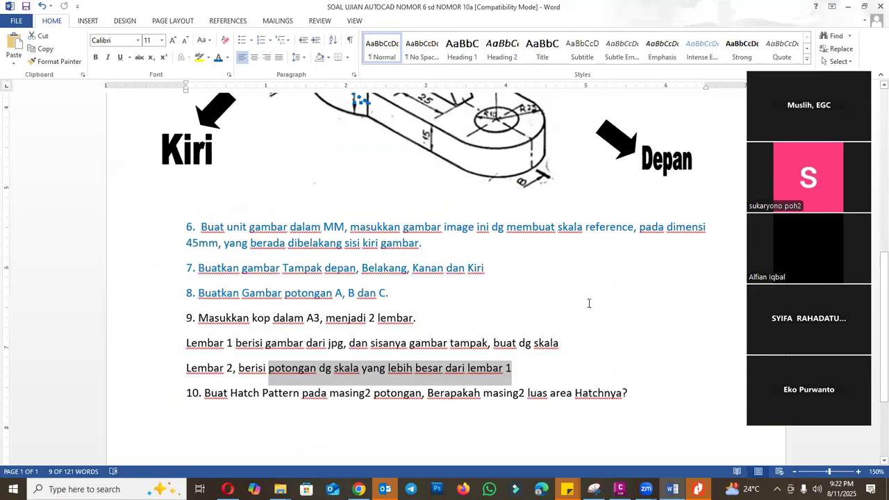
pyautogui.click(621, 489)
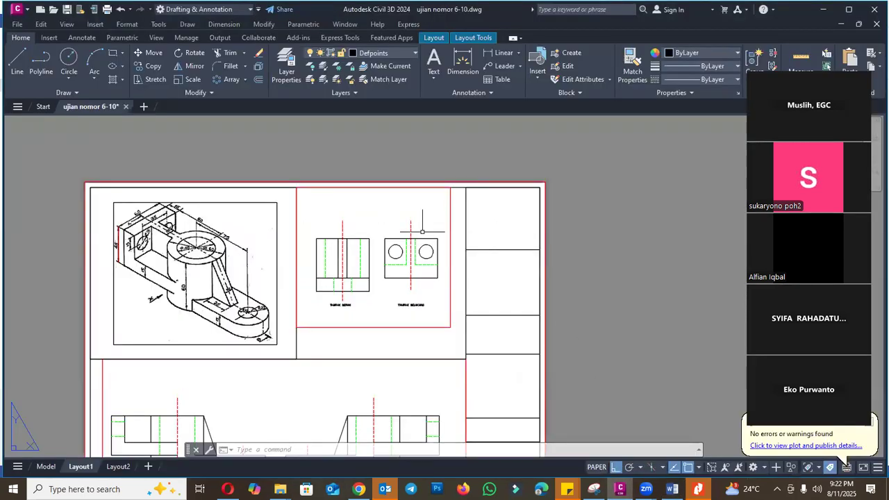
# - Delete the existing Layout2 sheet from the drawing and confirm its permanent removal
pyautogui.scroll(-2, 405, 204)
pyautogui.click(122, 467)
pyautogui.rightClick(122, 469)
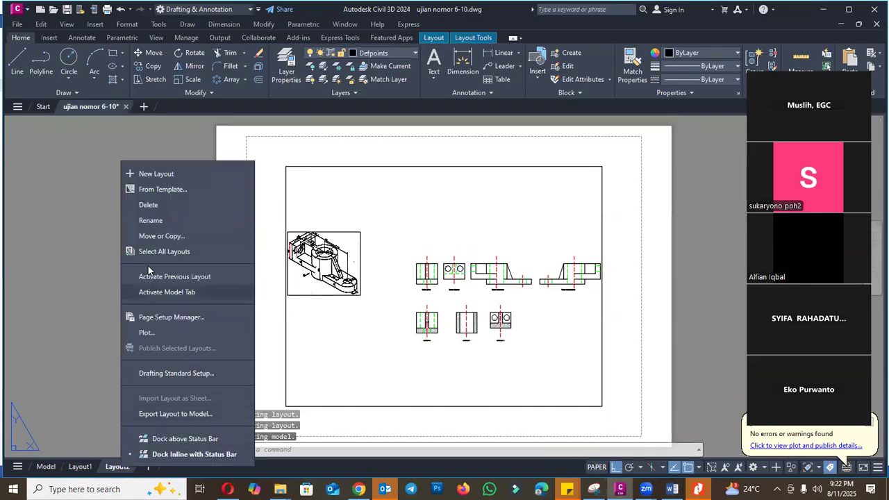
pyautogui.click(473, 257)
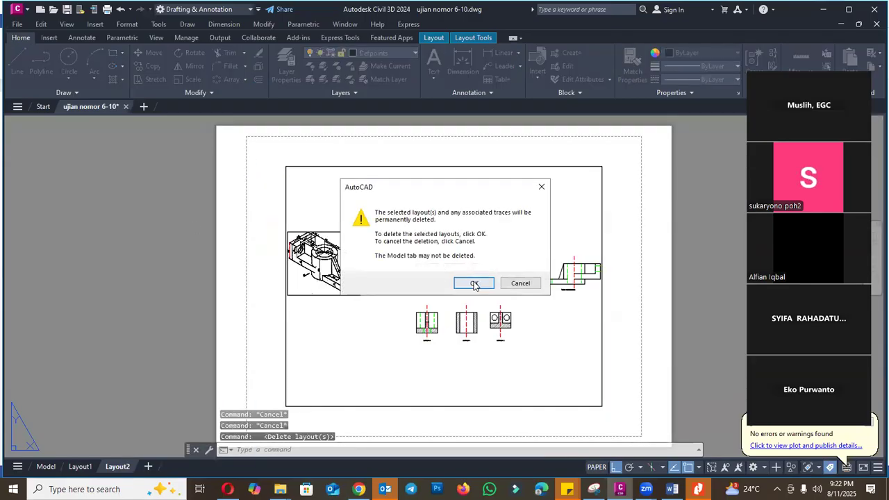
pyautogui.click(473, 282)
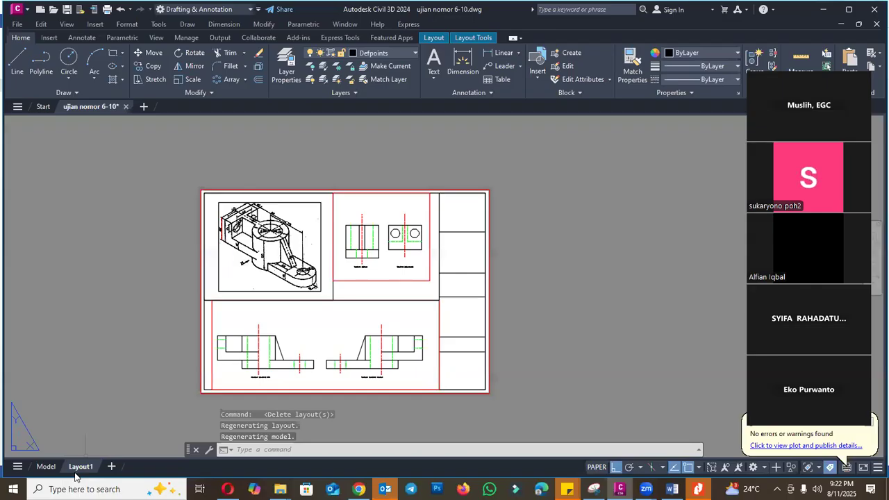
# - Create a copy of the Layout1 sheet and place it at the end of the layouts
pyautogui.rightClick(78, 466)
pyautogui.click(124, 239)
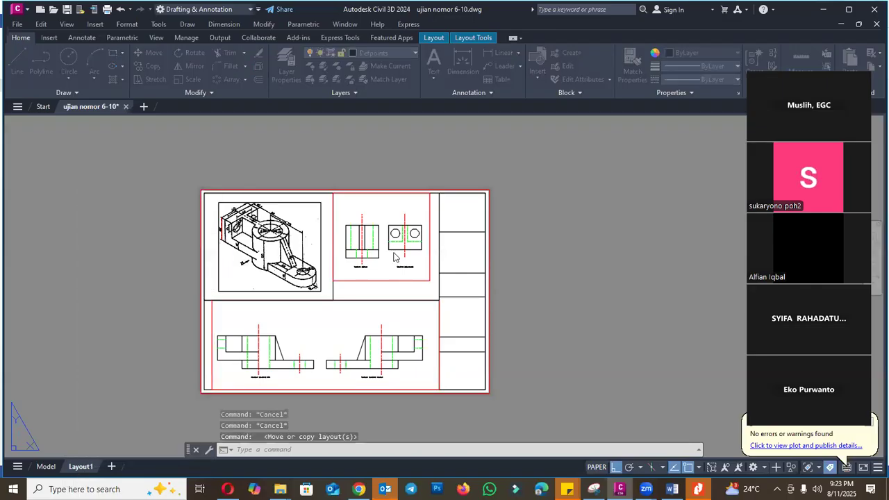
pyautogui.click(382, 242)
pyautogui.click(356, 292)
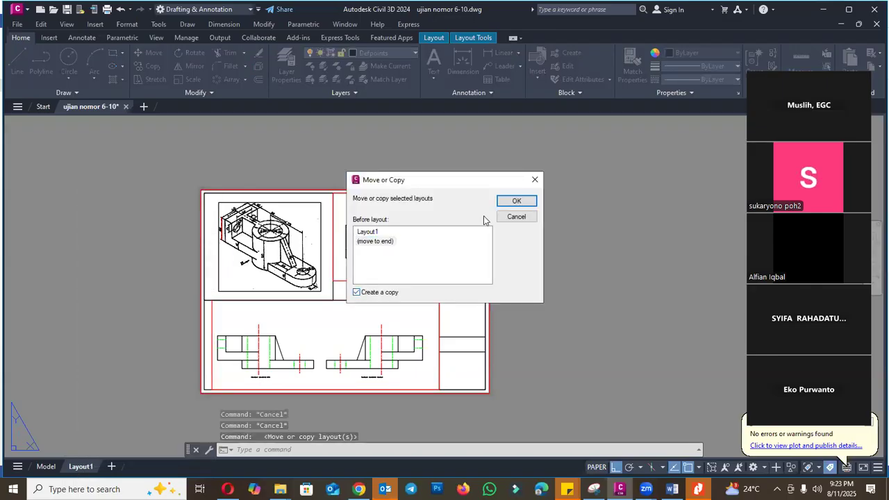
pyautogui.click(511, 203)
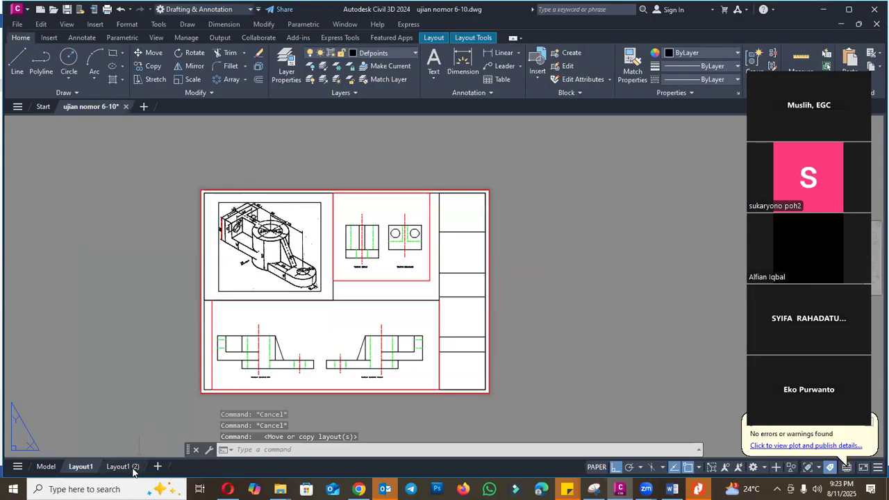
# - Rename the copied layout as Layout2
pyautogui.click(123, 467)
pyautogui.press('BackSpace')
pyautogui.press('BackSpace')
pyautogui.press('BackSpace')
pyautogui.press('BackSpace')
pyautogui.press('BackSpace')
pyautogui.write('2')
pyautogui.press('Return')
# - Erase the isometric picture viewport and the front and rear view viewport from the upper half of Layout2
pyautogui.click(510, 258)
pyautogui.press('Escape')
pyautogui.press('Escape')
pyautogui.scroll(2, 344, 287)
pyautogui.click(351, 282)
pyautogui.click(324, 263)
pyautogui.write('e')
pyautogui.press('Return')
# - Erase the horizontal divider line above the remaining viewport on Layout2
pyautogui.click(328, 308)
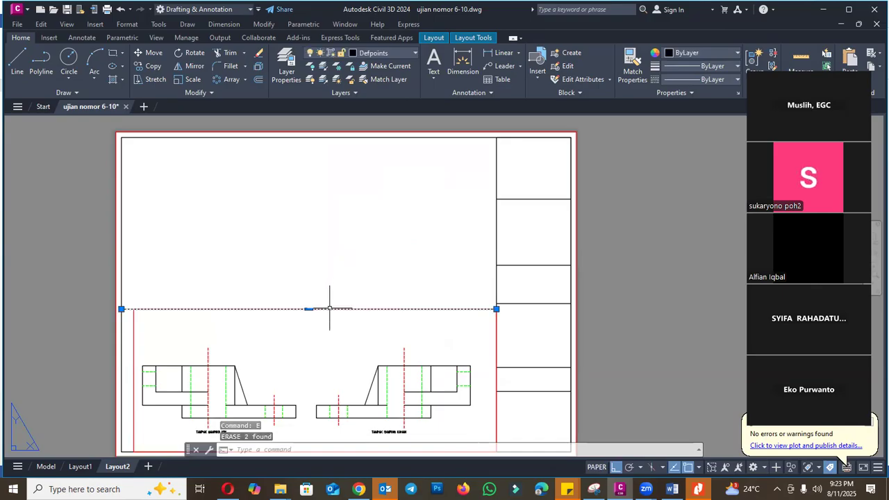
pyautogui.click(121, 309)
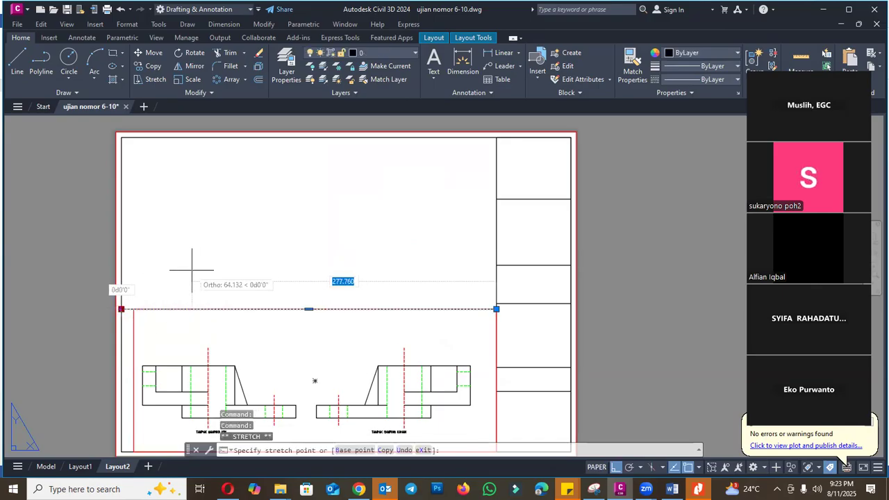
pyautogui.press('Escape')
pyautogui.write('e')
pyautogui.press('Return')
# - Stretch the remaining viewport's upper edge upward to cover most of the empty drawing area
pyautogui.click(135, 317)
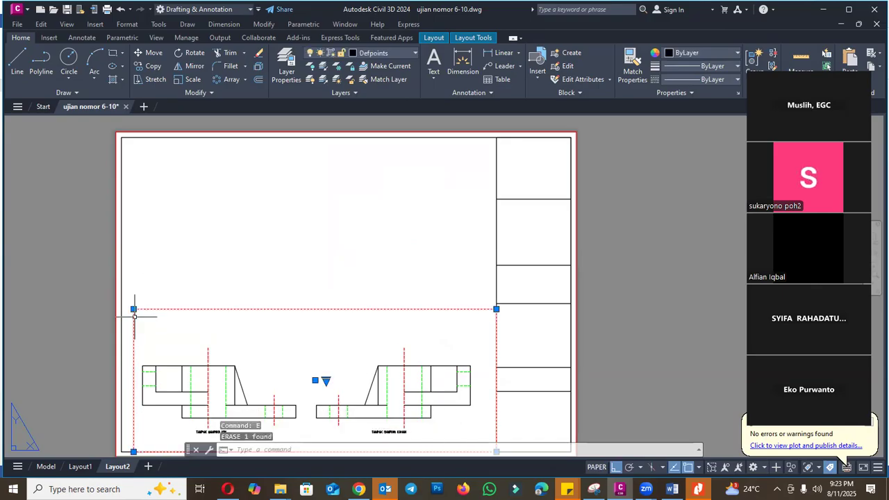
pyautogui.click(133, 309)
pyautogui.click(154, 171)
pyautogui.scroll(-2, 366, 236)
pyautogui.press('Escape')
# - Activate the enlarged viewport, unlock it, and frame its view on the Potongan A and Potongan B sections
pyautogui.doubleClick(382, 265)
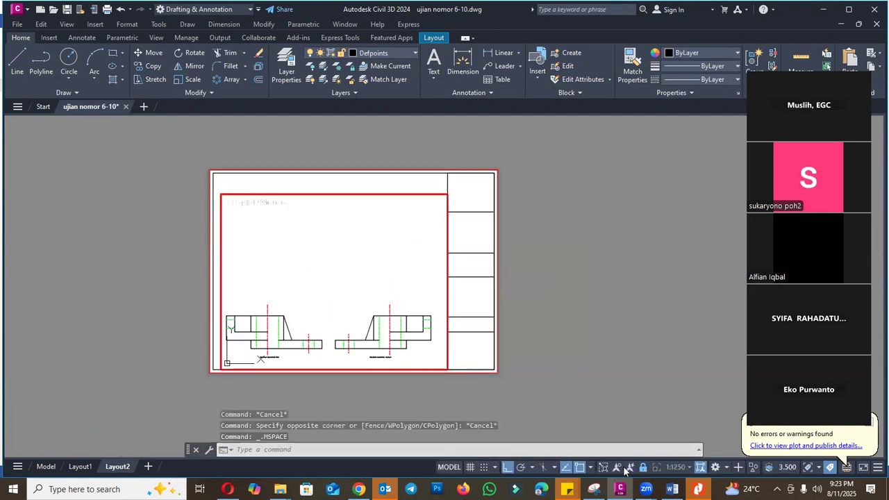
pyautogui.scroll(-2, 234, 281)
pyautogui.scroll(3, 309, 330)
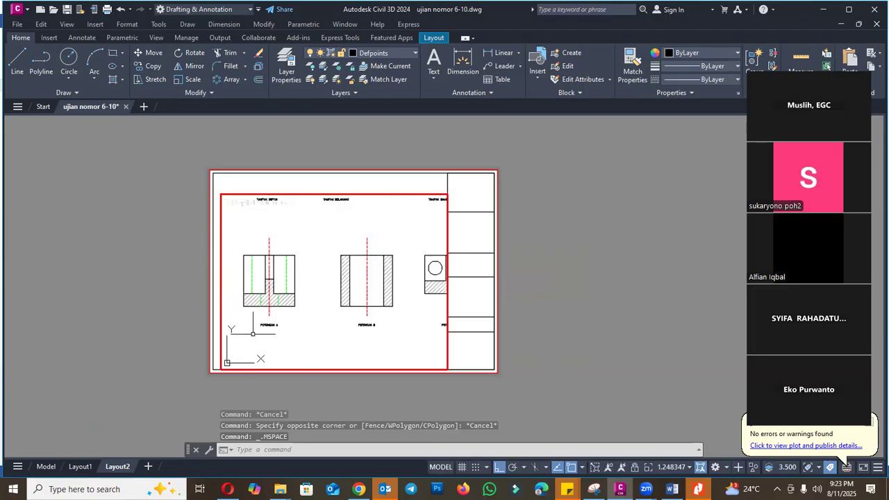
pyautogui.scroll(2, 253, 333)
# - Try viewport scales of 1:2000, 1:1000, 1:500 and 1:750 for the section views
pyautogui.click(671, 467)
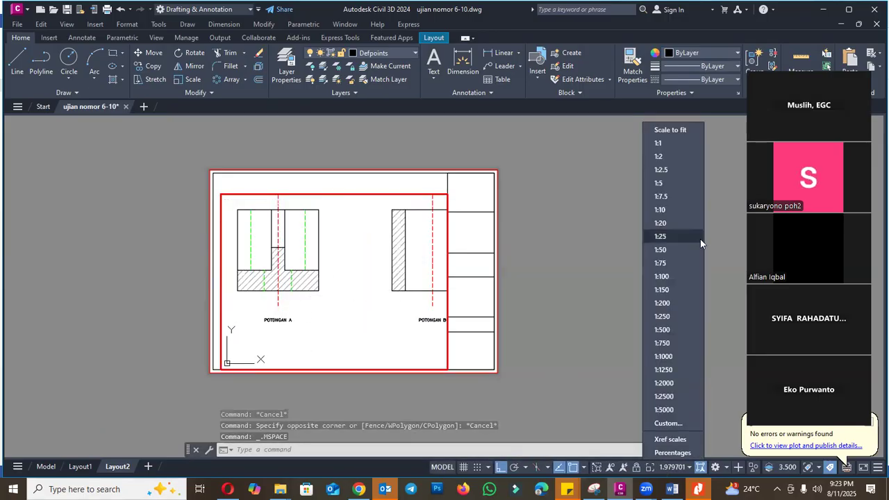
pyautogui.click(664, 383)
pyautogui.click(675, 465)
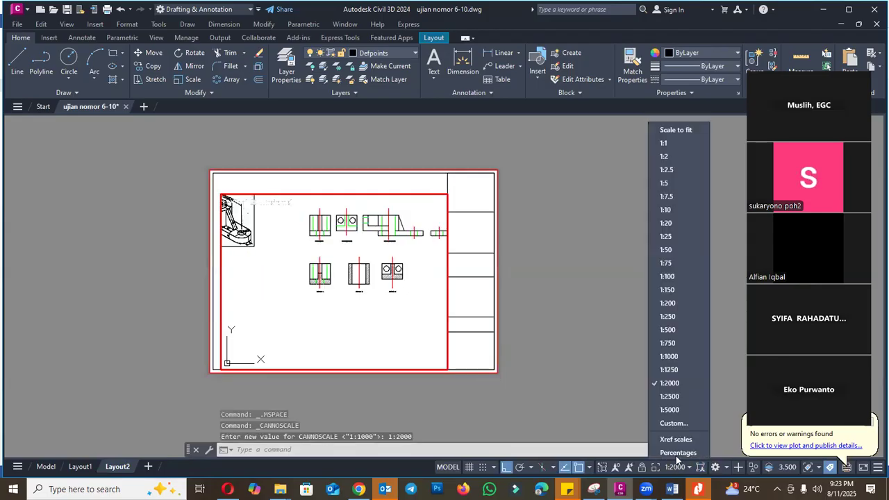
pyautogui.click(669, 356)
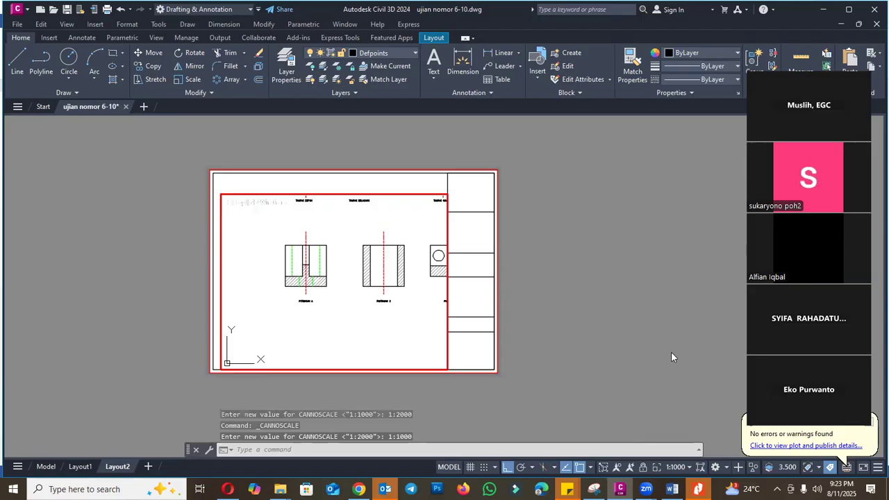
pyautogui.click(676, 466)
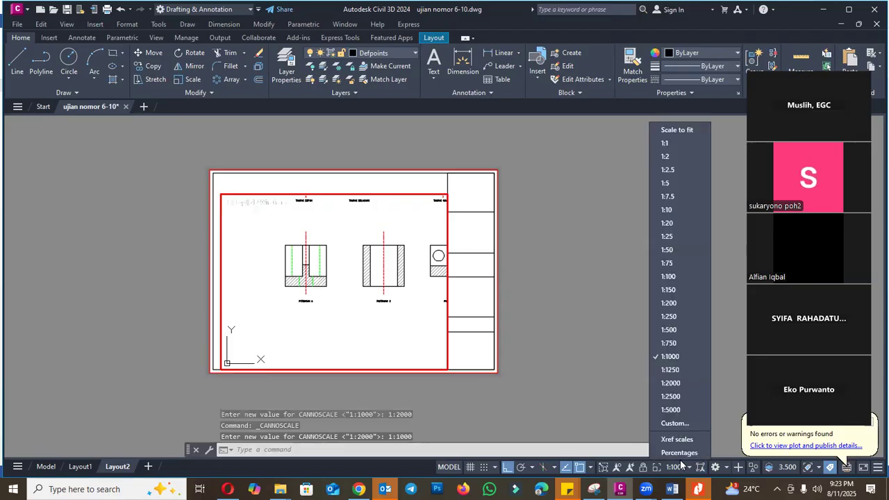
pyautogui.click(676, 330)
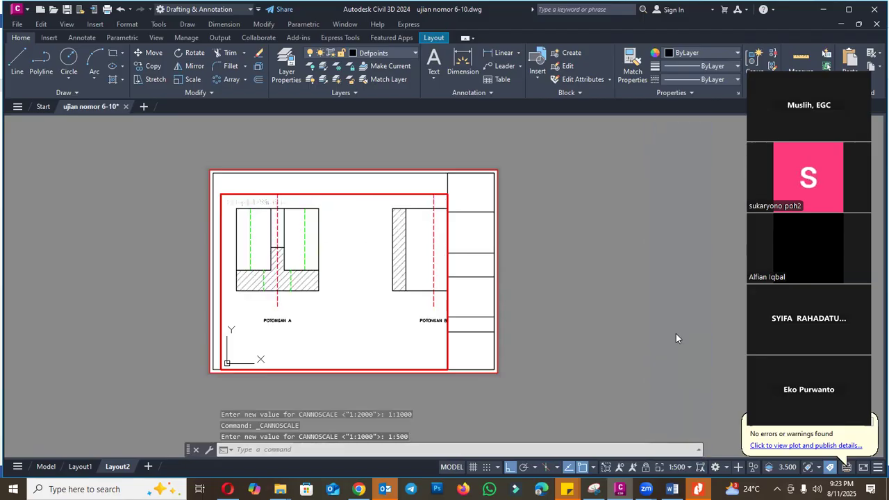
pyautogui.click(678, 467)
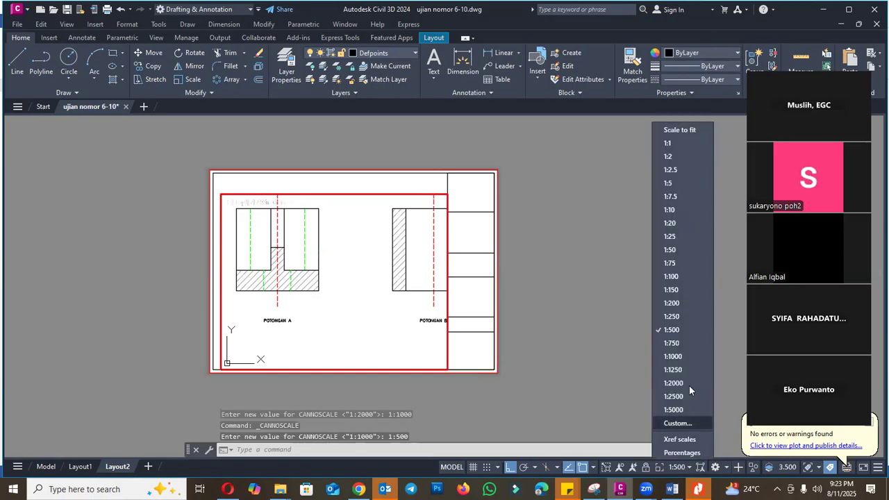
pyautogui.click(677, 343)
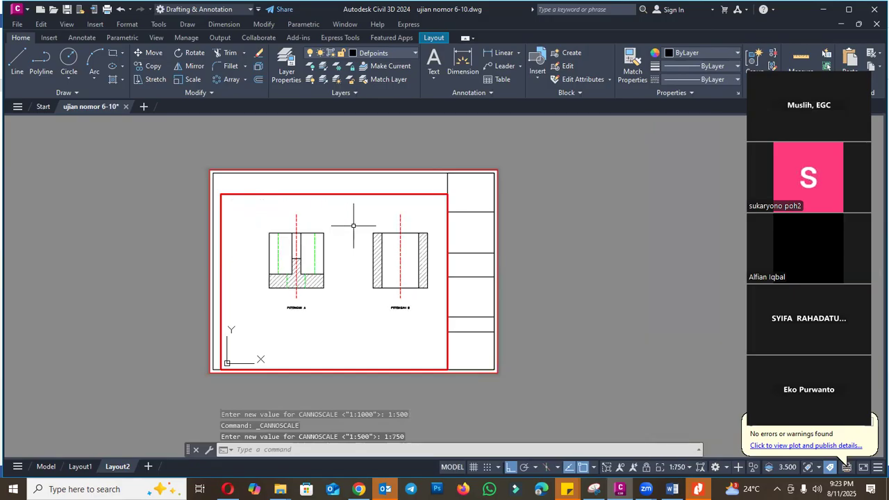
# - Return to paper space and stretch the viewport's upper-left corner up to the top line of the inner sheet frame
pyautogui.doubleClick(561, 244)
pyautogui.press('Escape')
pyautogui.click(260, 191)
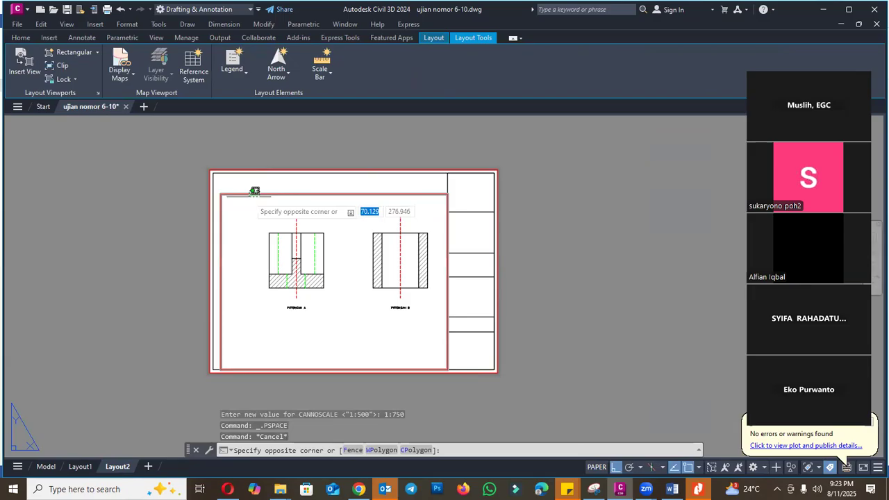
pyautogui.click(239, 197)
pyautogui.click(220, 194)
pyautogui.scroll(6, 222, 192)
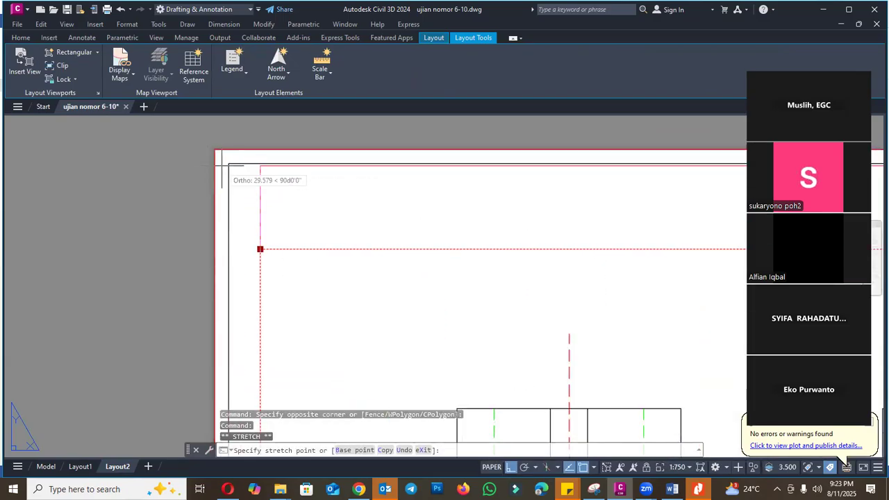
pyautogui.click(239, 163)
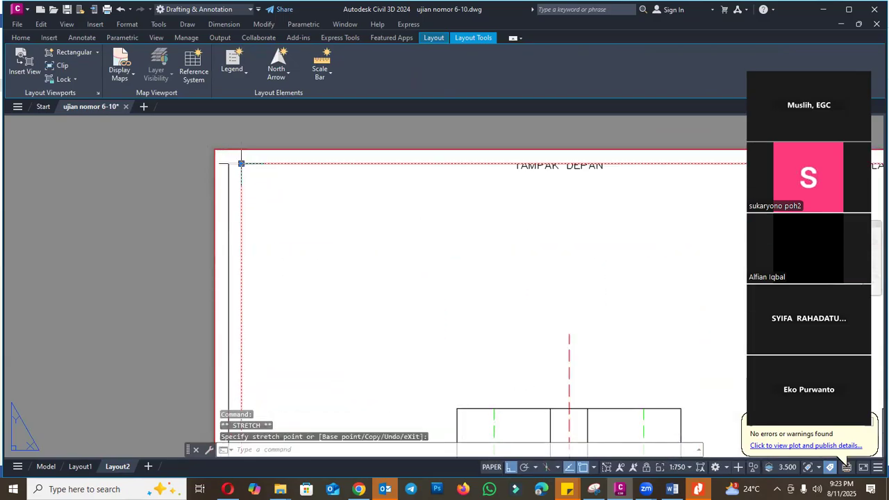
pyautogui.scroll(-6, 403, 238)
pyautogui.scroll(2, 403, 238)
pyautogui.press('Escape')
# - Reposition the section views inside the viewport and set its scale to 1:500
pyautogui.doubleClick(455, 251)
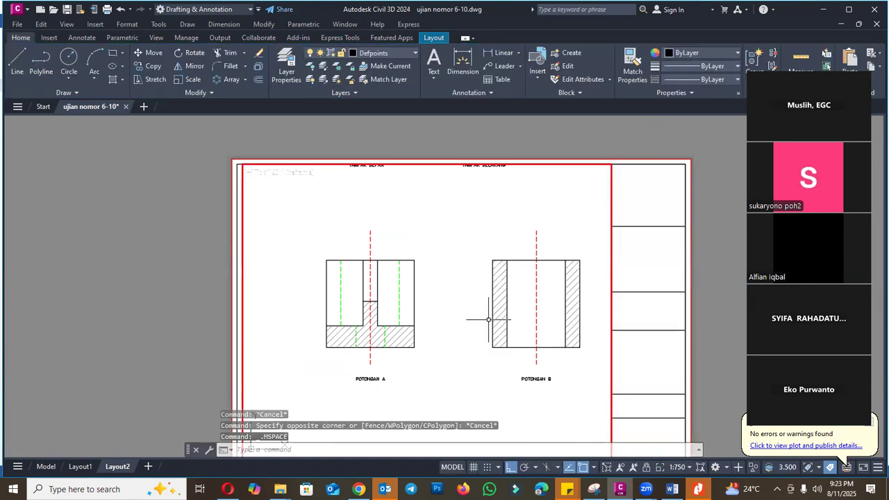
pyautogui.press('Return')
pyautogui.moveTo(458, 328); pyautogui.dragTo(431, 266)
pyautogui.press('Escape')
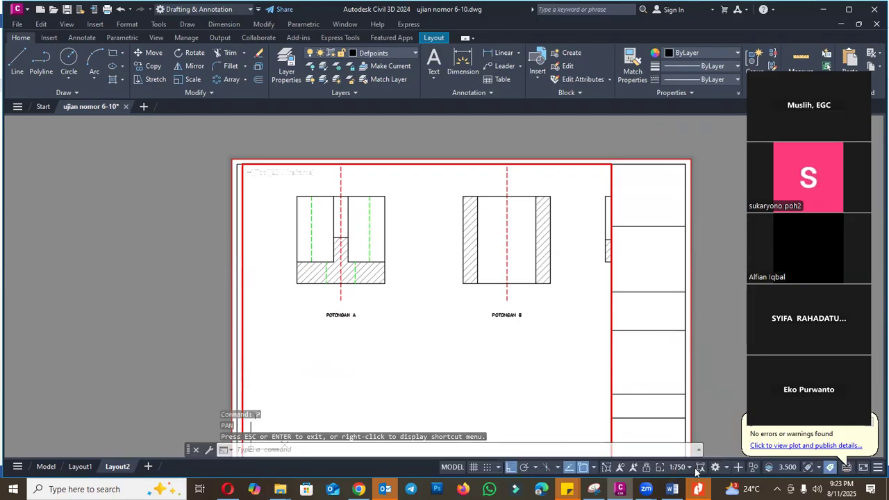
pyautogui.click(690, 468)
pyautogui.click(683, 332)
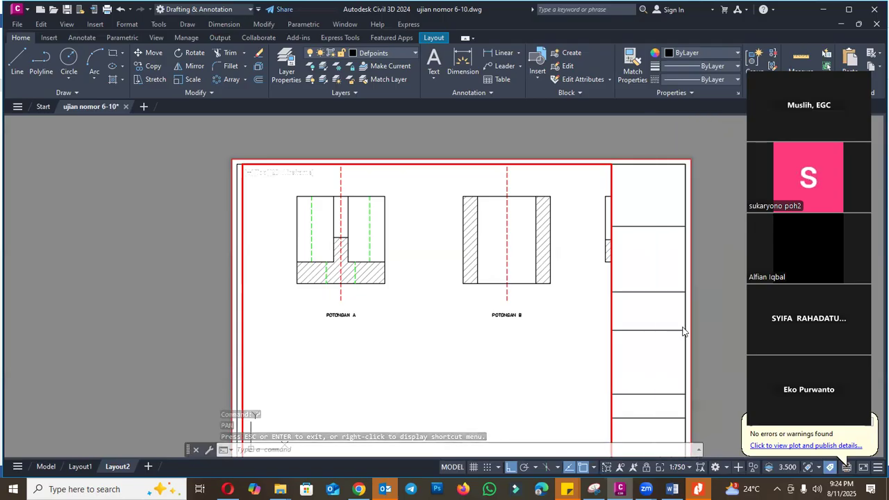
pyautogui.moveTo(437, 279)
pyautogui.mouseDown(button='middle')
pyautogui.moveTo(472, 354)
pyautogui.moveTo(466, 327)
pyautogui.mouseUp(button='middle')
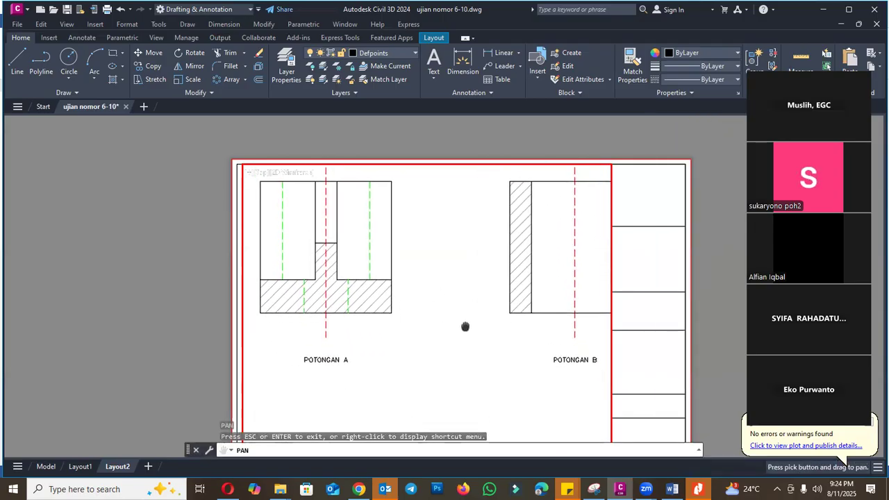
pyautogui.press('Escape')
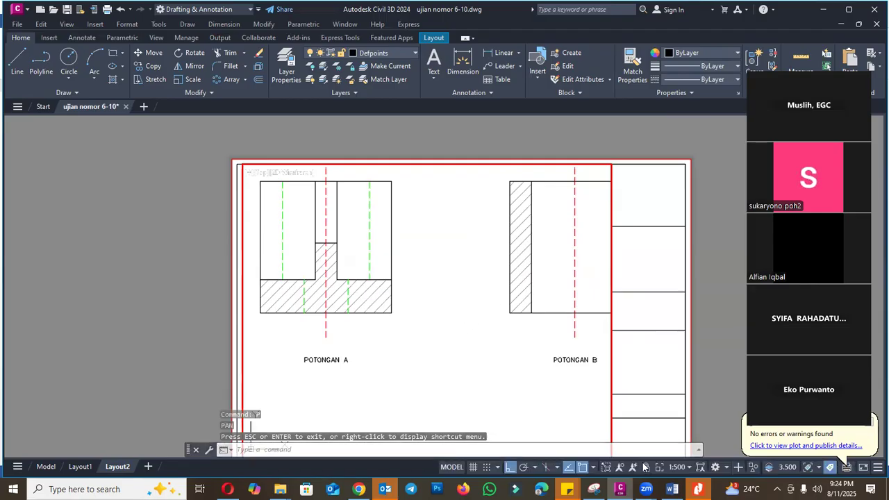
# - Lock the section viewport's view and return to paper space
pyautogui.click(645, 467)
pyautogui.scroll(-2, 506, 252)
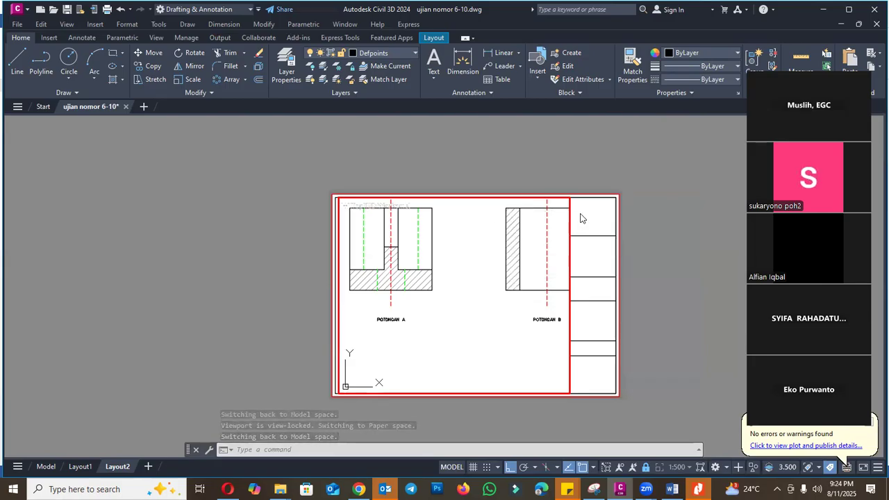
pyautogui.scroll(2, 497, 214)
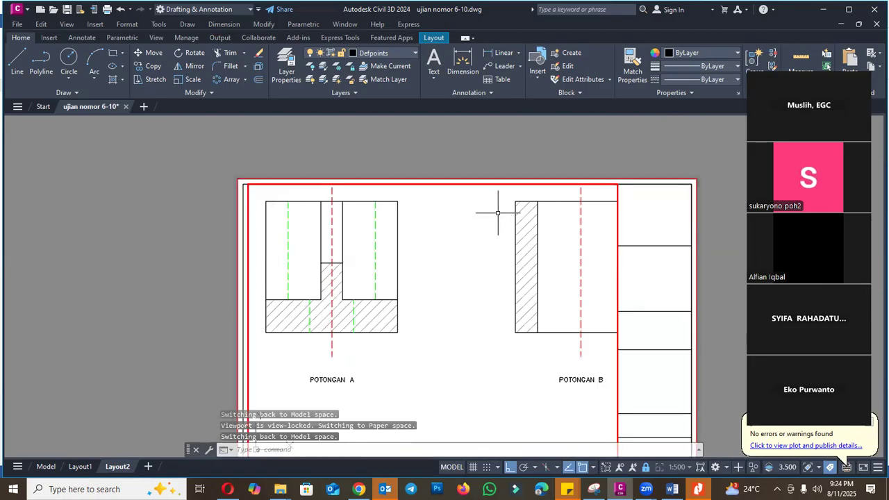
pyautogui.scroll(-4, 478, 239)
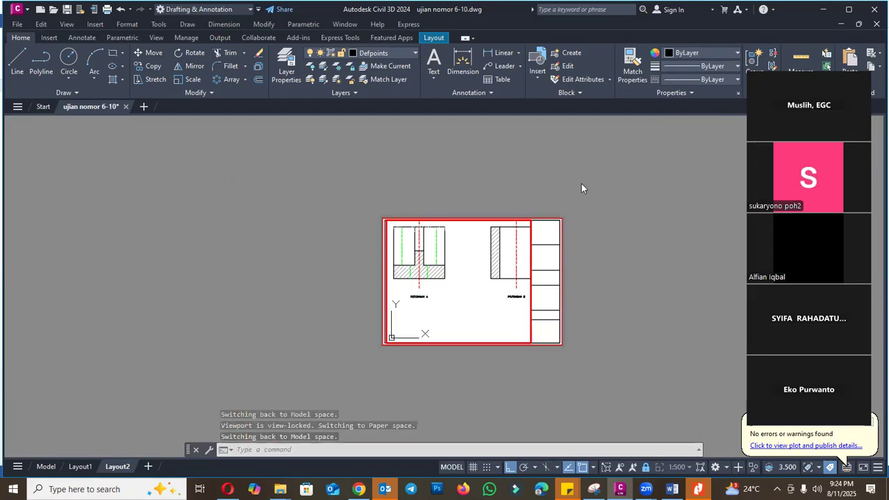
pyautogui.doubleClick(562, 197)
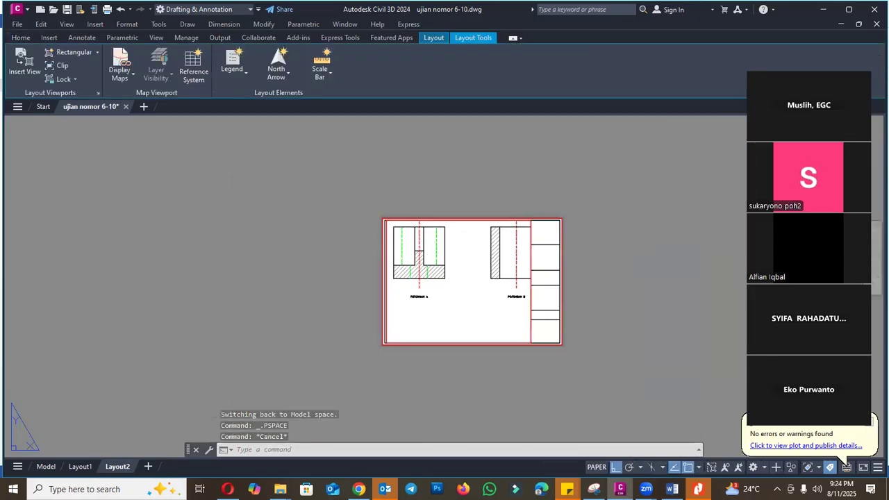
# - Examine the arrangement of the three Potongan section views in model space and return to Layout2
pyautogui.click(46, 466)
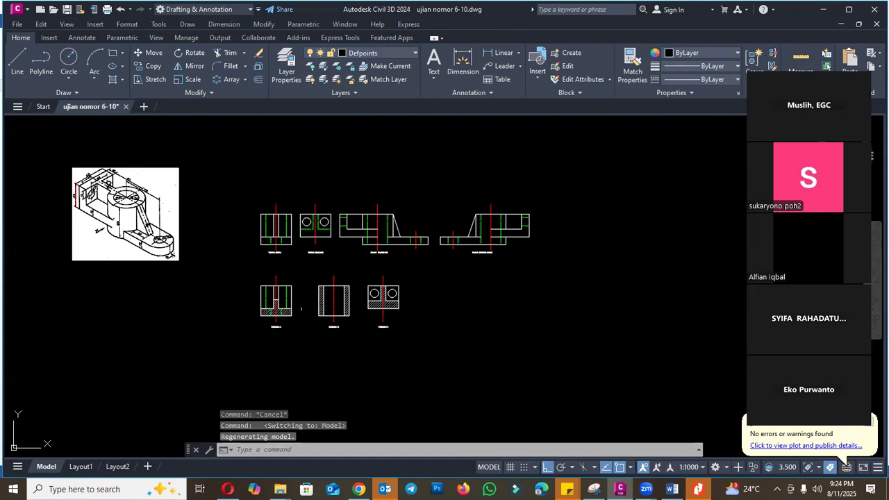
pyautogui.scroll(2, 303, 304)
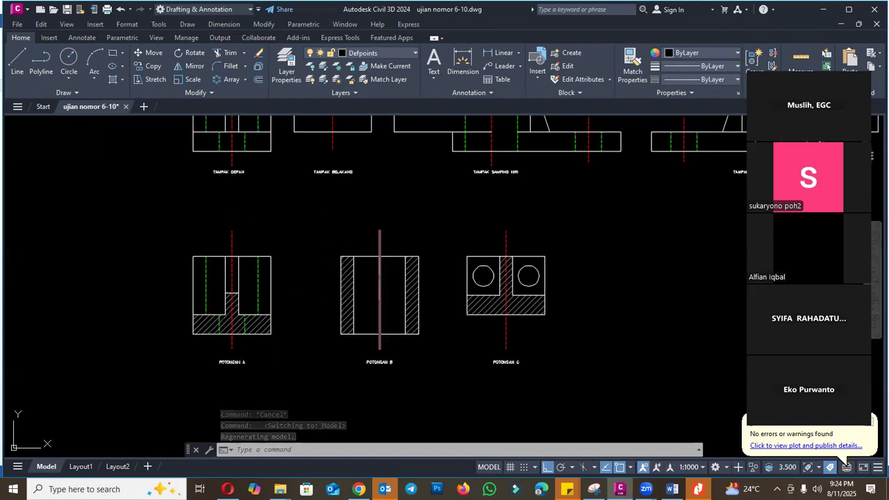
pyautogui.click(116, 467)
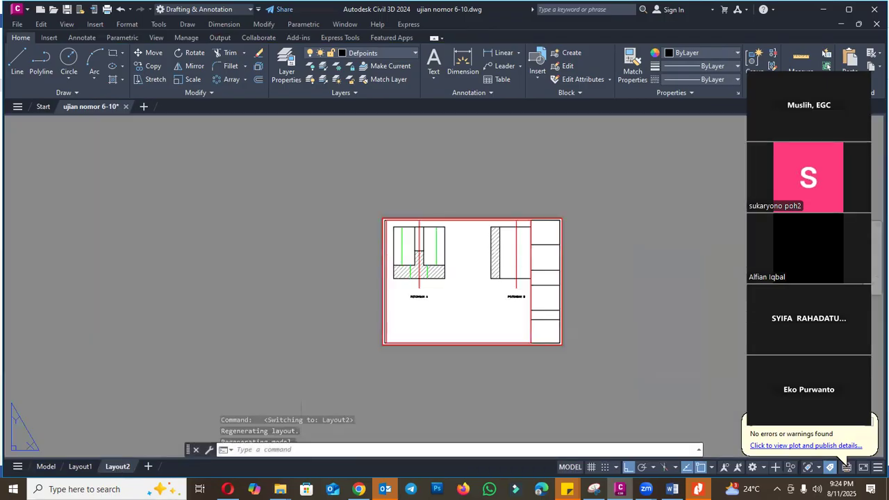
# - Narrow the section viewport by stretching its title-block-side edge inward until it frames only Potongan A
pyautogui.click(531, 283)
pyautogui.scroll(2, 531, 326)
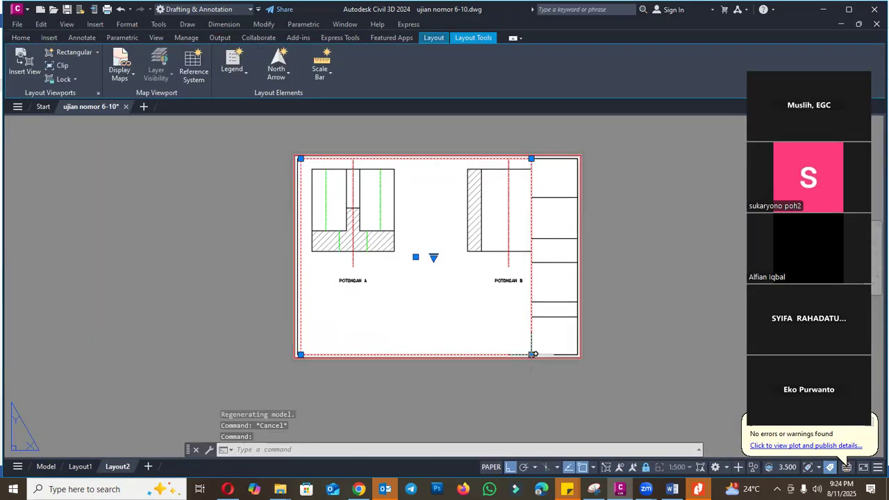
pyautogui.click(531, 354)
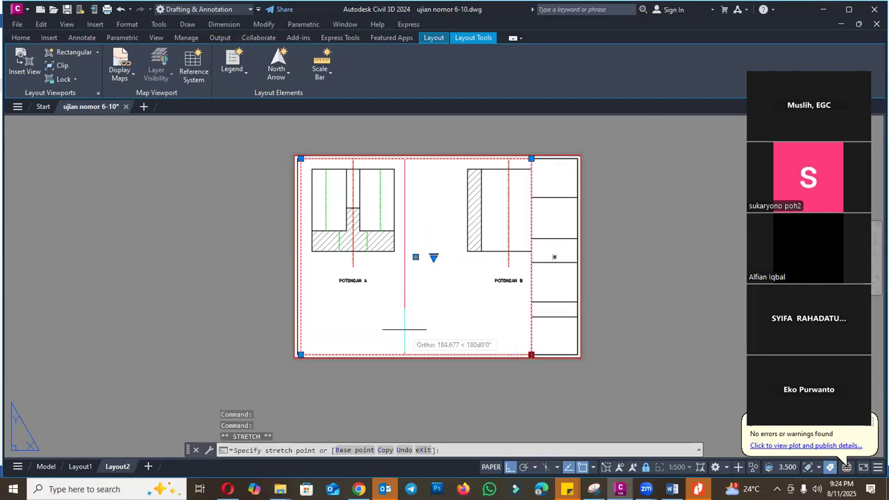
pyautogui.click(405, 328)
pyautogui.press('Escape')
# - Copy the Potongan A viewport alongside itself, from its upper-left corner to its upper-right corner
pyautogui.write('CO')
pyautogui.press('Return')
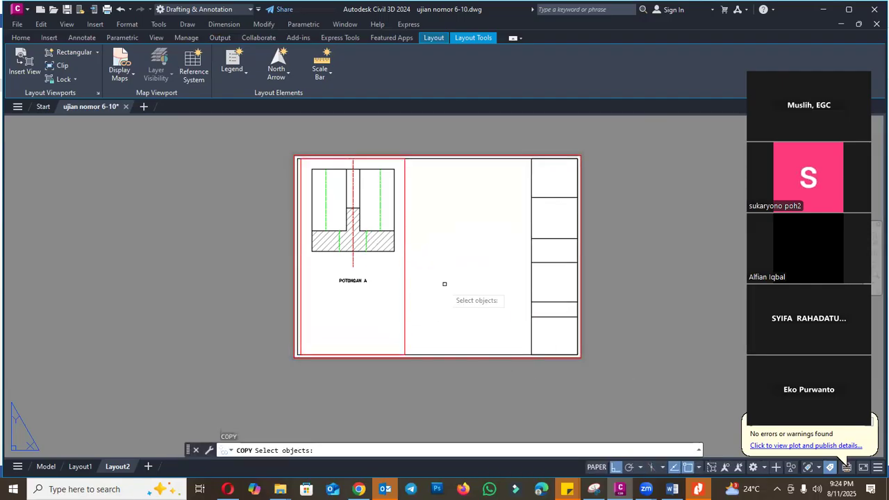
pyautogui.click(445, 286)
pyautogui.click(393, 279)
pyautogui.scroll(2, 326, 161)
pyautogui.press('Return')
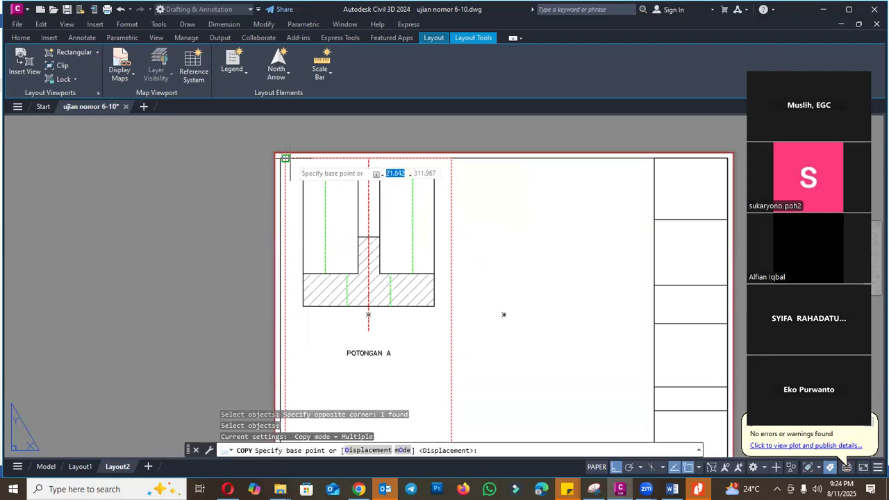
pyautogui.click(285, 158)
pyautogui.click(452, 158)
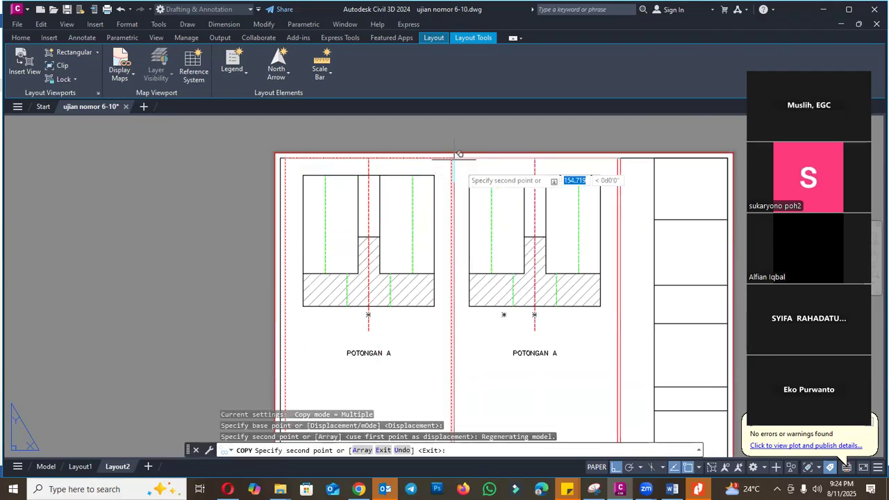
pyautogui.scroll(-2, 324, 236)
pyautogui.press('Escape')
# - Stretch the copied viewport outward past the title block and pull its inner edge in to exclude Potongan A
pyautogui.click(509, 198)
pyautogui.press('Escape')
pyautogui.click(508, 201)
pyautogui.click(507, 186)
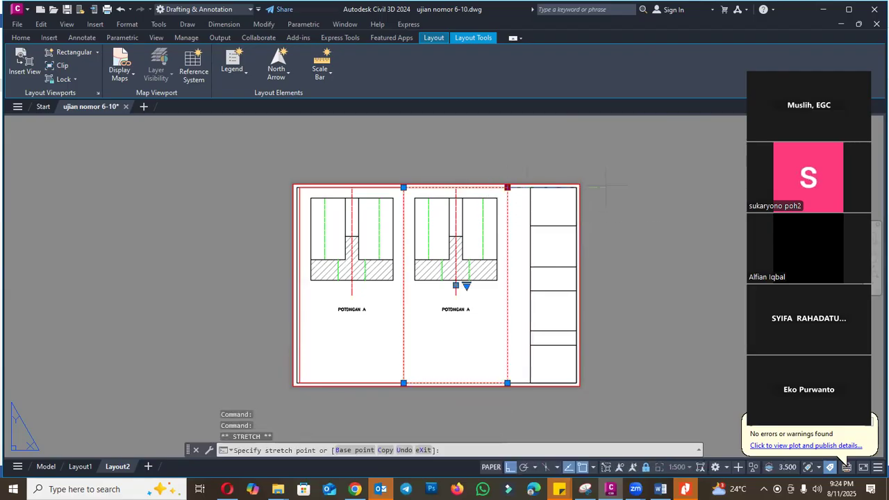
pyautogui.click(404, 188)
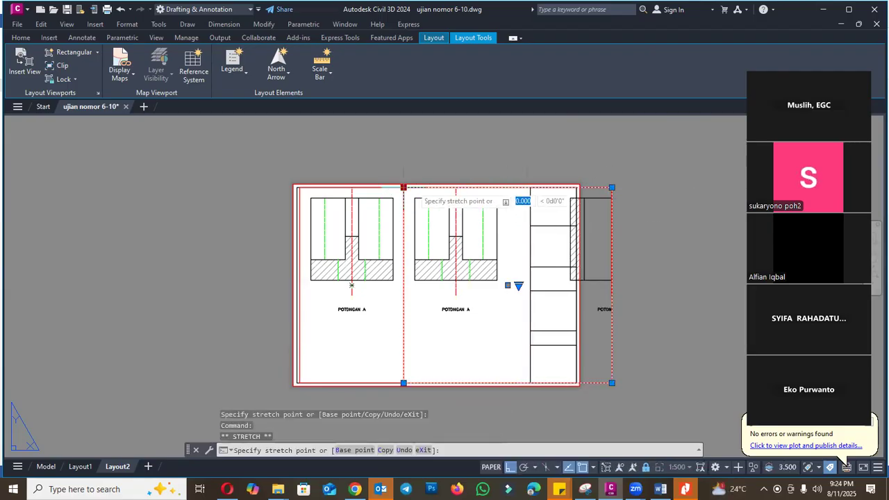
pyautogui.scroll(2, 548, 189)
pyautogui.click(571, 187)
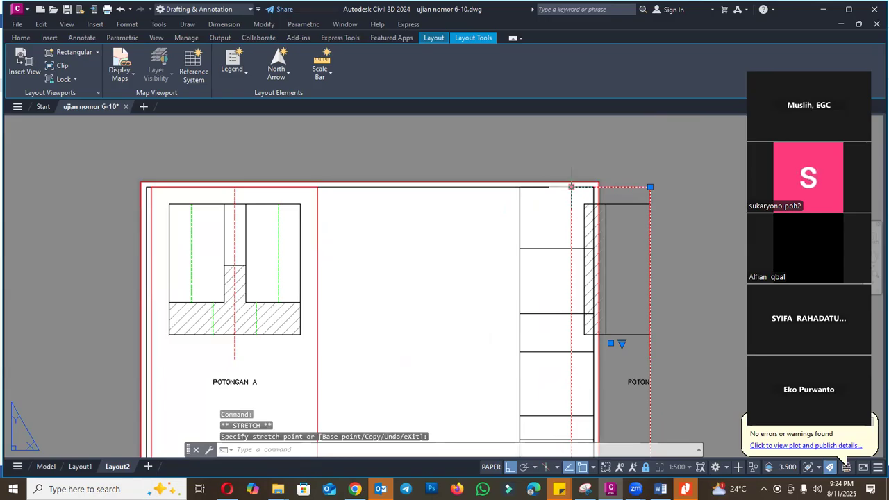
# - Move the copied viewport back beside the Potongan A viewport and stretch it to the title block to frame Potongan B
pyautogui.write('m')
pyautogui.press('Return')
pyautogui.click(571, 187)
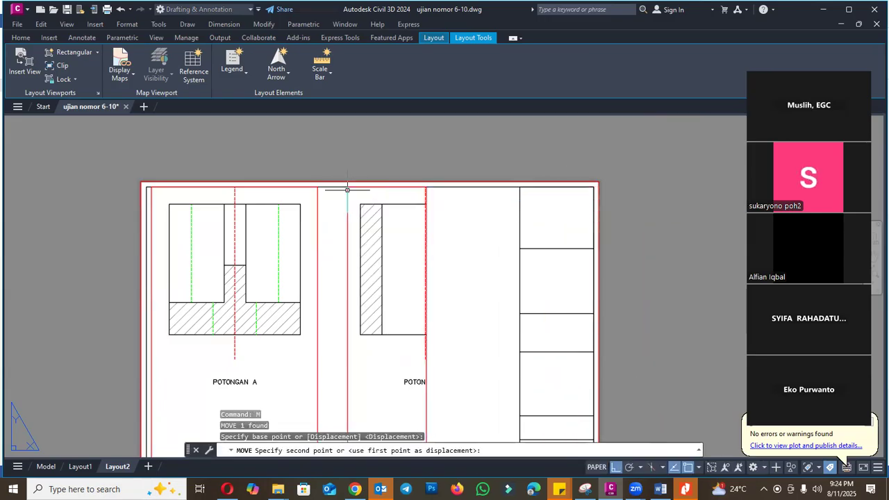
pyautogui.press('Escape')
pyautogui.click(426, 187)
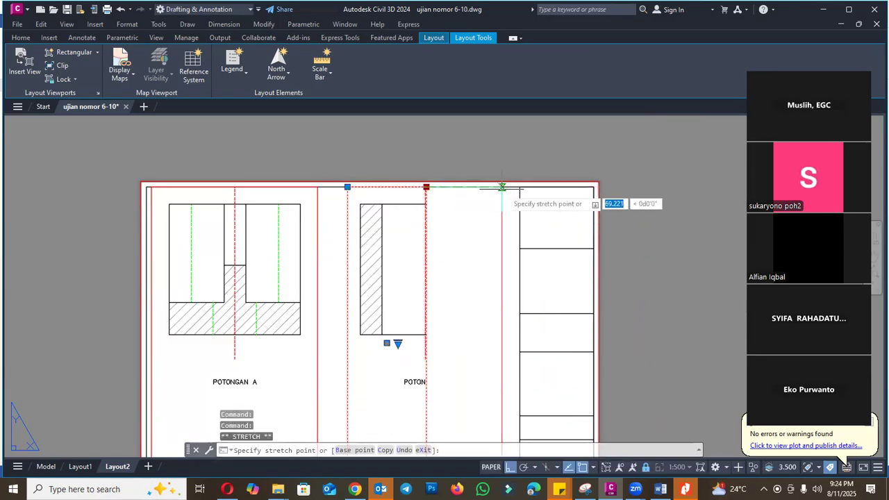
pyautogui.scroll(-2, 512, 226)
pyautogui.press('Escape')
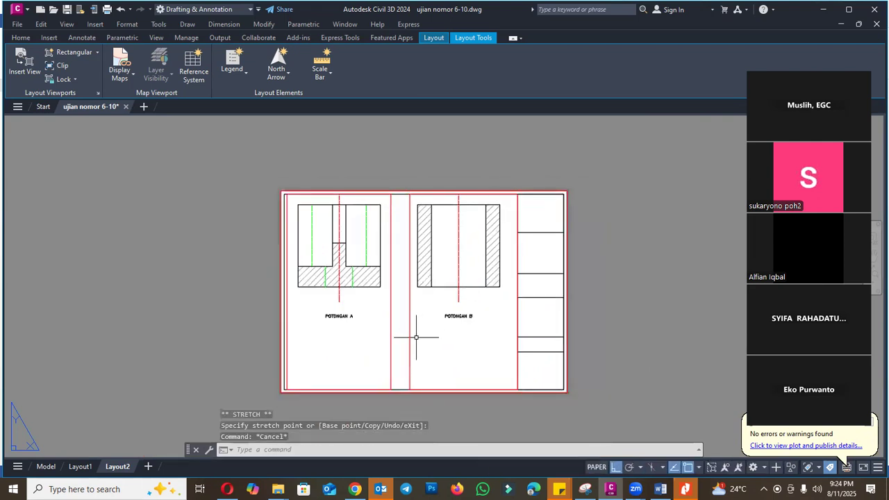
# - Shorten the Potongan A viewport so that its lower edge sits just below the section's label
pyautogui.click(399, 333)
pyautogui.click(381, 330)
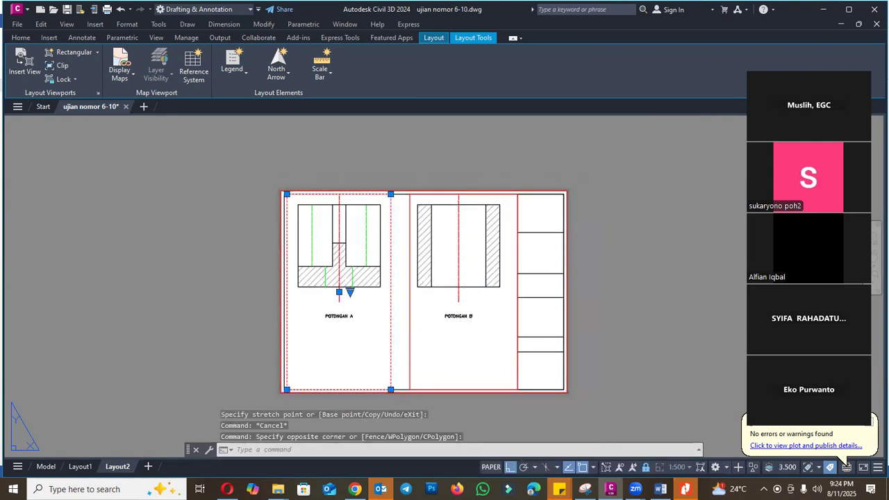
pyautogui.click(391, 389)
pyautogui.scroll(4, 386, 340)
pyautogui.scroll(-4, 410, 292)
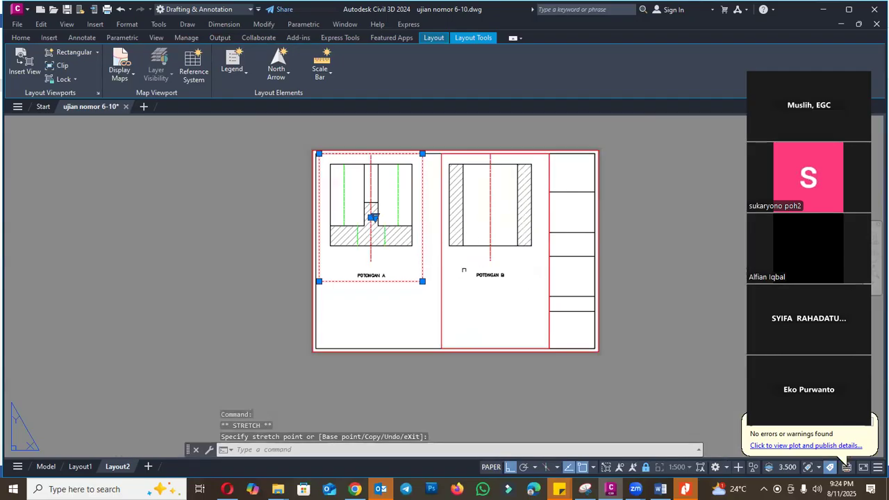
pyautogui.scroll(2, 448, 278)
pyautogui.press('Escape')
pyautogui.scroll(-3, 429, 302)
pyautogui.scroll(2, 463, 287)
# - Shorten the Potongan B viewport so that its lower edge sits just below the section drawing
pyautogui.click(421, 314)
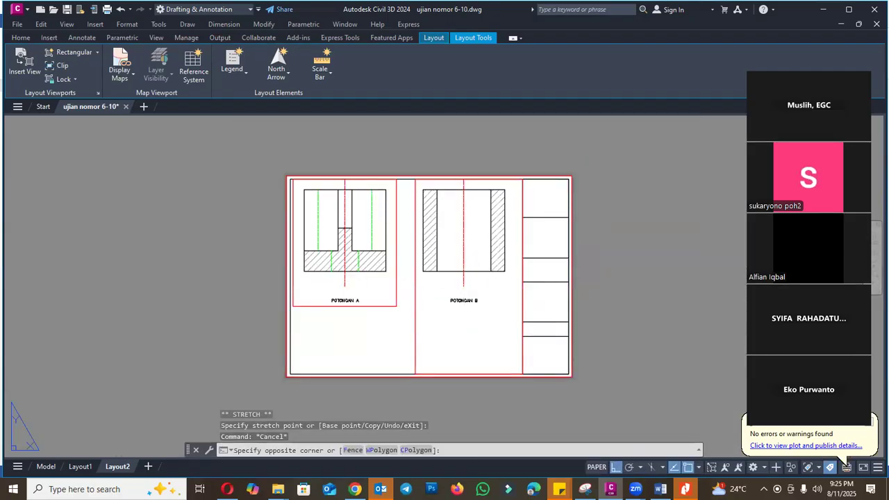
pyautogui.click(411, 330)
pyautogui.click(522, 374)
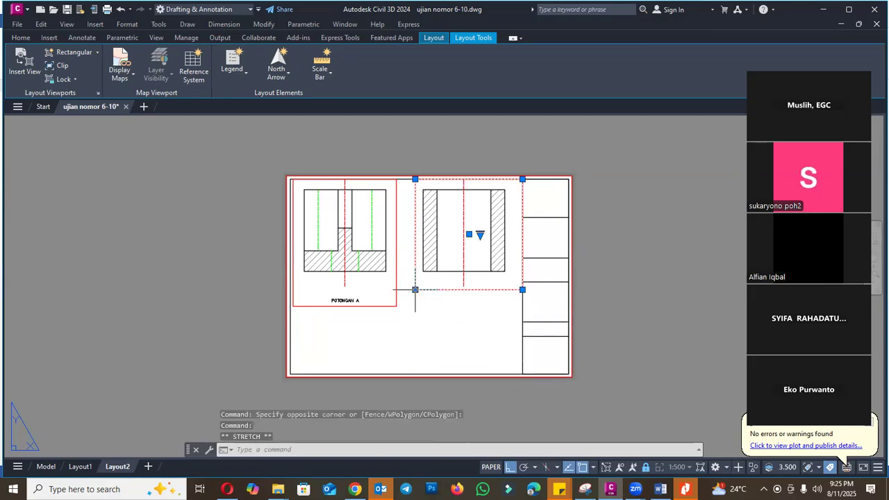
# - Copy the Potongan B viewport to the lower middle of the sheet for a third section
pyautogui.press('Return')
pyautogui.click(464, 204)
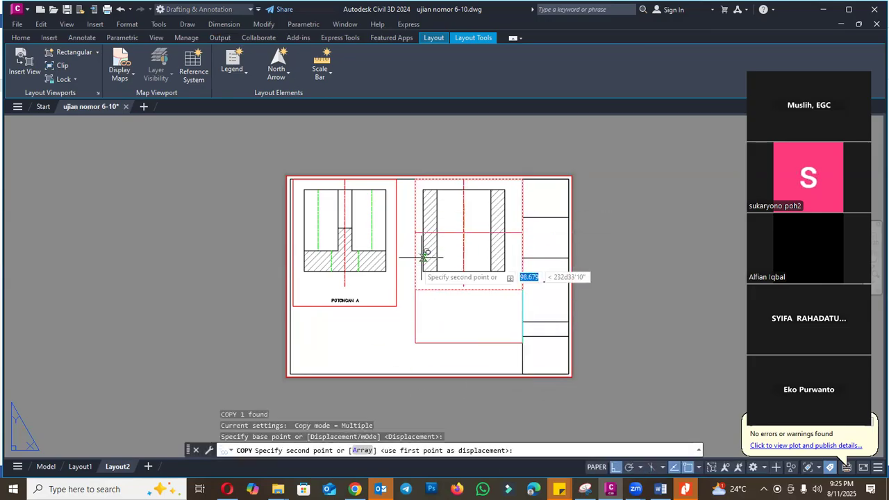
pyautogui.click(397, 271)
pyautogui.press('Escape')
# - Move the third viewport straight down onto the bottom line of the inner sheet frame
pyautogui.scroll(2, 453, 360)
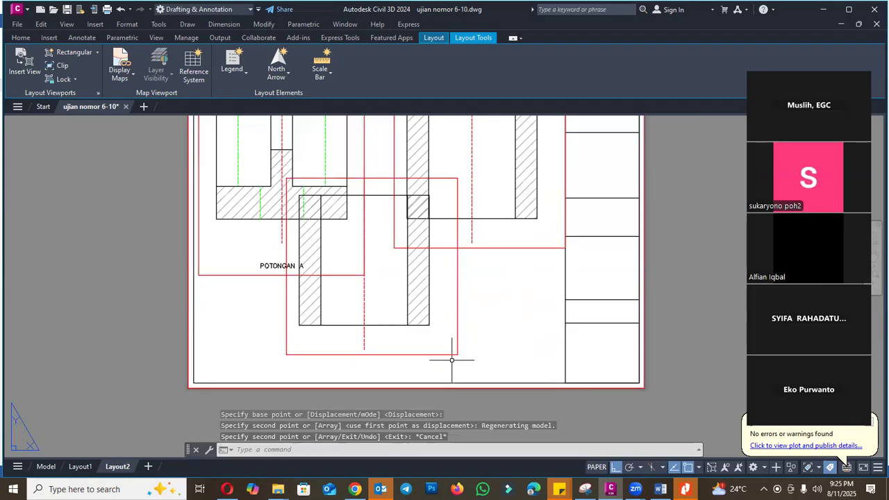
pyautogui.write('m')
pyautogui.press('Return')
pyautogui.click(460, 352)
pyautogui.press('Return')
pyautogui.click(458, 356)
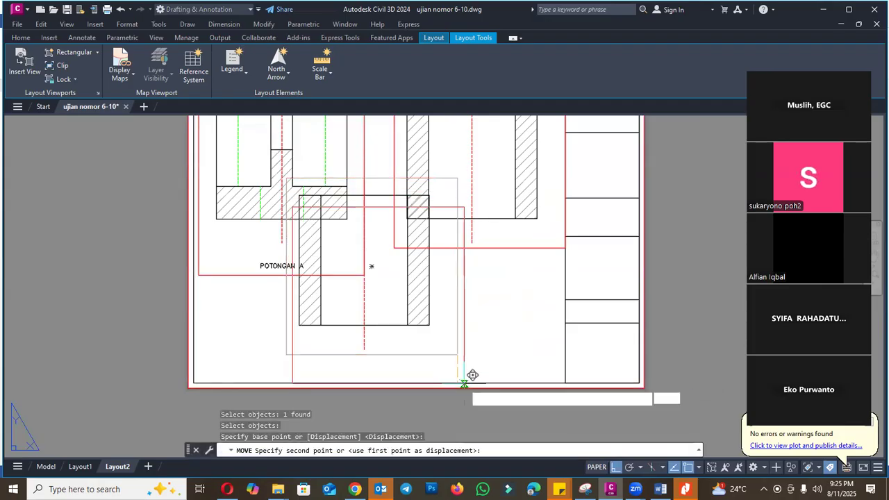
pyautogui.click(467, 381)
# - Stretch the third viewport sideways to reveal Potongan C and pull its opposite edge in to exclude Potongan B
pyautogui.click(458, 327)
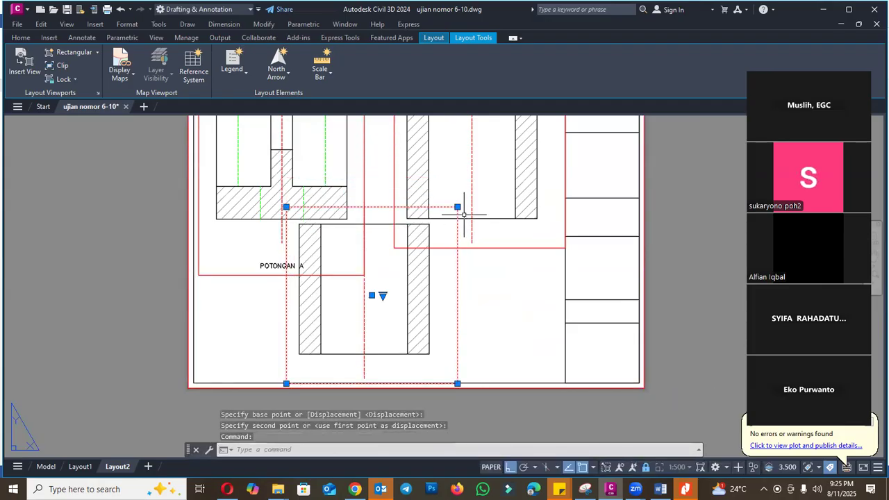
pyautogui.click(457, 206)
pyautogui.scroll(-2, 455, 208)
pyautogui.click(631, 210)
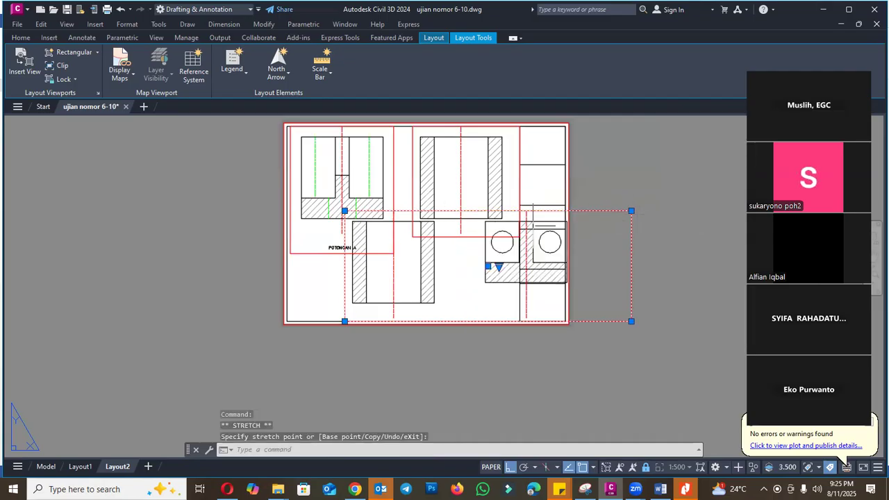
pyautogui.scroll(2, 485, 212)
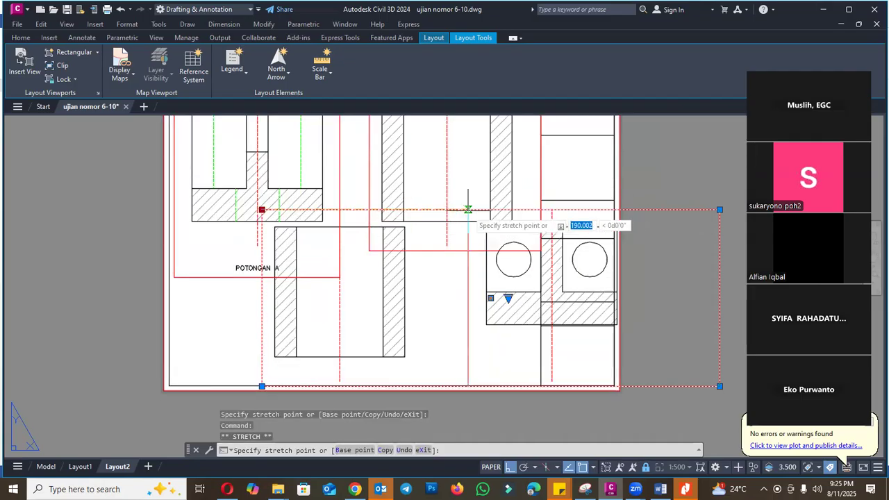
# - Move the Potongan C viewport along the bottom frame line to the middle of the drawing area
pyautogui.write('m')
pyautogui.press('Return')
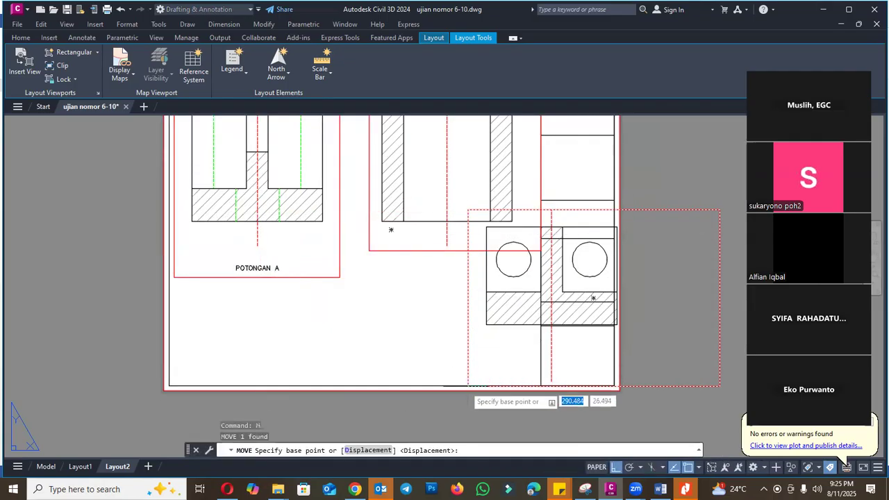
pyautogui.click(468, 384)
pyautogui.click(311, 374)
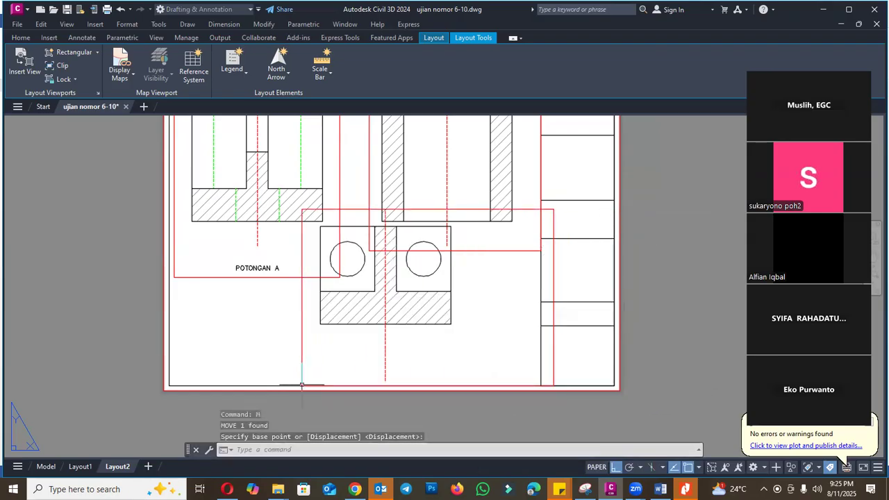
pyautogui.press('Escape')
# - Stretch the Potongan C viewport's upper-right corner inward and down to the level of the Potongan B viewport's lower edge
pyautogui.click(554, 267)
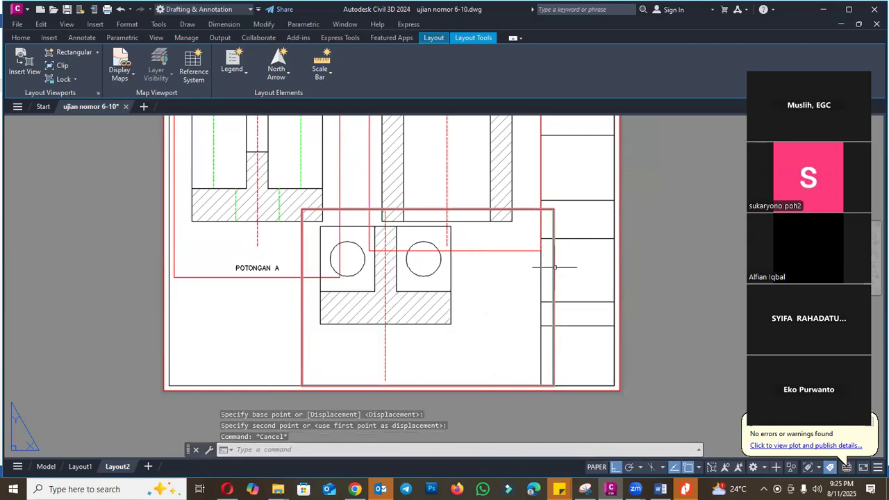
pyautogui.click(554, 209)
pyautogui.click(470, 250)
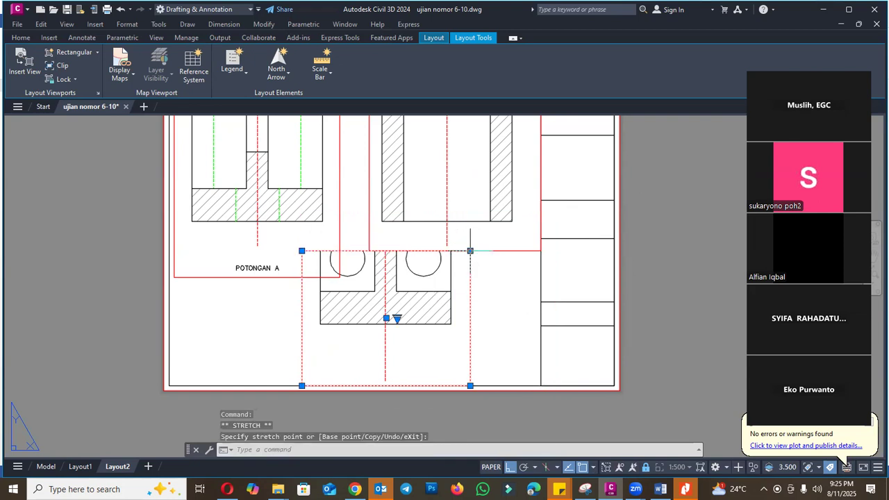
pyautogui.scroll(-2, 477, 249)
pyautogui.scroll(4, 490, 282)
pyautogui.press('Escape')
# - Pan Potongan C down inside its viewport so the whole section fits, and return to paper space
pyautogui.doubleClick(415, 311)
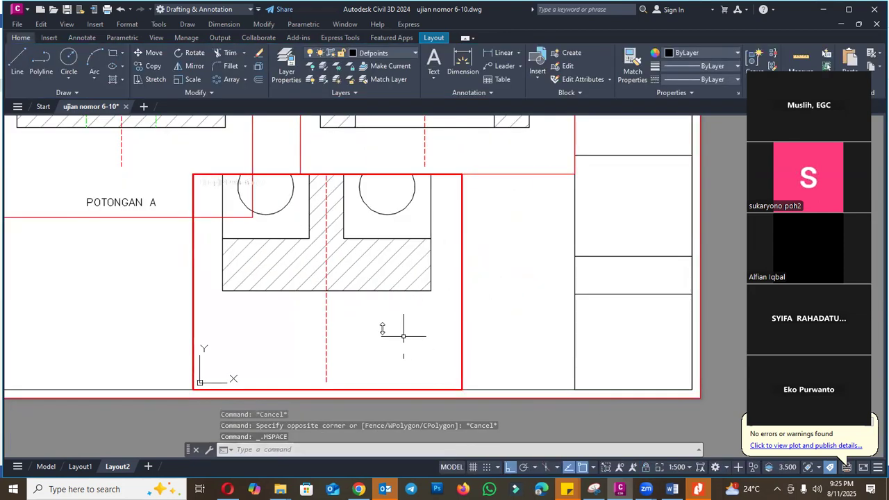
pyautogui.write('p')
pyautogui.press('Return')
pyautogui.moveTo(392, 264); pyautogui.dragTo(389, 315)
pyautogui.press('Escape')
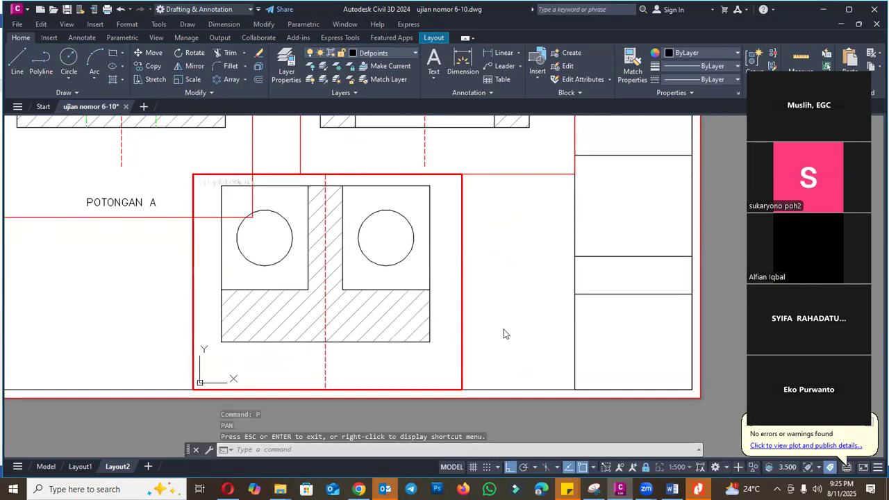
pyautogui.doubleClick(472, 272)
pyautogui.scroll(-4, 457, 249)
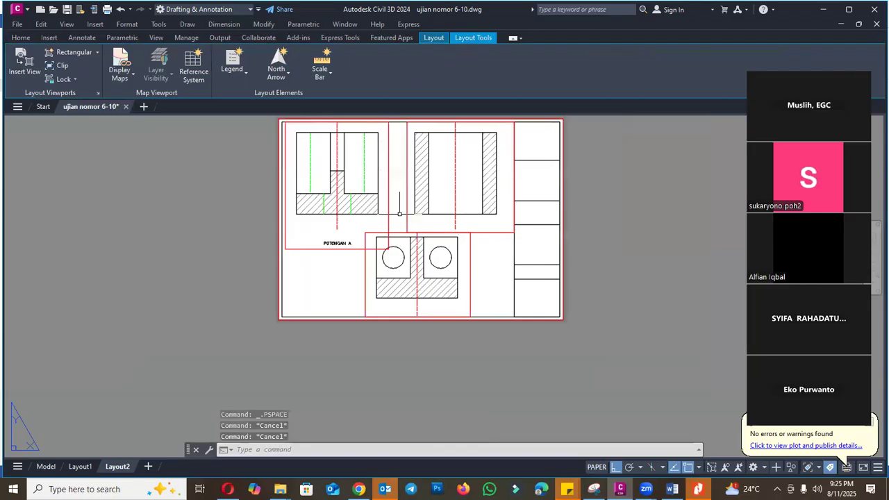
# - Examine how the three section viewports and their labels fit on the Layout2 sheet
pyautogui.scroll(2, 400, 214)
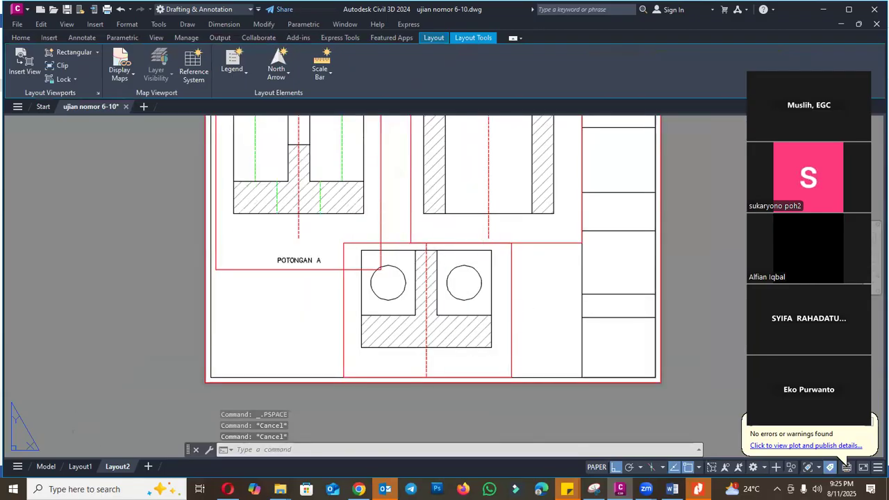
pyautogui.scroll(-1, 449, 251)
pyautogui.scroll(3, 521, 276)
pyautogui.click(508, 302)
pyautogui.scroll(-3, 417, 309)
pyautogui.scroll(2, 536, 305)
pyautogui.scroll(-4, 516, 301)
pyautogui.press('Escape')
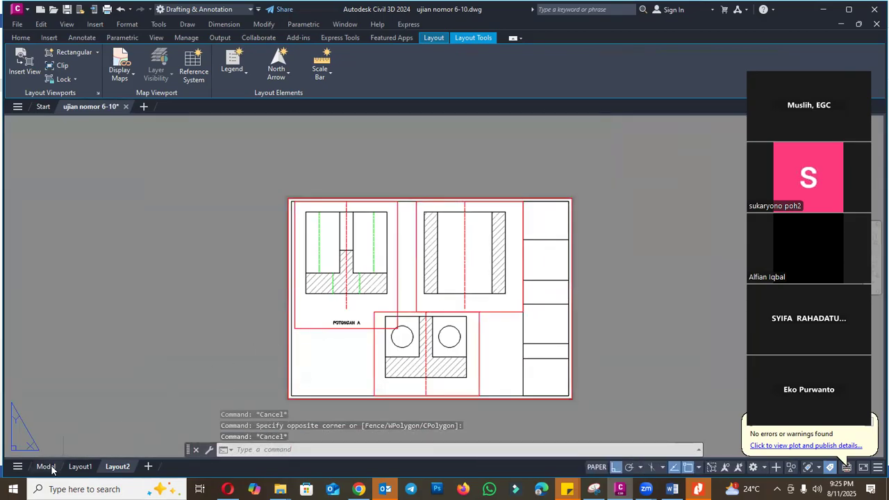
# - In model space, move the Potongan A, B and C labels straight up to just below sections A and B
pyautogui.click(46, 466)
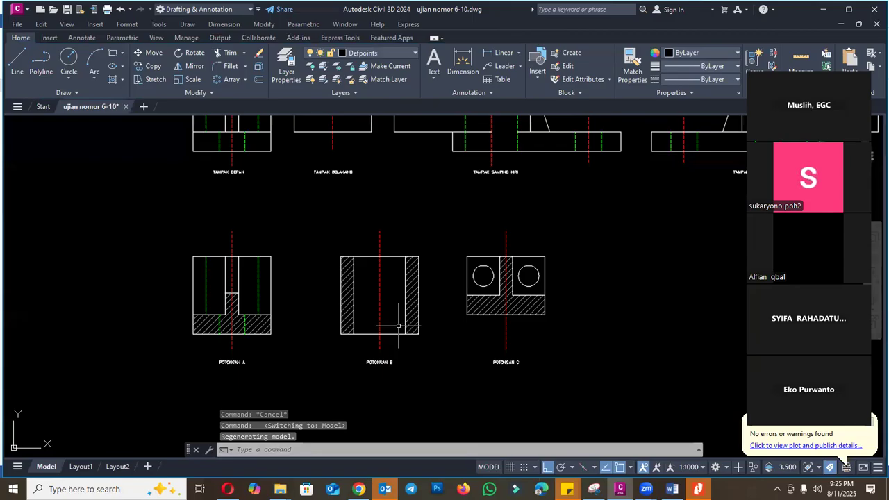
pyautogui.write('m')
pyautogui.press('Return')
pyautogui.click(198, 346)
pyautogui.click(612, 408)
pyautogui.press('Return')
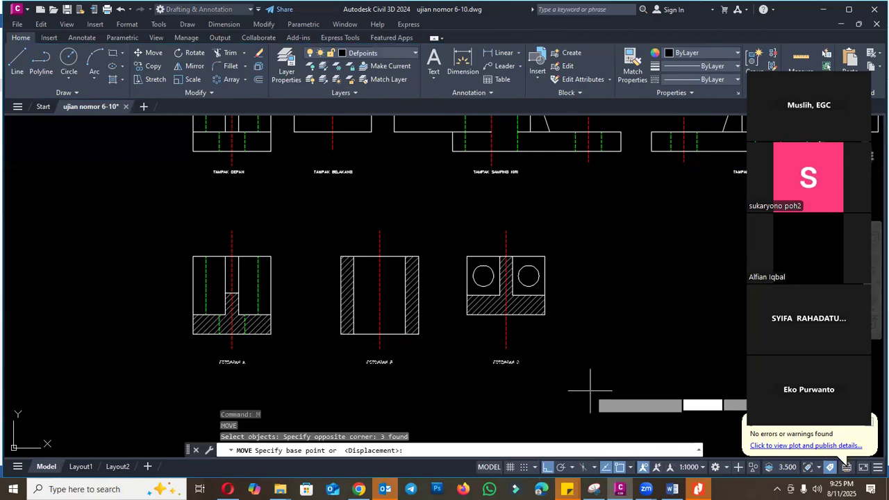
pyautogui.click(591, 390)
pyautogui.click(592, 369)
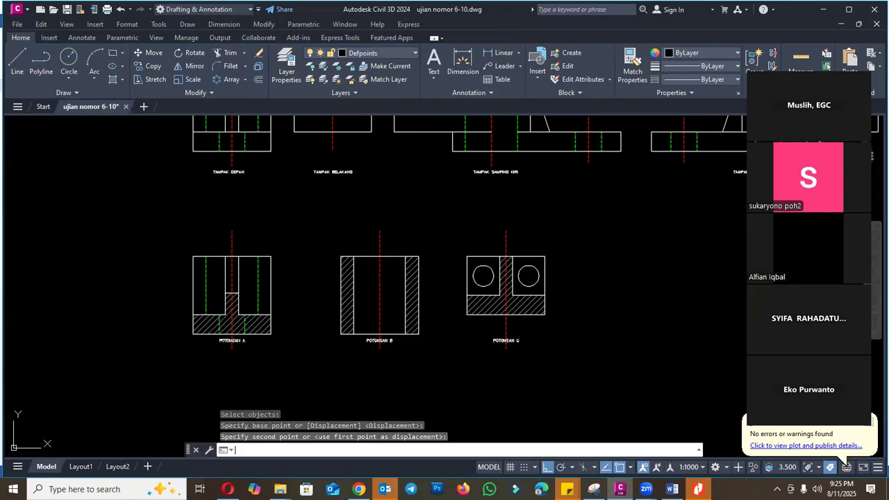
# - Move the Potongan C label further up to just below its section and return to Layout2
pyautogui.scroll(2, 520, 339)
pyautogui.press('Return')
pyautogui.click(515, 340)
pyautogui.press('Return')
pyautogui.click(550, 338)
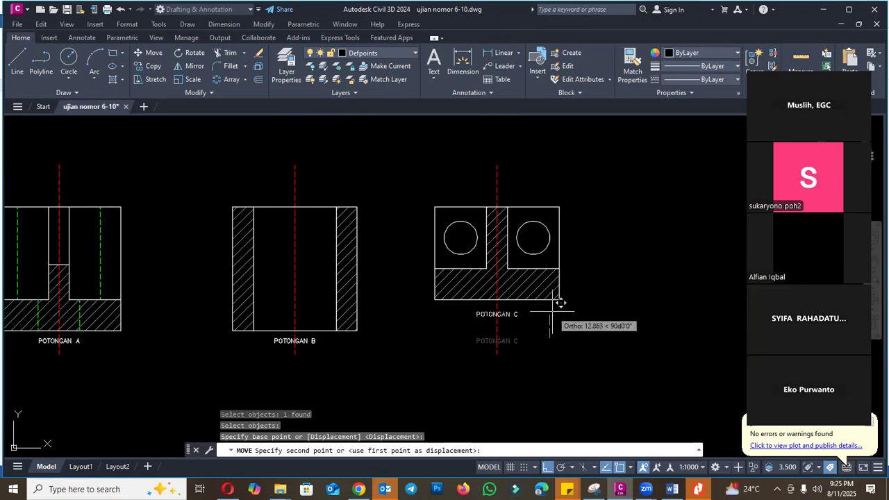
pyautogui.click(560, 303)
pyautogui.press('Escape')
pyautogui.click(117, 467)
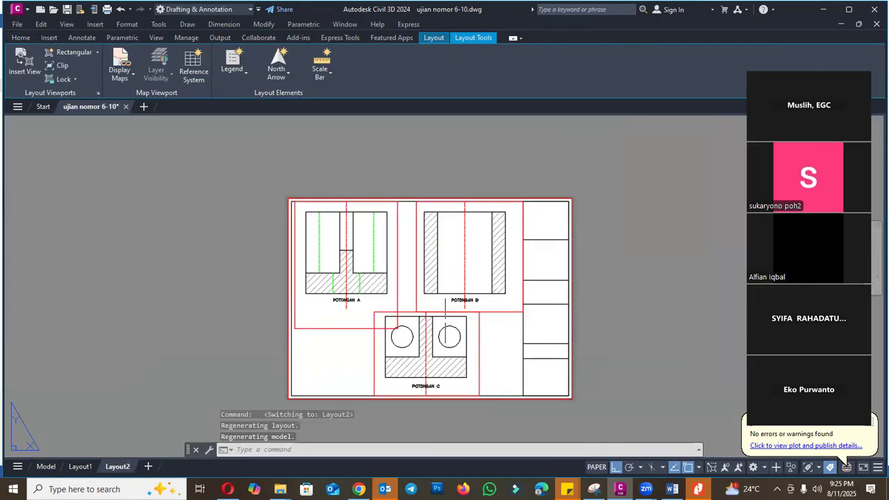
# - Stretch the lower-right corner of Potongan A's viewport up level with Potongan B's lower edge and right, close to Potongan B's viewport
pyautogui.scroll(1, 420, 324)
pyautogui.press('Escape')
pyautogui.click(342, 337)
pyautogui.click(336, 326)
pyautogui.scroll(1, 396, 324)
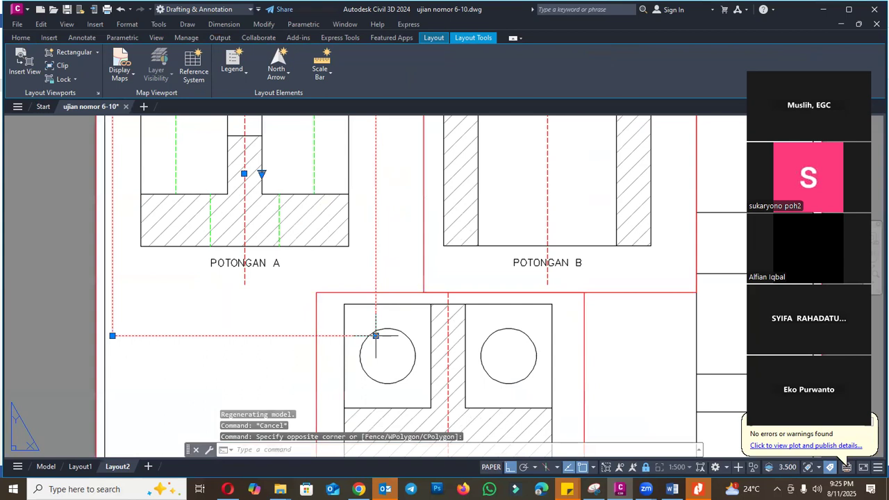
pyautogui.click(376, 336)
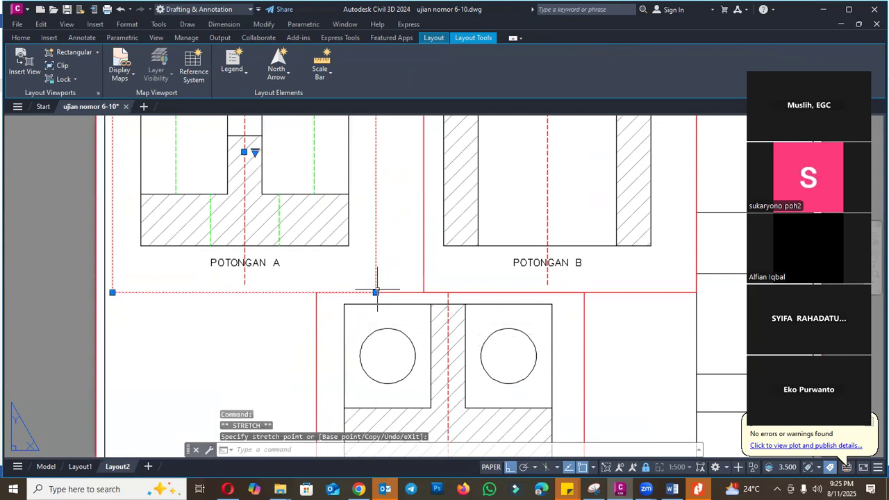
pyautogui.click(417, 292)
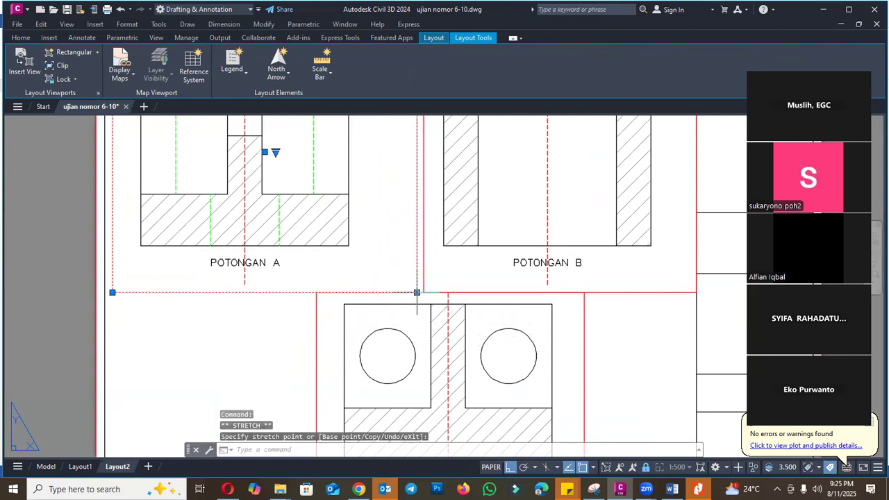
# - Stretch the lower-left corner of Potongan B's viewport left until it meets the corner of Potongan A's viewport
pyautogui.click(425, 286)
pyautogui.click(423, 293)
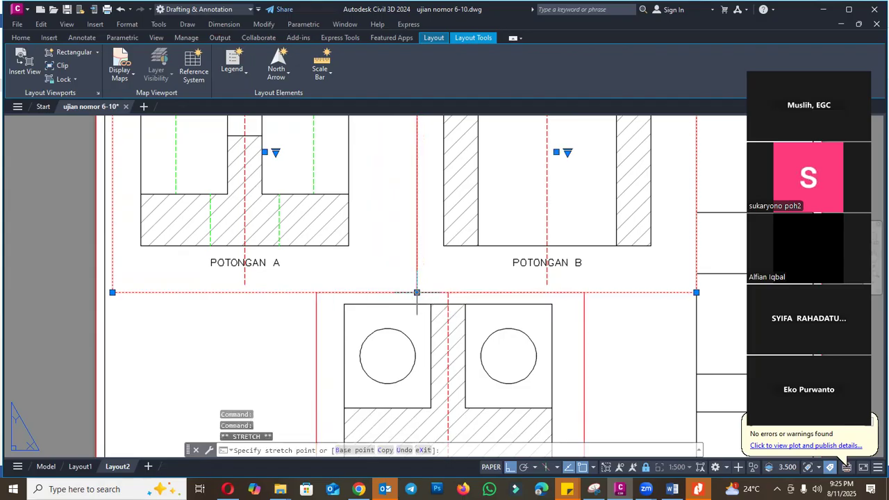
pyautogui.click(417, 292)
pyautogui.scroll(-2, 419, 244)
pyautogui.press('Escape')
# - Move Potongan C's viewport horizontally to the left so it is centred below the shared edge of viewports A and B
pyautogui.scroll(2, 484, 279)
pyautogui.write('m')
pyautogui.press('Return')
pyautogui.click(512, 284)
pyautogui.click(427, 266)
pyautogui.press('Return')
pyautogui.click(410, 249)
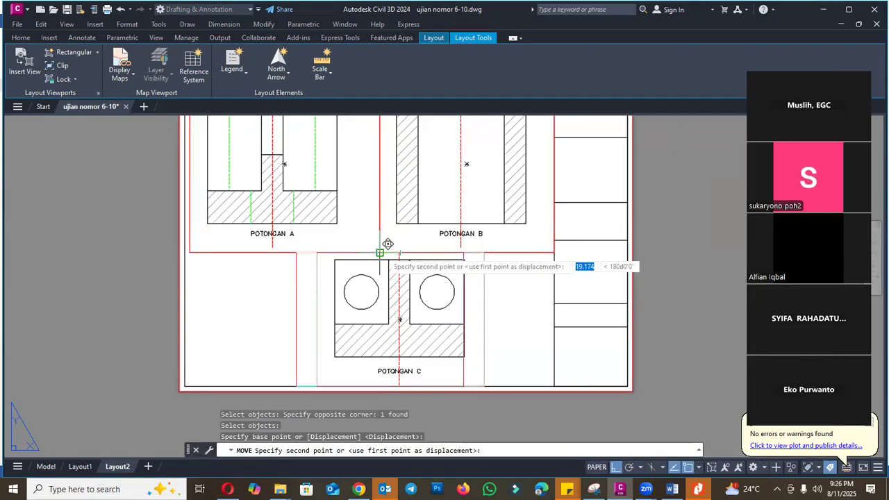
pyautogui.click(393, 252)
pyautogui.scroll(-3, 393, 252)
pyautogui.press('Escape')
pyautogui.scroll(2, 548, 288)
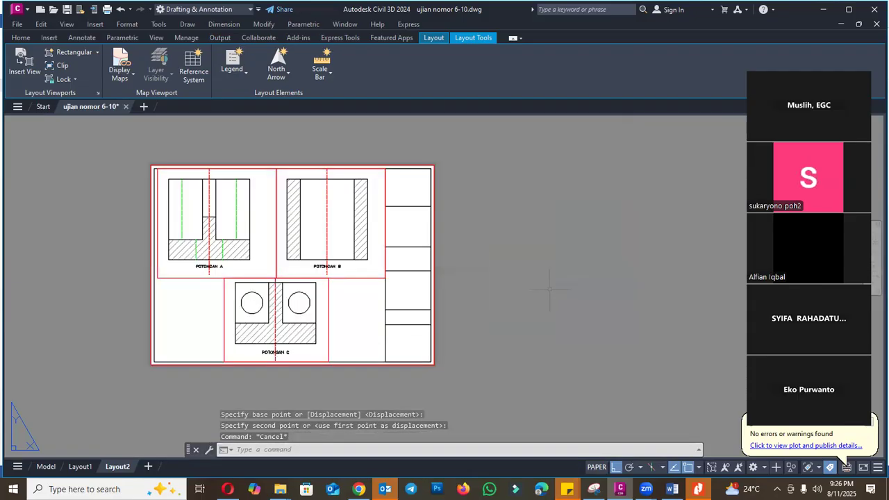
# - Preview the Layout2 plot, leave it without plotting and check the sheet where the three viewports meet
pyautogui.click(107, 10)
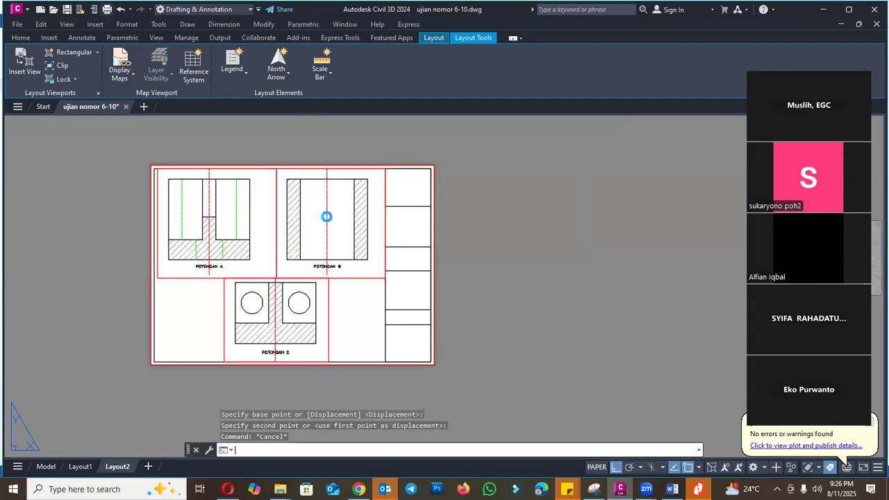
pyautogui.click(263, 379)
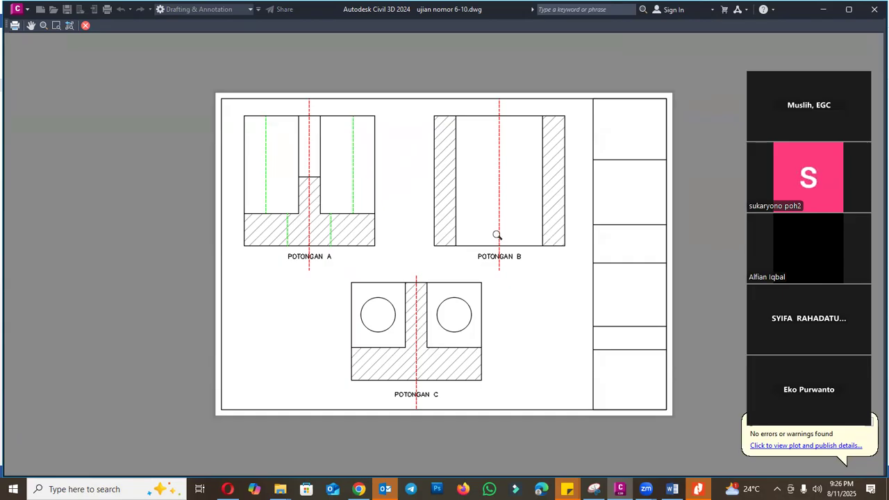
pyautogui.press('Escape')
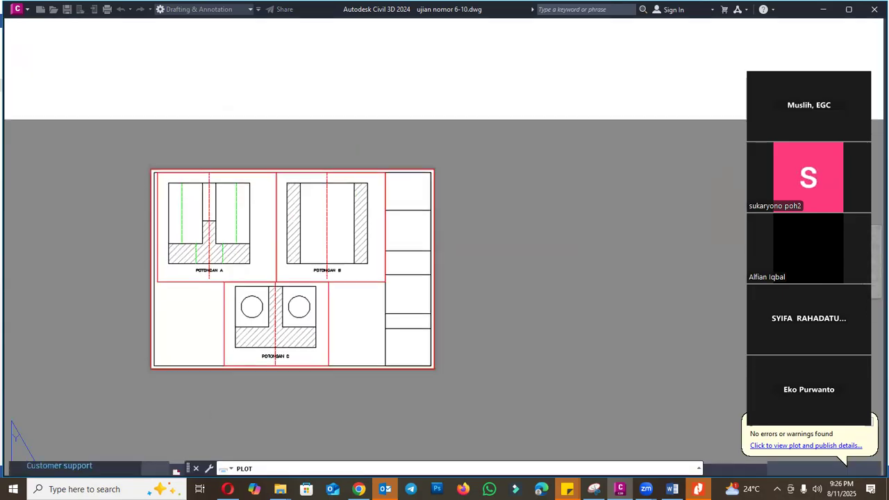
pyautogui.press('Escape')
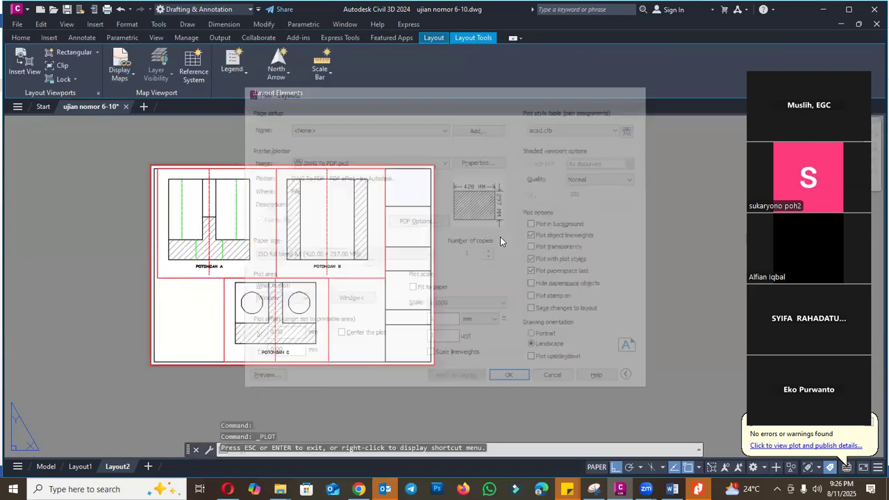
pyautogui.scroll(3, 292, 306)
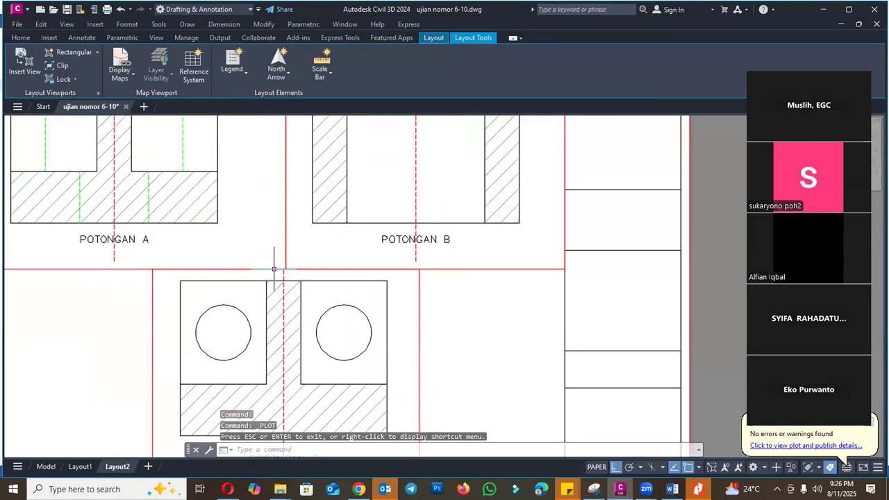
pyautogui.scroll(-3, 327, 259)
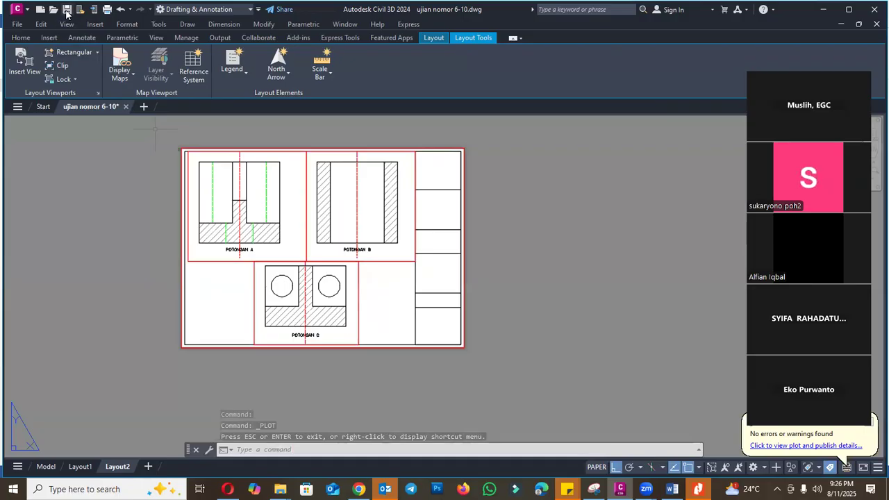
# - Switch to the Word exam document and colour question 9 with its Lembar 1 and Lembar 2 lines blue
pyautogui.click(672, 489)
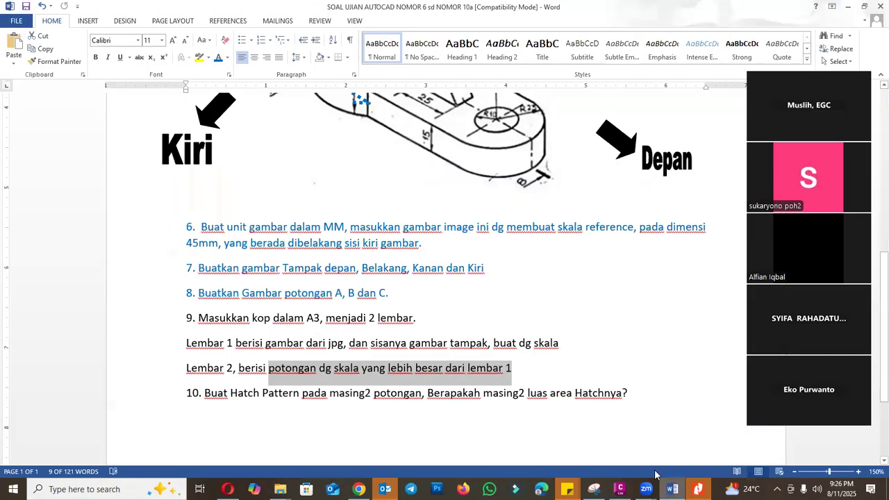
pyautogui.moveTo(610, 364); pyautogui.dragTo(172, 318)
pyautogui.click(218, 56)
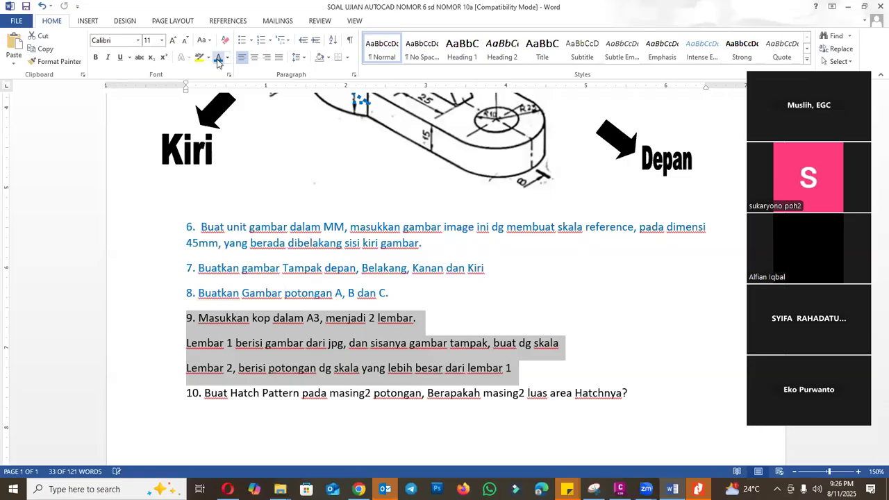
pyautogui.click(305, 399)
pyautogui.scroll(-1, 588, 362)
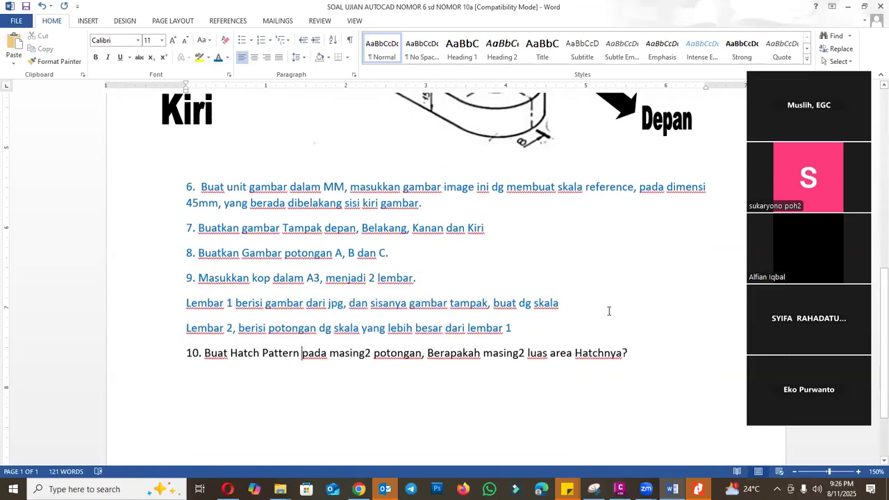
# - Compare the hatched sections on Layout2 in Civil 3D with question 10 in the Word exam document and return to the drawing
pyautogui.click(621, 486)
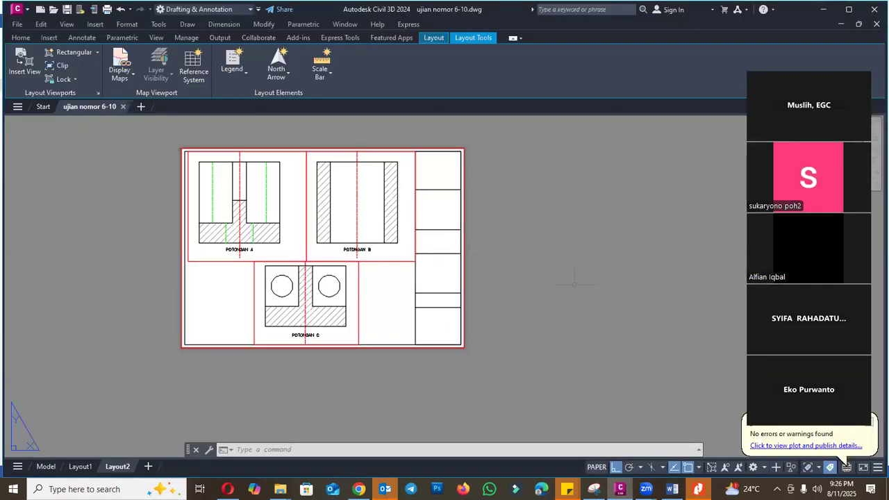
pyautogui.scroll(2, 392, 196)
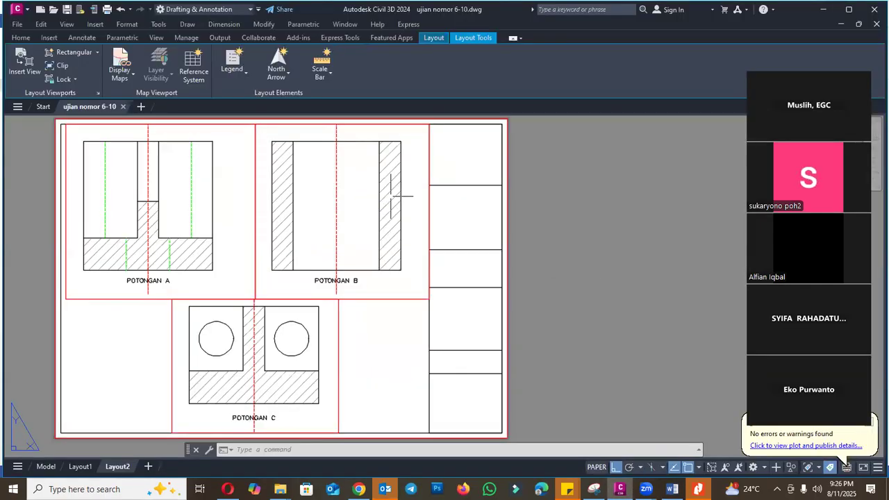
pyautogui.click(672, 489)
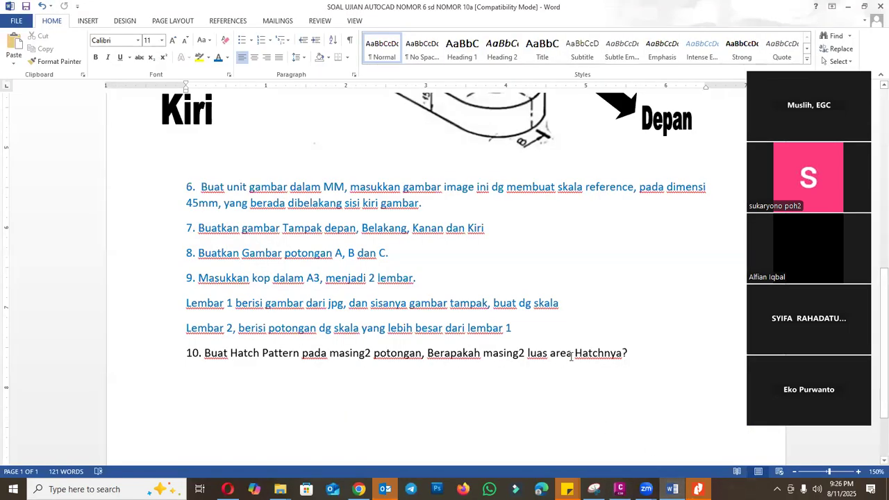
pyautogui.click(621, 489)
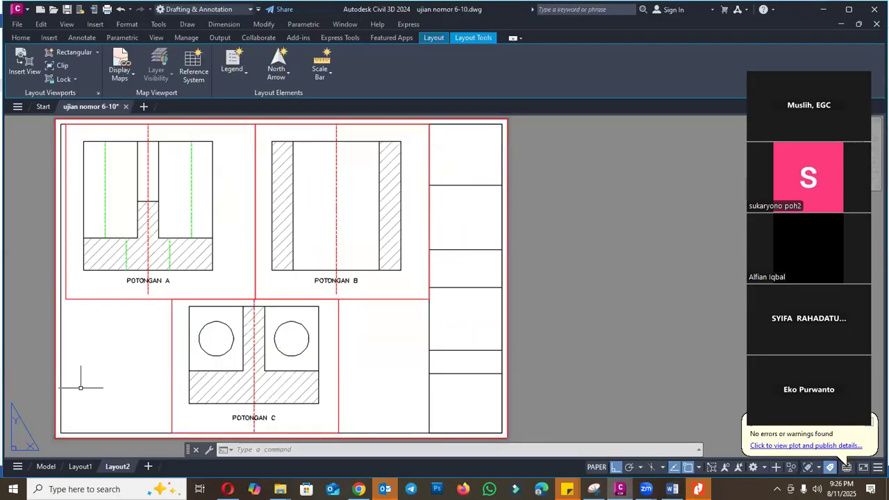
# - In model space, copy the POTONGAN A label straight up onto the hatched base of its section
pyautogui.click(44, 467)
pyautogui.scroll(-3, 403, 248)
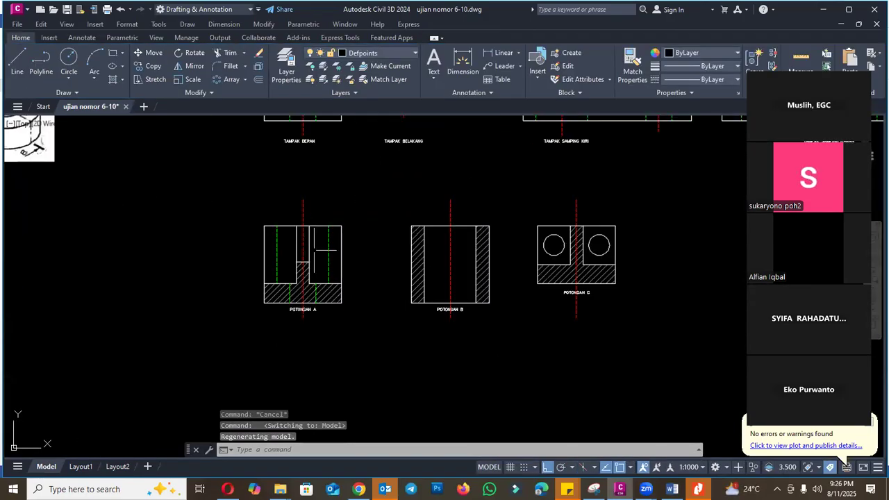
pyautogui.scroll(4, 313, 273)
pyautogui.scroll(-6, 347, 330)
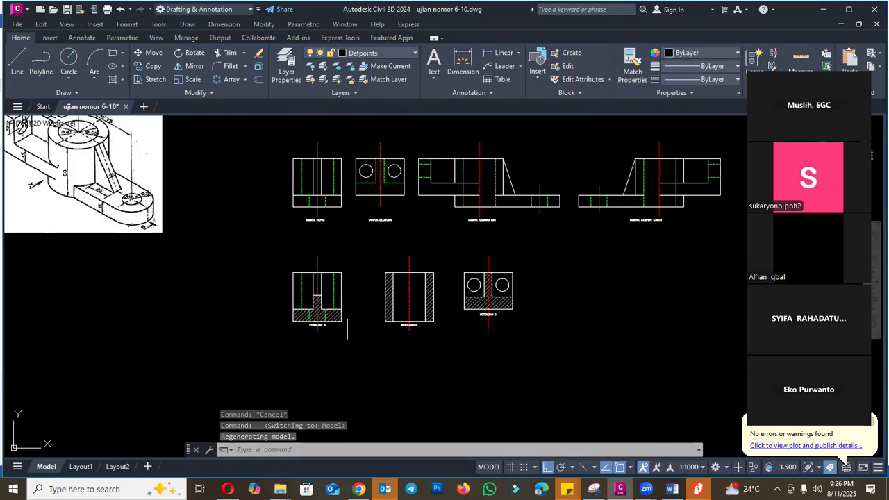
pyautogui.scroll(4, 347, 317)
pyautogui.press('Return')
pyautogui.scroll(2, 295, 332)
pyautogui.click(287, 341)
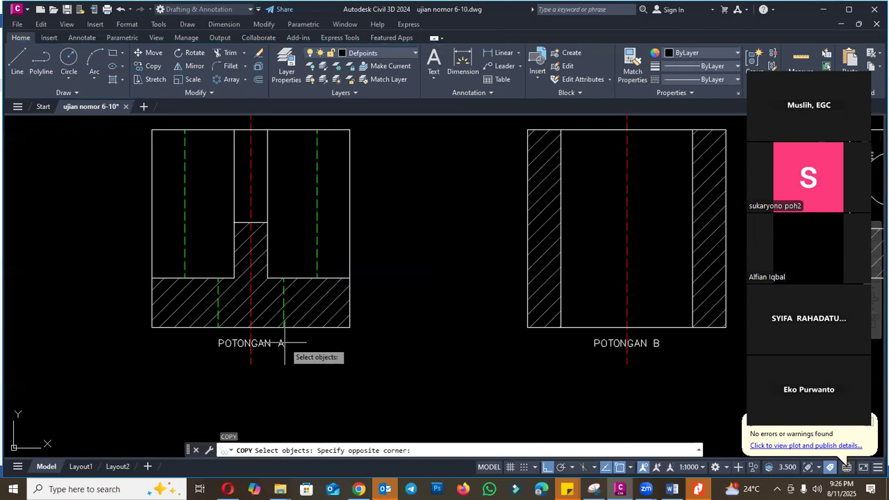
pyautogui.click(277, 348)
pyautogui.press('Return')
pyautogui.click(397, 344)
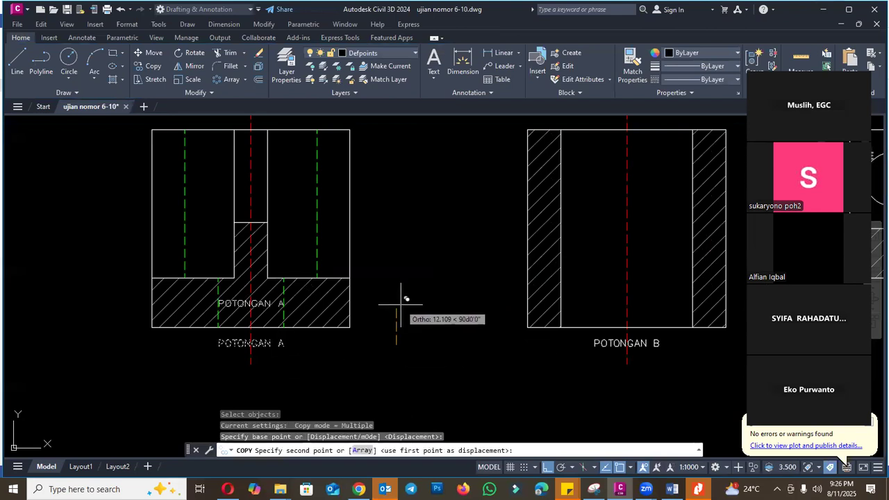
pyautogui.click(399, 300)
pyautogui.press('Escape')
# - Edit the copied label on Potongan A's hatch with TEXTEDIT so it reads "AREA="
pyautogui.scroll(4, 233, 297)
pyautogui.write('ED')
pyautogui.press('Return')
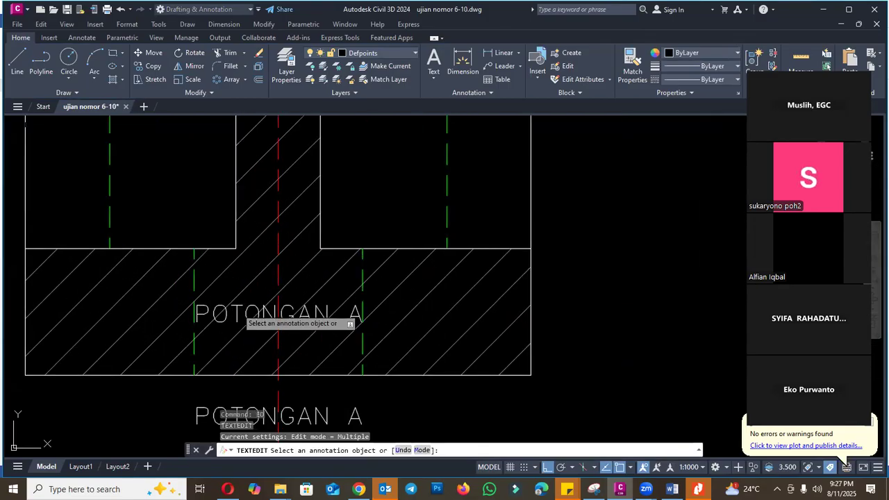
pyautogui.click(235, 311)
pyautogui.write('AREA=')
pyautogui.moveTo(236, 310); pyautogui.dragTo(427, 309)
pyautogui.click(419, 314)
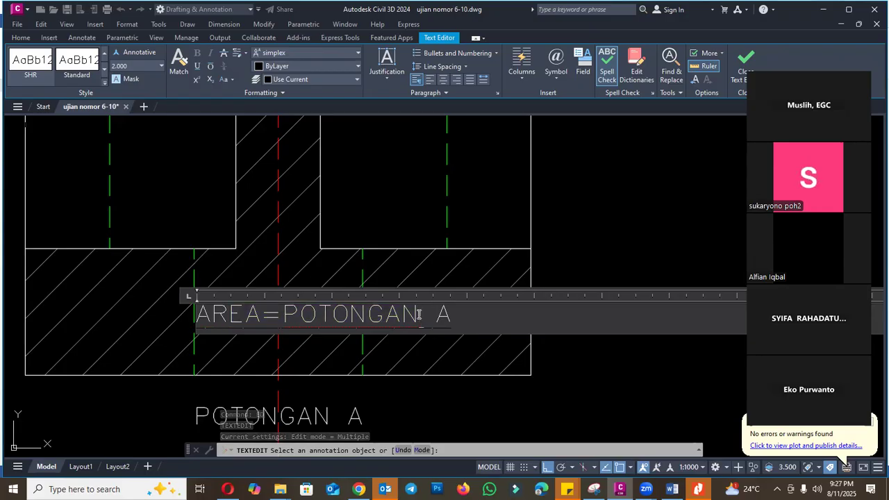
pyautogui.moveTo(283, 314); pyautogui.dragTo(457, 314)
pyautogui.press('Delete')
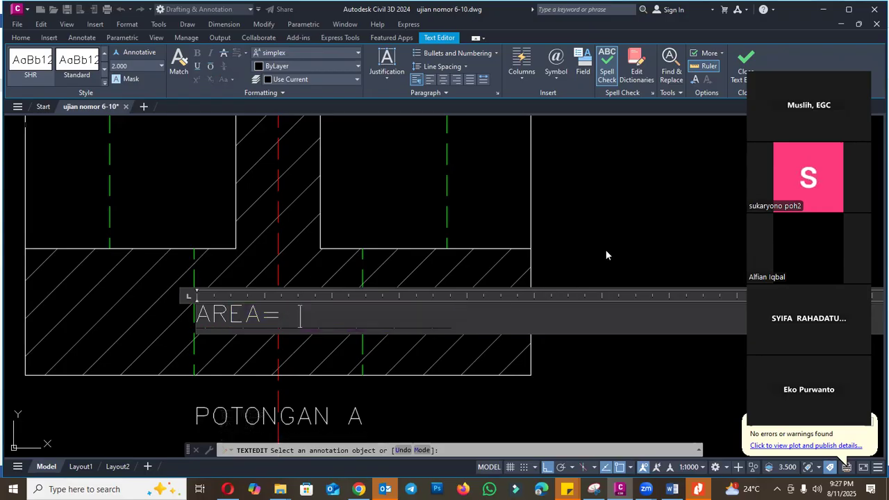
pyautogui.click(606, 256)
pyautogui.press('Escape')
pyautogui.write('AREA')
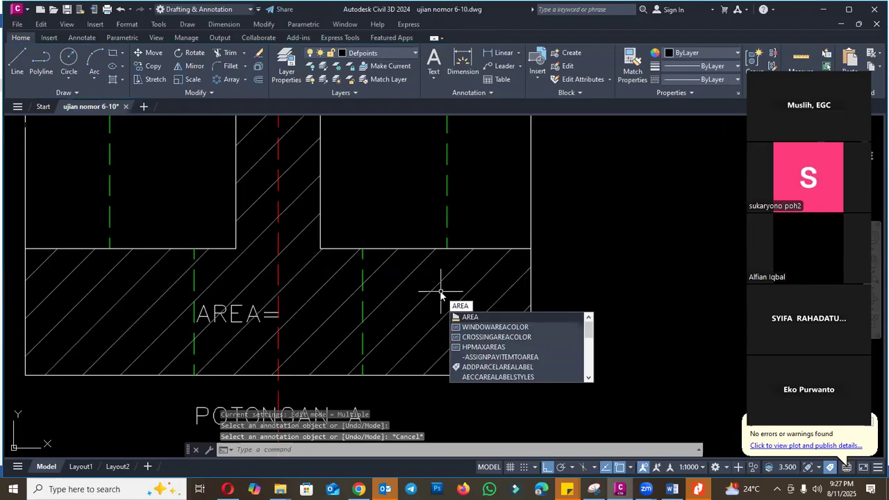
pyautogui.press('Escape')
pyautogui.press('Escape')
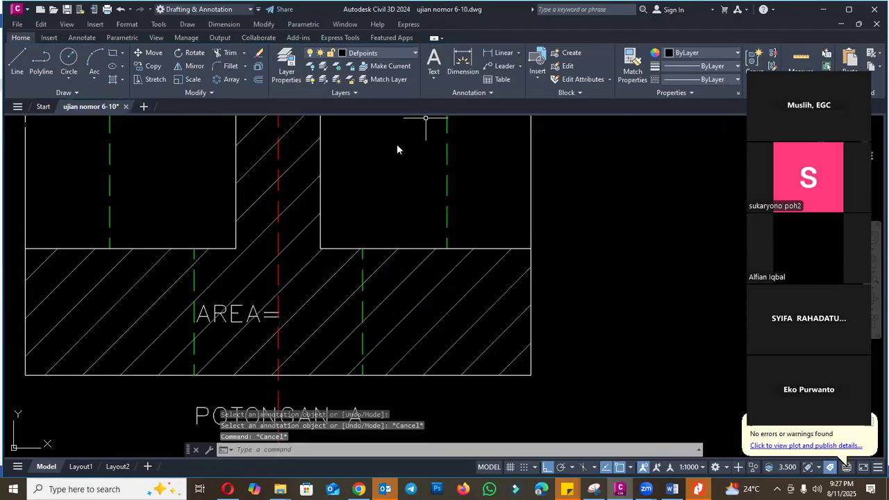
# - Look through the Dimension, Modify, Format, Parametric and Insert commands for a way to add the hatch area to the text
pyautogui.click(295, 114)
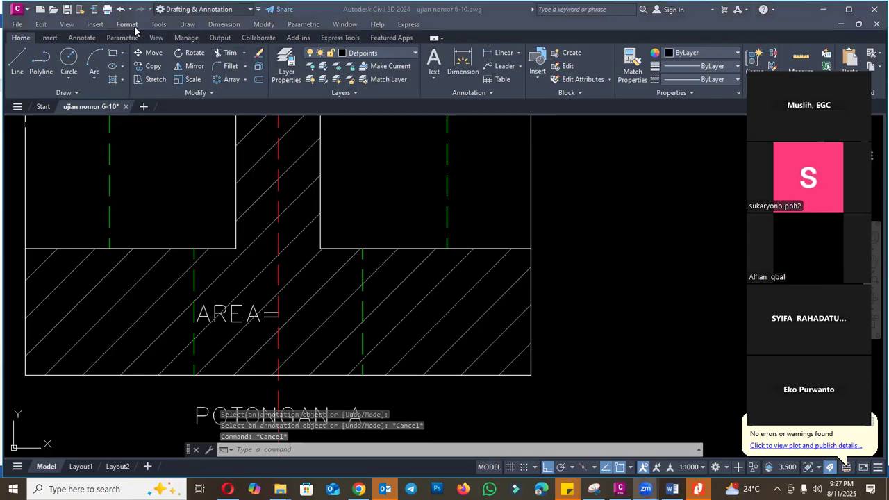
pyautogui.click(240, 25)
pyautogui.click(224, 24)
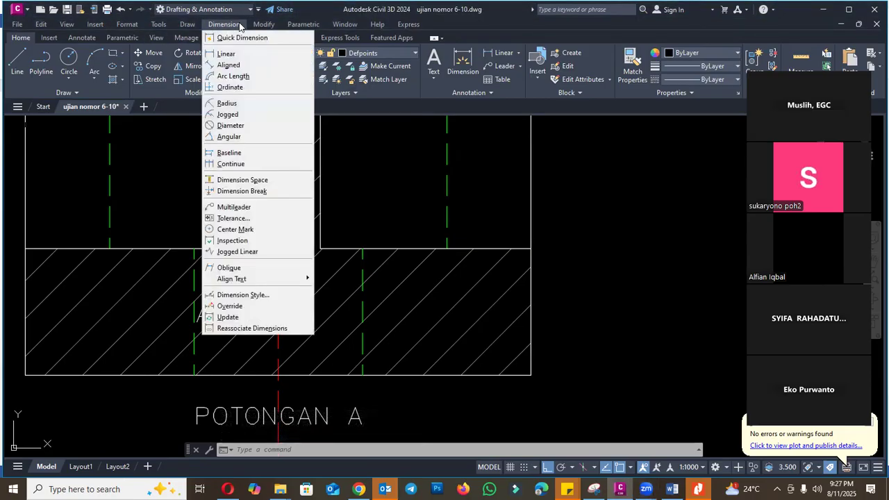
pyautogui.click(268, 26)
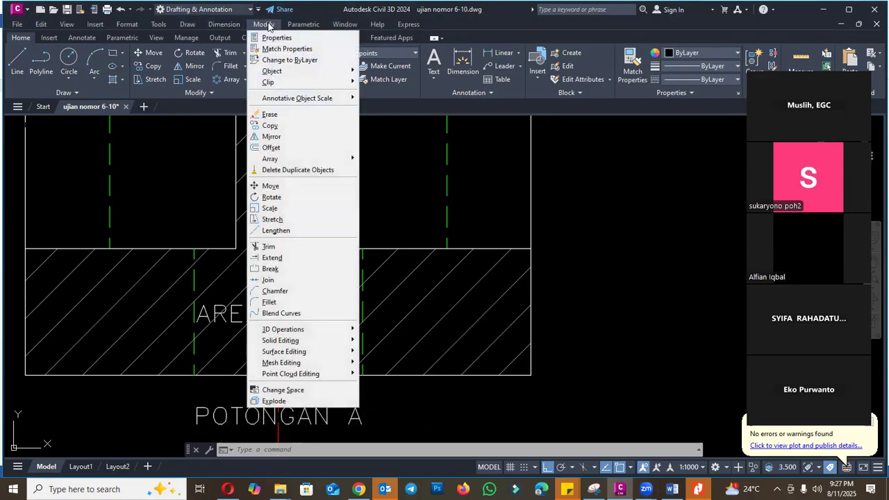
pyautogui.moveTo(140, 25)
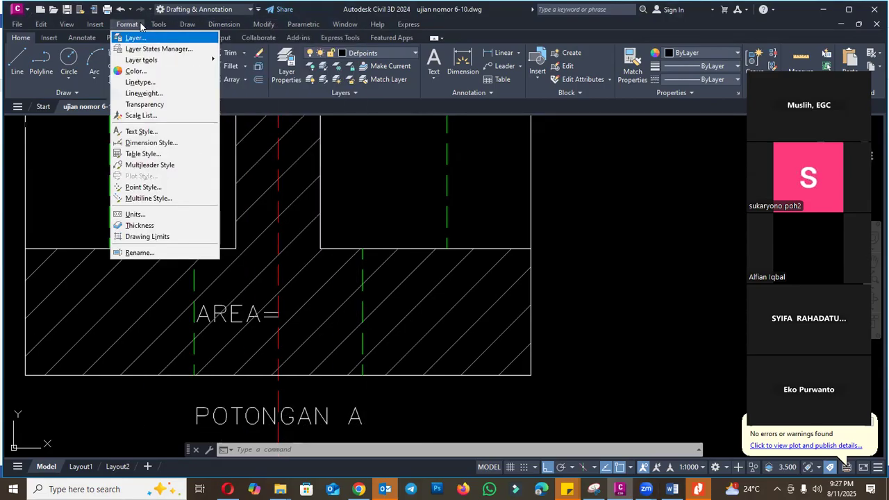
pyautogui.moveTo(300, 27)
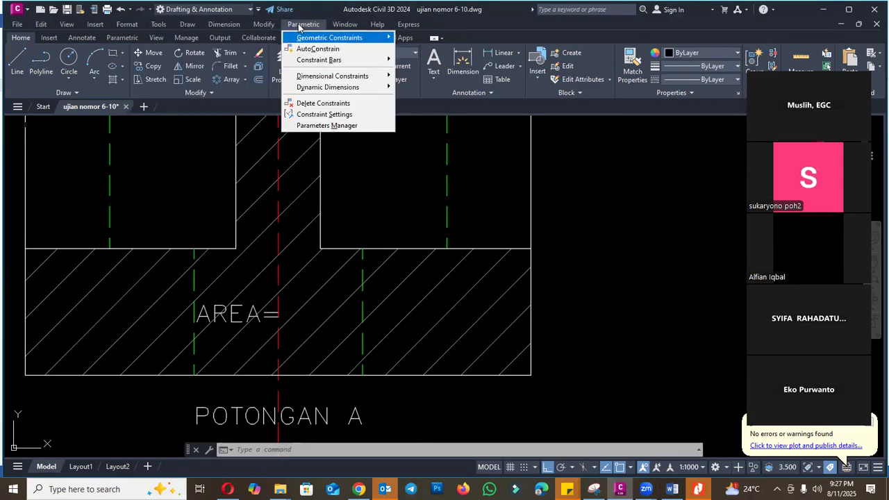
pyautogui.moveTo(264, 26)
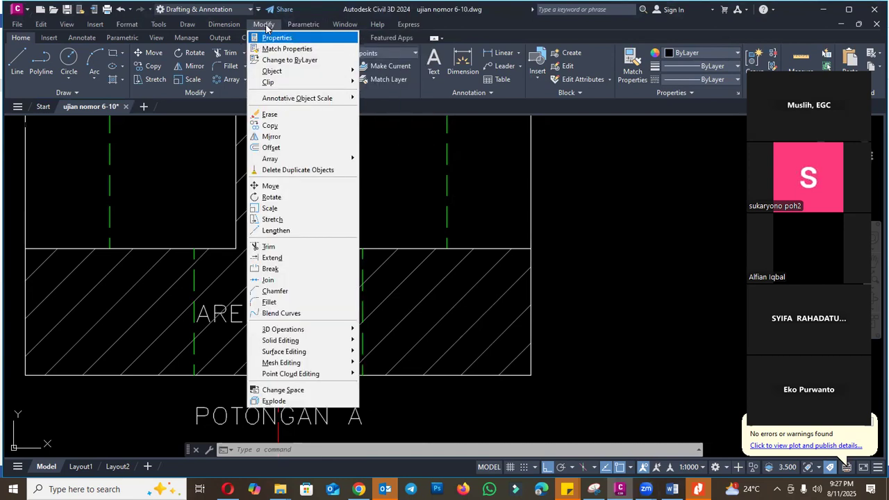
pyautogui.moveTo(192, 26)
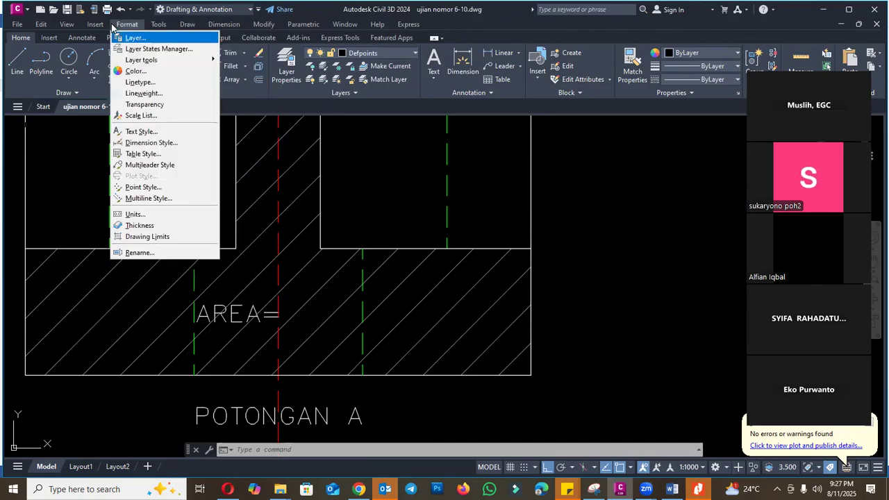
pyautogui.moveTo(44, 28)
pyautogui.moveTo(99, 27)
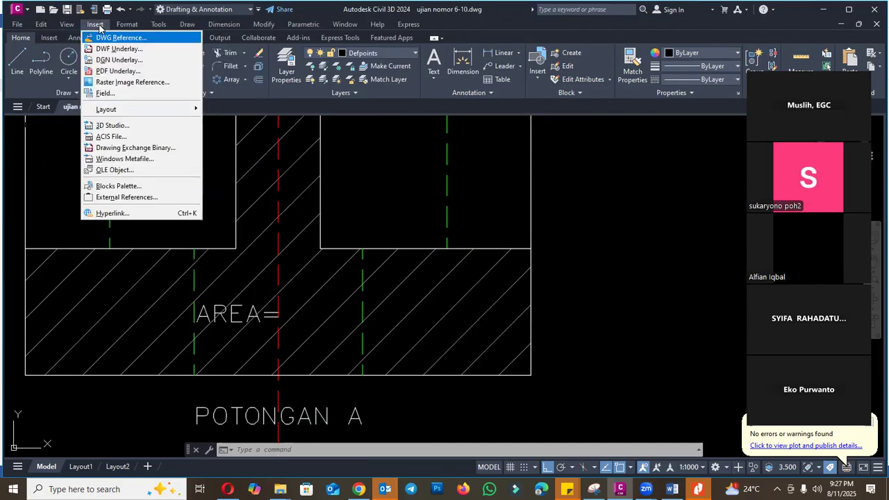
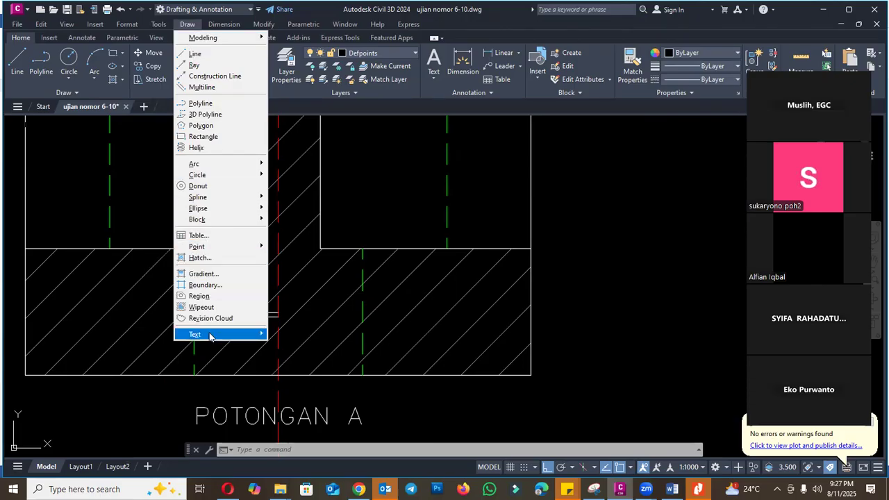
pyautogui.moveTo(212, 335)
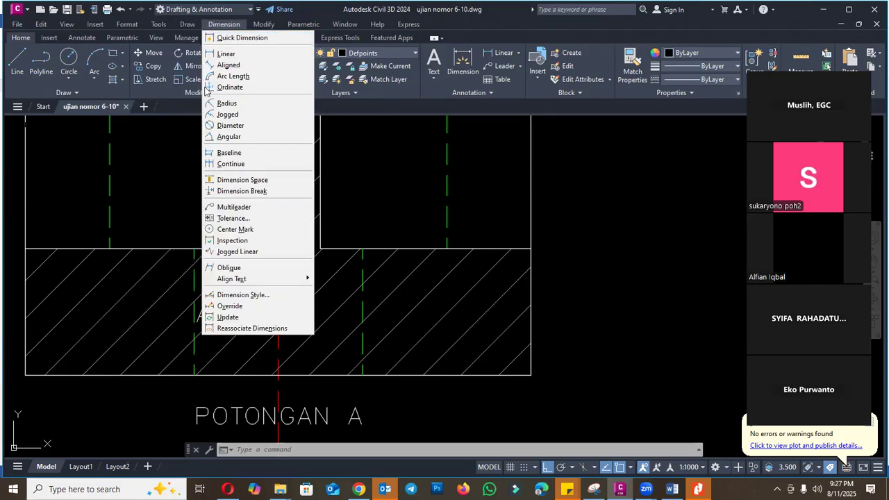
pyautogui.click(223, 26)
pyautogui.click(229, 39)
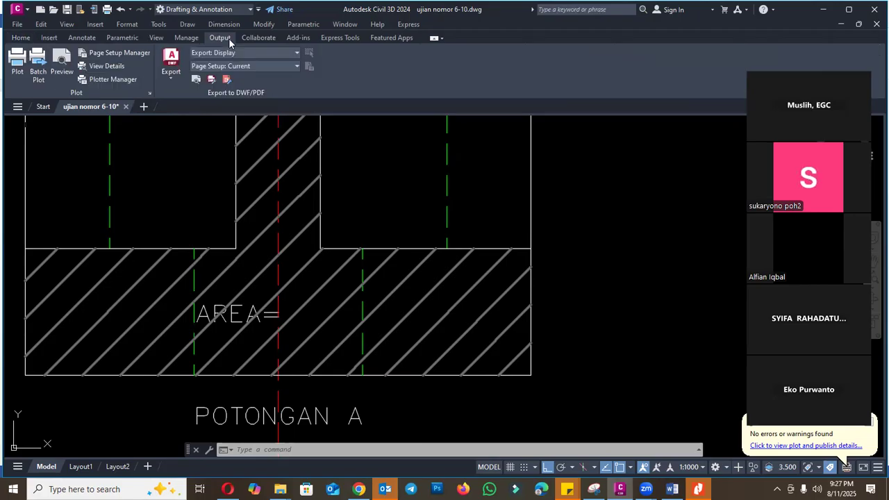
pyautogui.click(157, 37)
pyautogui.click(122, 38)
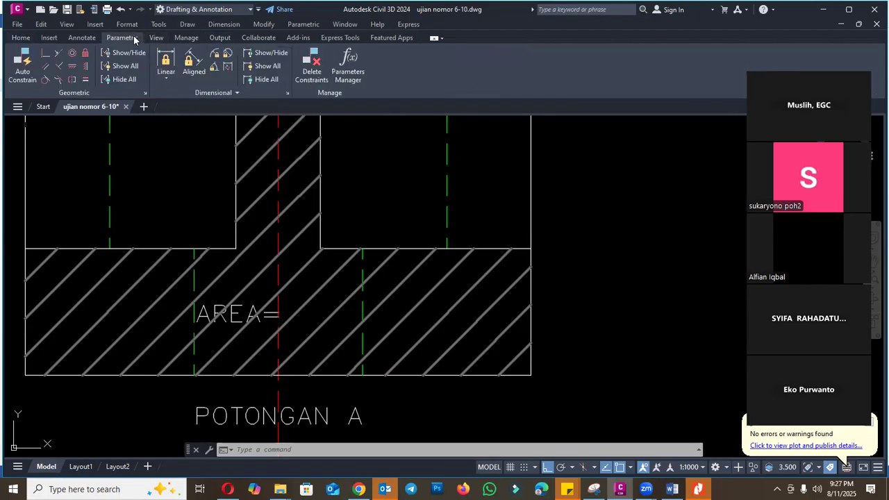
pyautogui.click(48, 37)
pyautogui.click(21, 38)
pyautogui.press('Escape')
pyautogui.press('Escape')
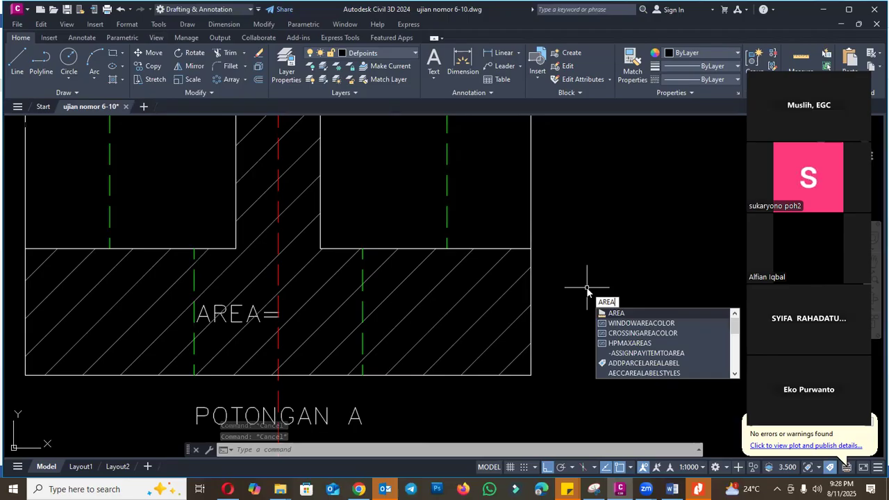
# - Measure the area of Potongan A's hatch with the AREA command's Object option and copy the resulting area value
pyautogui.click(615, 315)
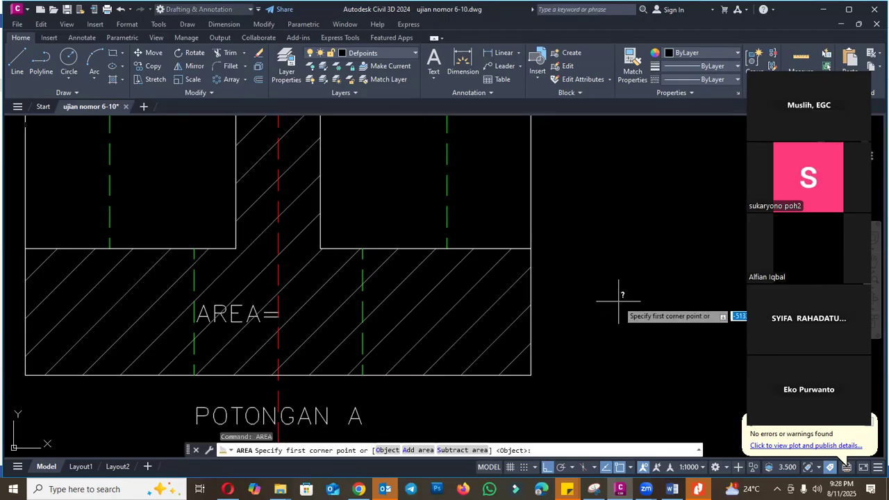
pyautogui.click(393, 450)
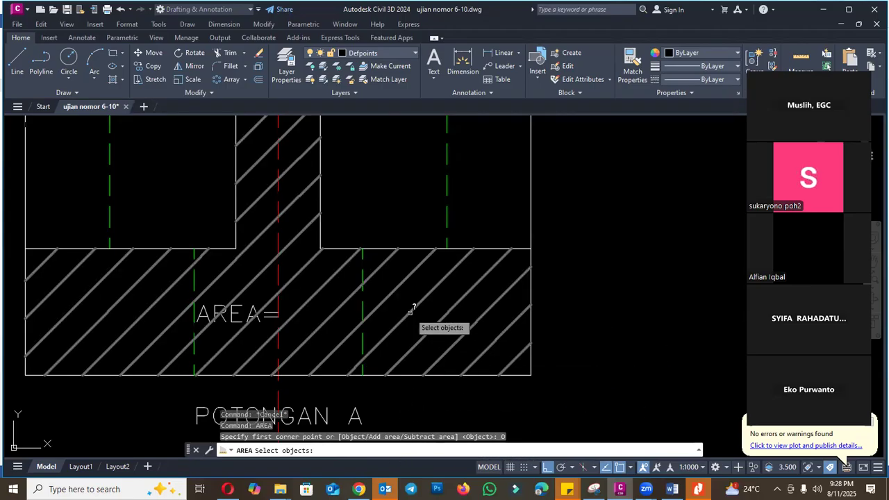
pyautogui.click(409, 313)
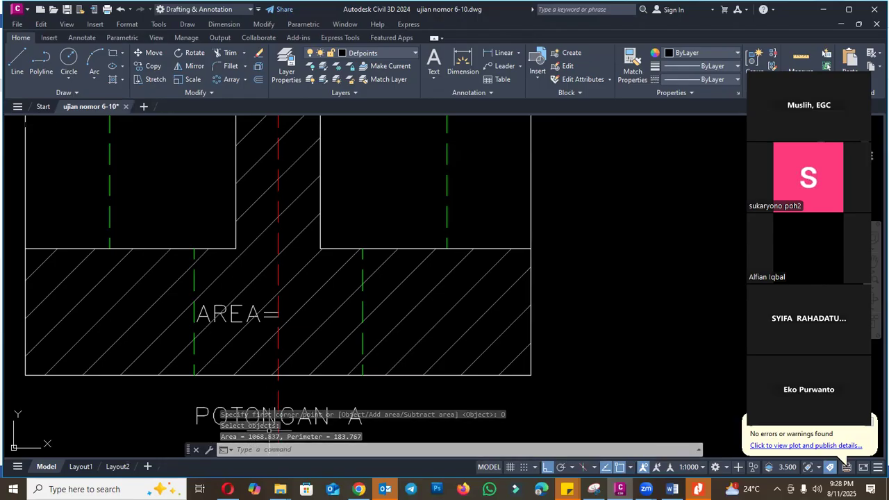
pyautogui.moveTo(243, 444); pyautogui.dragTo(256, 396)
pyautogui.doubleClick(251, 440)
pyautogui.hotkey('ctrl', 'c')
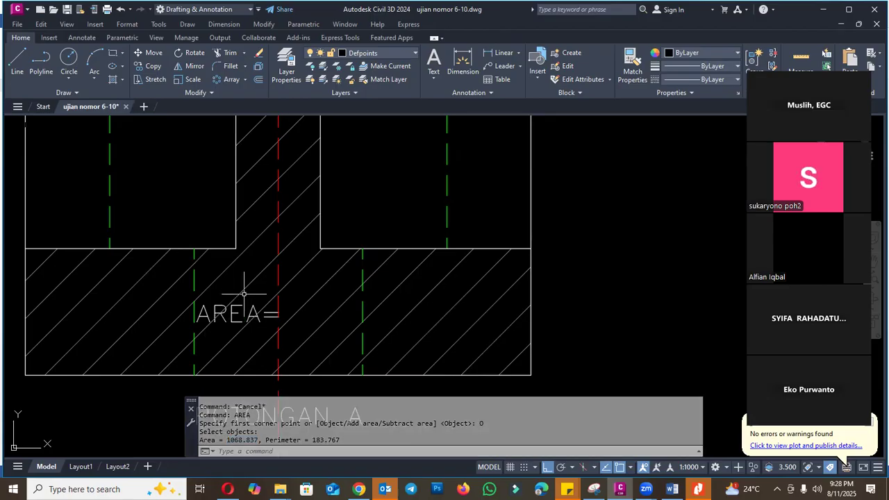
# - Complete the label on Potongan A's hatch with the copied value so it reads "AREA=1068.837"
pyautogui.doubleClick(252, 314)
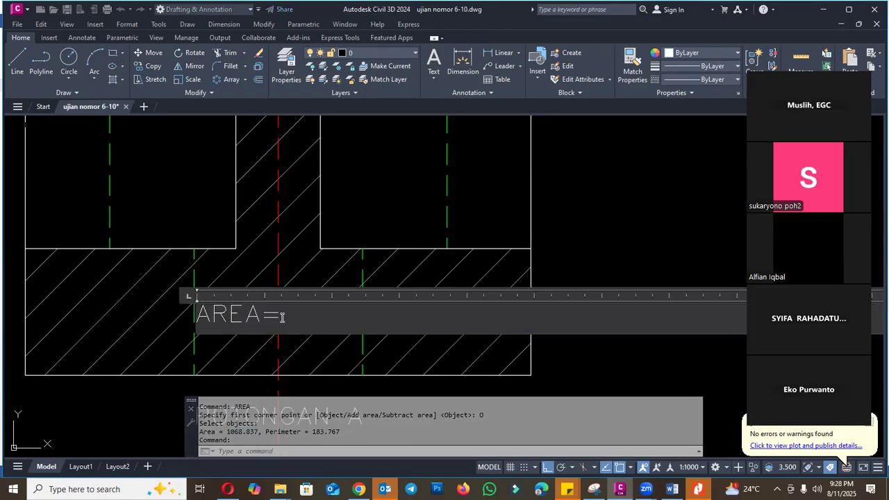
pyautogui.hotkey('ctrl', 'v')
pyautogui.press('Escape')
pyautogui.press('Escape')
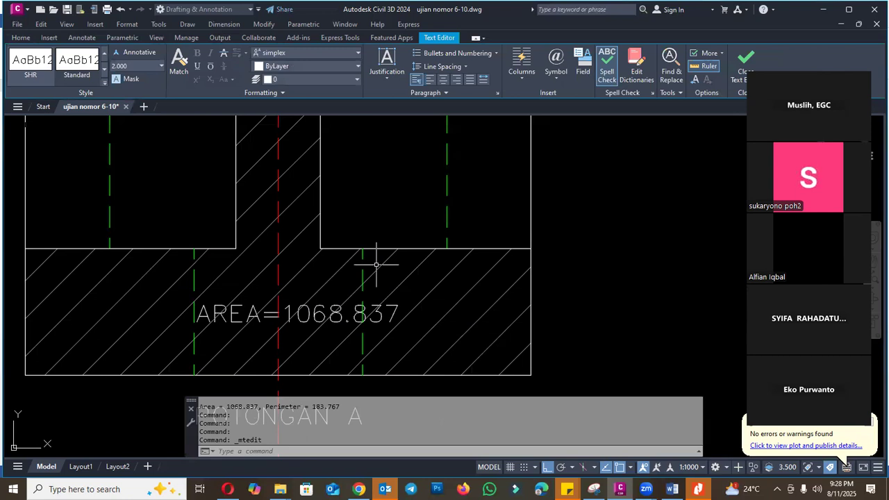
# - Copy the area label from Potongan A horizontally into the lower part of Potongan B
pyautogui.write('CO')
pyautogui.press('Return')
pyautogui.click(312, 309)
pyautogui.press('Return')
pyautogui.click(312, 309)
pyautogui.scroll(-4, 316, 316)
pyautogui.scroll(4, 444, 305)
pyautogui.click(443, 306)
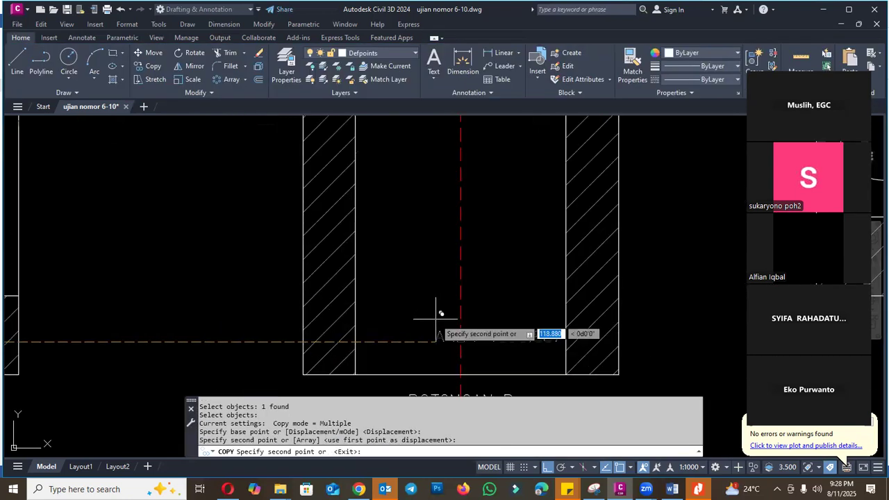
pyautogui.press('Escape')
pyautogui.scroll(-4, 441, 306)
pyautogui.click(360, 309)
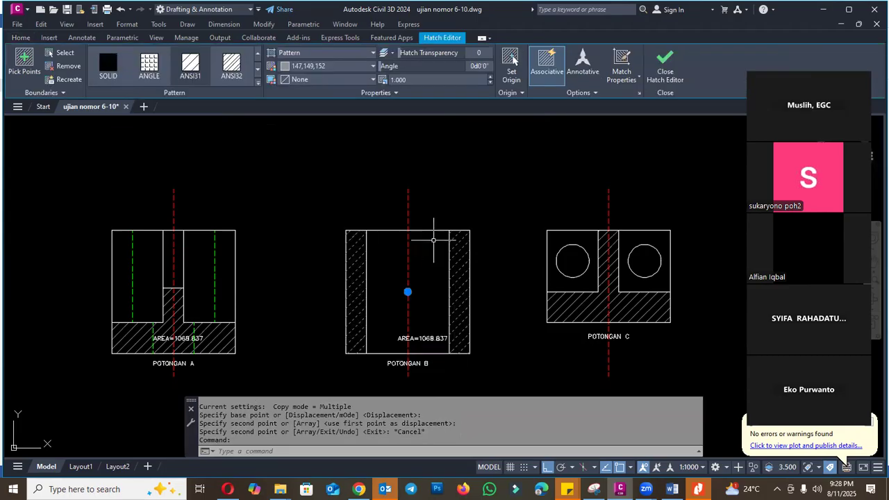
pyautogui.scroll(-6, 420, 321)
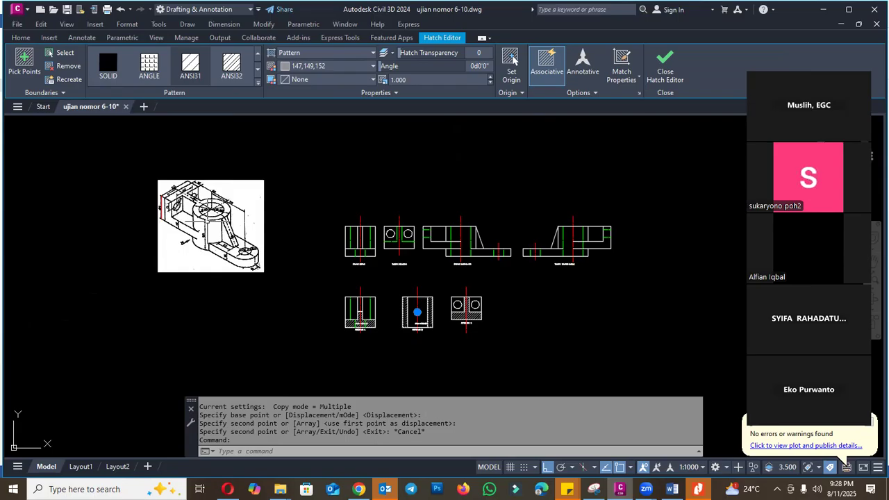
pyautogui.scroll(5, 431, 302)
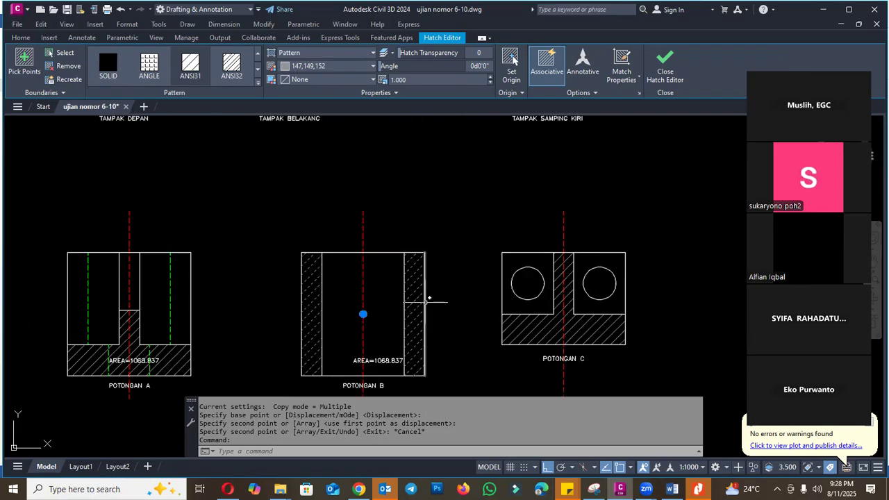
pyautogui.press('Escape')
# - Remove the right-hand strip's boundary from Potongan B's hatch, keeping only the left-hand strip hatched
pyautogui.click(415, 297)
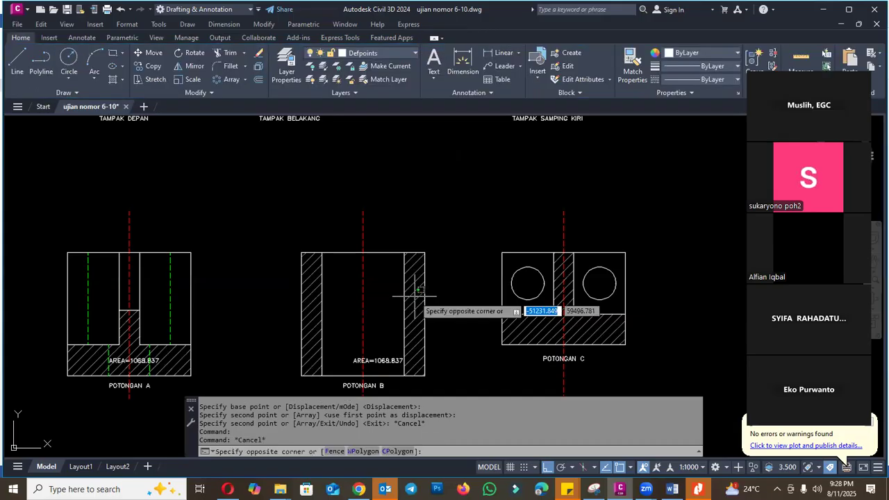
pyautogui.press('Escape')
pyautogui.click(414, 282)
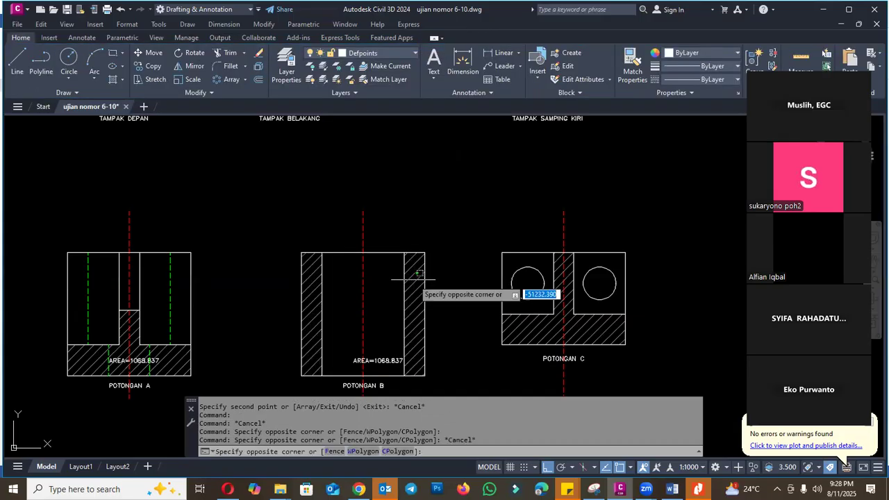
pyautogui.press('Escape')
pyautogui.click(413, 276)
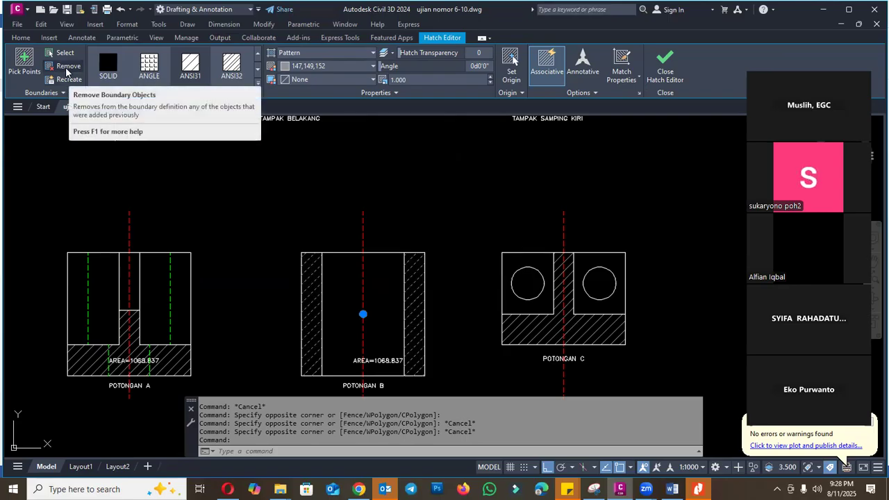
pyautogui.click(68, 68)
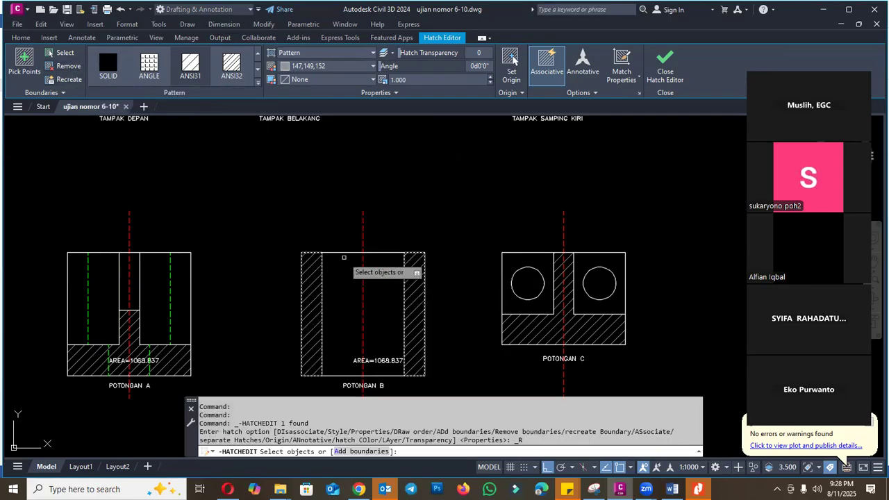
pyautogui.click(409, 264)
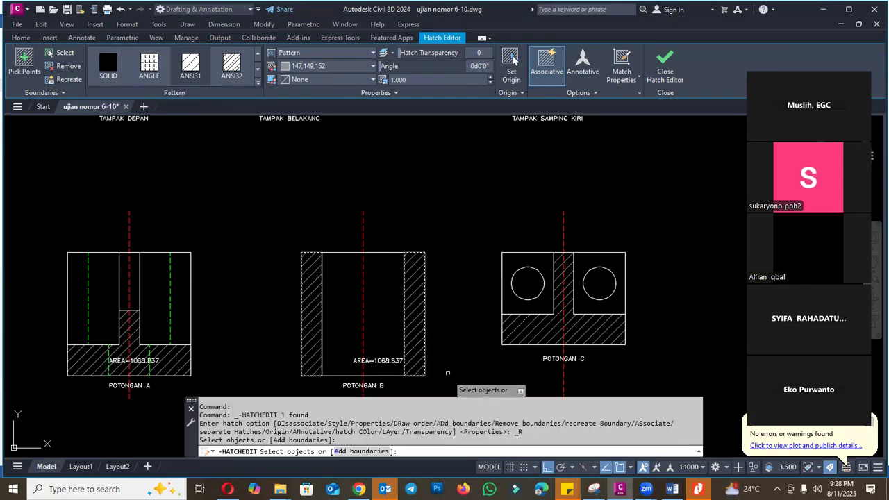
pyautogui.click(446, 378)
pyautogui.click(426, 270)
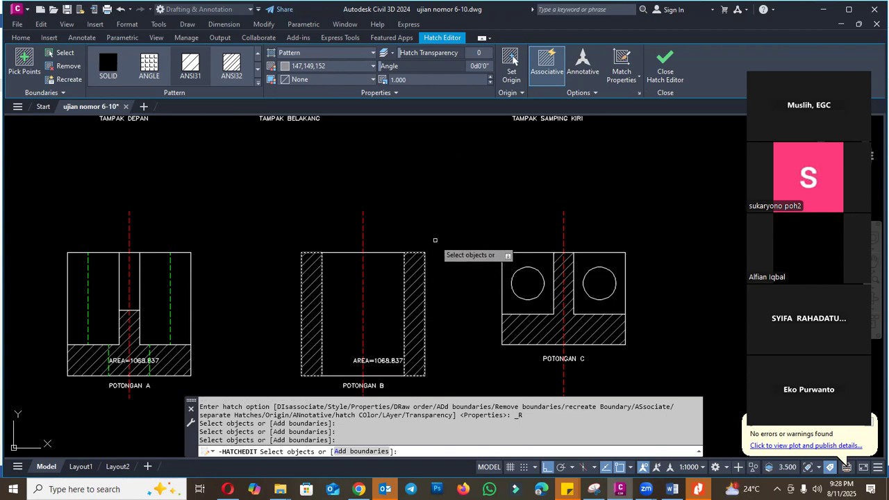
pyautogui.click(414, 325)
pyautogui.click(406, 288)
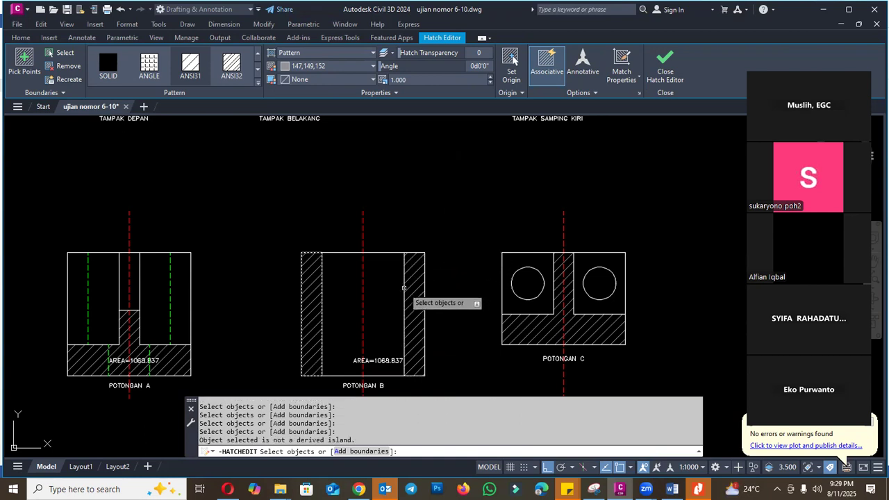
pyautogui.rightClick(421, 229)
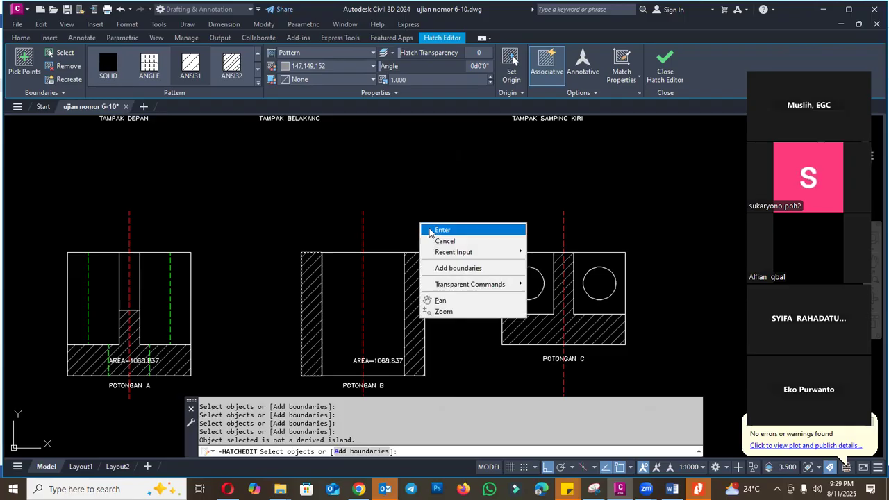
pyautogui.click(432, 230)
pyautogui.press('Escape')
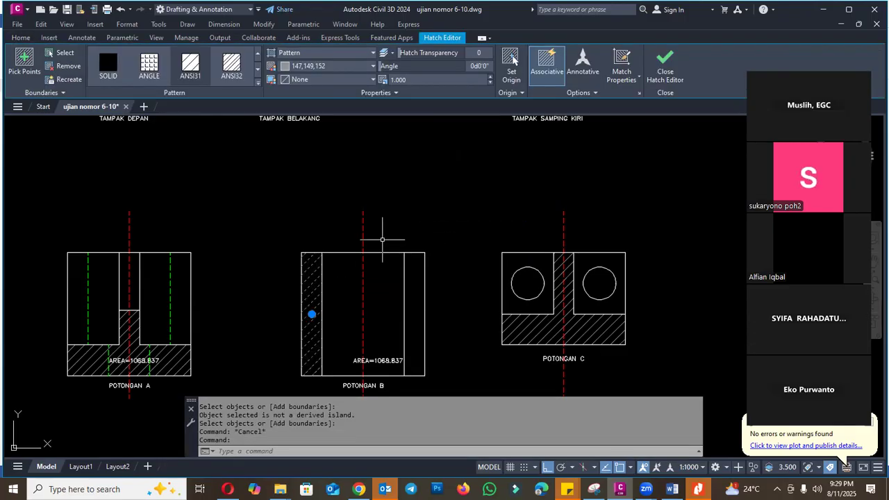
pyautogui.scroll(2, 323, 313)
pyautogui.scroll(-2, 327, 208)
pyautogui.press('Escape')
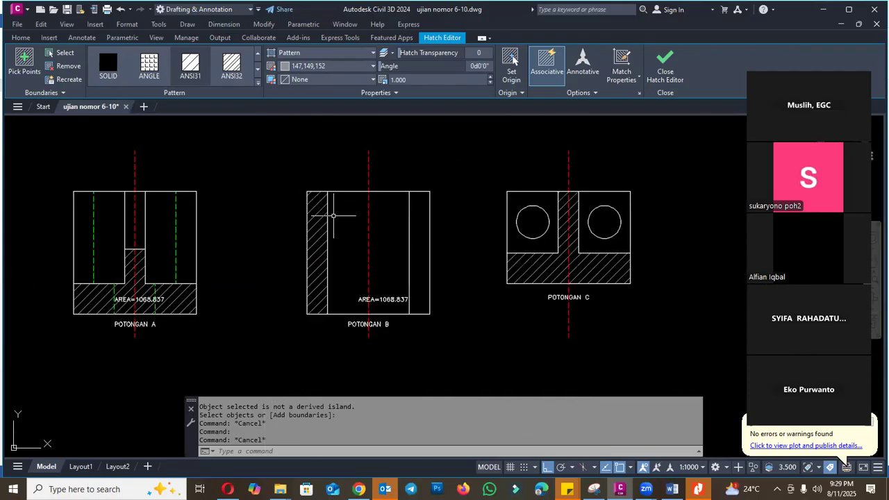
# - Measure the area of Potongan B's left-hand hatch strip as an object
pyautogui.write('A')
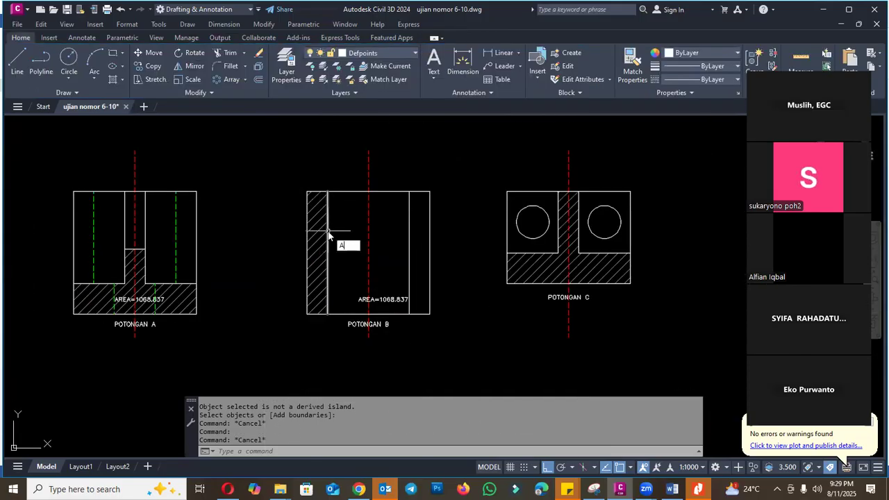
pyautogui.press('Return')
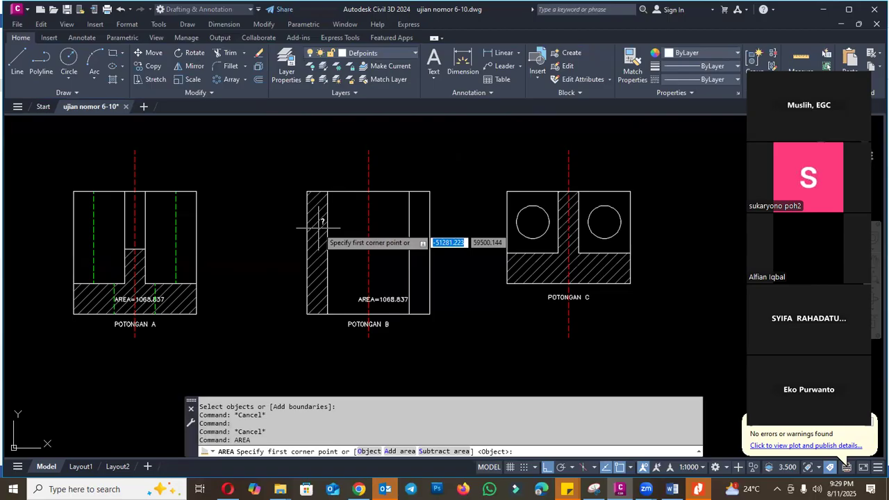
pyautogui.press('Return')
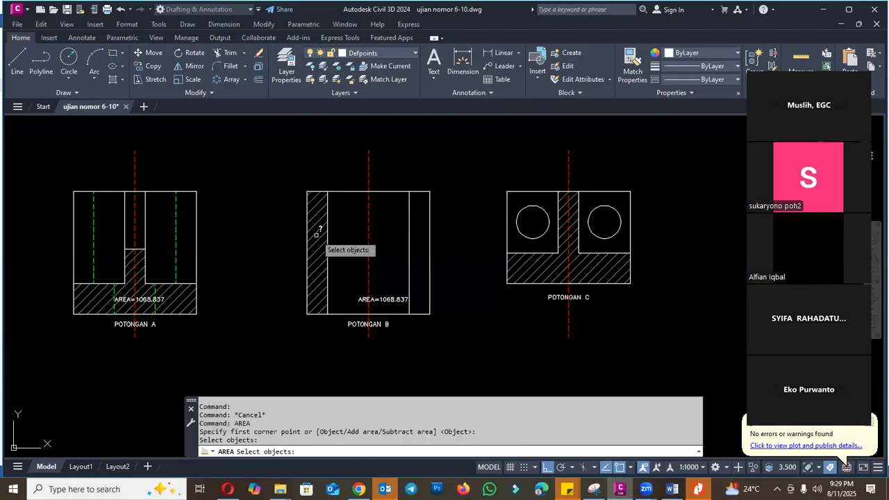
pyautogui.click(315, 236)
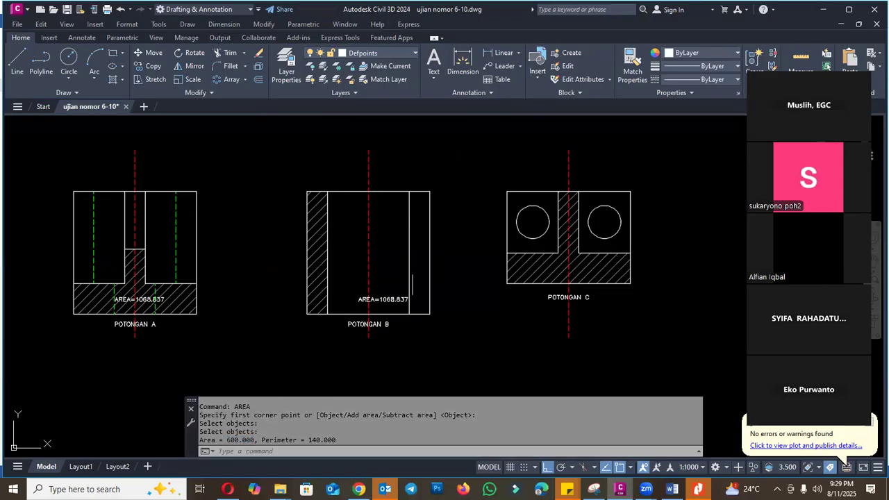
pyautogui.press('Escape')
# - Undo back through the hatch boundary removal on Potongan B
pyautogui.scroll(4, 396, 299)
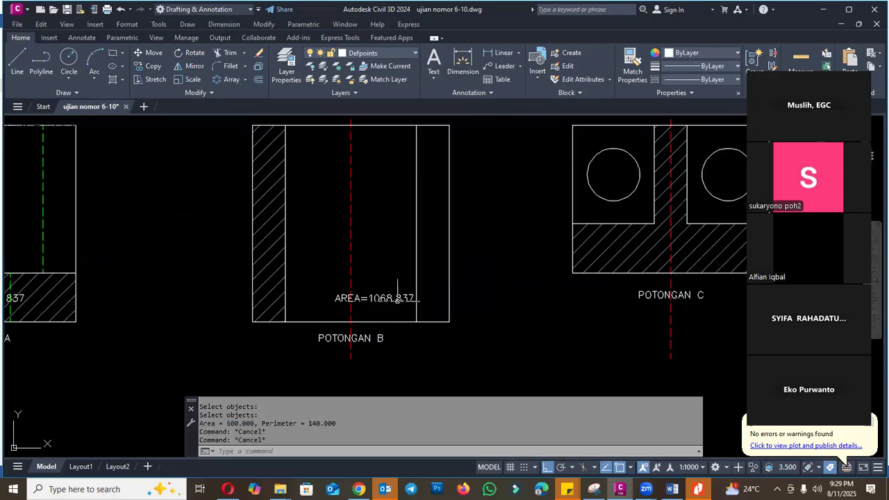
pyautogui.write('ed')
pyautogui.press('Return')
pyautogui.press('Escape')
pyautogui.write('u')
pyautogui.press('Return')
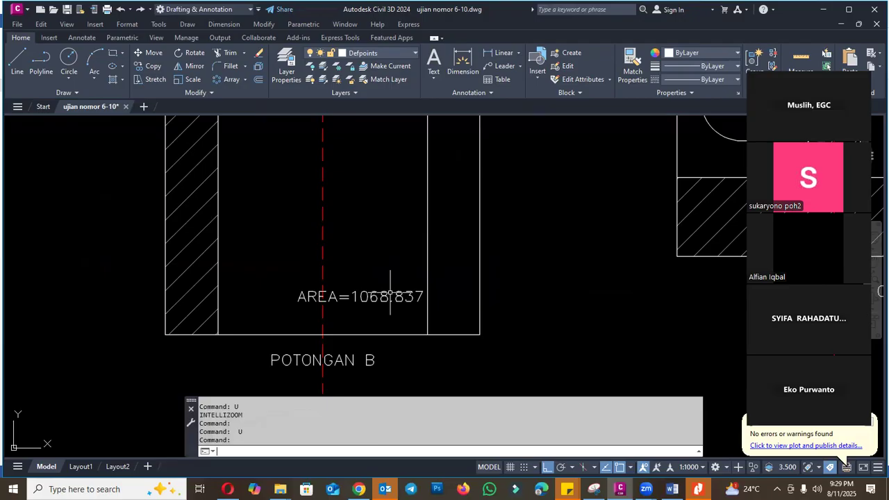
pyautogui.write('u')
pyautogui.press('Return')
pyautogui.write('u')
pyautogui.press('Return')
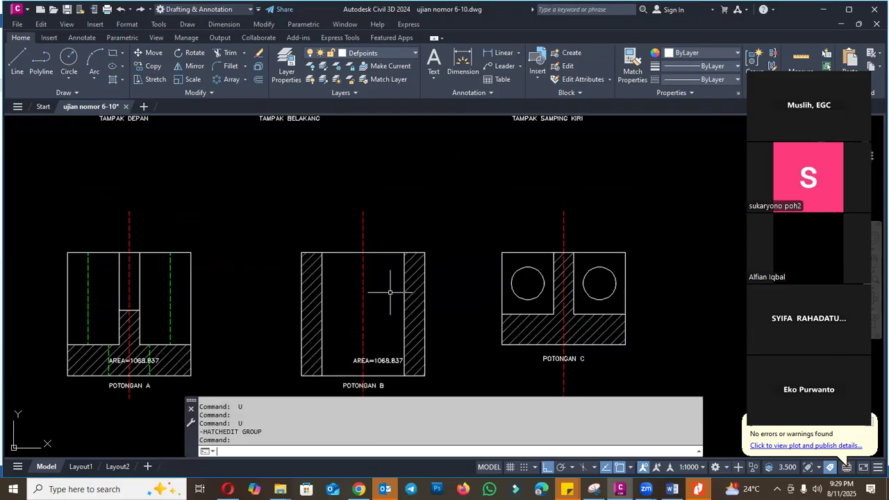
pyautogui.press('Escape')
pyautogui.write('ed')
pyautogui.press('Return')
pyautogui.scroll(2, 385, 360)
pyautogui.click(372, 362)
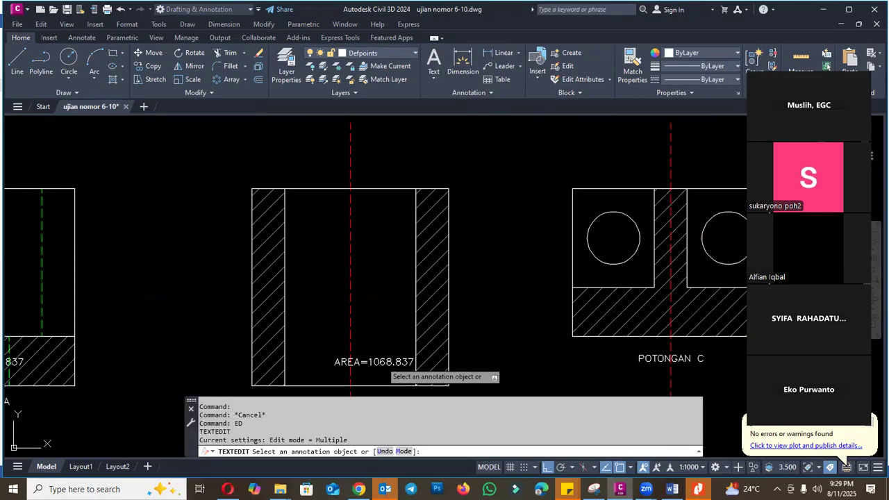
pyautogui.click(396, 275)
pyautogui.press('Escape')
# - Measure the combined area of Potongan B's two-strip hatch as an object and select the resulting area value for copying
pyautogui.write('area')
pyautogui.press('Return')
pyautogui.press('Return')
pyautogui.click(428, 255)
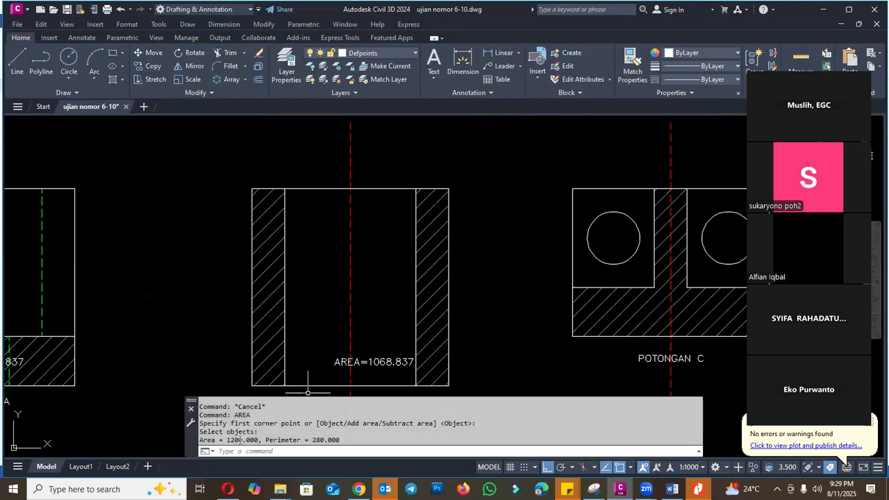
pyautogui.moveTo(228, 439); pyautogui.dragTo(249, 440)
pyautogui.press('Escape')
pyautogui.press('Escape')
pyautogui.press('Delete')
pyautogui.click(387, 362)
pyautogui.press('Escape')
pyautogui.press('Escape')
# - Edit Potongan B's area label with TEXTEDIT so it reads "AREA=1200.000"
pyautogui.write('ed')
pyautogui.press('Return')
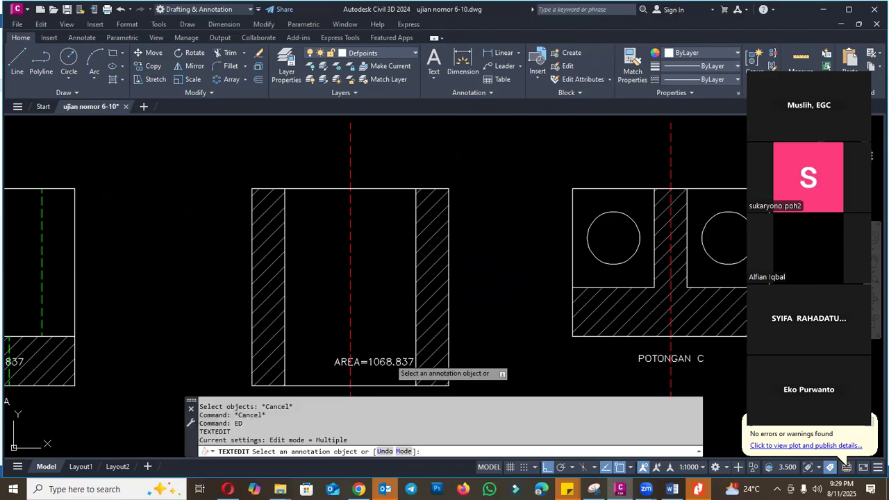
pyautogui.click(387, 362)
pyautogui.moveTo(369, 362); pyautogui.dragTo(421, 363)
pyautogui.write('1200.000')
pyautogui.click(399, 311)
pyautogui.press('Escape')
pyautogui.scroll(-3, 385, 303)
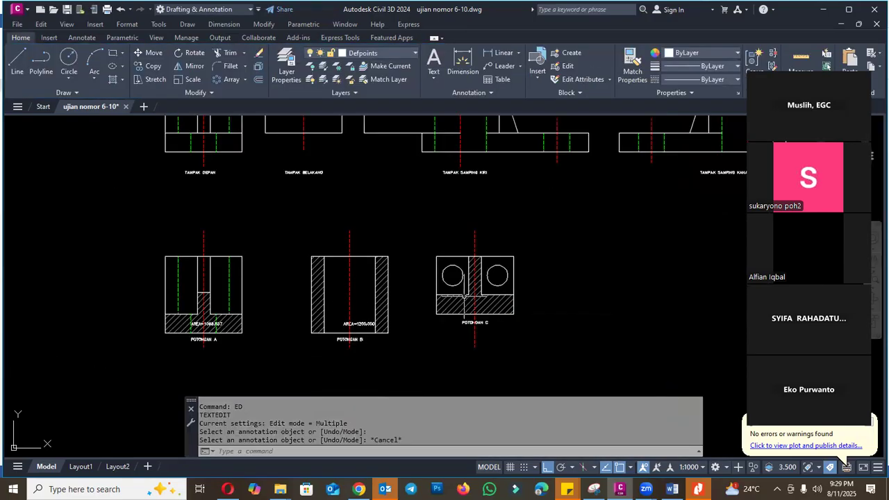
pyautogui.scroll(3, 487, 307)
pyautogui.press('Return')
pyautogui.press('Return')
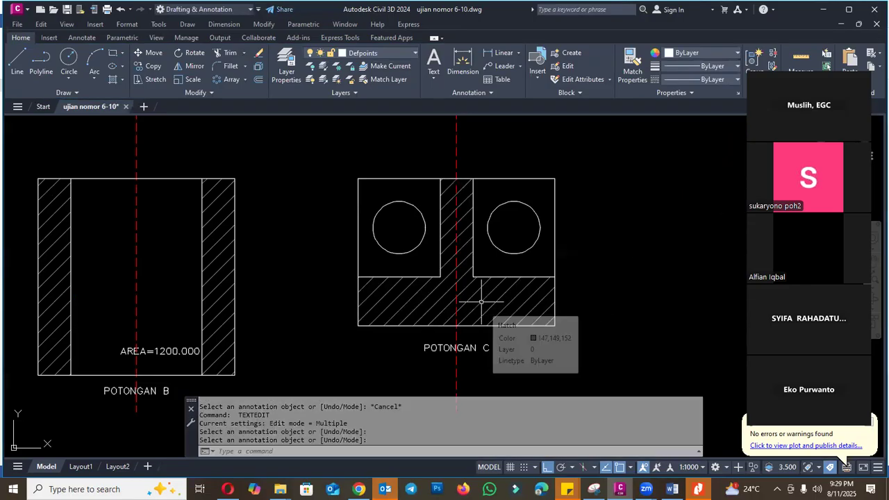
# - Measure the area of Potongan C's hatch as an object with the AREA command
pyautogui.press('Return')
pyautogui.press('Return')
pyautogui.press('Escape')
pyautogui.write('AREA')
pyautogui.press('Return')
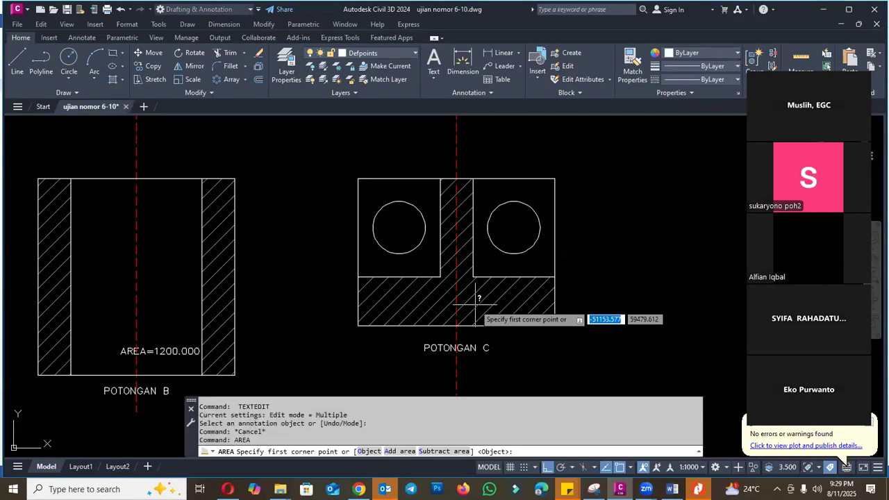
pyautogui.press('Return')
pyautogui.click(476, 310)
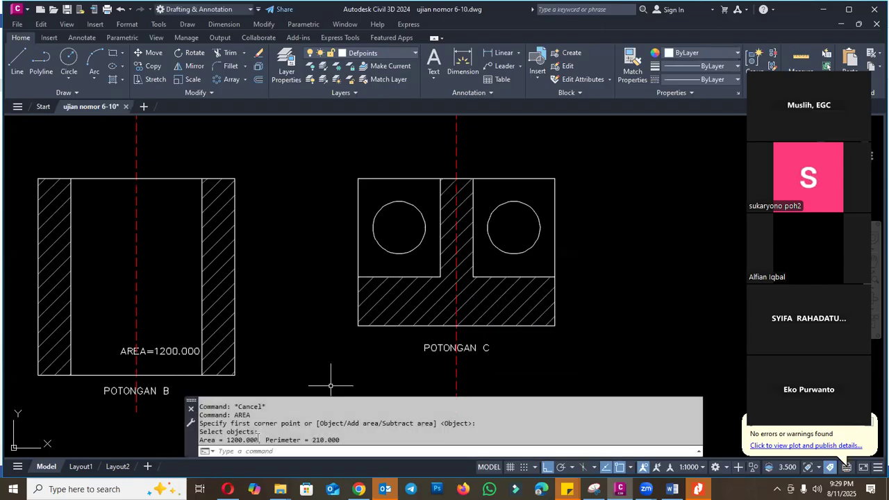
# - Copy Potongan B's "AREA=1200.000" label onto the hatched base of Potongan C, with Ortho turned off for free placement
pyautogui.write('co')
pyautogui.press('Return')
pyautogui.click(193, 350)
pyautogui.press('Return')
pyautogui.click(121, 355)
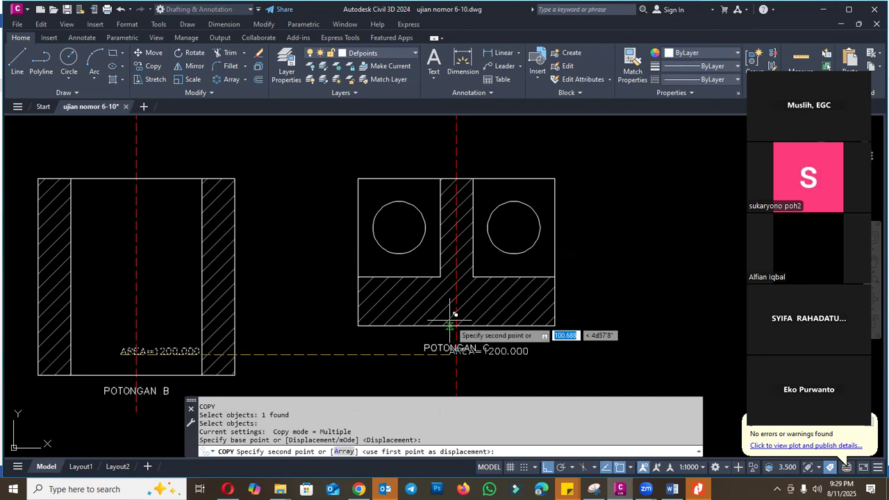
pyautogui.click(548, 467)
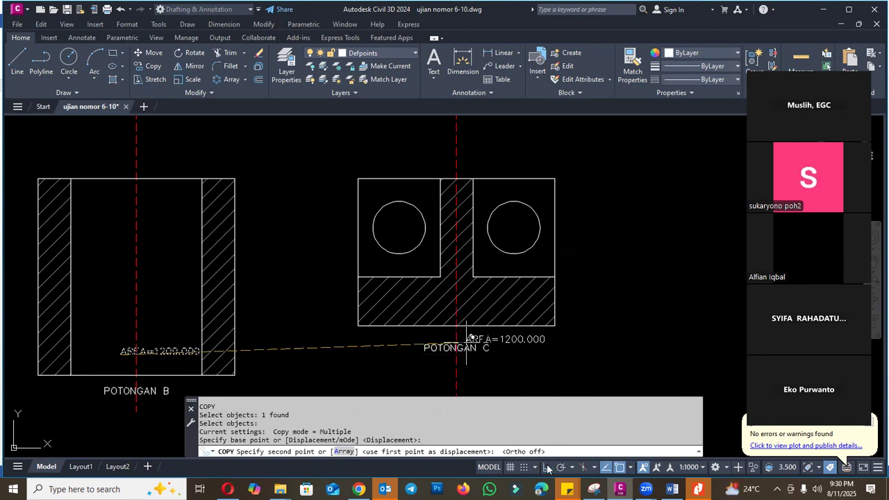
pyautogui.click(441, 307)
pyautogui.press('Escape')
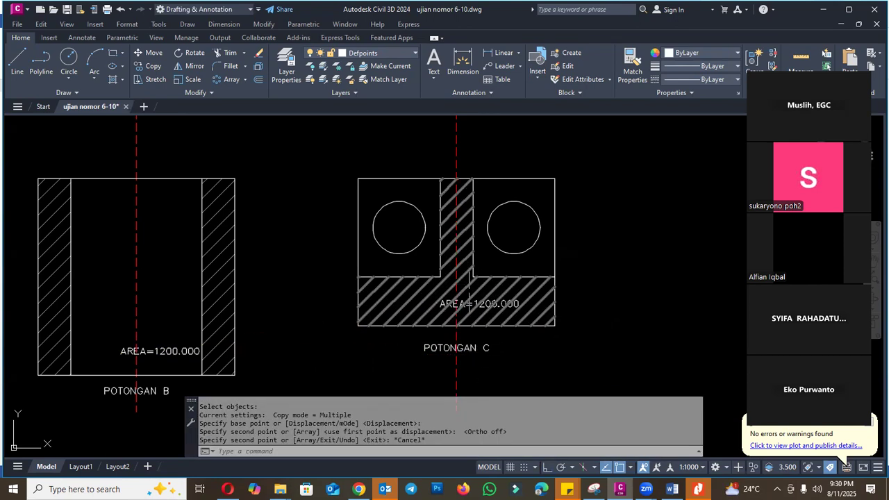
# - Measure Potongan C's hatch again as an object to check its copied area label
pyautogui.scroll(-6, 467, 309)
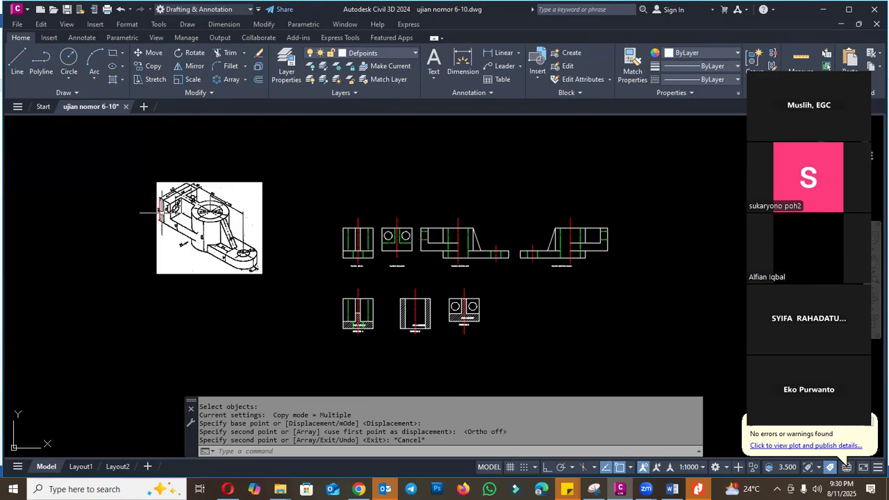
pyautogui.scroll(8, 475, 313)
pyautogui.write('AREA')
pyautogui.press('Return')
pyautogui.write('o')
pyautogui.press('Return')
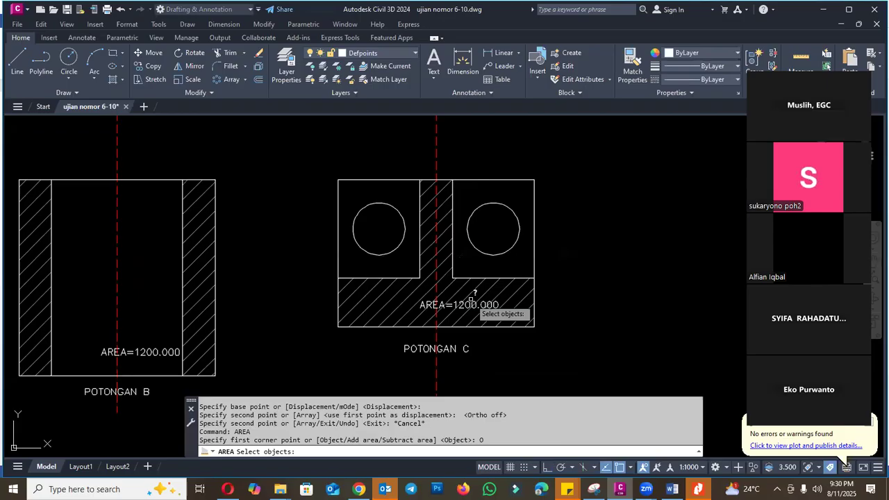
pyautogui.click(472, 291)
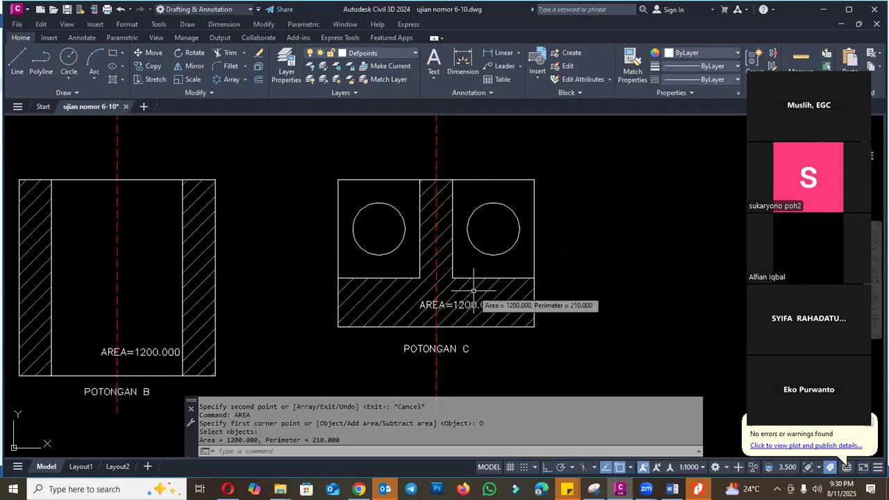
pyautogui.press('Escape')
pyautogui.press('Escape')
pyautogui.scroll(-2, 457, 309)
pyautogui.press('Escape')
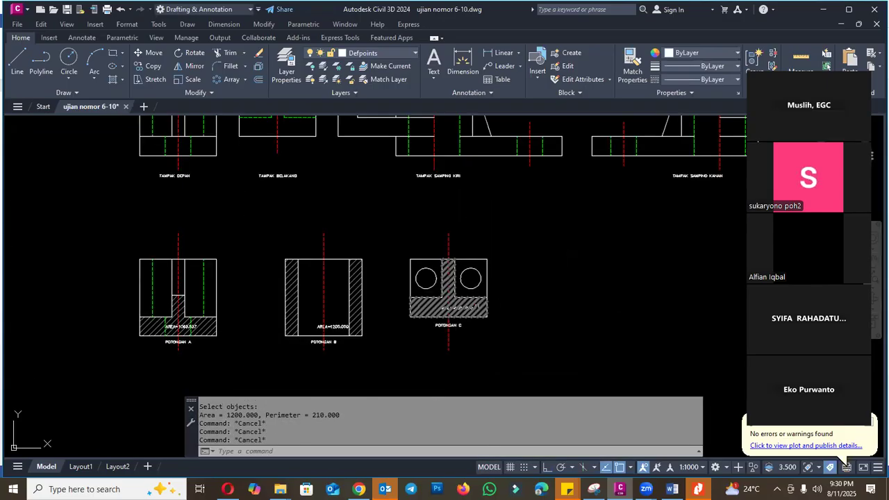
# - Open Layout2 to review the area labels on the three sections
pyautogui.click(117, 466)
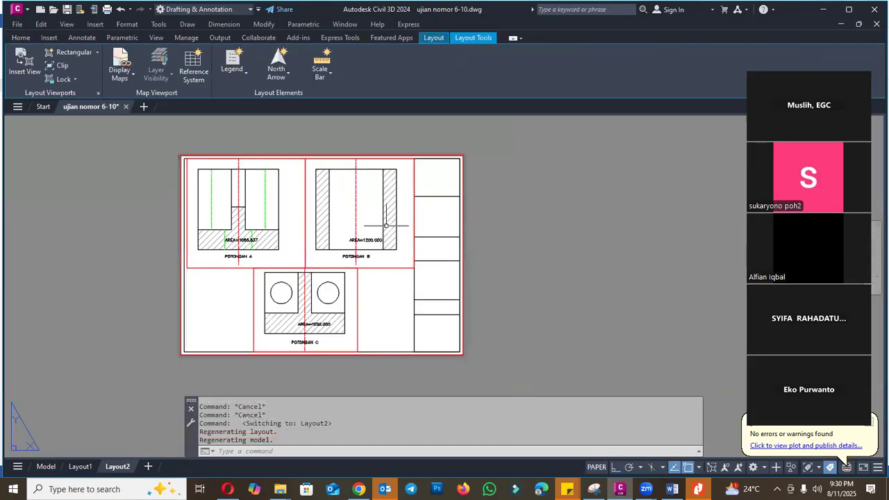
pyautogui.scroll(2, 365, 253)
# - Switch to the Word exam document and colour the question 10 line blue like the other completed questions
pyautogui.hotkey('alt', 'Tab')
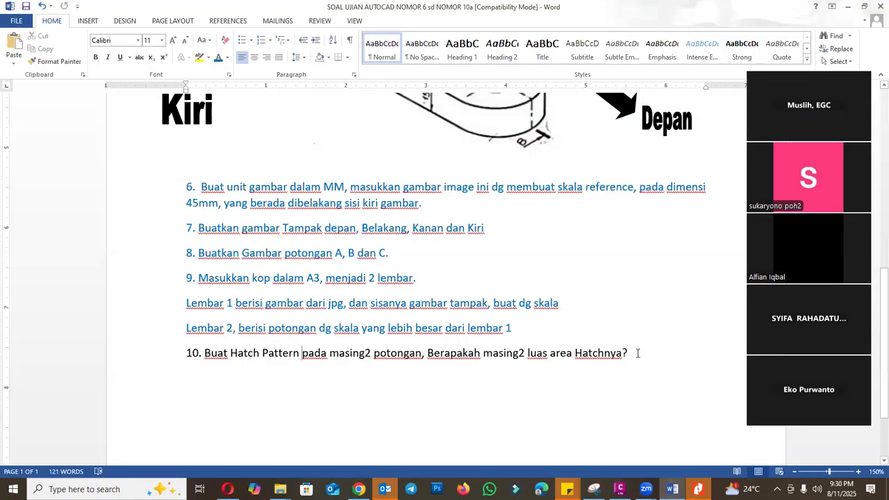
pyautogui.moveTo(638, 353); pyautogui.dragTo(169, 354)
pyautogui.click(218, 59)
pyautogui.click(310, 392)
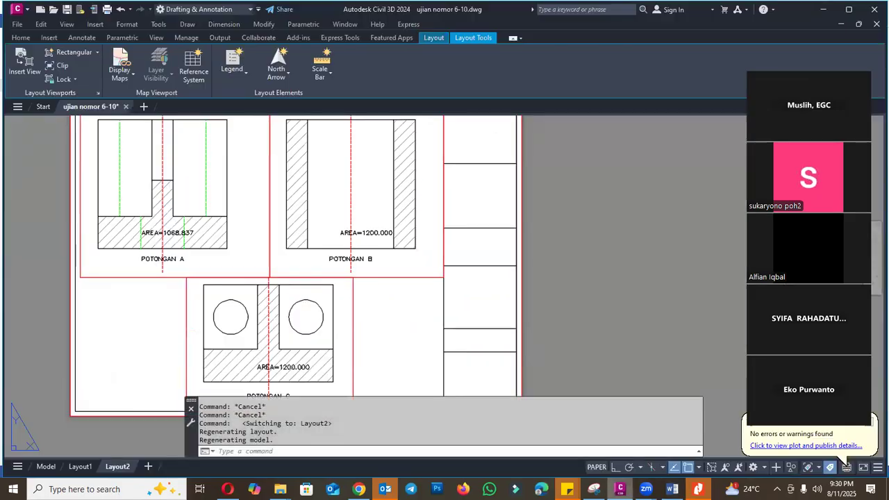
# - Switch back to Civil 3D and return from Layout2 to model space to view the whole drawing
pyautogui.click(620, 489)
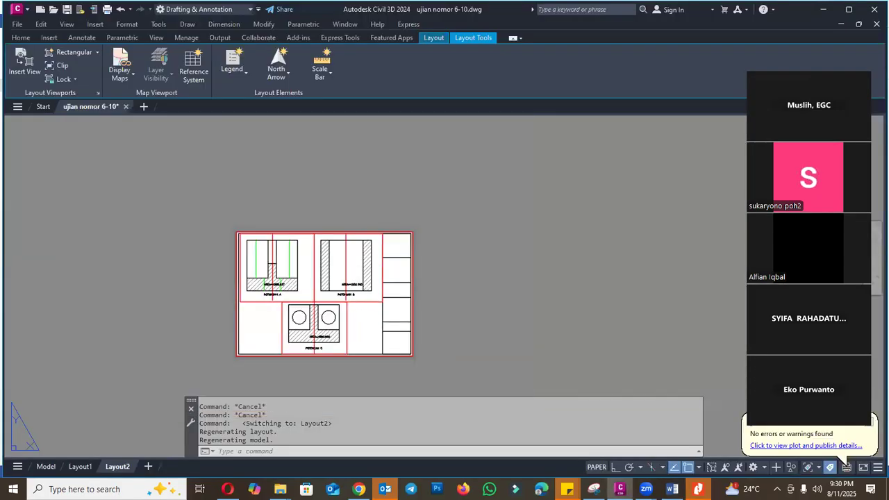
pyautogui.hotkey('ctrl', 'pageup')
pyautogui.hotkey('ctrl', 'pageup')
pyautogui.scroll(2, 315, 299)
pyautogui.scroll(-2, 290, 272)
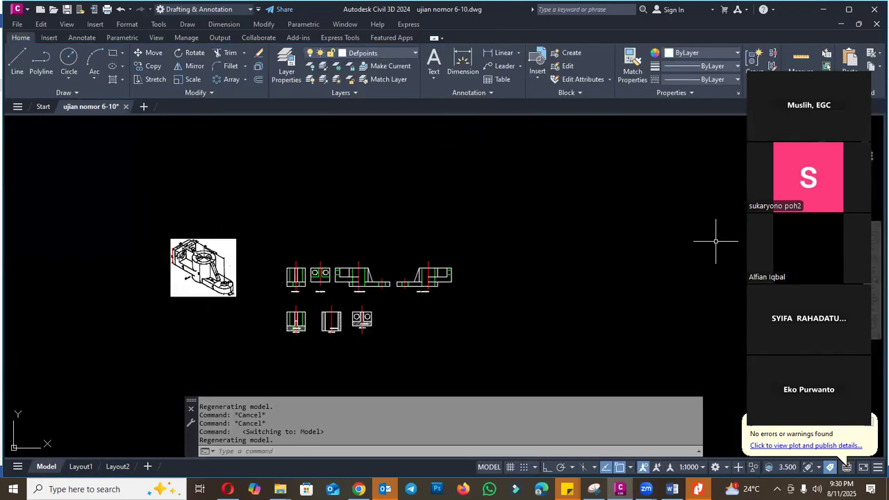